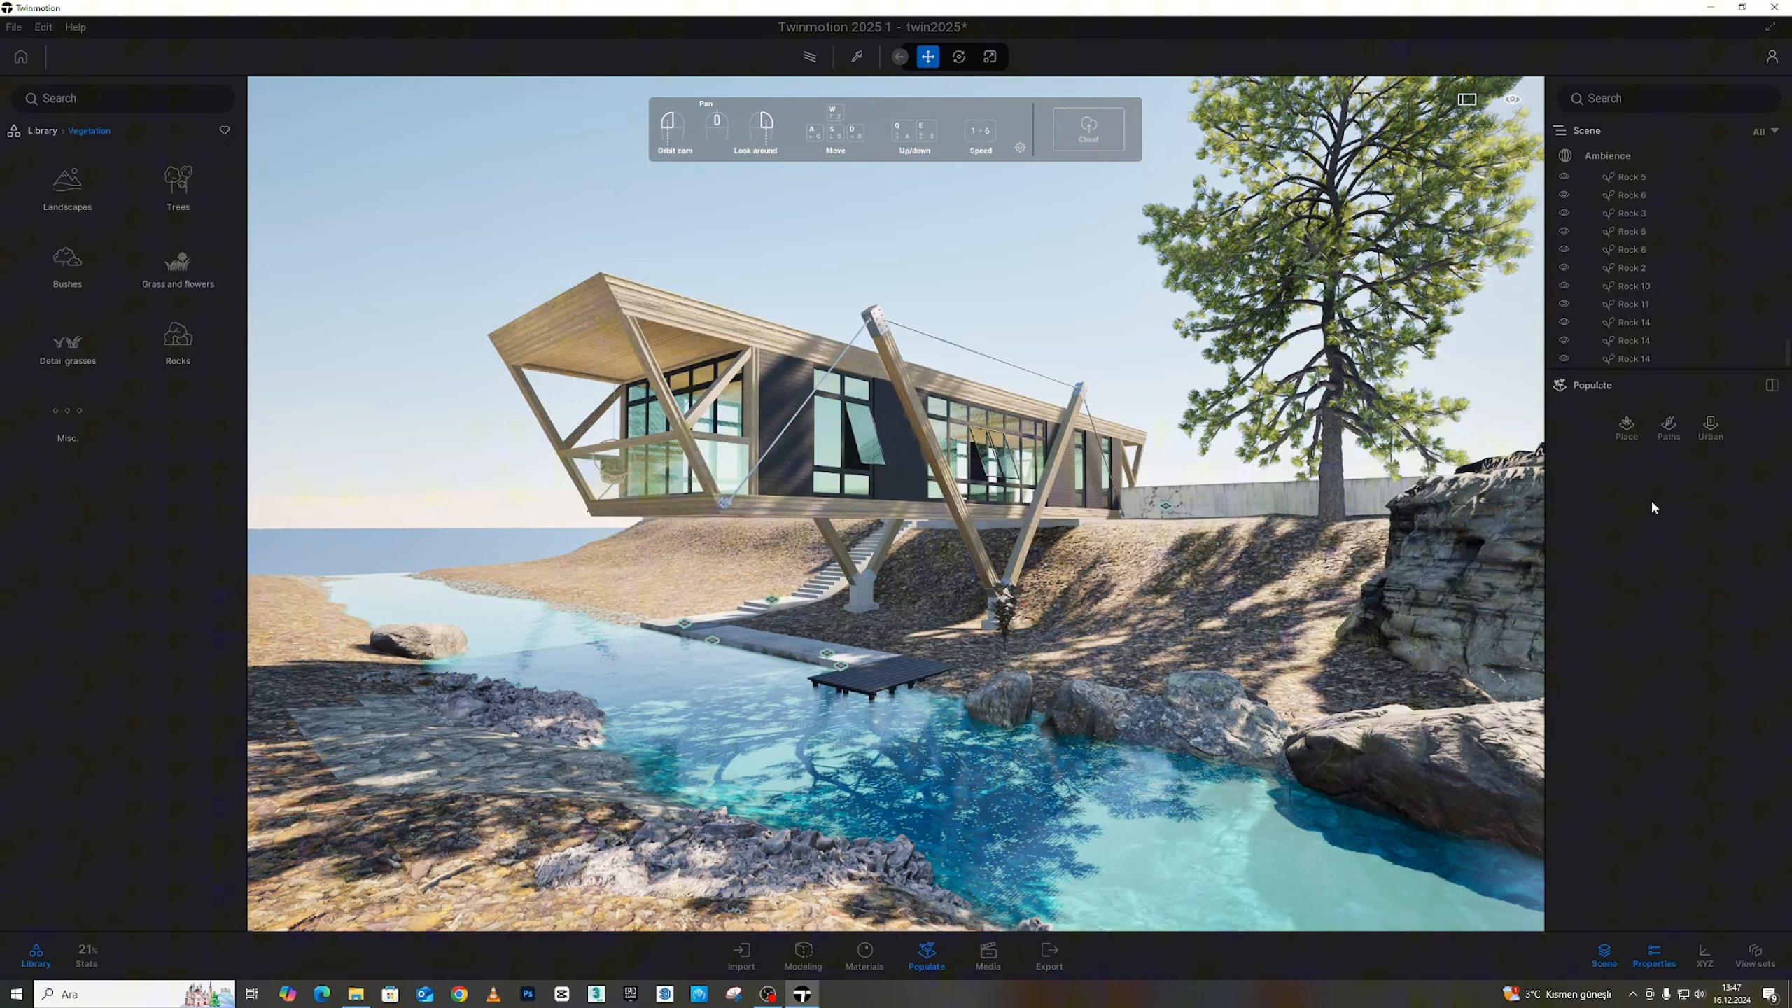
Enable the Populate Place tools (Paint, Scatter, Spacing, Area) for painting vegetation onto surfaces
{"action": "left_click", "coordinate": [1627, 430]}
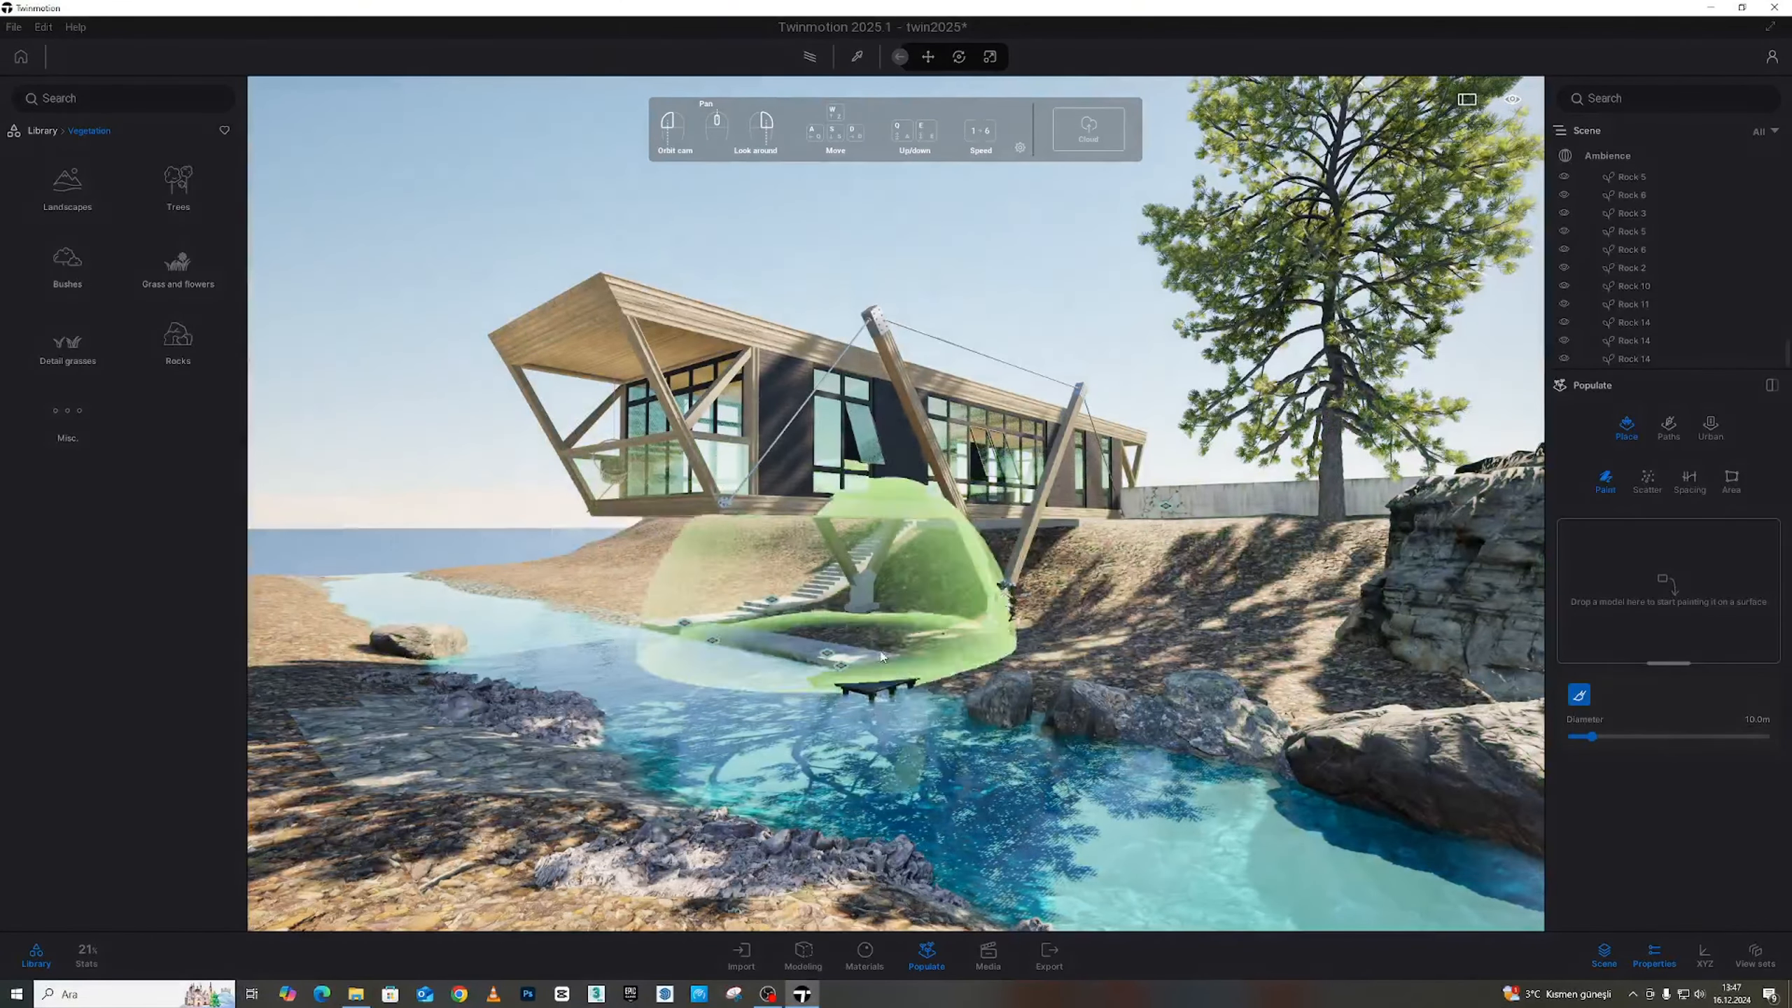
Add Lawson Falsecypress from the Trees library to the paint brush
{"action": "mouse_move", "coordinate": [854, 599]}
{"action": "right_mouse_down"}
{"action": "mouse_move", "coordinate": [719, 611]}
{"action": "mouse_move", "coordinate": [960, 649]}
{"action": "mouse_move", "coordinate": [966, 685]}
{"action": "right_mouse_up"}
{"action": "key", "text": "s"}
{"action": "key", "text": "w"}
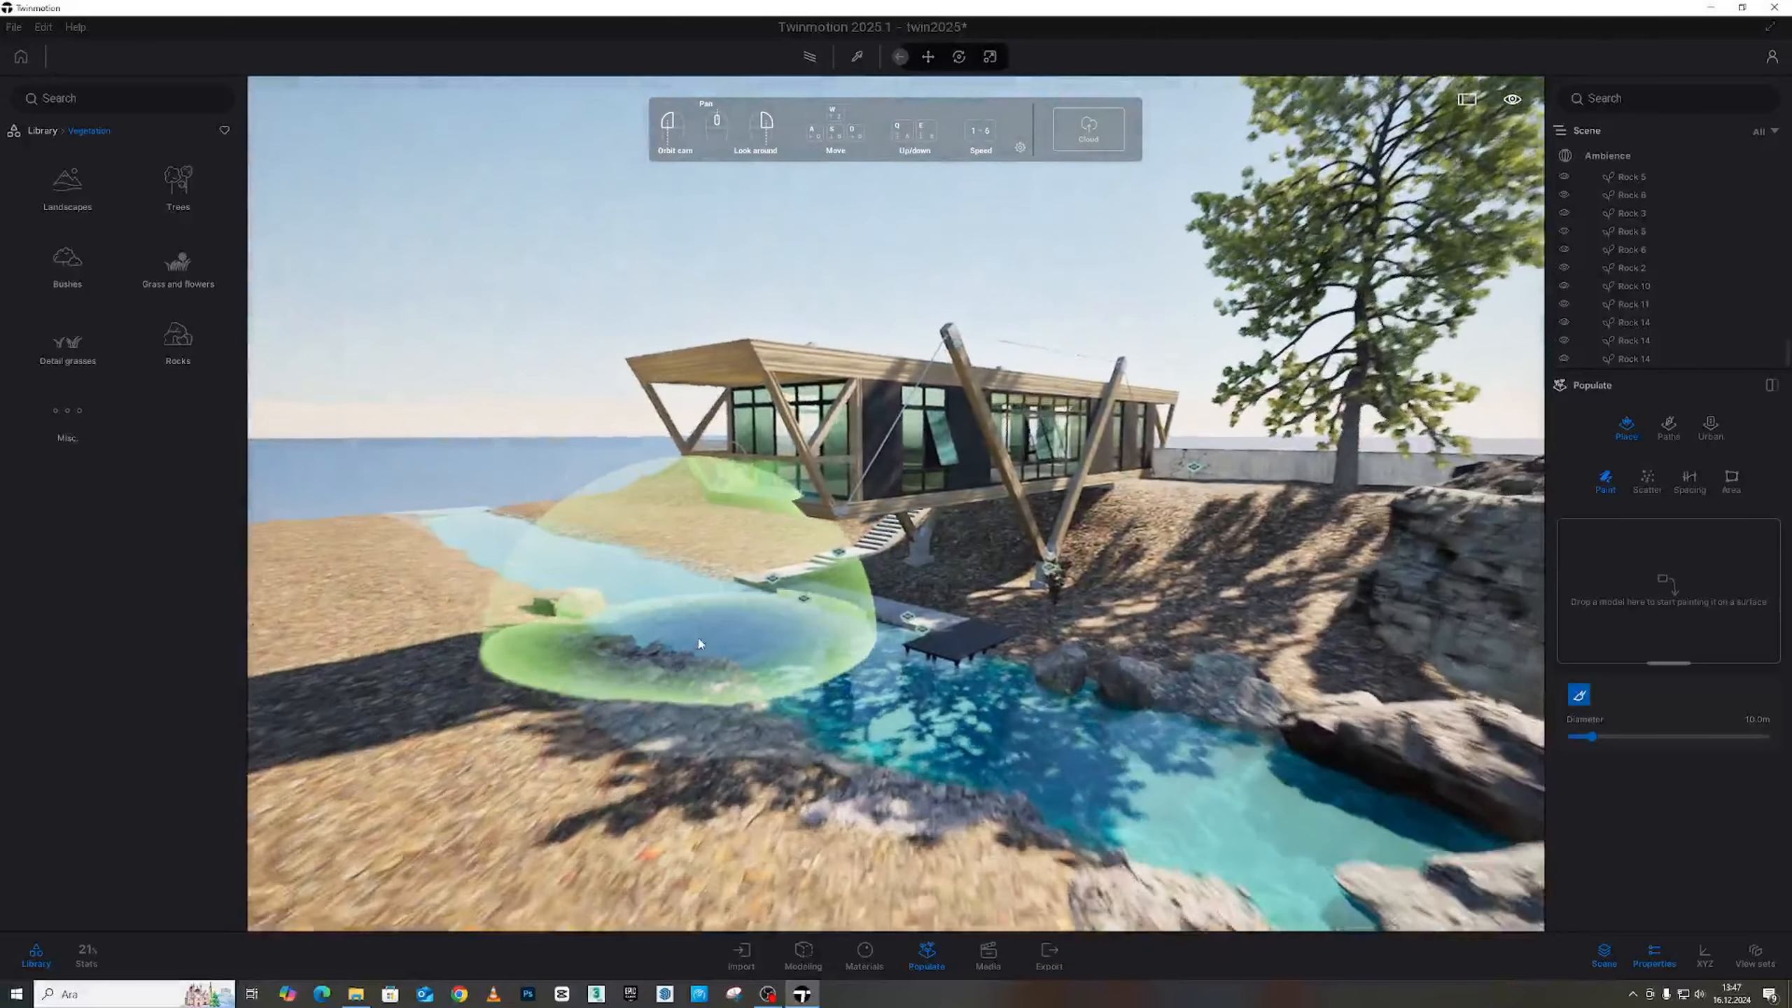
{"action": "right_click_drag", "start_coordinate": [696, 641], "coordinate": [910, 653]}
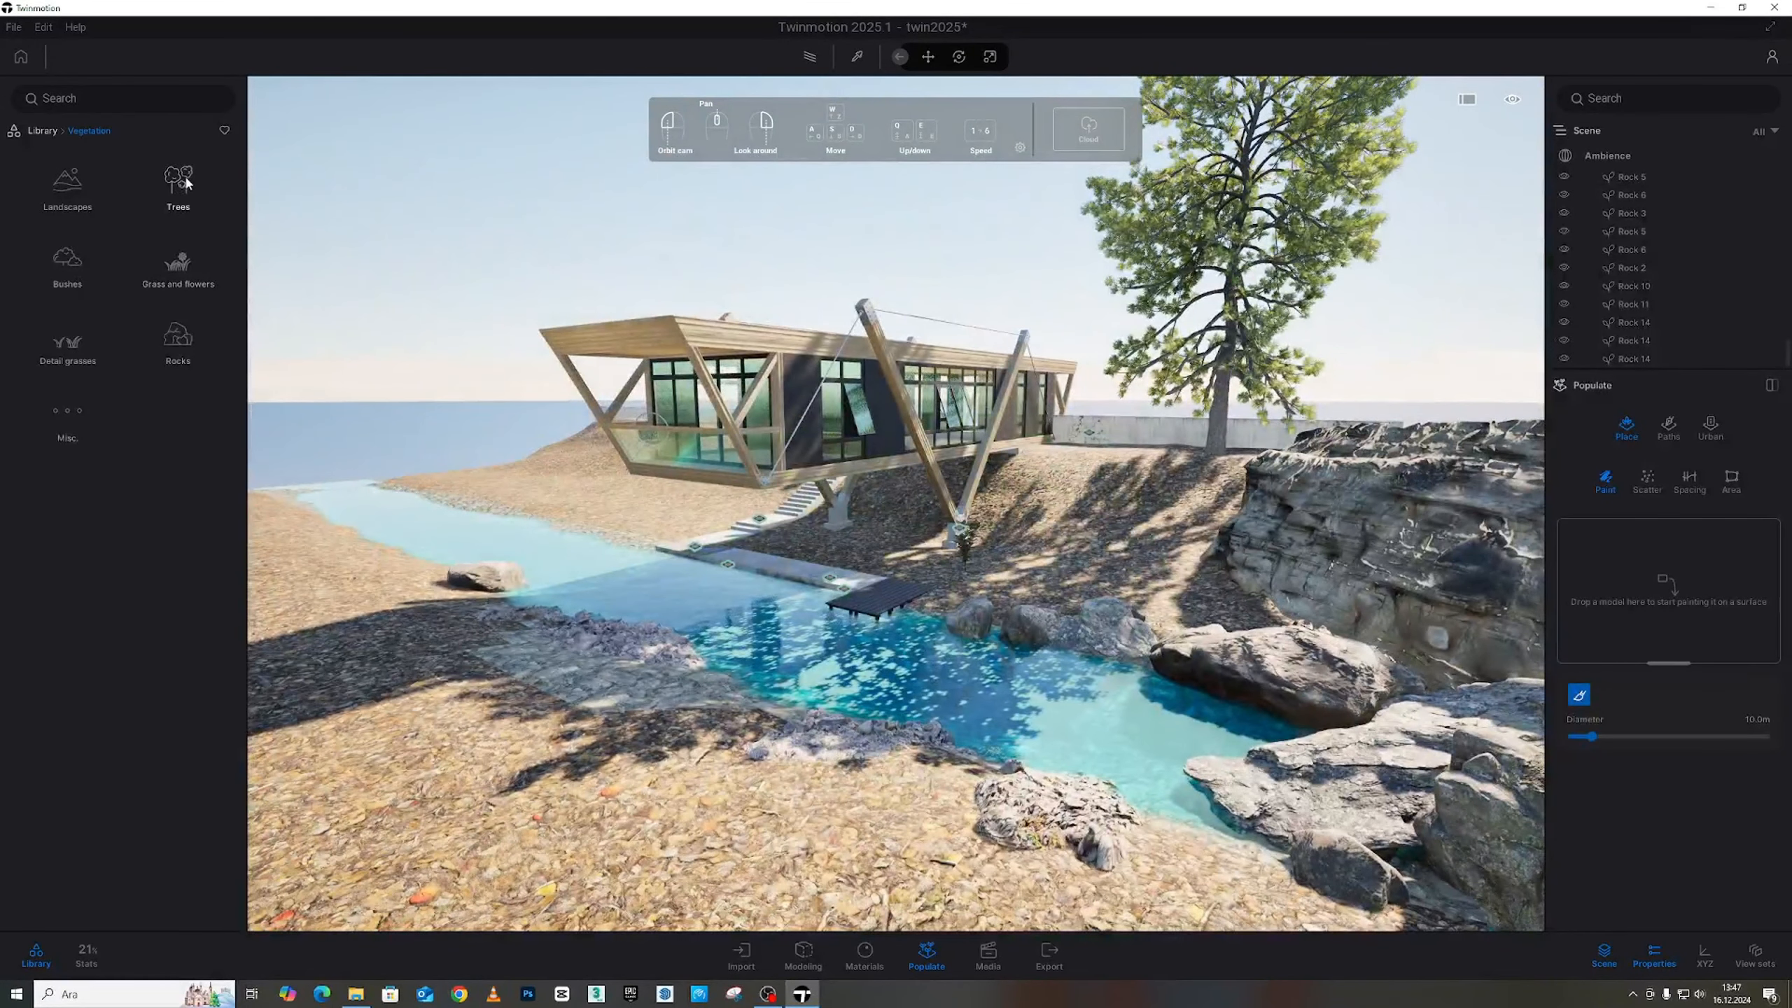
{"action": "left_click", "coordinate": [186, 181]}
{"action": "scroll", "coordinate": [176, 536], "scroll_direction": "down", "scroll_amount": 5}
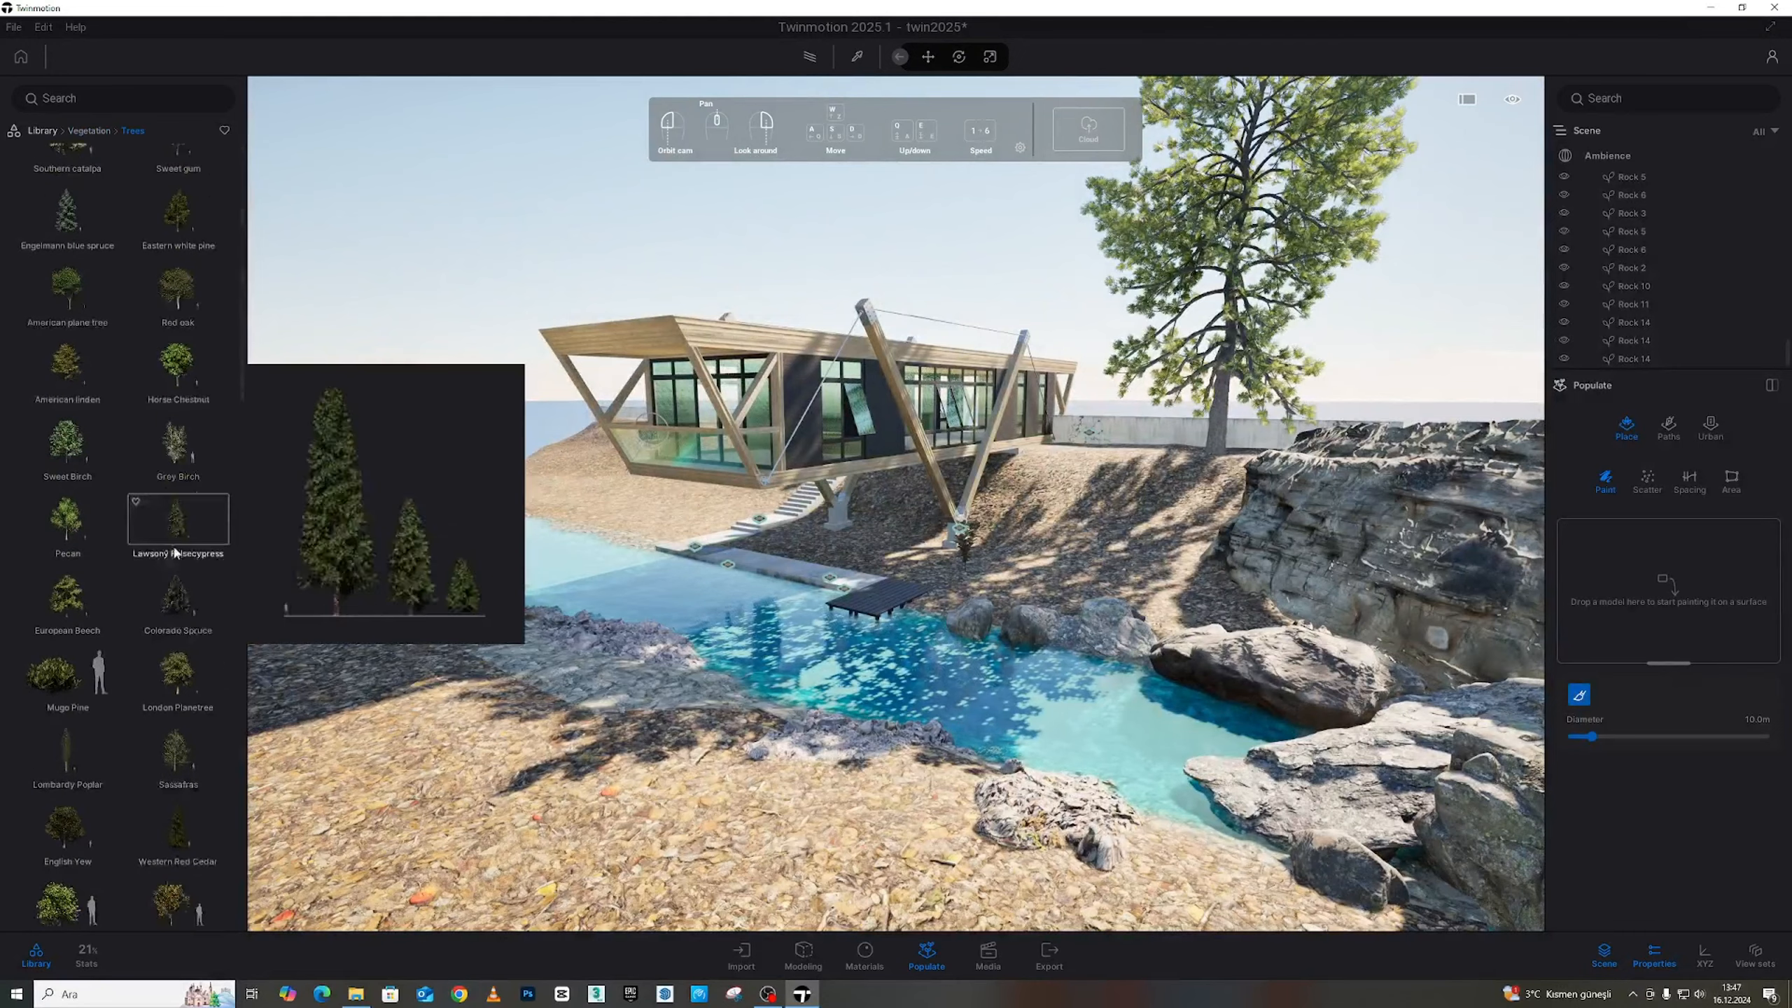
{"action": "scroll", "coordinate": [179, 536], "scroll_direction": "down", "scroll_amount": 1}
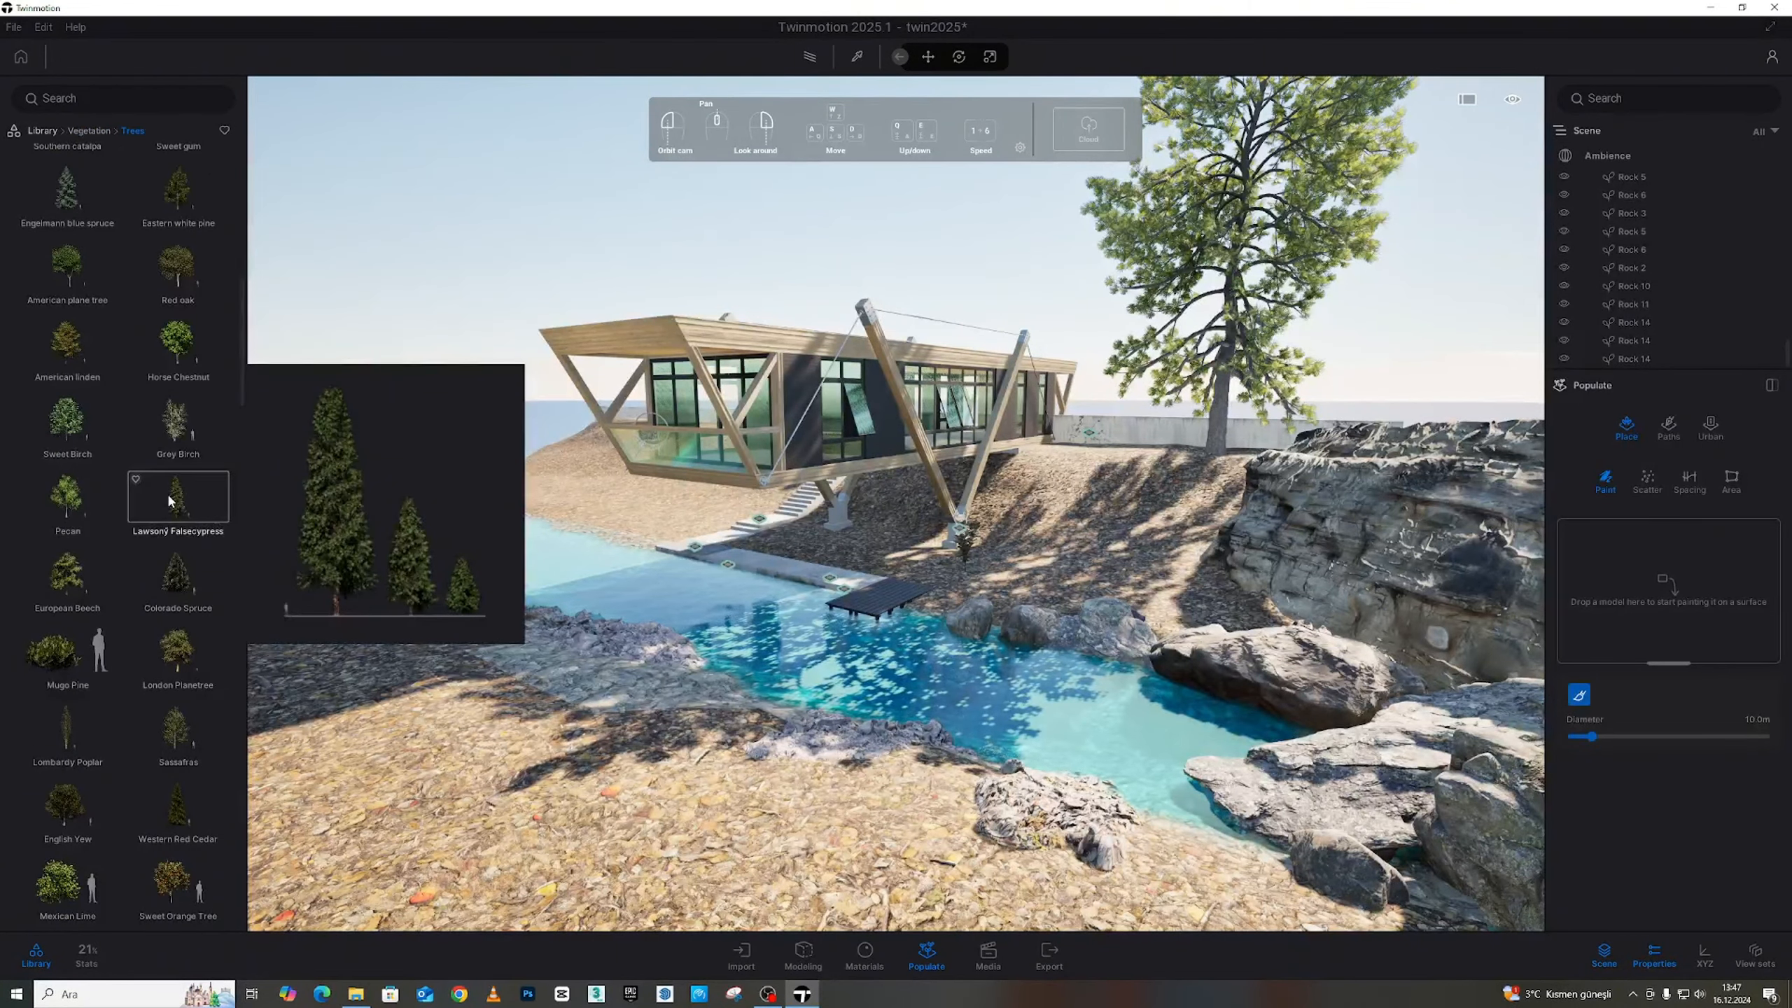
{"action": "mouse_move", "coordinate": [169, 497]}
{"action": "left_mouse_down"}
{"action": "mouse_move", "coordinate": [917, 579]}
{"action": "mouse_move", "coordinate": [1599, 600]}
{"action": "left_mouse_up"}
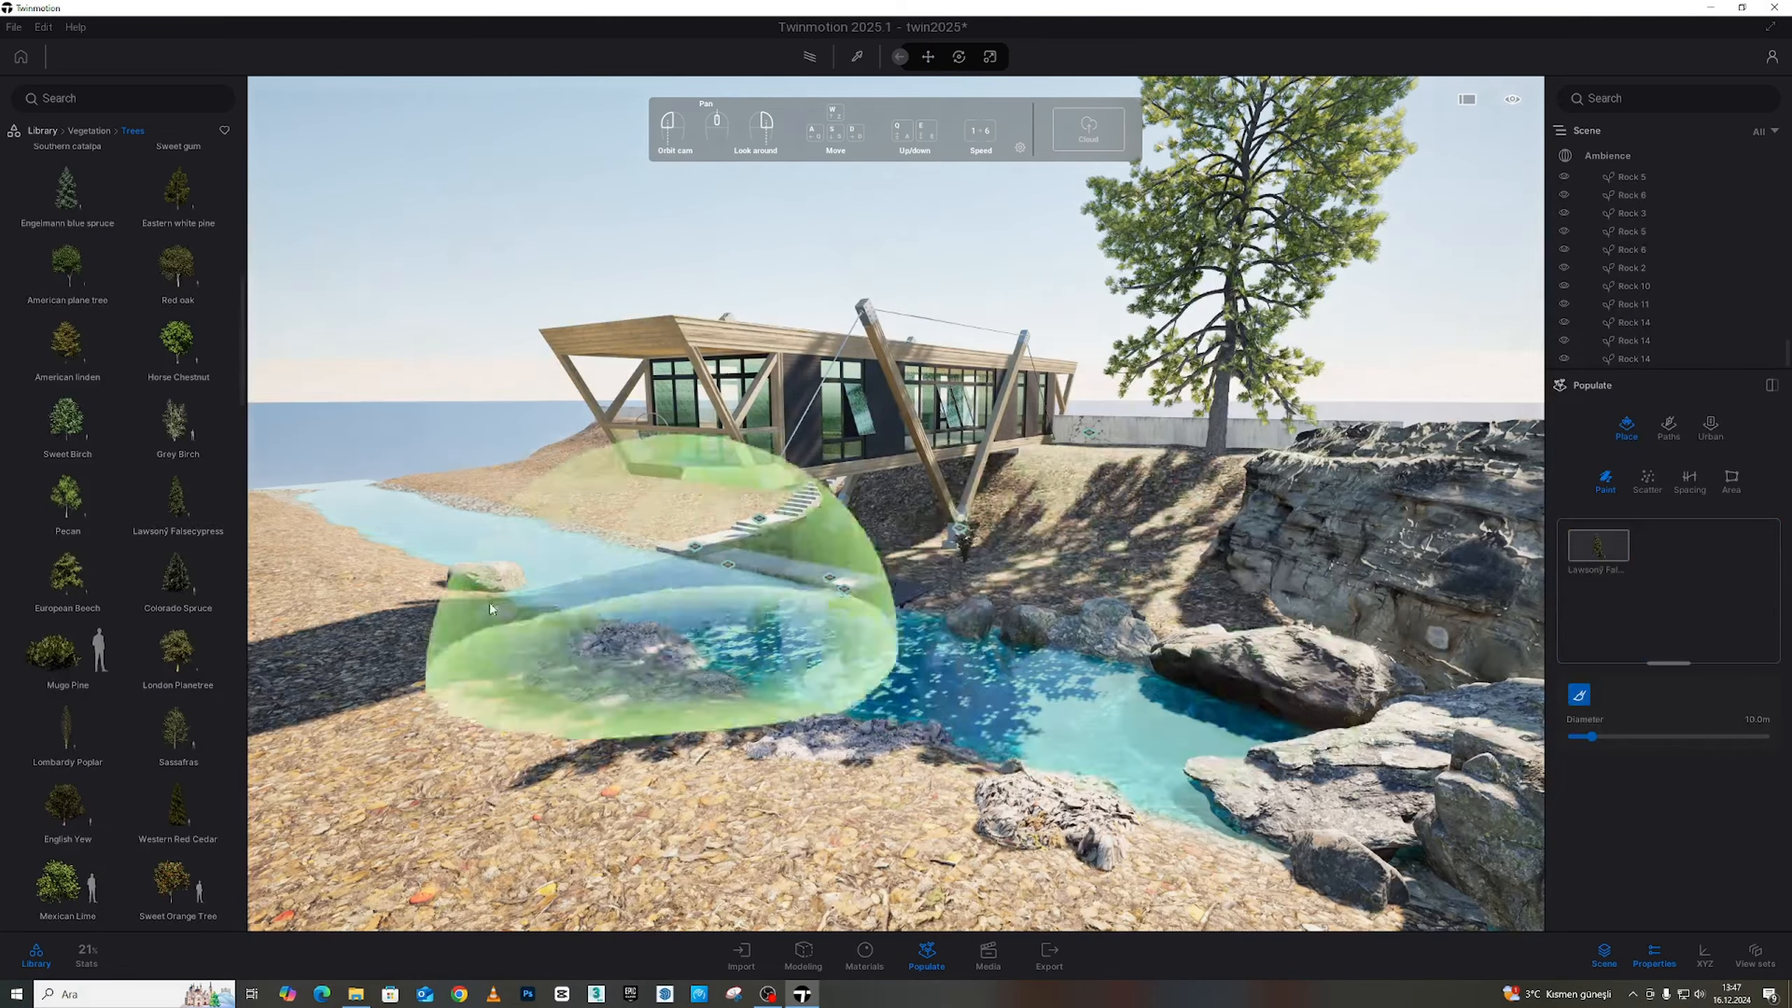
Add White Fir and two Incense Cedar entries to the paint brush
{"action": "right_click_drag", "start_coordinate": [612, 635], "coordinate": [543, 632]}
{"action": "scroll", "coordinate": [170, 580], "scroll_direction": "down", "scroll_amount": 7}
{"action": "mouse_move", "coordinate": [173, 582]}
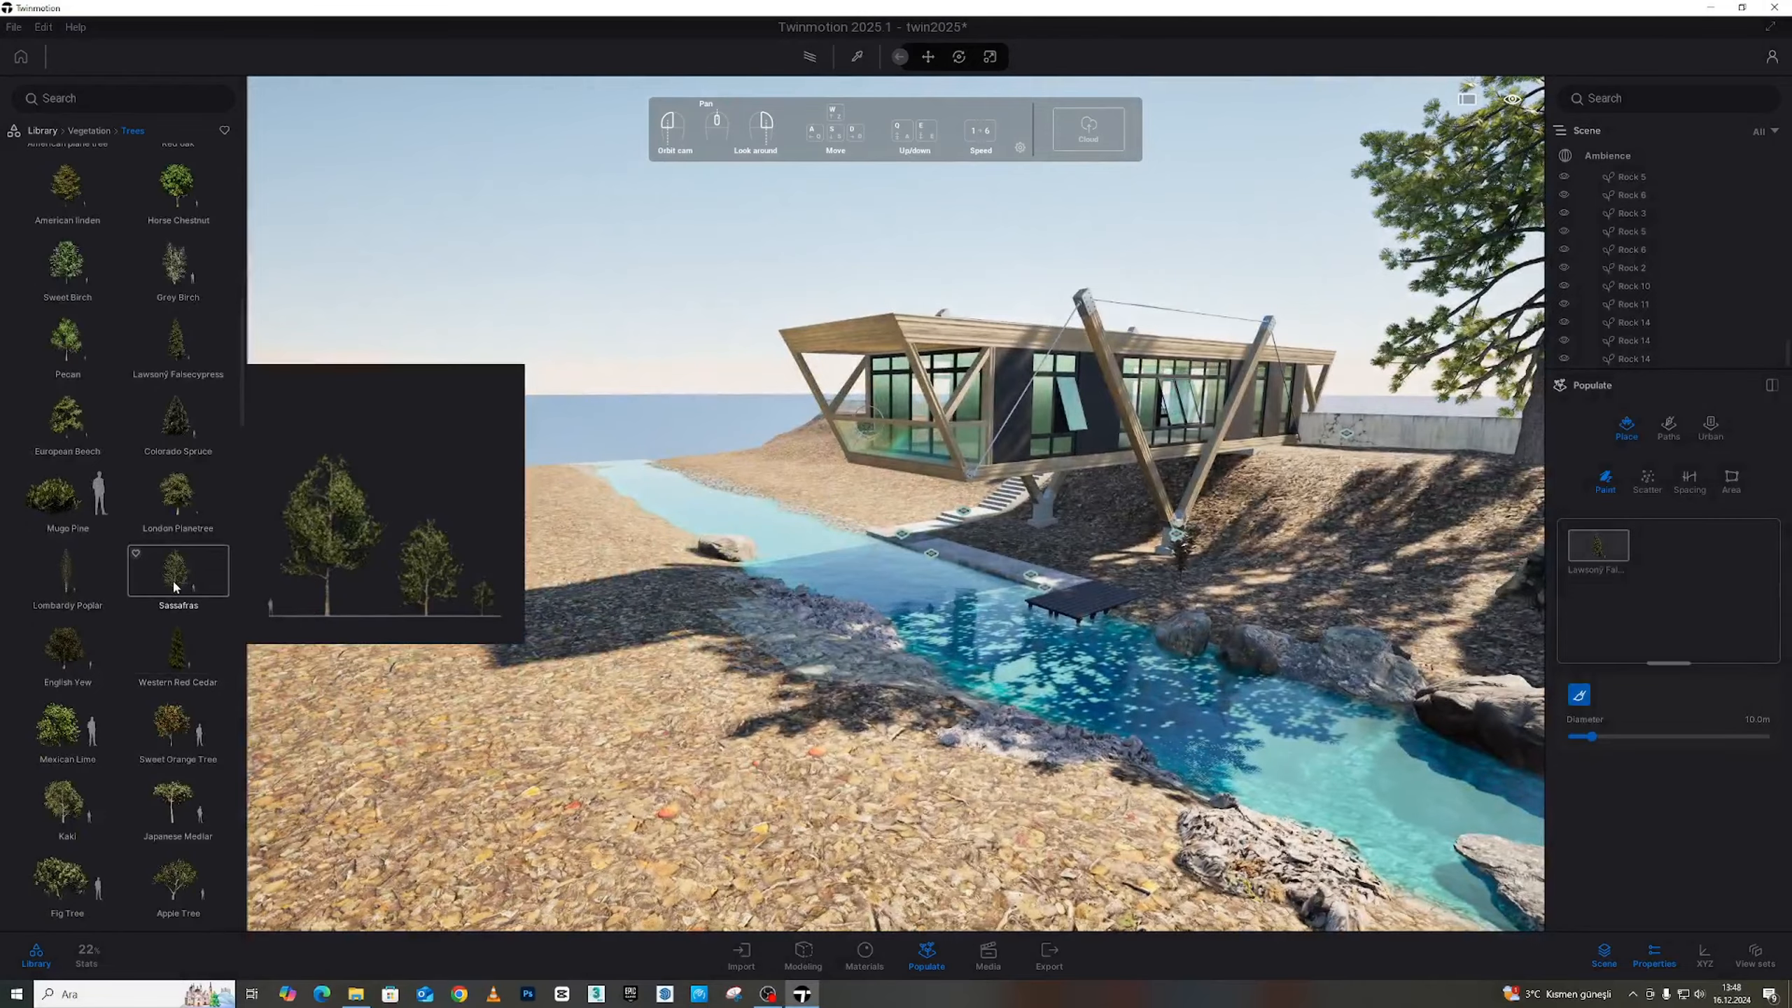
{"action": "scroll", "coordinate": [172, 606], "scroll_direction": "down", "scroll_amount": 15}
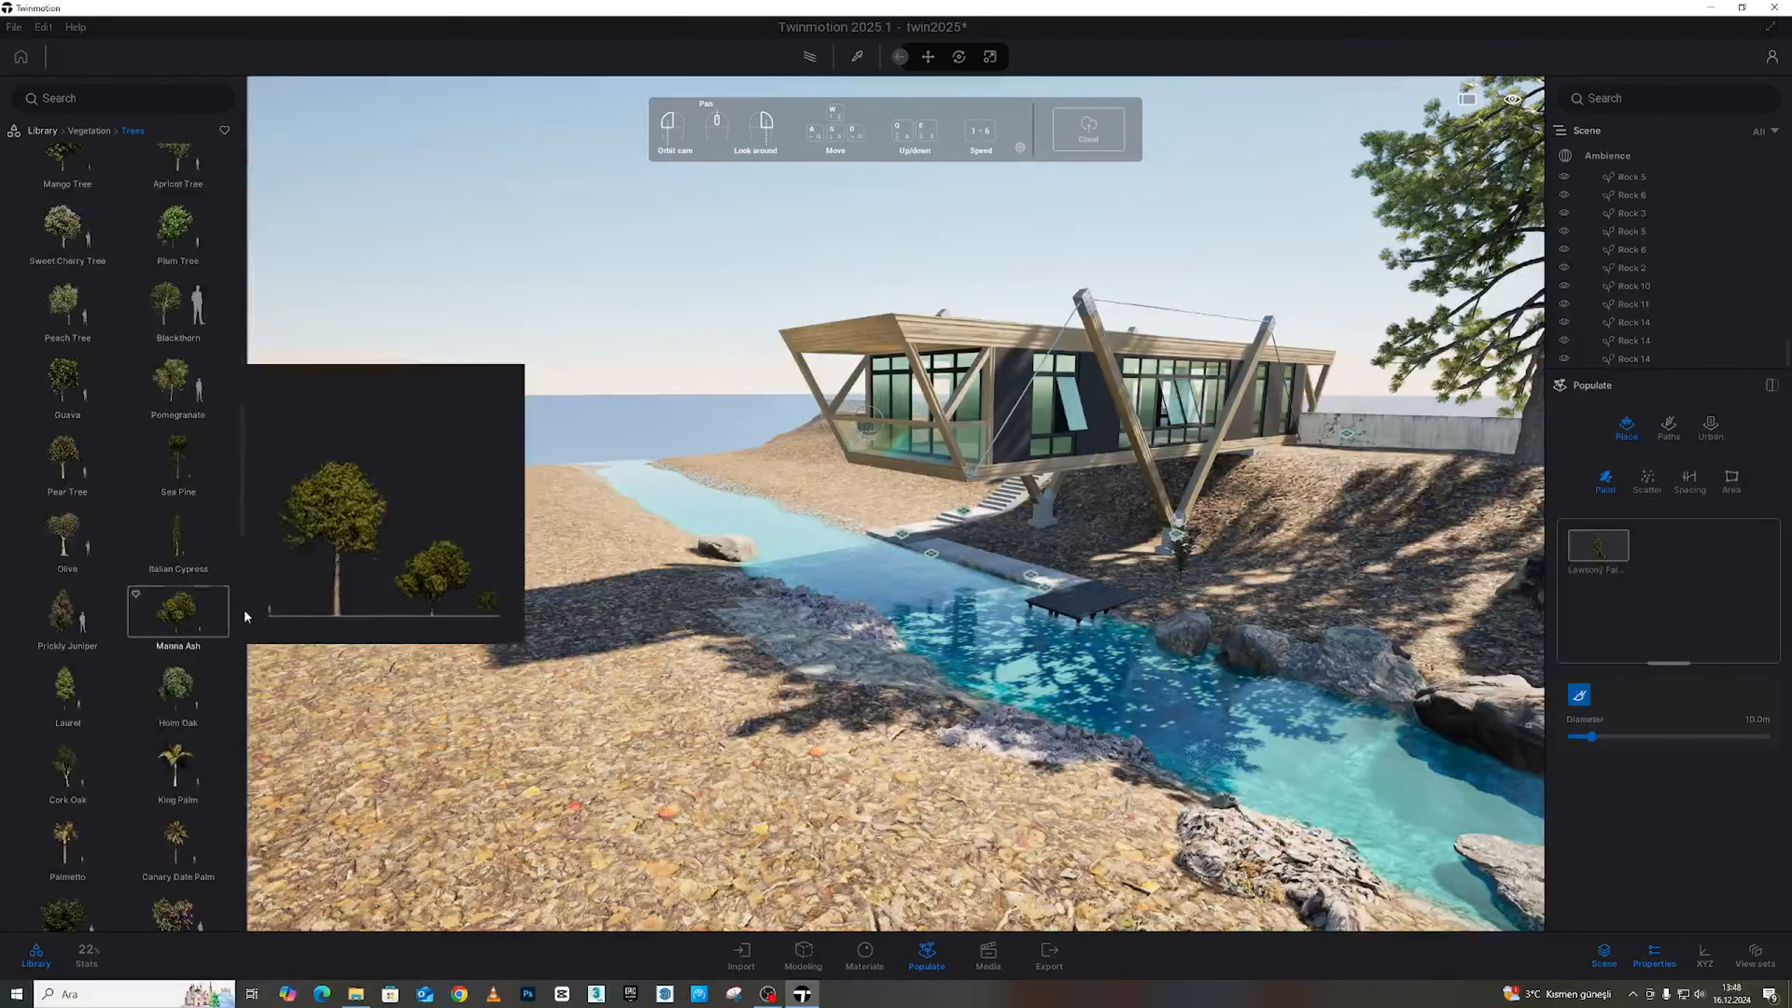
{"action": "scroll", "coordinate": [161, 487], "scroll_direction": "down", "scroll_amount": 3}
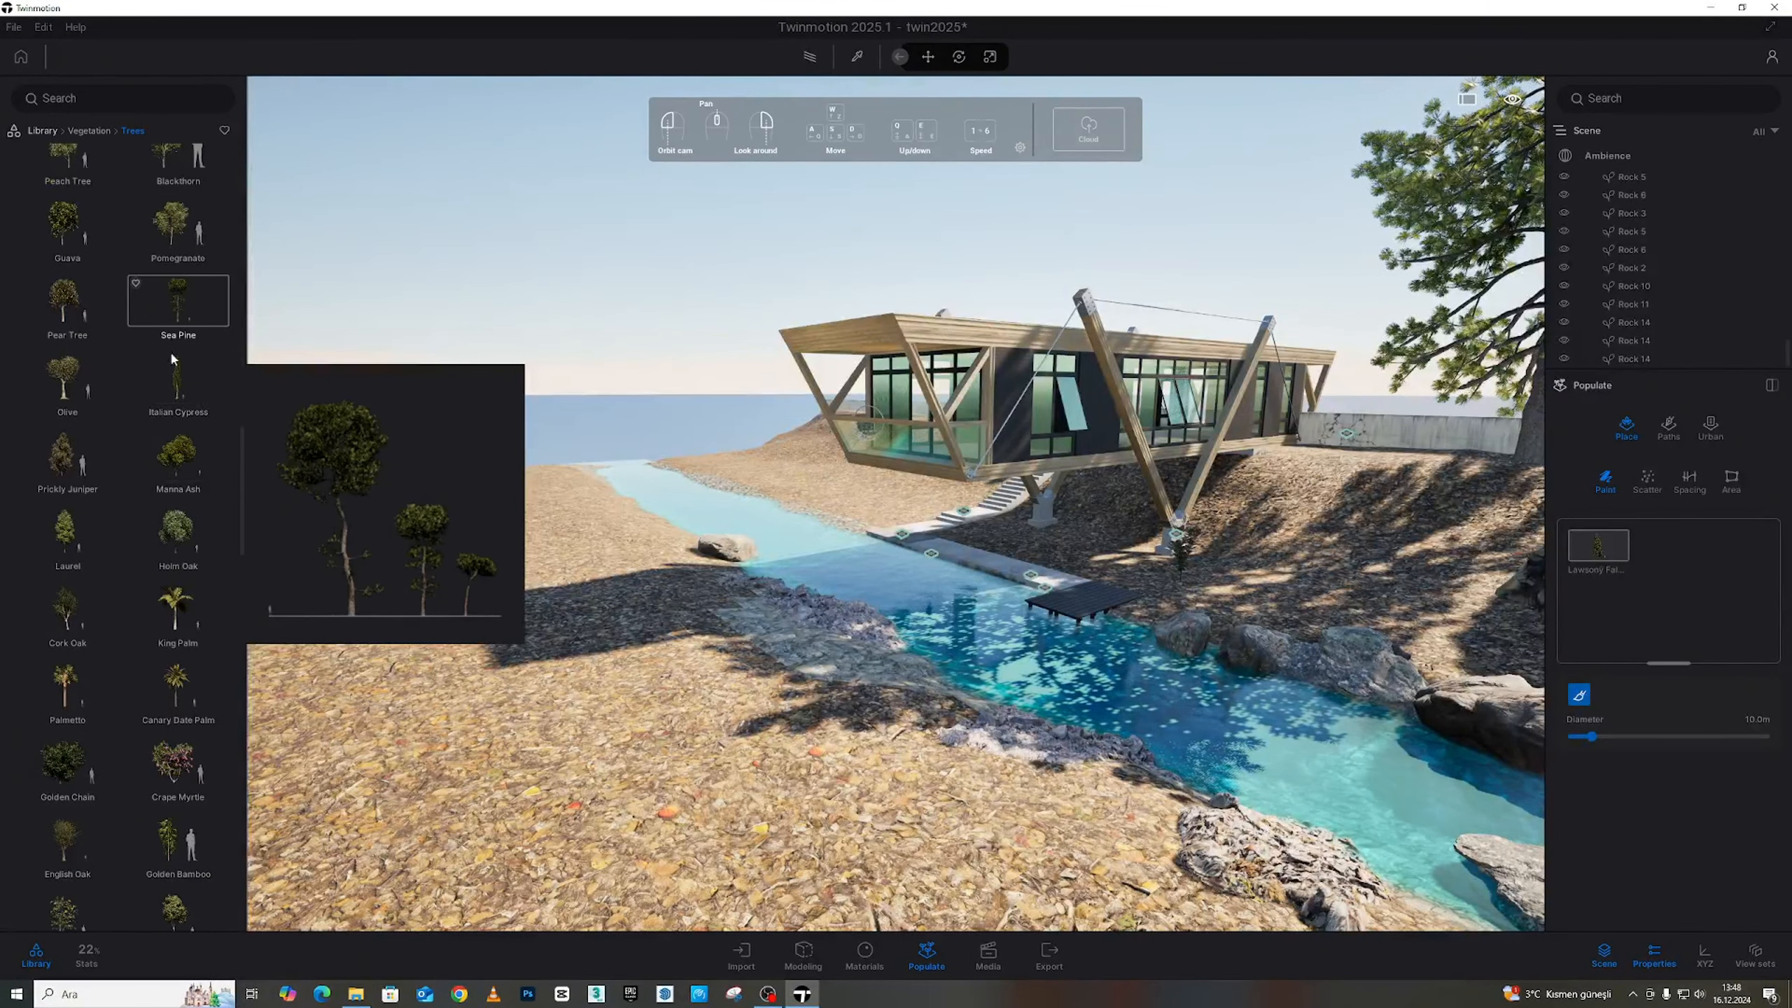
{"action": "scroll", "coordinate": [175, 494], "scroll_direction": "down", "scroll_amount": 12}
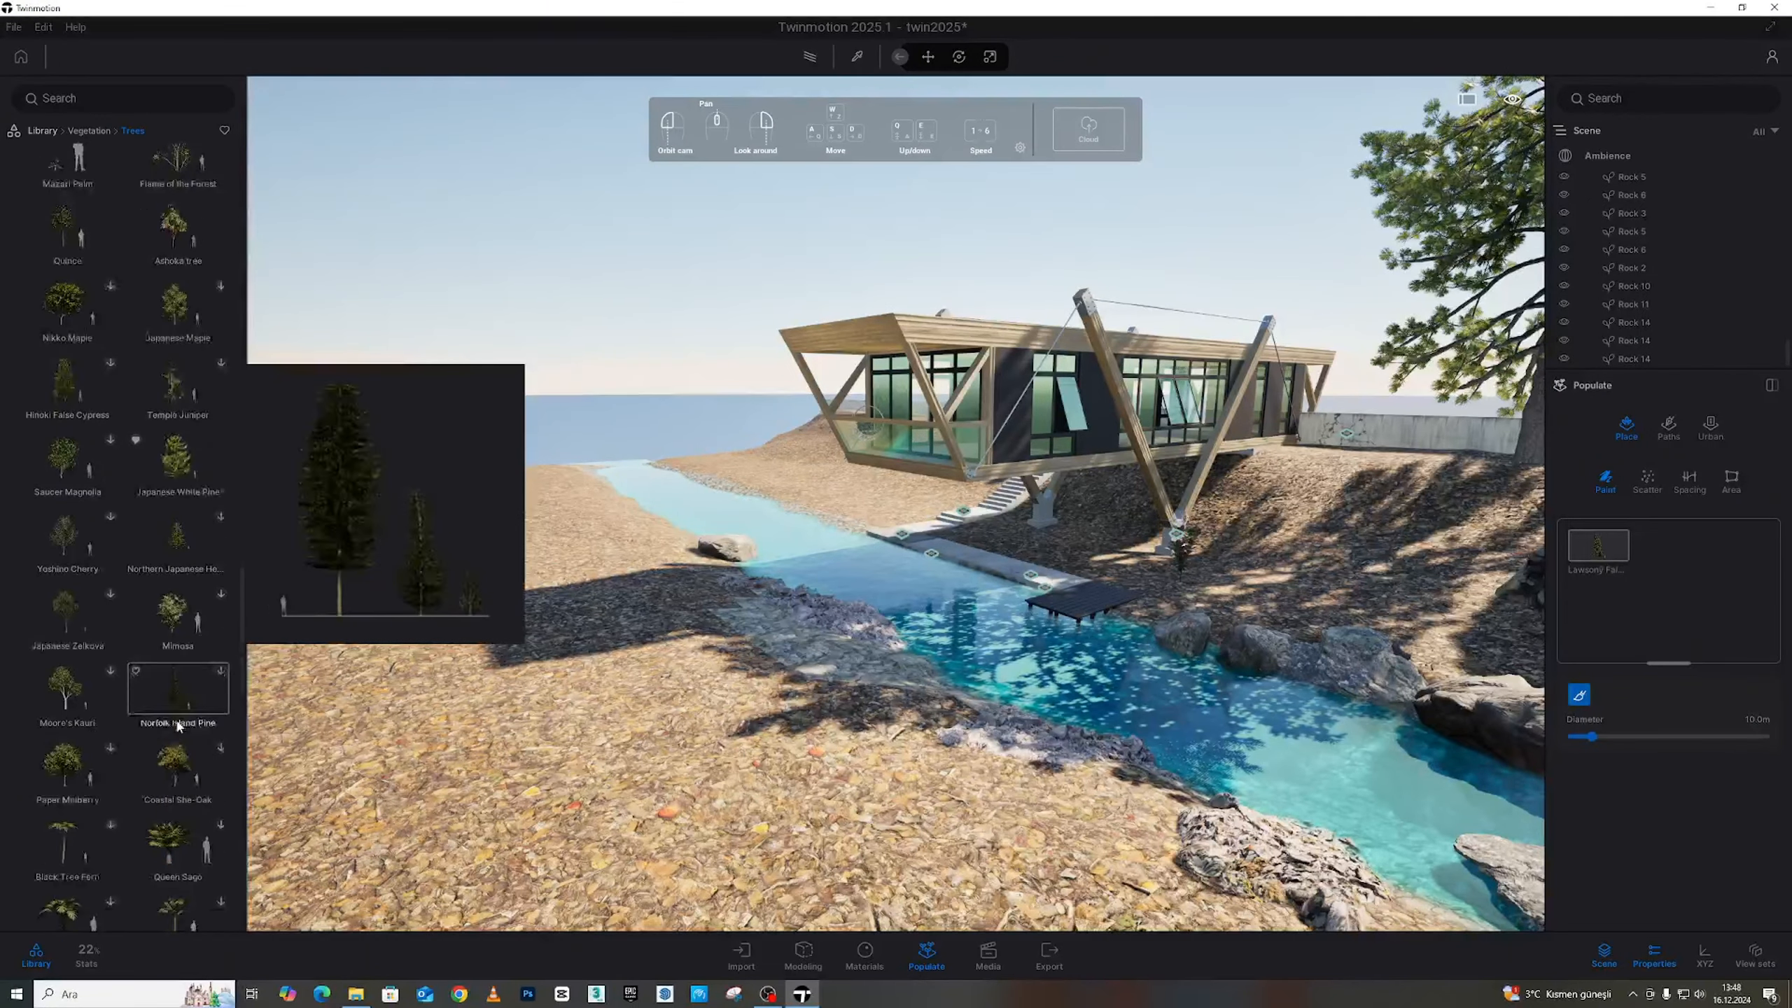
{"action": "scroll", "coordinate": [145, 705], "scroll_direction": "down", "scroll_amount": 3}
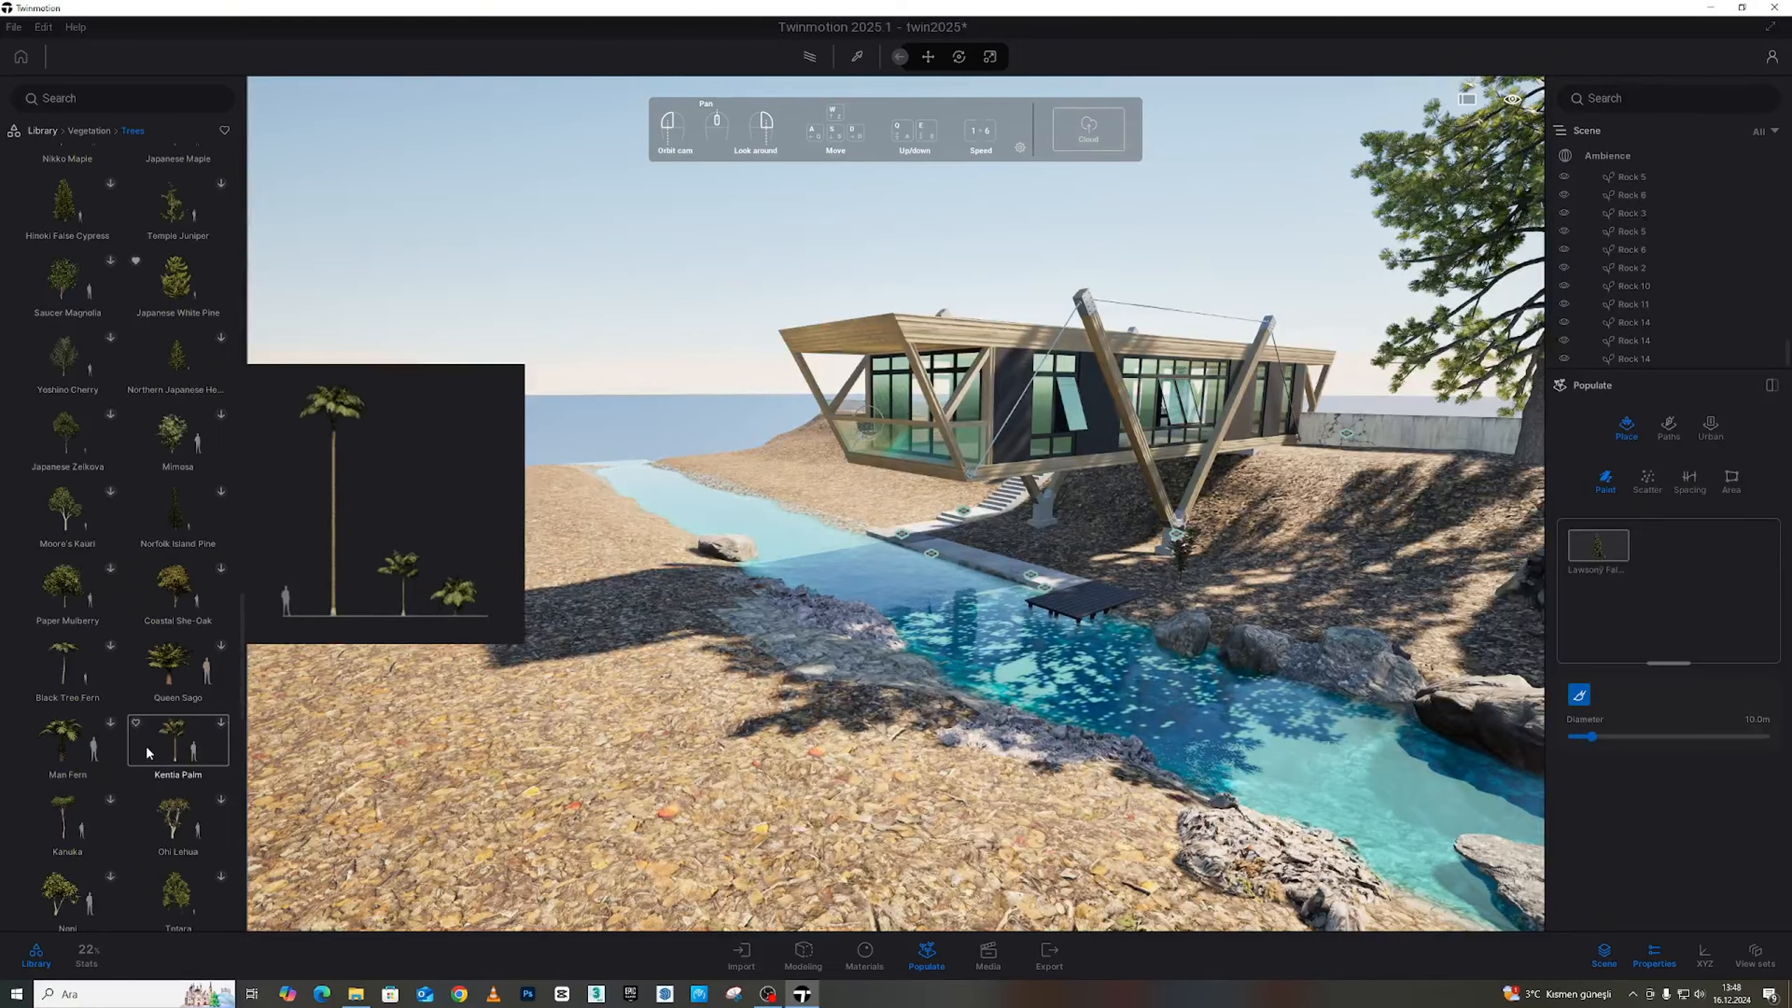
{"action": "scroll", "coordinate": [150, 762], "scroll_direction": "down", "scroll_amount": 6}
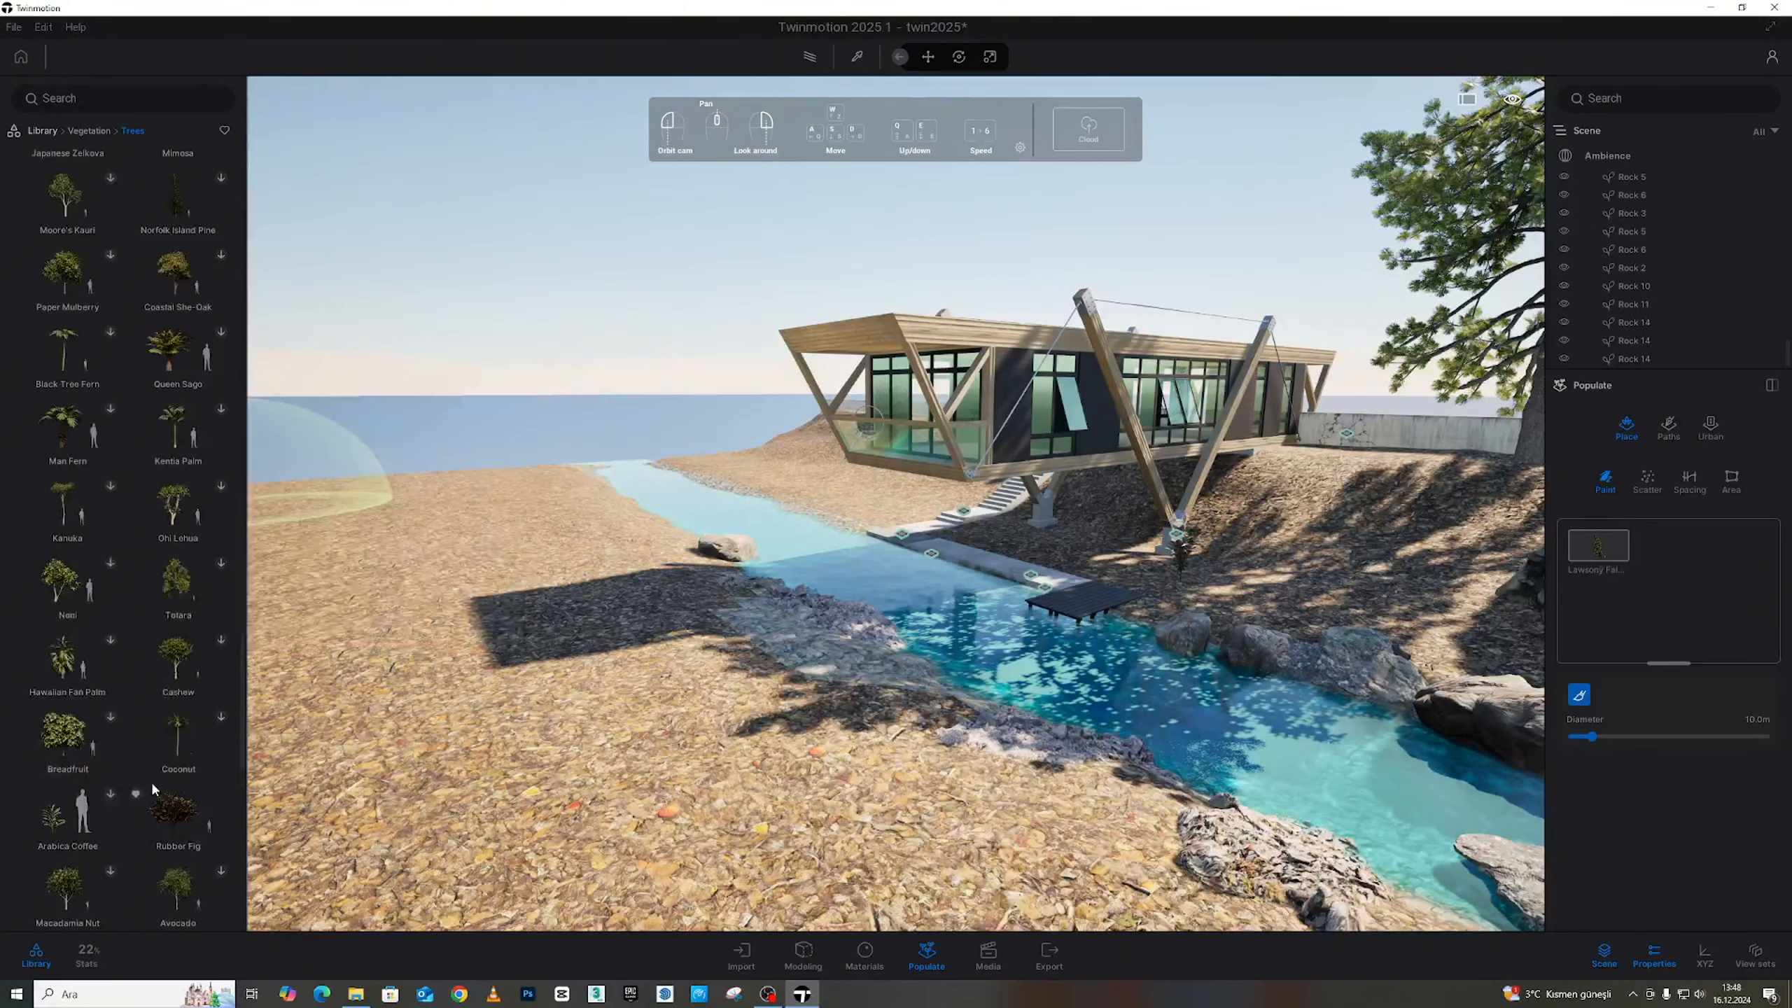
{"action": "scroll", "coordinate": [150, 778], "scroll_direction": "up", "scroll_amount": 5}
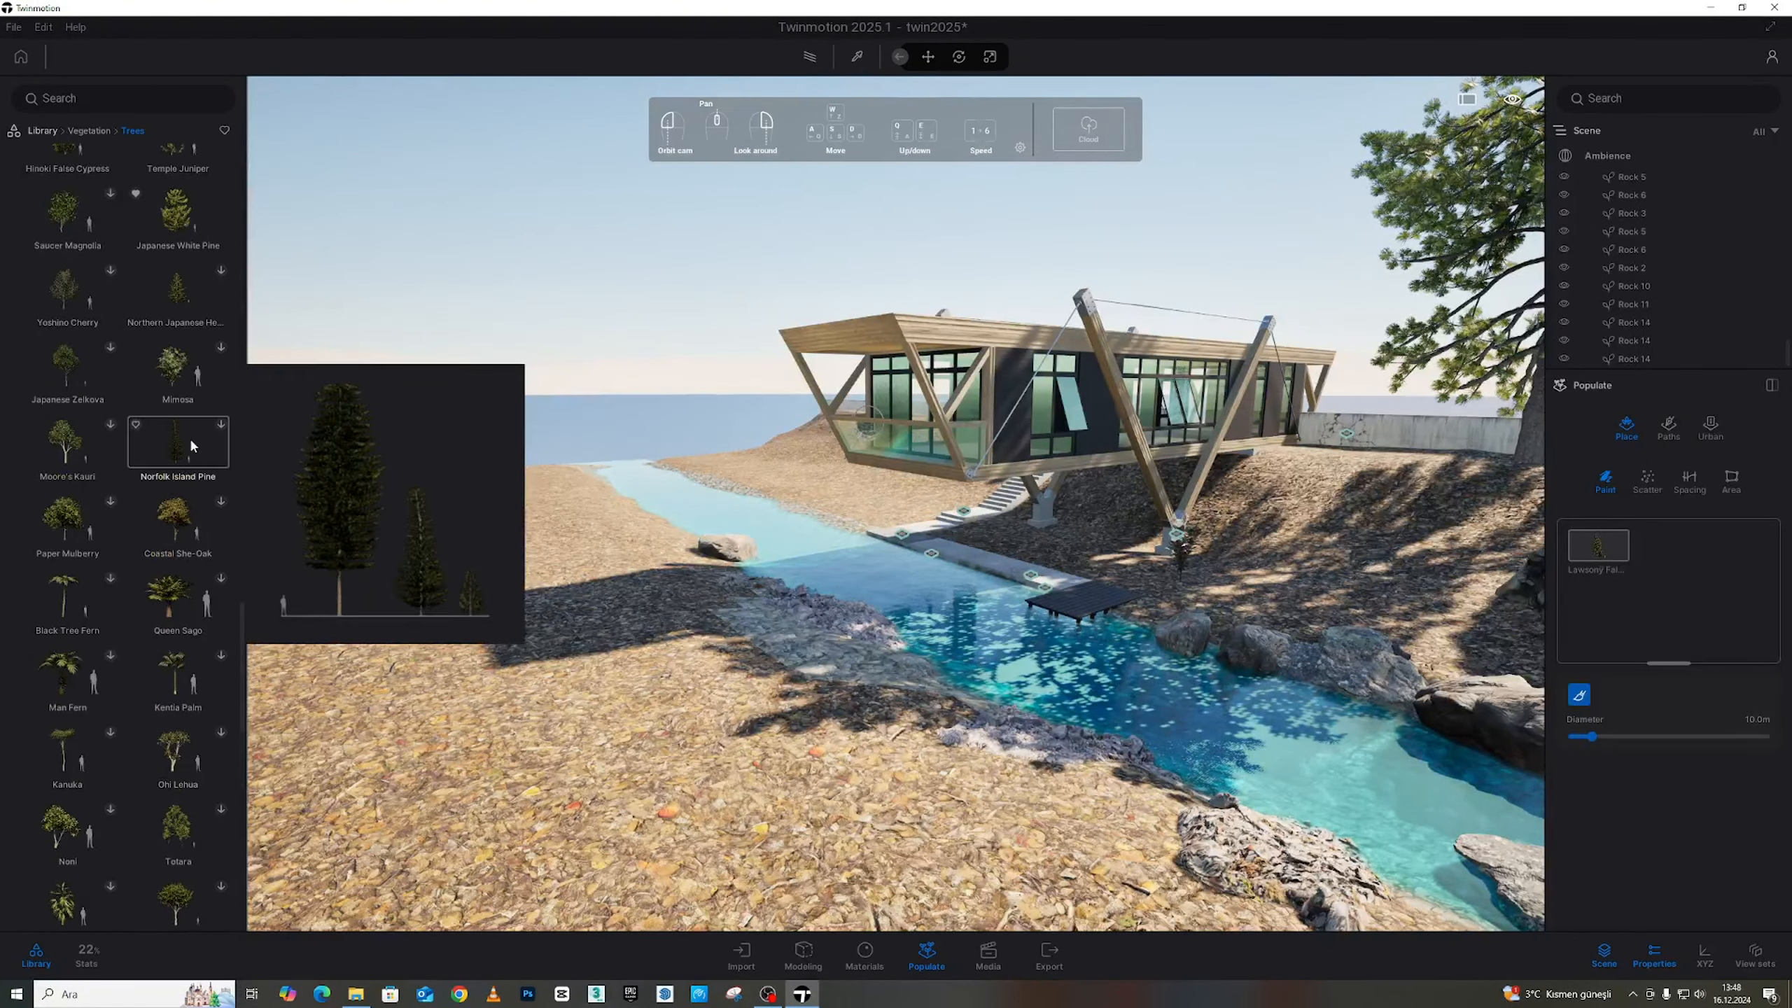
{"action": "scroll", "coordinate": [185, 494], "scroll_direction": "up", "scroll_amount": 4}
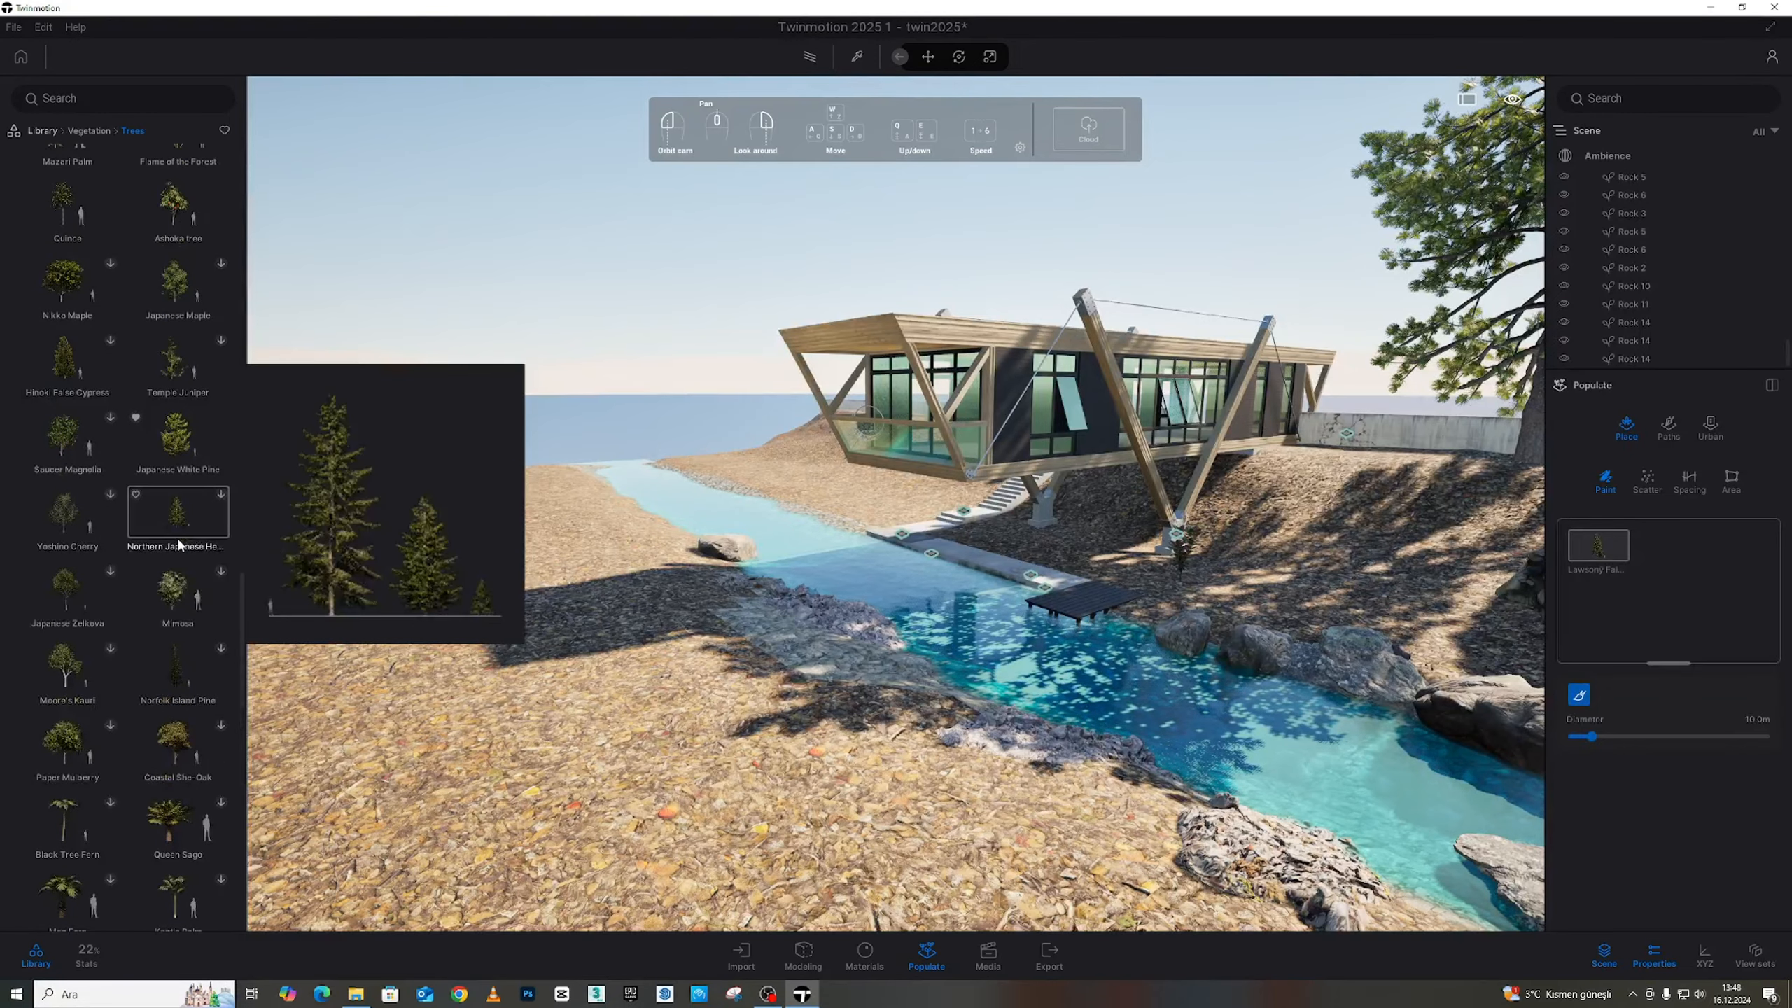
{"action": "scroll", "coordinate": [179, 544], "scroll_direction": "up", "scroll_amount": 7}
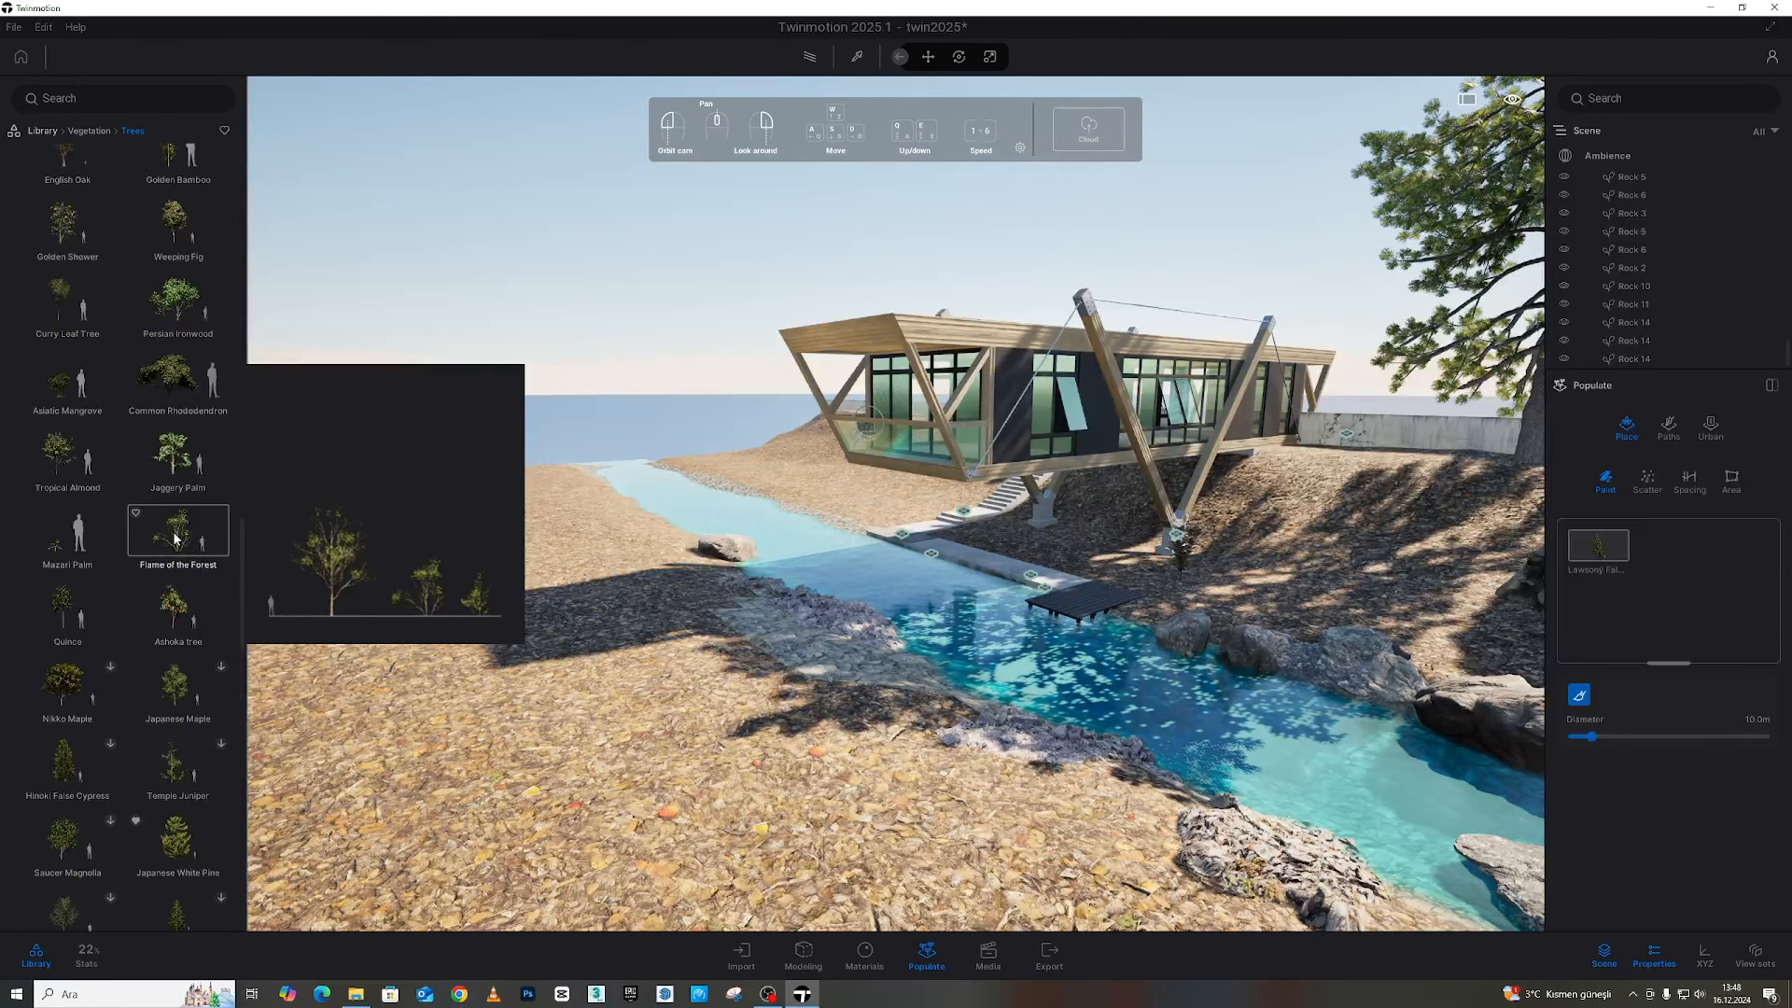
{"action": "scroll", "coordinate": [177, 538], "scroll_direction": "up", "scroll_amount": 10}
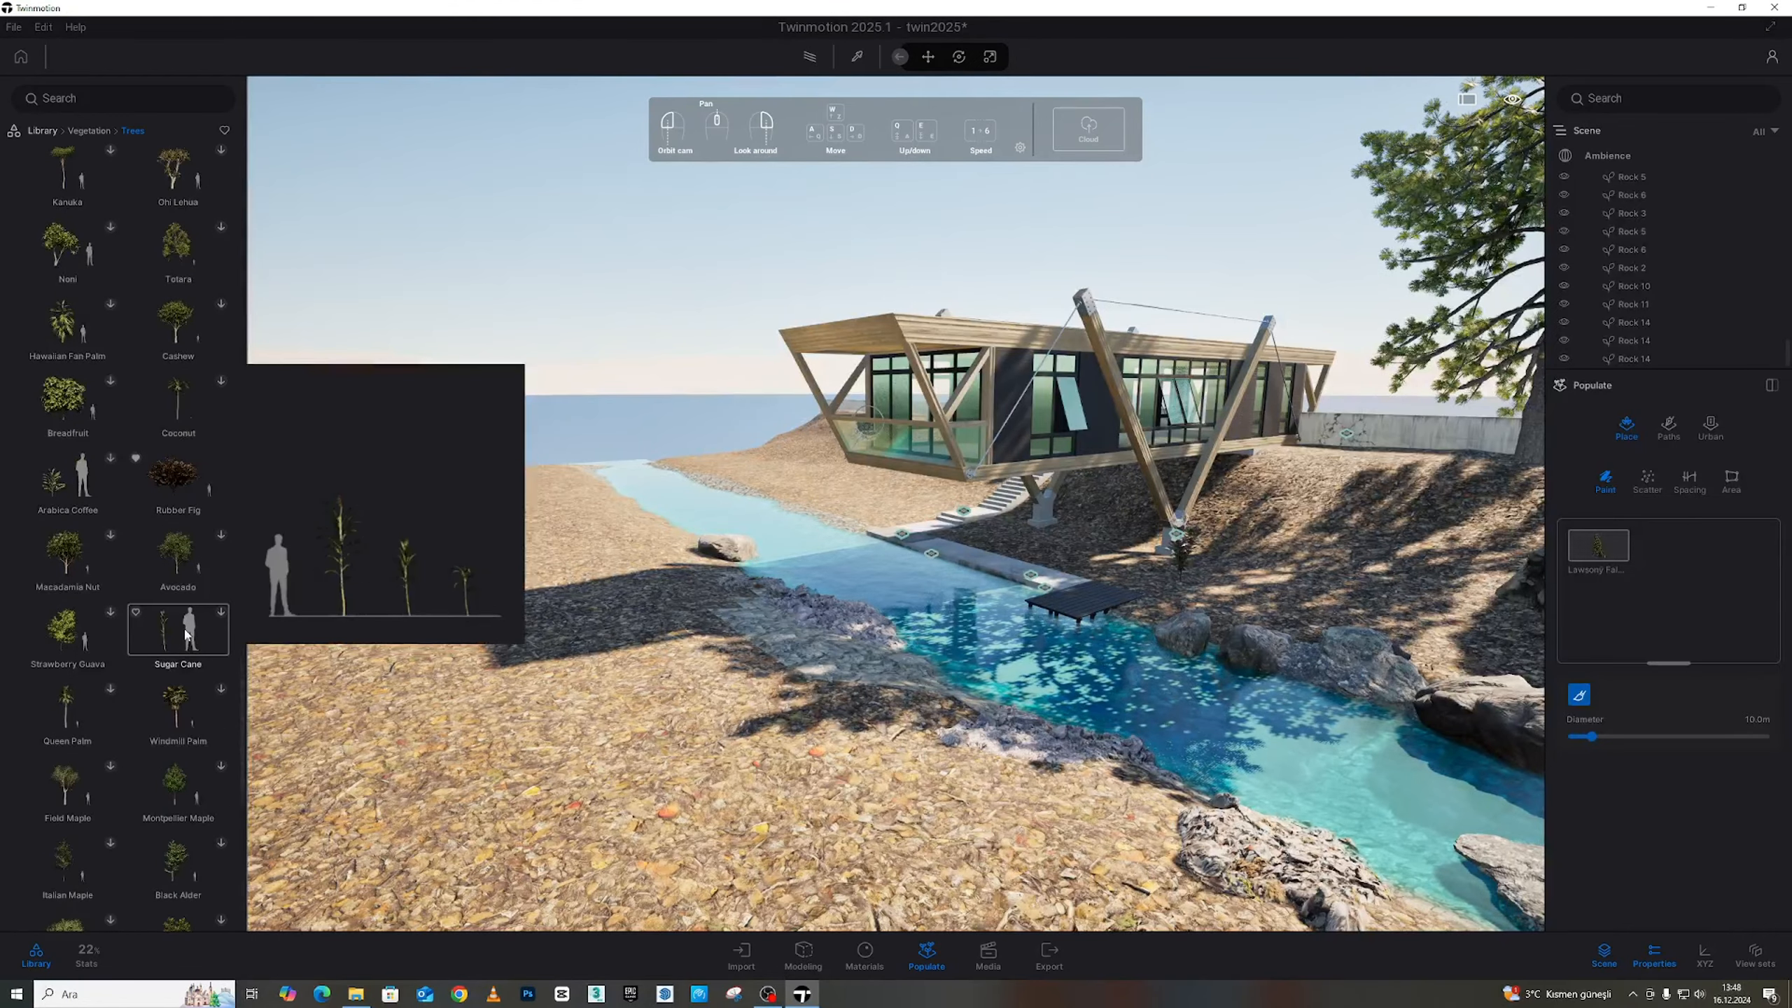
{"action": "scroll", "coordinate": [185, 633], "scroll_direction": "down", "scroll_amount": 13}
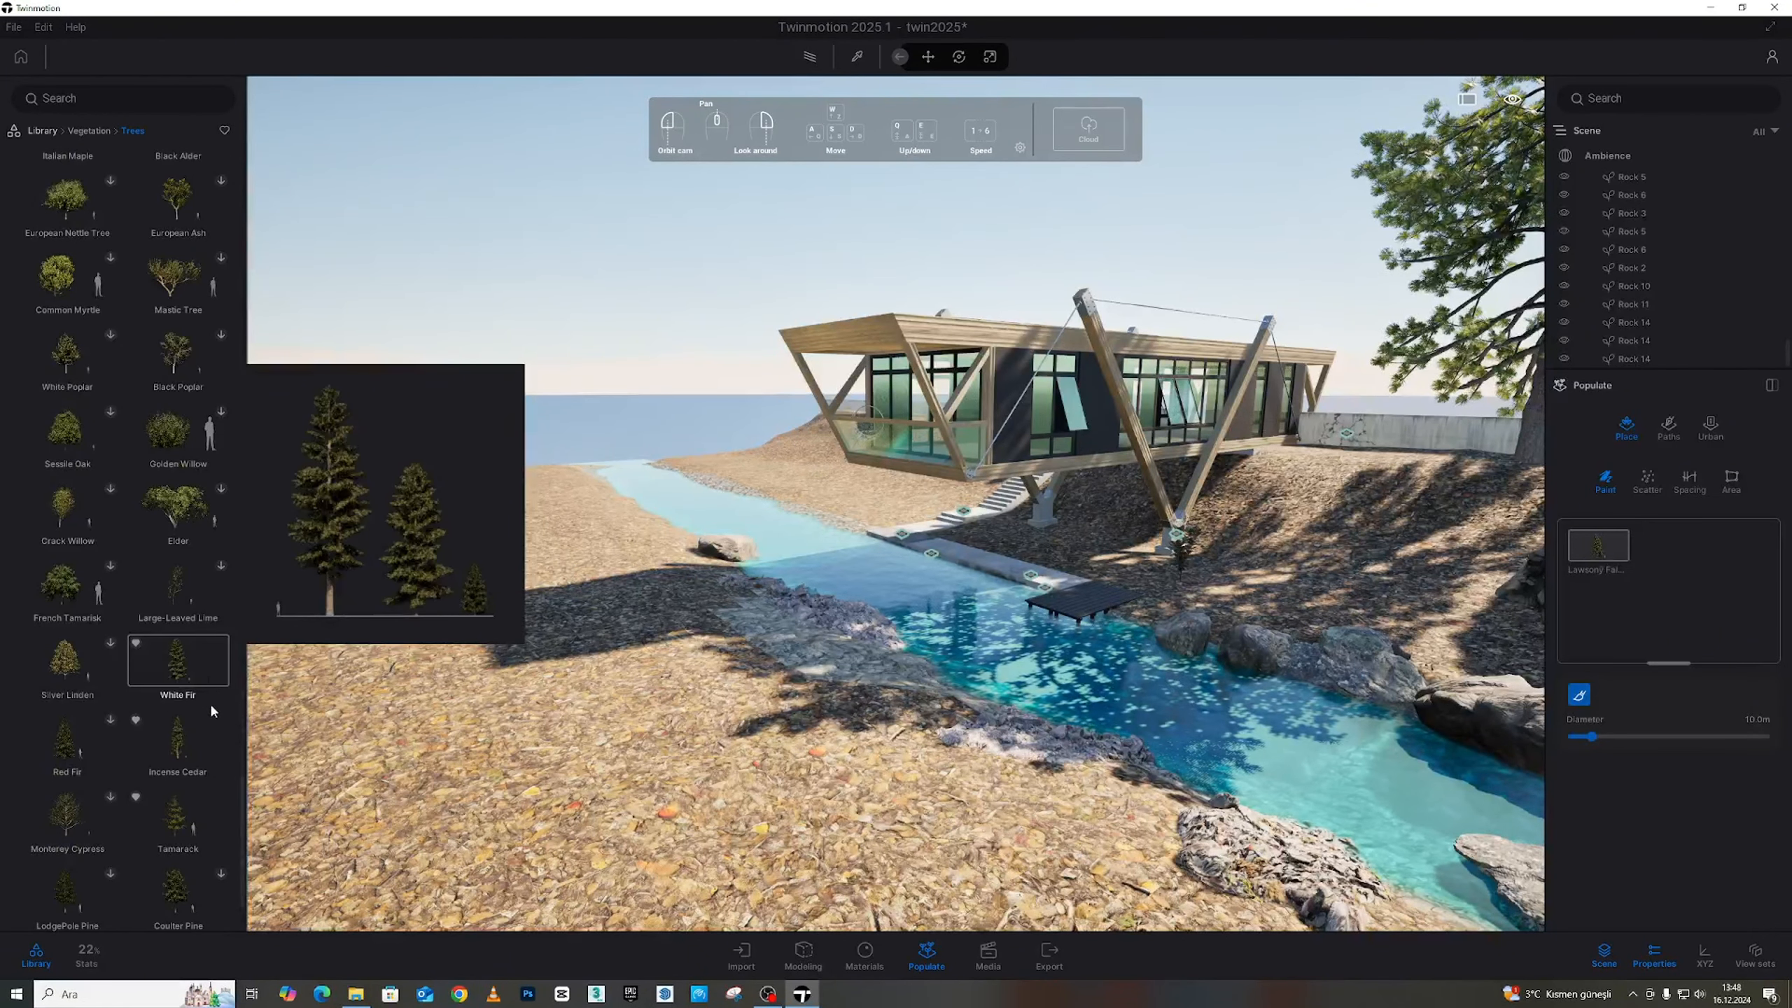
{"action": "left_click_drag", "start_coordinate": [210, 706], "coordinate": [1657, 606]}
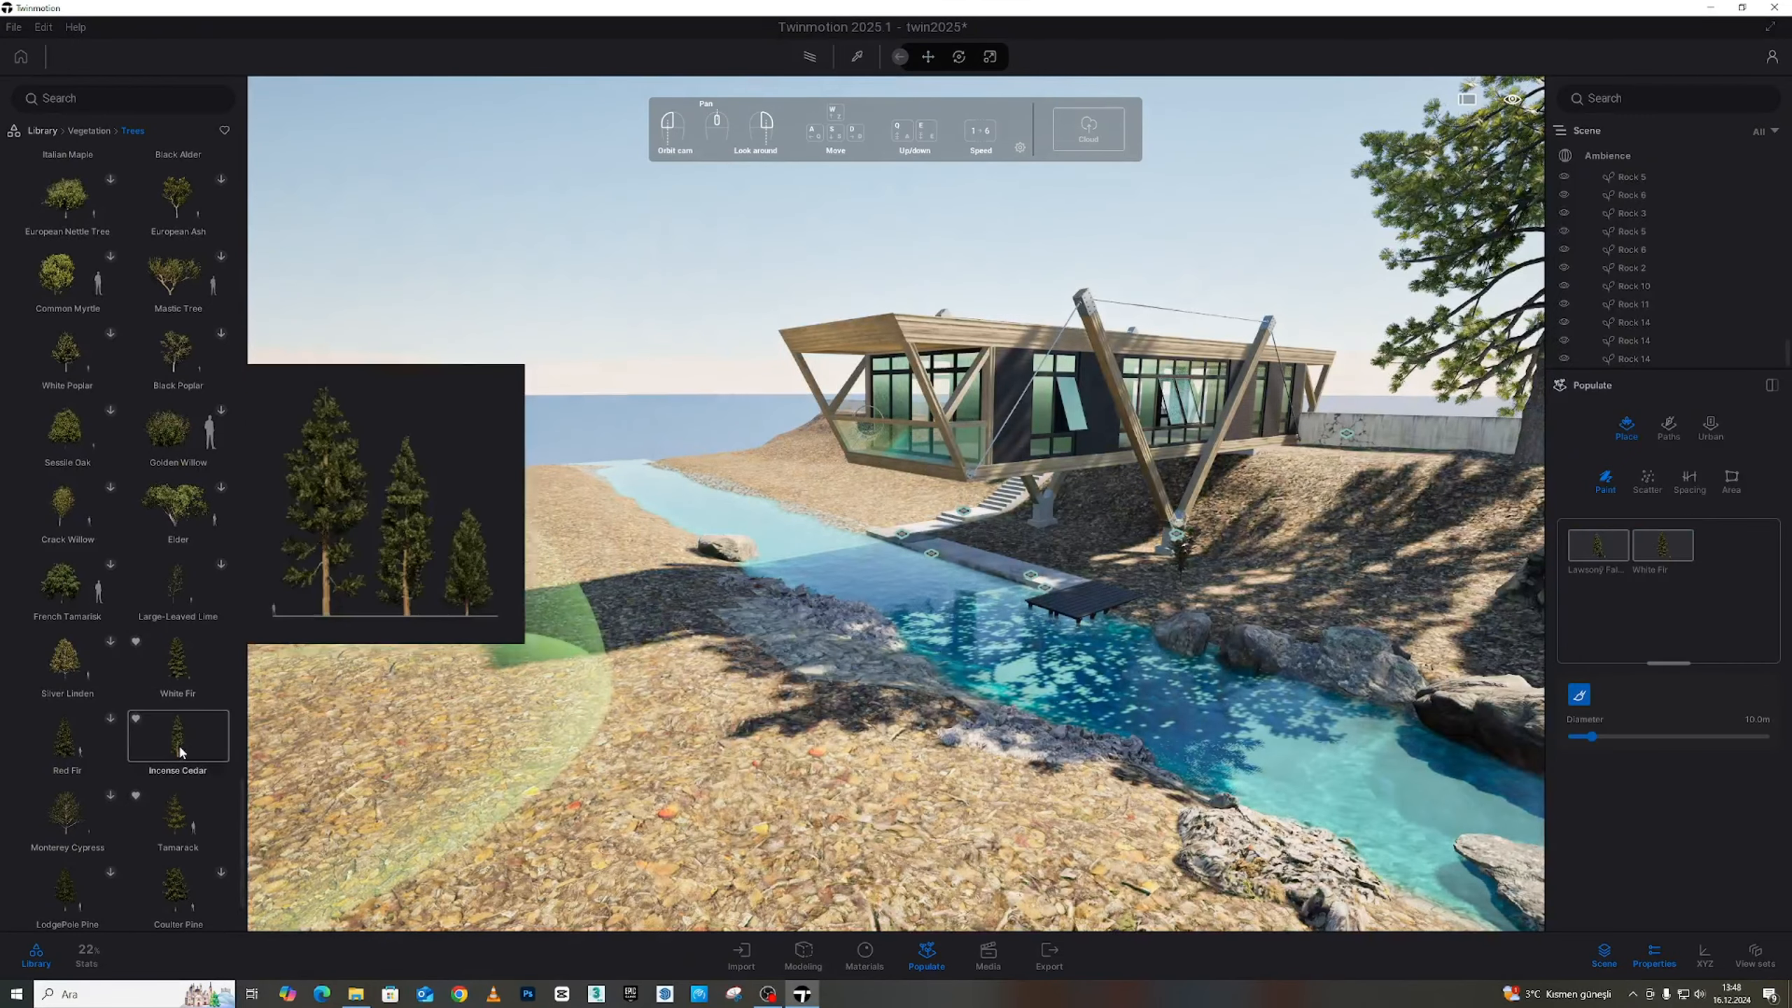
{"action": "left_click_drag", "start_coordinate": [181, 751], "coordinate": [1629, 606]}
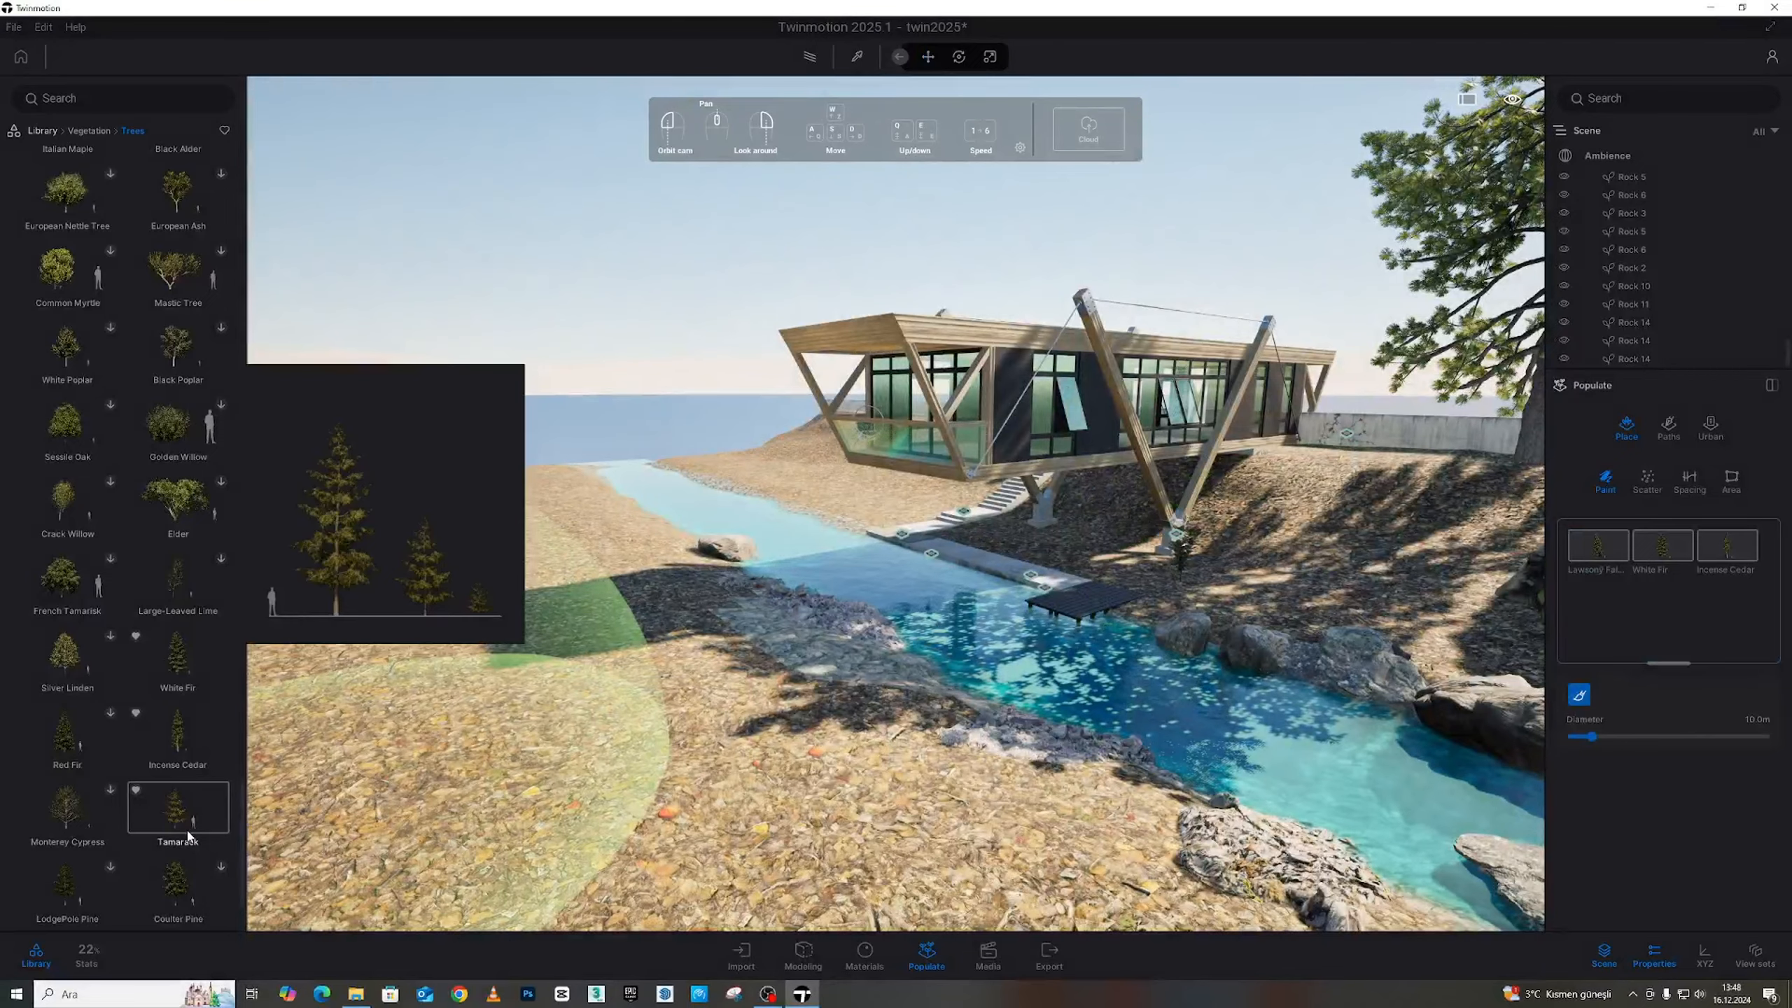
{"action": "left_click_drag", "start_coordinate": [192, 754], "coordinate": [1644, 639]}
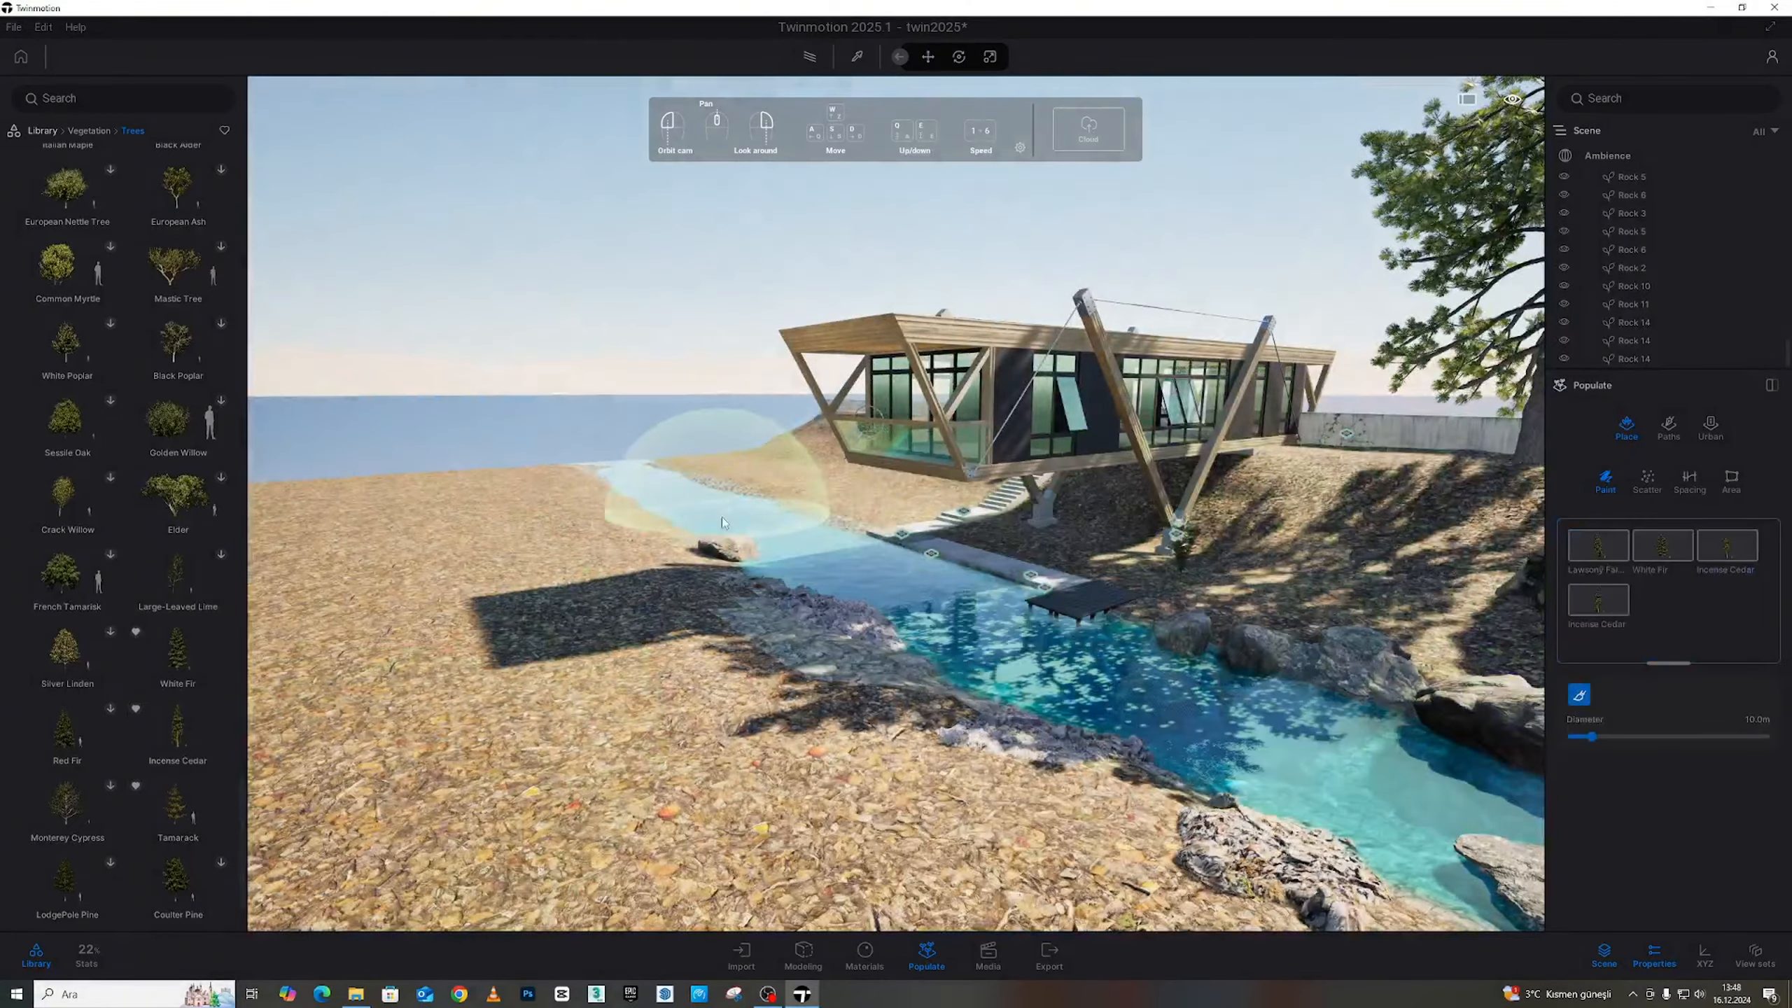
{"action": "key", "text": "s"}
{"action": "mouse_move", "coordinate": [725, 523]}
{"action": "right_mouse_down"}
{"action": "mouse_move", "coordinate": [973, 526]}
{"action": "mouse_move", "coordinate": [727, 526]}
{"action": "right_mouse_up"}
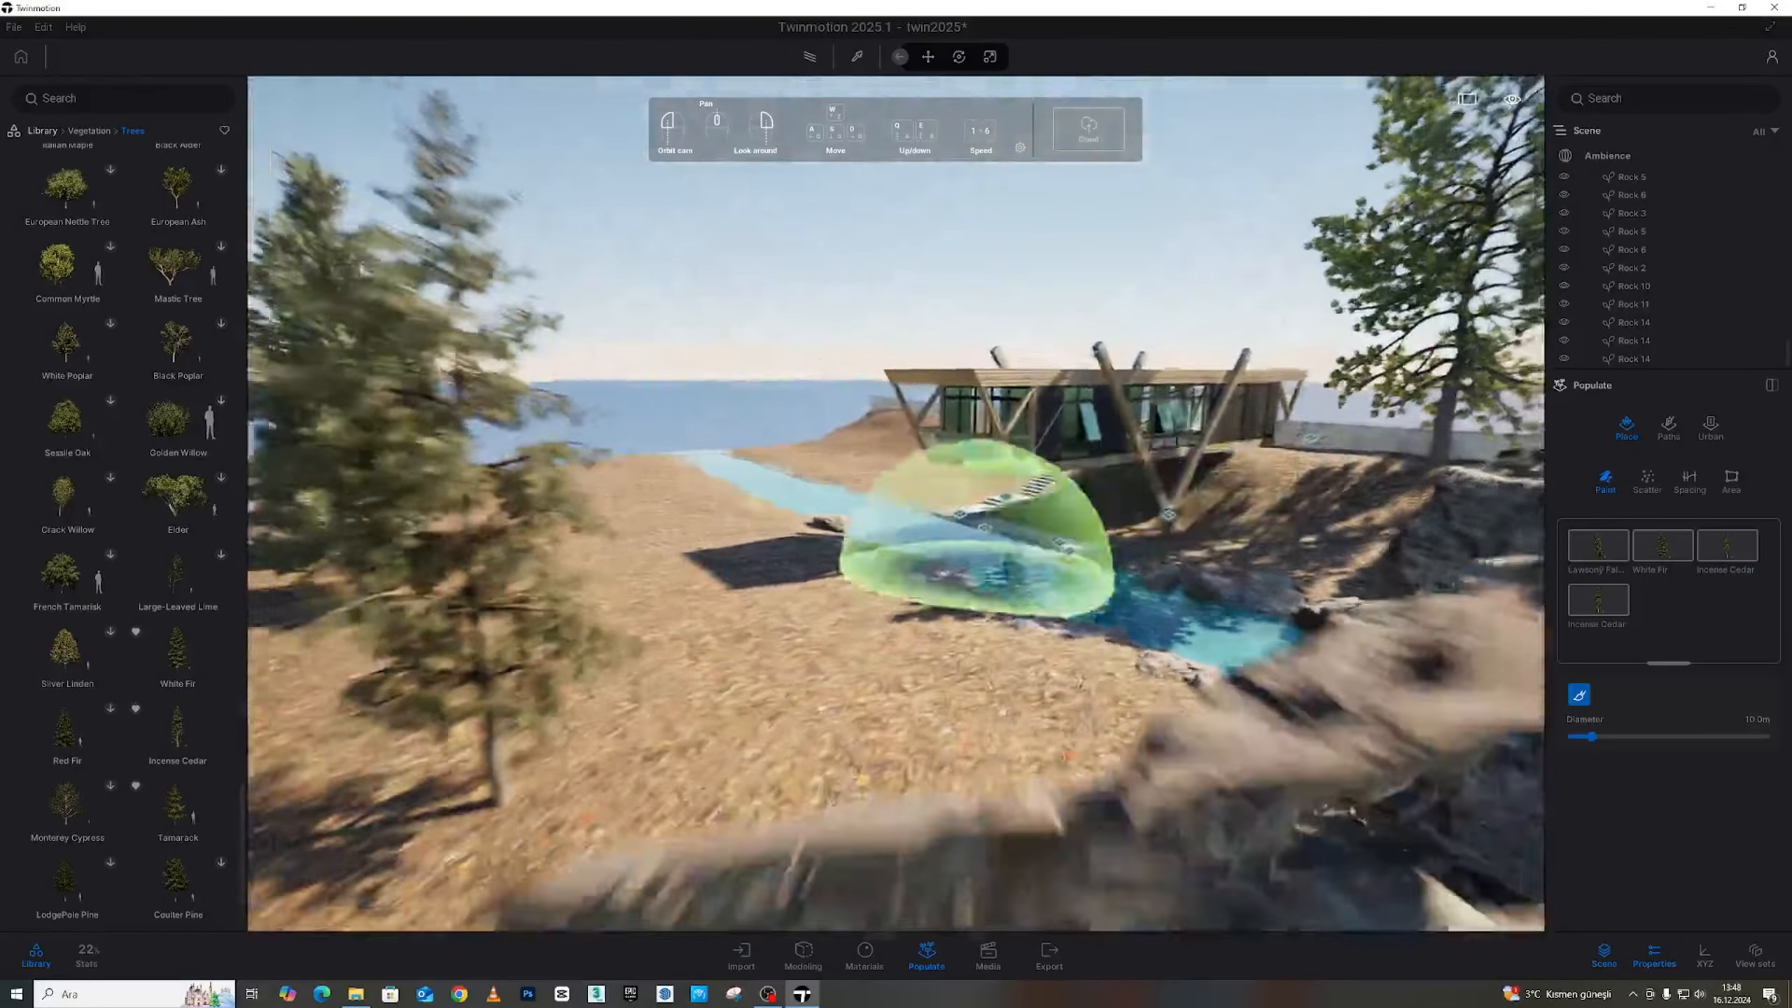
Paint fir trees across the hillside beside the stream, with two more on the slope
{"action": "right_click_drag", "start_coordinate": [977, 529], "coordinate": [894, 498]}
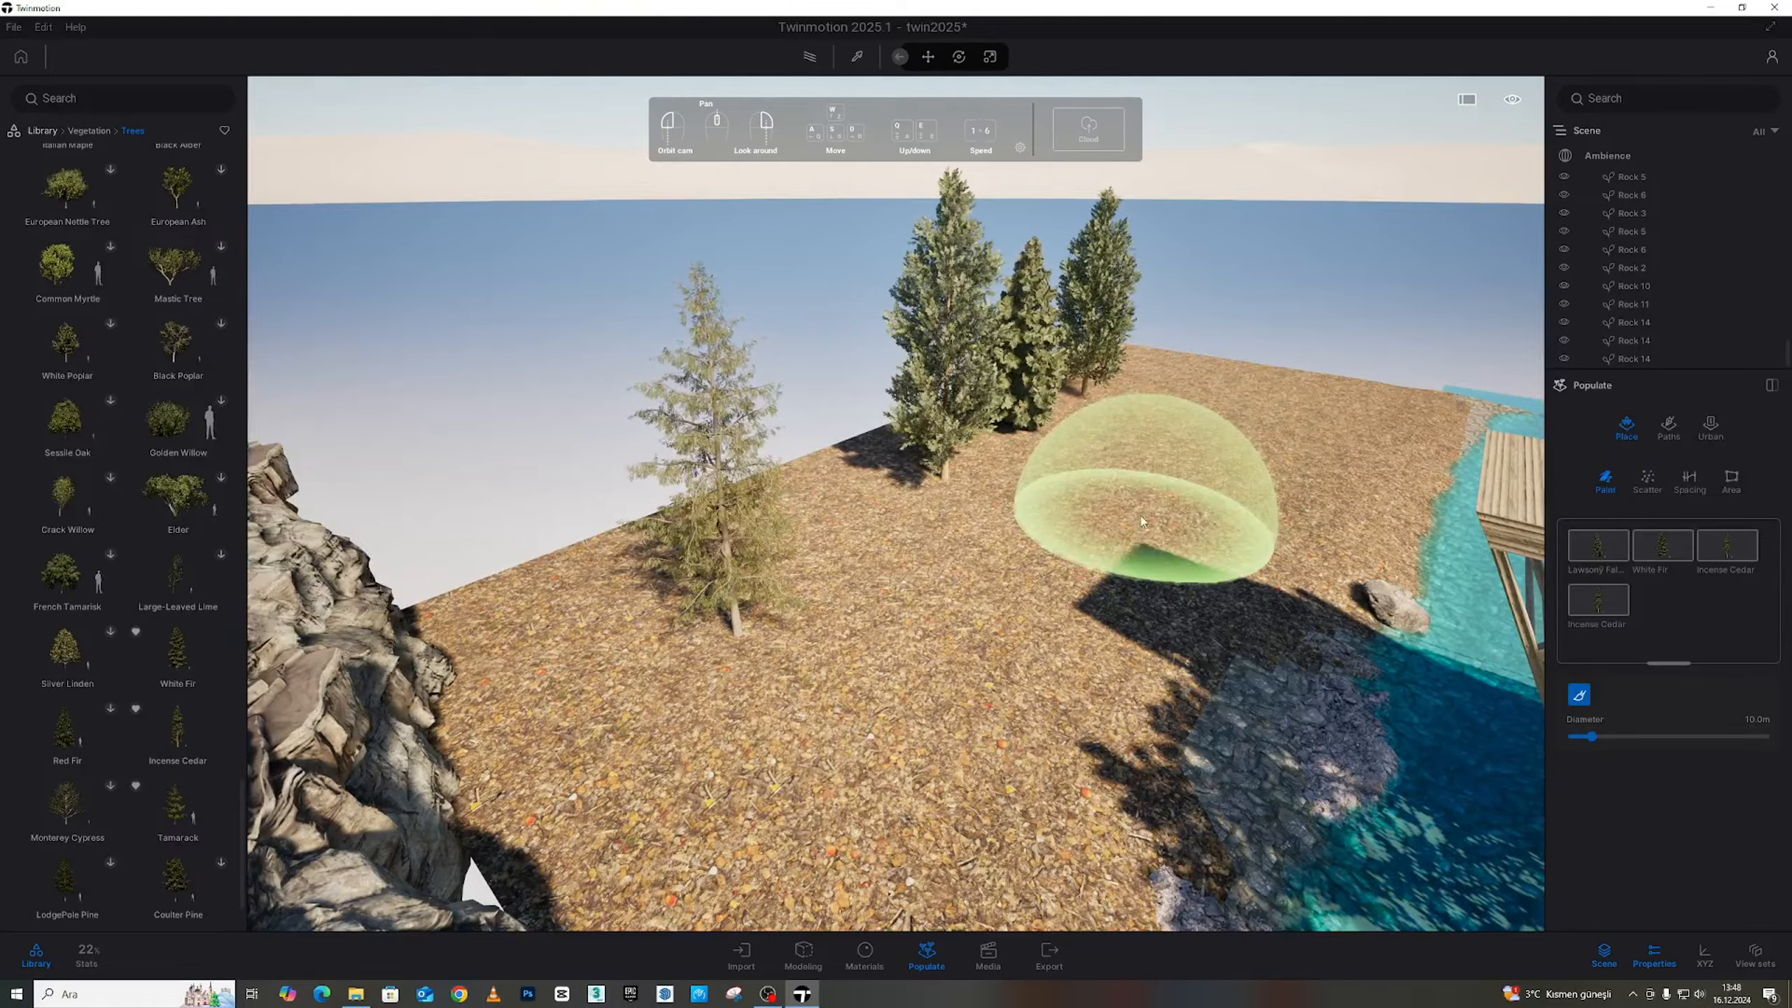
{"action": "mouse_move", "coordinate": [1313, 419]}
{"action": "left_mouse_down"}
{"action": "mouse_move", "coordinate": [1218, 451]}
{"action": "mouse_move", "coordinate": [1047, 563]}
{"action": "mouse_move", "coordinate": [1058, 607]}
{"action": "left_mouse_up"}
{"action": "key", "text": "s"}
{"action": "mouse_move", "coordinate": [1129, 741]}
{"action": "right_mouse_down"}
{"action": "mouse_move", "coordinate": [1022, 734]}
{"action": "mouse_move", "coordinate": [1138, 750]}
{"action": "right_mouse_up"}
{"action": "left_click_drag", "start_coordinate": [1137, 750], "coordinate": [1361, 751]}
Fly between the painted trees and around the garden to review the new stand
{"action": "key", "text": "w"}
{"action": "mouse_move", "coordinate": [1361, 752]}
{"action": "right_mouse_down"}
{"action": "mouse_move", "coordinate": [1453, 748]}
{"action": "mouse_move", "coordinate": [1375, 748]}
{"action": "mouse_move", "coordinate": [1100, 840]}
{"action": "mouse_move", "coordinate": [804, 823]}
{"action": "right_mouse_up"}
{"action": "key", "text": "s"}
{"action": "key", "text": "a"}
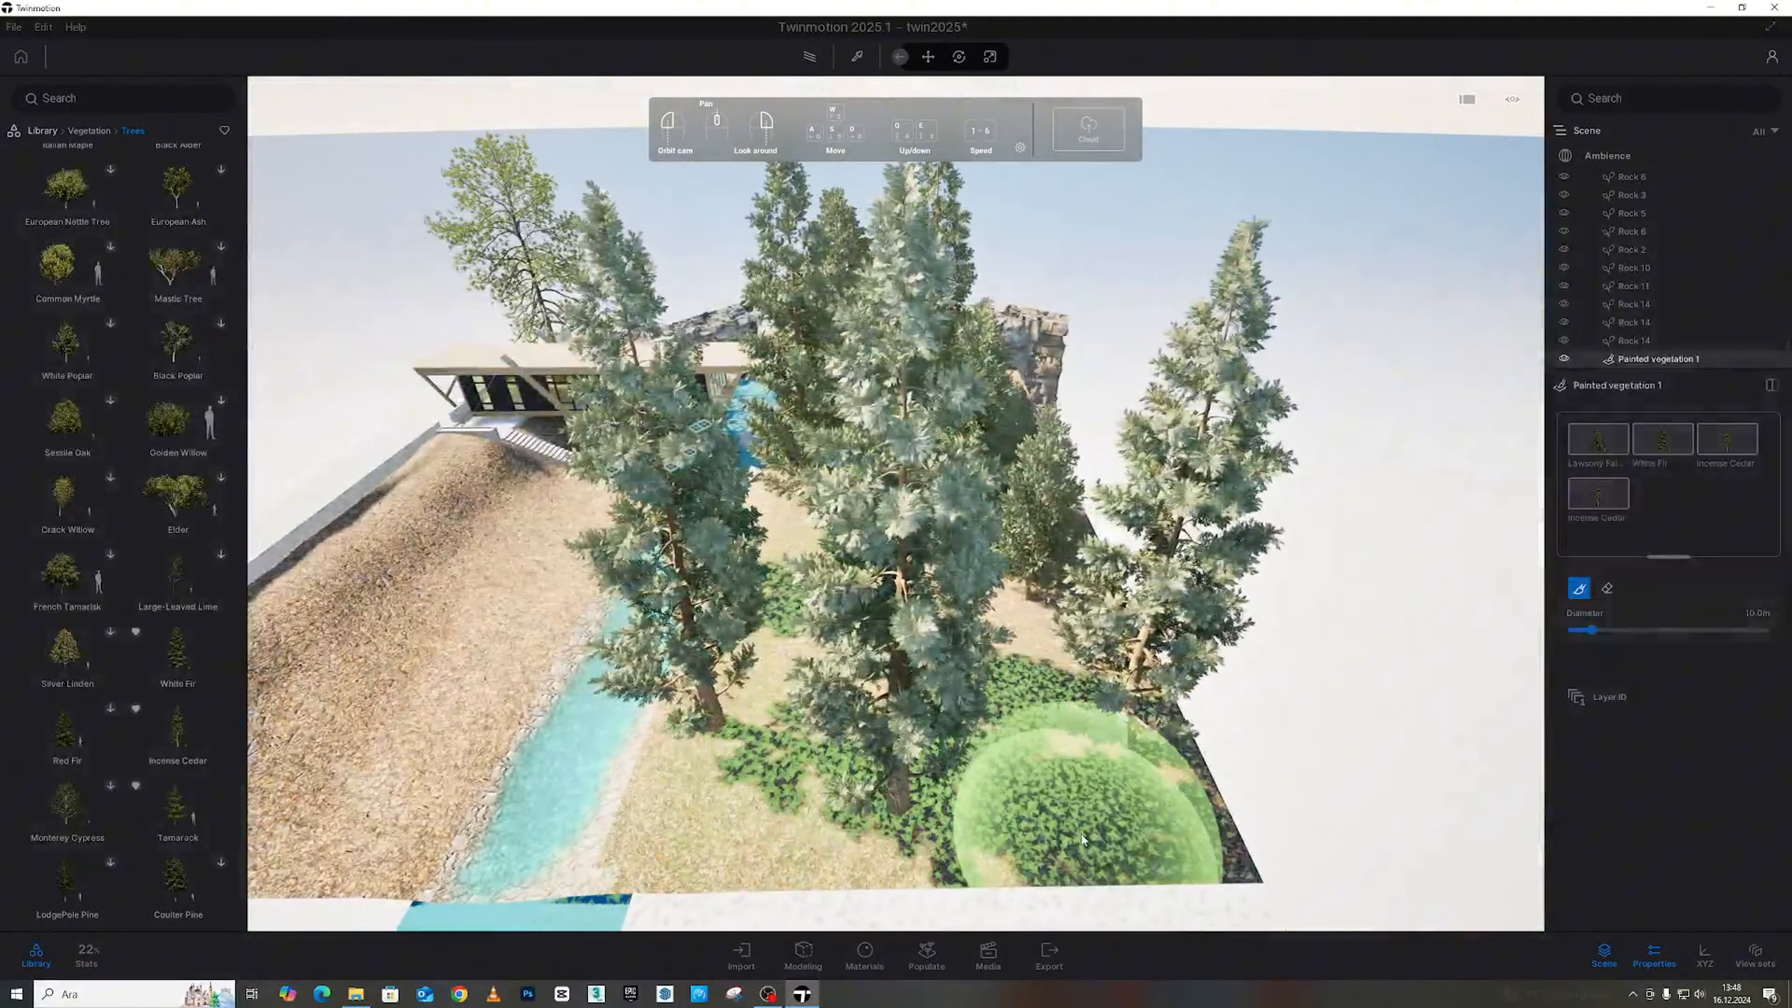
{"action": "key", "text": "a"}
{"action": "right_click_drag", "start_coordinate": [909, 726], "coordinate": [934, 716]}
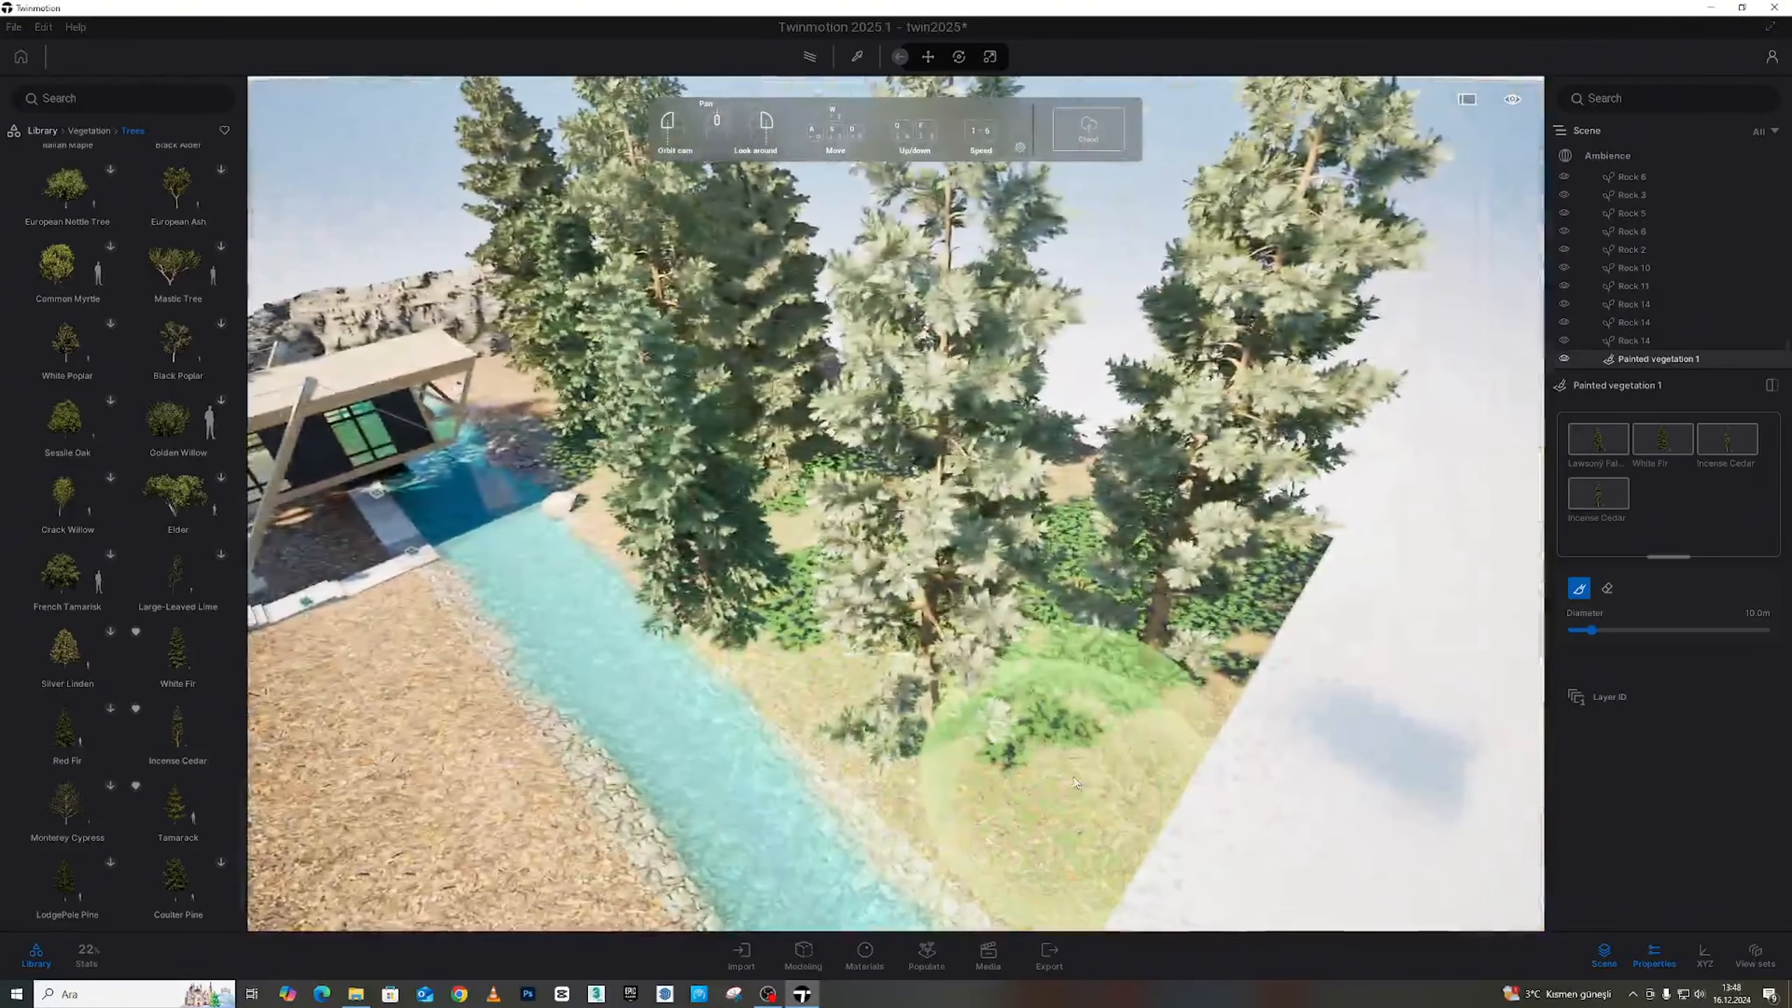
{"action": "key", "text": "w"}
{"action": "mouse_move", "coordinate": [1068, 769]}
{"action": "right_mouse_down"}
{"action": "mouse_move", "coordinate": [1316, 755]}
{"action": "mouse_move", "coordinate": [1072, 776]}
{"action": "mouse_move", "coordinate": [937, 728]}
{"action": "mouse_move", "coordinate": [1037, 691]}
{"action": "mouse_move", "coordinate": [988, 695]}
{"action": "right_mouse_up"}
{"action": "key", "text": "s"}
{"action": "key", "text": "d"}
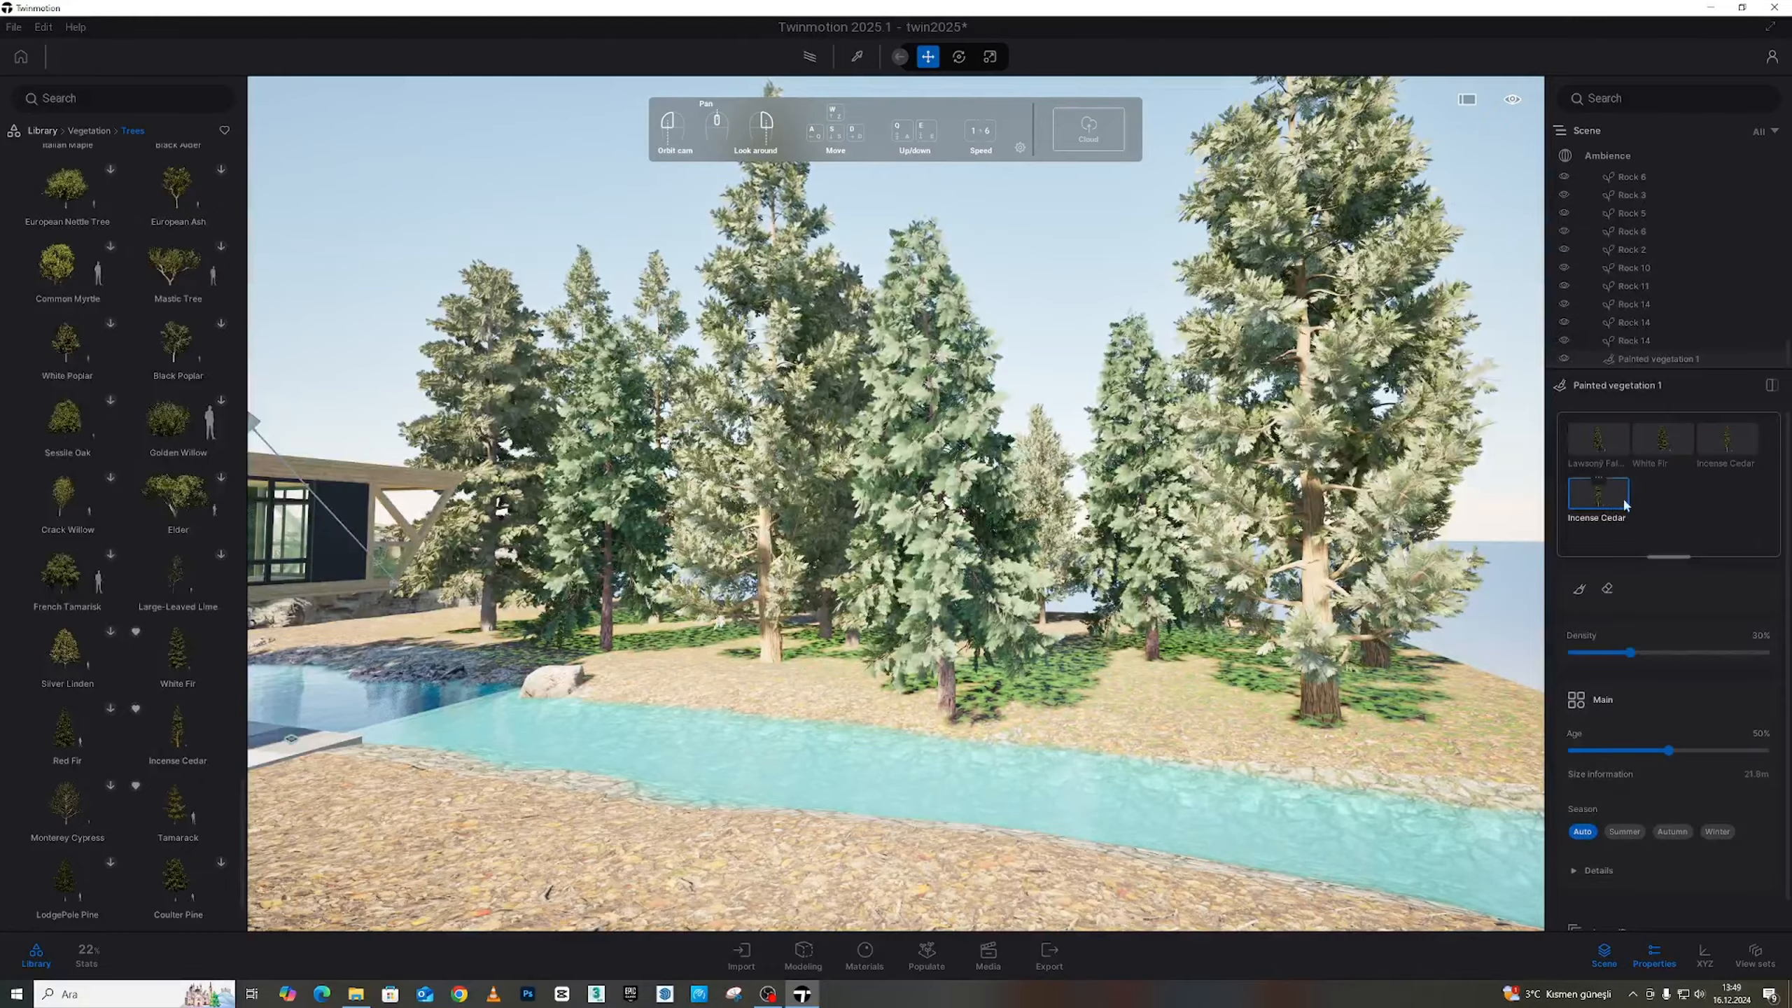
Lower the painted trees' Age from 22% down to 0%, then deselect the vegetation
{"action": "left_click_drag", "start_coordinate": [1667, 750], "coordinate": [1613, 751]}
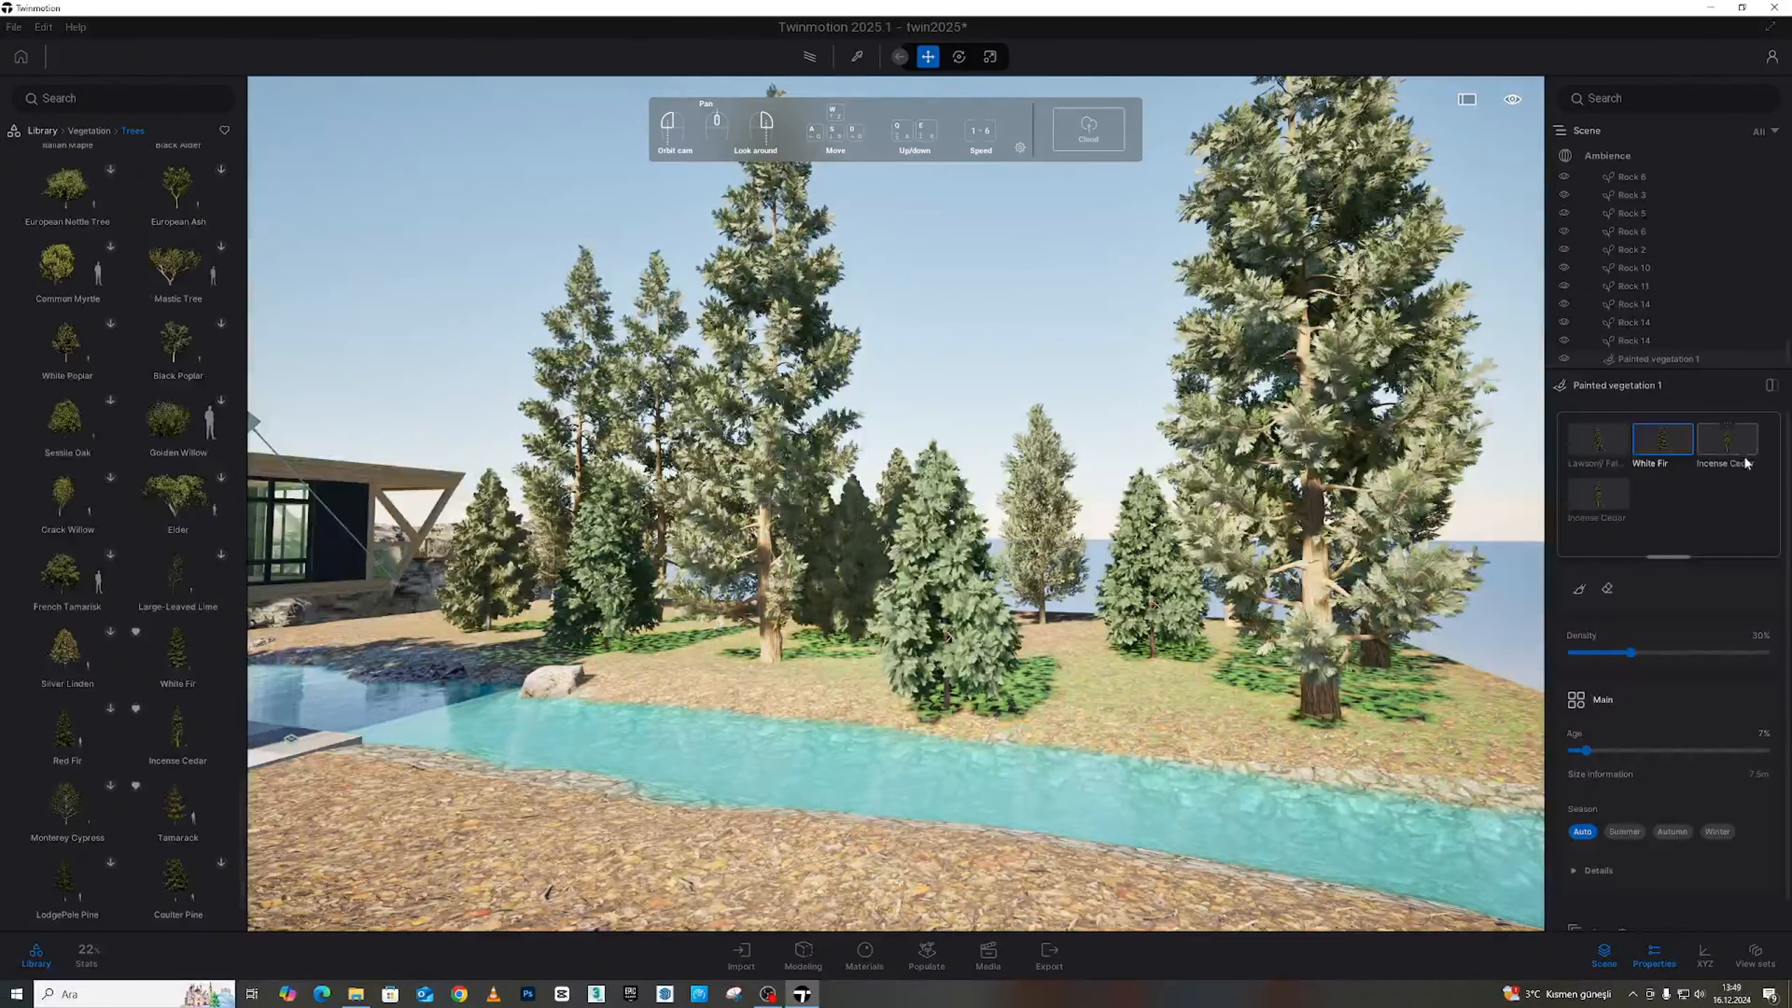
{"action": "left_click_drag", "start_coordinate": [1669, 750], "coordinate": [1553, 753]}
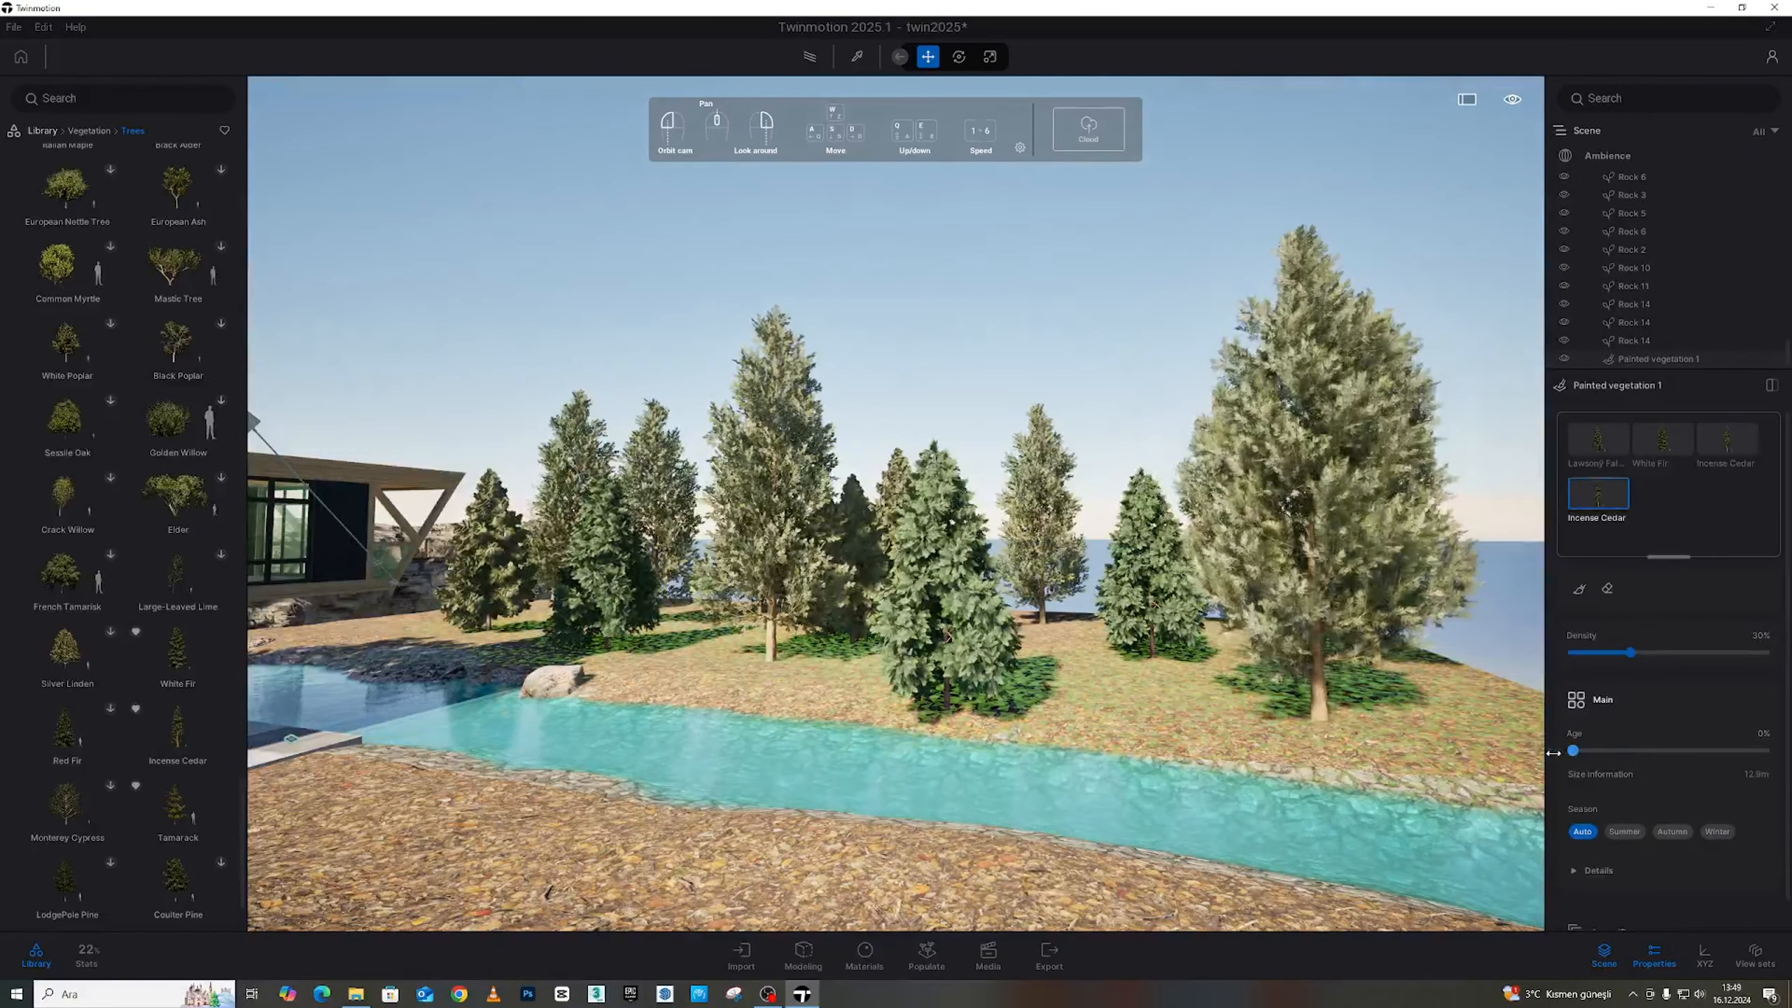
{"action": "left_click", "coordinate": [1110, 305]}
Fly around the house and along the river to review the younger trees
{"action": "key", "text": "d"}
{"action": "mouse_move", "coordinate": [1110, 305]}
{"action": "right_mouse_down"}
{"action": "mouse_move", "coordinate": [1211, 318]}
{"action": "mouse_move", "coordinate": [1100, 322]}
{"action": "right_mouse_up"}
{"action": "key", "text": "w"}
{"action": "key", "text": "s"}
{"action": "key", "text": "d"}
{"action": "key", "text": "s"}
{"action": "key", "text": "w"}
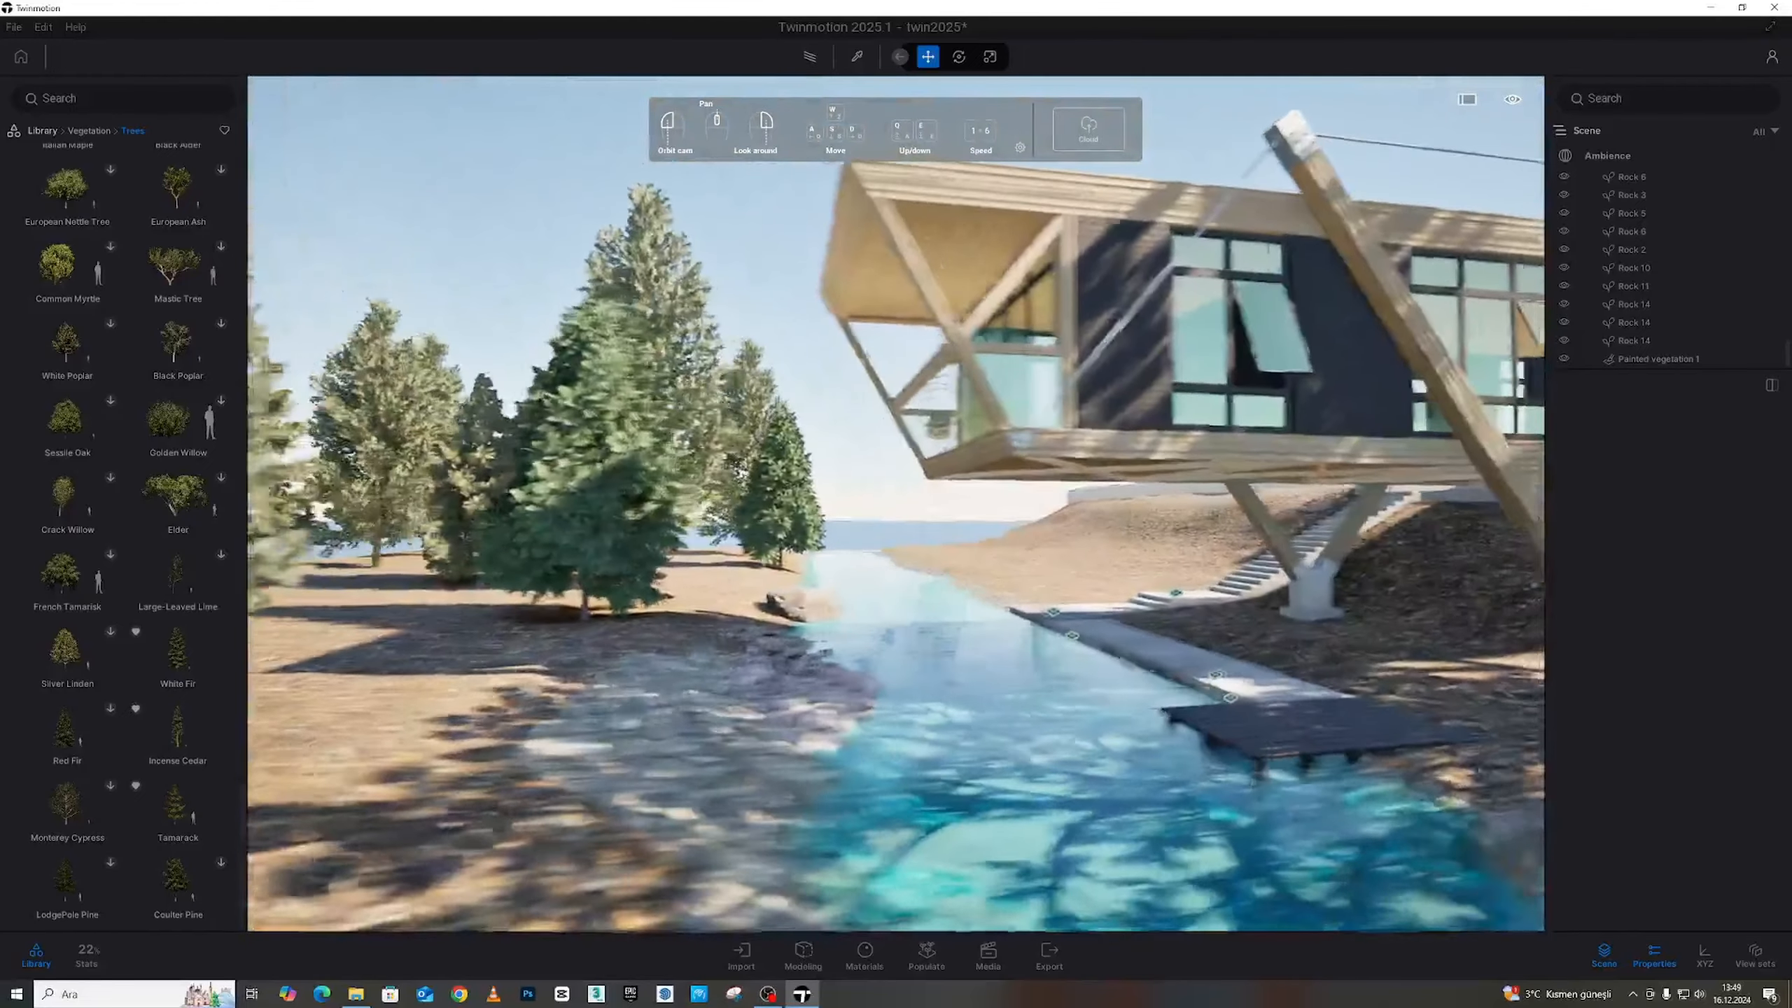
{"action": "key", "text": "d"}
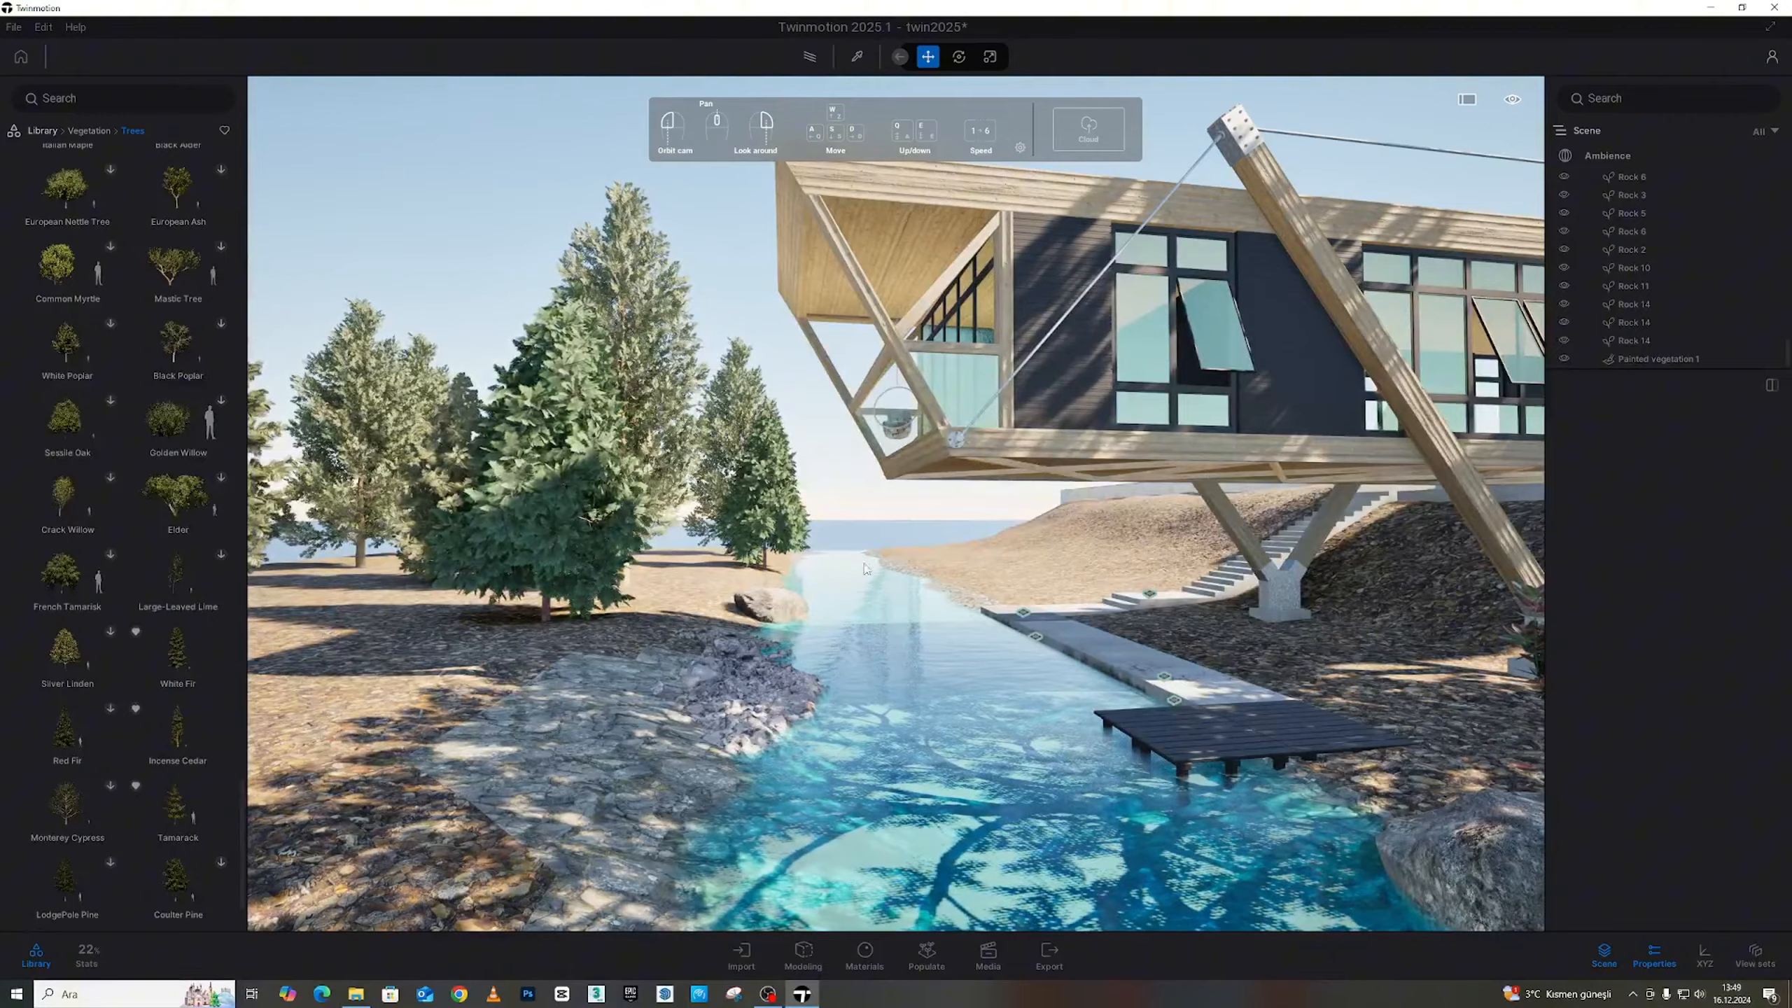
{"action": "key", "text": "a"}
{"action": "right_click_drag", "start_coordinate": [727, 480], "coordinate": [776, 509]}
{"action": "key", "text": "a"}
{"action": "key", "text": "d"}
{"action": "key", "text": "d"}
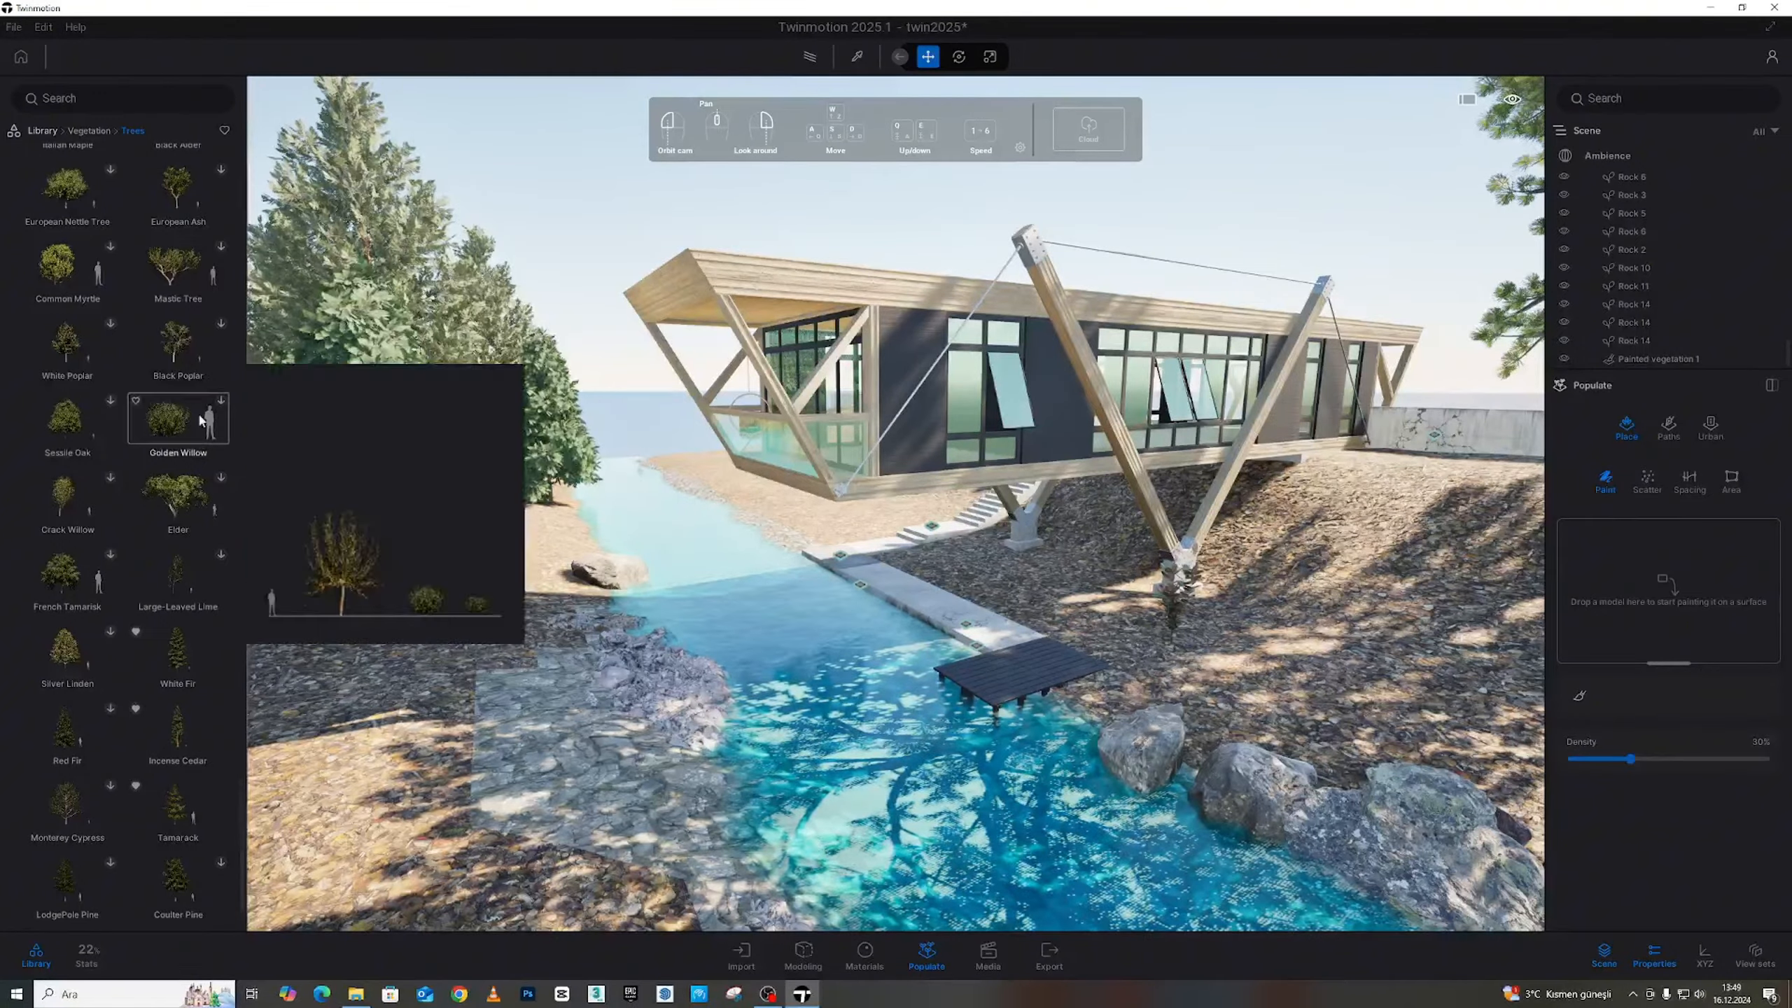
Load Rock 4, Rock 2, Rock 7 and Rock 8 into the brush and shrink its diameter to about 4.7 m
{"action": "left_click", "coordinate": [99, 131]}
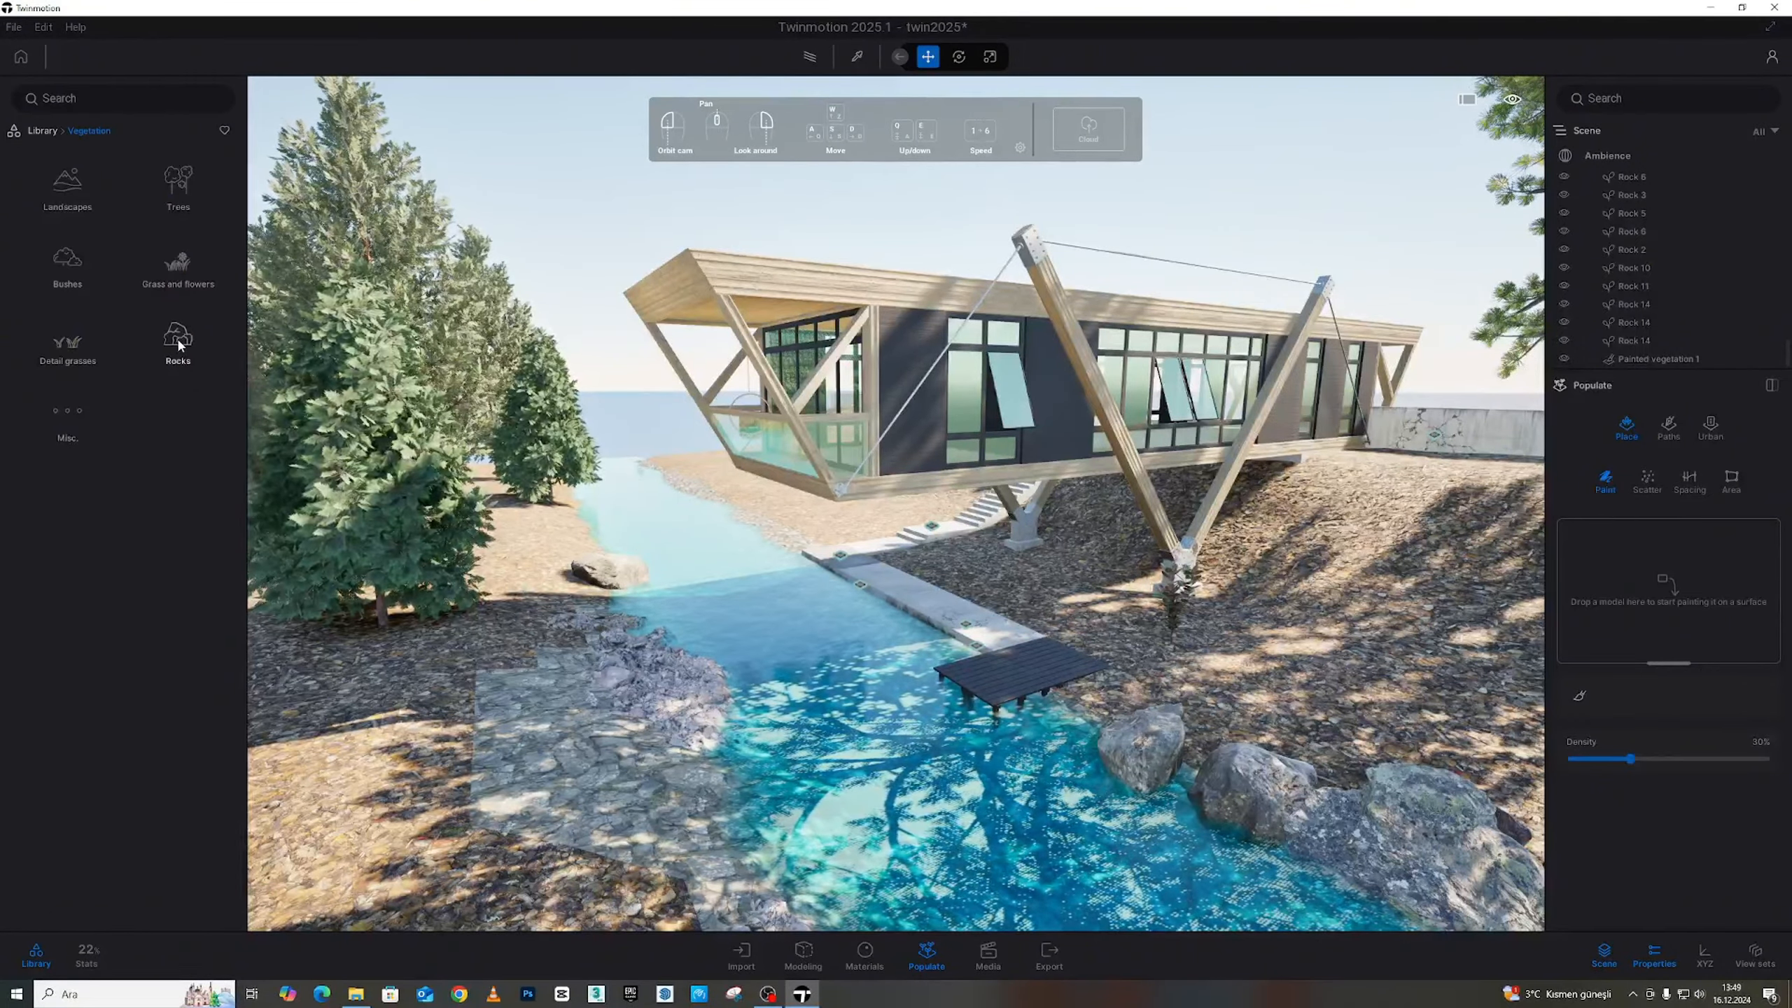
{"action": "left_click", "coordinate": [71, 420]}
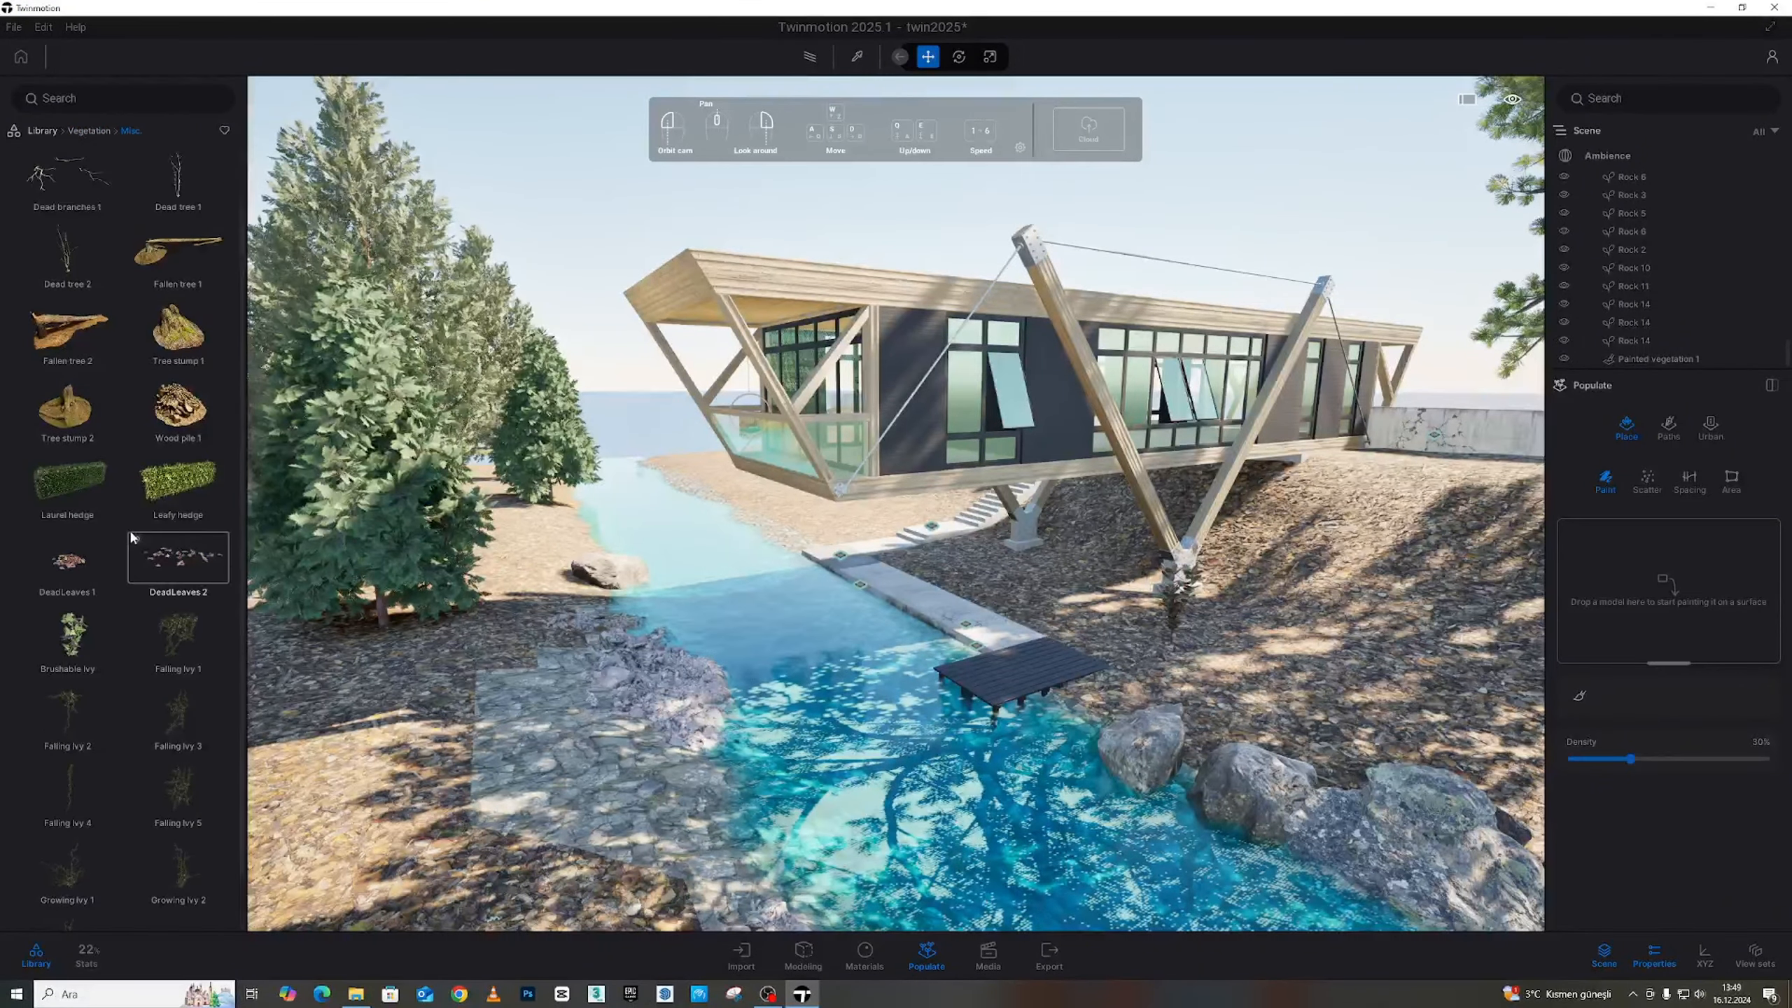
{"action": "left_click", "coordinate": [89, 131]}
{"action": "left_click", "coordinate": [183, 344]}
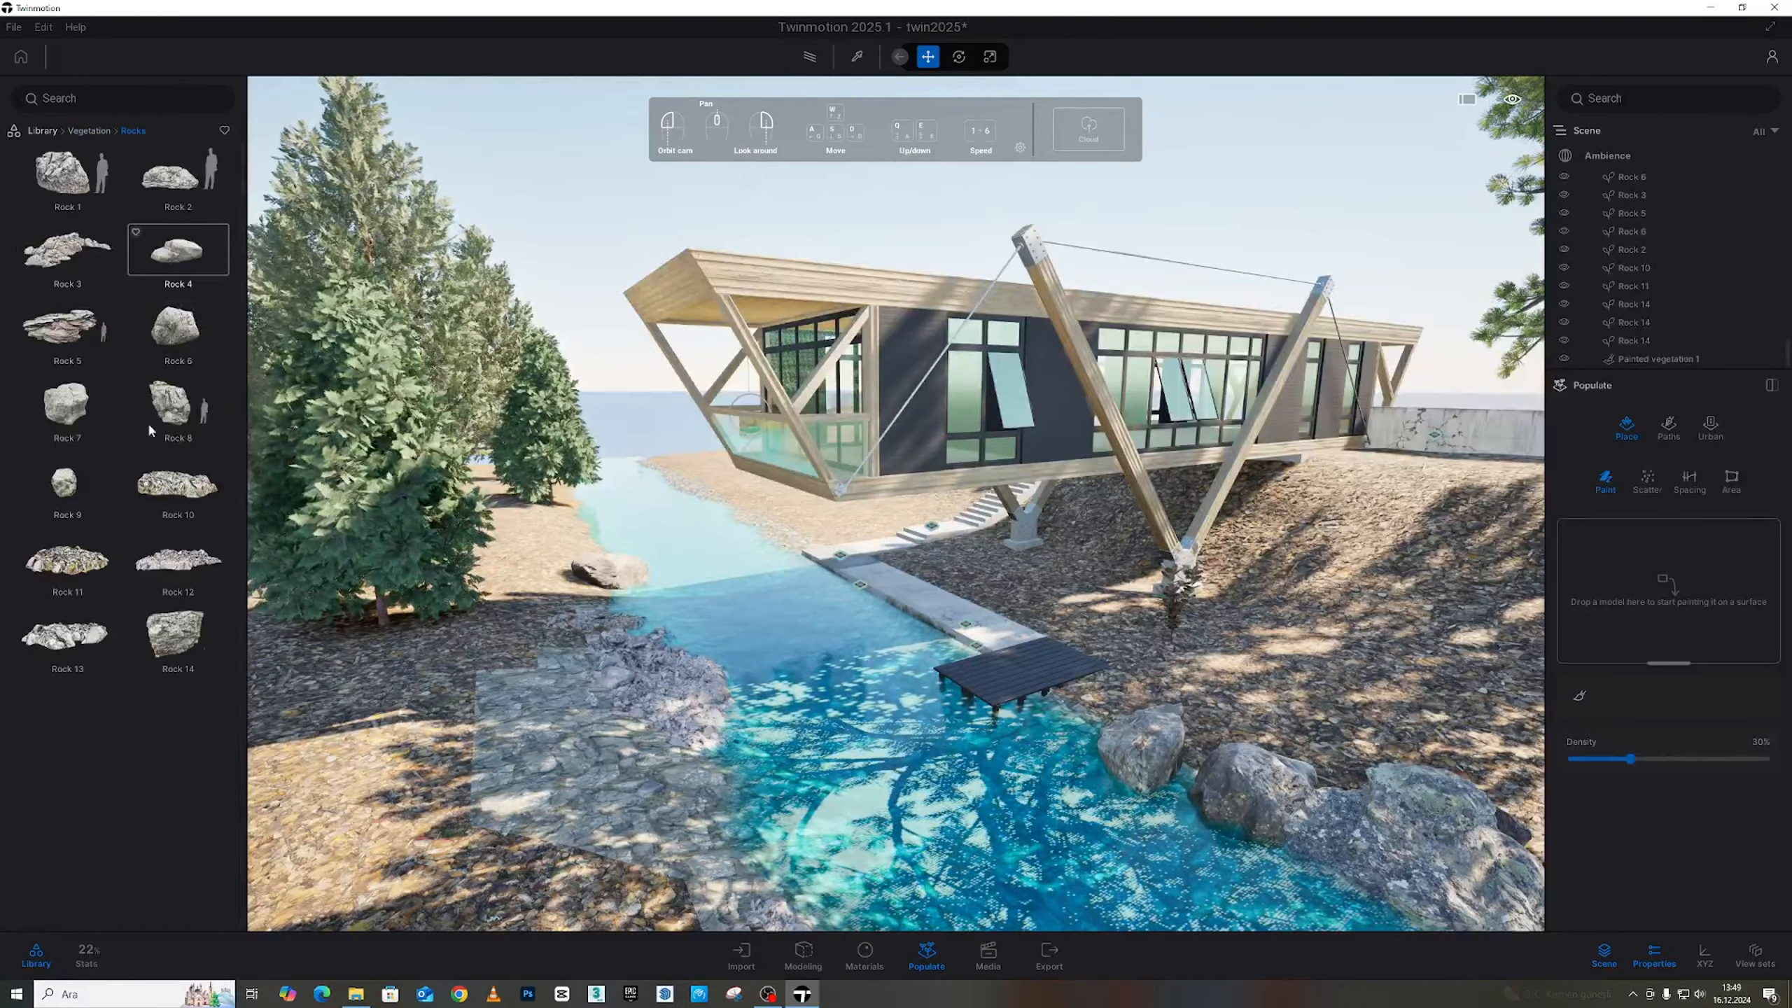
{"action": "mouse_move", "coordinate": [1084, 554]}
{"action": "left_mouse_down"}
{"action": "mouse_move", "coordinate": [1616, 601]}
{"action": "mouse_move", "coordinate": [1608, 565]}
{"action": "left_mouse_up"}
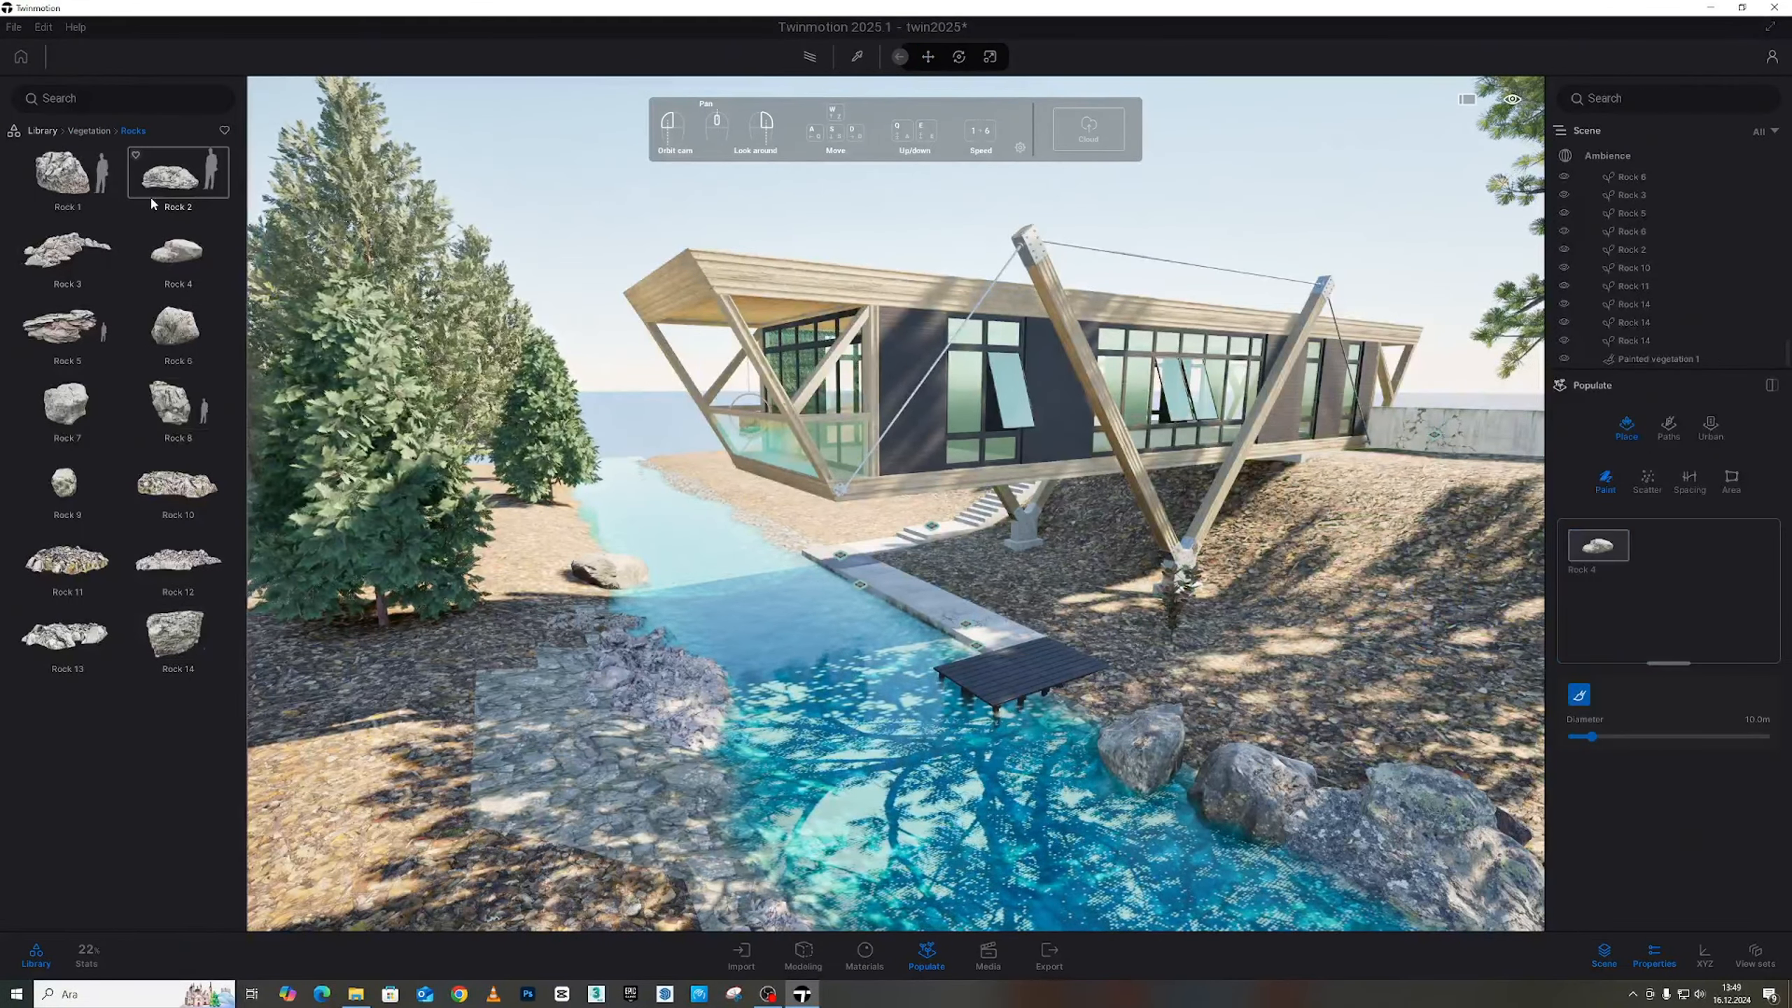
{"action": "left_click_drag", "start_coordinate": [151, 202], "coordinate": [1622, 565]}
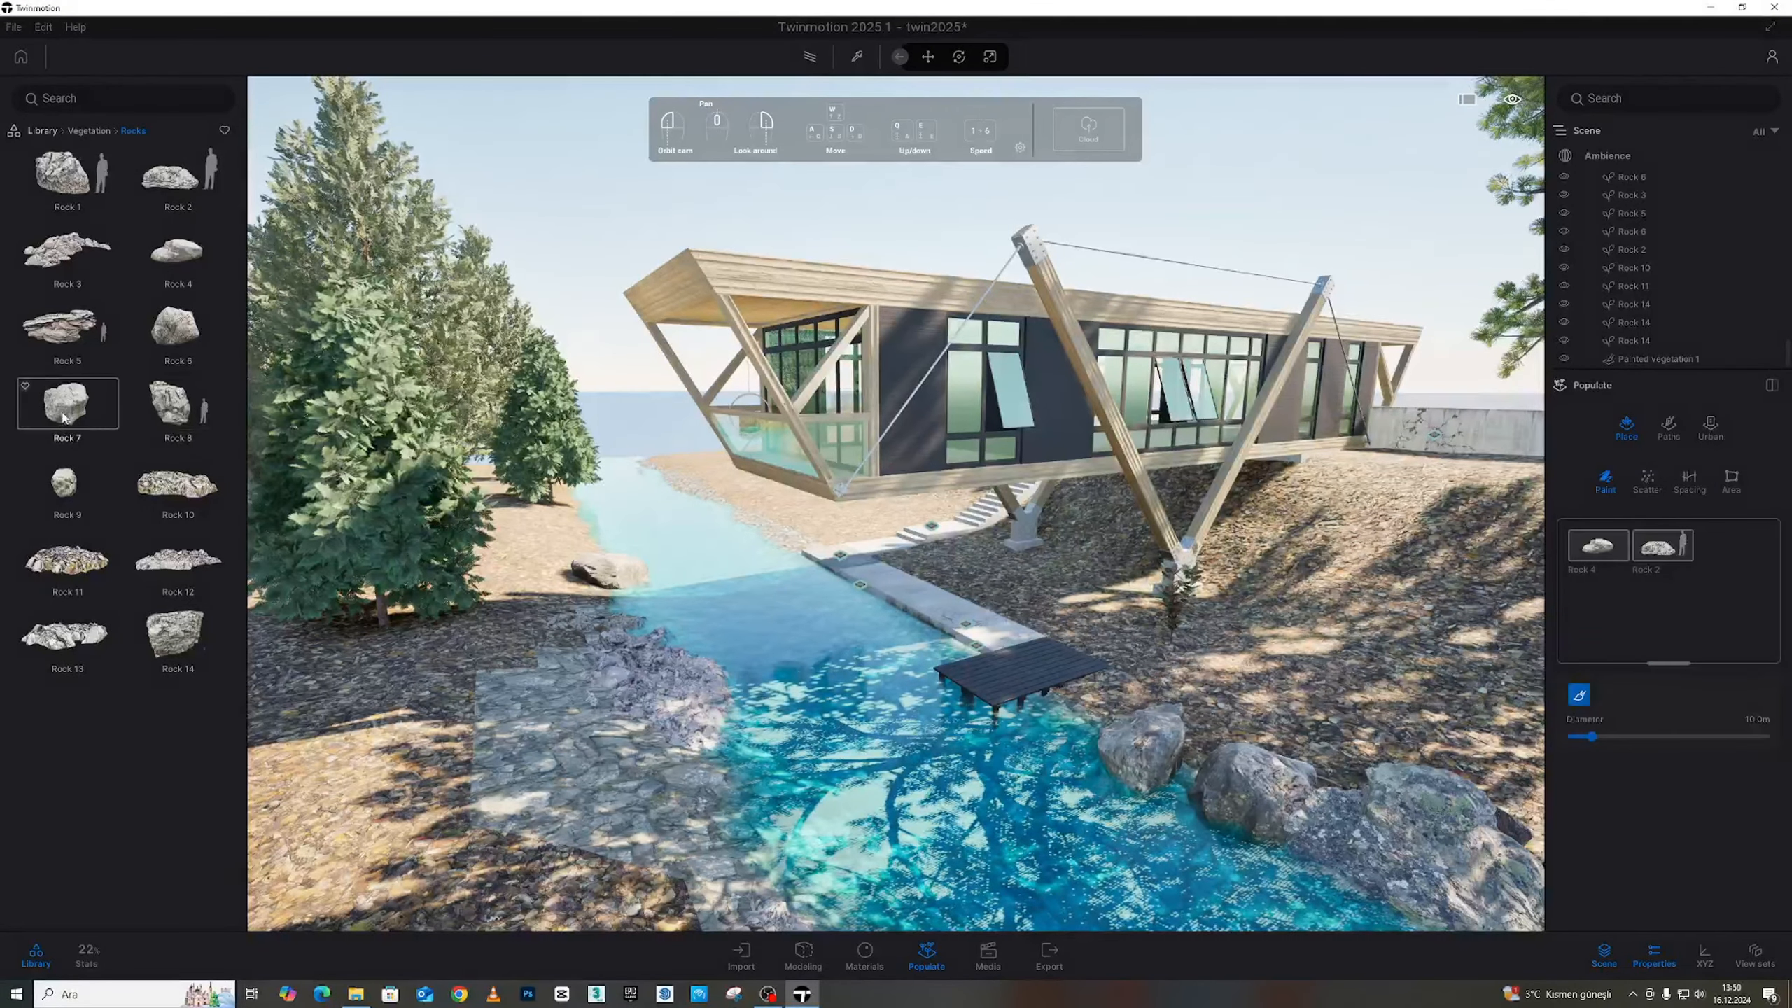
{"action": "left_click_drag", "start_coordinate": [63, 417], "coordinate": [1665, 586]}
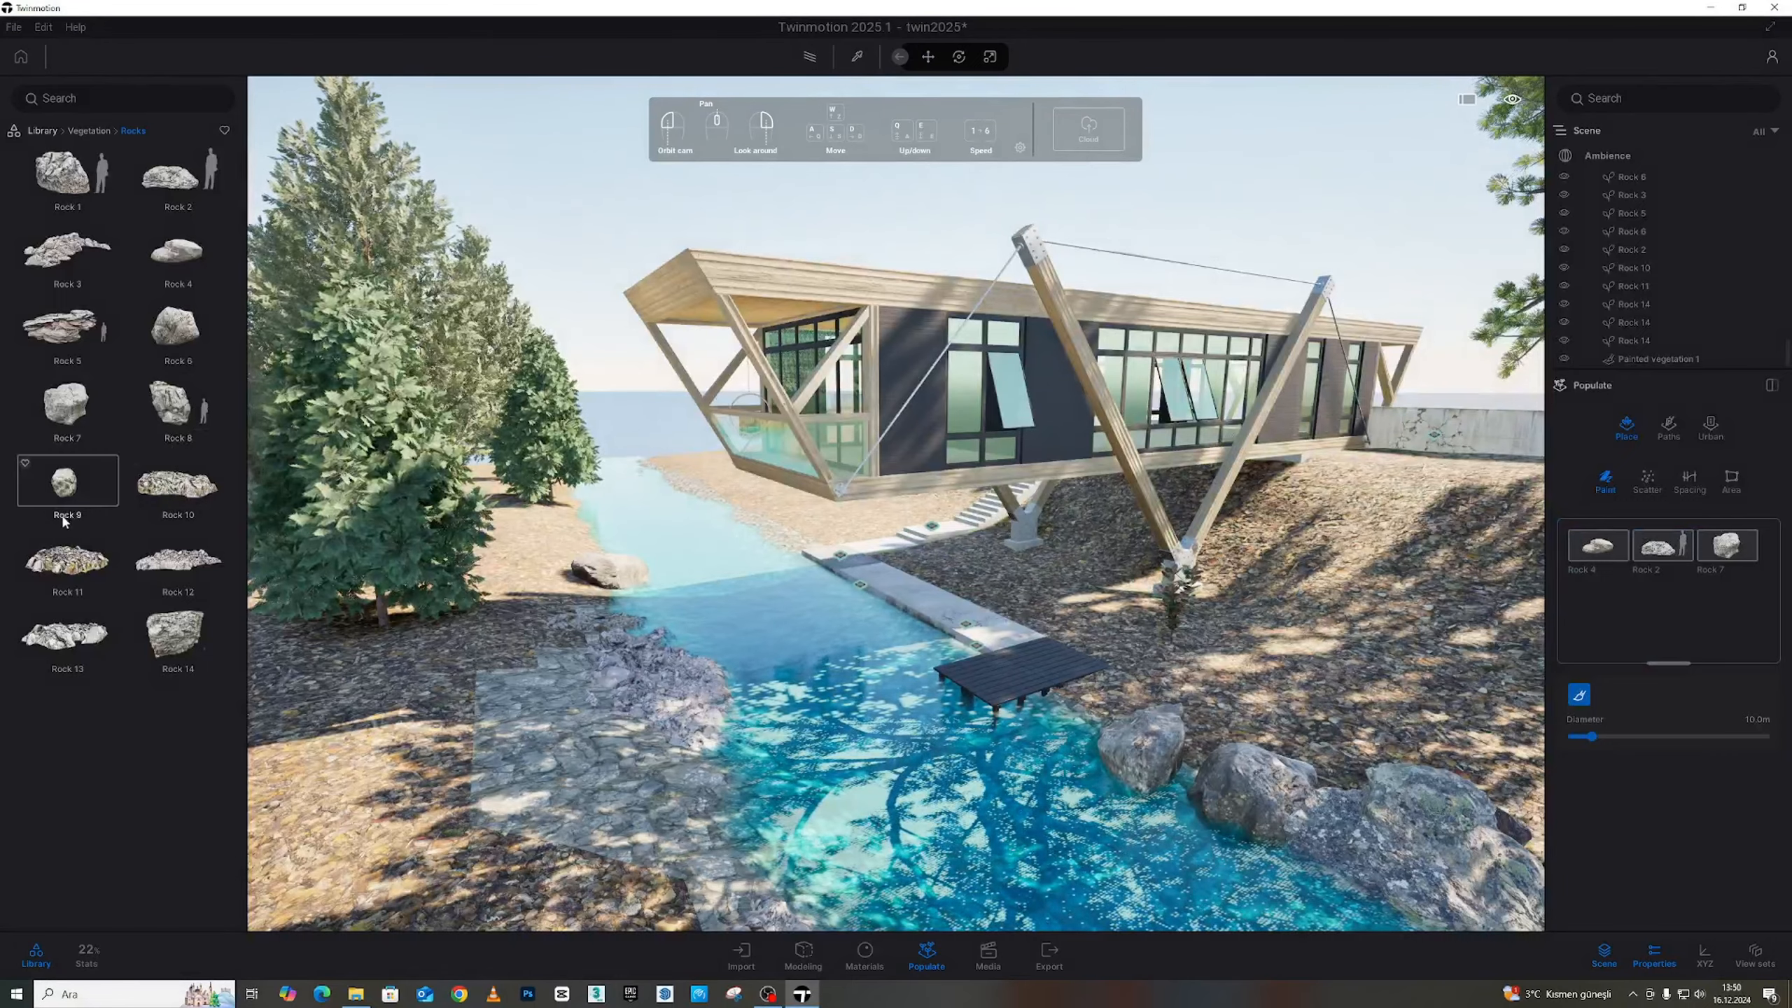
{"action": "mouse_move", "coordinate": [170, 402]}
{"action": "left_mouse_down"}
{"action": "mouse_move", "coordinate": [1707, 660]}
{"action": "mouse_move", "coordinate": [1693, 636]}
{"action": "left_mouse_up"}
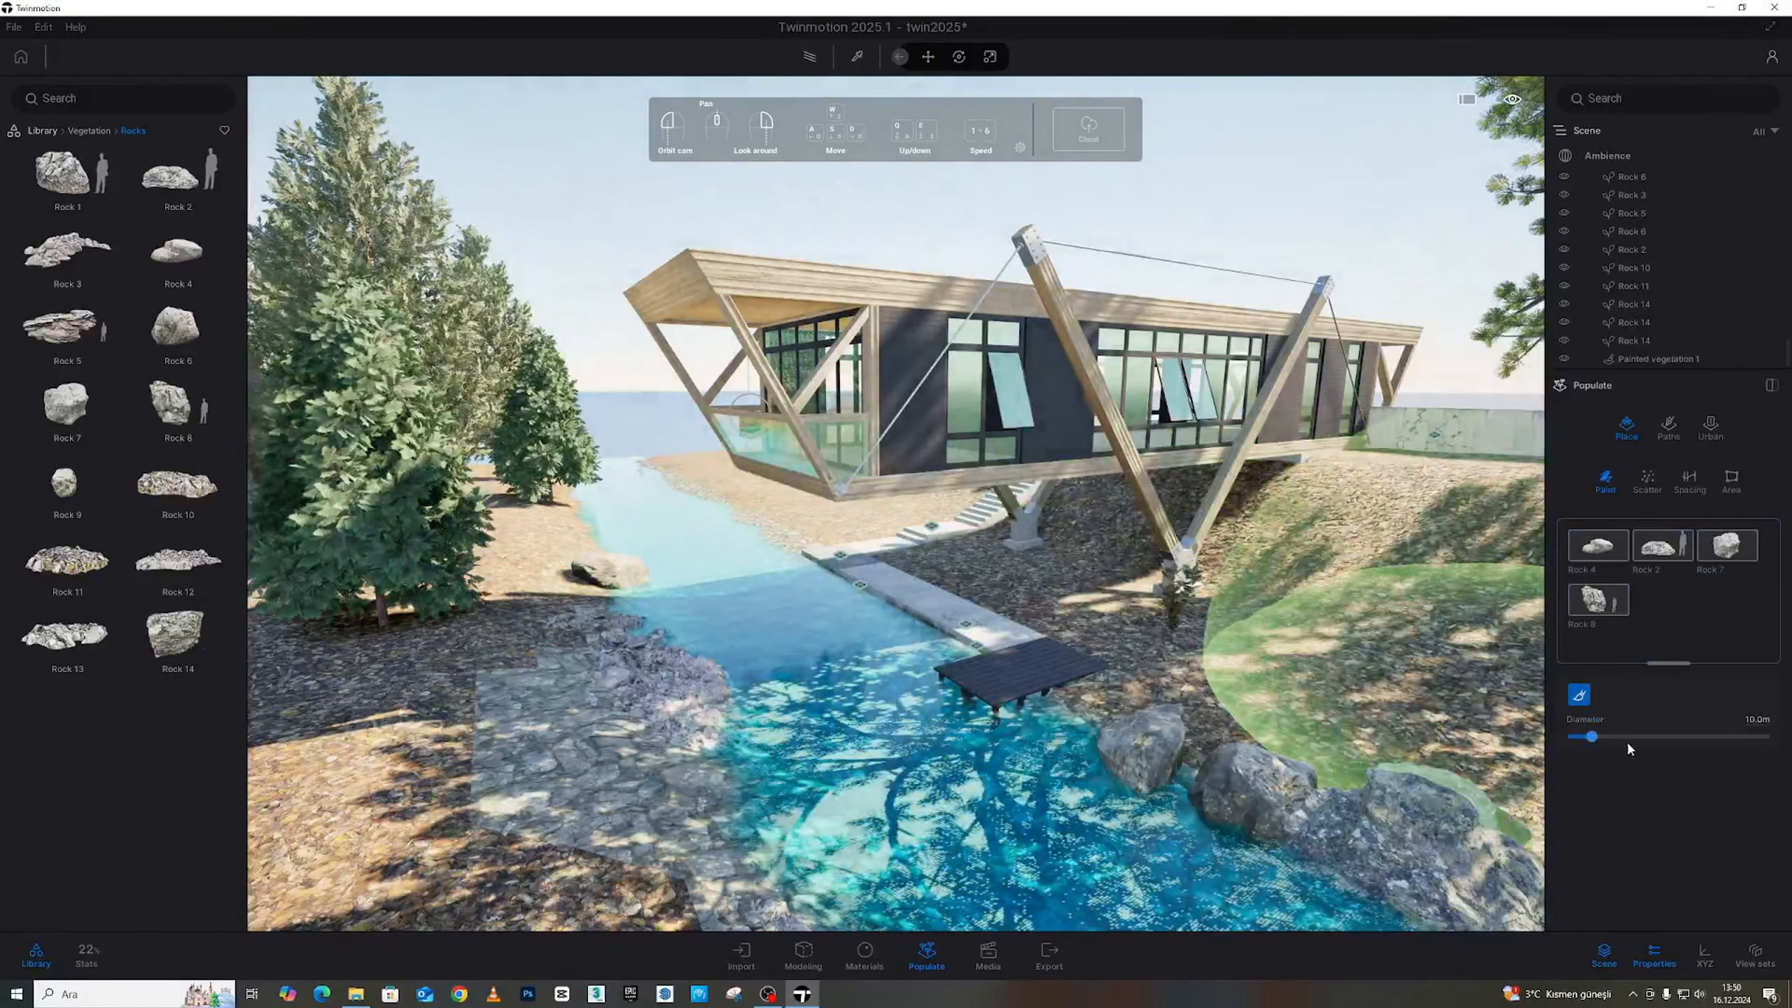
{"action": "left_click_drag", "start_coordinate": [1627, 740], "coordinate": [1582, 737]}
Paint rock clusters along the near and far banks of the river
{"action": "key", "text": "w"}
{"action": "right_click_drag", "start_coordinate": [770, 753], "coordinate": [677, 705]}
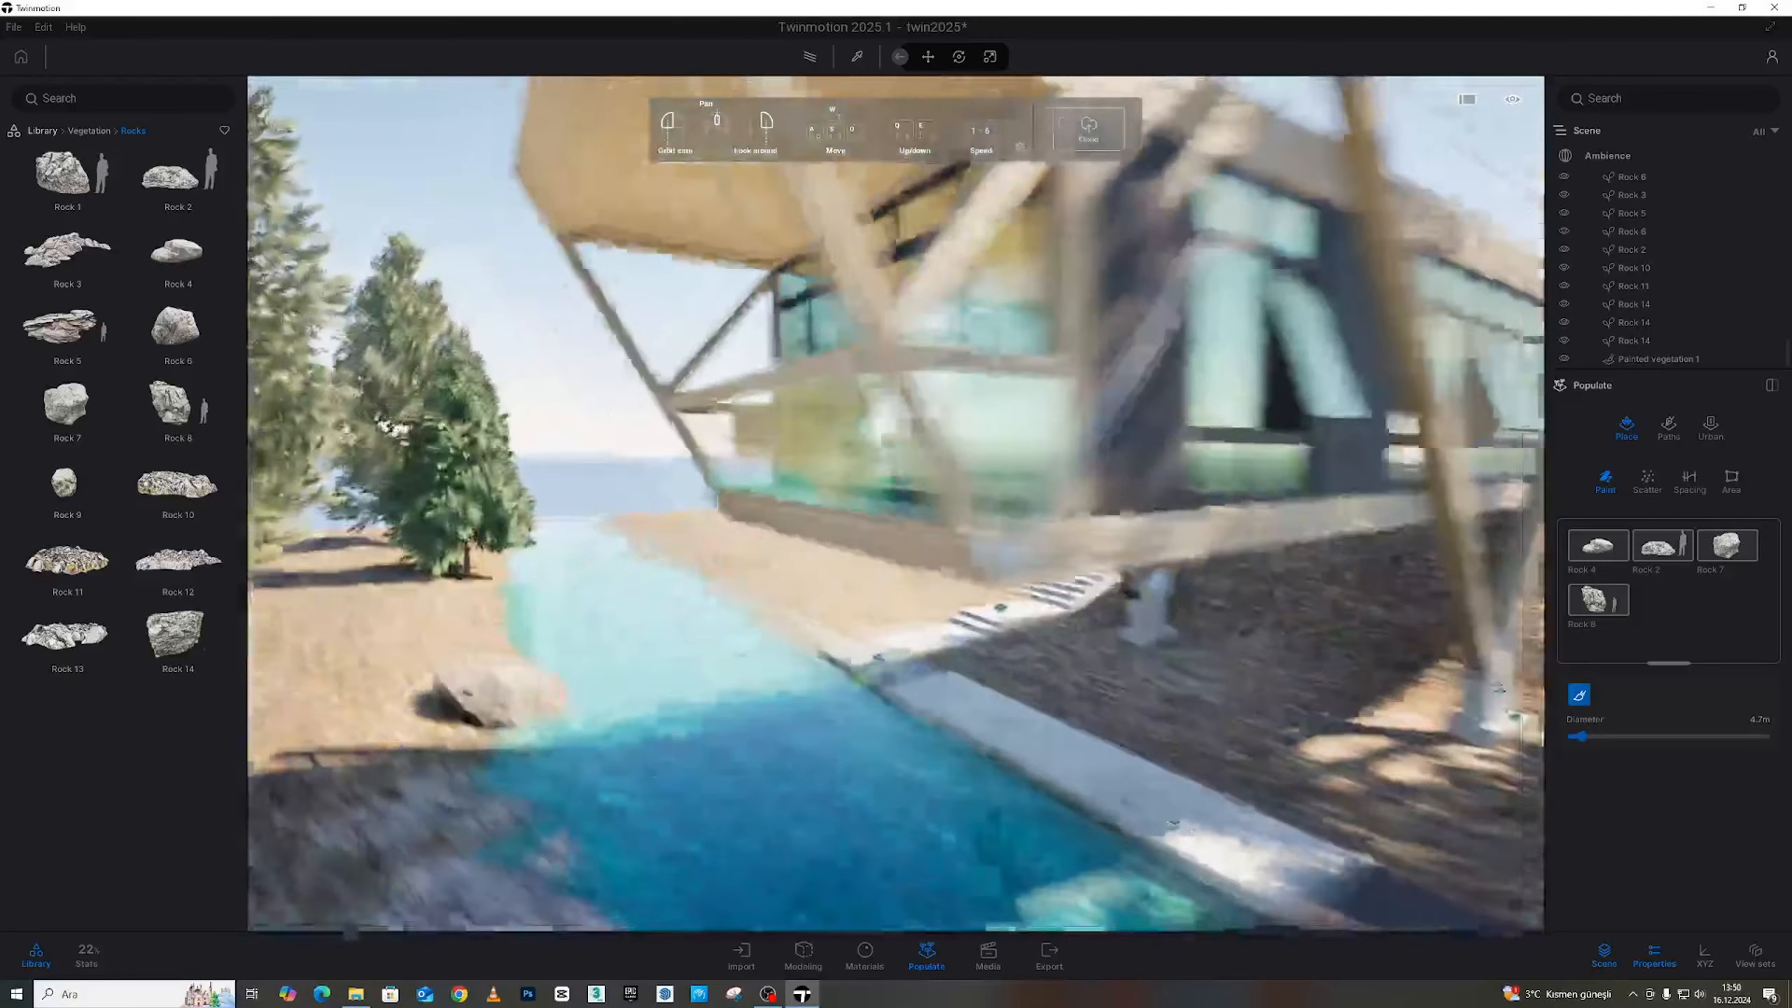
{"action": "key", "text": "w"}
{"action": "mouse_move", "coordinate": [739, 760]}
{"action": "right_mouse_down"}
{"action": "mouse_move", "coordinate": [678, 757]}
{"action": "mouse_move", "coordinate": [705, 787]}
{"action": "mouse_move", "coordinate": [691, 805]}
{"action": "mouse_move", "coordinate": [720, 769]}
{"action": "right_mouse_up"}
{"action": "key", "text": "w"}
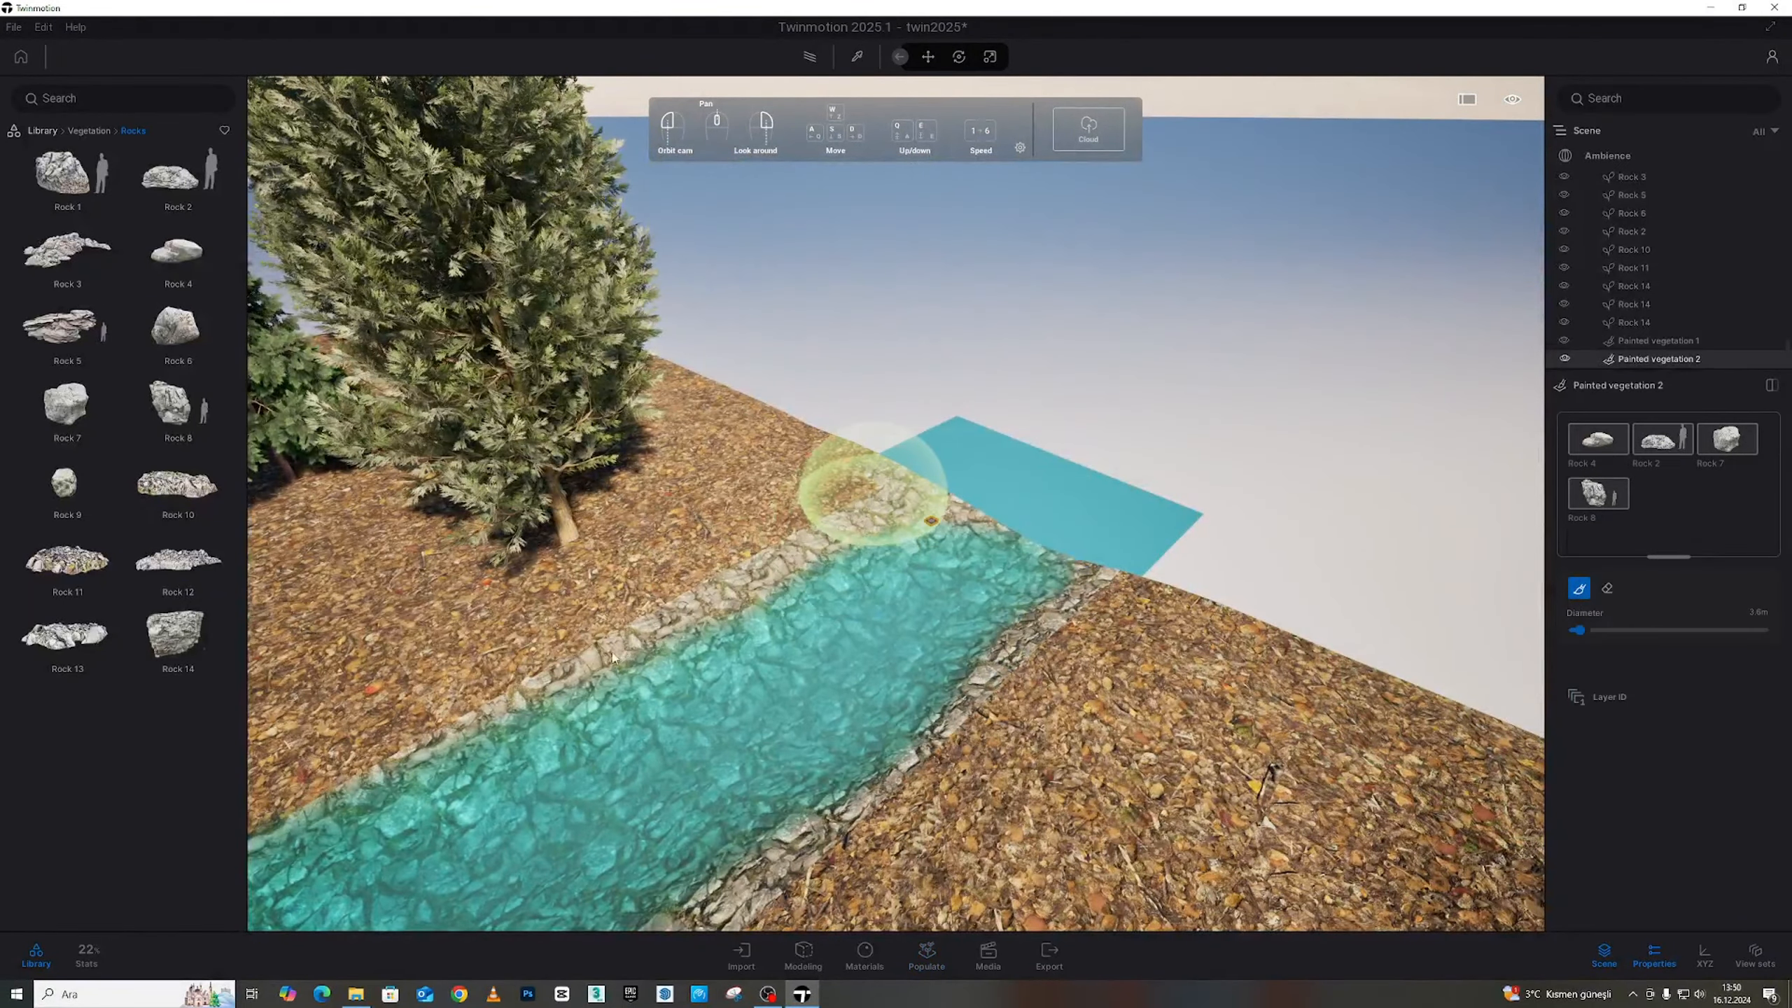
{"action": "mouse_move", "coordinate": [864, 487]}
{"action": "left_mouse_down"}
{"action": "mouse_move", "coordinate": [762, 568]}
{"action": "mouse_move", "coordinate": [1034, 543]}
{"action": "mouse_move", "coordinate": [987, 683]}
{"action": "left_mouse_up"}
{"action": "key", "text": "s"}
{"action": "right_click_drag", "start_coordinate": [987, 683], "coordinate": [977, 660]}
{"action": "left_click_drag", "start_coordinate": [889, 508], "coordinate": [560, 620]}
Fly along the river to inspect the painted rocks near the building and pool
{"action": "right_click_drag", "start_coordinate": [1185, 620], "coordinate": [1115, 623]}
{"action": "key", "text": "w"}
{"action": "key", "text": "d"}
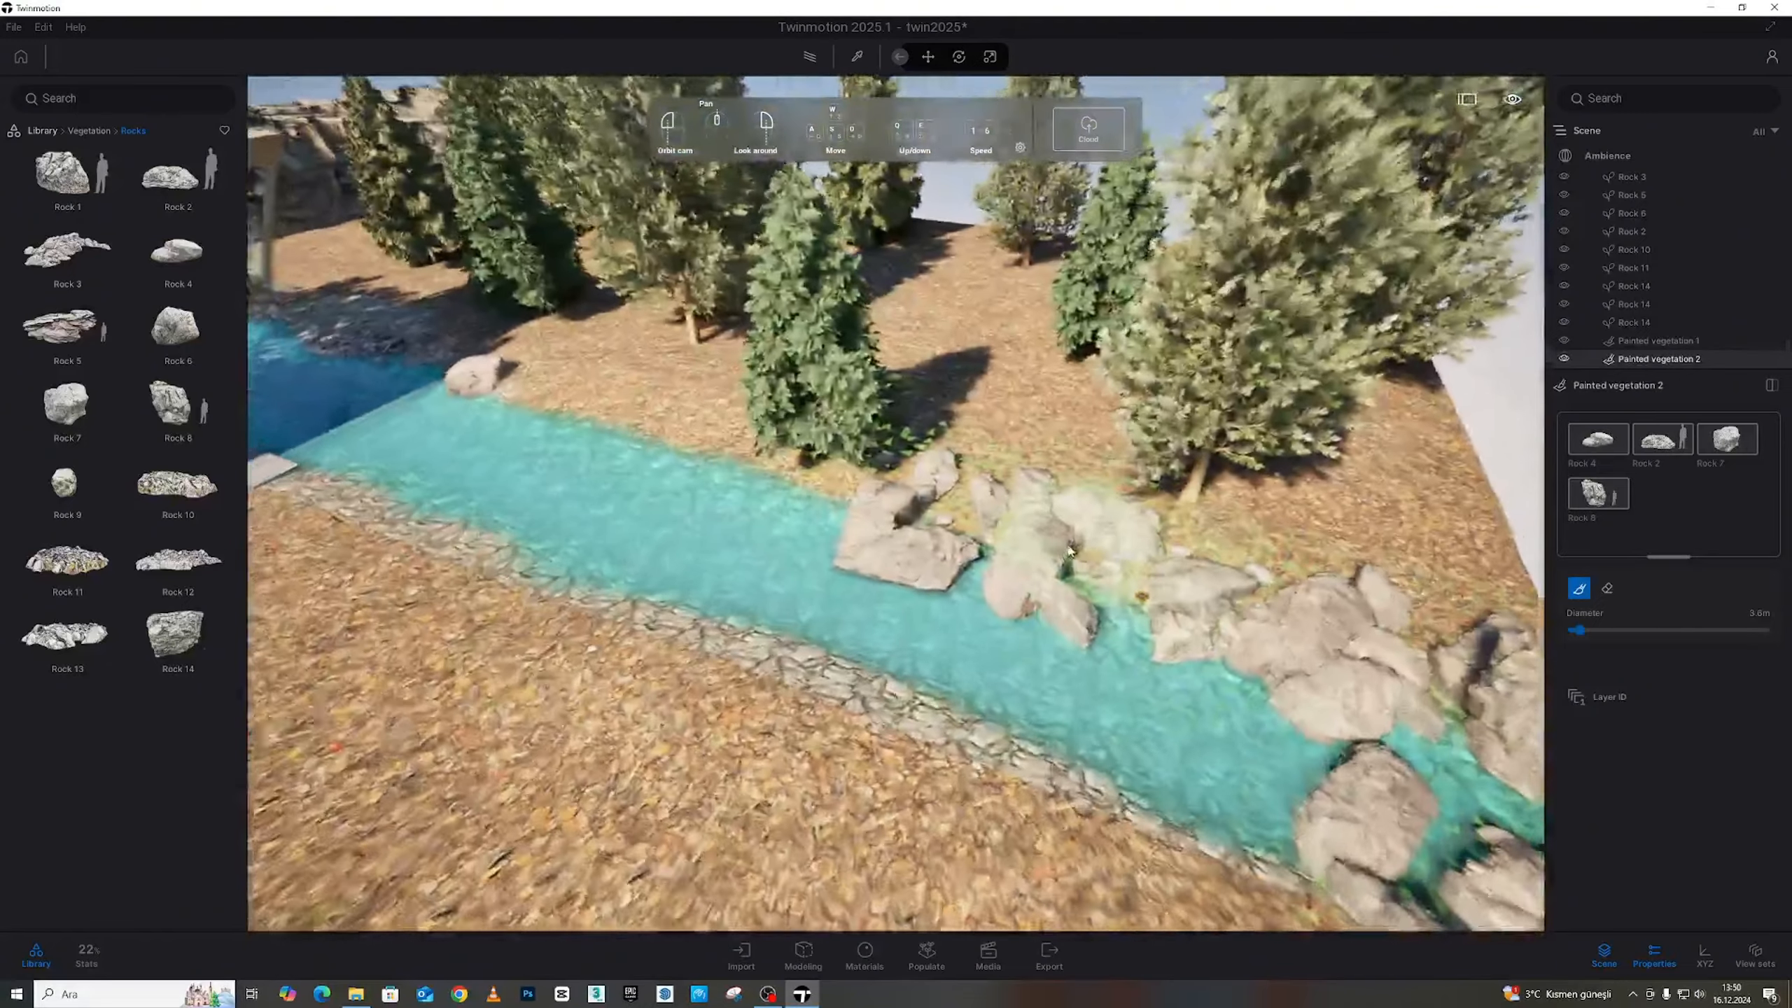
{"action": "key", "text": "s"}
{"action": "mouse_move", "coordinate": [479, 406]}
{"action": "right_mouse_down"}
{"action": "mouse_move", "coordinate": [568, 427]}
{"action": "mouse_move", "coordinate": [659, 498]}
{"action": "right_mouse_up"}
{"action": "key", "text": "w"}
{"action": "right_click_drag", "start_coordinate": [783, 502], "coordinate": [695, 517]}
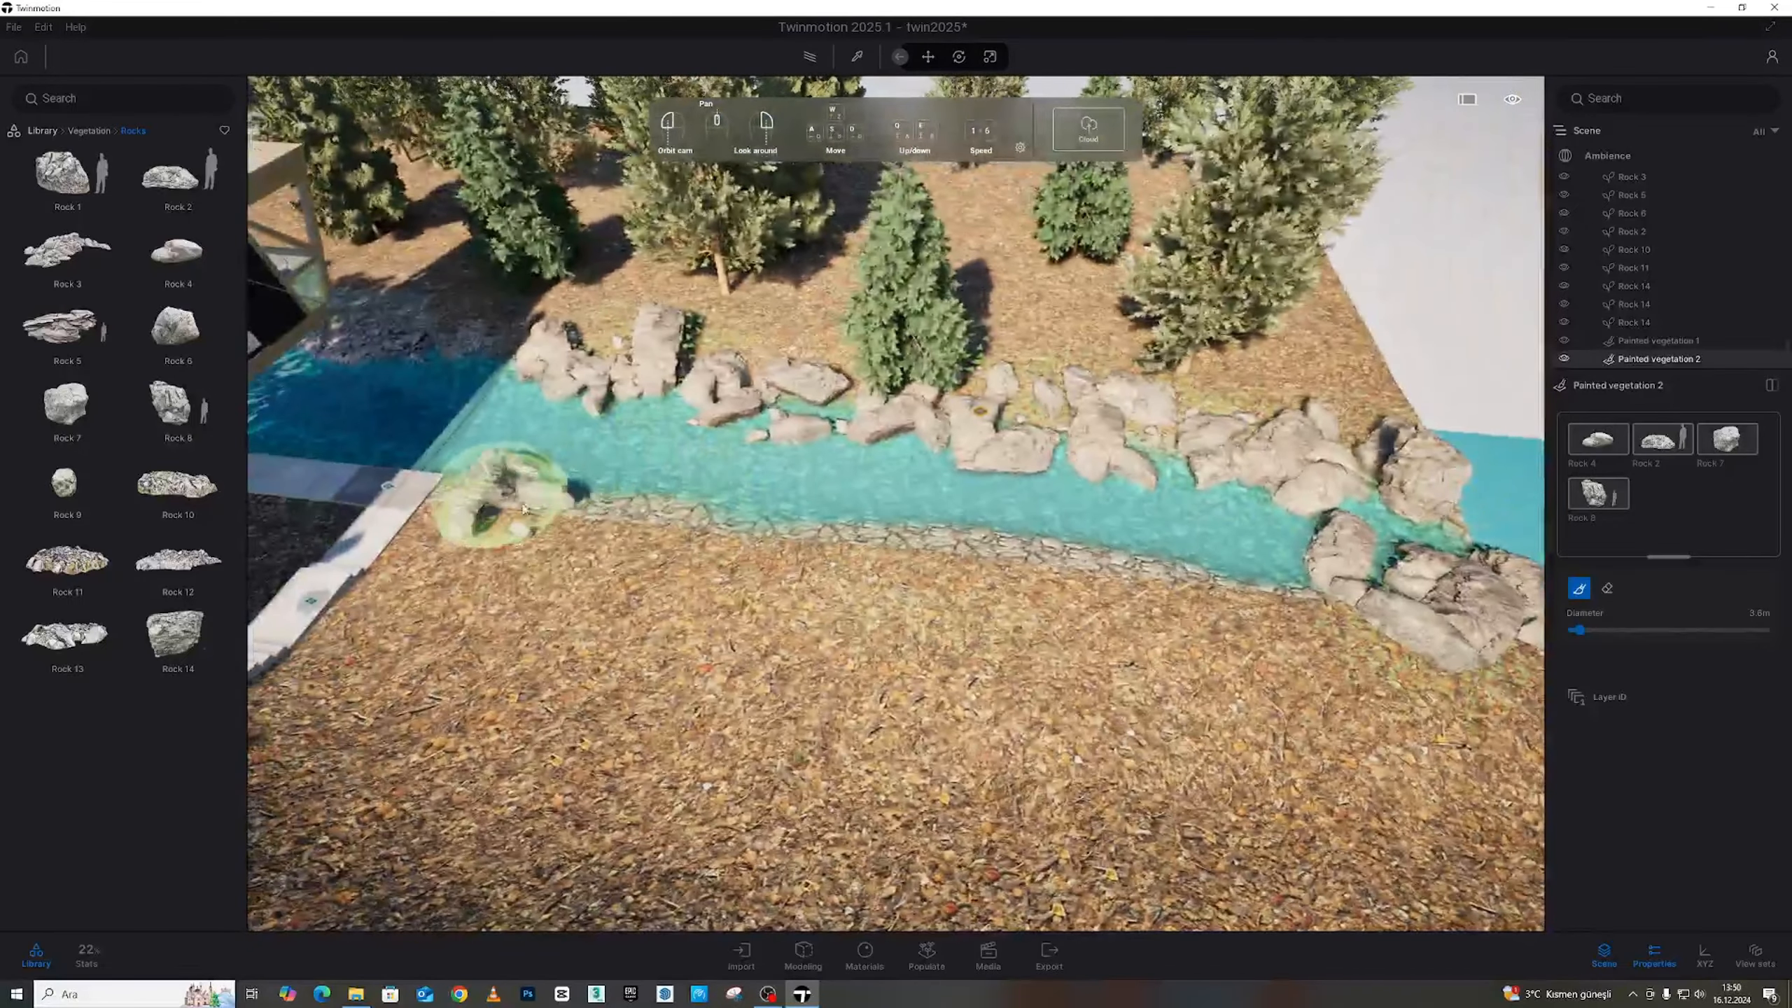
{"action": "key", "text": "s"}
{"action": "key", "text": "w"}
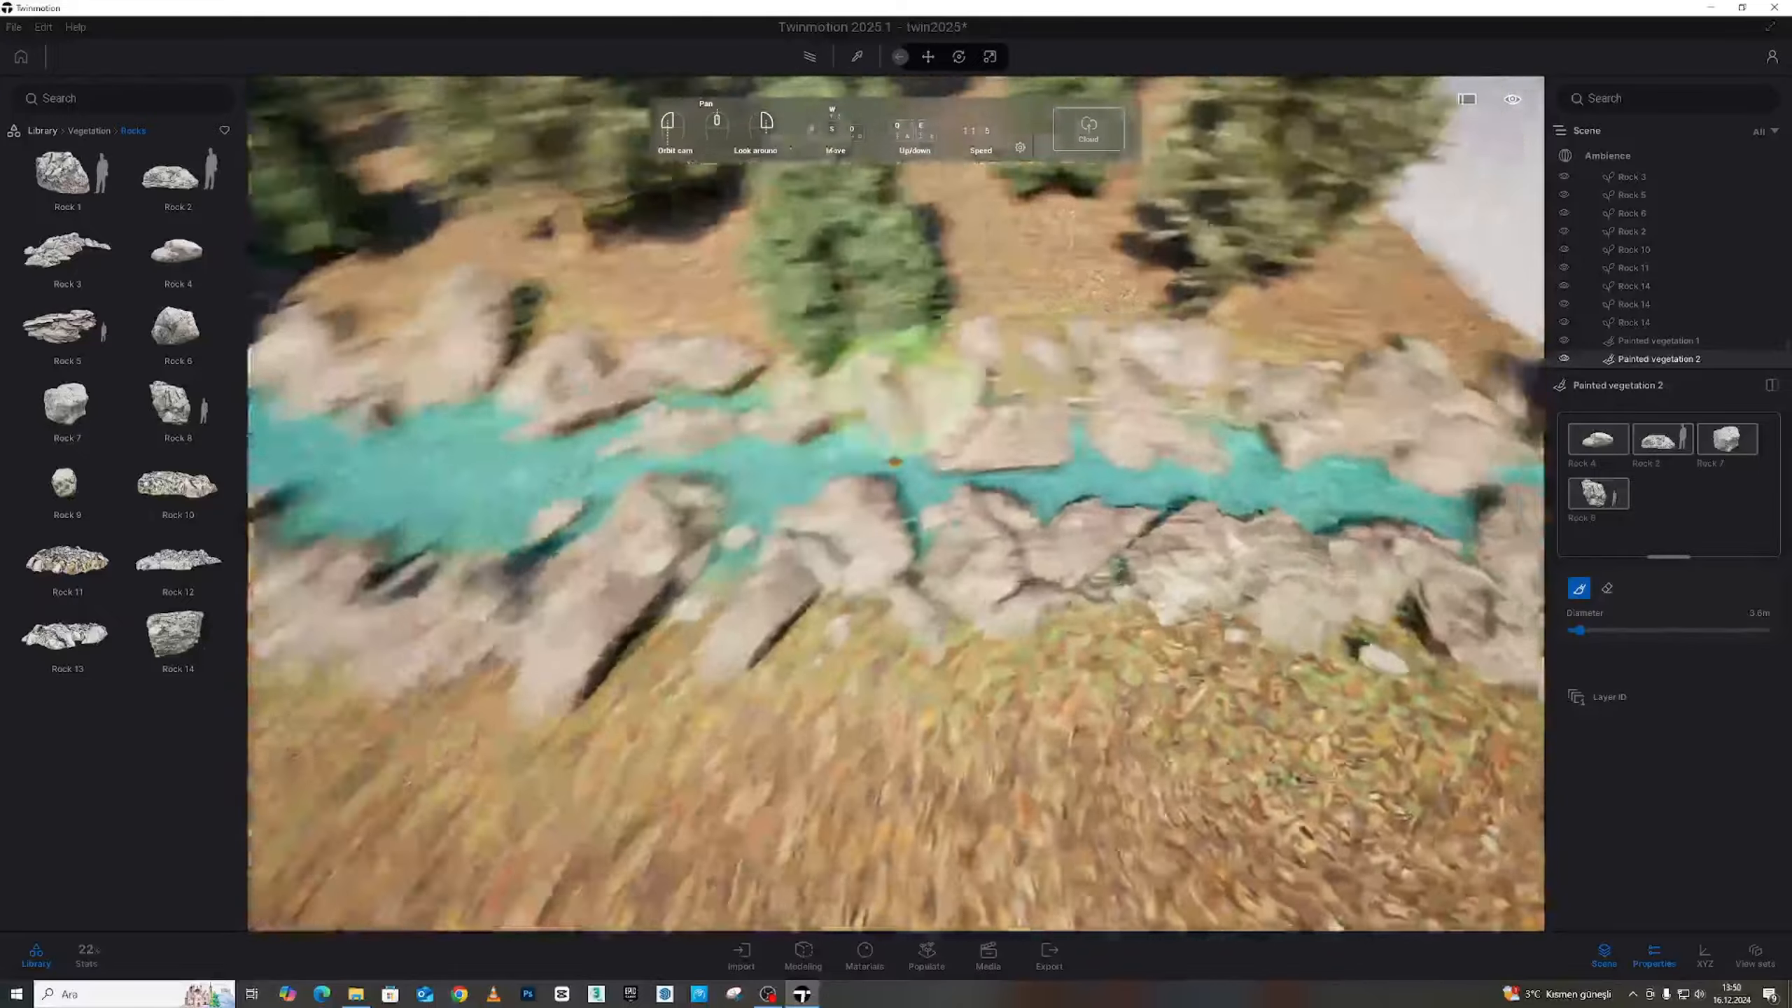
{"action": "mouse_move", "coordinate": [860, 392]}
{"action": "right_mouse_down"}
{"action": "mouse_move", "coordinate": [621, 522]}
{"action": "mouse_move", "coordinate": [406, 606]}
{"action": "right_mouse_up"}
{"action": "key", "text": "s"}
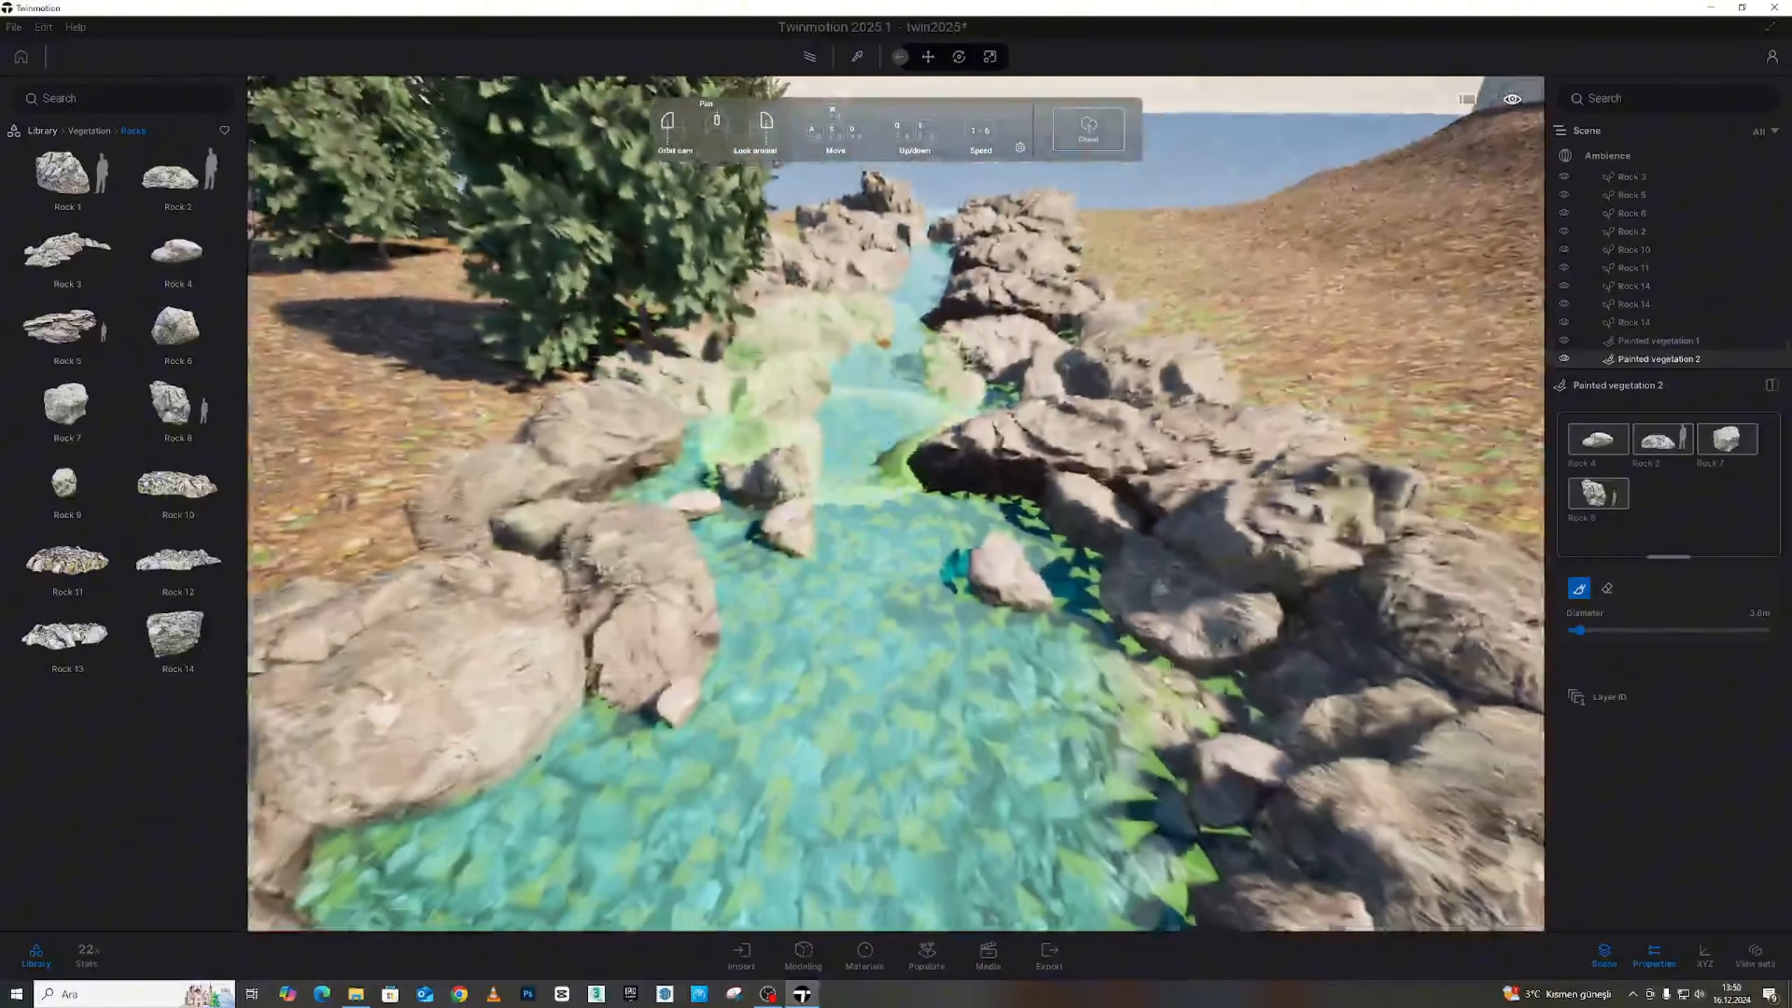
{"action": "mouse_move", "coordinate": [878, 366]}
{"action": "right_mouse_down"}
{"action": "mouse_move", "coordinate": [910, 392]}
{"action": "mouse_move", "coordinate": [905, 432]}
{"action": "right_mouse_up"}
{"action": "key", "text": "s"}
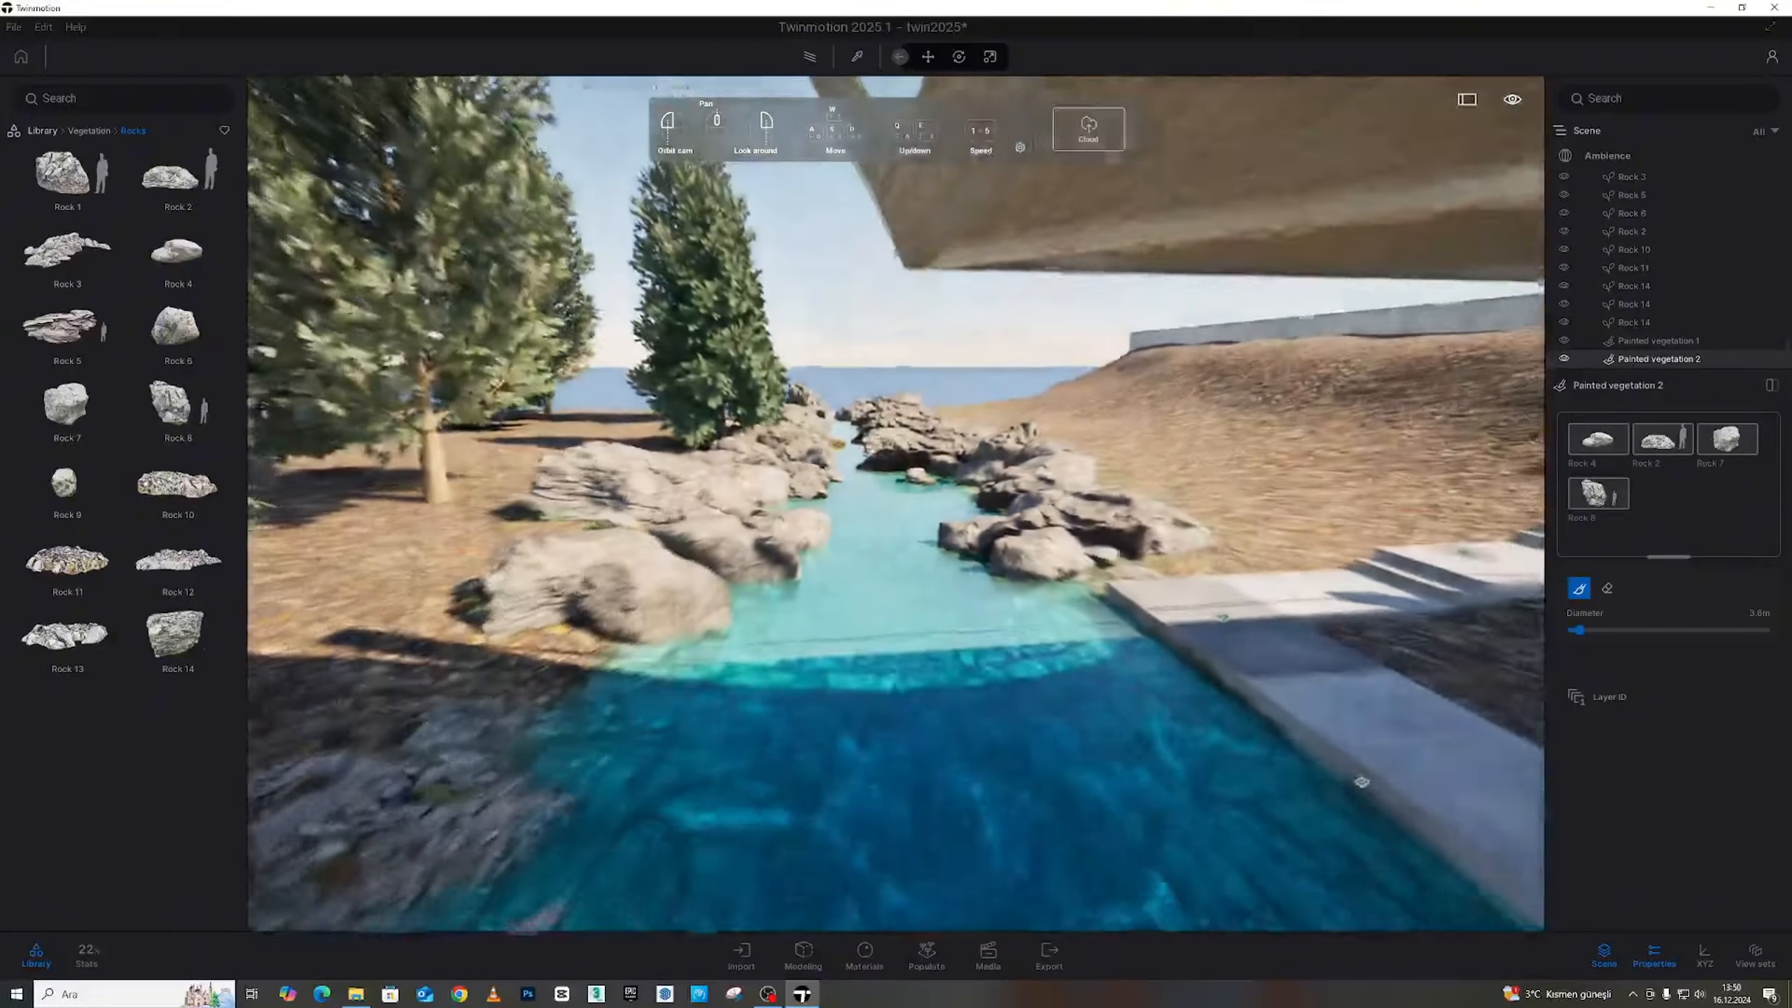
{"action": "key", "text": "s"}
{"action": "right_click_drag", "start_coordinate": [1015, 353], "coordinate": [1071, 388]}
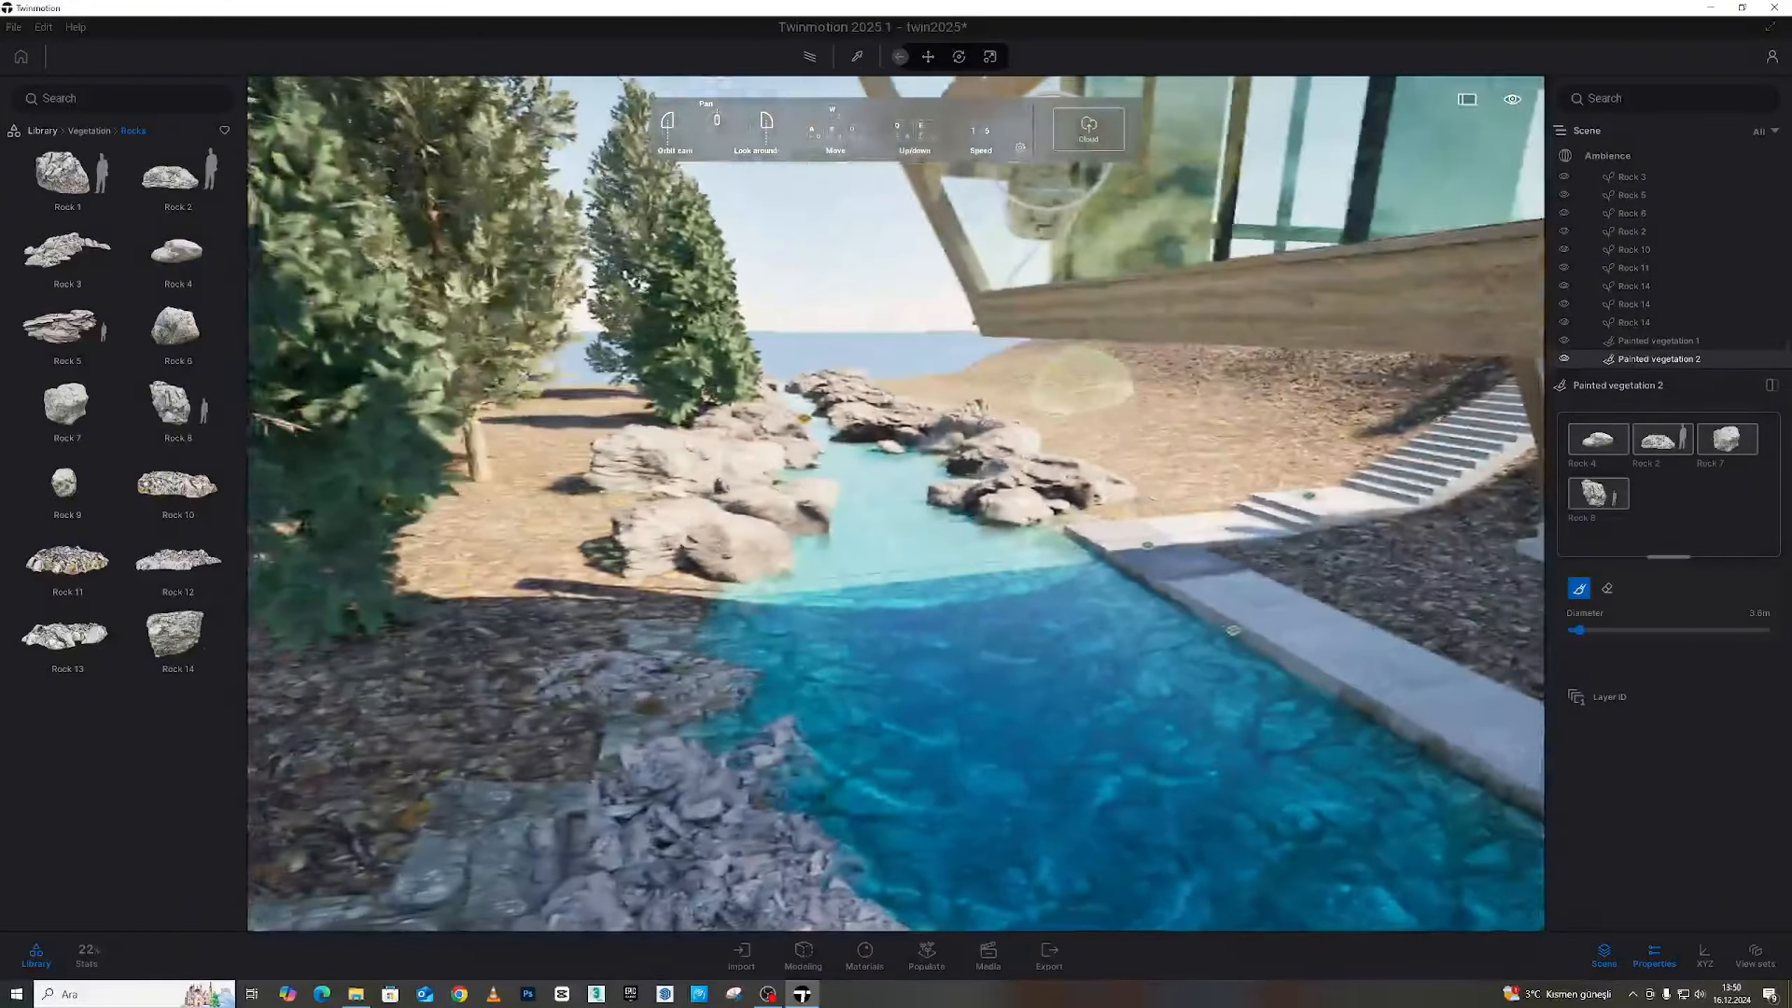
{"action": "key", "text": "w"}
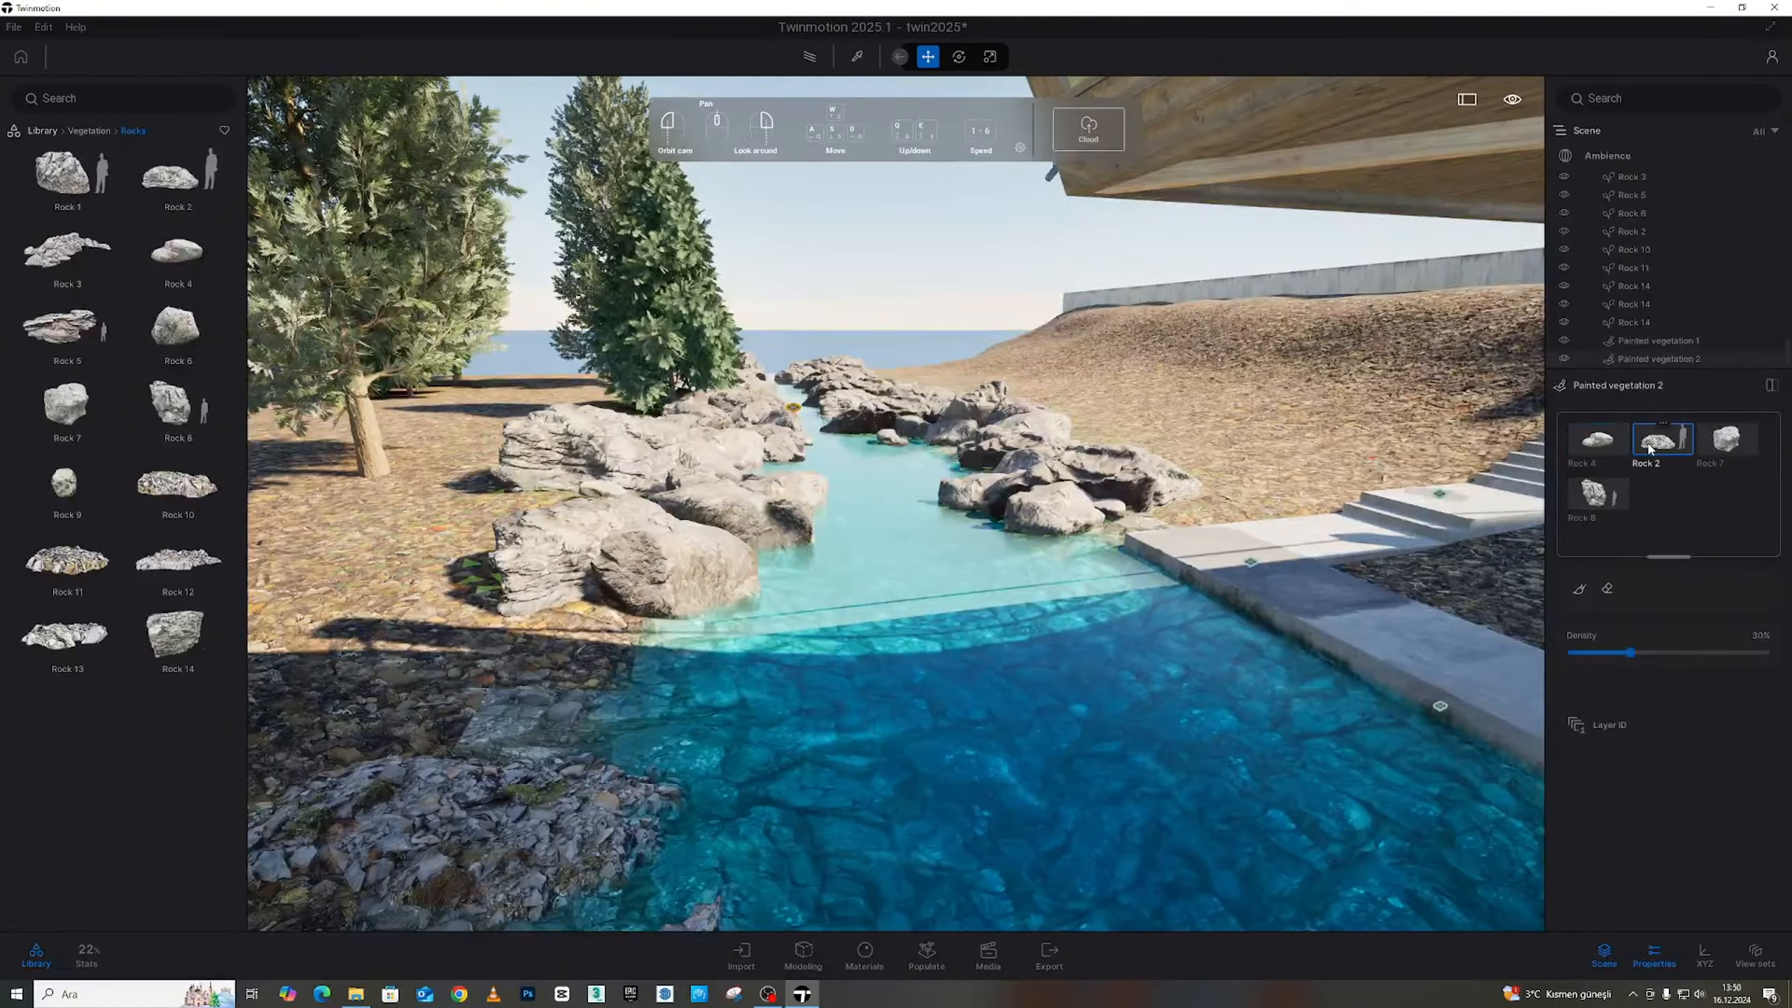
Lower the painted rocks' density to 16%
{"action": "left_click_drag", "start_coordinate": [1618, 661], "coordinate": [1604, 653]}
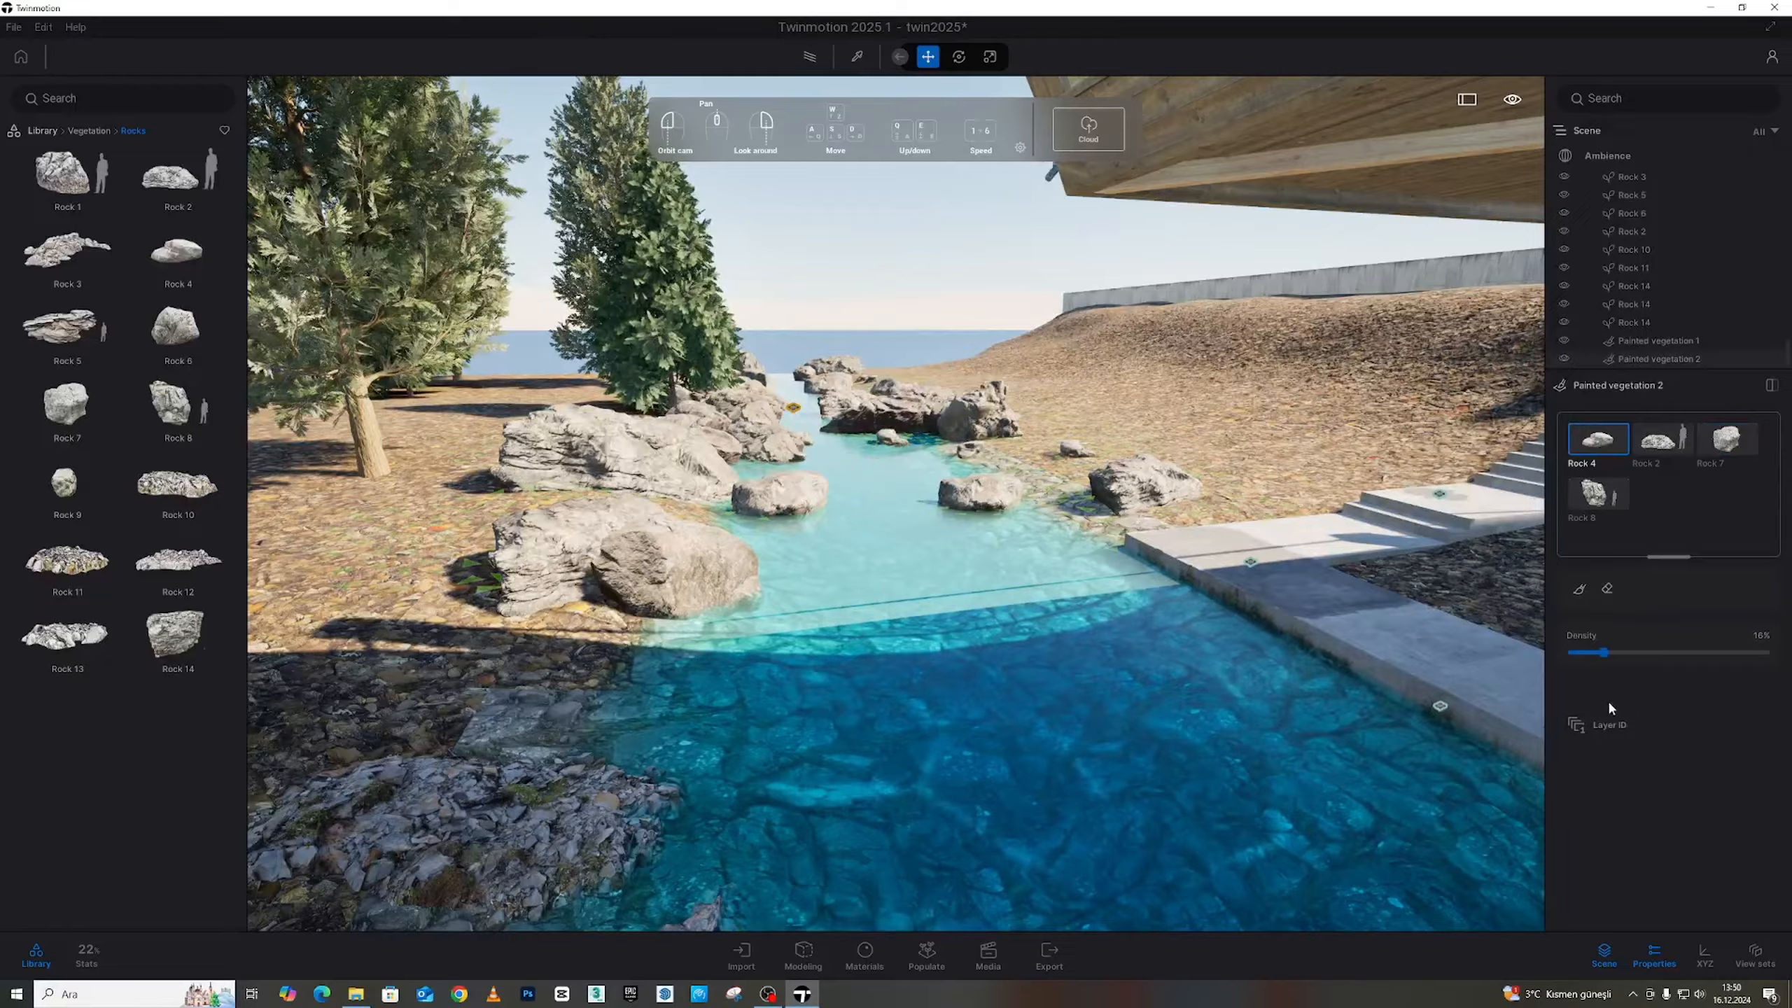
{"action": "key", "text": "s"}
{"action": "mouse_move", "coordinate": [1201, 537]}
{"action": "right_mouse_down"}
{"action": "mouse_move", "coordinate": [1044, 540]}
{"action": "mouse_move", "coordinate": [1157, 607]}
{"action": "mouse_move", "coordinate": [1241, 628]}
{"action": "right_mouse_up"}
{"action": "key", "text": "a"}
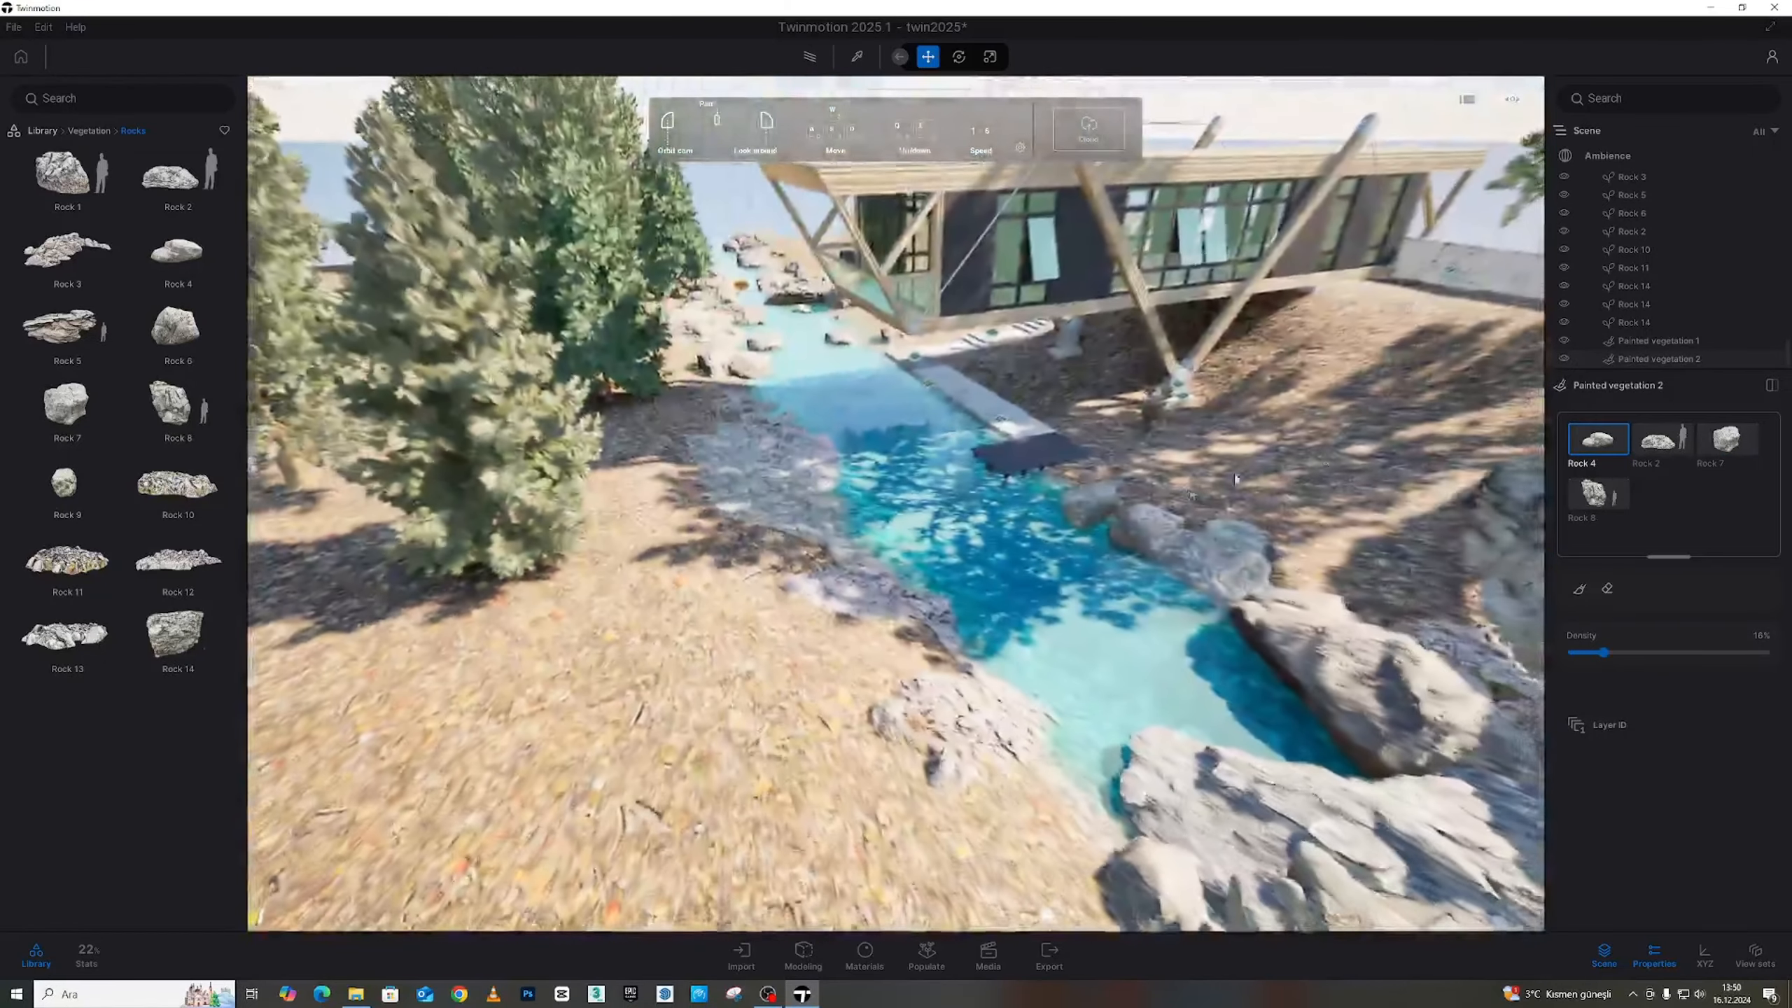
Paint rocks along the stream's left bank and drop one in the water near the dock
{"action": "left_click", "coordinate": [1606, 589]}
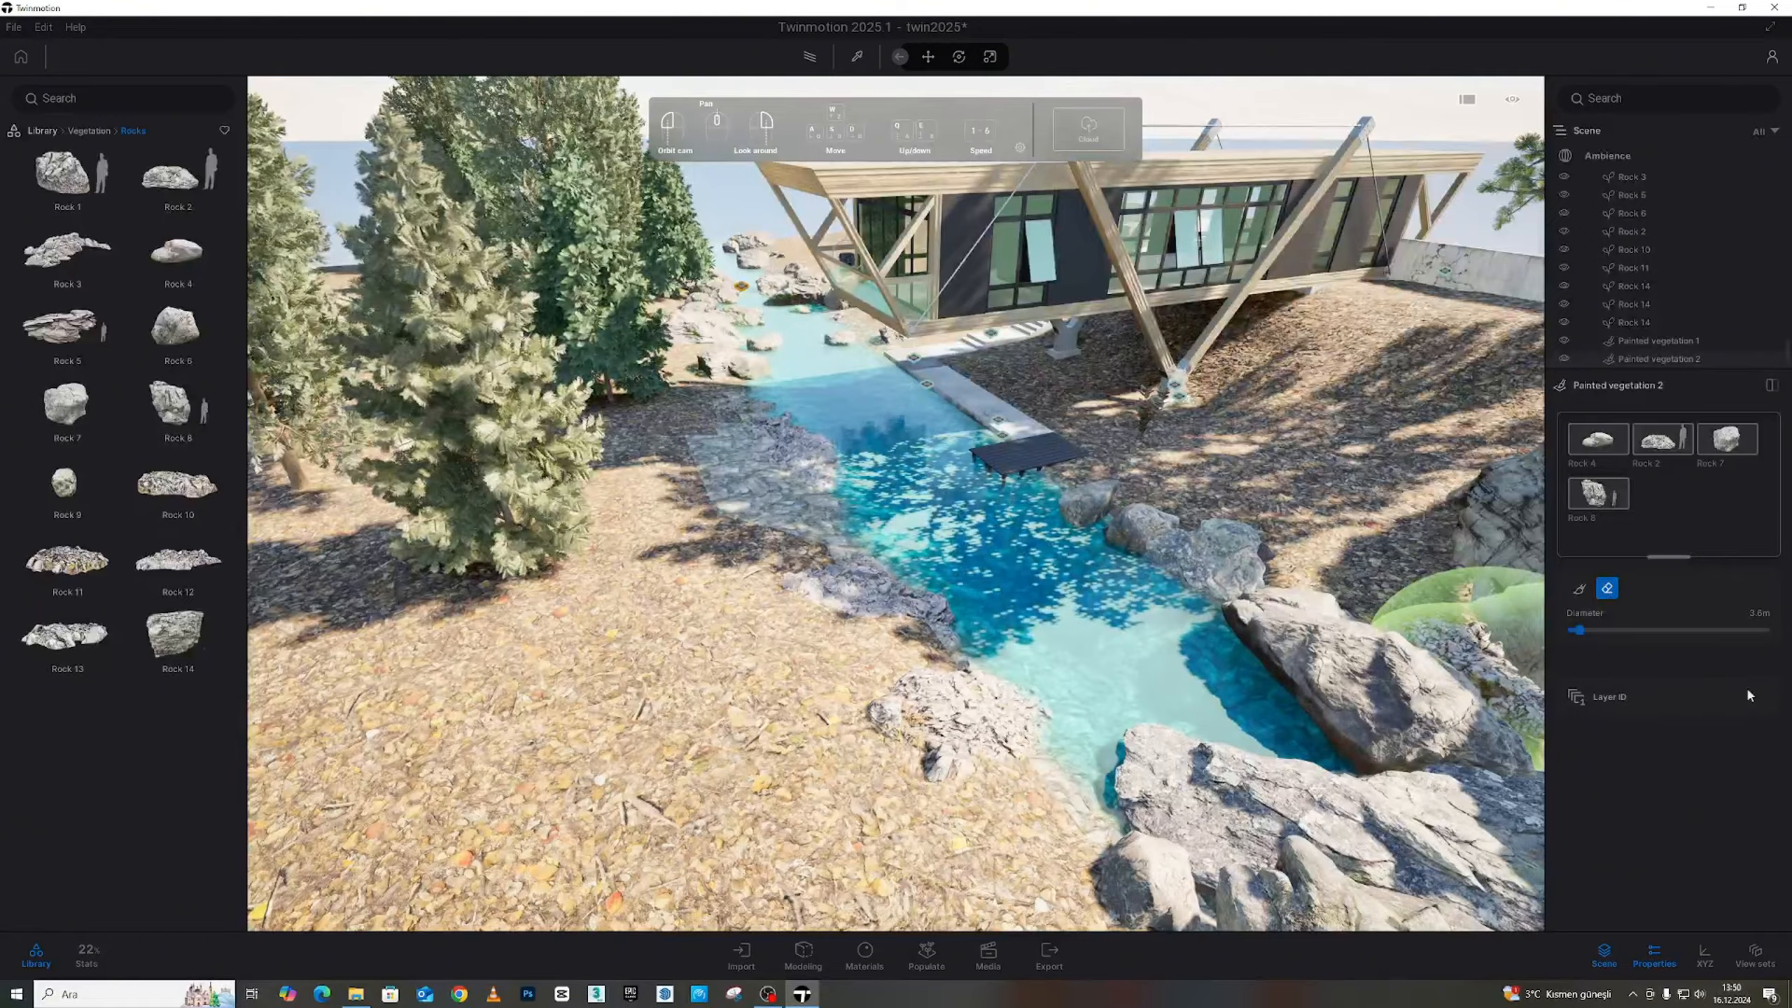
{"action": "left_click", "coordinate": [1579, 588]}
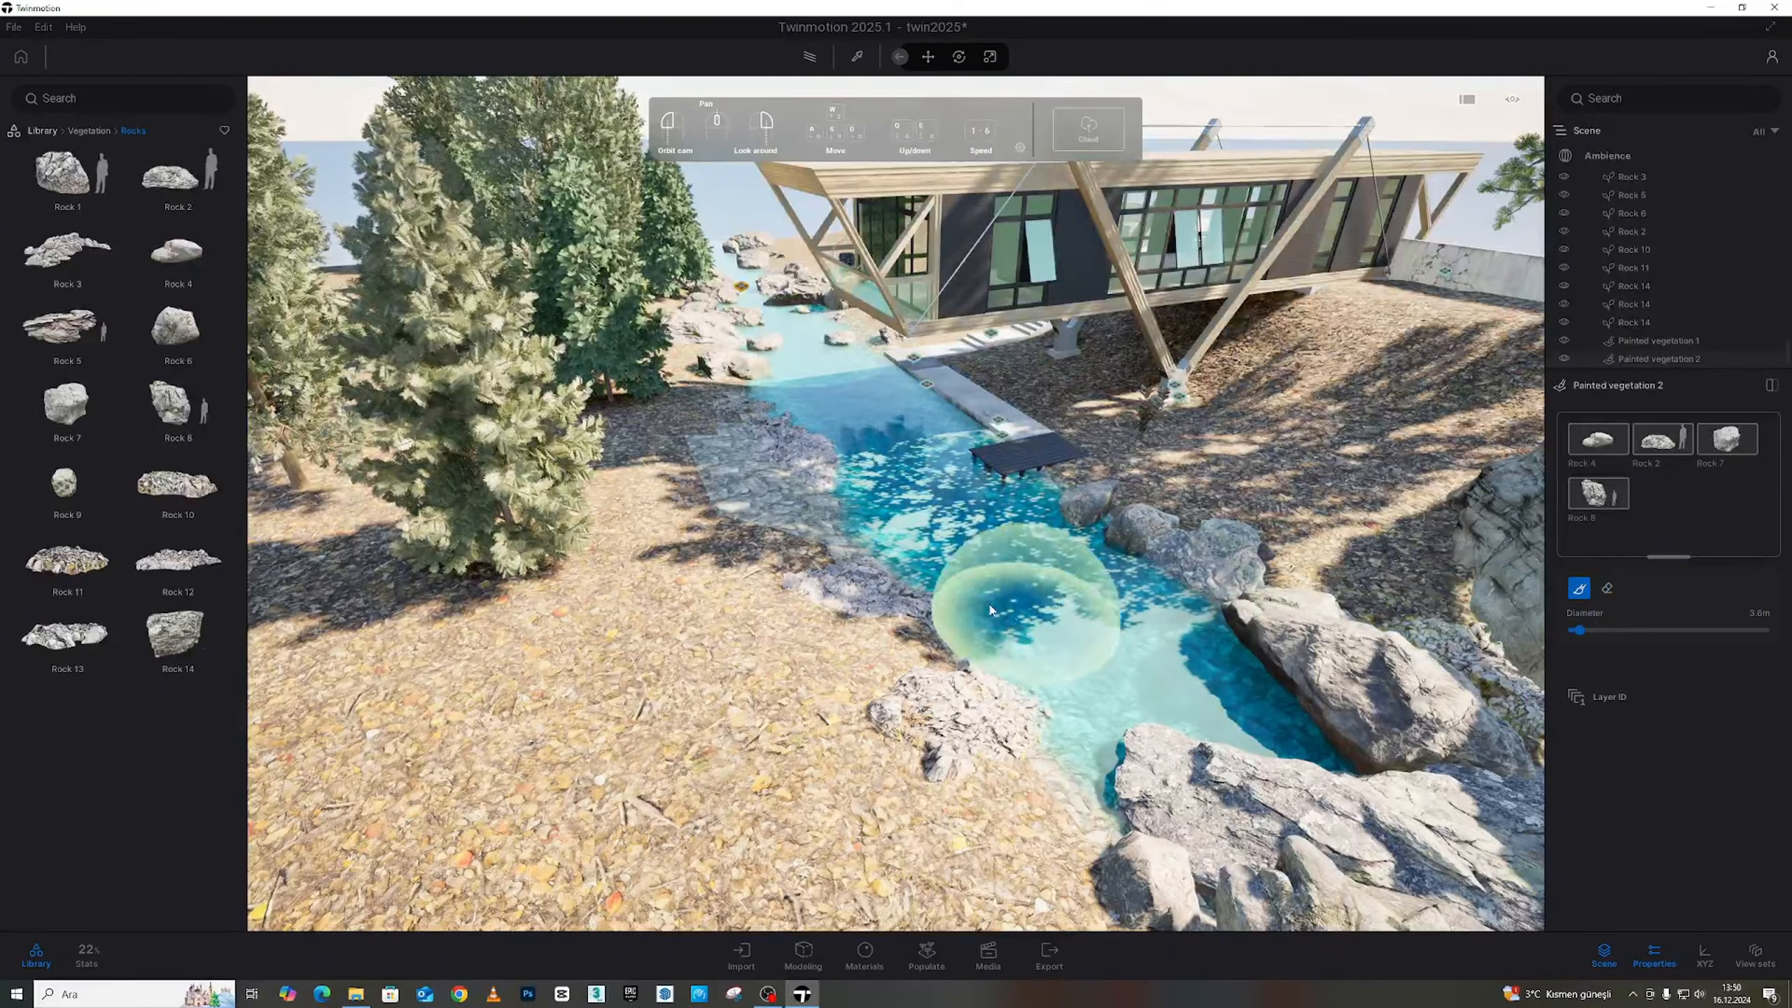
{"action": "left_click_drag", "start_coordinate": [820, 540], "coordinate": [1044, 793]}
{"action": "left_click", "coordinate": [1075, 511]}
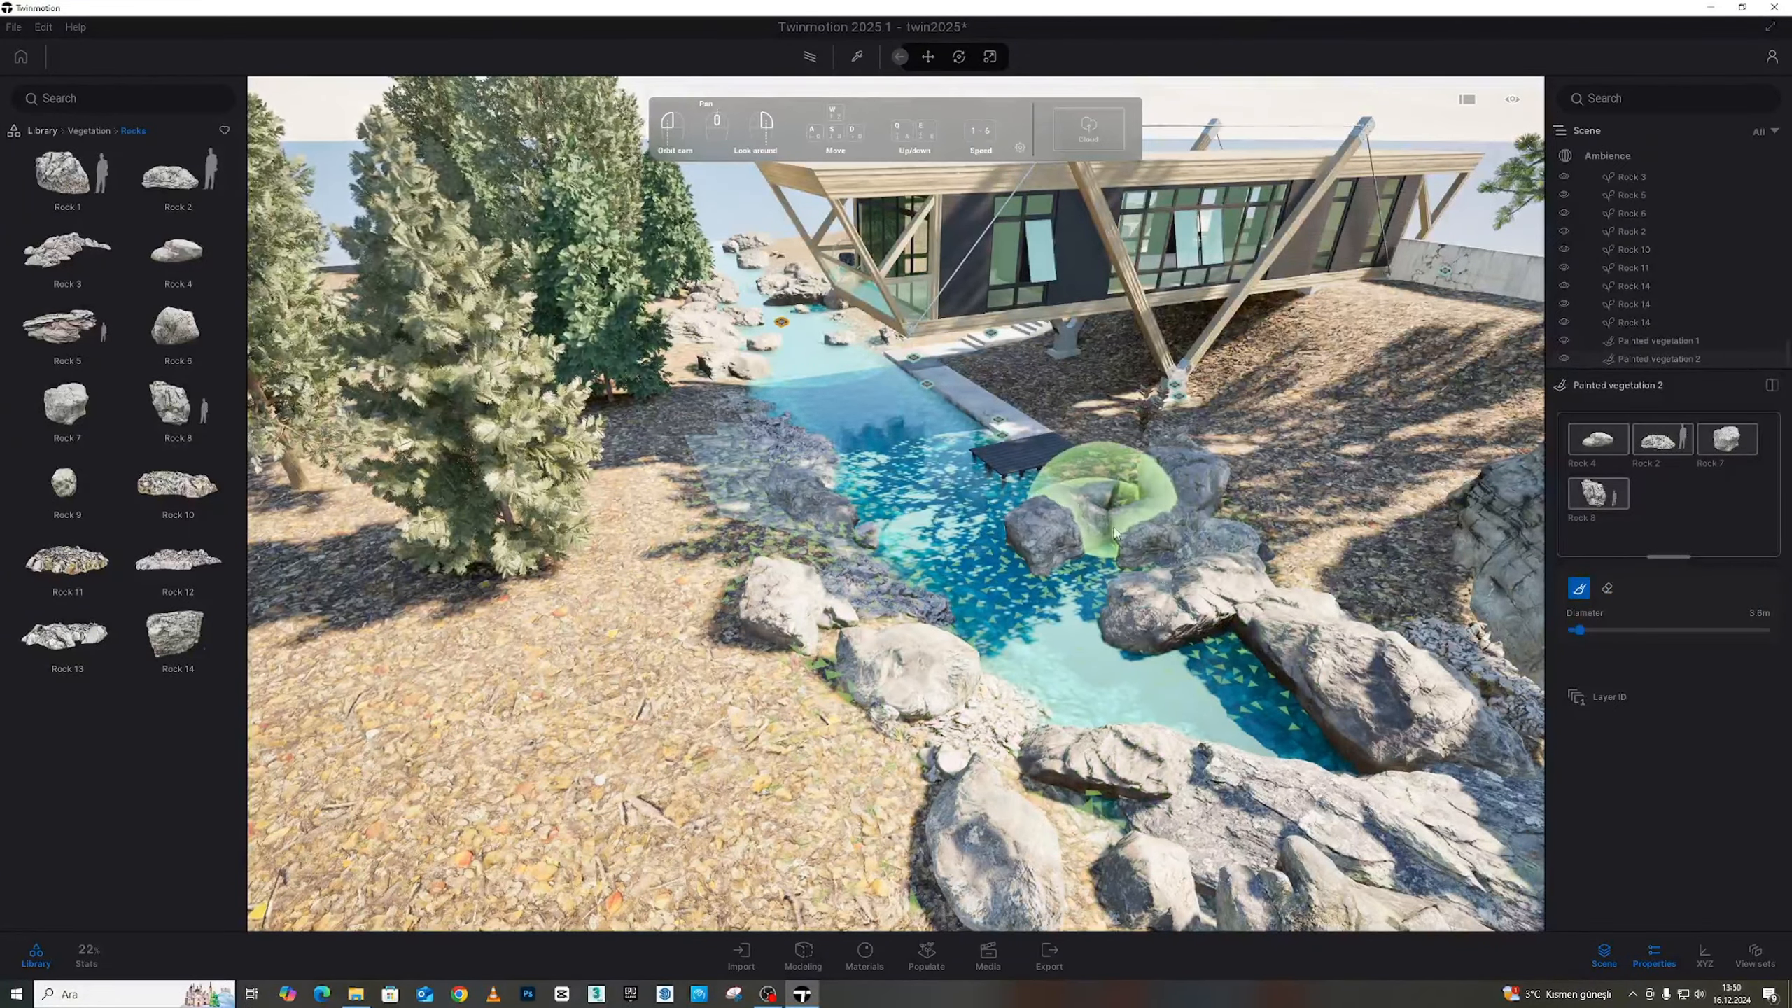
Travel along the stream and place a single rock on the bank
{"action": "mouse_move", "coordinate": [1231, 533]}
{"action": "right_mouse_down"}
{"action": "mouse_move", "coordinate": [1216, 570]}
{"action": "mouse_move", "coordinate": [1420, 620]}
{"action": "mouse_move", "coordinate": [1084, 540]}
{"action": "mouse_move", "coordinate": [917, 459]}
{"action": "right_mouse_up"}
{"action": "key", "text": "w"}
{"action": "key", "text": "w"}
{"action": "right_click_drag", "start_coordinate": [1380, 640], "coordinate": [1058, 579]}
{"action": "key", "text": "w"}
{"action": "mouse_move", "coordinate": [1009, 406]}
{"action": "right_mouse_down"}
{"action": "mouse_move", "coordinate": [1107, 427]}
{"action": "mouse_move", "coordinate": [1127, 460]}
{"action": "mouse_move", "coordinate": [1079, 522]}
{"action": "mouse_move", "coordinate": [338, 508]}
{"action": "mouse_move", "coordinate": [1048, 489]}
{"action": "mouse_move", "coordinate": [424, 692]}
{"action": "mouse_move", "coordinate": [1104, 423]}
{"action": "mouse_move", "coordinate": [760, 523]}
{"action": "right_mouse_up"}
{"action": "key", "text": "w"}
{"action": "key", "text": "w"}
{"action": "key", "text": "s"}
{"action": "left_click", "coordinate": [760, 522]}
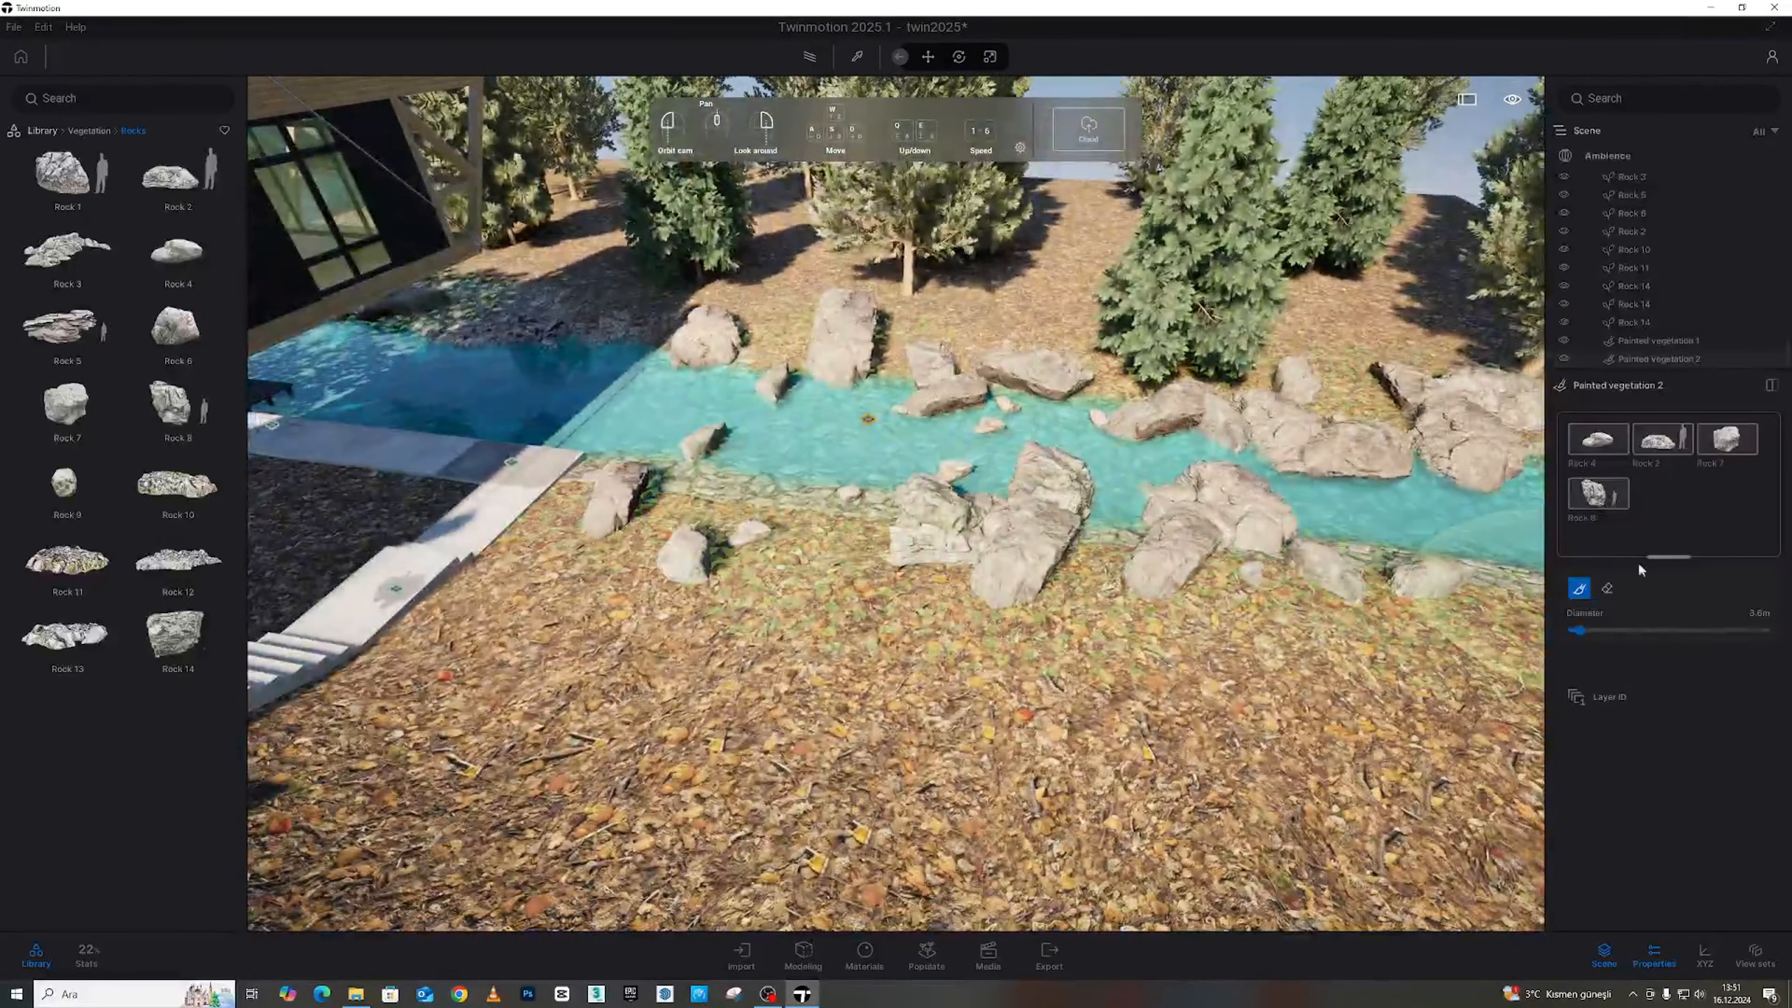
Widen the brush to 6.9 m and paint more rocks further along the stream bank
{"action": "left_click_drag", "start_coordinate": [1581, 631], "coordinate": [1586, 631]}
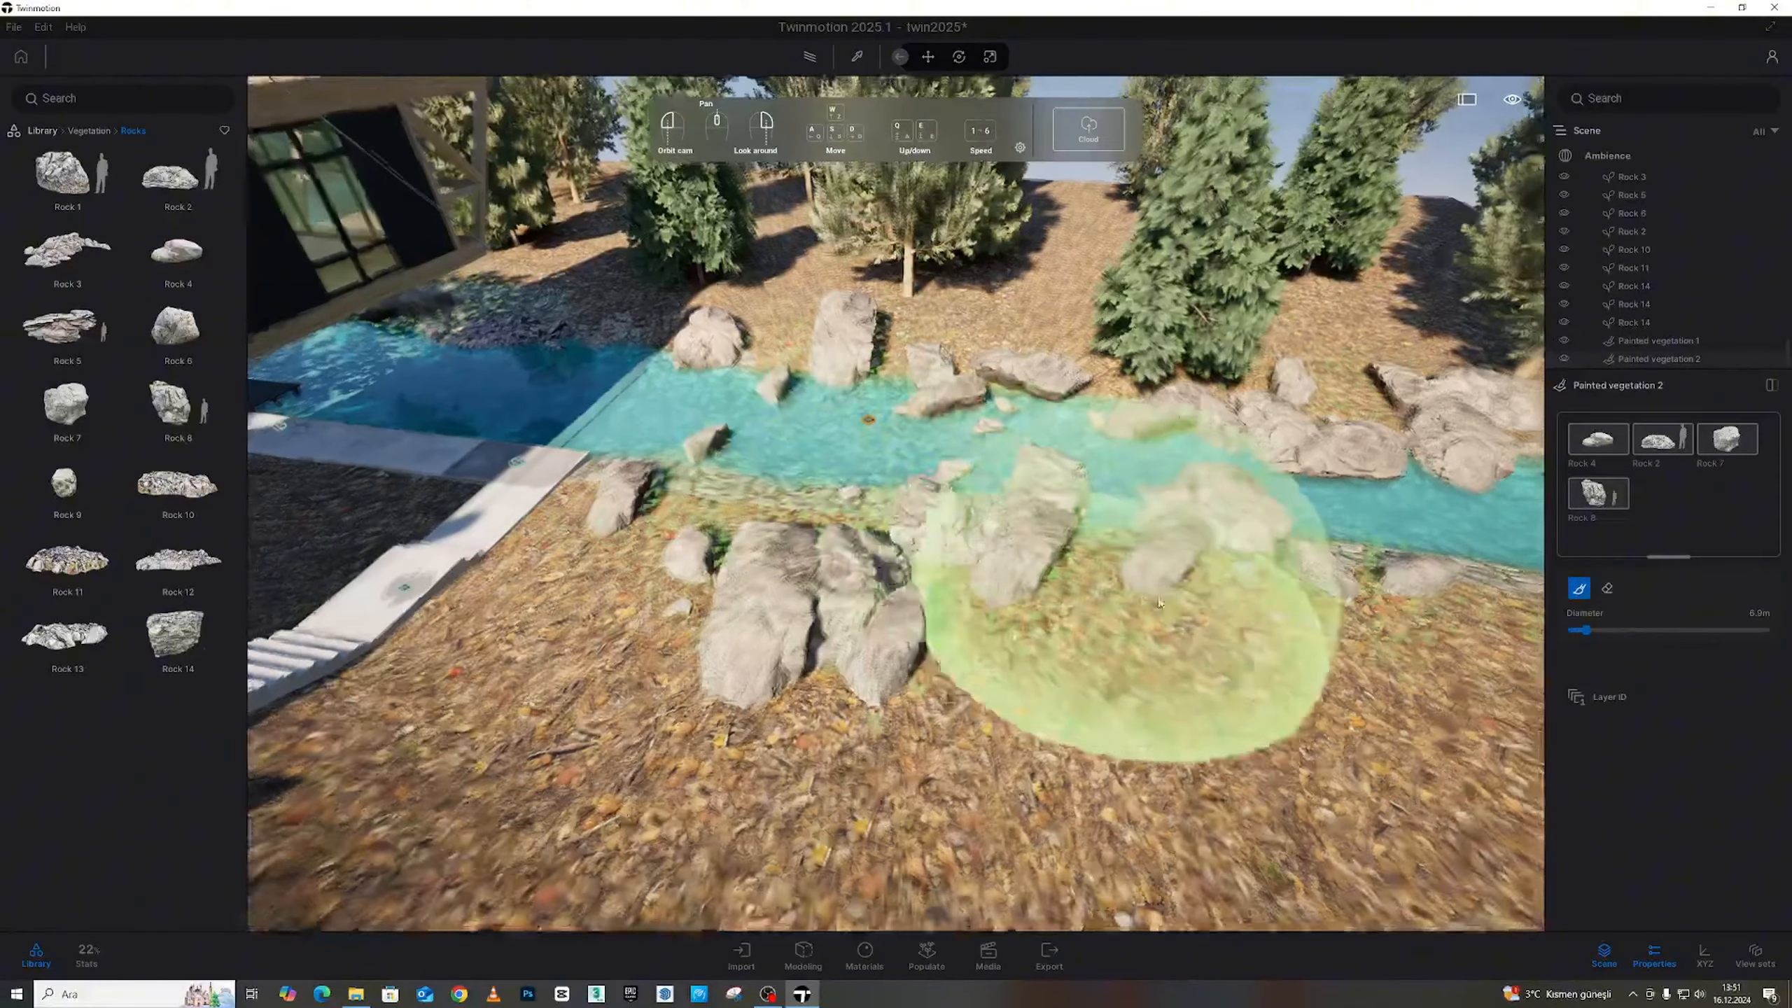
{"action": "key", "text": "d"}
{"action": "left_click", "coordinate": [1245, 599]}
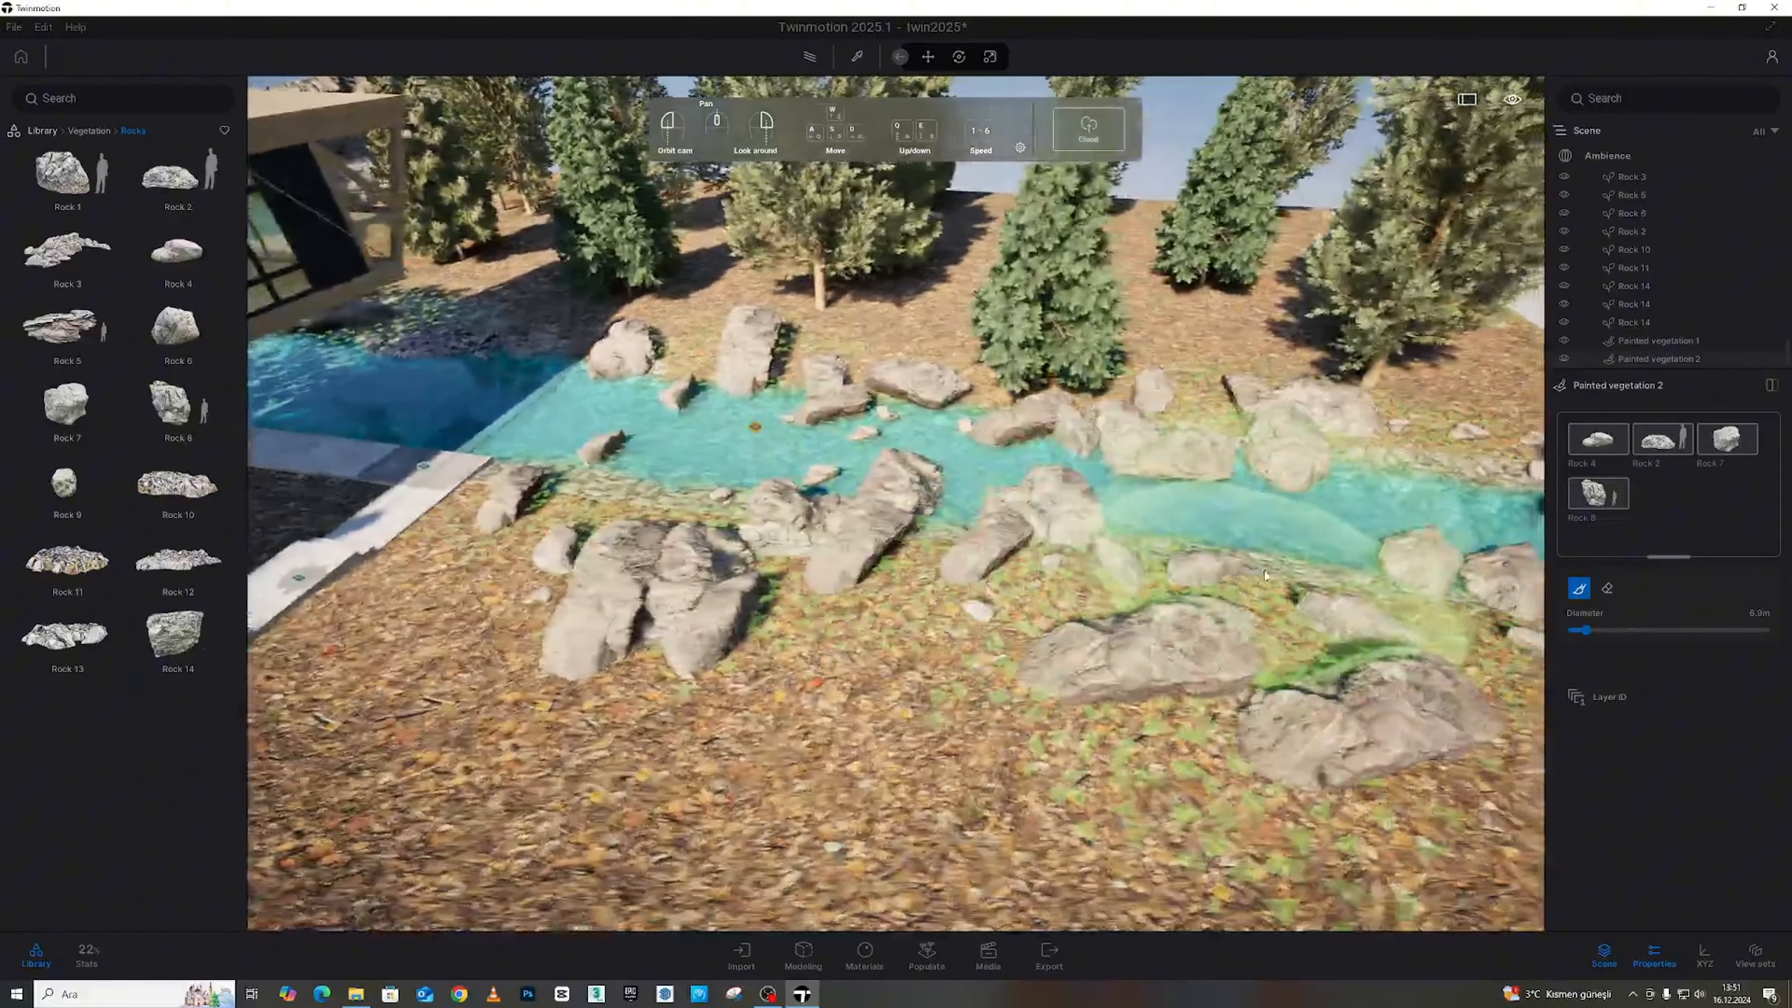
{"action": "key", "text": "d"}
{"action": "left_click", "coordinate": [1213, 585]}
{"action": "key", "text": "d"}
{"action": "key", "text": "d"}
{"action": "right_click_drag", "start_coordinate": [1368, 606], "coordinate": [1223, 543]}
{"action": "key", "text": "e"}
{"action": "key", "text": "d"}
{"action": "key", "text": "a"}
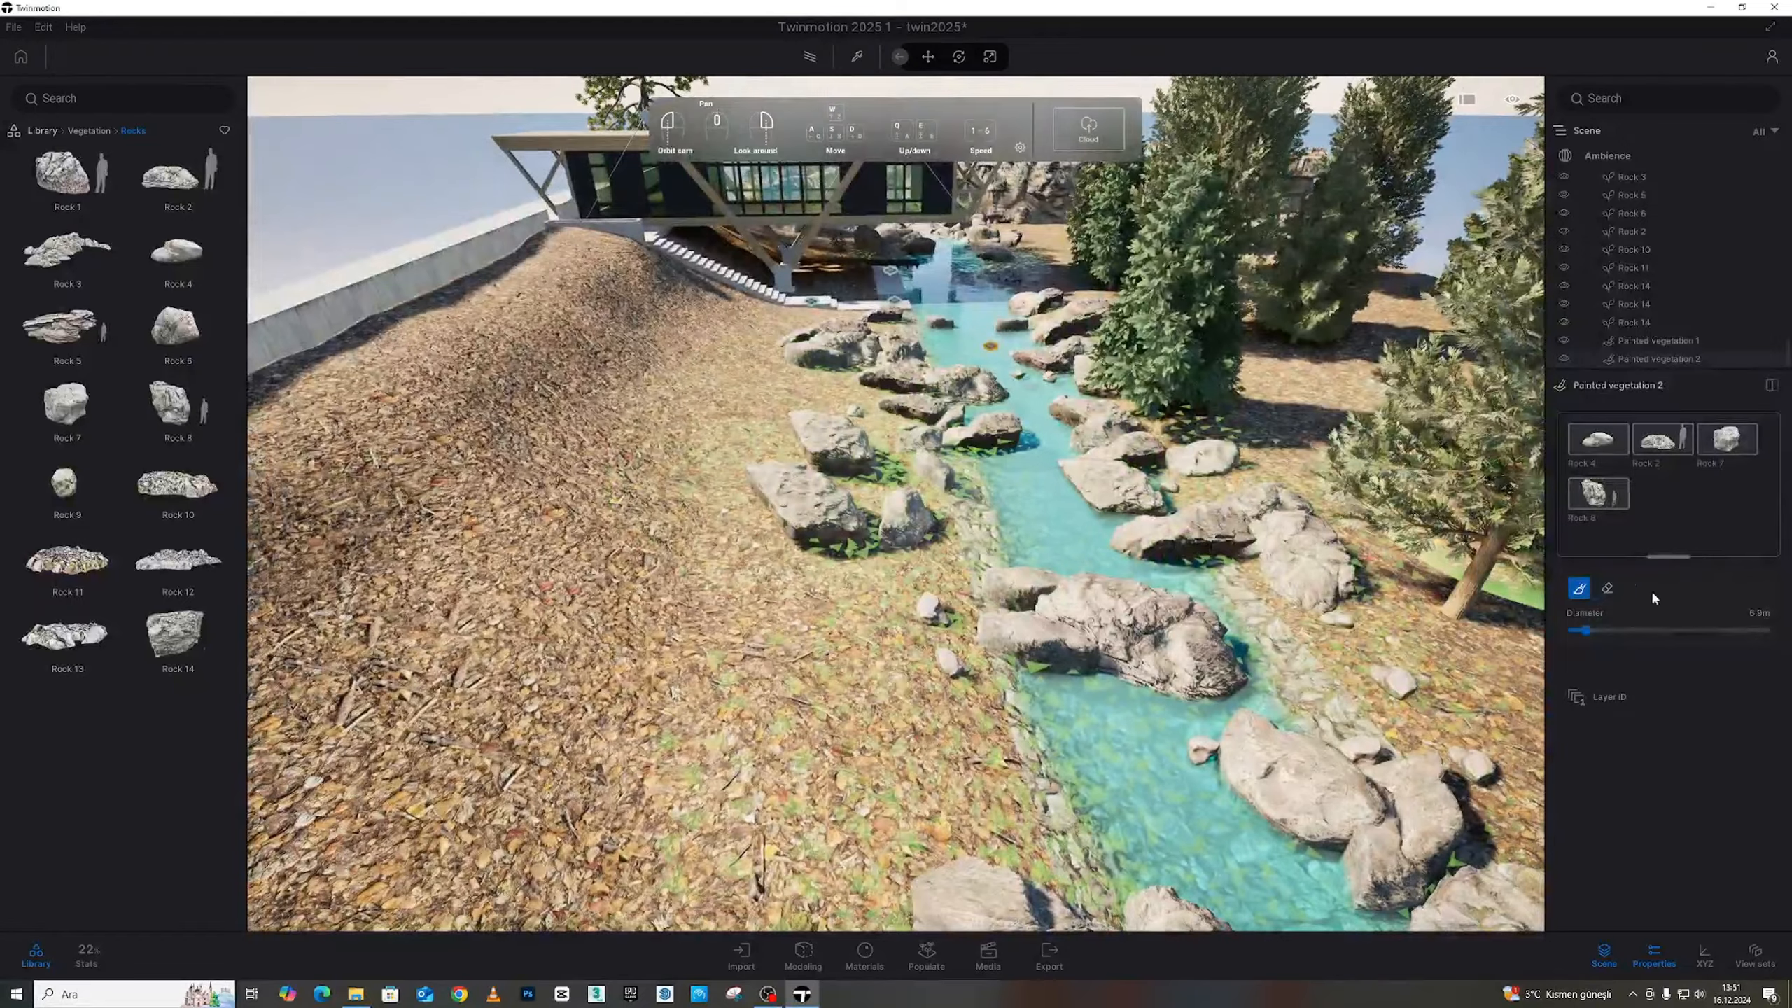
Pick the Eraser tool, then cancel it with Escape
{"action": "left_click", "coordinate": [1607, 589]}
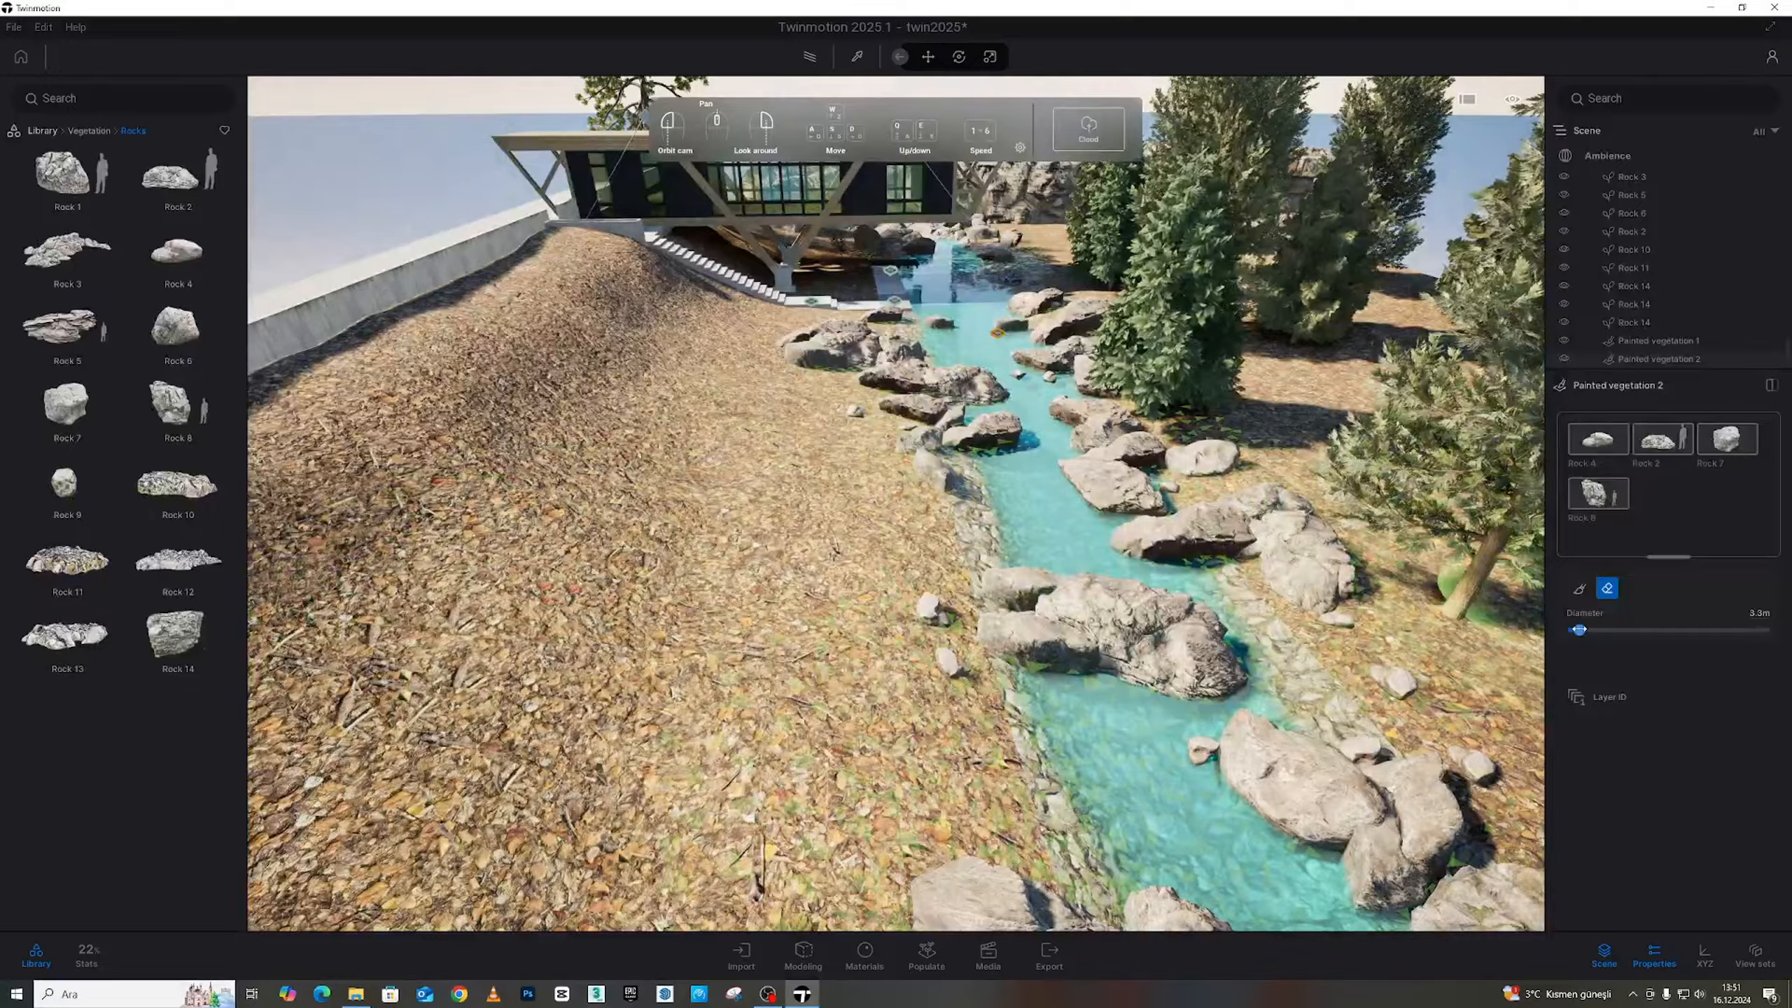
{"action": "key", "text": "Escape"}
{"action": "key", "text": "w"}
{"action": "mouse_move", "coordinate": [1026, 485]}
{"action": "right_mouse_down"}
{"action": "mouse_move", "coordinate": [1079, 494]}
{"action": "mouse_move", "coordinate": [1269, 669]}
{"action": "mouse_move", "coordinate": [1240, 732]}
{"action": "mouse_move", "coordinate": [1143, 734]}
{"action": "mouse_move", "coordinate": [1174, 731]}
{"action": "mouse_move", "coordinate": [1005, 695]}
{"action": "right_mouse_up"}
Fly along the stream and out over the bank, looking around the site
{"action": "key", "text": "s"}
{"action": "key", "text": "w"}
{"action": "key", "text": "s"}
{"action": "key", "text": "w"}
{"action": "right_click_drag", "start_coordinate": [1193, 562], "coordinate": [1162, 553]}
{"action": "key", "text": "a"}
{"action": "right_click_drag", "start_coordinate": [1198, 661], "coordinate": [1403, 506]}
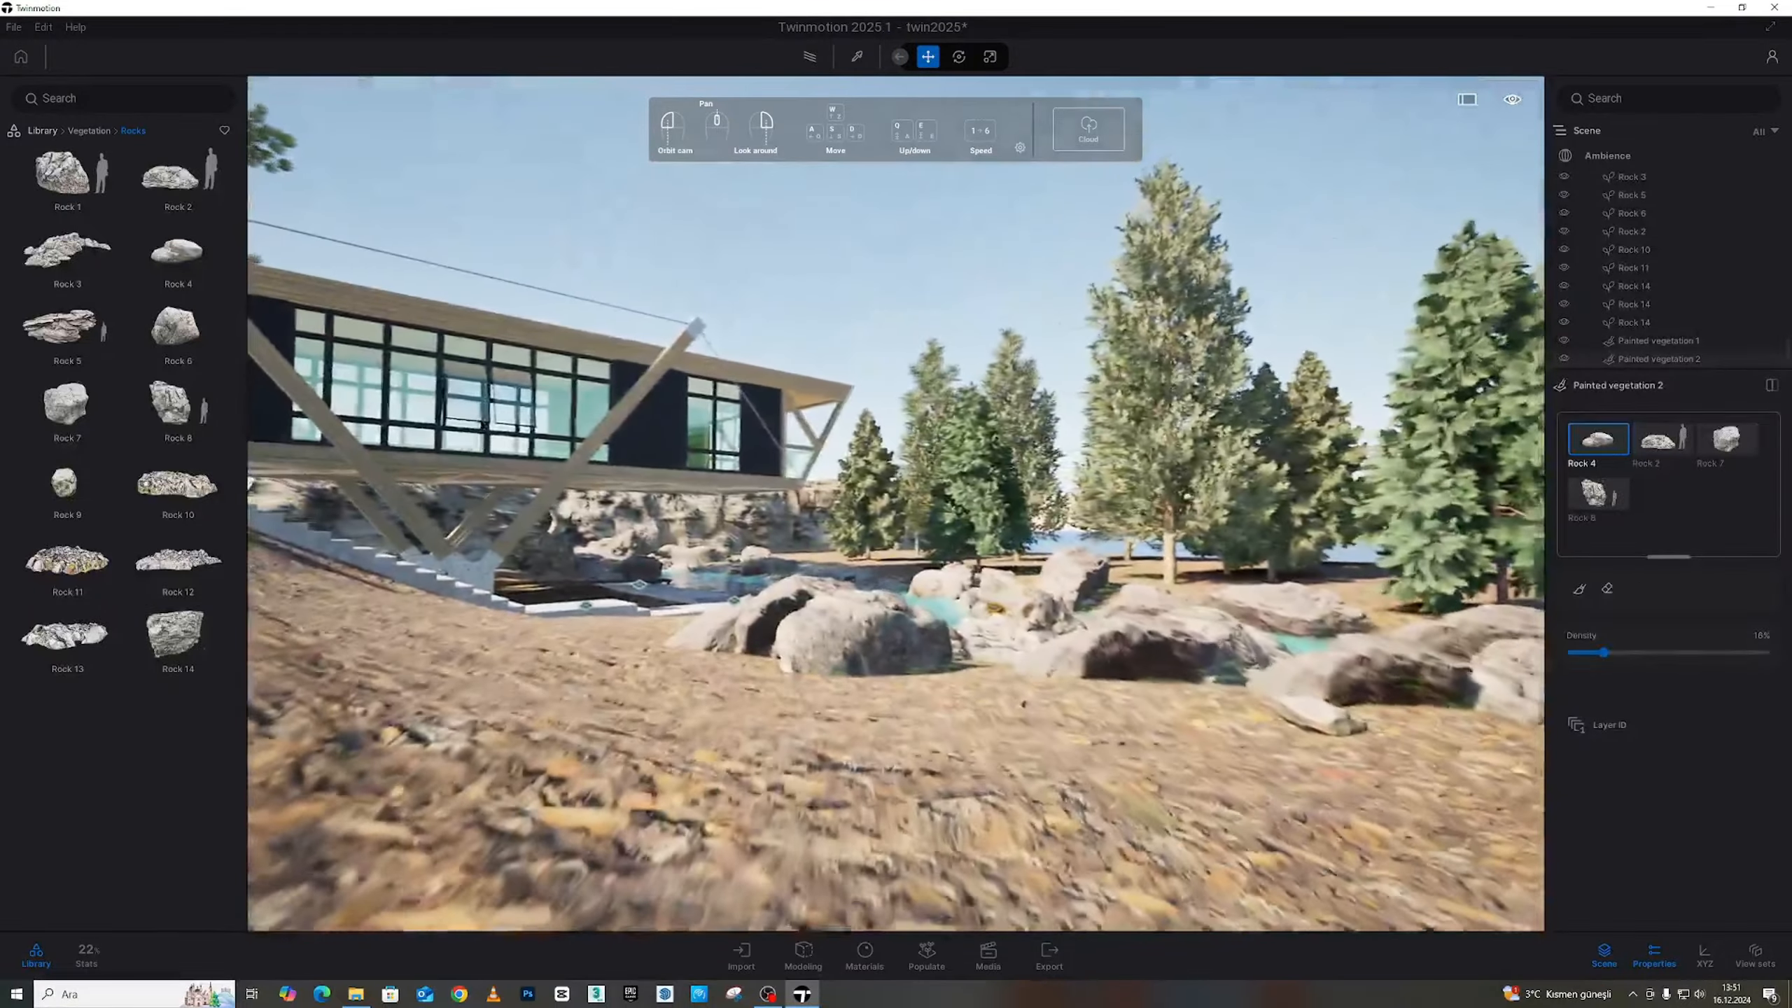
{"action": "key", "text": "e"}
{"action": "key", "text": "d"}
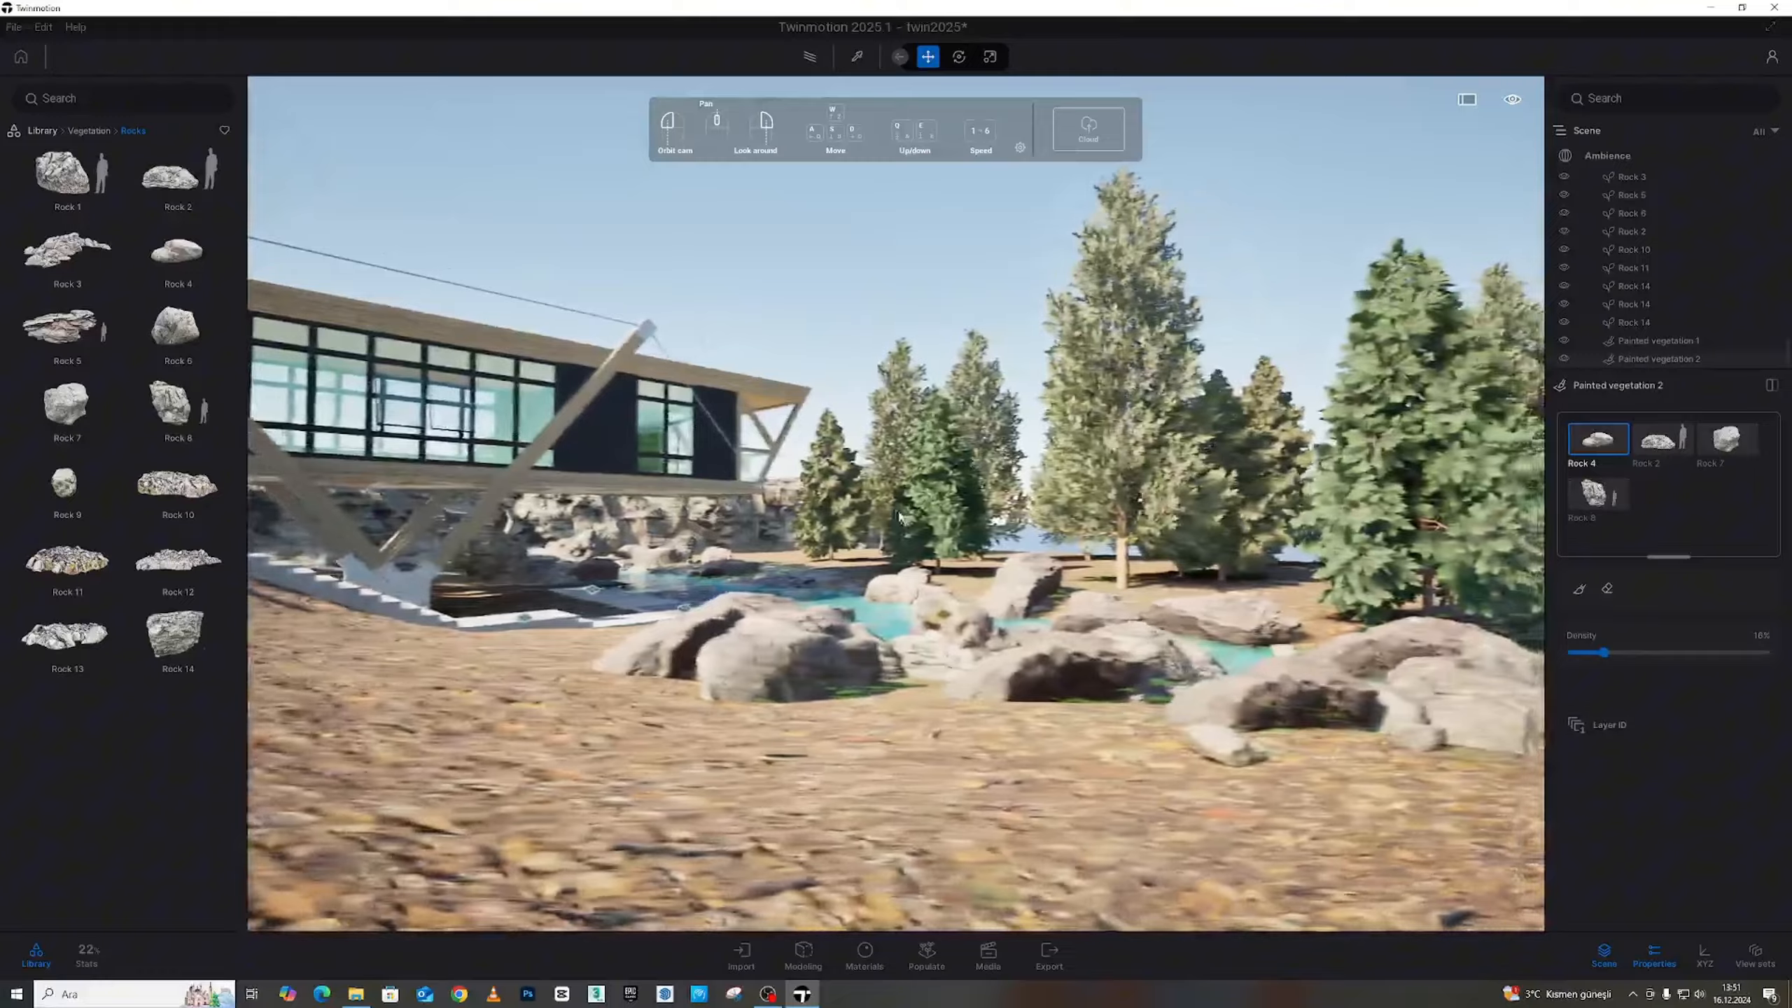
{"action": "key", "text": "w"}
{"action": "right_click_drag", "start_coordinate": [911, 534], "coordinate": [859, 547]}
{"action": "key", "text": "a"}
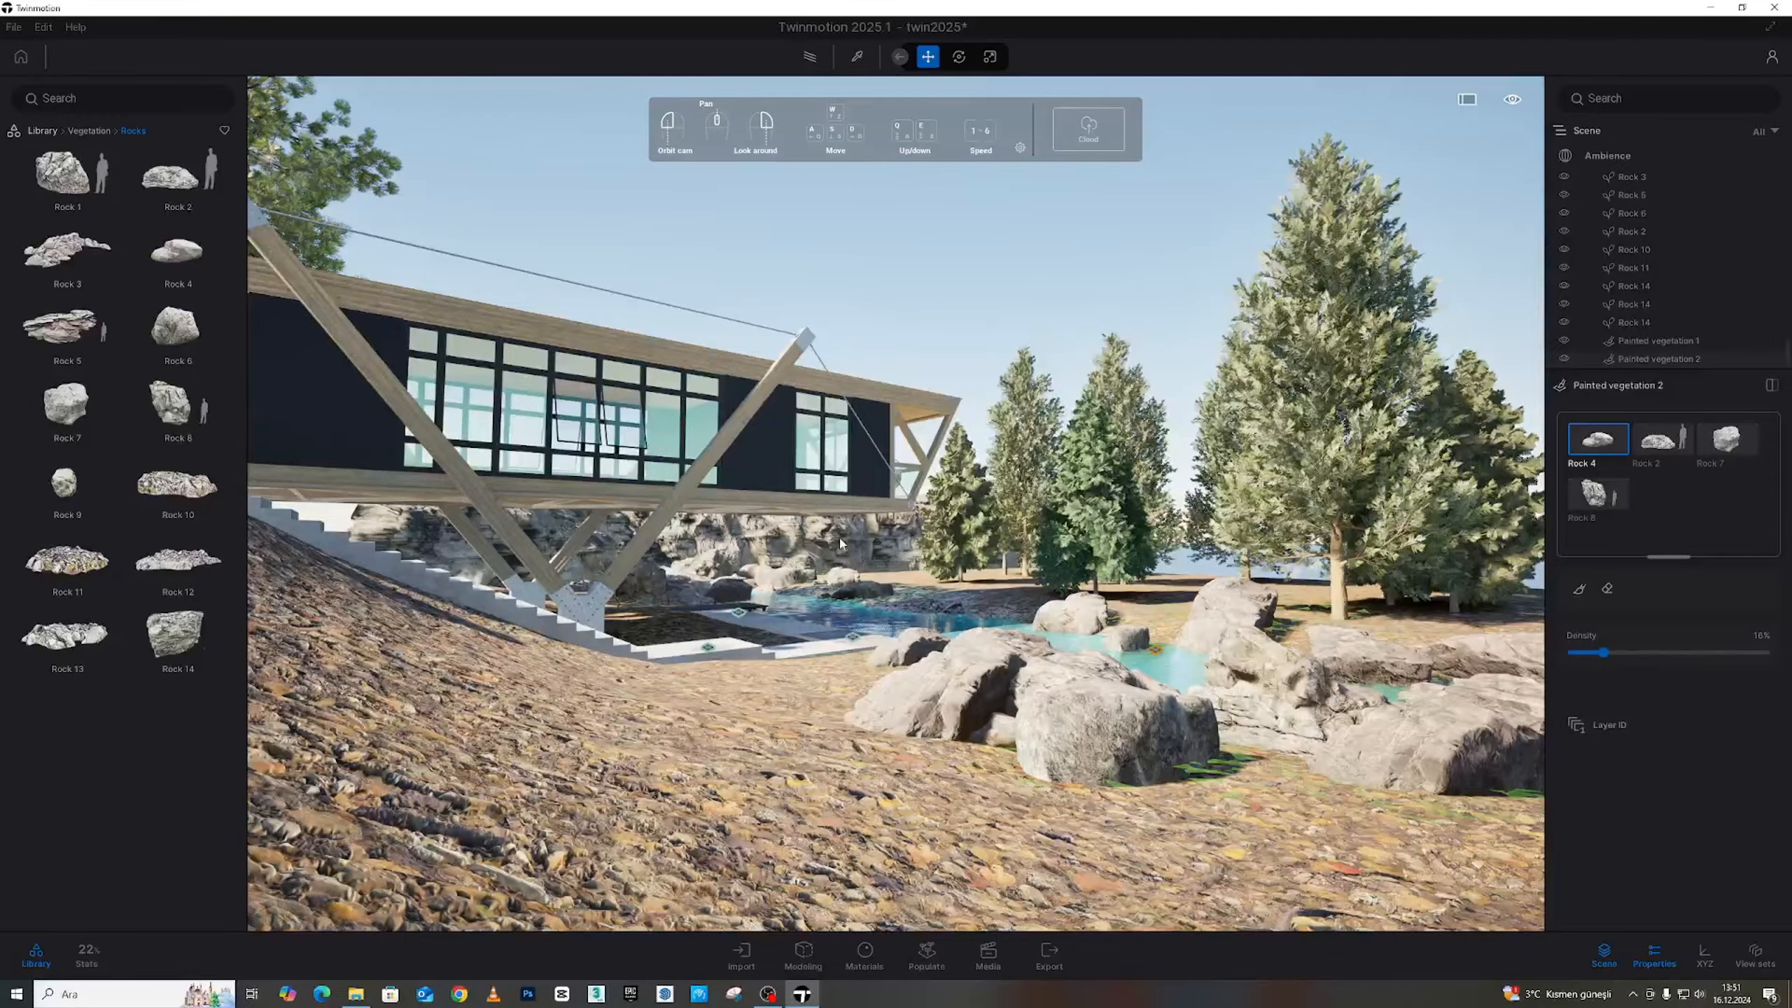
Pass through the trees, then back out and tilt down to a high view of house, stream and trees
{"action": "key", "text": "w"}
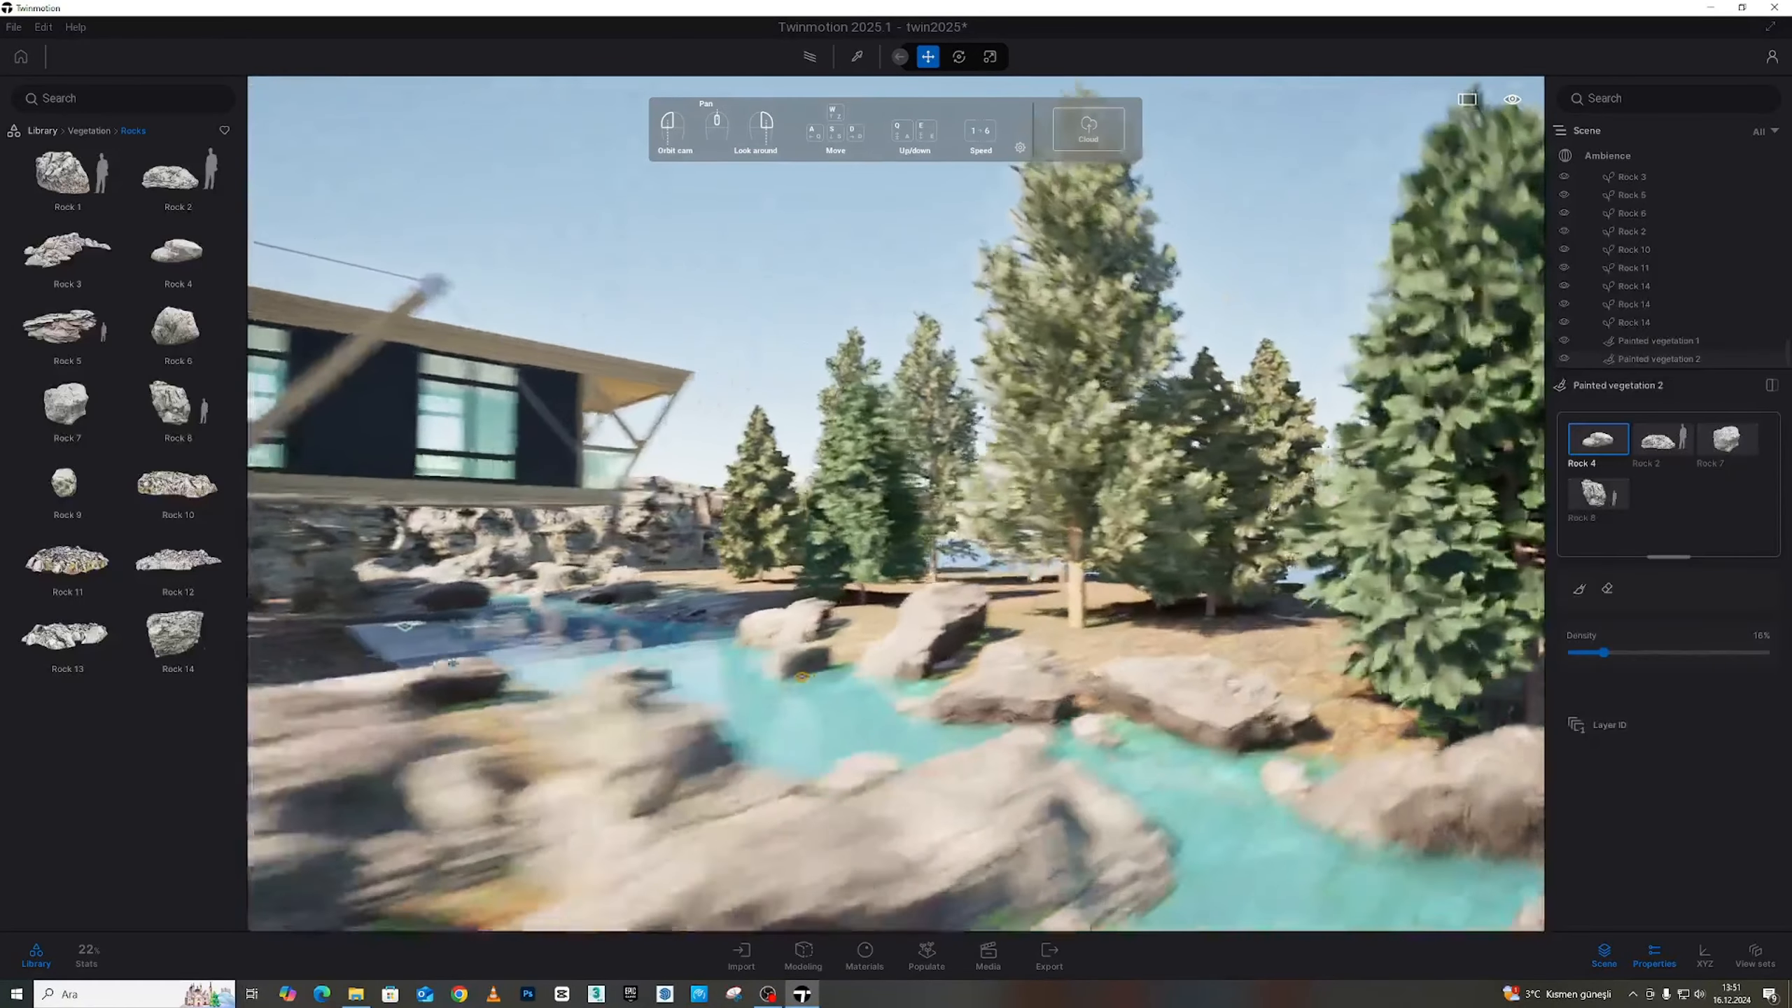
{"action": "key", "text": "a"}
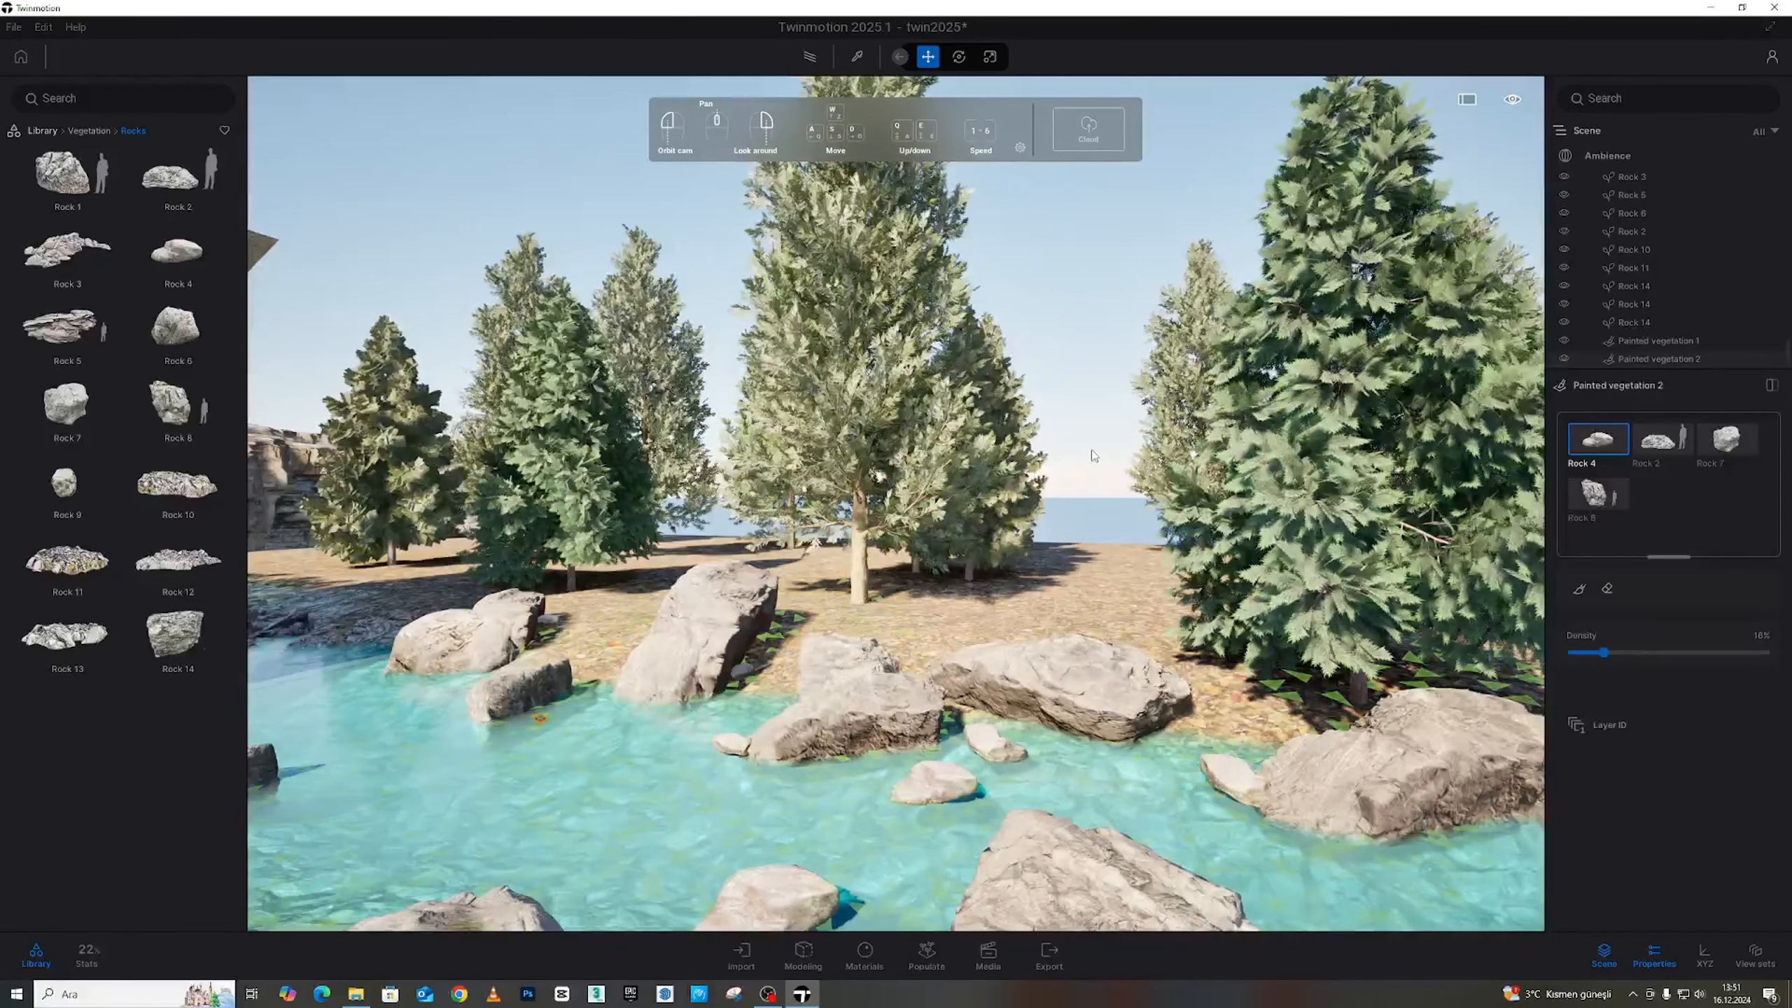
{"action": "key", "text": "d"}
{"action": "right_click_drag", "start_coordinate": [1049, 474], "coordinate": [910, 480]}
{"action": "key", "text": "w"}
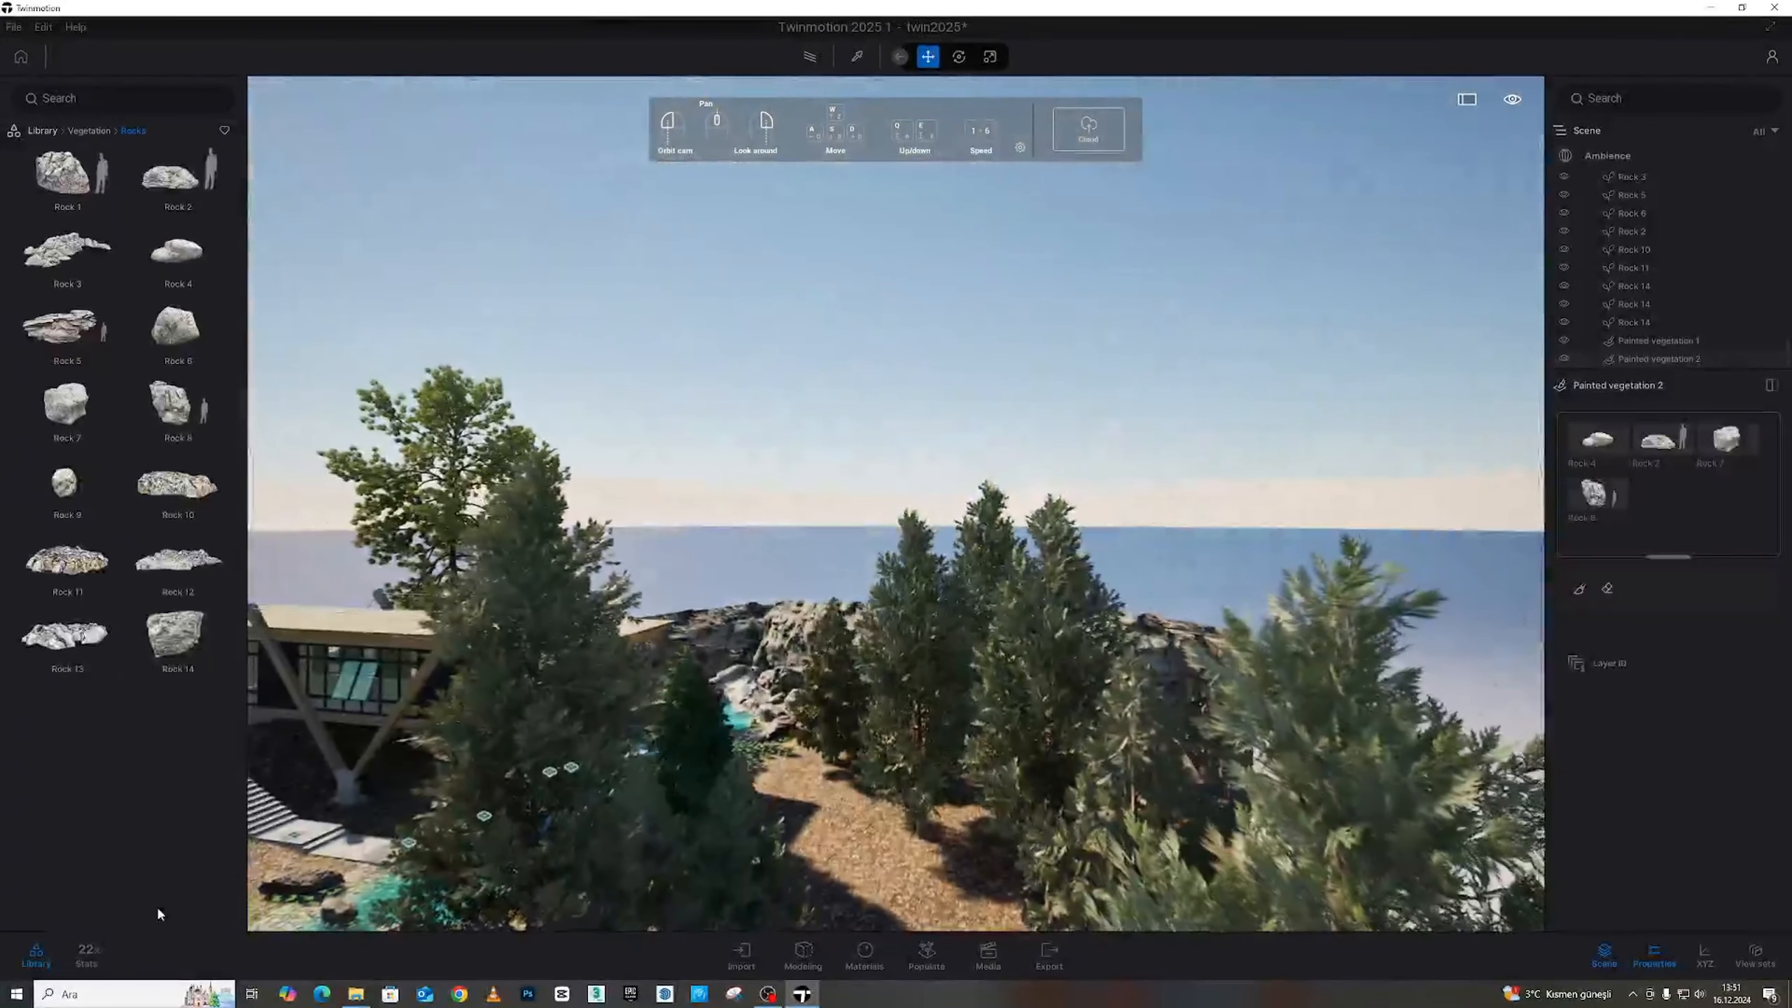
{"action": "key", "text": "s"}
{"action": "right_click_drag", "start_coordinate": [1001, 234], "coordinate": [1042, 547]}
{"action": "key", "text": "s"}
{"action": "key", "text": "w"}
{"action": "left_click_drag", "start_coordinate": [806, 474], "coordinate": [900, 441]}
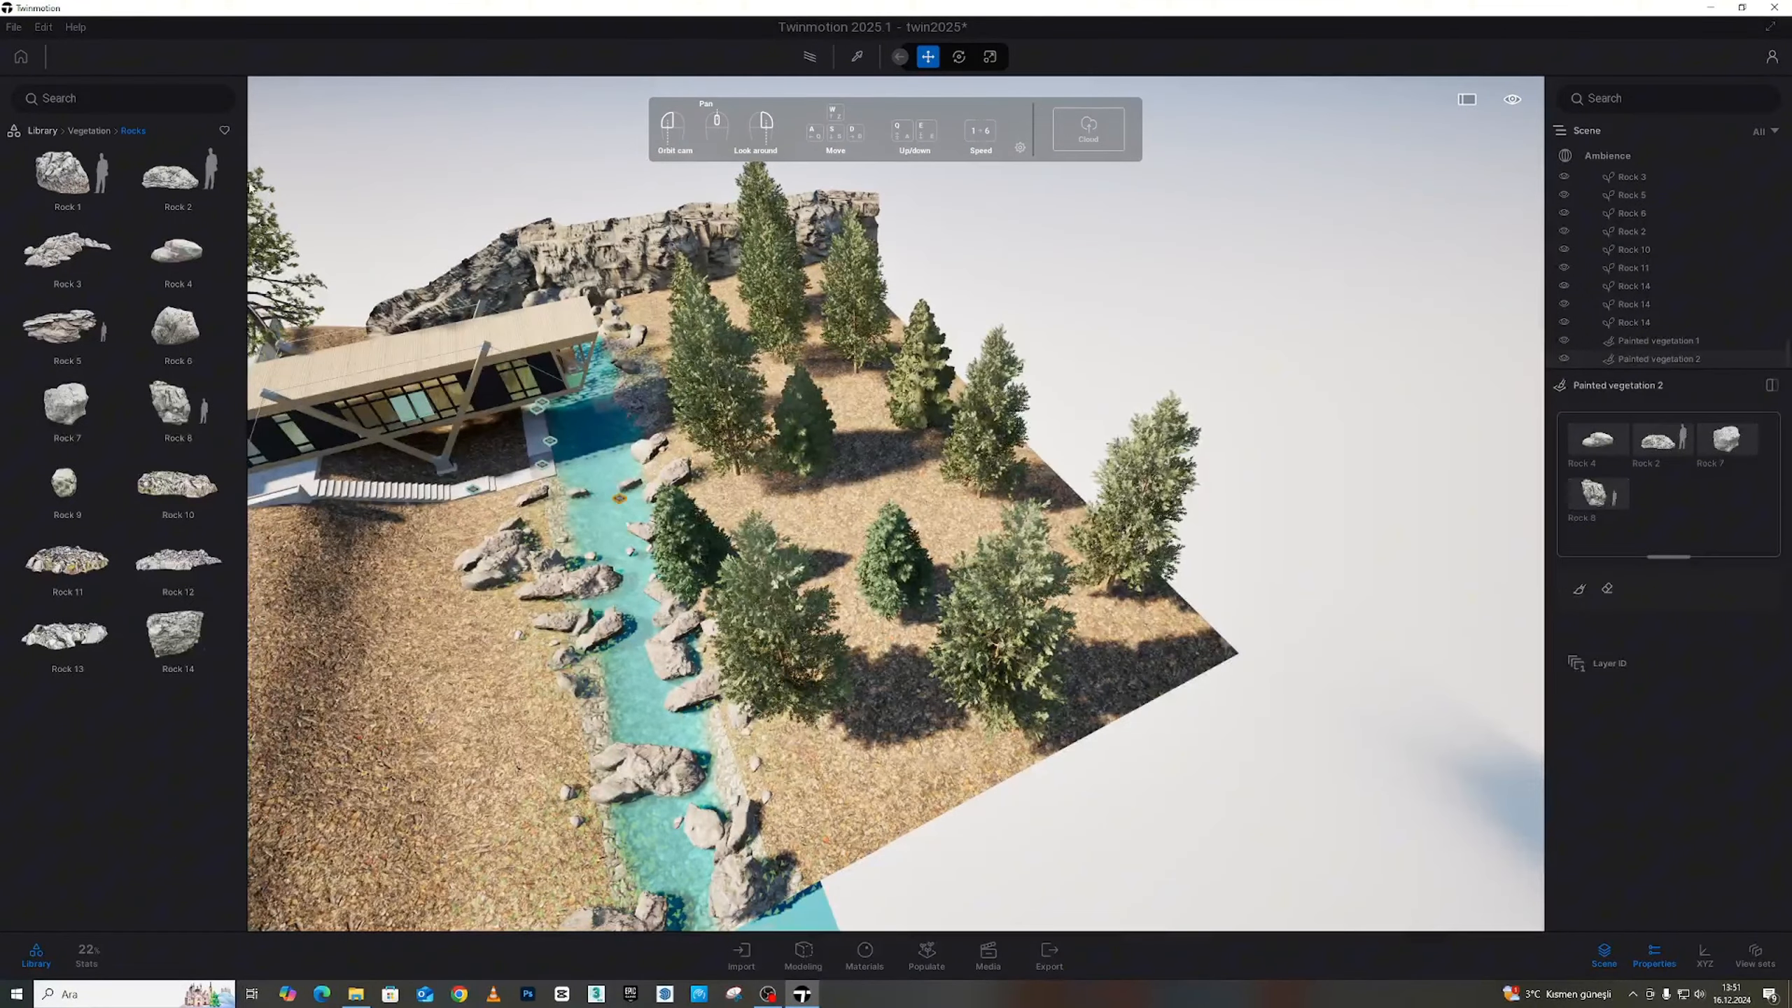
Browse the Detail grasses and Miscellaneous vegetation categories in the Library
{"action": "left_click", "coordinate": [85, 132]}
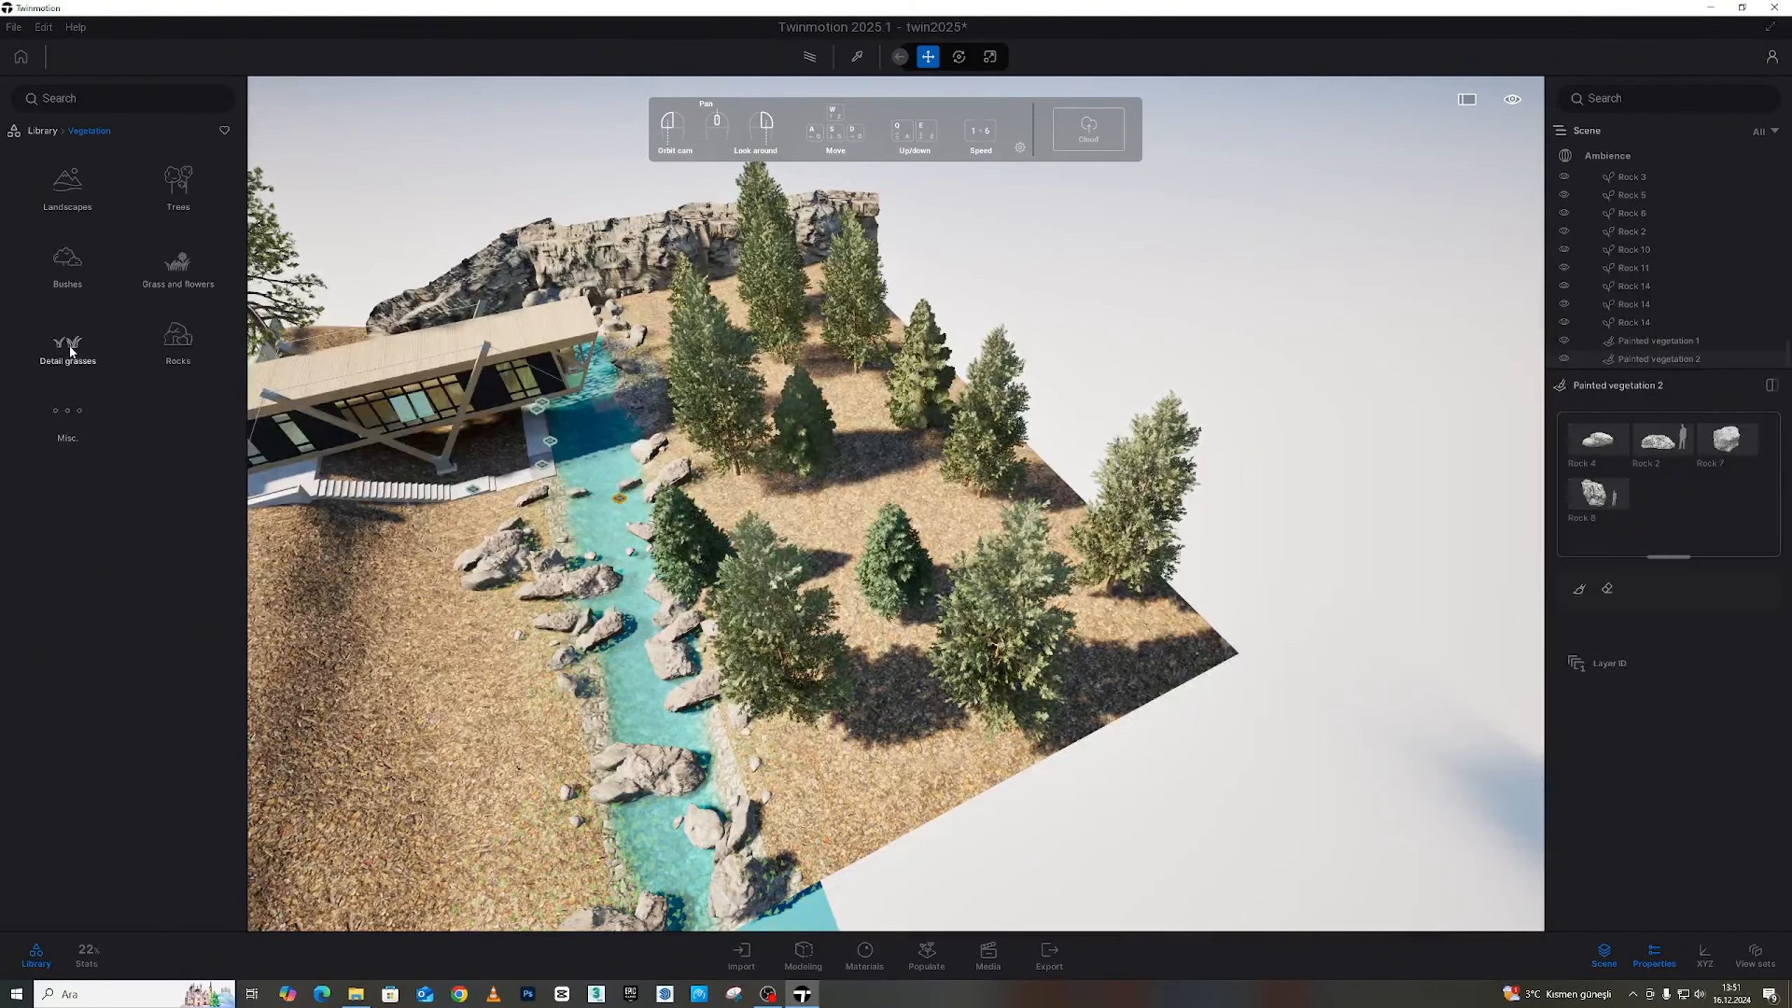
{"action": "left_click", "coordinate": [70, 350]}
{"action": "left_click", "coordinate": [99, 133]}
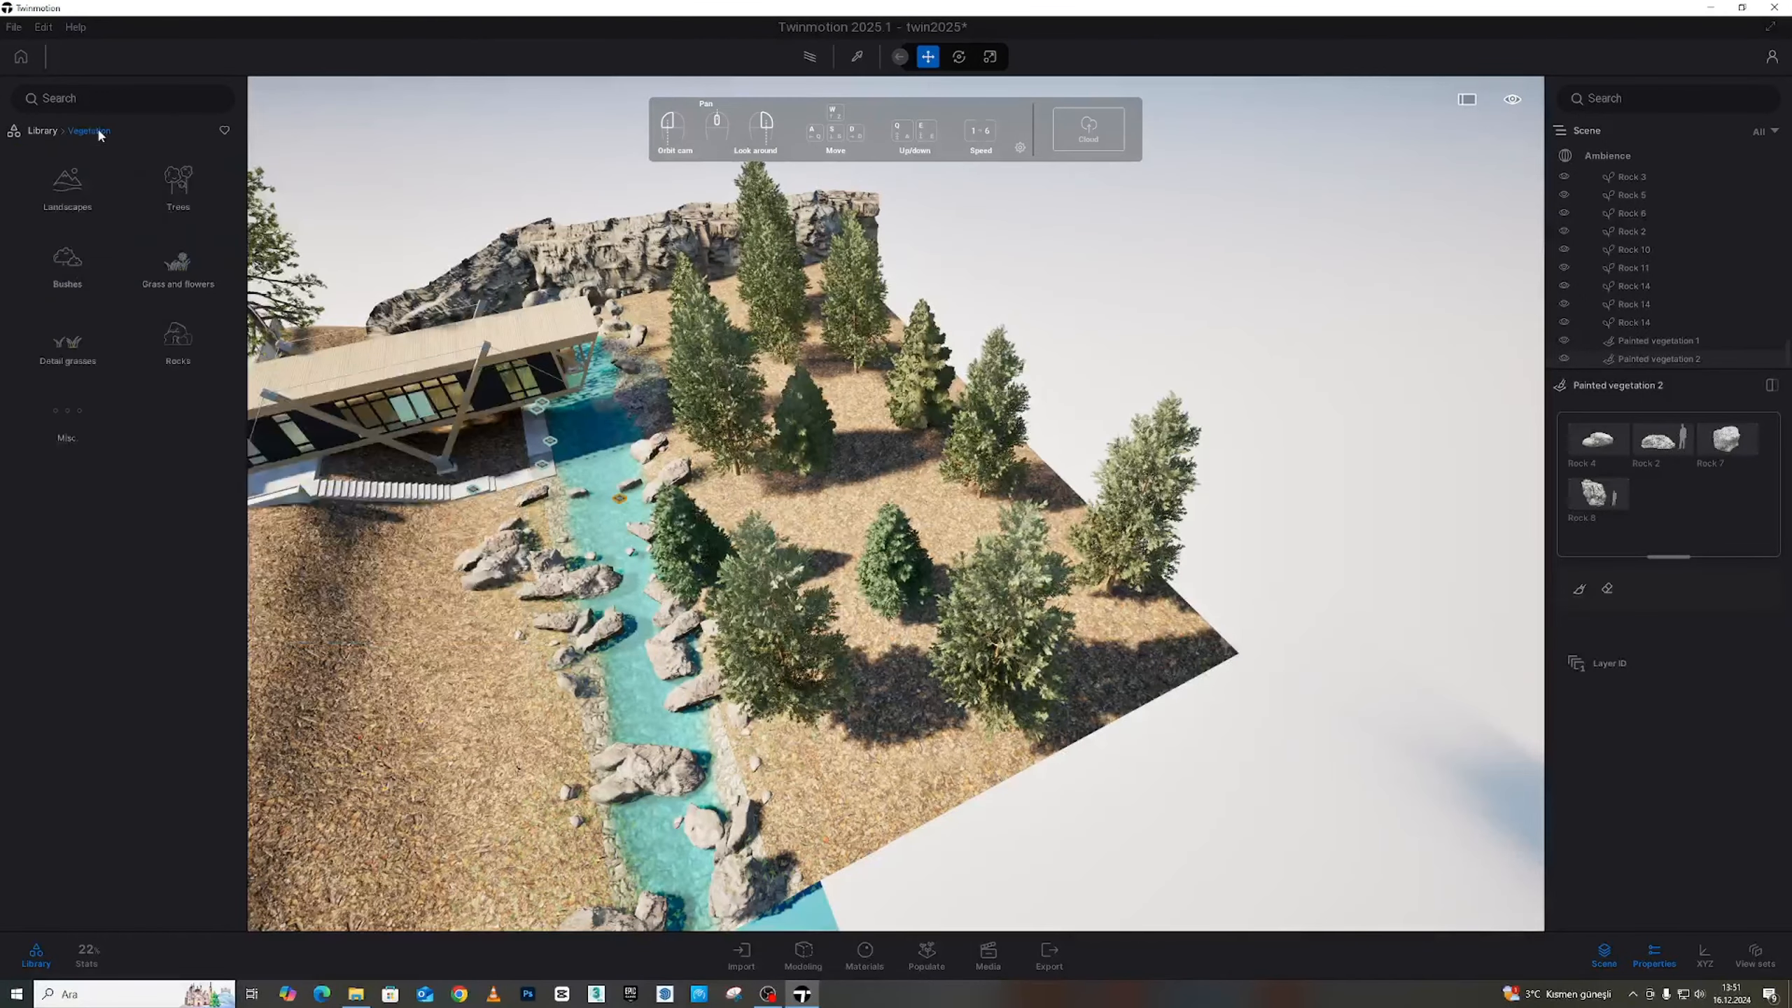
{"action": "left_click", "coordinate": [78, 408]}
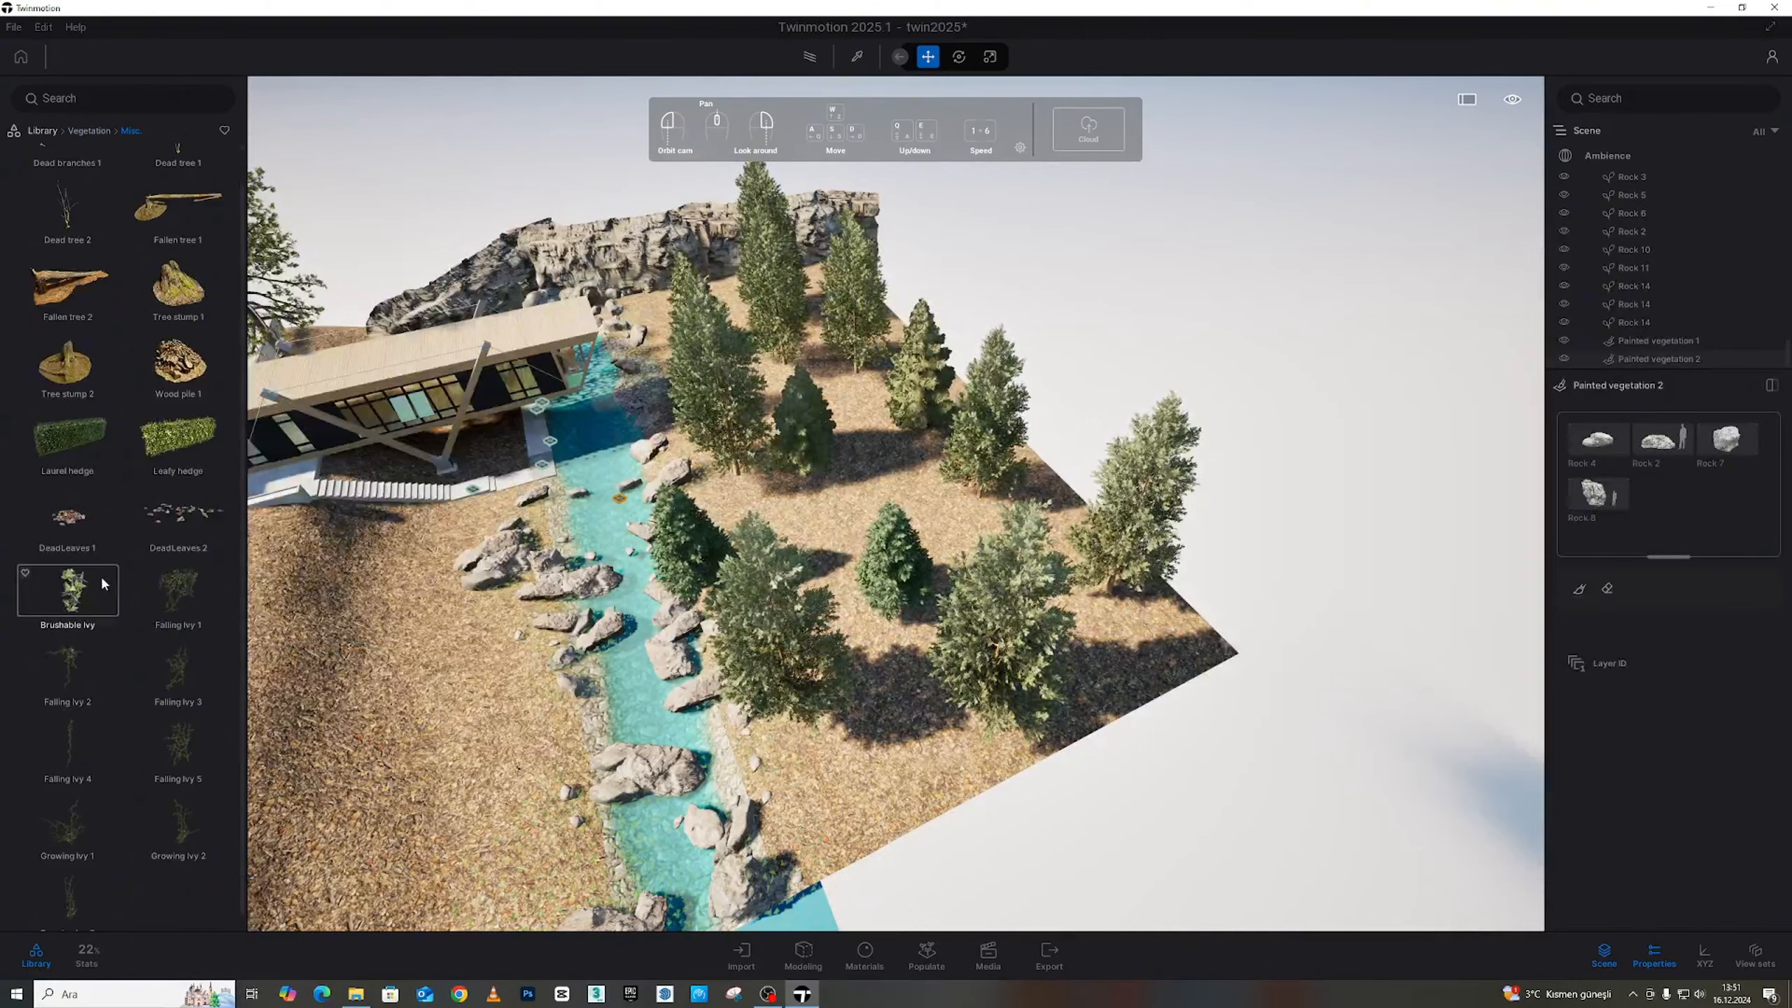
Open the Bushes vegetation collection and bring up the Populate painting panel
{"action": "left_click", "coordinate": [90, 131]}
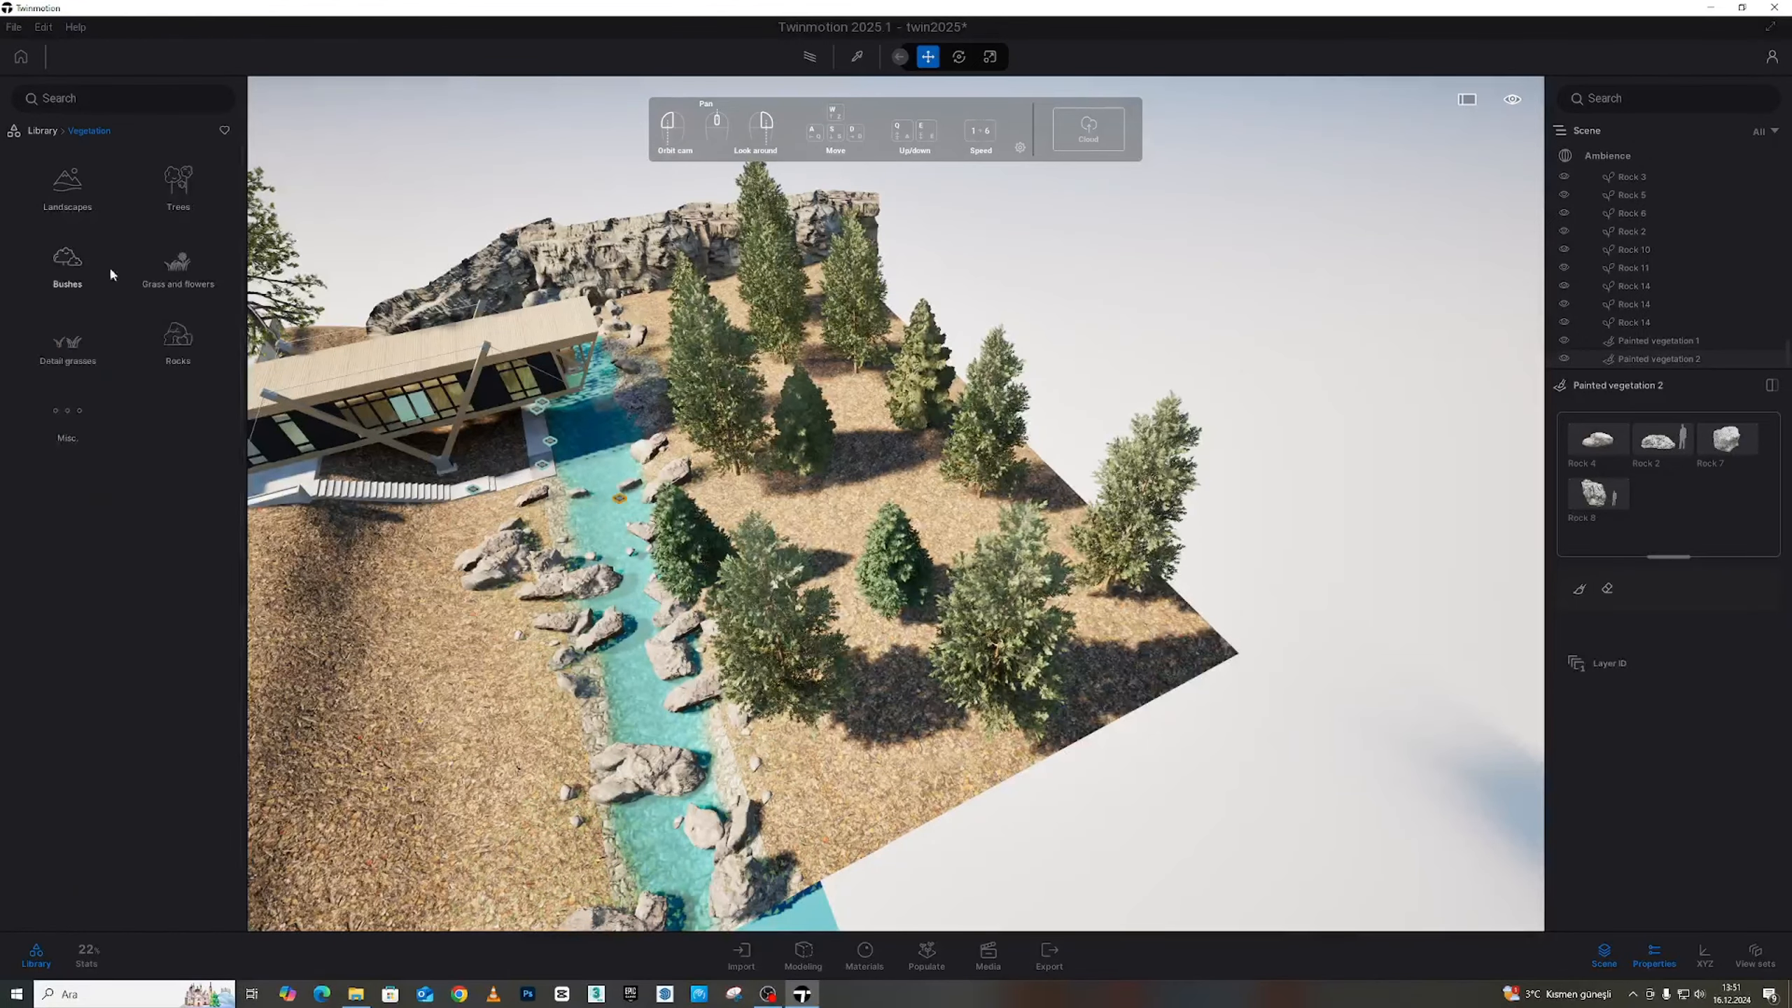
{"action": "left_click", "coordinate": [59, 262]}
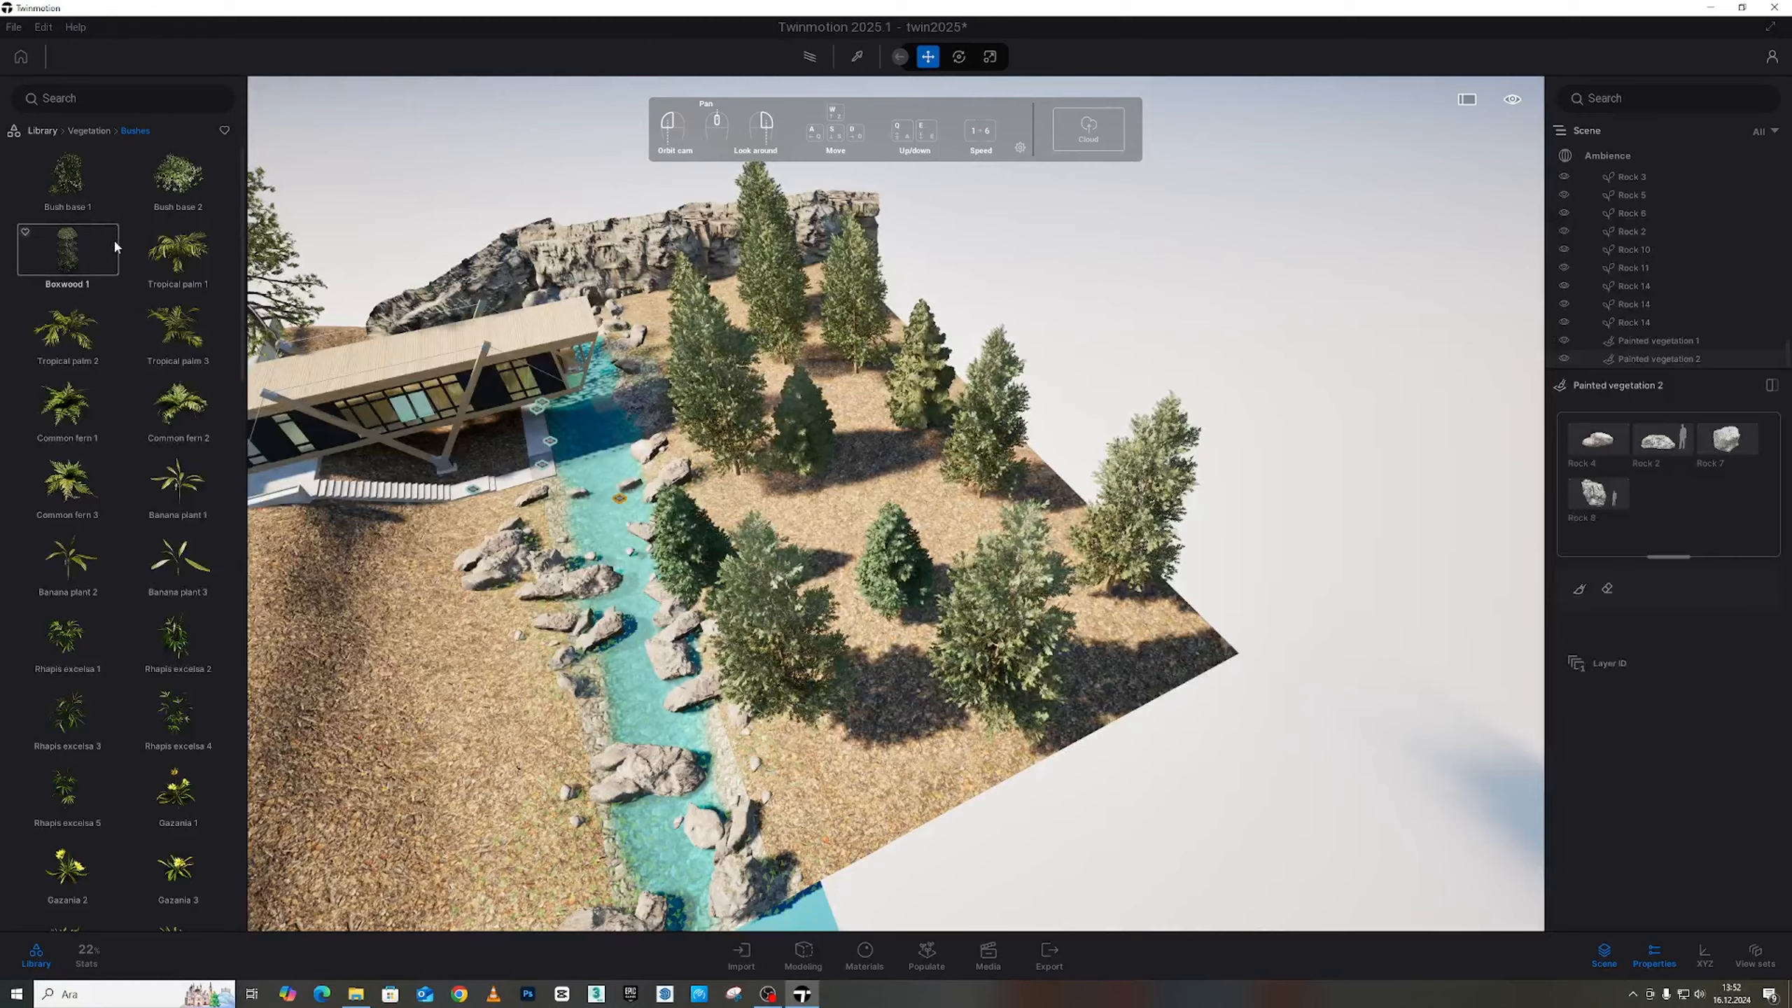
{"action": "scroll", "coordinate": [161, 505], "scroll_direction": "down", "scroll_amount": 5}
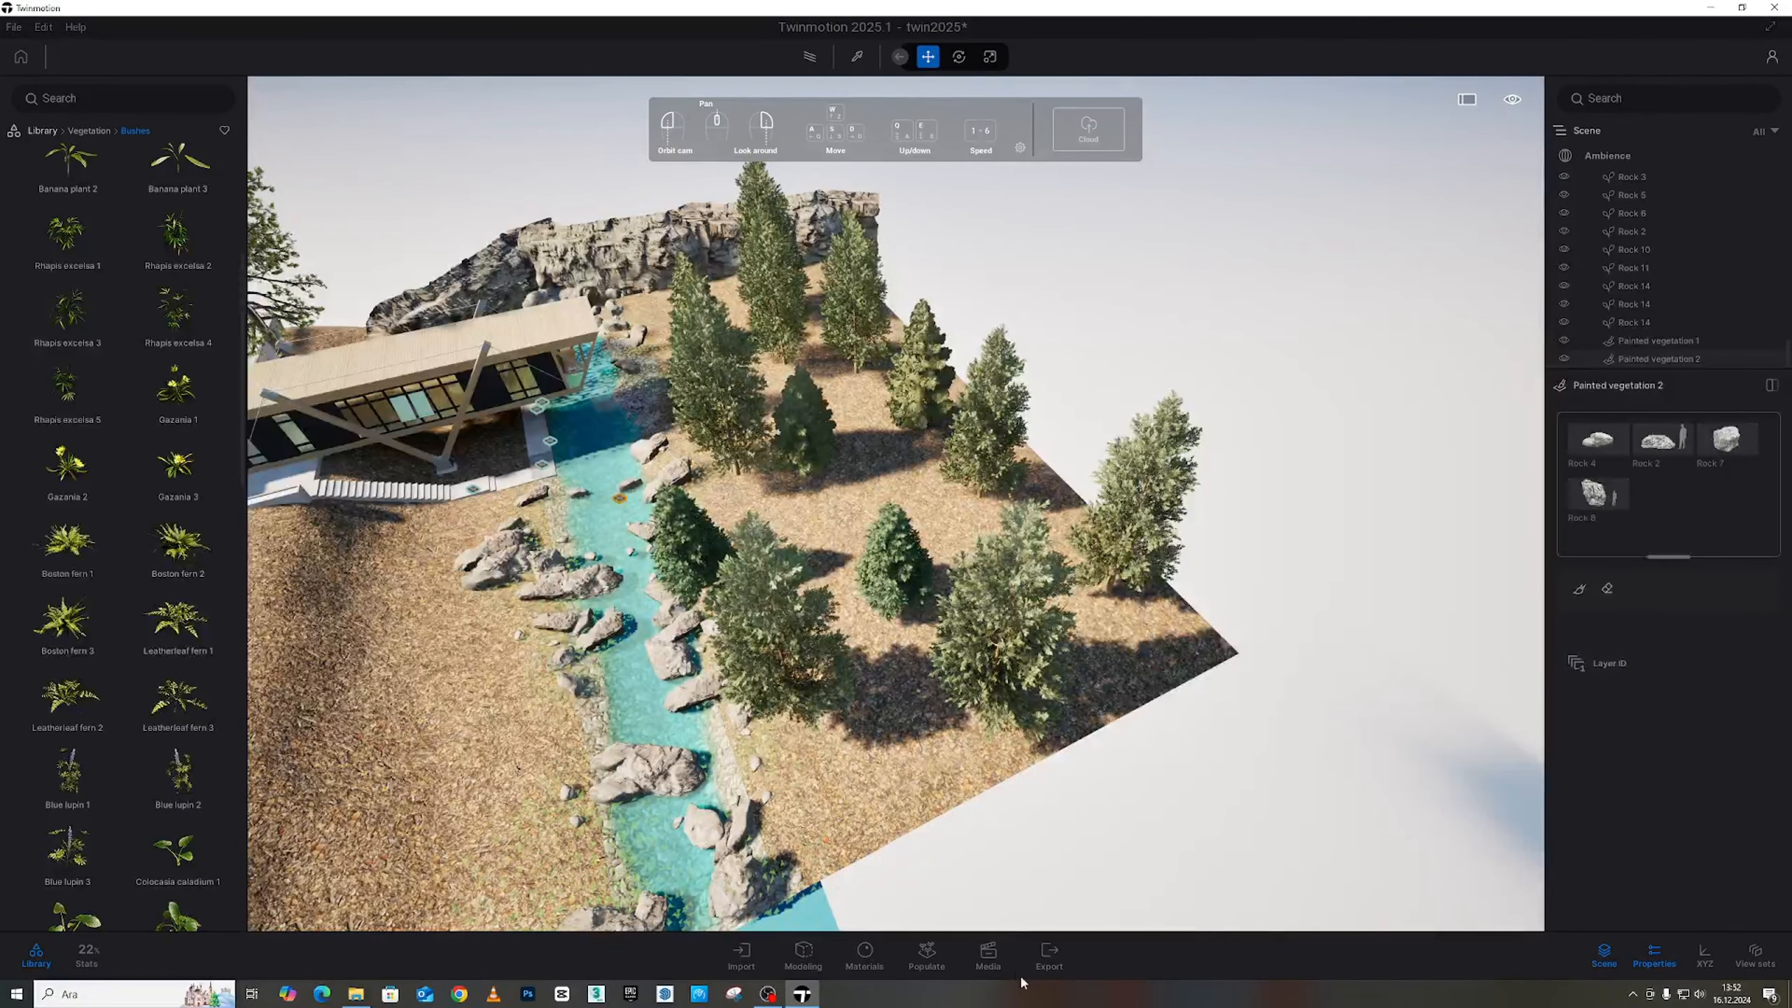
{"action": "left_click", "coordinate": [934, 959]}
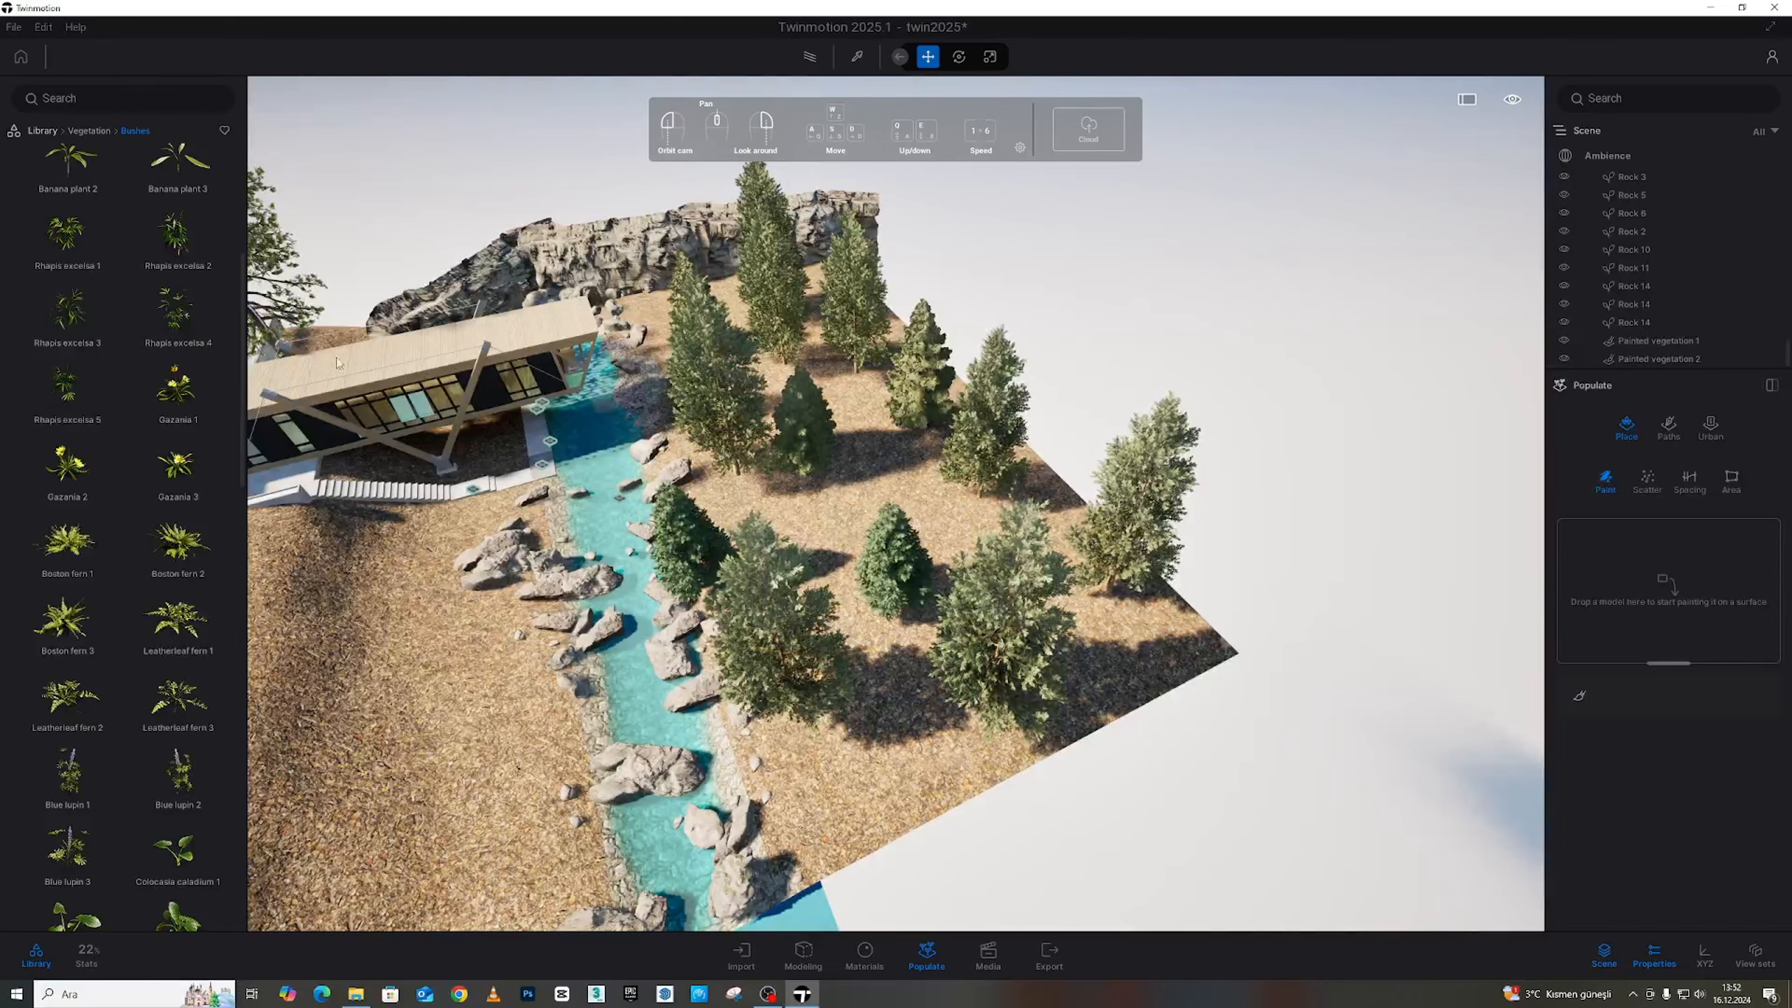
Add Bush base 2, Leatherleaf fern 1 and Boston ferns to the Populate paint slots
{"action": "scroll", "coordinate": [177, 352], "scroll_direction": "up", "scroll_amount": 5}
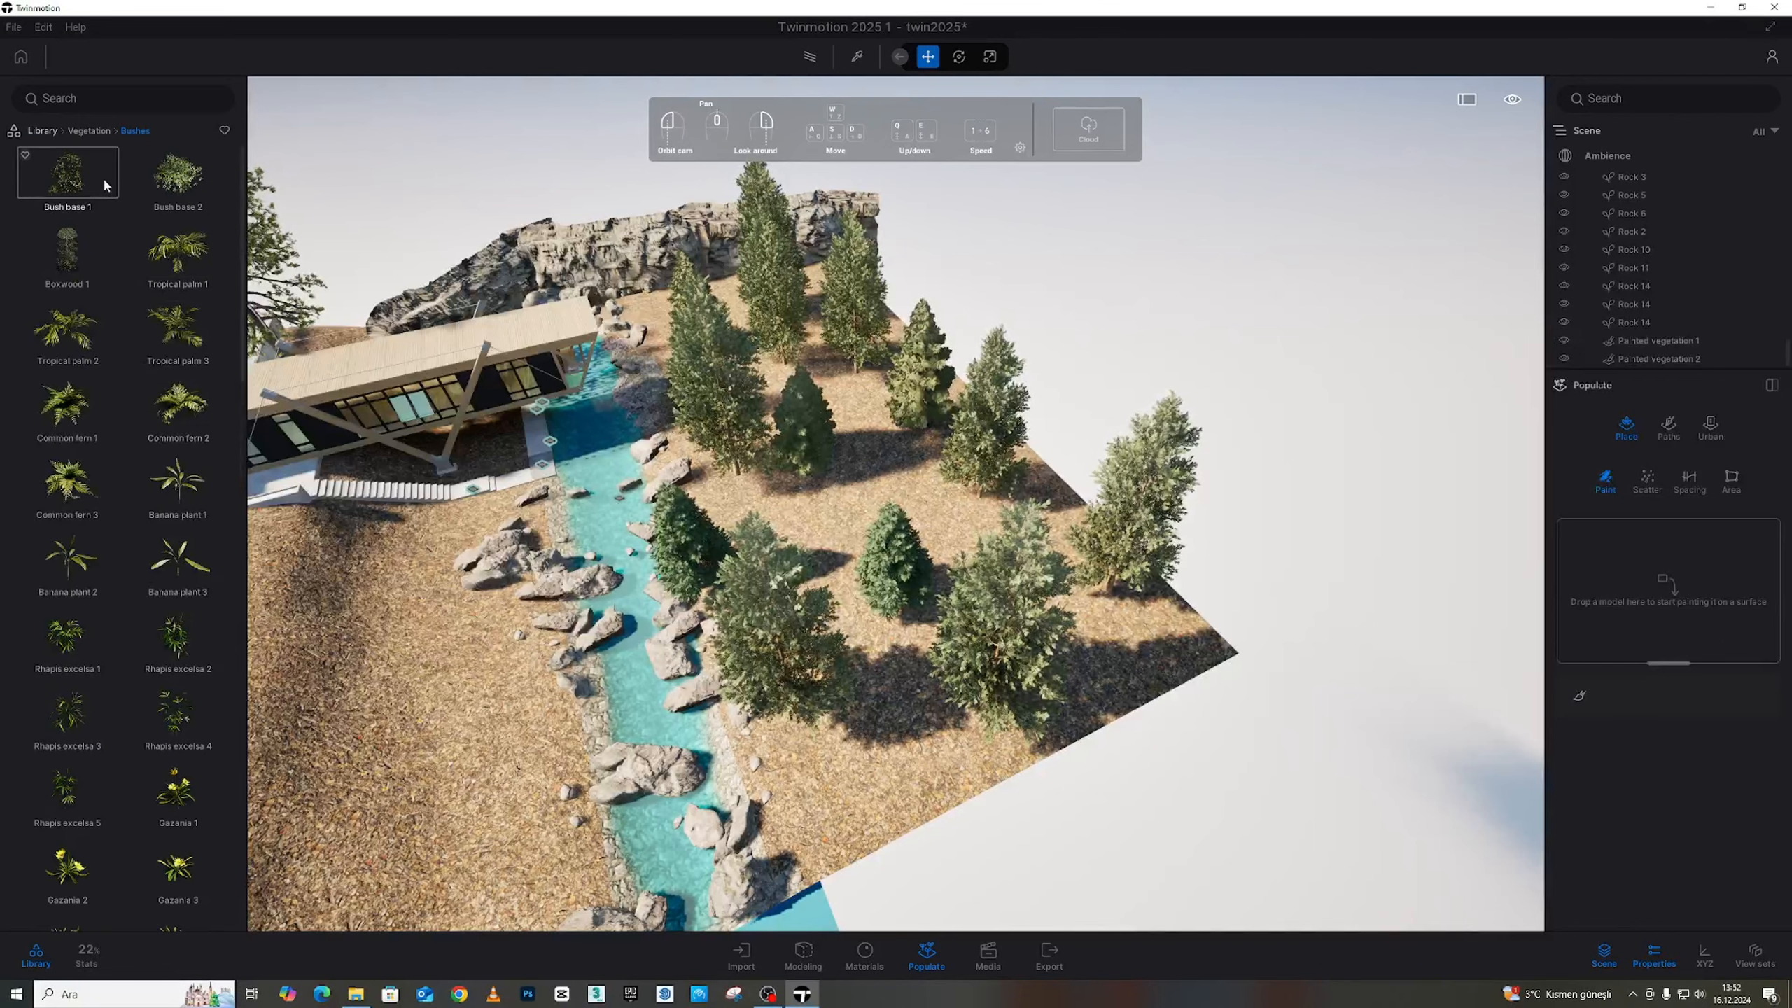
{"action": "mouse_move", "coordinate": [1465, 635]}
{"action": "left_mouse_down"}
{"action": "mouse_move", "coordinate": [1598, 591]}
{"action": "mouse_move", "coordinate": [1616, 605]}
{"action": "left_mouse_up"}
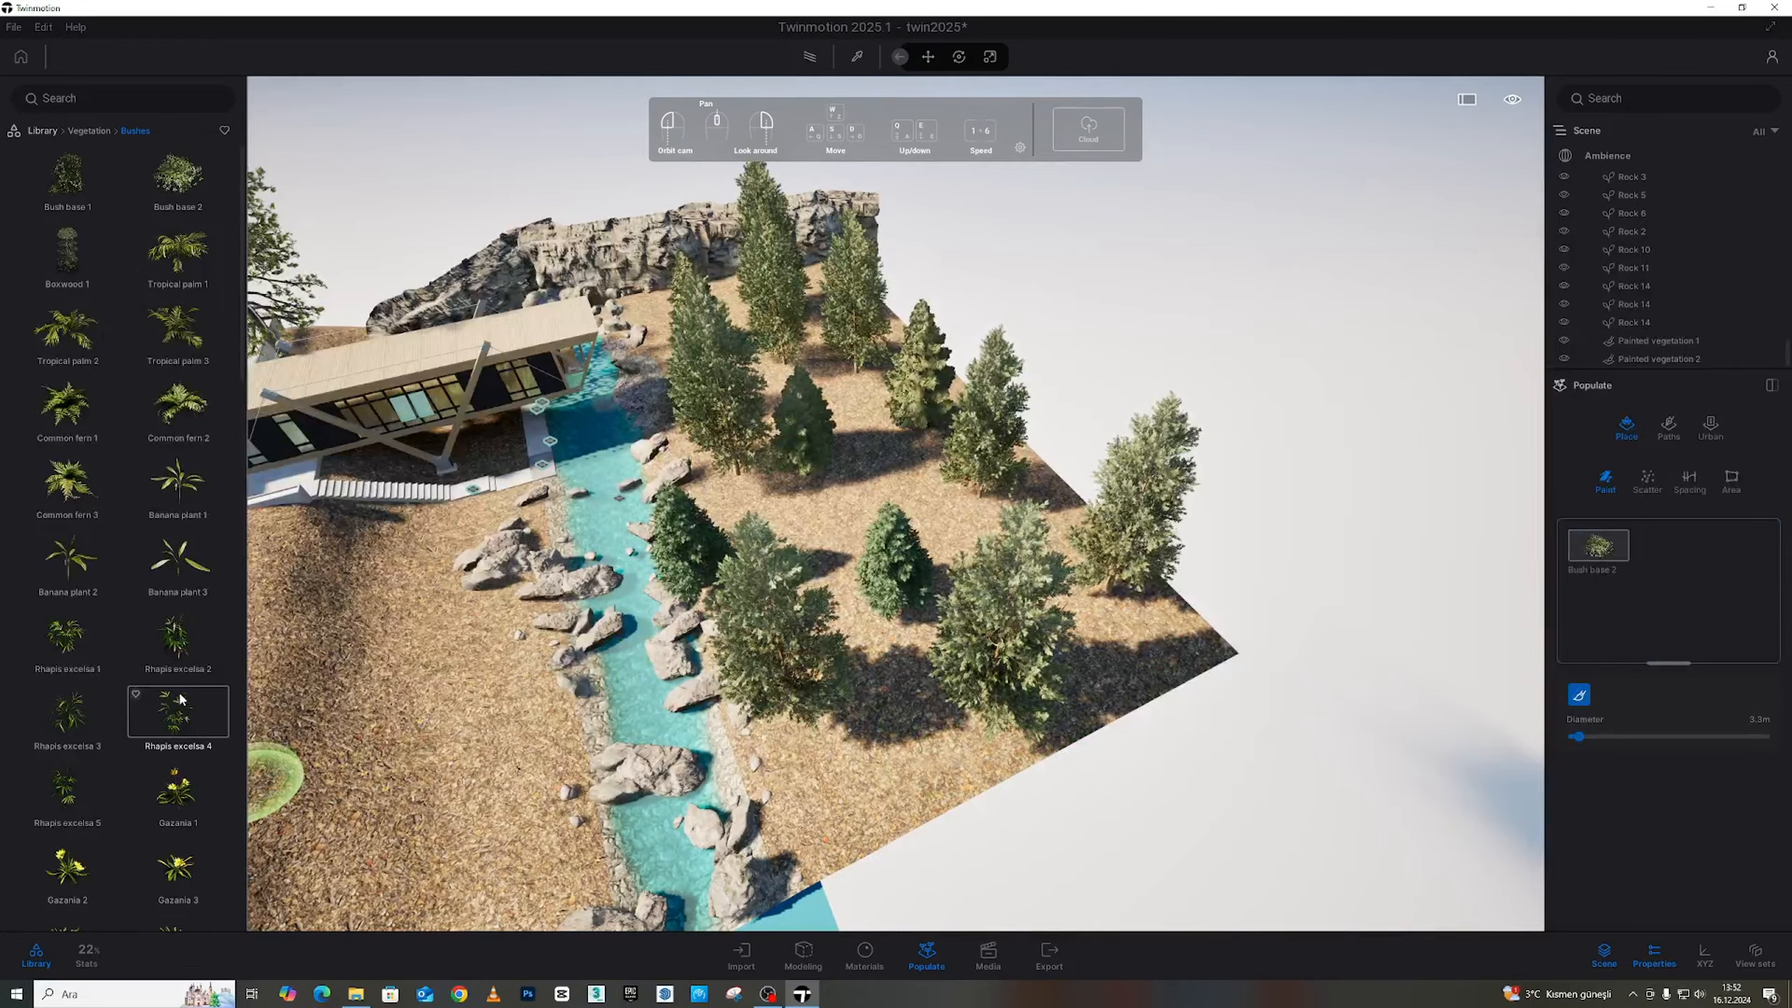
{"action": "scroll", "coordinate": [182, 699], "scroll_direction": "down", "scroll_amount": 5}
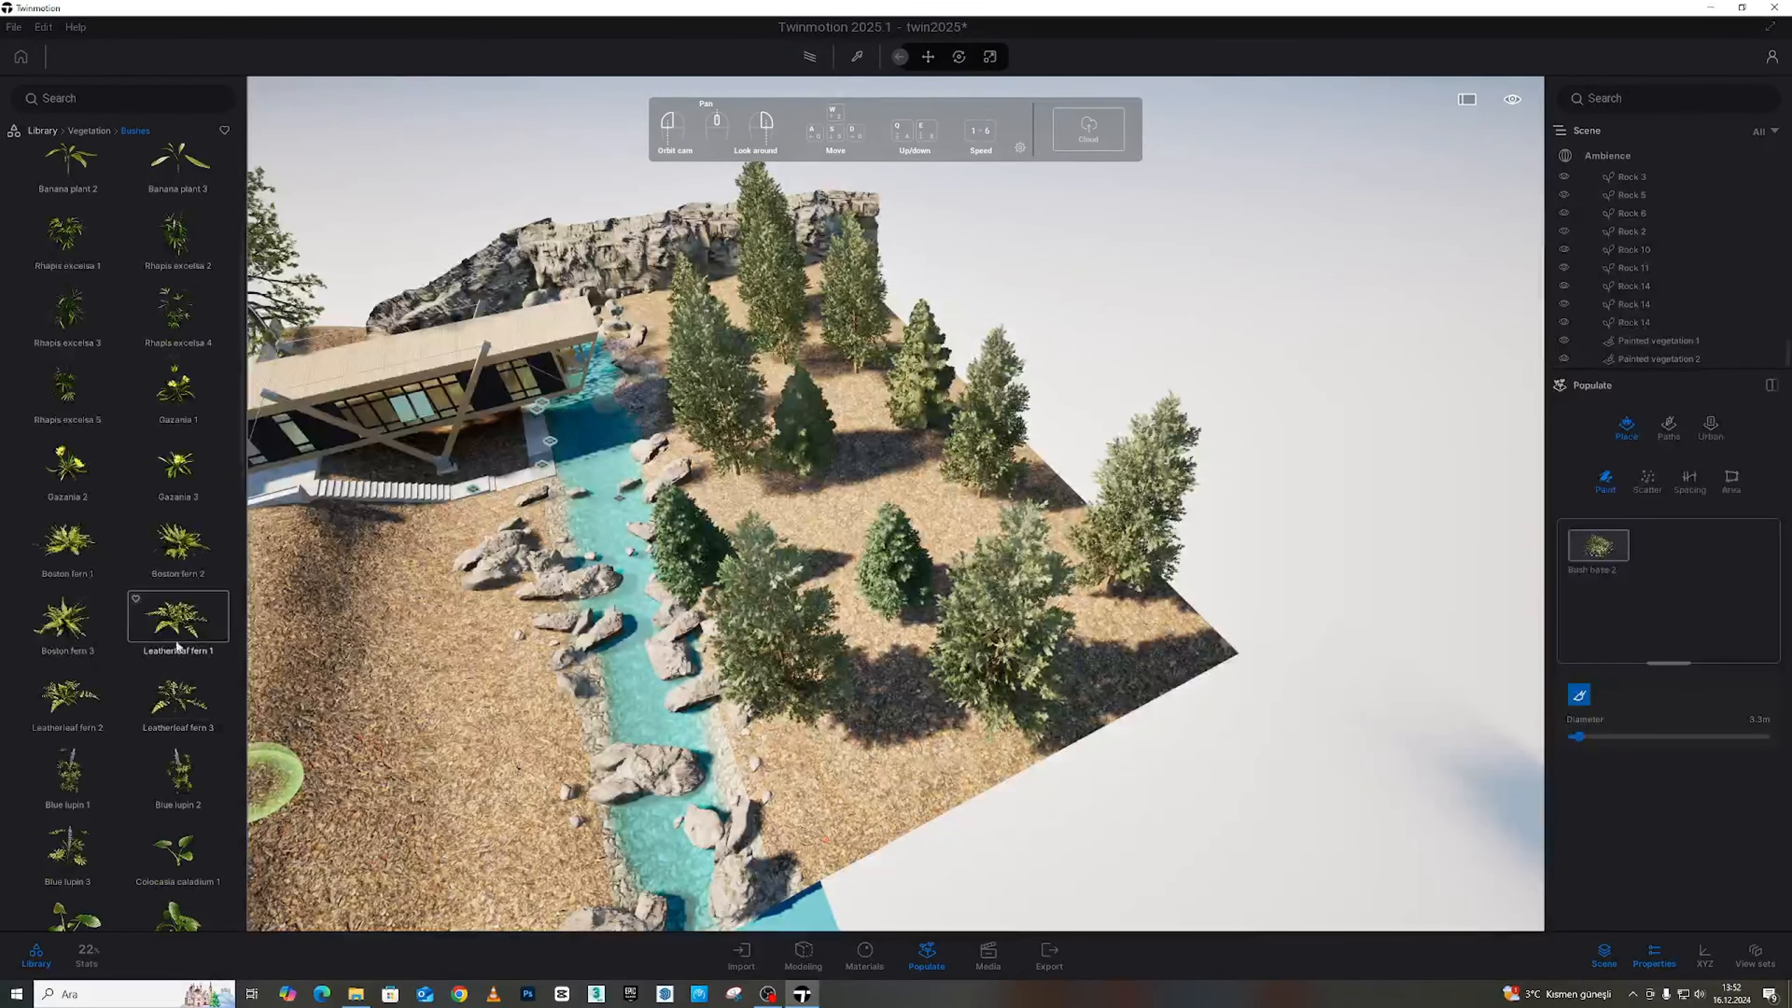
{"action": "mouse_move", "coordinate": [177, 646]}
{"action": "left_mouse_down"}
{"action": "mouse_move", "coordinate": [1380, 752]}
{"action": "mouse_move", "coordinate": [1622, 627]}
{"action": "left_mouse_up"}
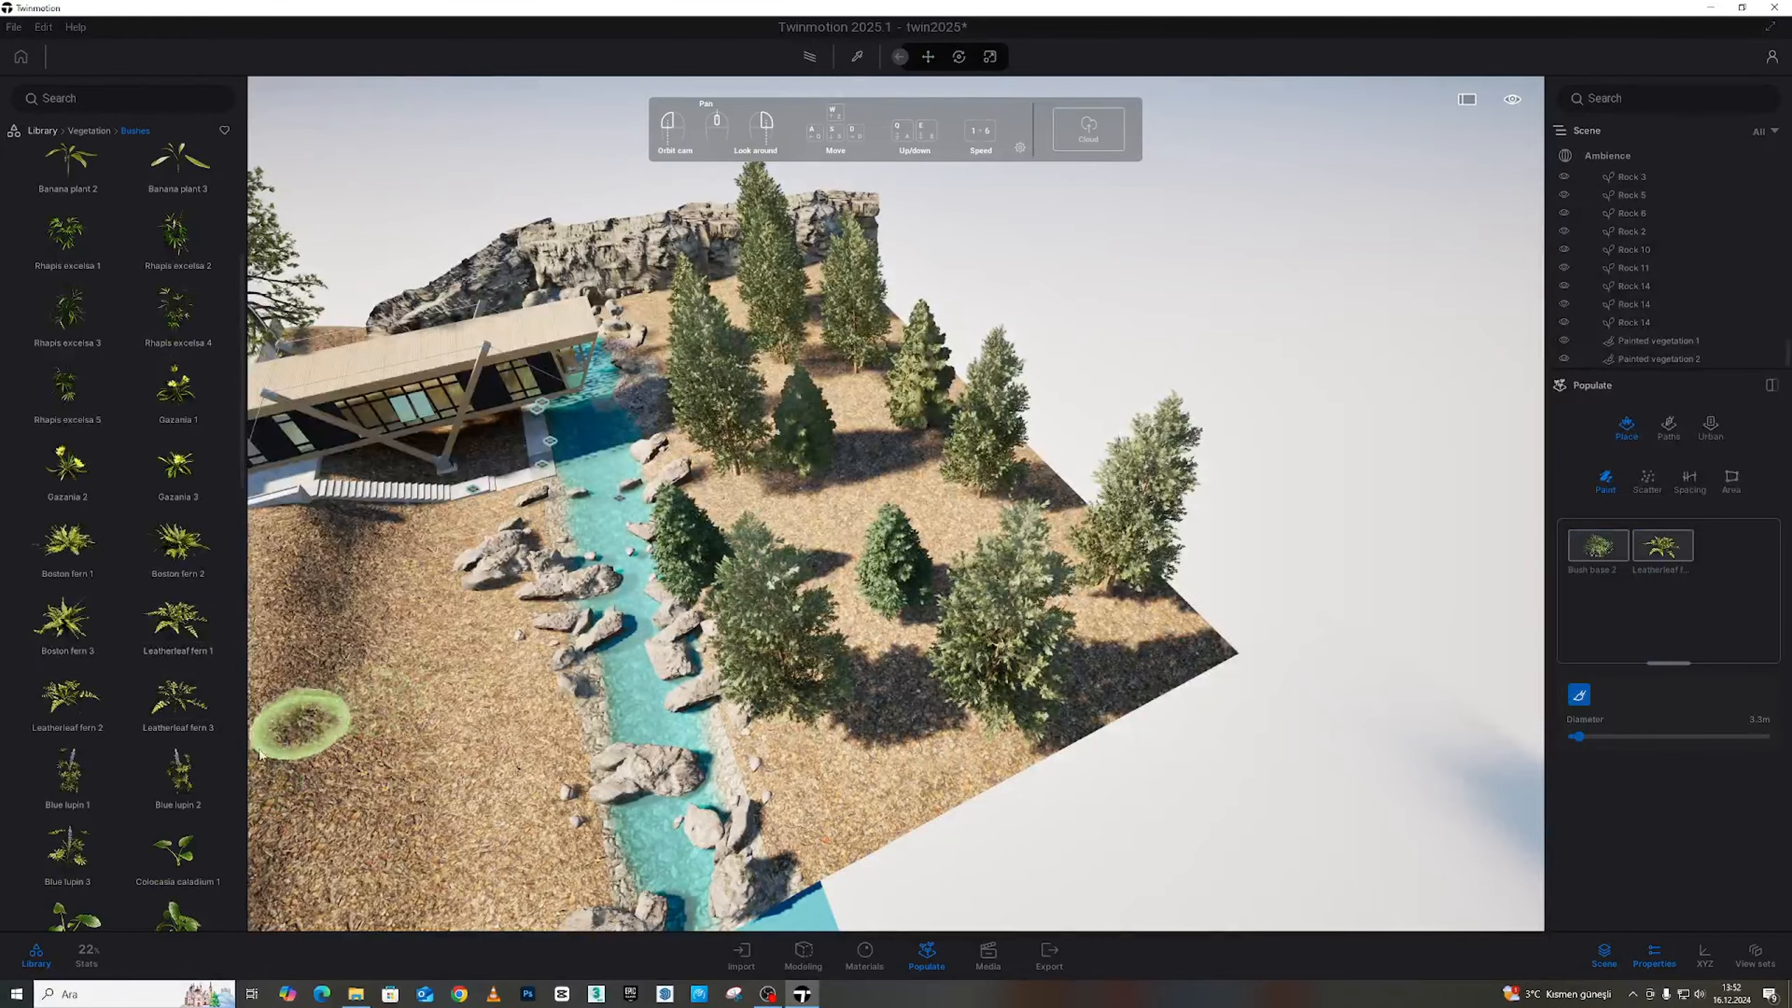
{"action": "mouse_move", "coordinate": [74, 643]}
{"action": "left_mouse_down"}
{"action": "mouse_move", "coordinate": [846, 671]}
{"action": "mouse_move", "coordinate": [1685, 646]}
{"action": "left_mouse_up"}
{"action": "mouse_move", "coordinate": [85, 579]}
{"action": "left_mouse_down"}
{"action": "mouse_move", "coordinate": [1639, 620]}
{"action": "mouse_move", "coordinate": [1622, 614]}
{"action": "left_mouse_up"}
Add Reed grass 3, Reed grass 2 and RosaCanina 1 to the paint set
{"action": "scroll", "coordinate": [147, 748], "scroll_direction": "down", "scroll_amount": 1}
{"action": "scroll", "coordinate": [147, 750], "scroll_direction": "down", "scroll_amount": 6}
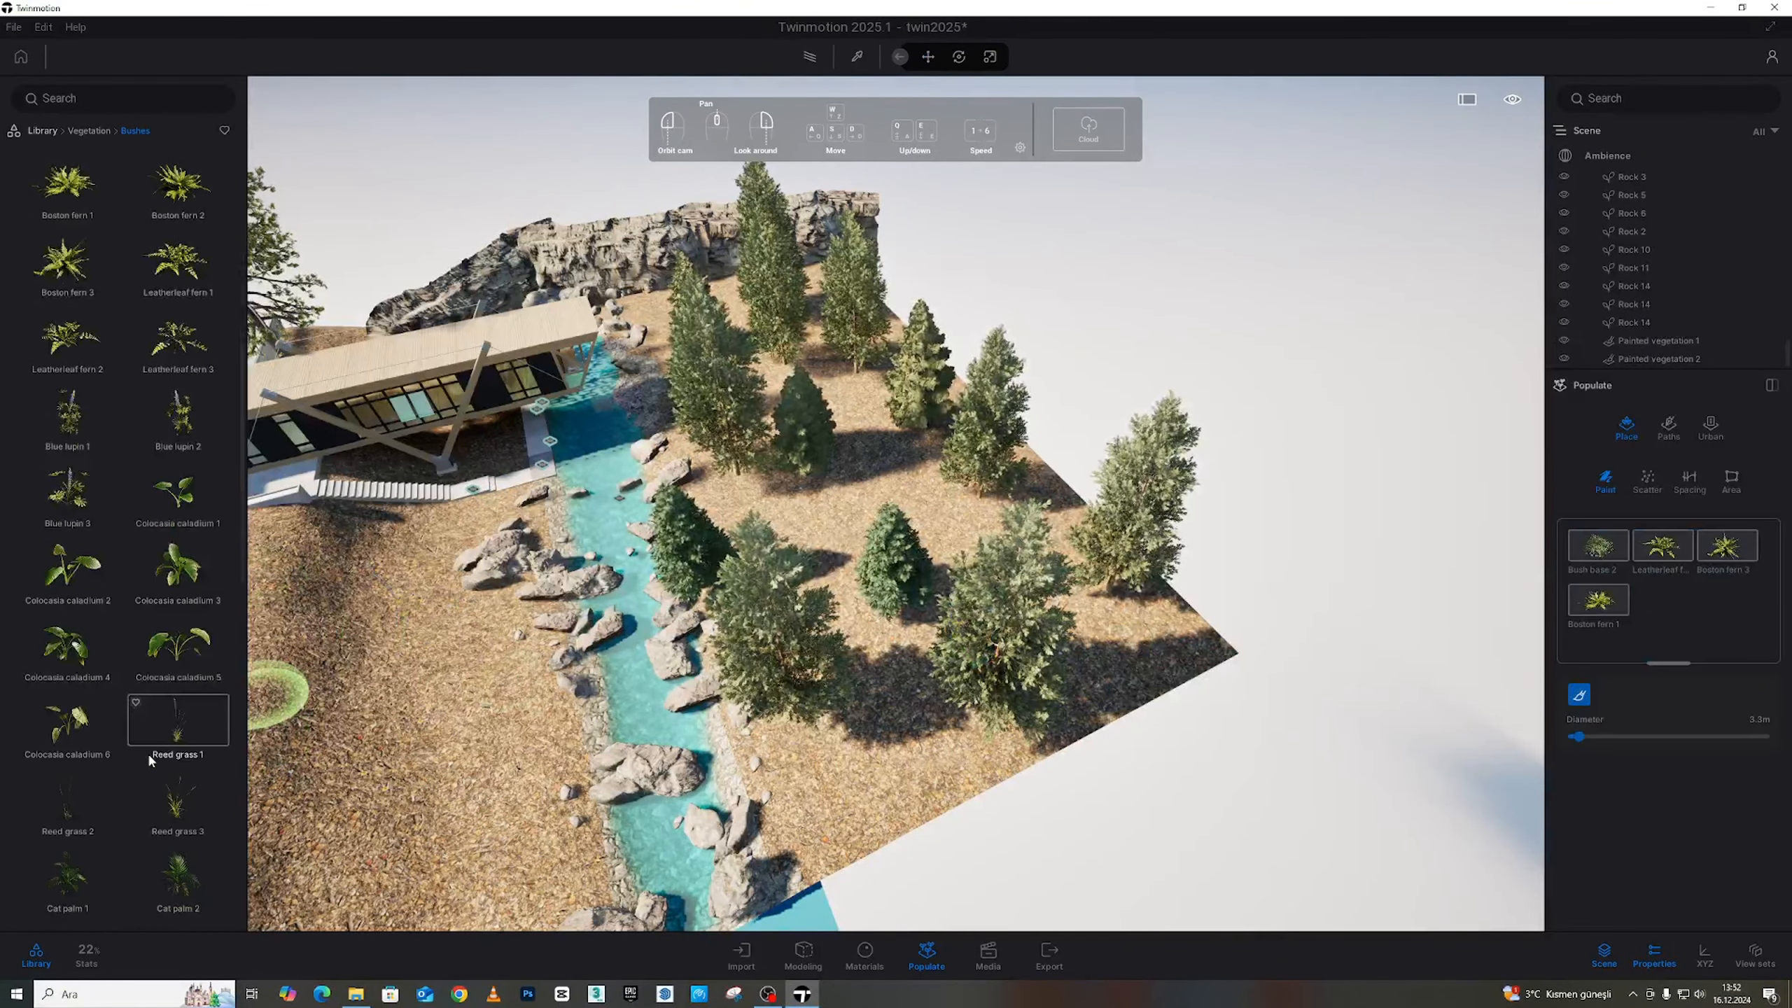
{"action": "scroll", "coordinate": [169, 670], "scroll_direction": "down", "scroll_amount": 1}
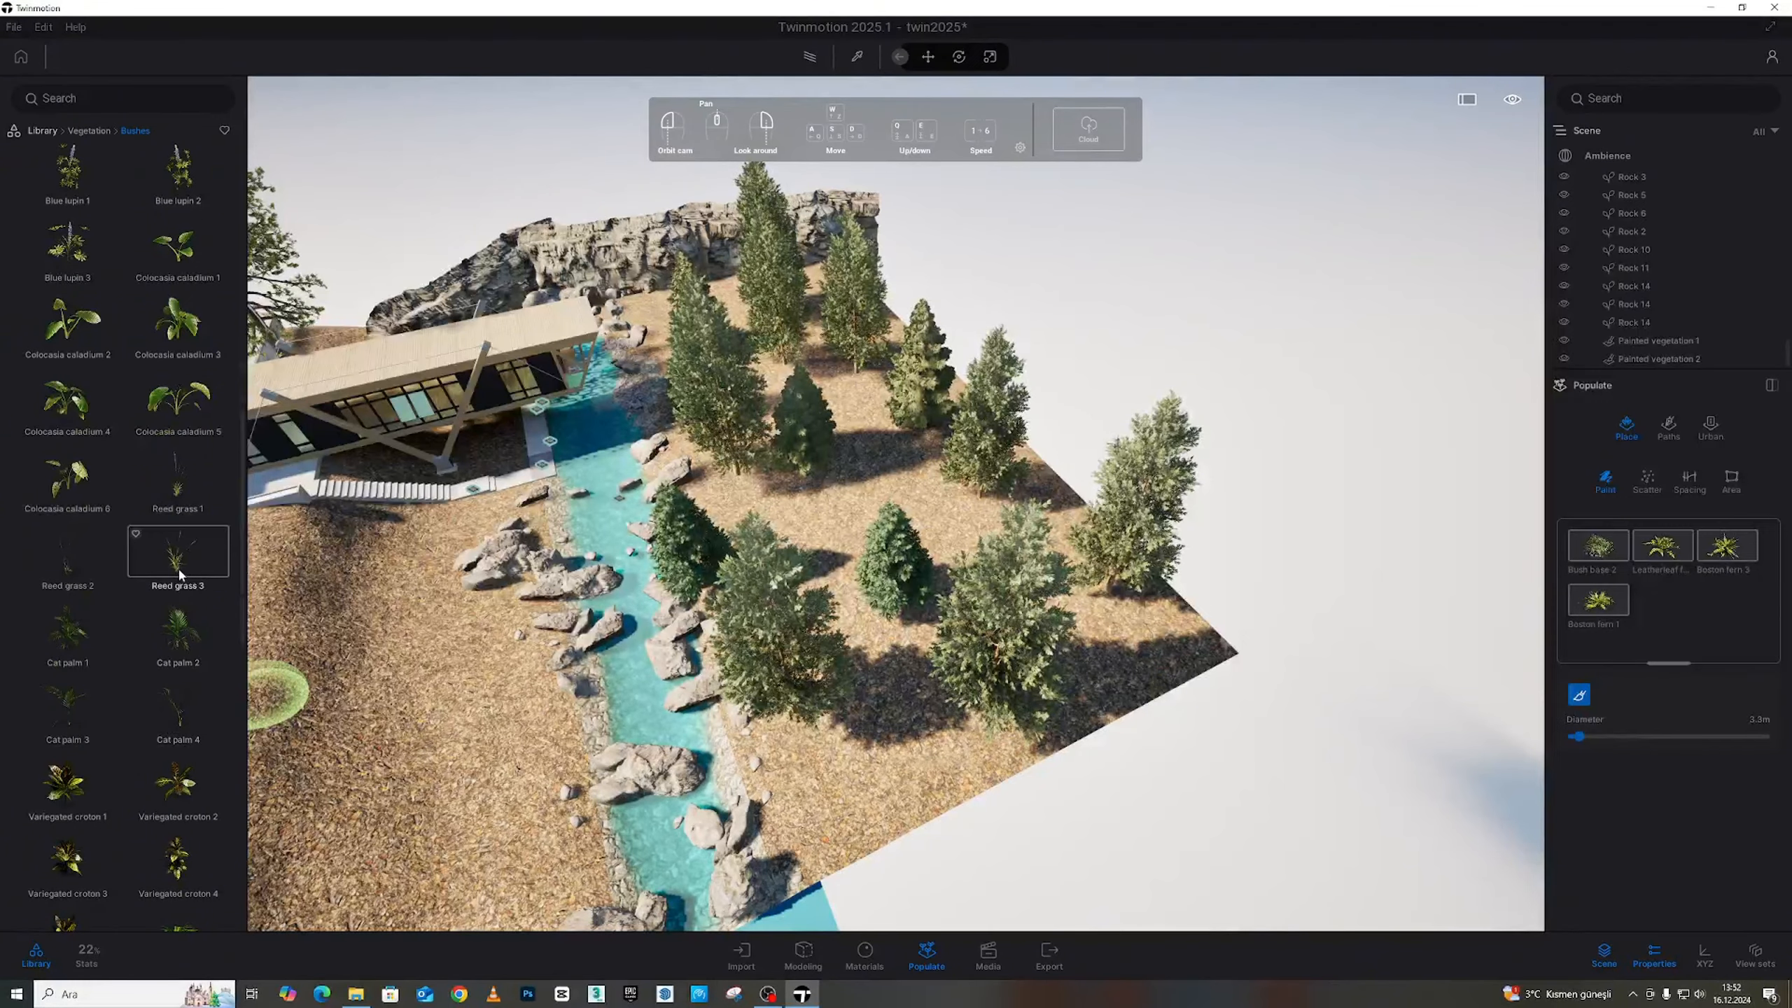
{"action": "left_click_drag", "start_coordinate": [1495, 659], "coordinate": [1609, 660]}
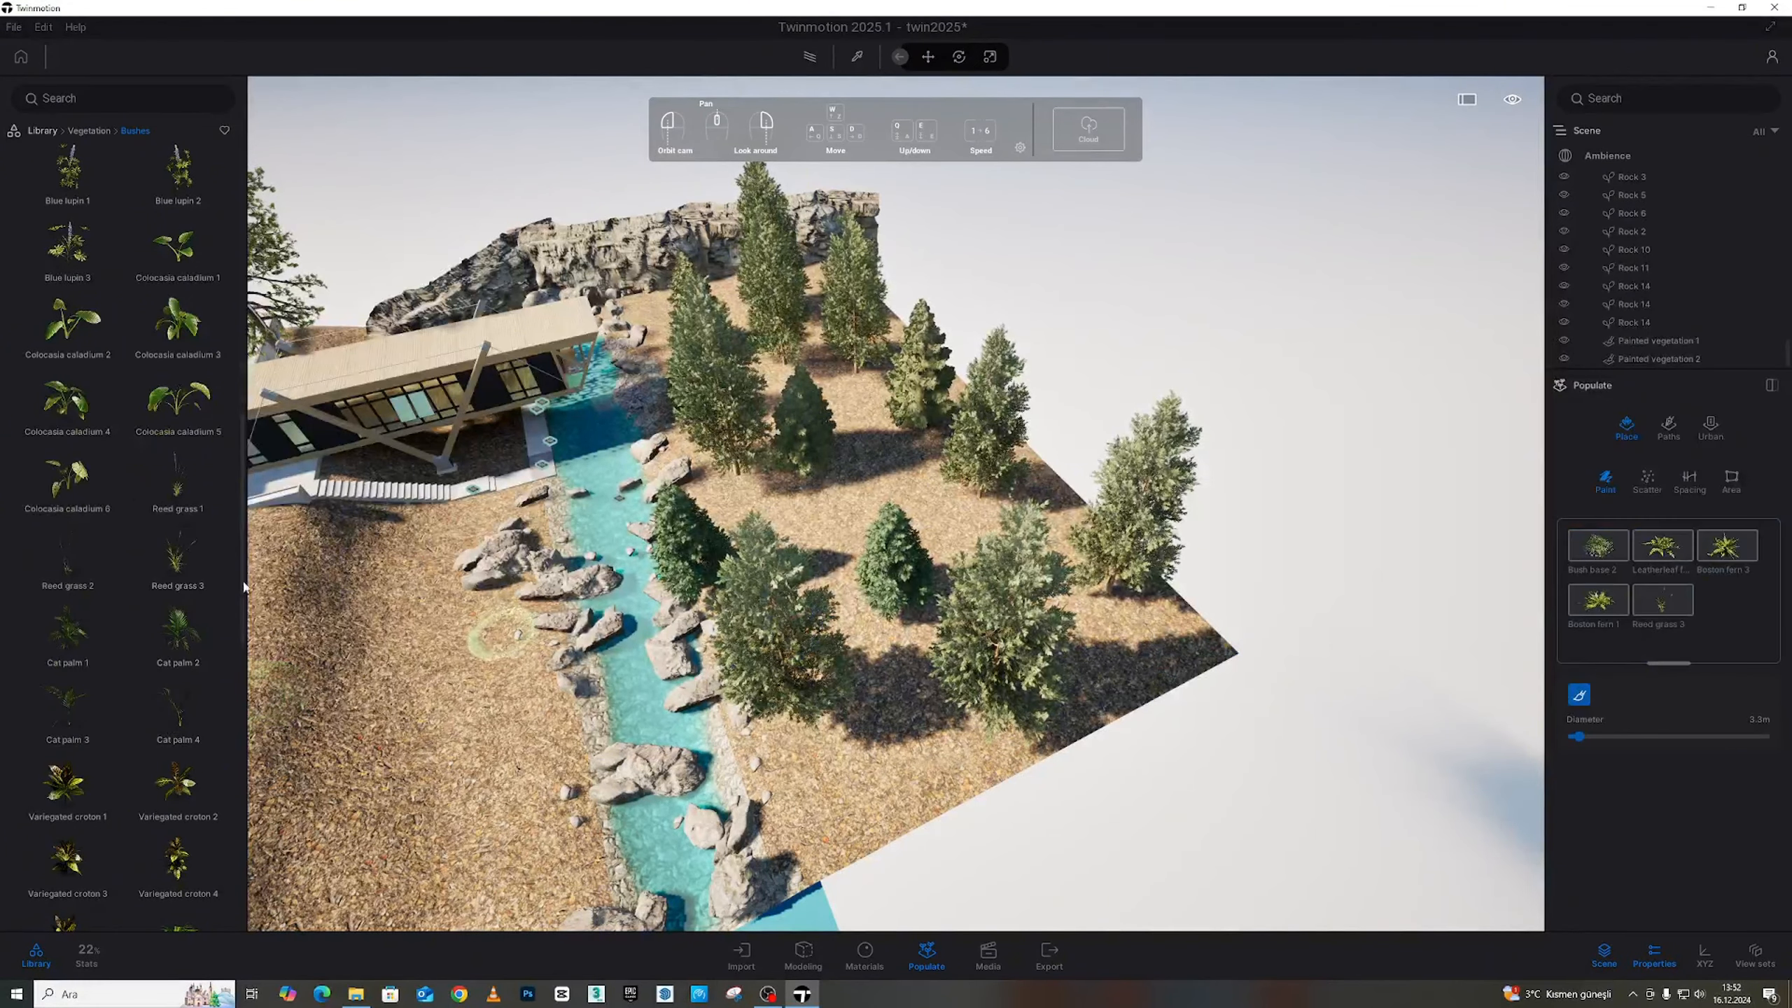
{"action": "mouse_move", "coordinate": [108, 584]}
{"action": "left_mouse_down"}
{"action": "mouse_move", "coordinate": [1552, 628]}
{"action": "mouse_move", "coordinate": [1716, 614]}
{"action": "left_mouse_up"}
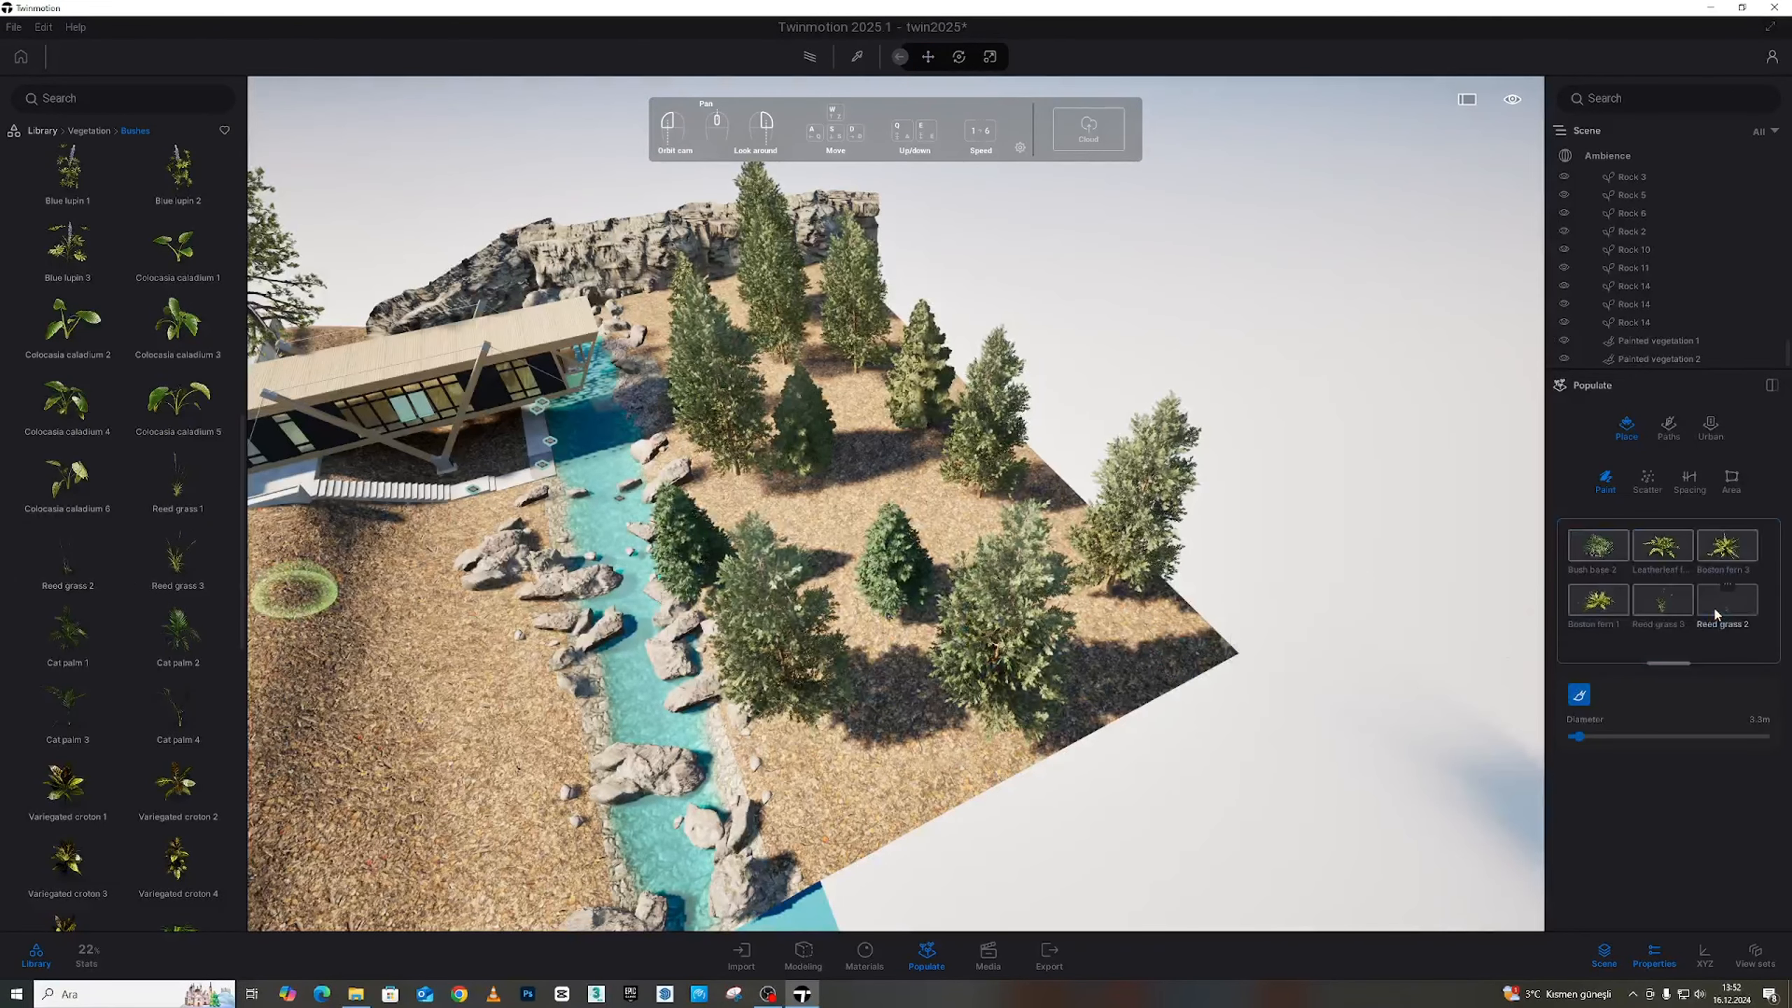
{"action": "scroll", "coordinate": [126, 649], "scroll_direction": "down", "scroll_amount": 10}
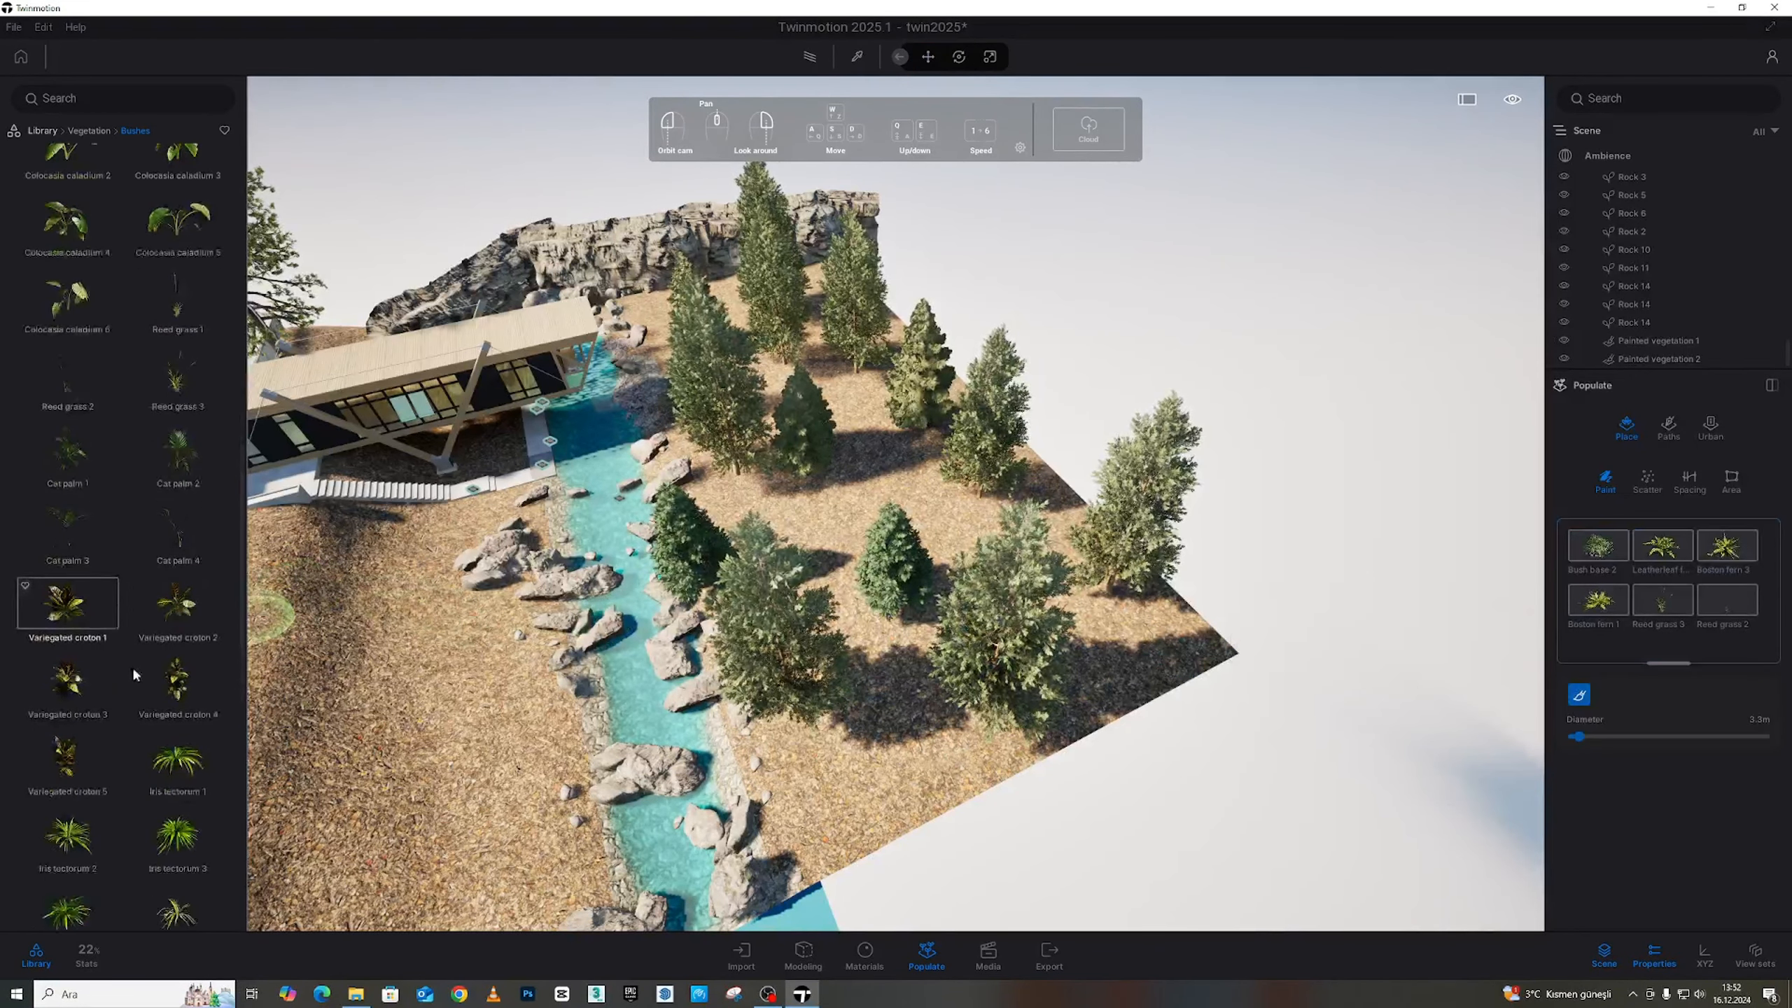
{"action": "scroll", "coordinate": [141, 678], "scroll_direction": "down", "scroll_amount": 4}
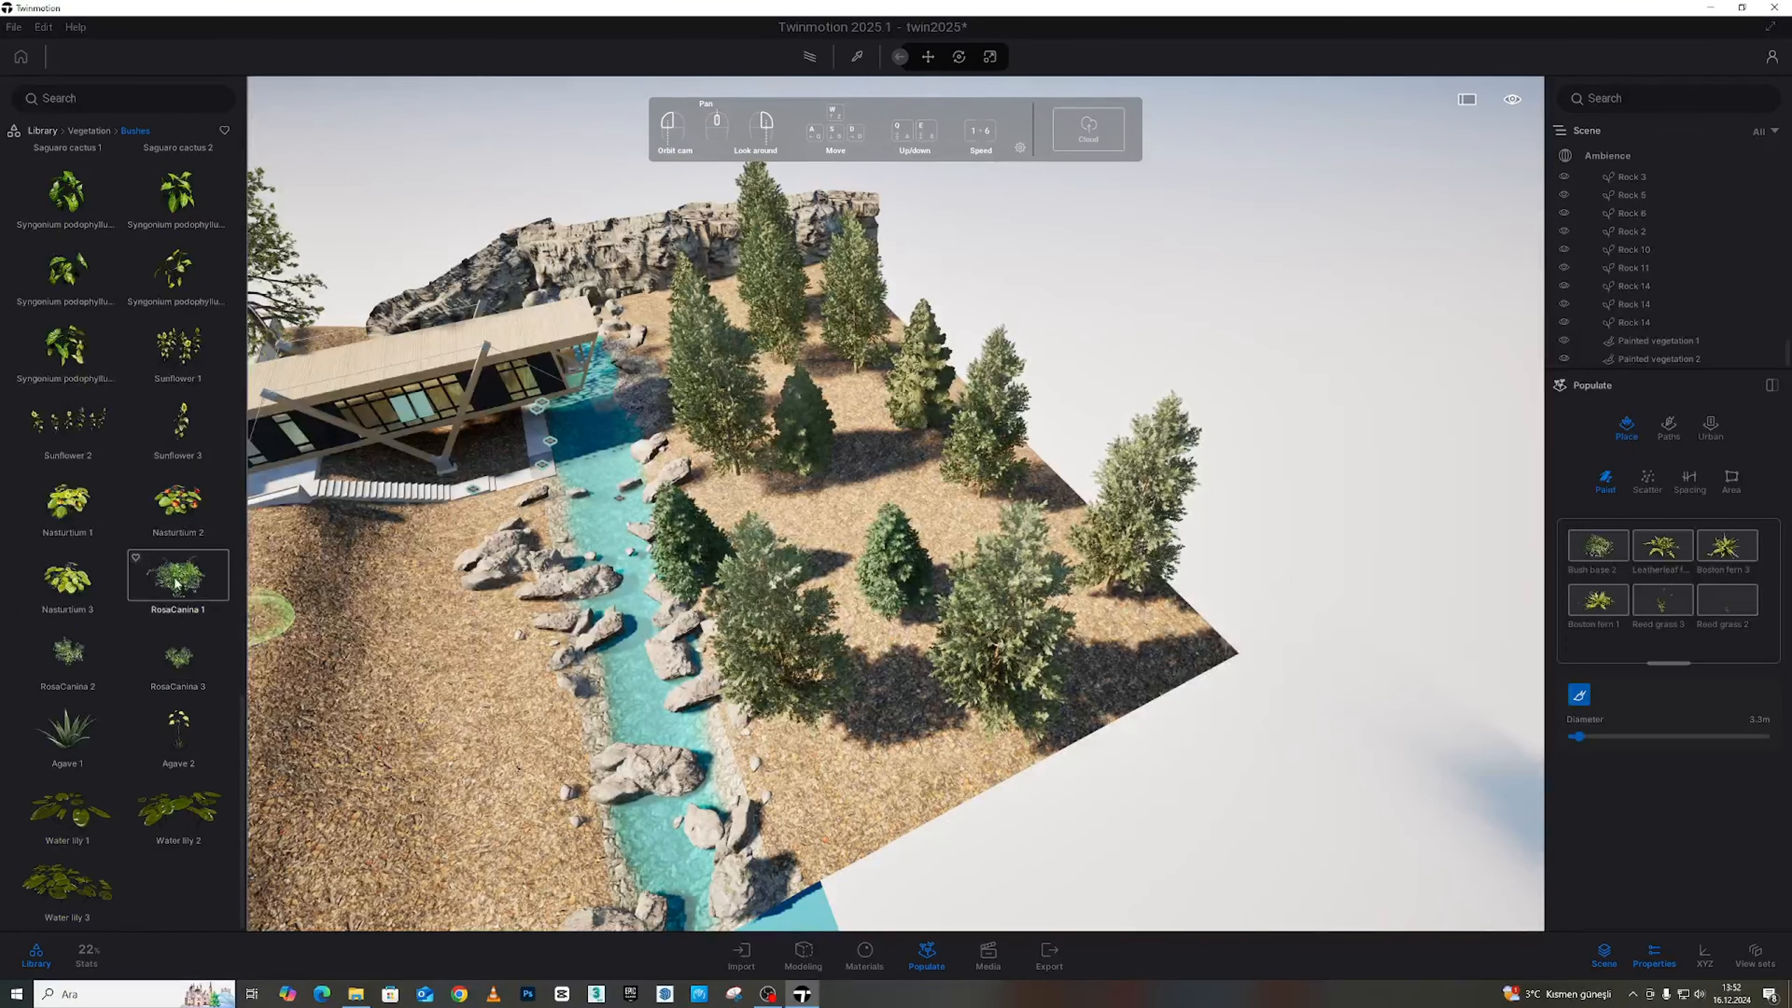
{"action": "mouse_move", "coordinate": [170, 588]}
{"action": "left_mouse_down"}
{"action": "mouse_move", "coordinate": [282, 621]}
{"action": "mouse_move", "coordinate": [1658, 635]}
{"action": "mouse_move", "coordinate": [1578, 674]}
{"action": "left_mouse_up"}
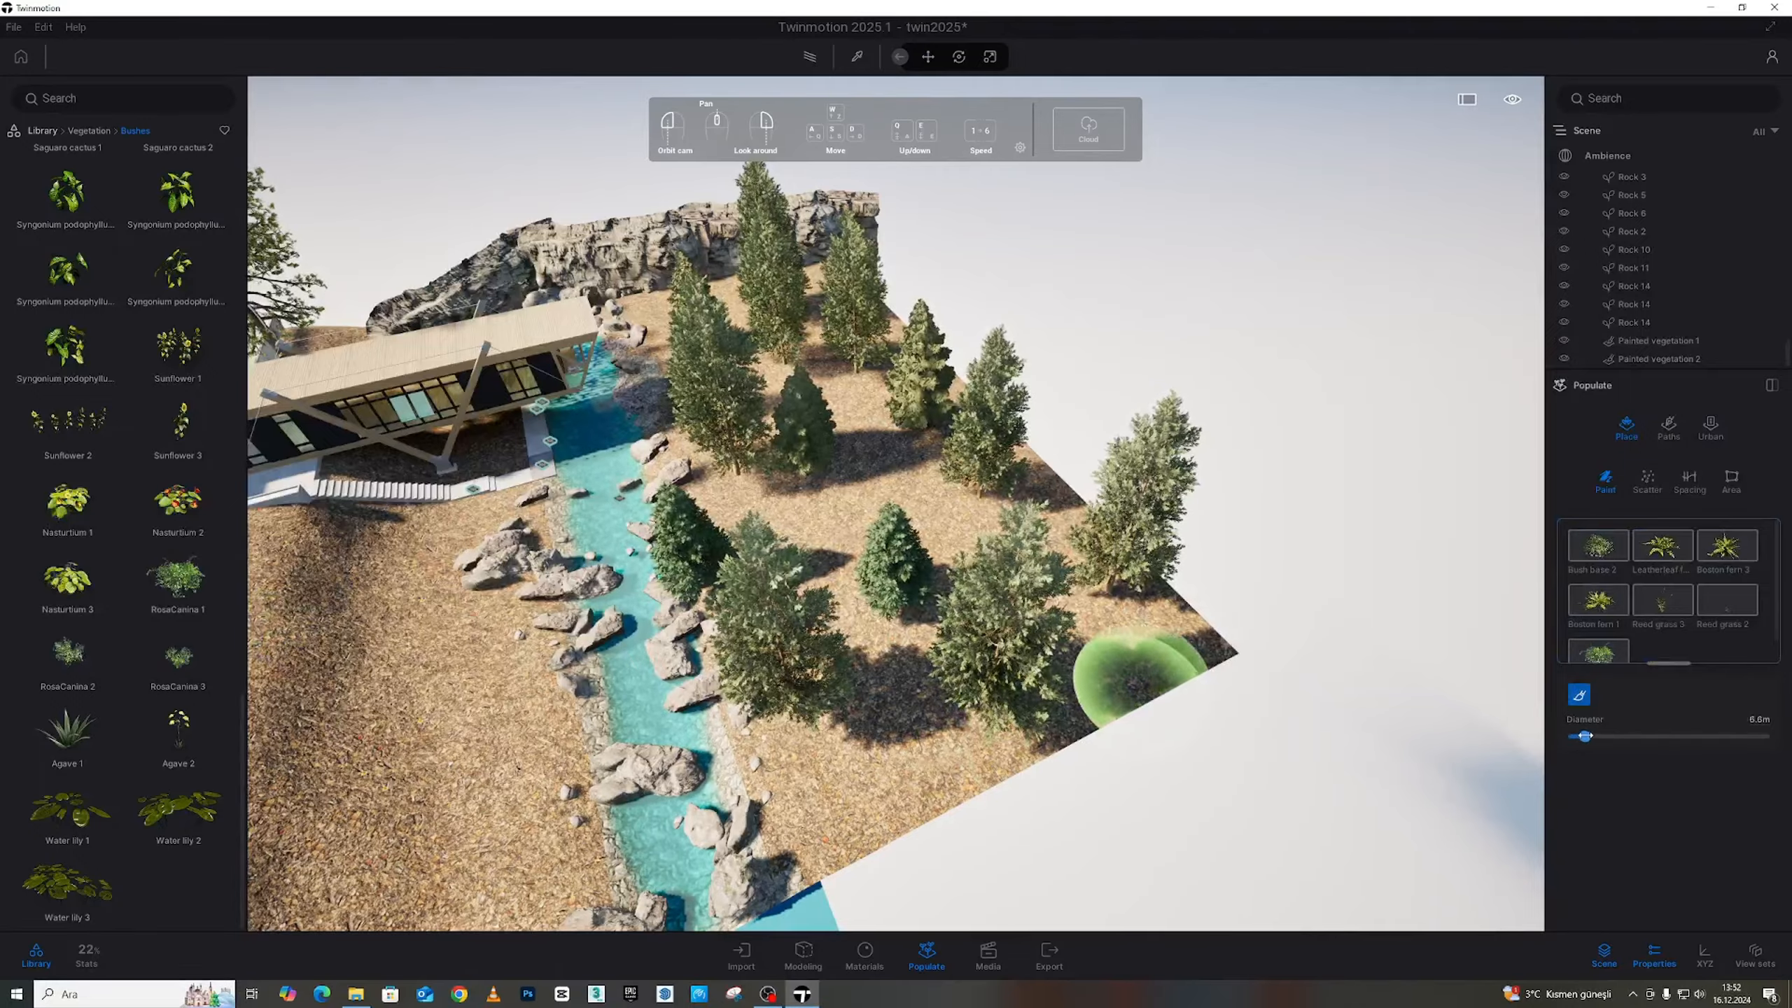
Paint bushes onto the ground beside the trees from a steeper view
{"action": "mouse_move", "coordinate": [1146, 612]}
{"action": "middle_mouse_down", "text": "shift"}
{"action": "mouse_move", "coordinate": [779, 720]}
{"action": "mouse_move", "coordinate": [620, 705]}
{"action": "middle_mouse_up", "text": "shift"}
{"action": "left_click_drag", "start_coordinate": [1122, 591], "coordinate": [1064, 583]}
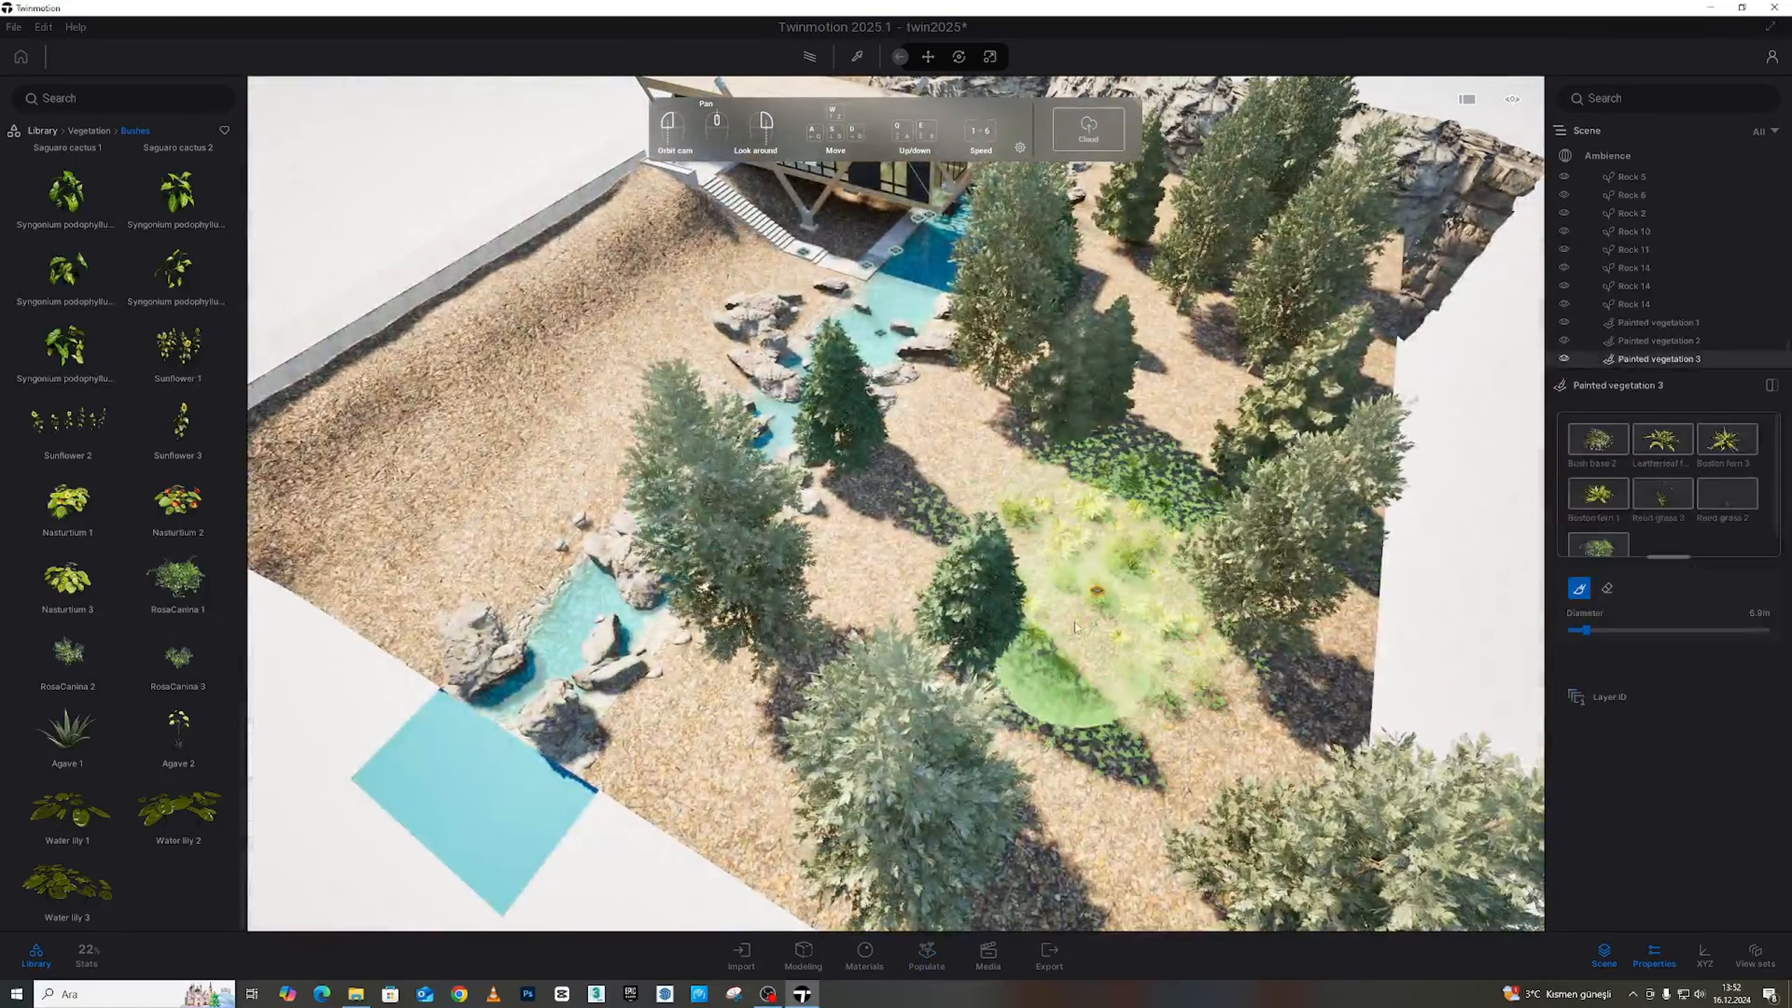
{"action": "scroll", "coordinate": [1074, 627], "scroll_direction": "up", "scroll_amount": 10}
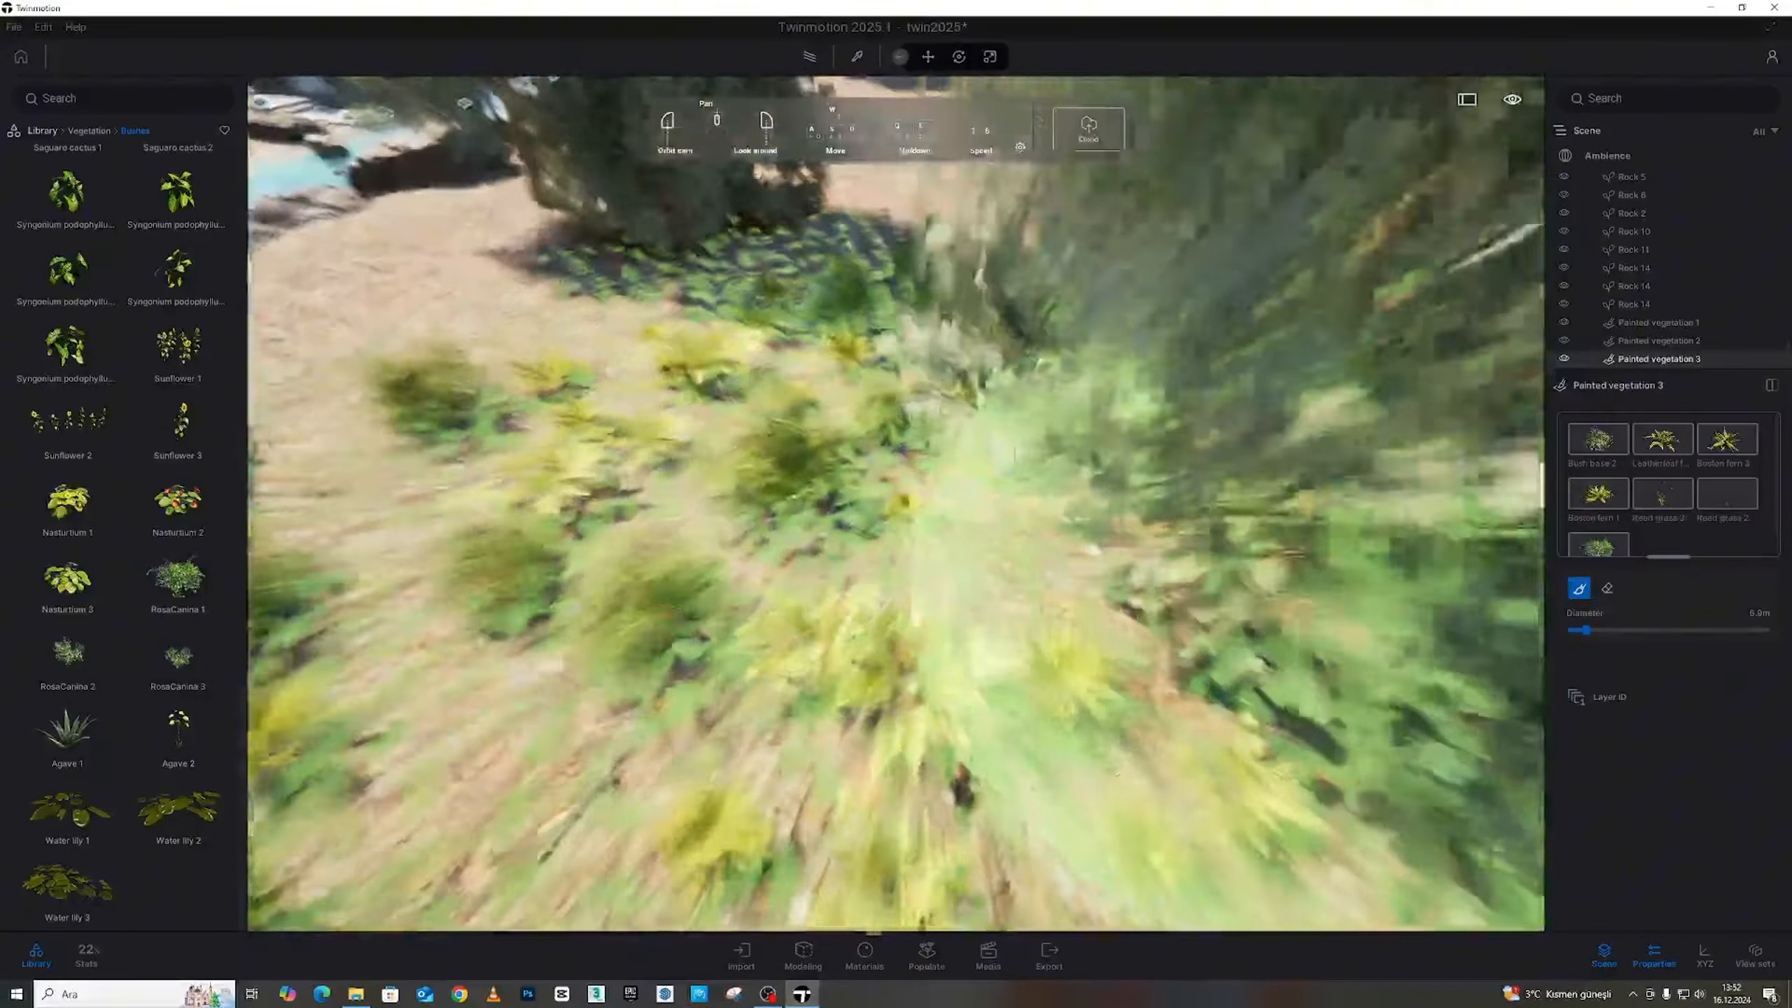
{"action": "scroll", "coordinate": [946, 551], "scroll_direction": "down", "scroll_amount": 10}
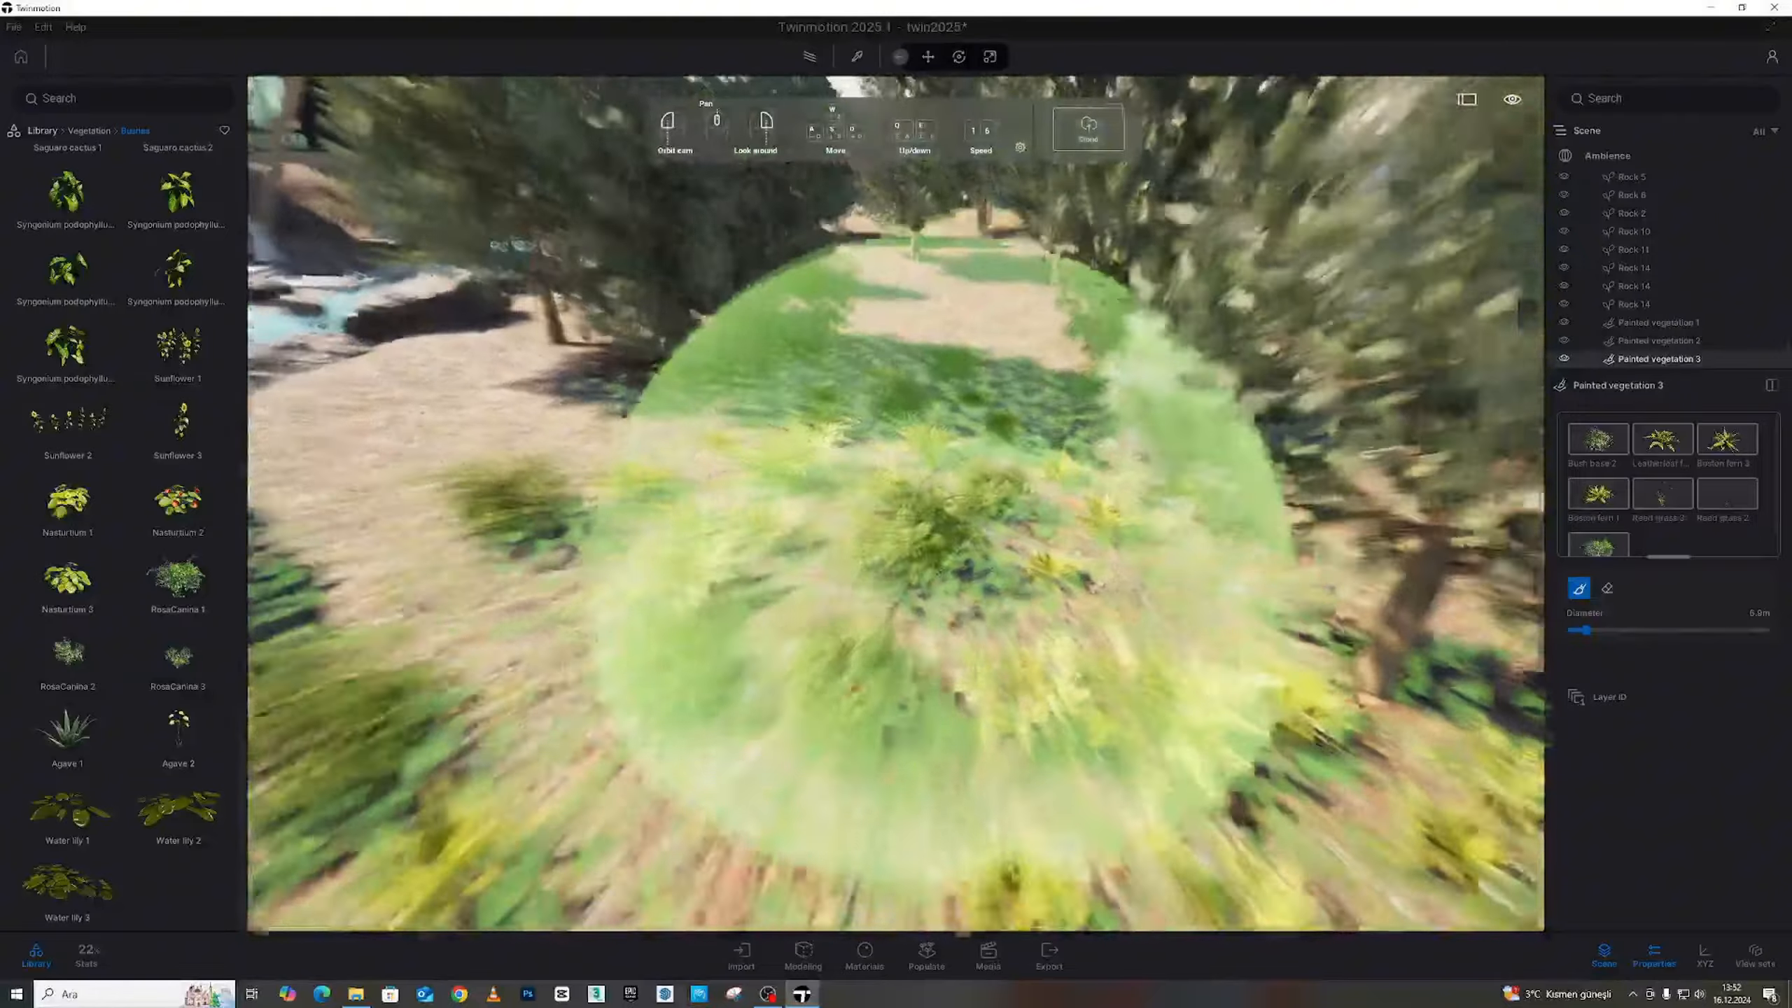
{"action": "scroll", "coordinate": [945, 551], "scroll_direction": "down", "scroll_amount": 5}
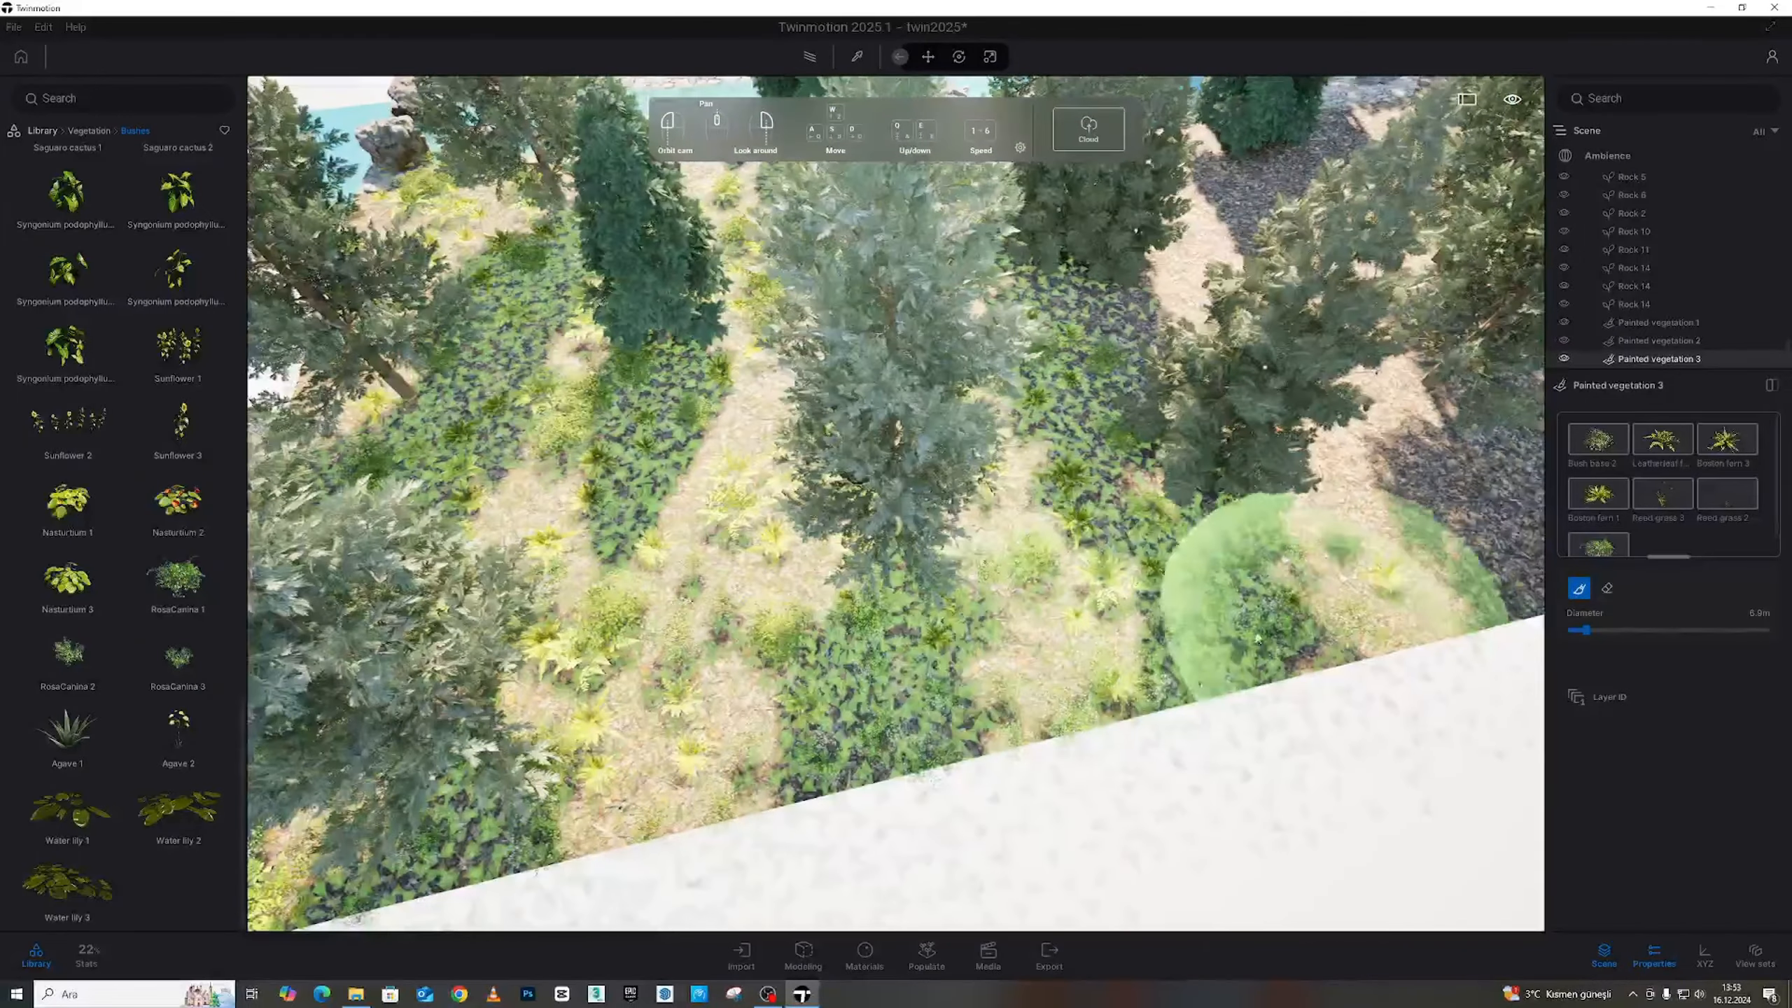
Paint vegetation over the bare strips along the site edge and the central ground
{"action": "middle_click_drag", "start_coordinate": [1257, 639], "coordinate": [916, 565]}
{"action": "mouse_move", "coordinate": [1214, 536]}
{"action": "left_mouse_down"}
{"action": "mouse_move", "coordinate": [1250, 498]}
{"action": "mouse_move", "coordinate": [1152, 501]}
{"action": "left_mouse_up"}
{"action": "middle_click_drag", "start_coordinate": [1152, 501], "coordinate": [938, 487]}
{"action": "mouse_move", "coordinate": [1051, 487]}
{"action": "left_mouse_down"}
{"action": "mouse_move", "coordinate": [1032, 448]}
{"action": "mouse_move", "coordinate": [1129, 395]}
{"action": "left_mouse_up"}
{"action": "right_click_drag", "start_coordinate": [1151, 389], "coordinate": [731, 340]}
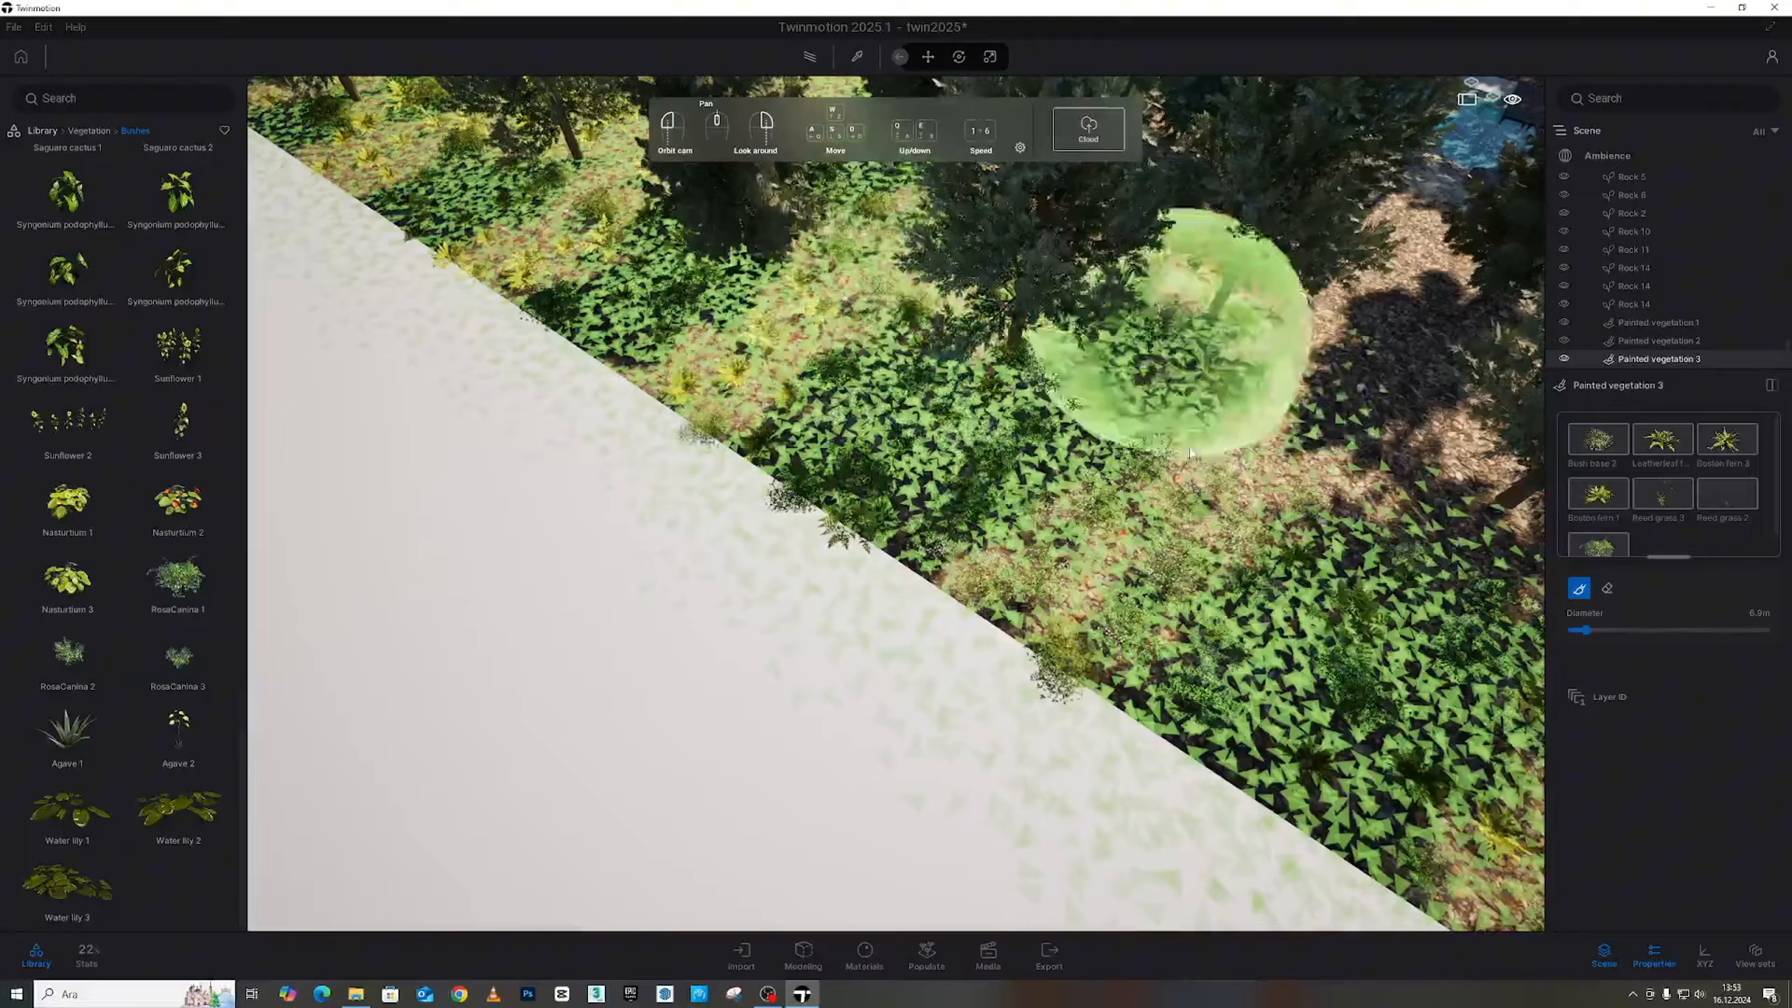
{"action": "mouse_move", "coordinate": [1192, 419]}
{"action": "right_mouse_down"}
{"action": "mouse_move", "coordinate": [1100, 480]}
{"action": "mouse_move", "coordinate": [926, 509]}
{"action": "mouse_move", "coordinate": [912, 389]}
{"action": "mouse_move", "coordinate": [783, 592]}
{"action": "right_mouse_up"}
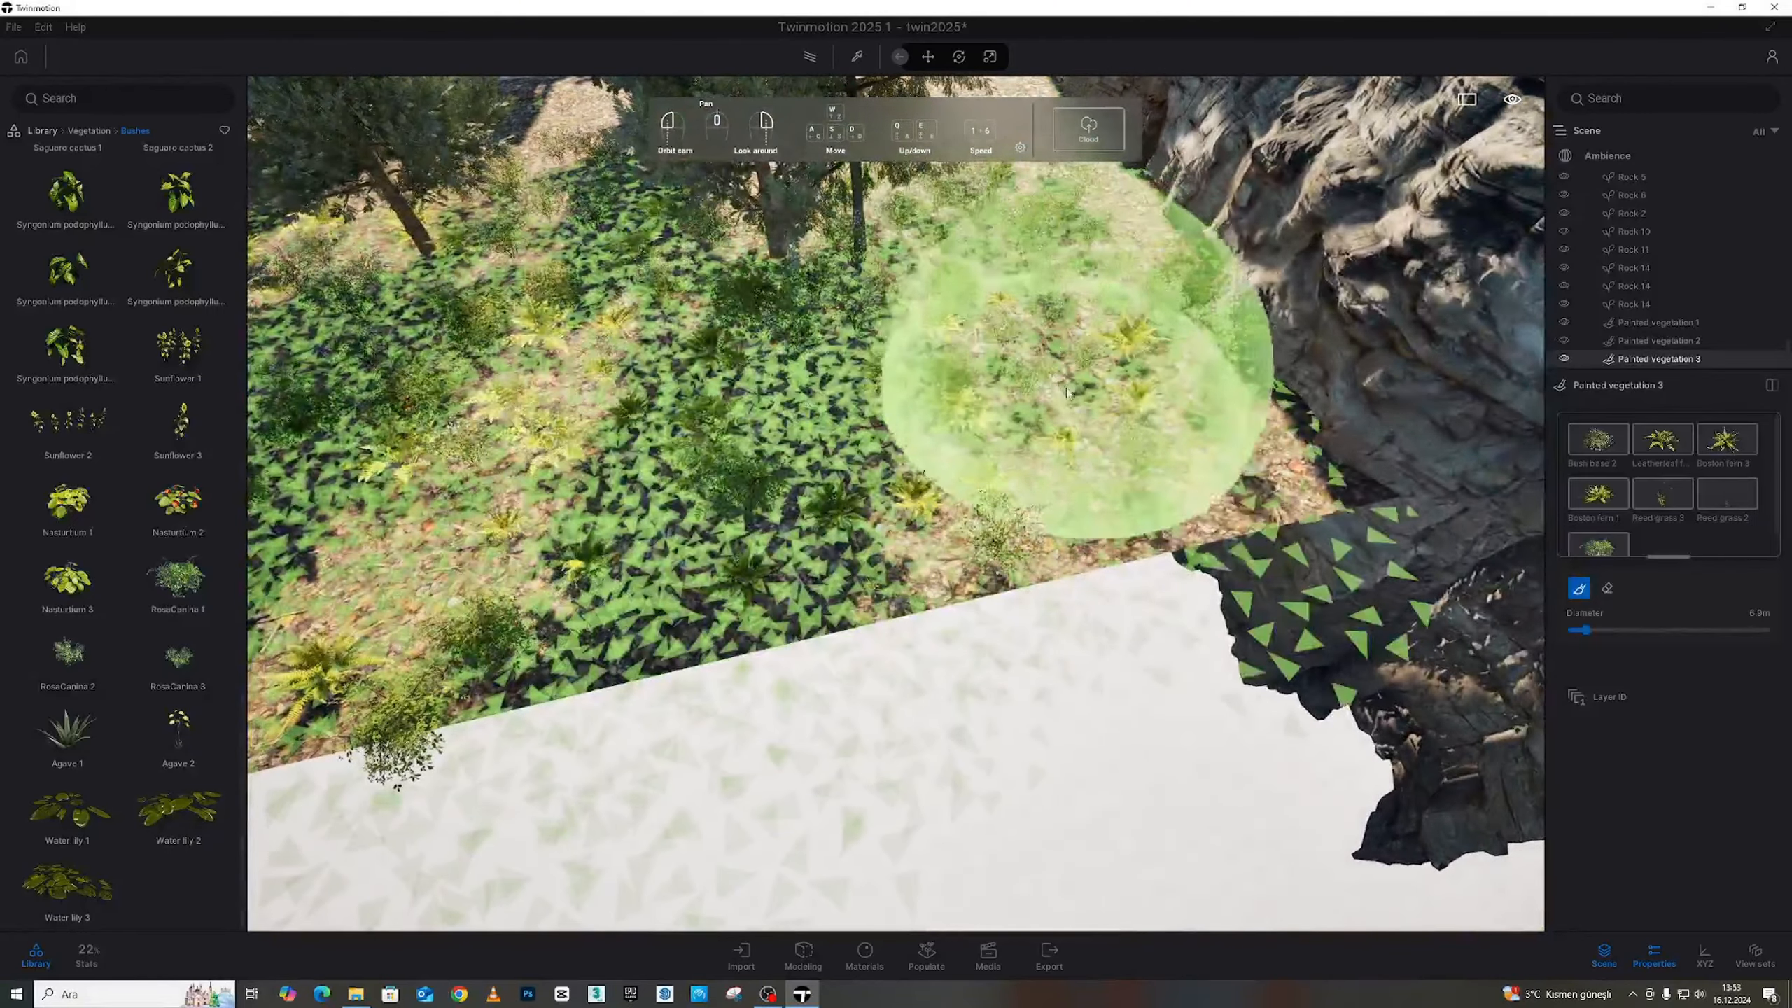
{"action": "mouse_move", "coordinate": [945, 384]}
{"action": "right_mouse_down"}
{"action": "mouse_move", "coordinate": [681, 404]}
{"action": "mouse_move", "coordinate": [579, 532]}
{"action": "right_mouse_up"}
{"action": "mouse_move", "coordinate": [832, 678]}
{"action": "left_mouse_down"}
{"action": "mouse_move", "coordinate": [903, 550]}
{"action": "mouse_move", "coordinate": [837, 340]}
{"action": "mouse_move", "coordinate": [942, 338]}
{"action": "left_mouse_up"}
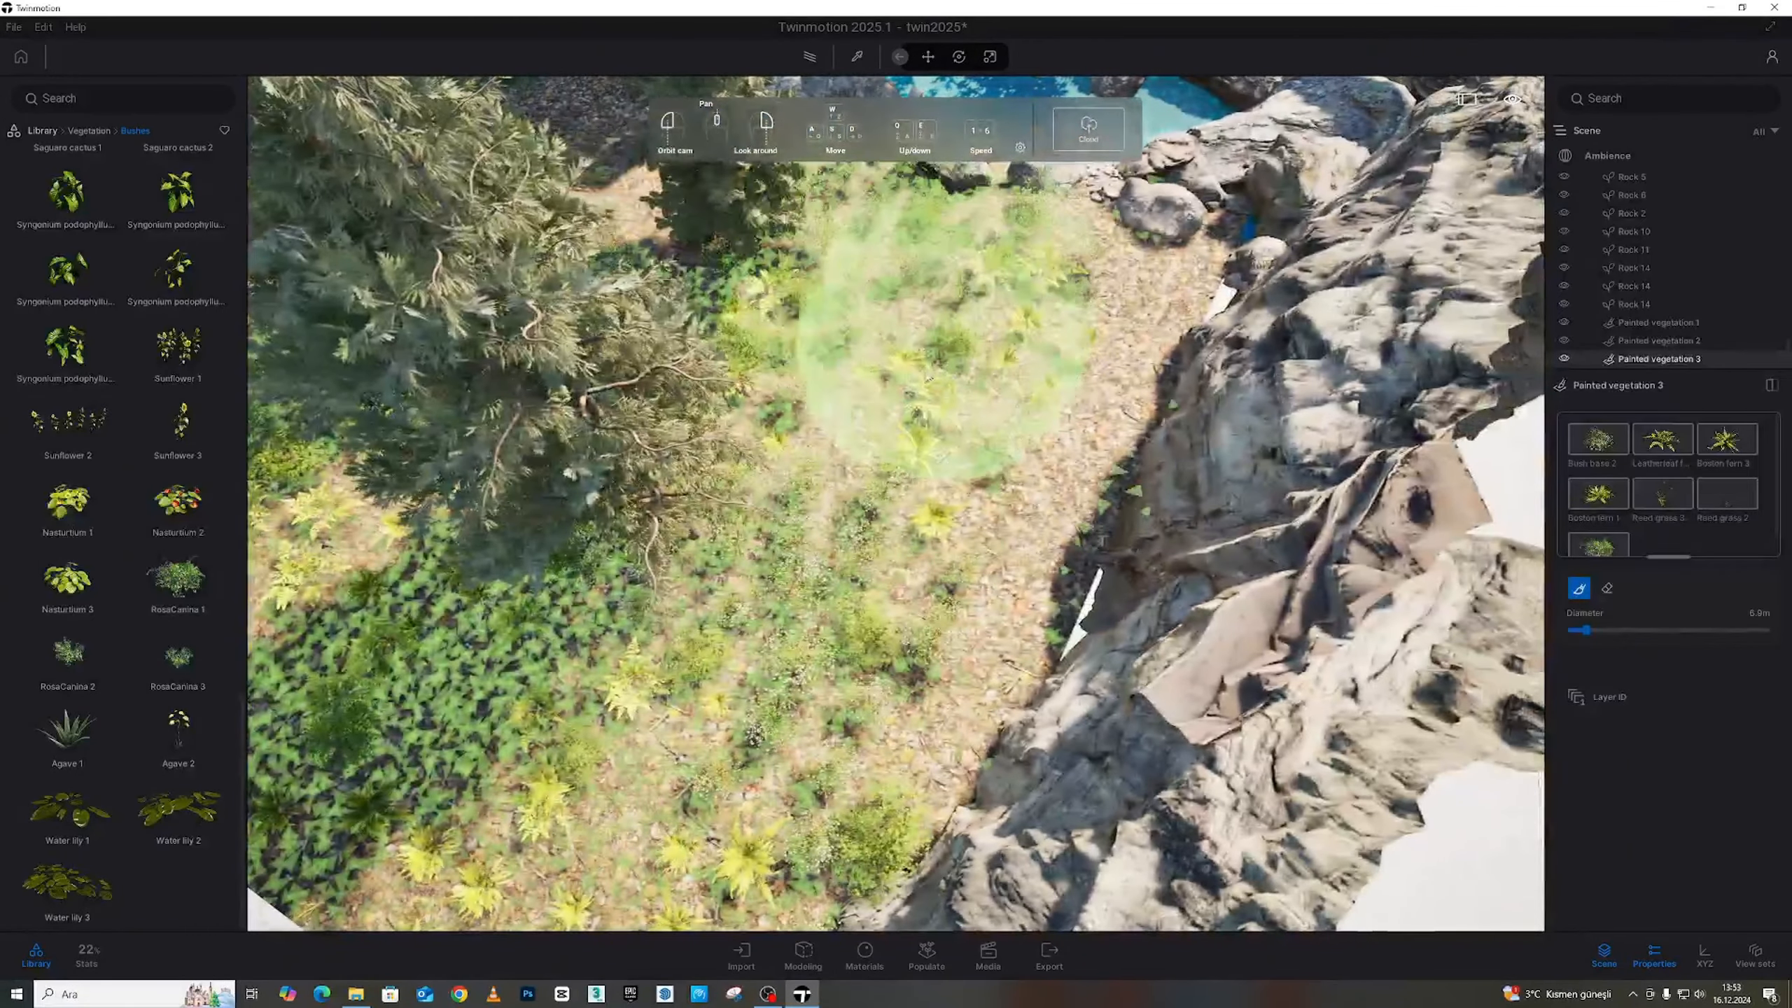
{"action": "mouse_move", "coordinate": [1055, 293]}
{"action": "left_mouse_down"}
{"action": "mouse_move", "coordinate": [934, 568]}
{"action": "mouse_move", "coordinate": [832, 354]}
{"action": "left_mouse_up"}
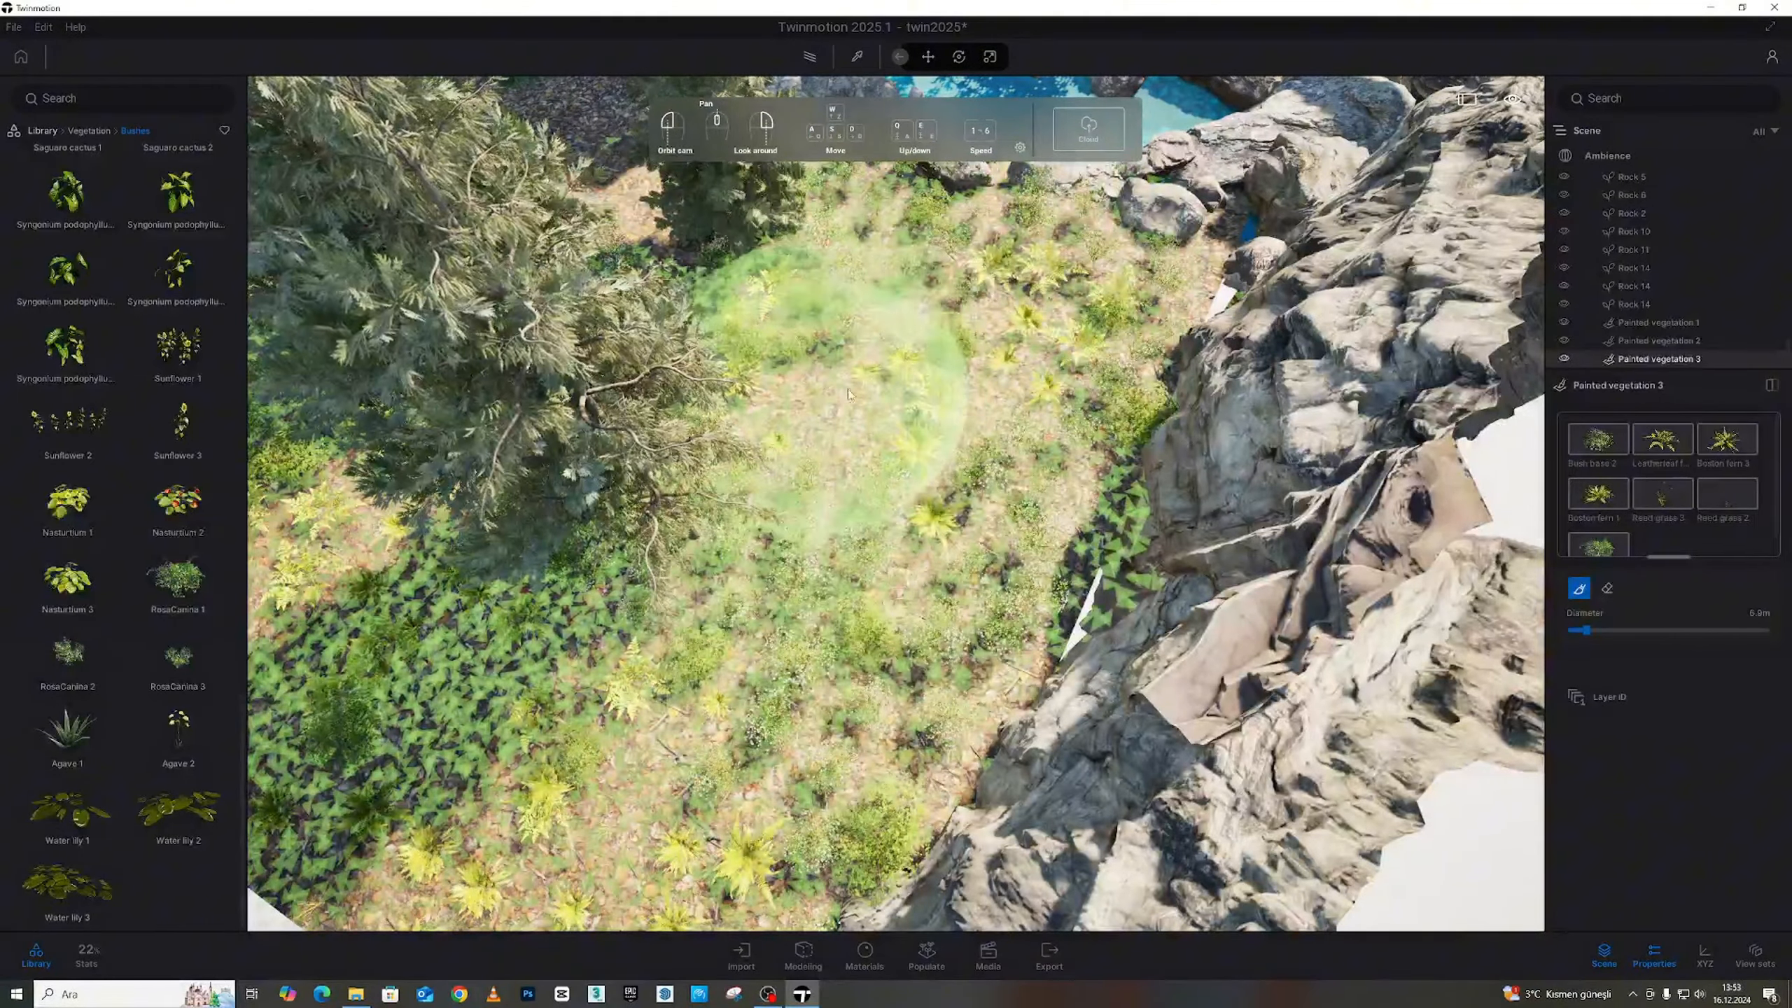
Reduce the brush diameter to 4.0 m and paint plants along the stream
{"action": "right_click_drag", "start_coordinate": [839, 614], "coordinate": [905, 551]}
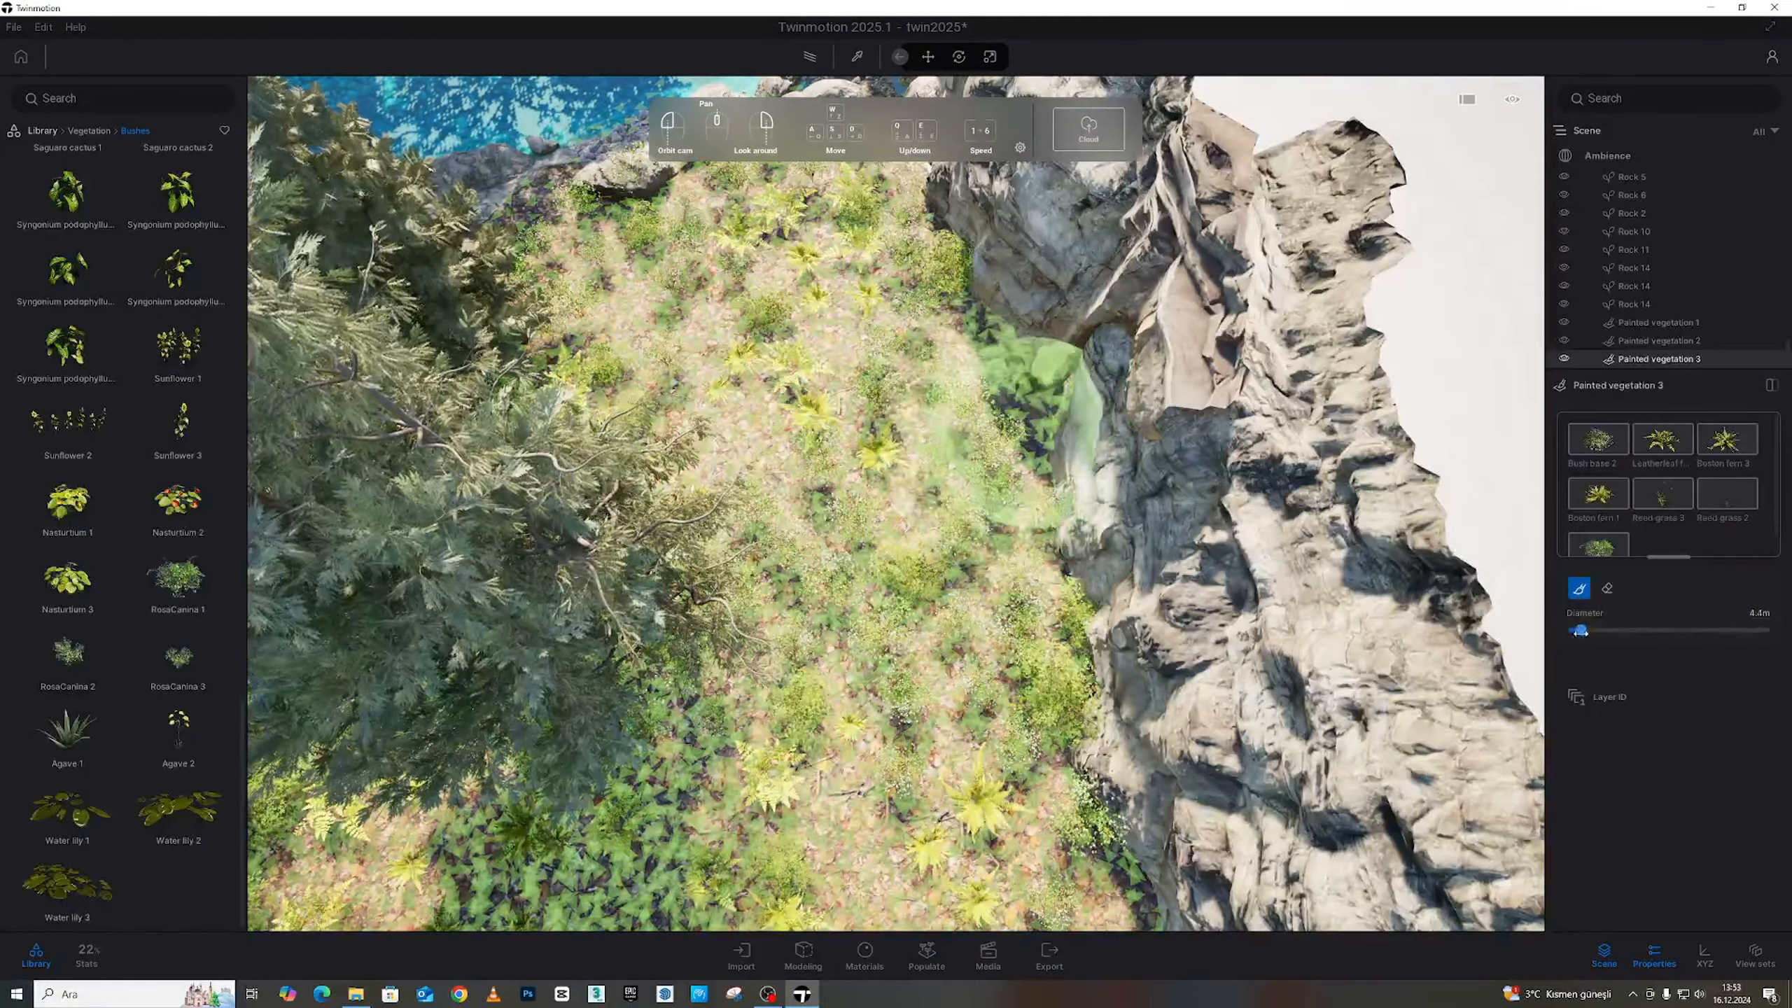
{"action": "left_click_drag", "start_coordinate": [1580, 633], "coordinate": [1578, 632]}
{"action": "scroll", "coordinate": [876, 444], "scroll_direction": "up", "scroll_amount": 5}
{"action": "mouse_move", "coordinate": [876, 444]}
{"action": "right_mouse_down"}
{"action": "mouse_move", "coordinate": [808, 352]}
{"action": "mouse_move", "coordinate": [811, 438]}
{"action": "mouse_move", "coordinate": [680, 368]}
{"action": "right_mouse_up"}
{"action": "scroll", "coordinate": [831, 320], "scroll_direction": "down", "scroll_amount": 5}
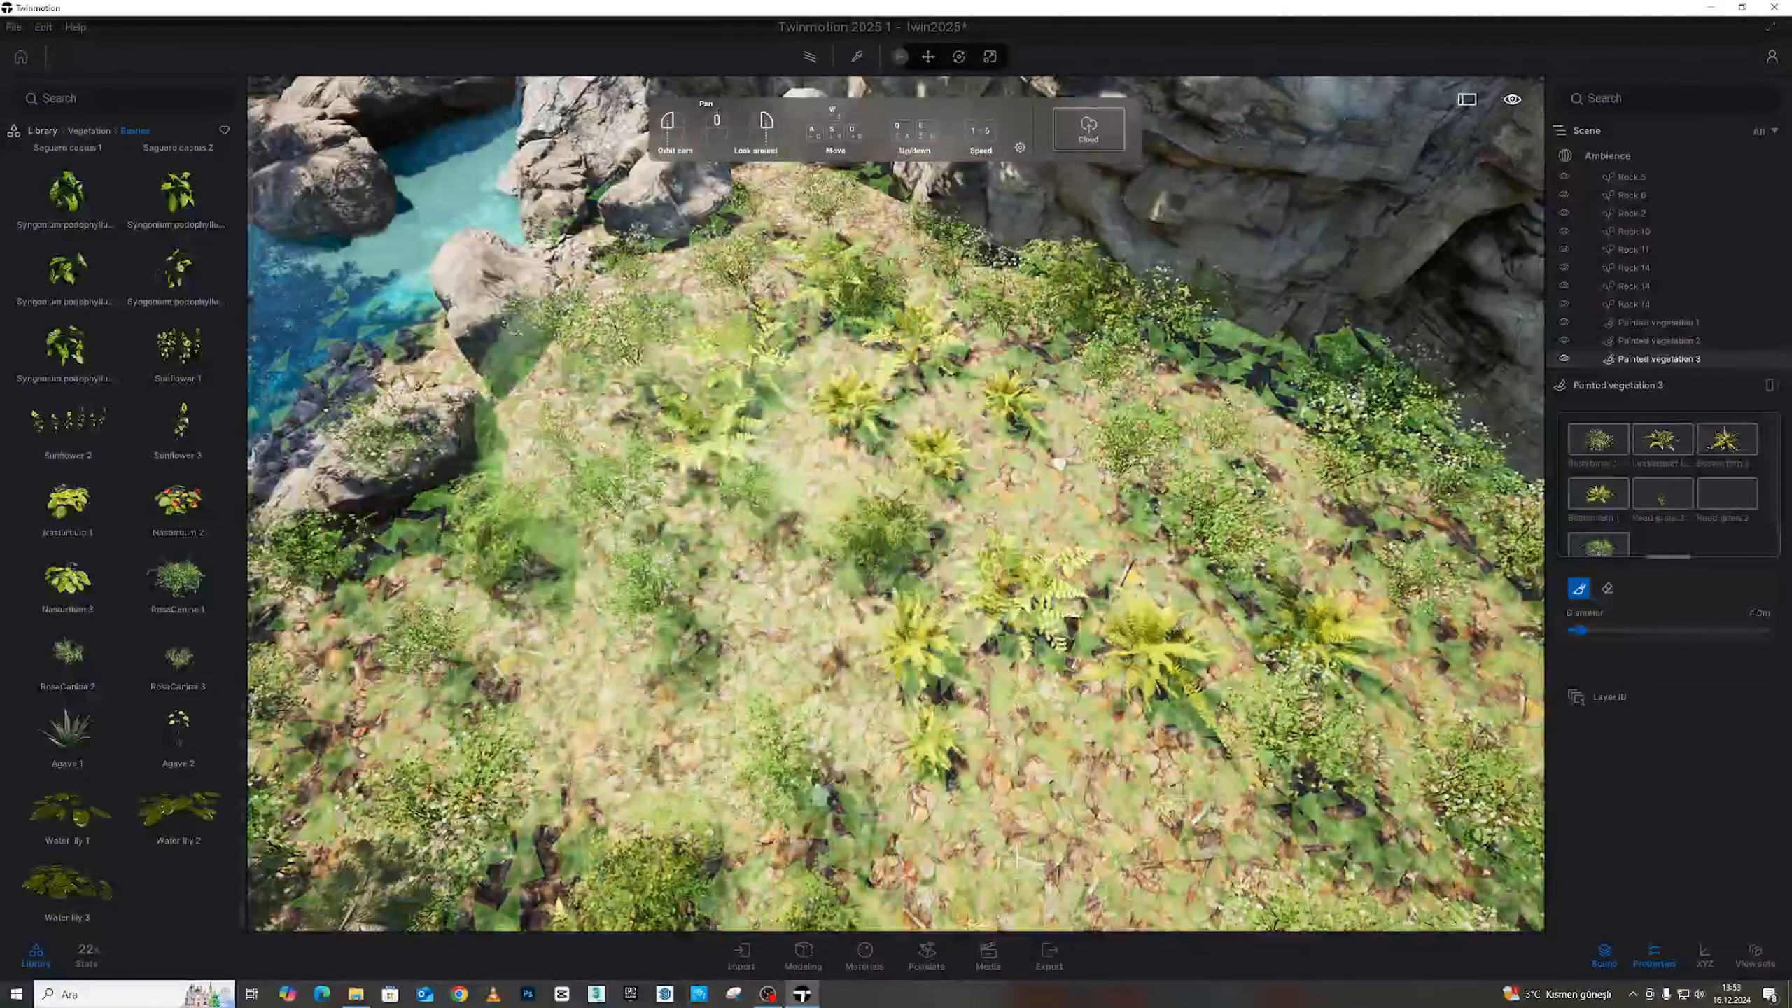
{"action": "scroll", "coordinate": [733, 440], "scroll_direction": "down", "scroll_amount": 4}
{"action": "middle_click_drag", "start_coordinate": [740, 440], "coordinate": [1032, 458]}
{"action": "right_click_drag", "start_coordinate": [1032, 458], "coordinate": [739, 373]}
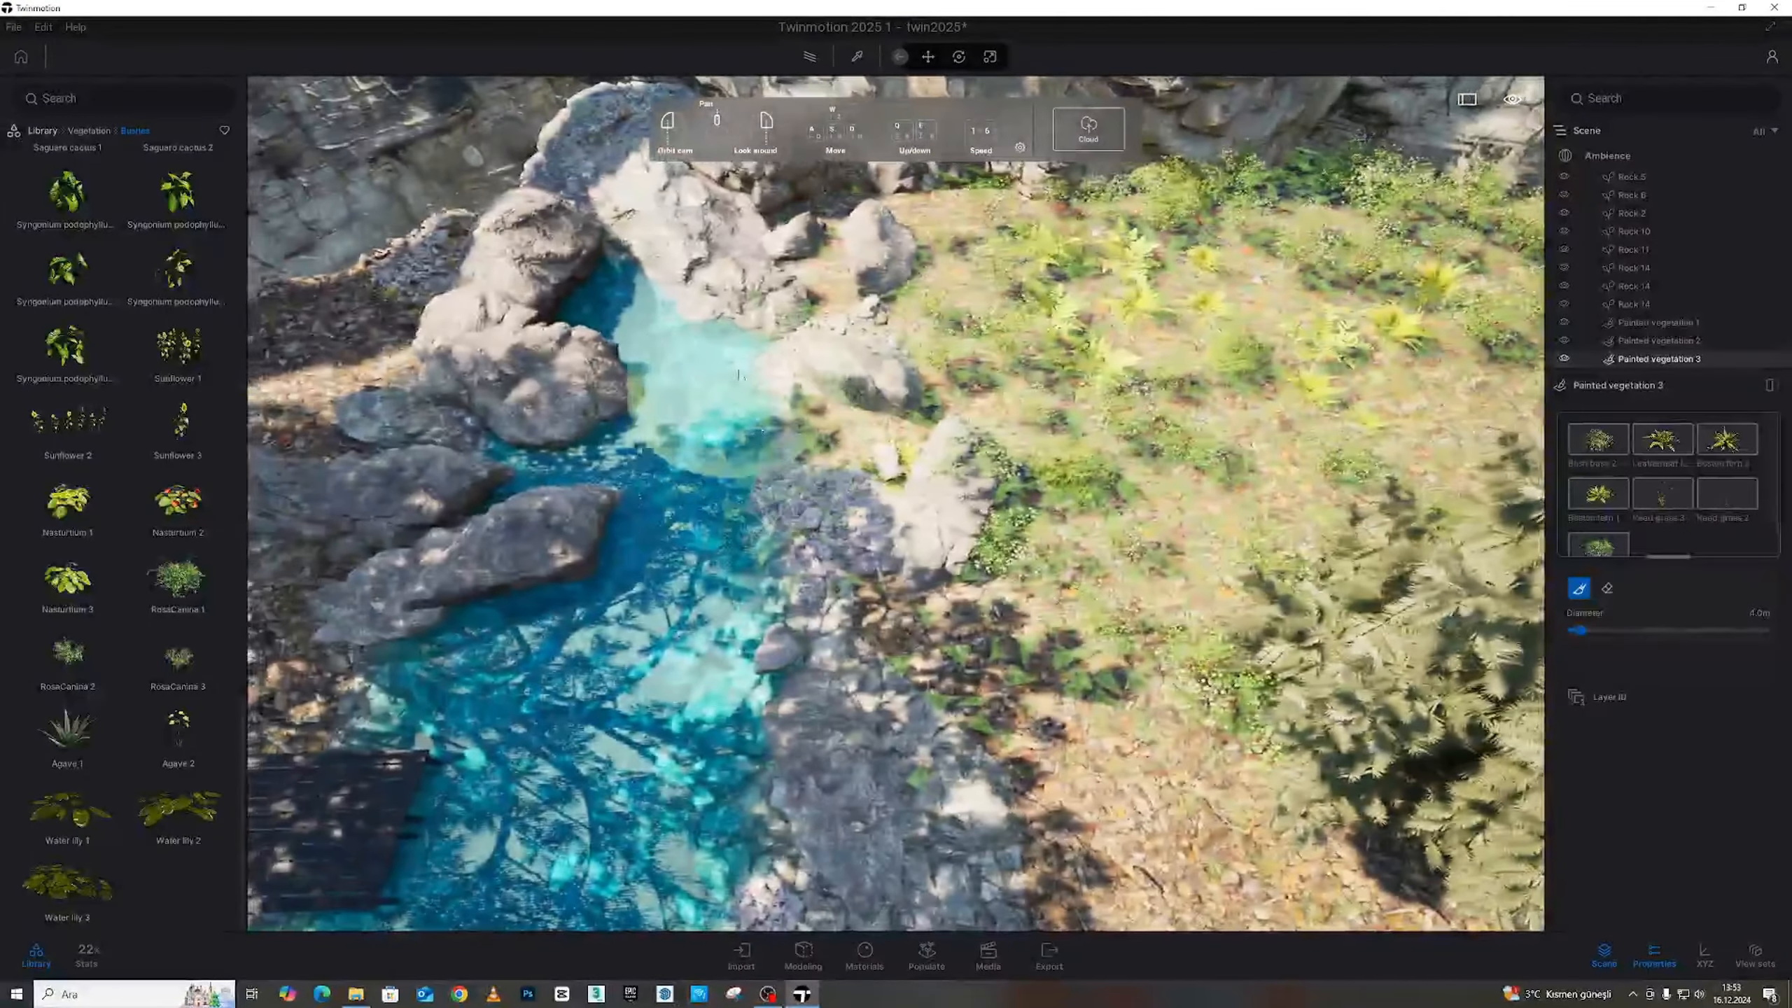
{"action": "mouse_move", "coordinate": [738, 374]}
{"action": "left_mouse_down"}
{"action": "mouse_move", "coordinate": [832, 395]}
{"action": "mouse_move", "coordinate": [806, 497]}
{"action": "left_mouse_up"}
{"action": "mouse_move", "coordinate": [807, 498]}
{"action": "right_mouse_down"}
{"action": "mouse_move", "coordinate": [671, 552]}
{"action": "mouse_move", "coordinate": [1066, 431]}
{"action": "mouse_move", "coordinate": [1059, 320]}
{"action": "mouse_move", "coordinate": [948, 260]}
{"action": "mouse_move", "coordinate": [1119, 280]}
{"action": "right_mouse_up"}
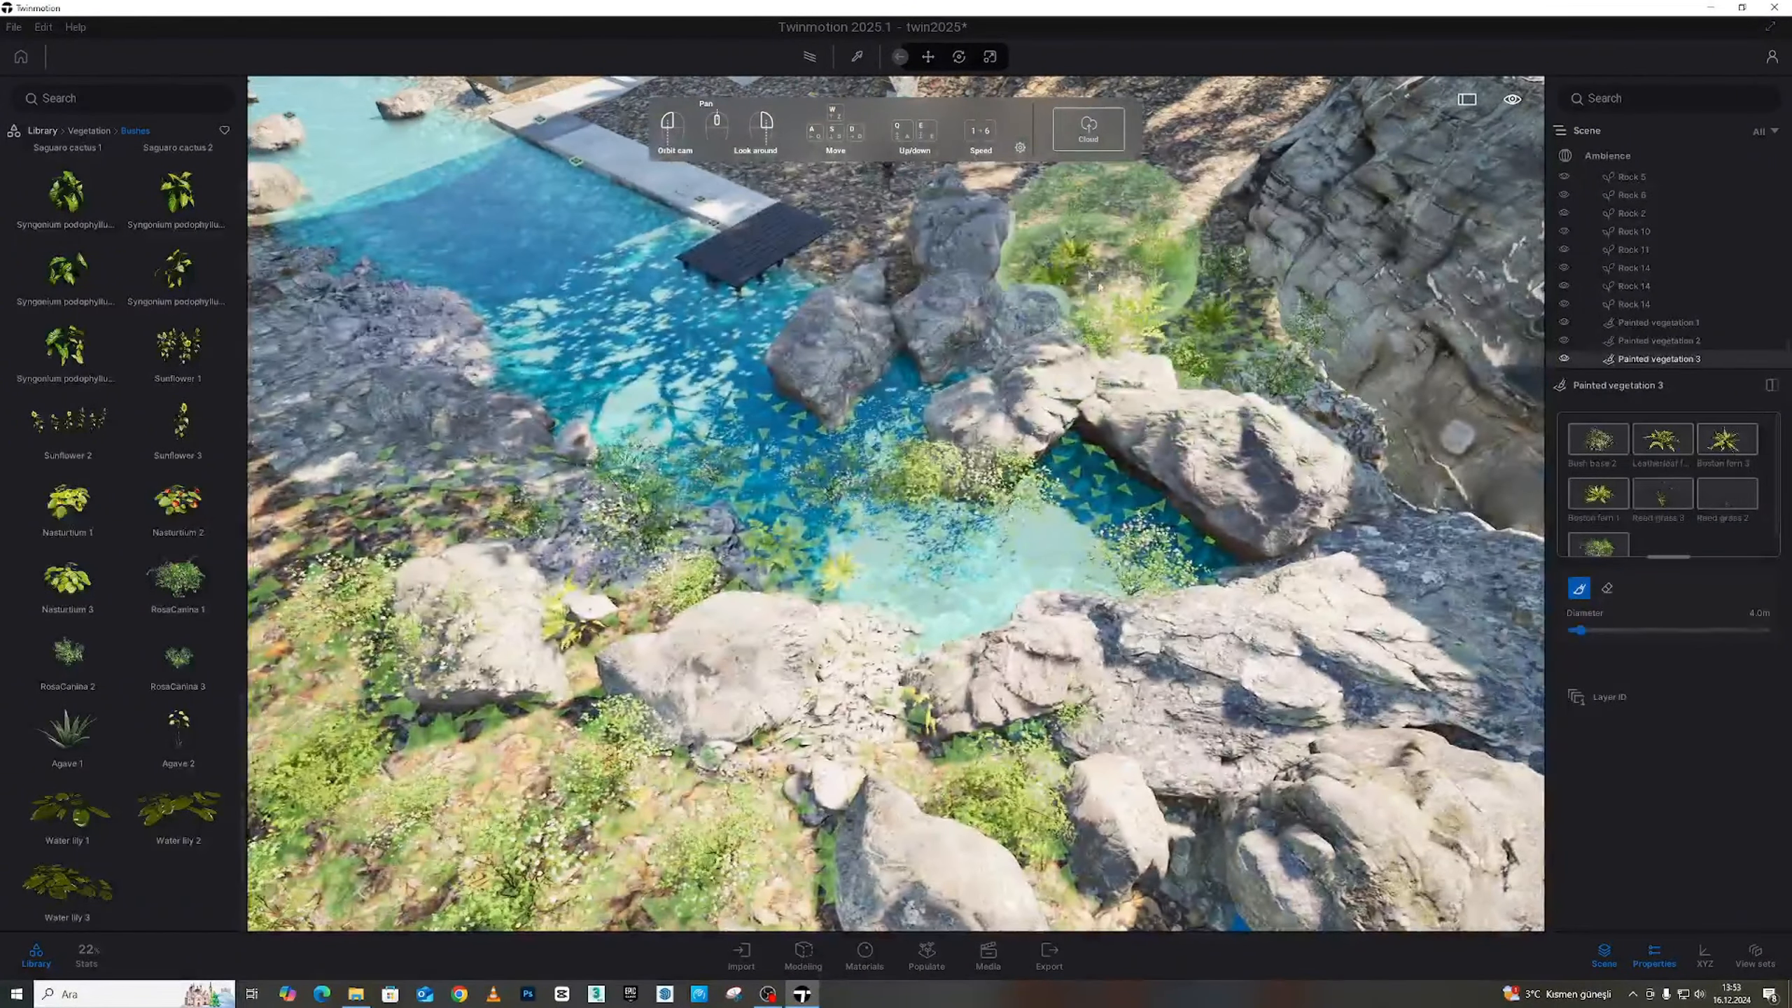
{"action": "mouse_move", "coordinate": [804, 315]}
{"action": "right_mouse_down"}
{"action": "mouse_move", "coordinate": [1053, 520]}
{"action": "mouse_move", "coordinate": [822, 452]}
{"action": "mouse_move", "coordinate": [1027, 492]}
{"action": "mouse_move", "coordinate": [1074, 430]}
{"action": "mouse_move", "coordinate": [967, 374]}
{"action": "mouse_move", "coordinate": [727, 587]}
{"action": "mouse_move", "coordinate": [740, 543]}
{"action": "right_mouse_up"}
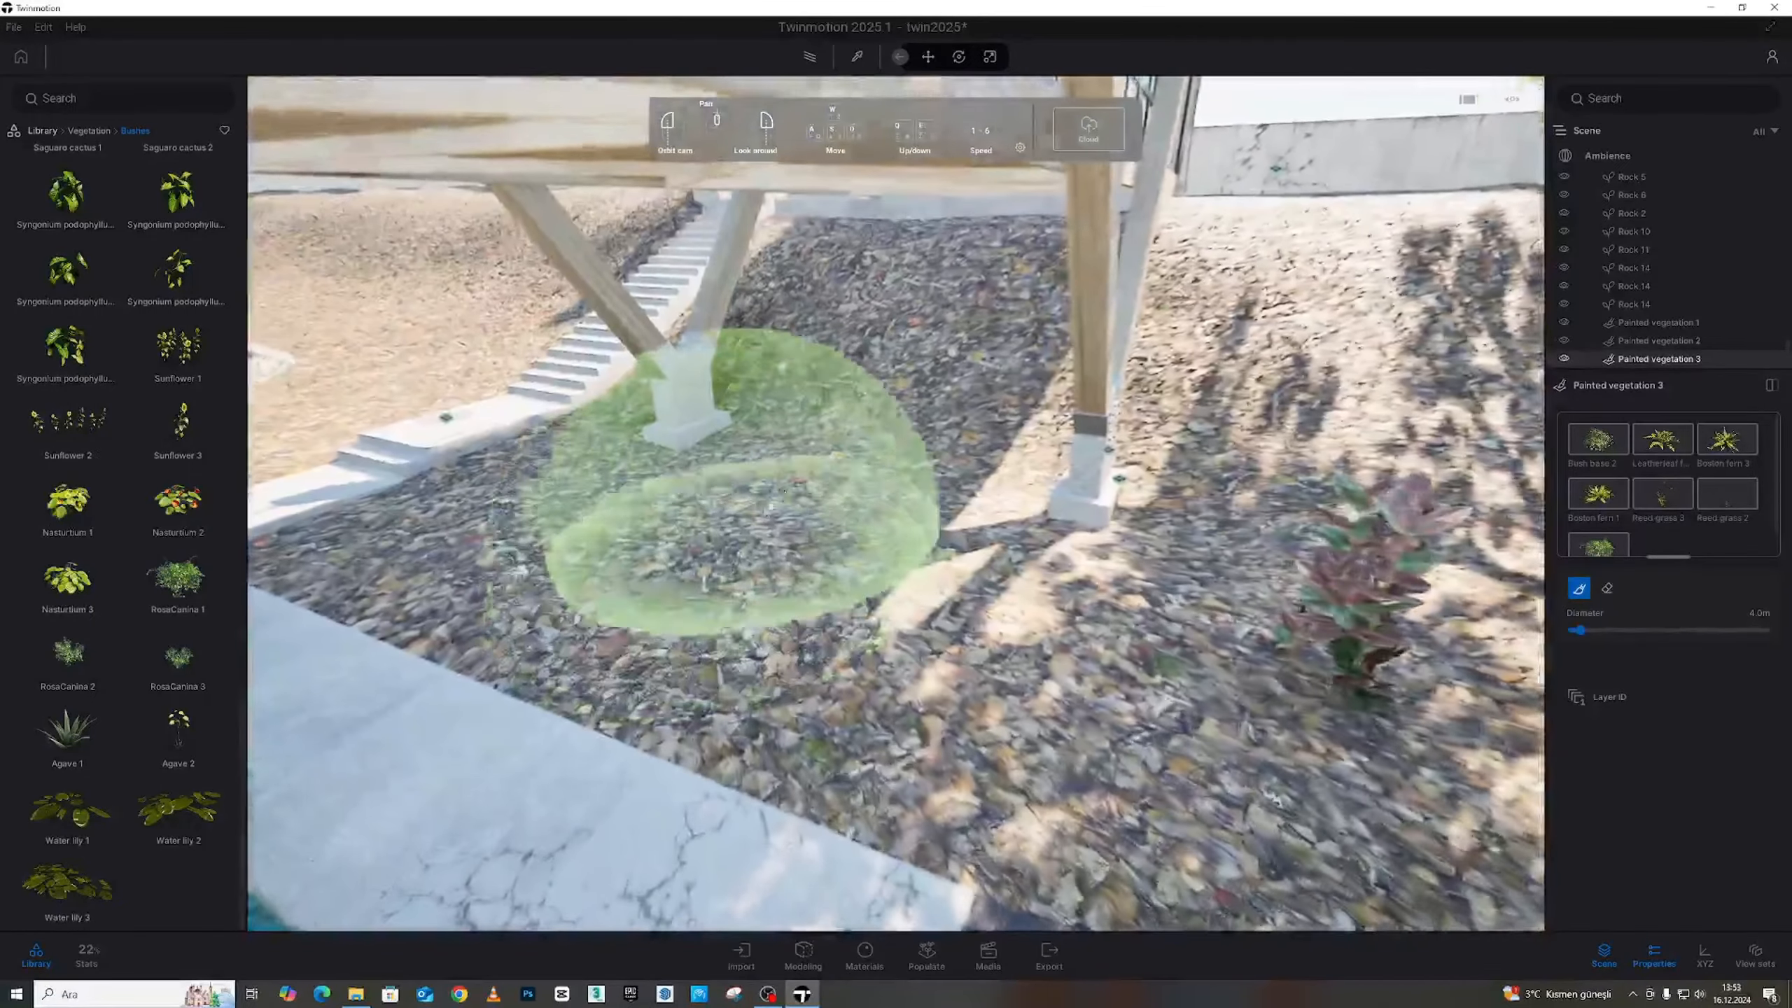
Paint bushes and ground cover across the slope under the house, narrowing the brush to 2.9 m
{"action": "left_click_drag", "start_coordinate": [857, 358], "coordinate": [899, 344]}
{"action": "mouse_move", "coordinate": [890, 468]}
{"action": "left_mouse_down"}
{"action": "mouse_move", "coordinate": [550, 536]}
{"action": "mouse_move", "coordinate": [799, 459]}
{"action": "left_mouse_up"}
{"action": "key", "text": "a"}
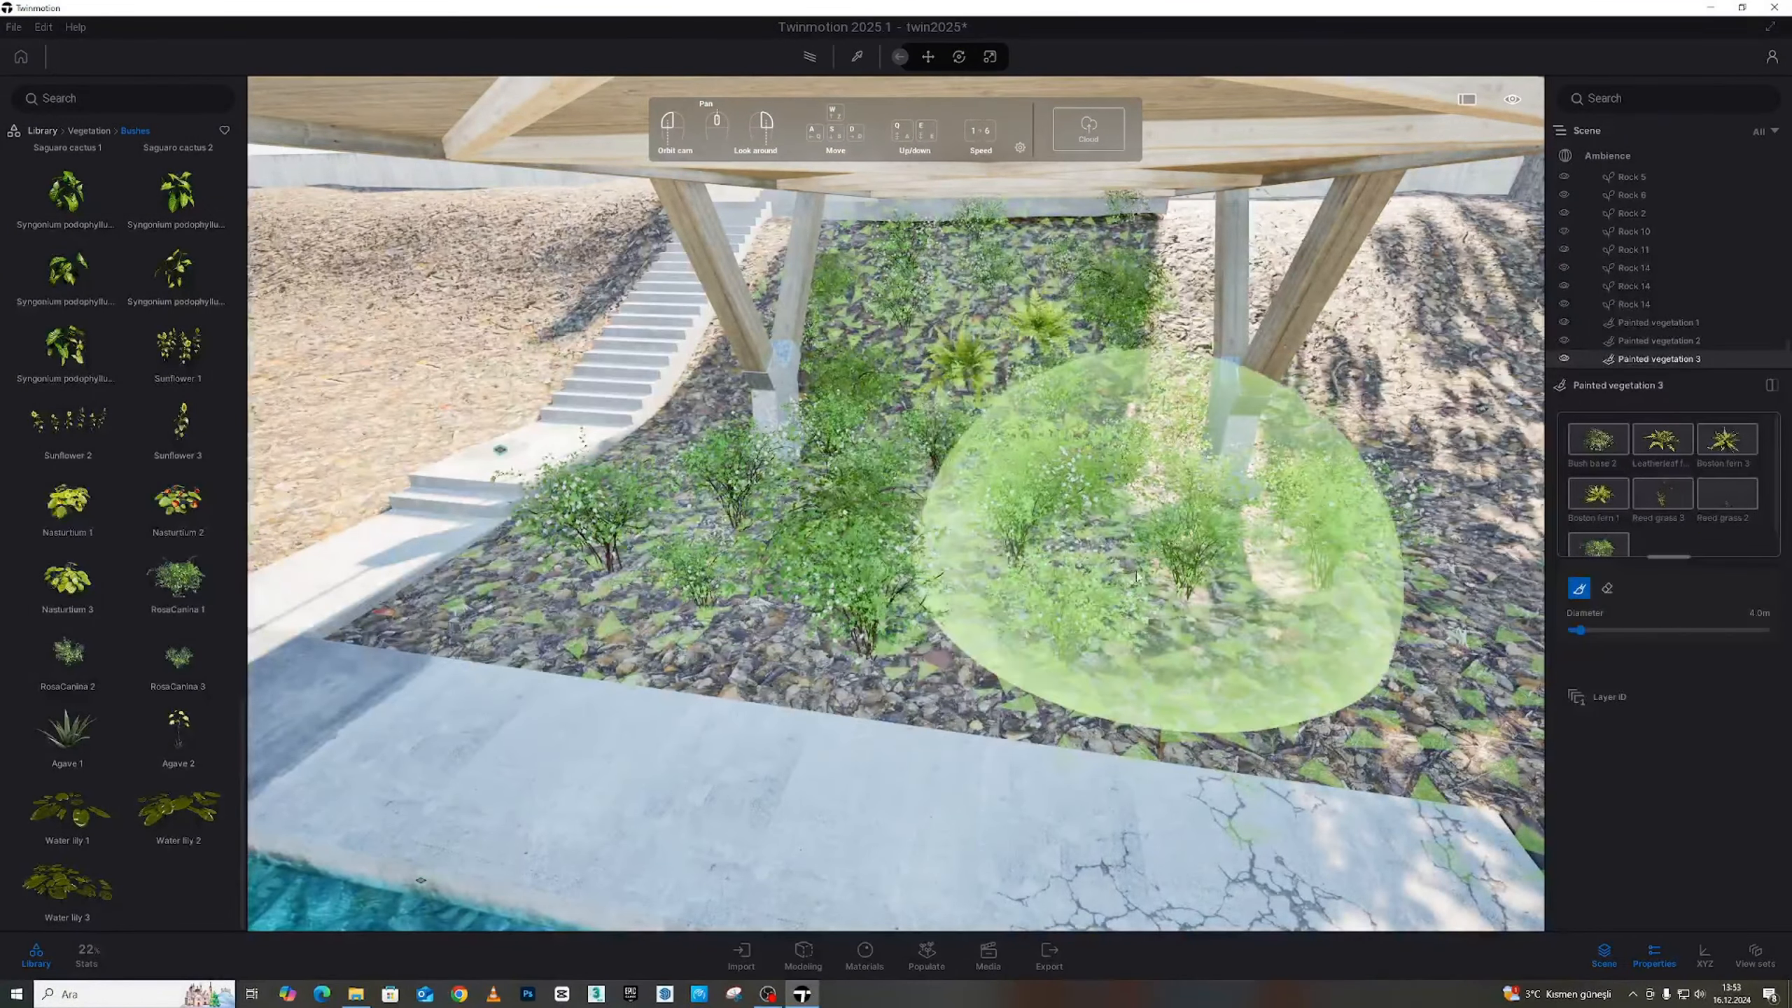
{"action": "left_click_drag", "start_coordinate": [1581, 631], "coordinate": [1578, 630]}
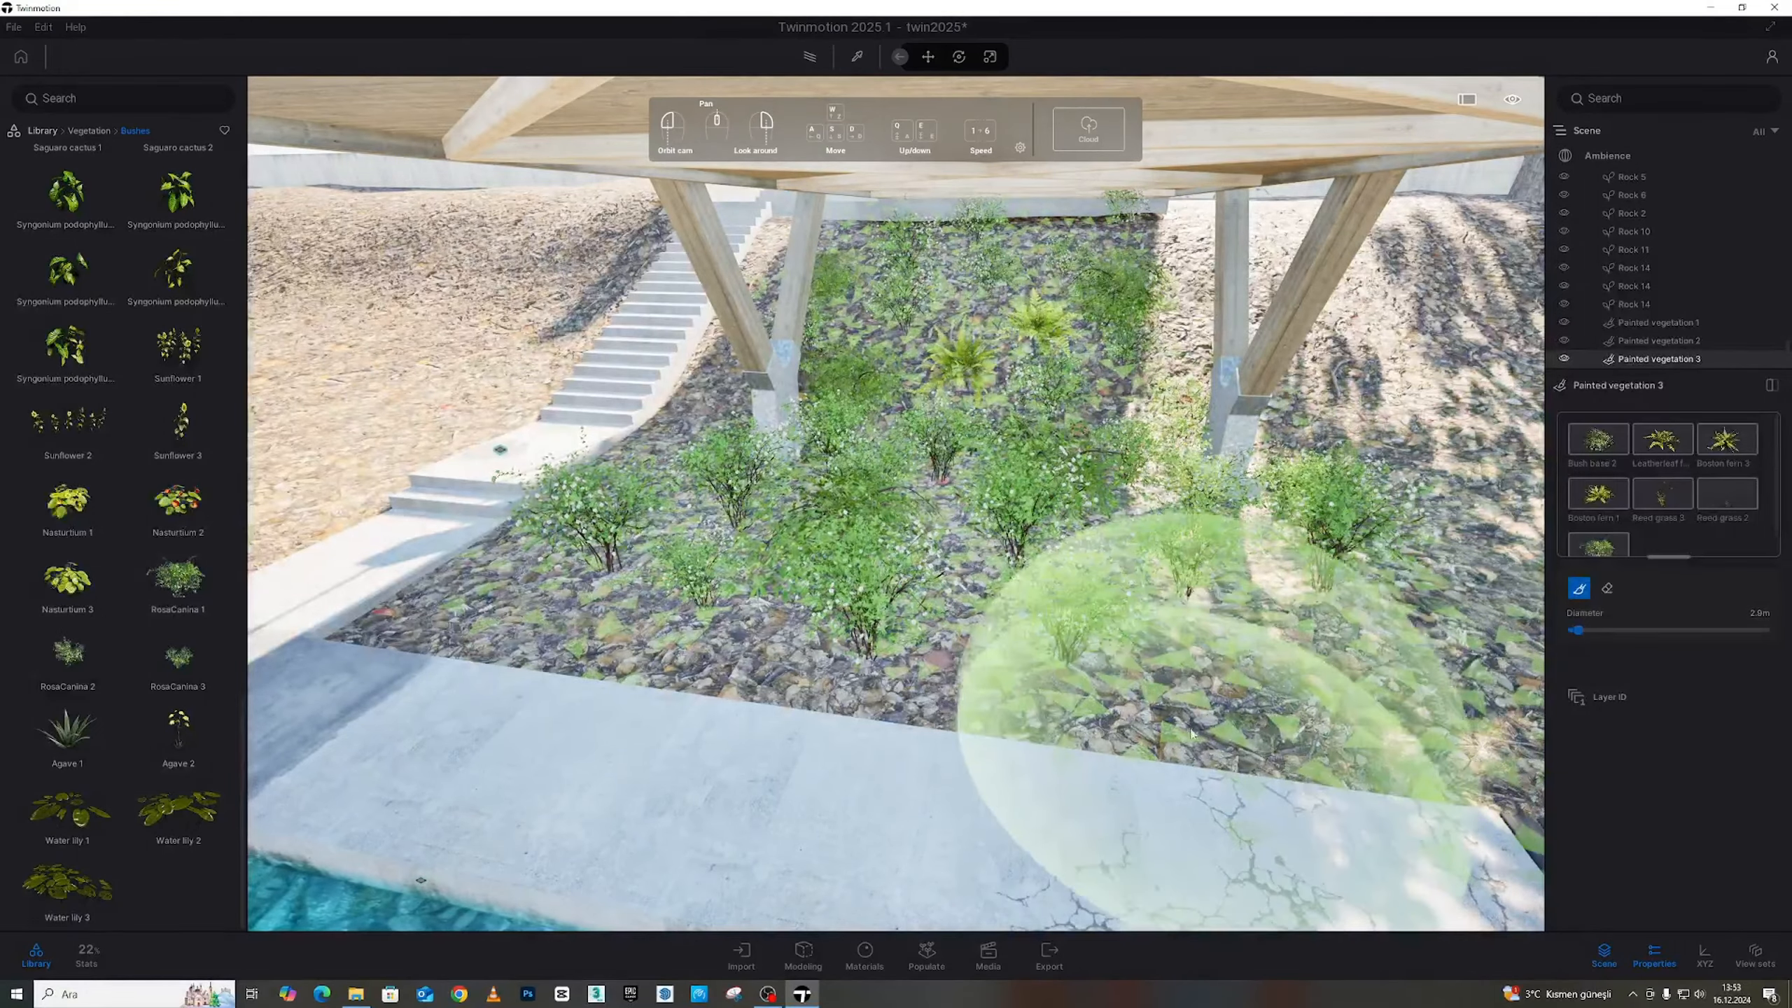
{"action": "left_click", "coordinate": [1358, 695]}
{"action": "key", "text": "d"}
{"action": "key", "text": "s"}
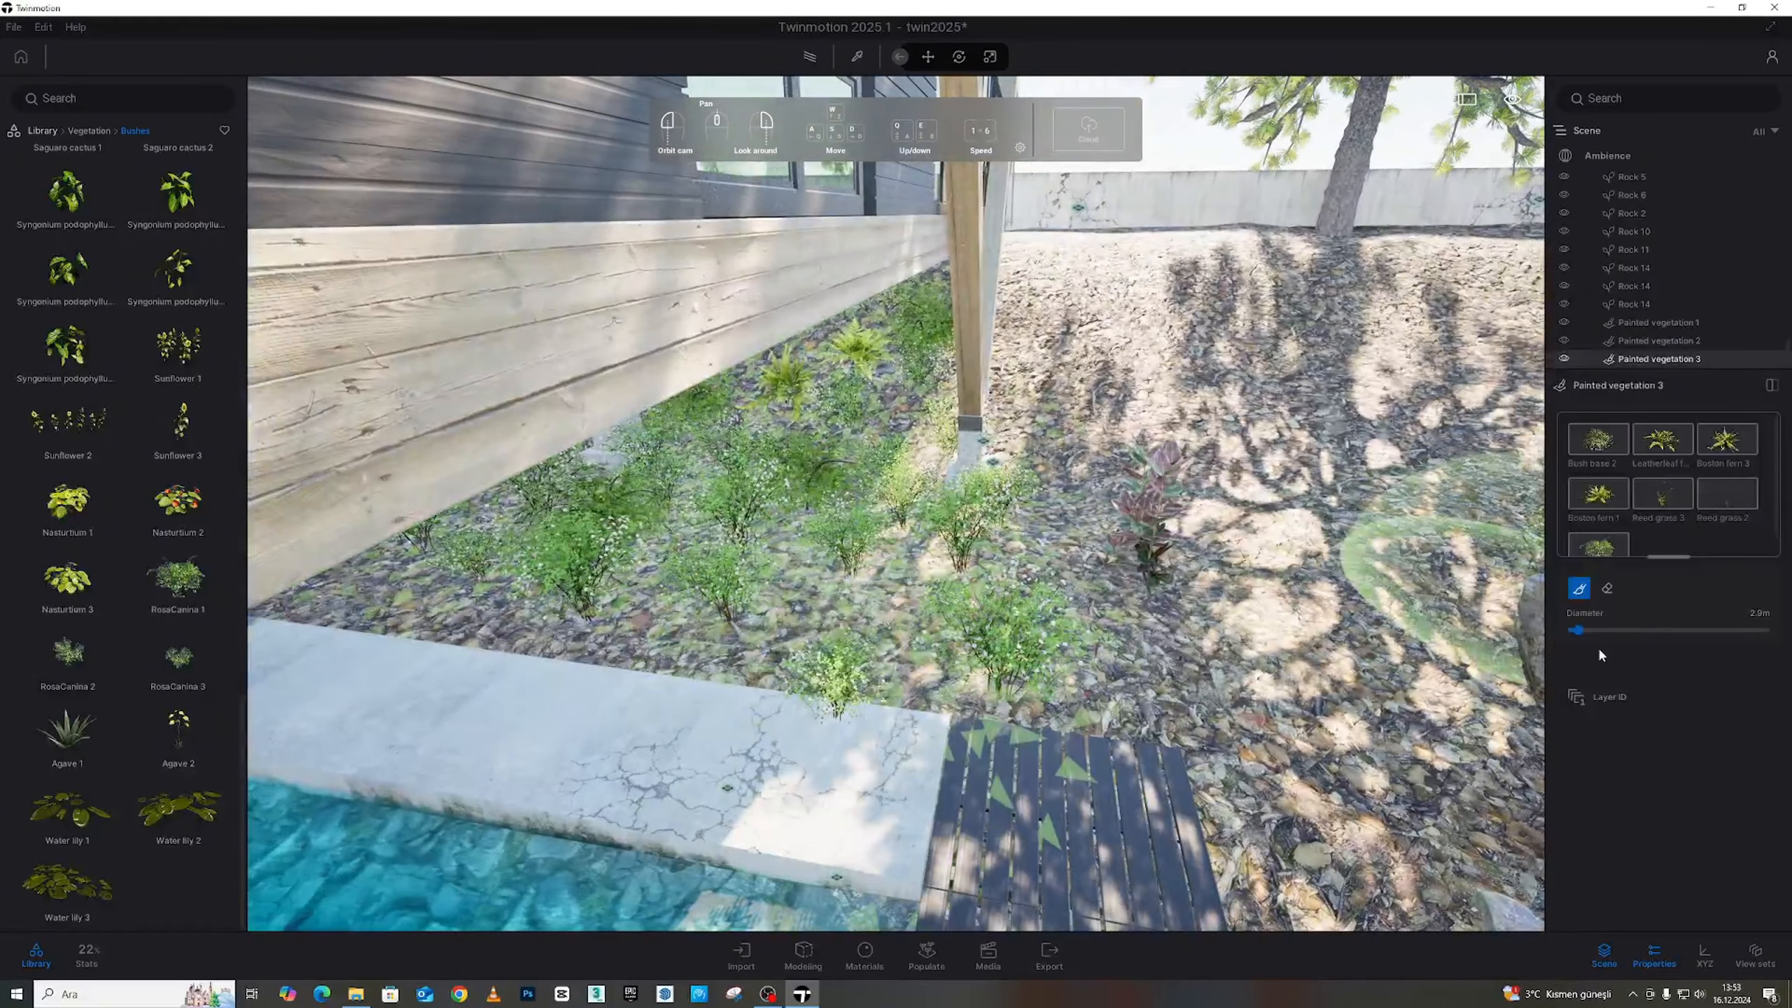
Toggle to the Eraser and back to the Paintbrush, then fly toward the concrete stairs
{"action": "left_click", "coordinate": [1607, 588]}
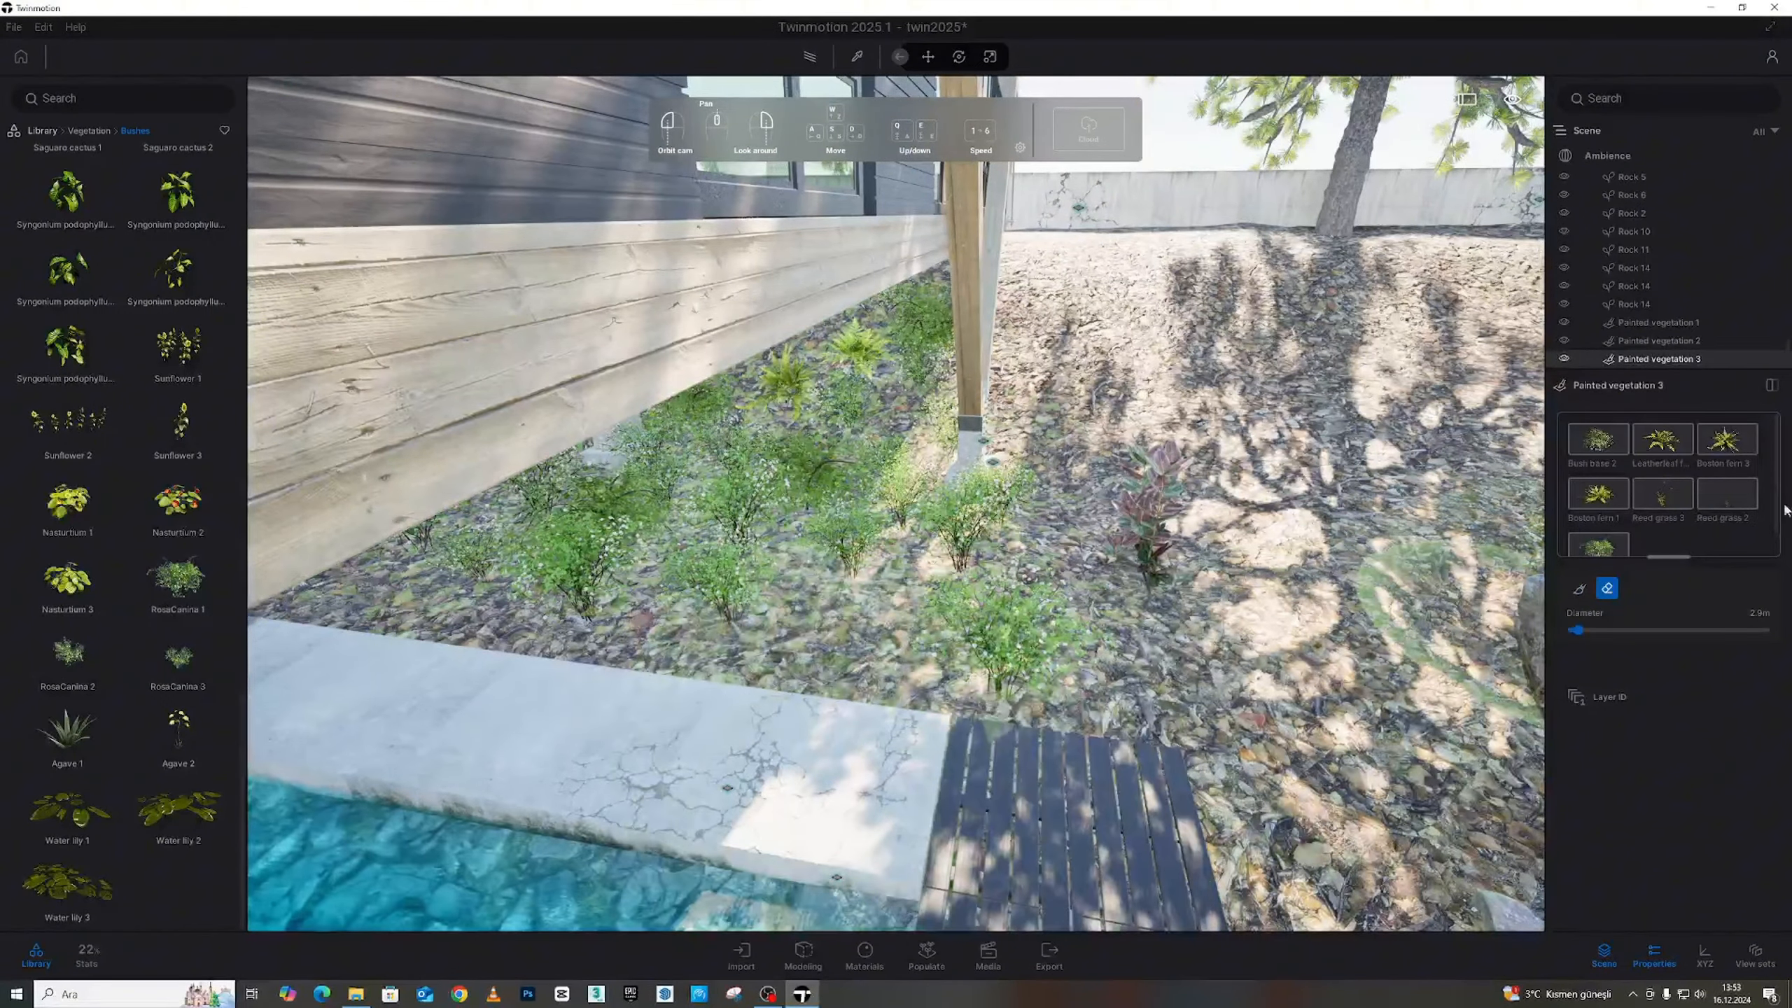
{"action": "left_click", "coordinate": [1580, 588]}
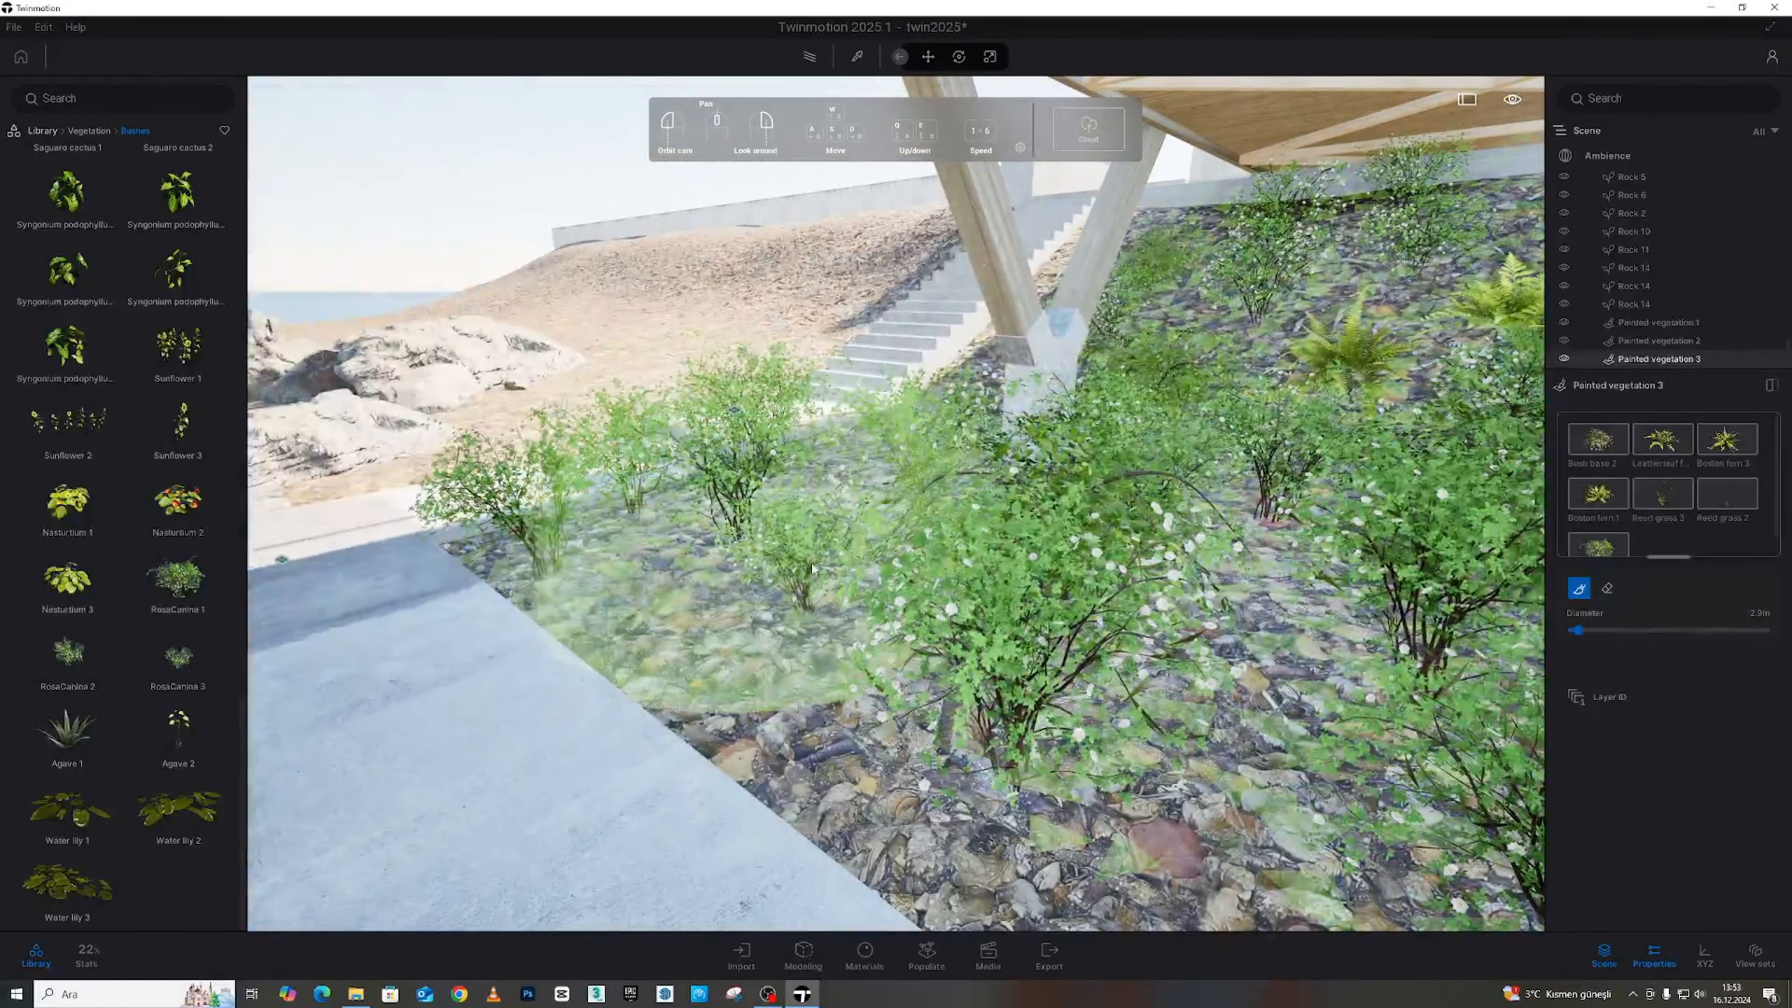
{"action": "key", "text": "w"}
{"action": "key", "text": "w"}
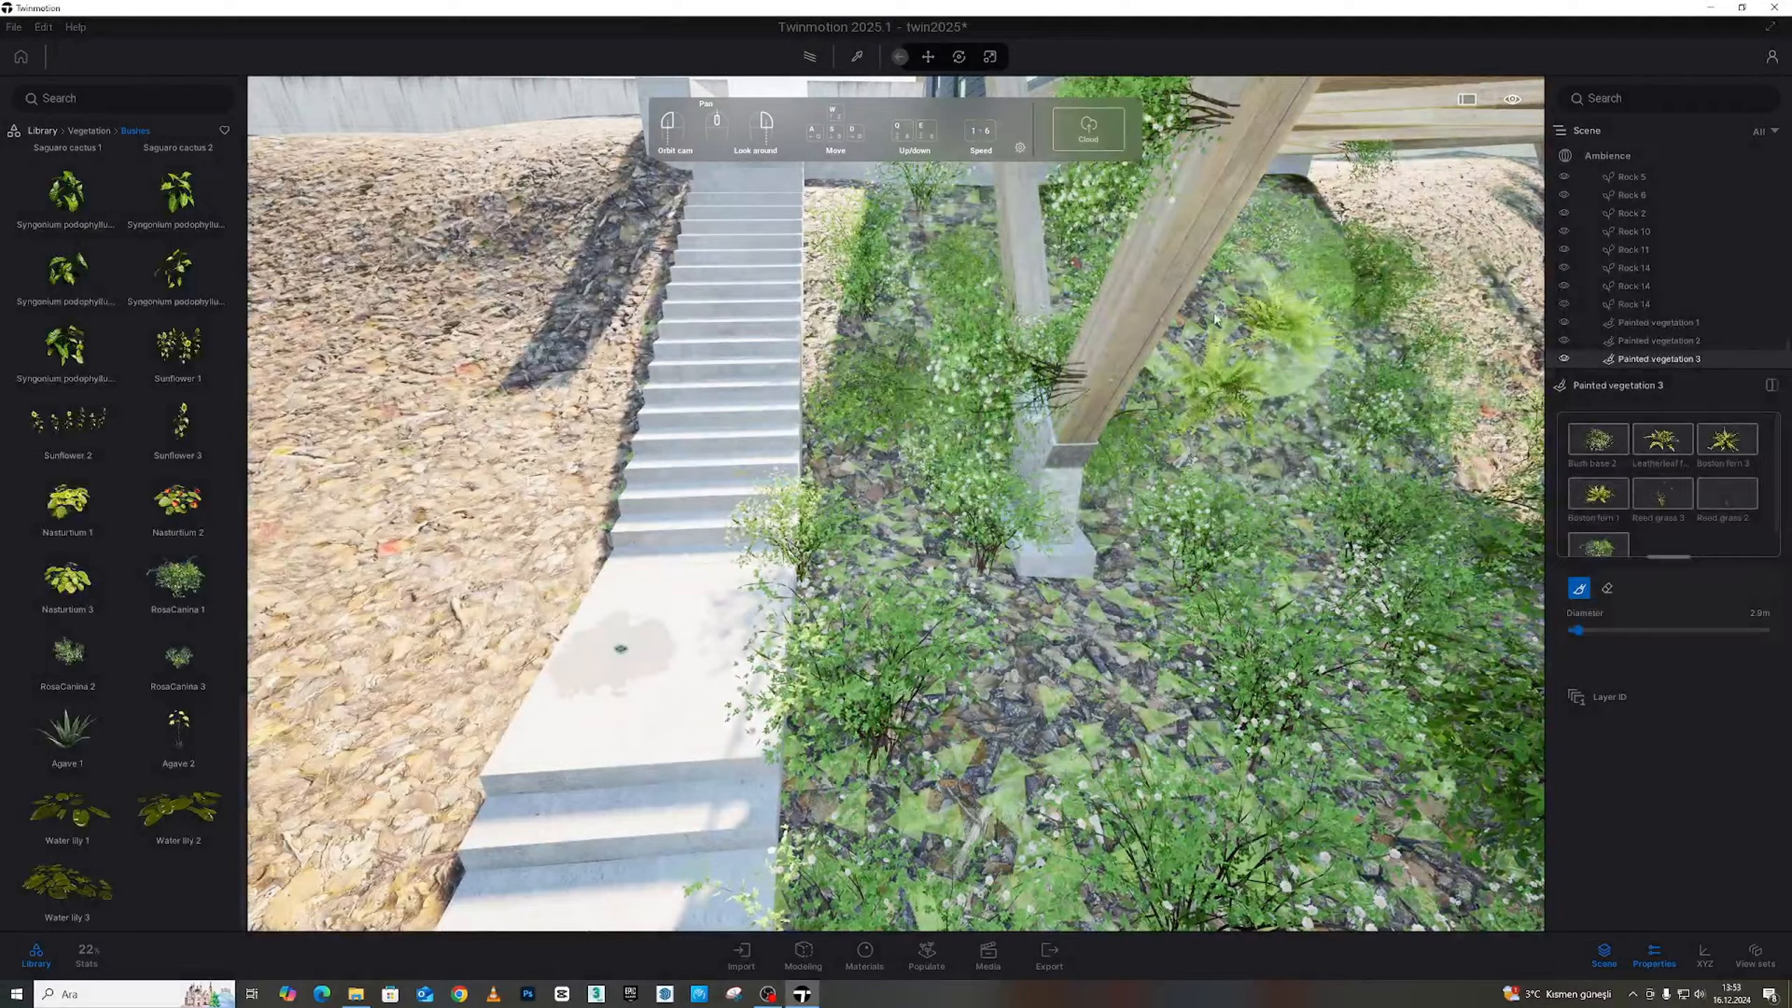
{"action": "key", "text": "w"}
{"action": "key", "text": "a"}
{"action": "right_click_drag", "start_coordinate": [1060, 480], "coordinate": [1057, 472]}
Erase the bushes that crept from the column base up onto the beam
{"action": "key", "text": "d"}
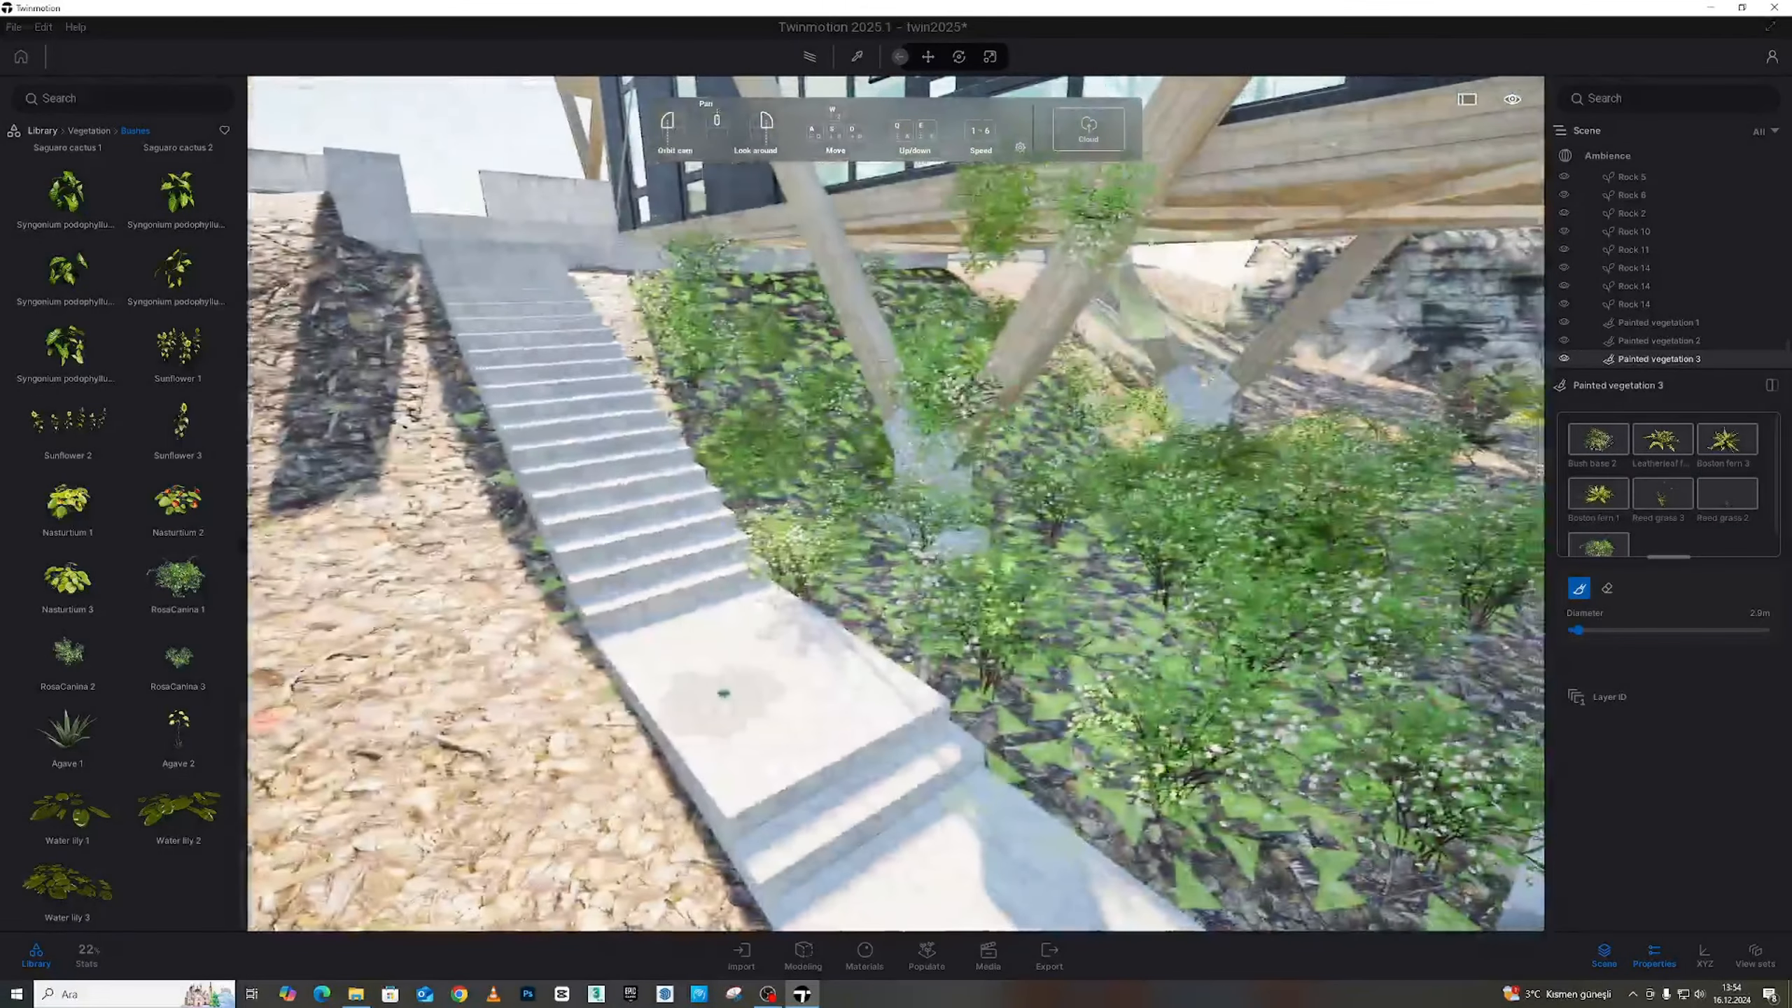
{"action": "left_click", "coordinate": [1606, 588]}
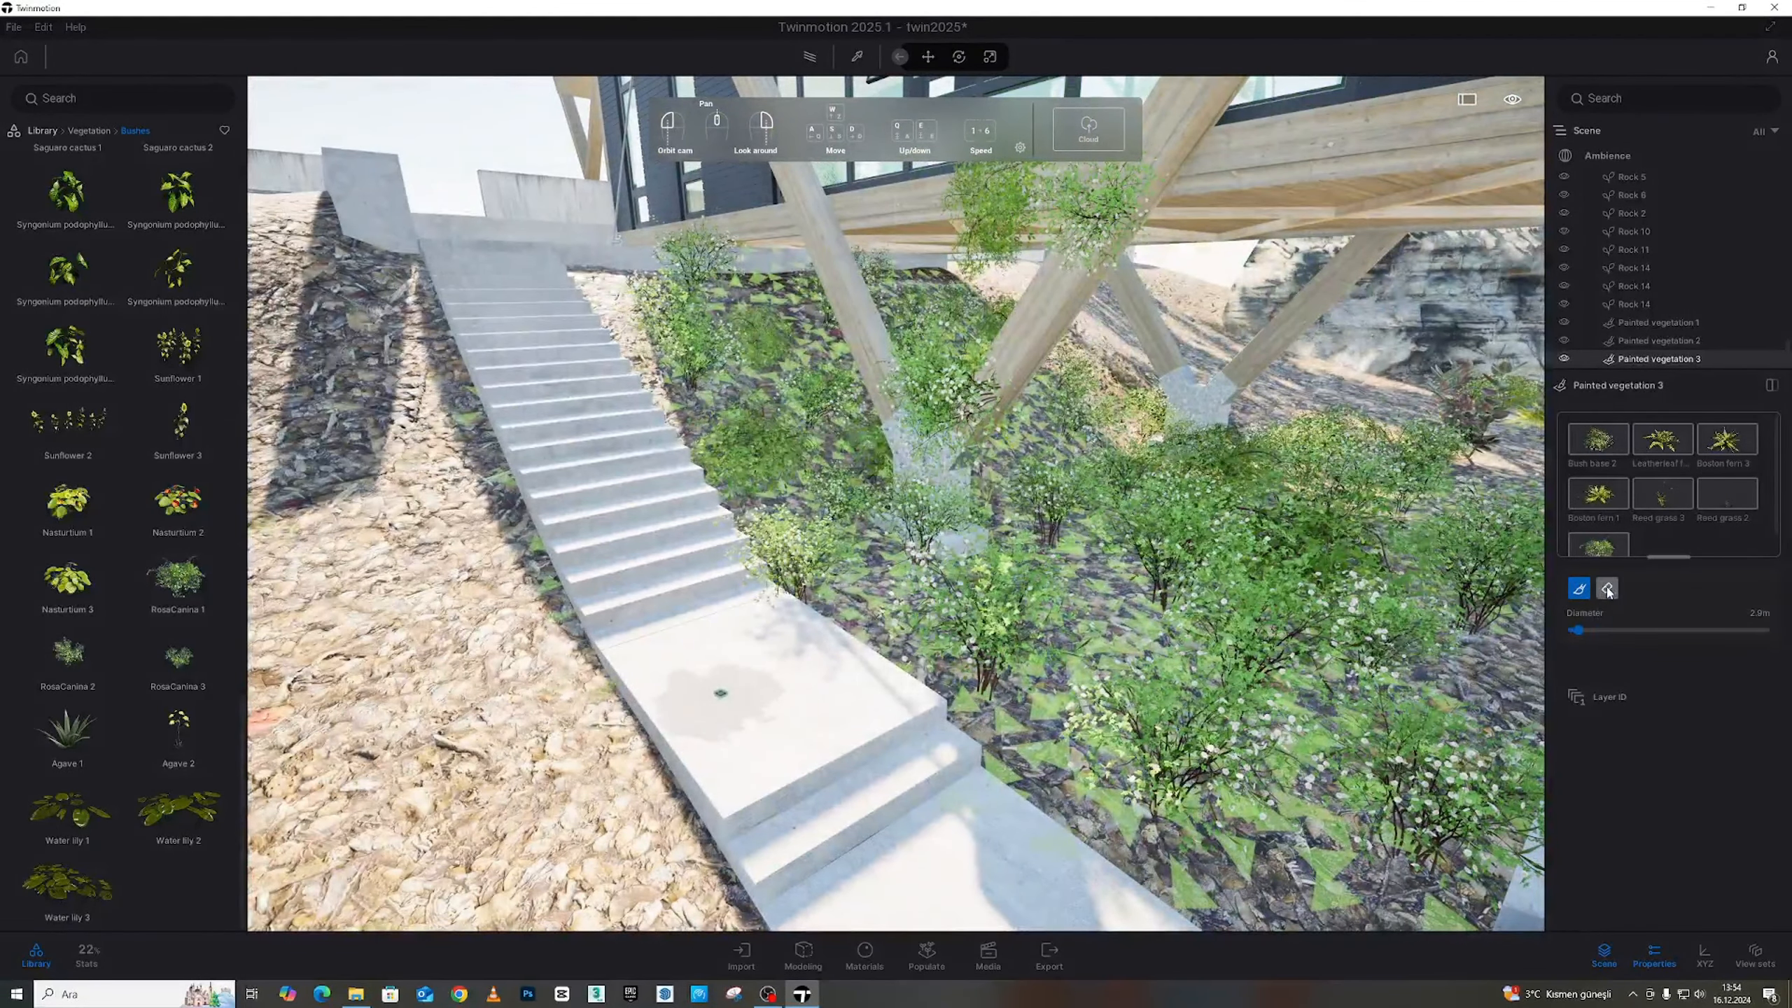
{"action": "mouse_move", "coordinate": [938, 429]}
{"action": "left_mouse_down"}
{"action": "mouse_move", "coordinate": [920, 401]}
{"action": "mouse_move", "coordinate": [931, 339]}
{"action": "mouse_move", "coordinate": [1016, 218]}
{"action": "left_mouse_up"}
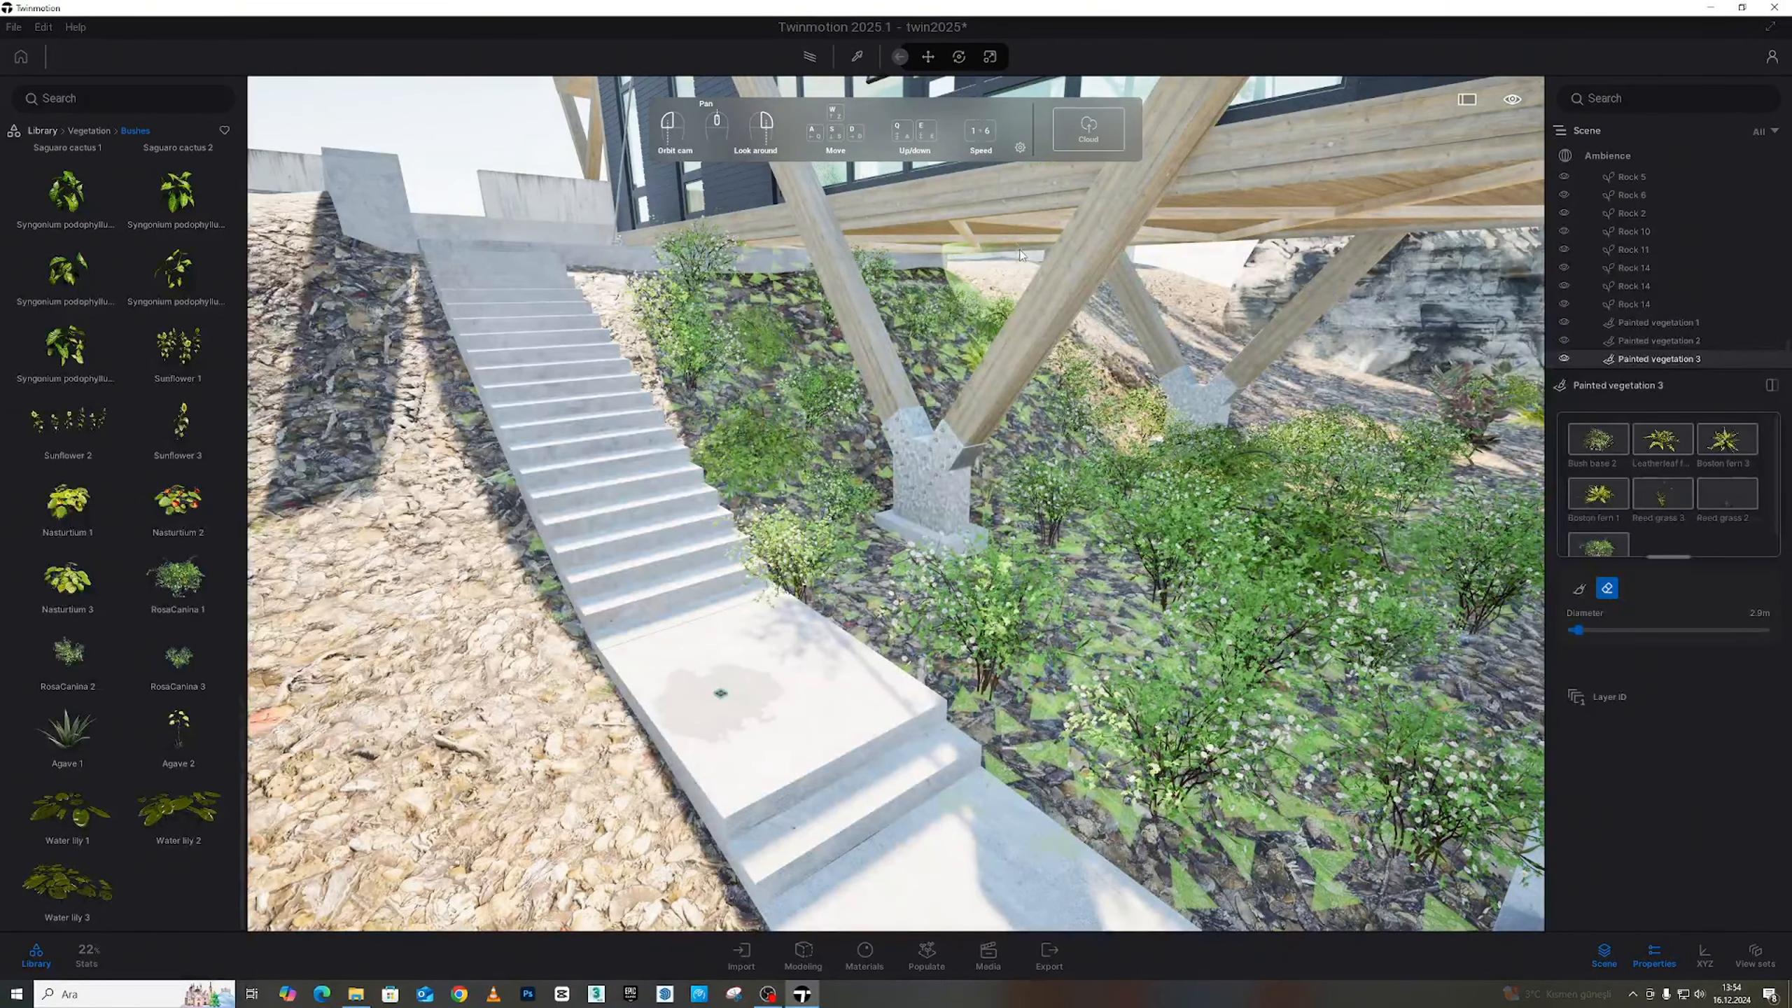
{"action": "key", "text": "w"}
{"action": "key", "text": "d"}
{"action": "mouse_move", "coordinate": [1015, 217]}
{"action": "right_mouse_down"}
{"action": "mouse_move", "coordinate": [832, 220]}
{"action": "mouse_move", "coordinate": [1100, 226]}
{"action": "right_mouse_up"}
{"action": "key", "text": "s"}
{"action": "key", "text": "w"}
Reselect the Paintbrush and paint bushes on the slope beside the pillar
{"action": "left_click", "coordinate": [1579, 588]}
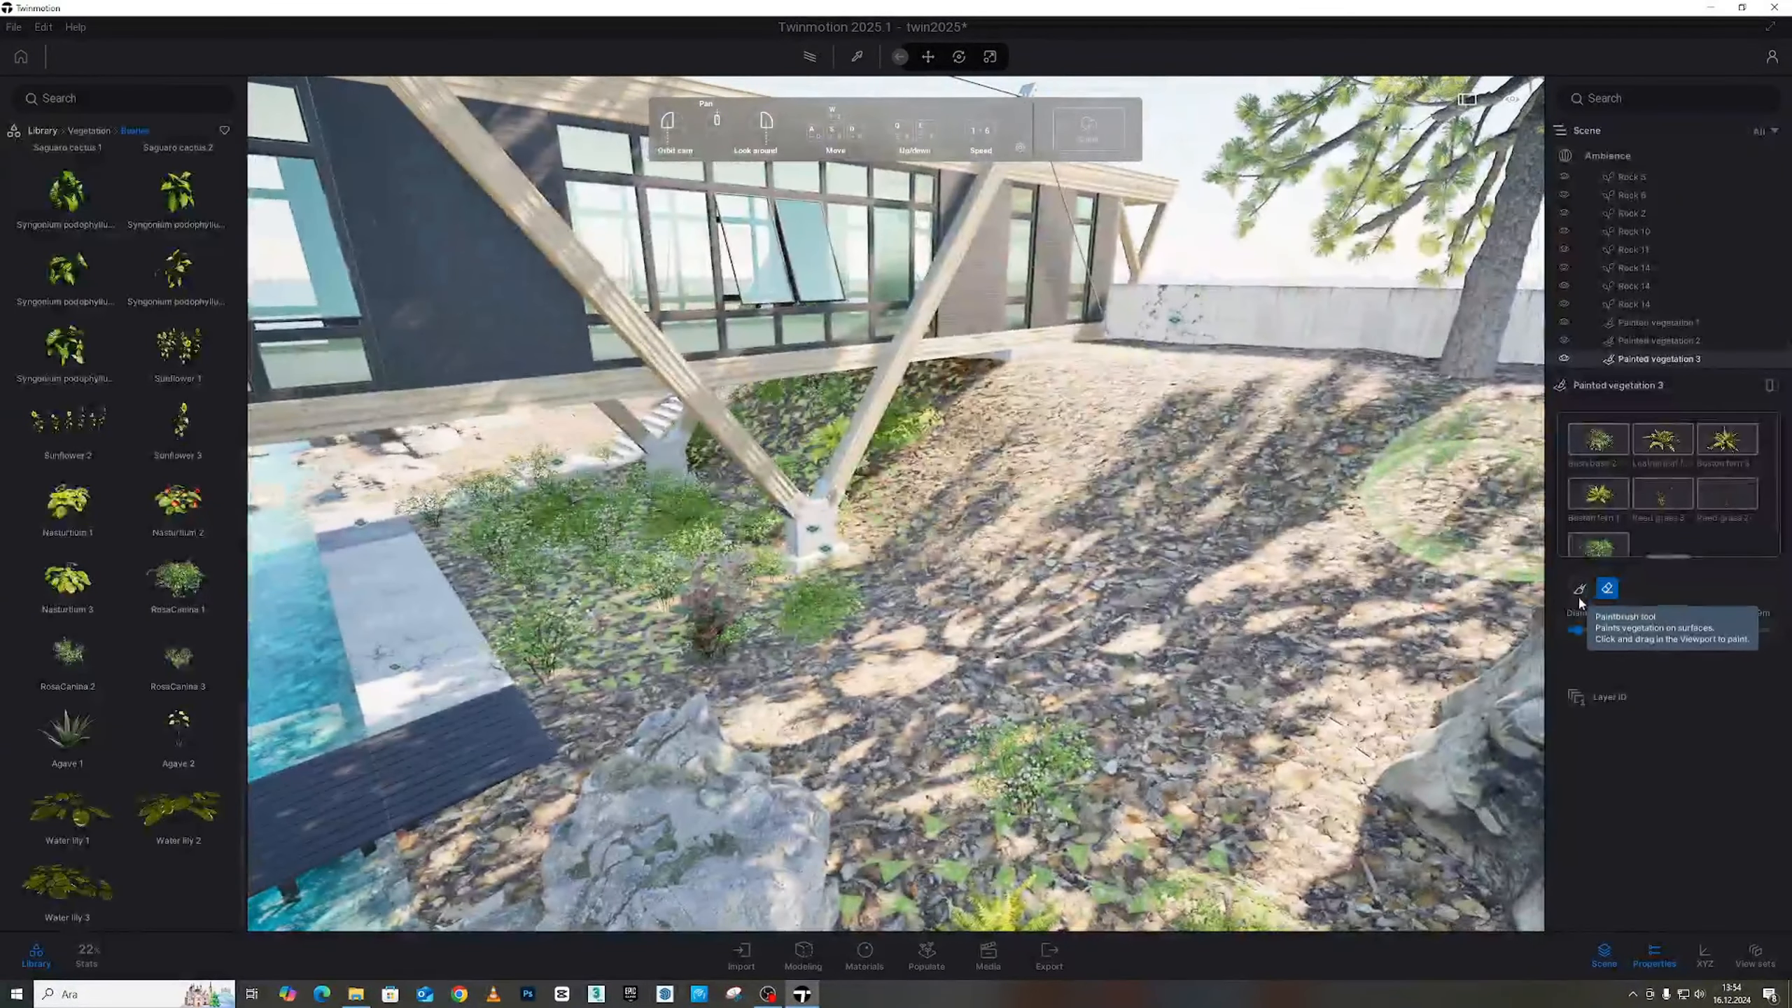
{"action": "mouse_move", "coordinate": [972, 485]}
{"action": "left_mouse_down"}
{"action": "mouse_move", "coordinate": [1167, 406]}
{"action": "mouse_move", "coordinate": [1091, 383]}
{"action": "left_mouse_up"}
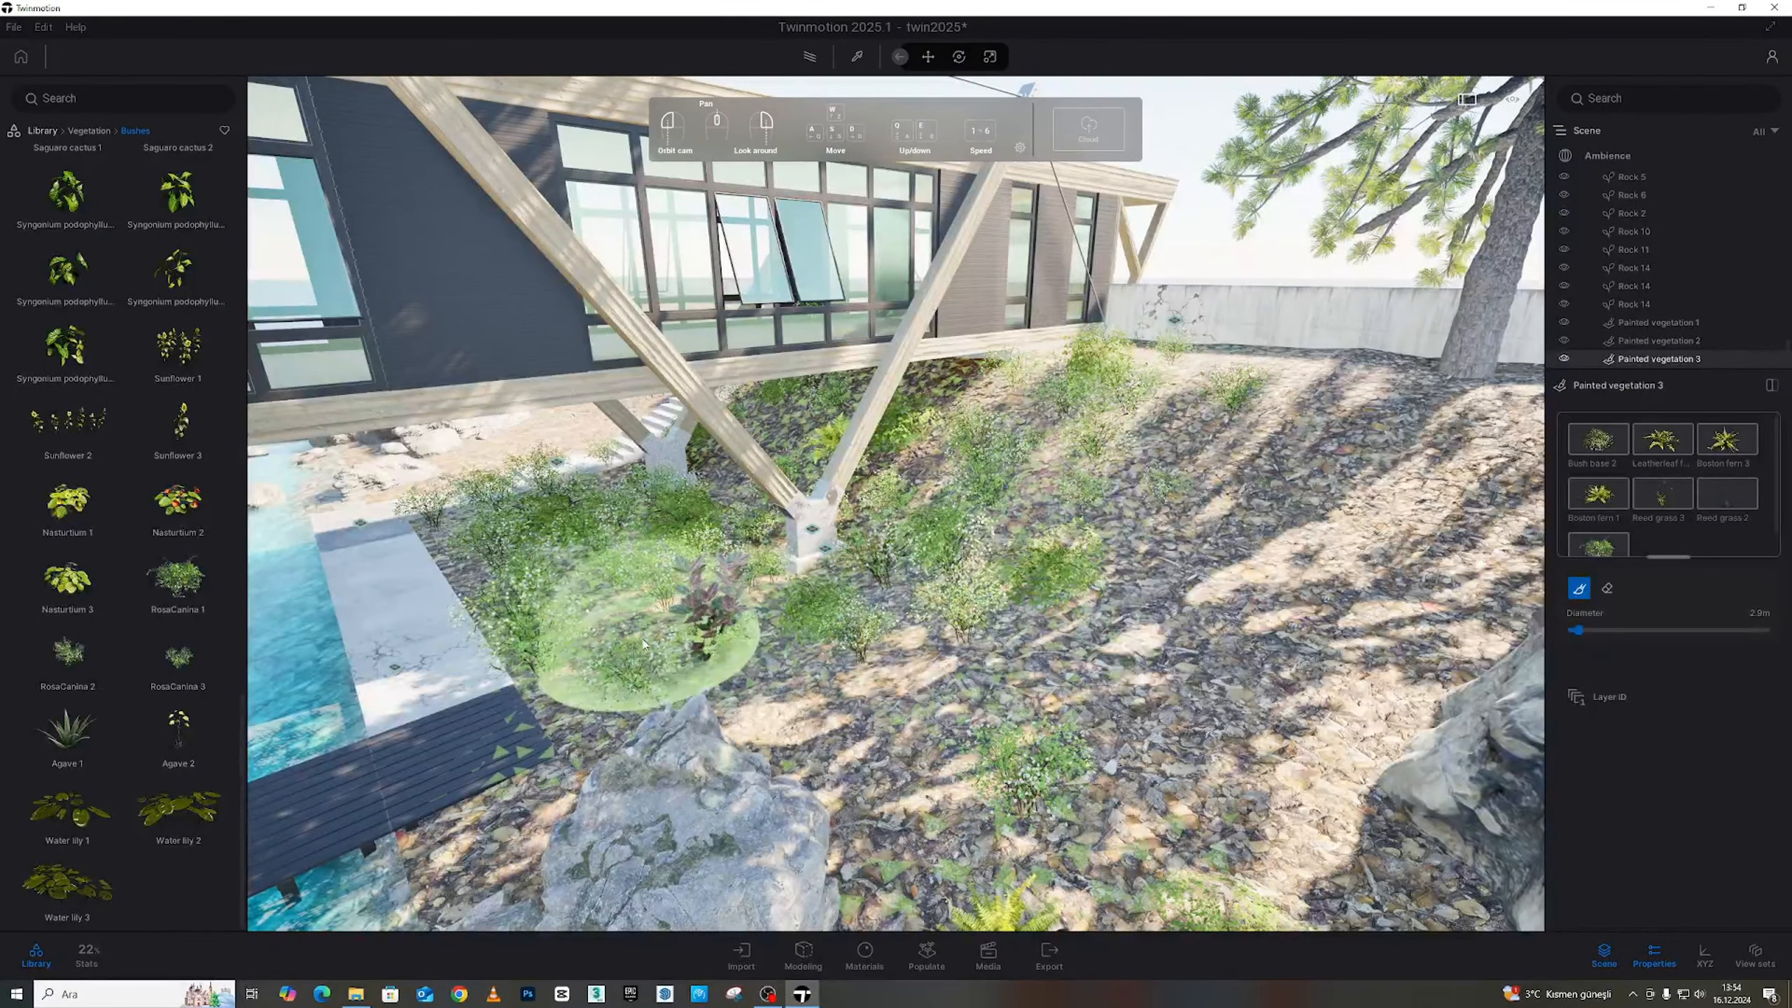
{"action": "key", "text": "s"}
{"action": "key", "text": "a"}
{"action": "mouse_move", "coordinate": [730, 610]}
{"action": "right_mouse_down"}
{"action": "mouse_move", "coordinate": [1215, 646]}
{"action": "mouse_move", "coordinate": [1232, 688]}
{"action": "mouse_move", "coordinate": [846, 536]}
{"action": "mouse_move", "coordinate": [596, 385]}
{"action": "mouse_move", "coordinate": [532, 494]}
{"action": "mouse_move", "coordinate": [635, 437]}
{"action": "mouse_move", "coordinate": [931, 373]}
{"action": "mouse_move", "coordinate": [944, 324]}
{"action": "mouse_move", "coordinate": [861, 339]}
{"action": "mouse_move", "coordinate": [783, 319]}
{"action": "mouse_move", "coordinate": [592, 700]}
{"action": "mouse_move", "coordinate": [452, 600]}
{"action": "right_mouse_up"}
Fly over the house to the river rocks and paint the shaded ground beside them
{"action": "key", "text": "e"}
{"action": "key", "text": "q"}
{"action": "key", "text": "s"}
{"action": "key", "text": "d"}
{"action": "key", "text": "s"}
{"action": "key", "text": "w"}
{"action": "key", "text": "s"}
{"action": "key", "text": "w"}
{"action": "key", "text": "w"}
{"action": "key", "text": "d"}
{"action": "mouse_move", "coordinate": [423, 579]}
{"action": "left_mouse_down"}
{"action": "mouse_move", "coordinate": [560, 515]}
{"action": "mouse_move", "coordinate": [1127, 443]}
{"action": "mouse_move", "coordinate": [1071, 561]}
{"action": "left_mouse_up"}
{"action": "key", "text": "a"}
{"action": "mouse_move", "coordinate": [1071, 560]}
{"action": "right_mouse_down"}
{"action": "mouse_move", "coordinate": [1239, 539]}
{"action": "mouse_move", "coordinate": [797, 410]}
{"action": "right_mouse_up"}
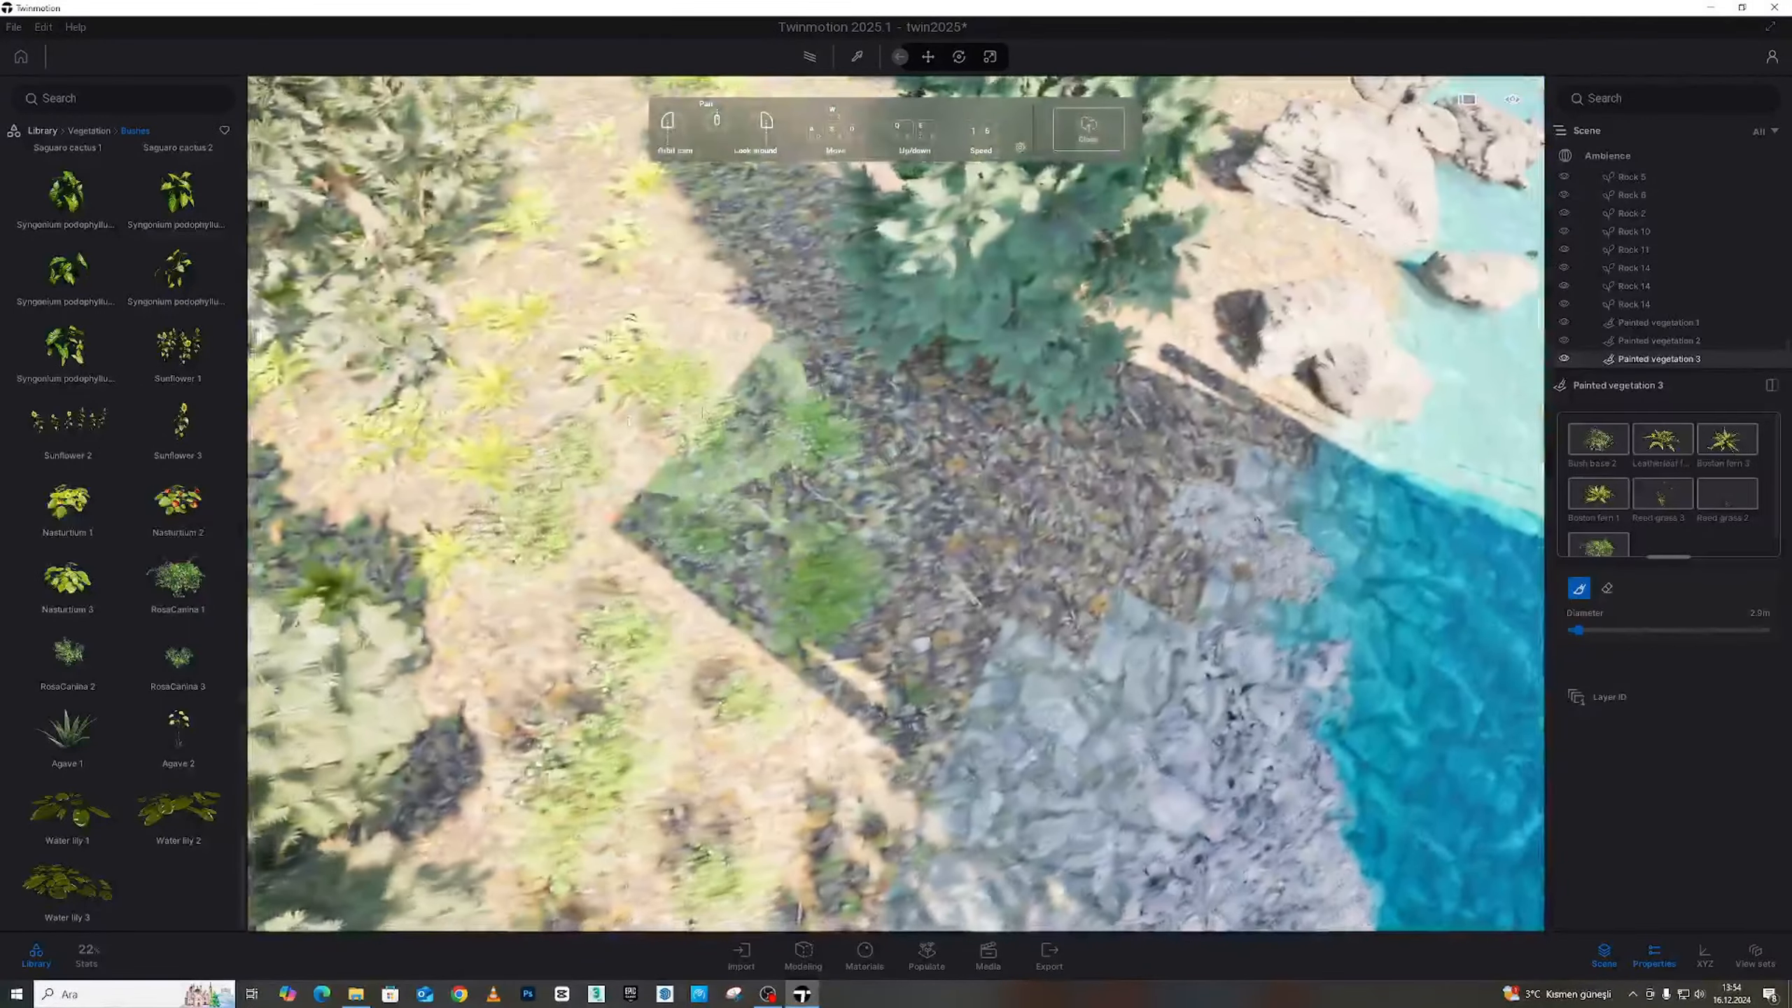
{"action": "mouse_move", "coordinate": [797, 409]}
{"action": "left_mouse_down"}
{"action": "mouse_move", "coordinate": [748, 229]}
{"action": "mouse_move", "coordinate": [999, 480]}
{"action": "mouse_move", "coordinate": [1120, 480]}
{"action": "mouse_move", "coordinate": [1249, 445]}
{"action": "left_mouse_up"}
Paint bushes and ferns between the sunlit rocks, by the tree and along the bank rock
{"action": "key", "text": "d"}
{"action": "right_click_drag", "start_coordinate": [1249, 446], "coordinate": [847, 399]}
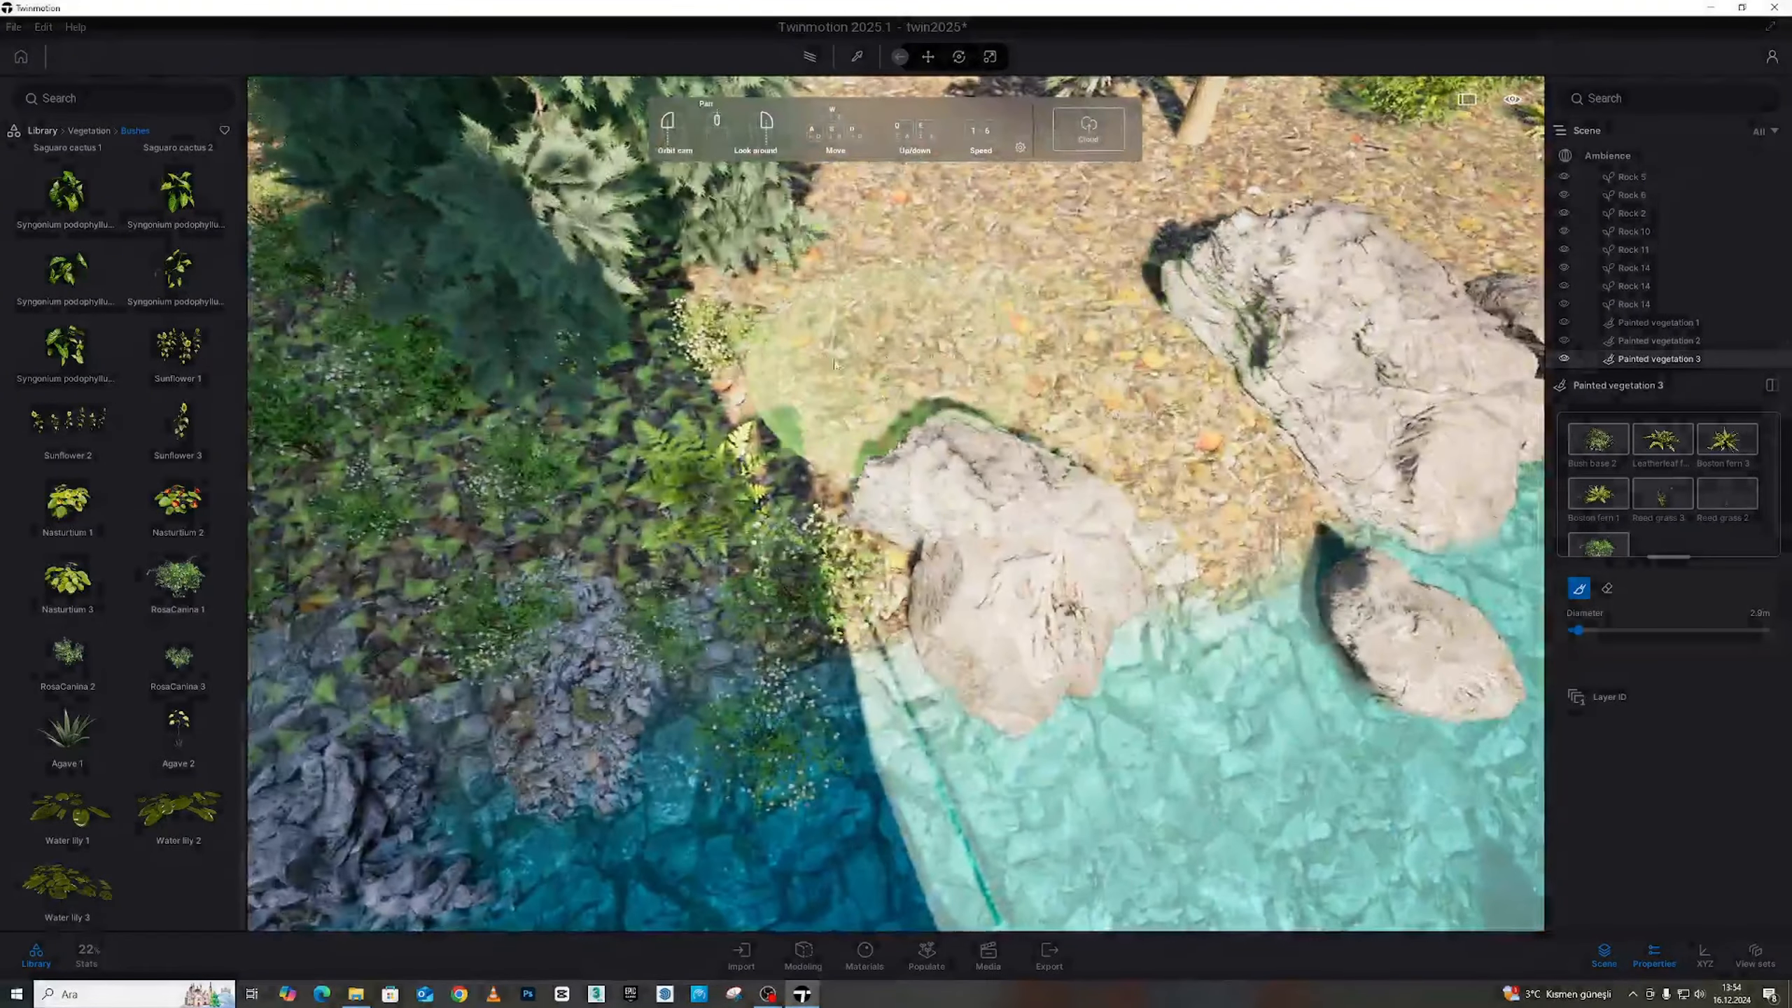
{"action": "mouse_move", "coordinate": [846, 399]}
{"action": "left_mouse_down"}
{"action": "mouse_move", "coordinate": [897, 295]}
{"action": "mouse_move", "coordinate": [1199, 423]}
{"action": "mouse_move", "coordinate": [839, 395]}
{"action": "left_mouse_up"}
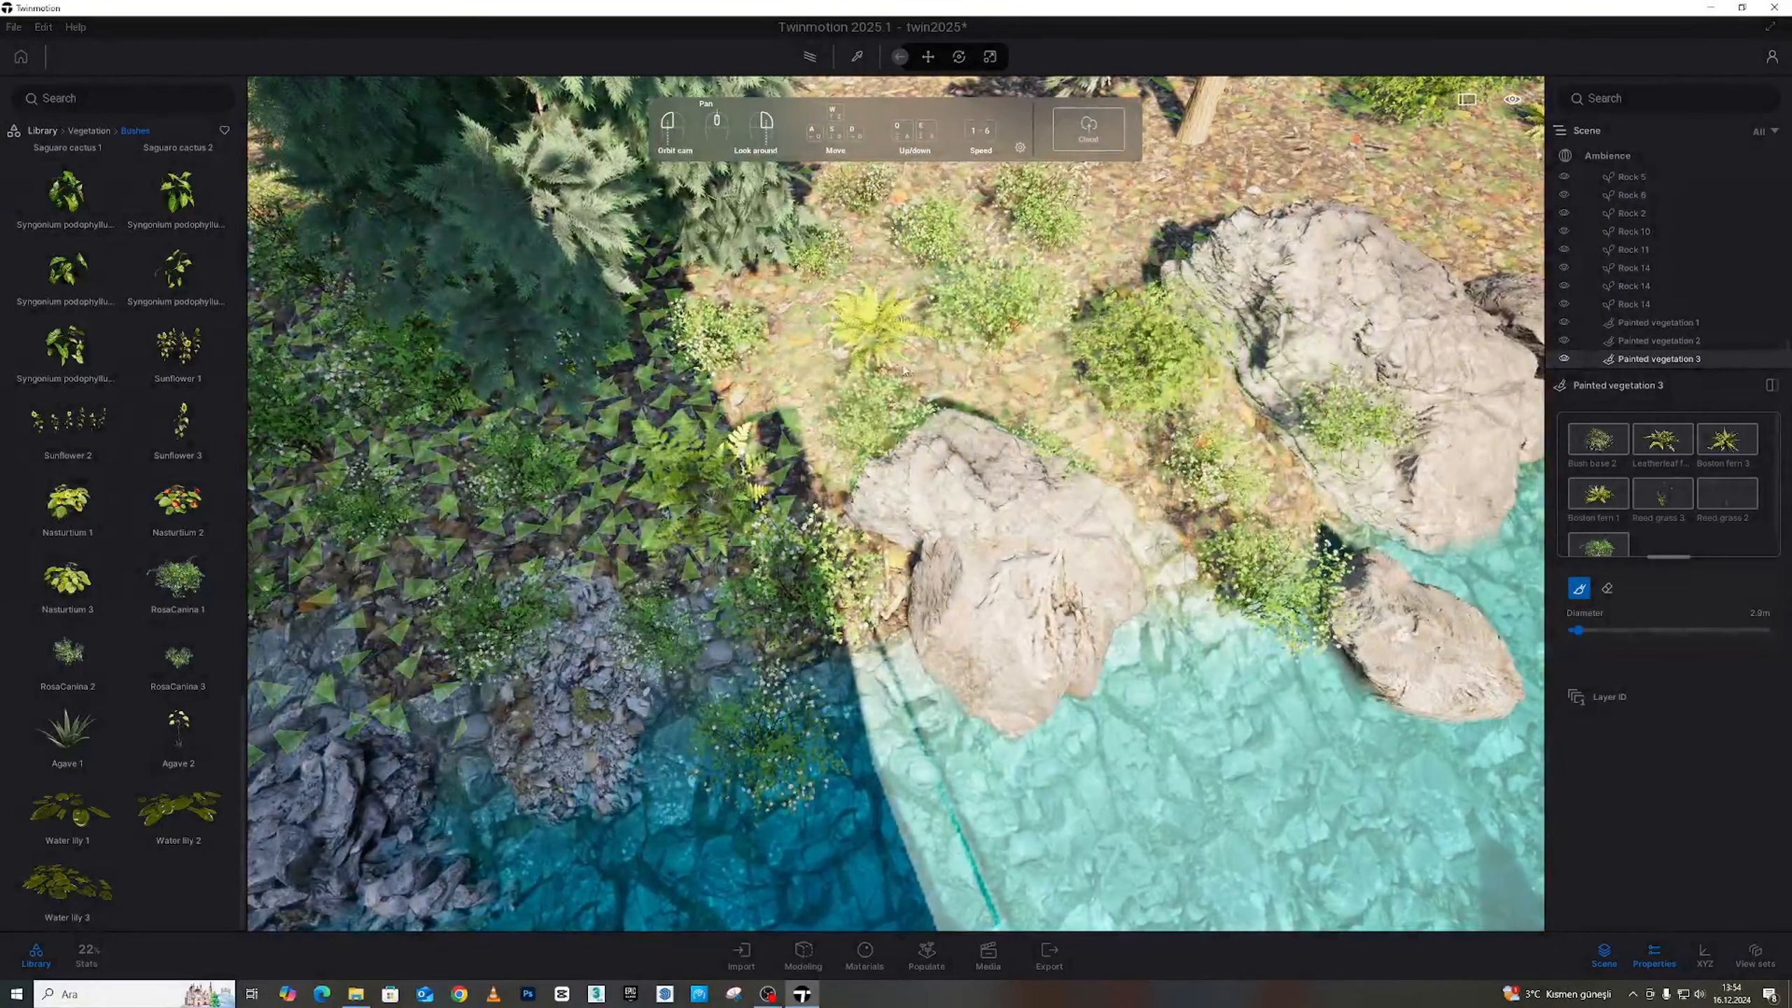
{"action": "mouse_move", "coordinate": [839, 396]}
{"action": "right_mouse_down"}
{"action": "mouse_move", "coordinate": [691, 282]}
{"action": "mouse_move", "coordinate": [952, 332]}
{"action": "mouse_move", "coordinate": [819, 248]}
{"action": "mouse_move", "coordinate": [1011, 418]}
{"action": "mouse_move", "coordinate": [1033, 320]}
{"action": "right_mouse_up"}
{"action": "key", "text": "s"}
{"action": "mouse_move", "coordinate": [1079, 221]}
{"action": "left_mouse_down"}
{"action": "mouse_move", "coordinate": [1138, 363]}
{"action": "mouse_move", "coordinate": [1300, 494]}
{"action": "mouse_move", "coordinate": [1316, 561]}
{"action": "left_mouse_up"}
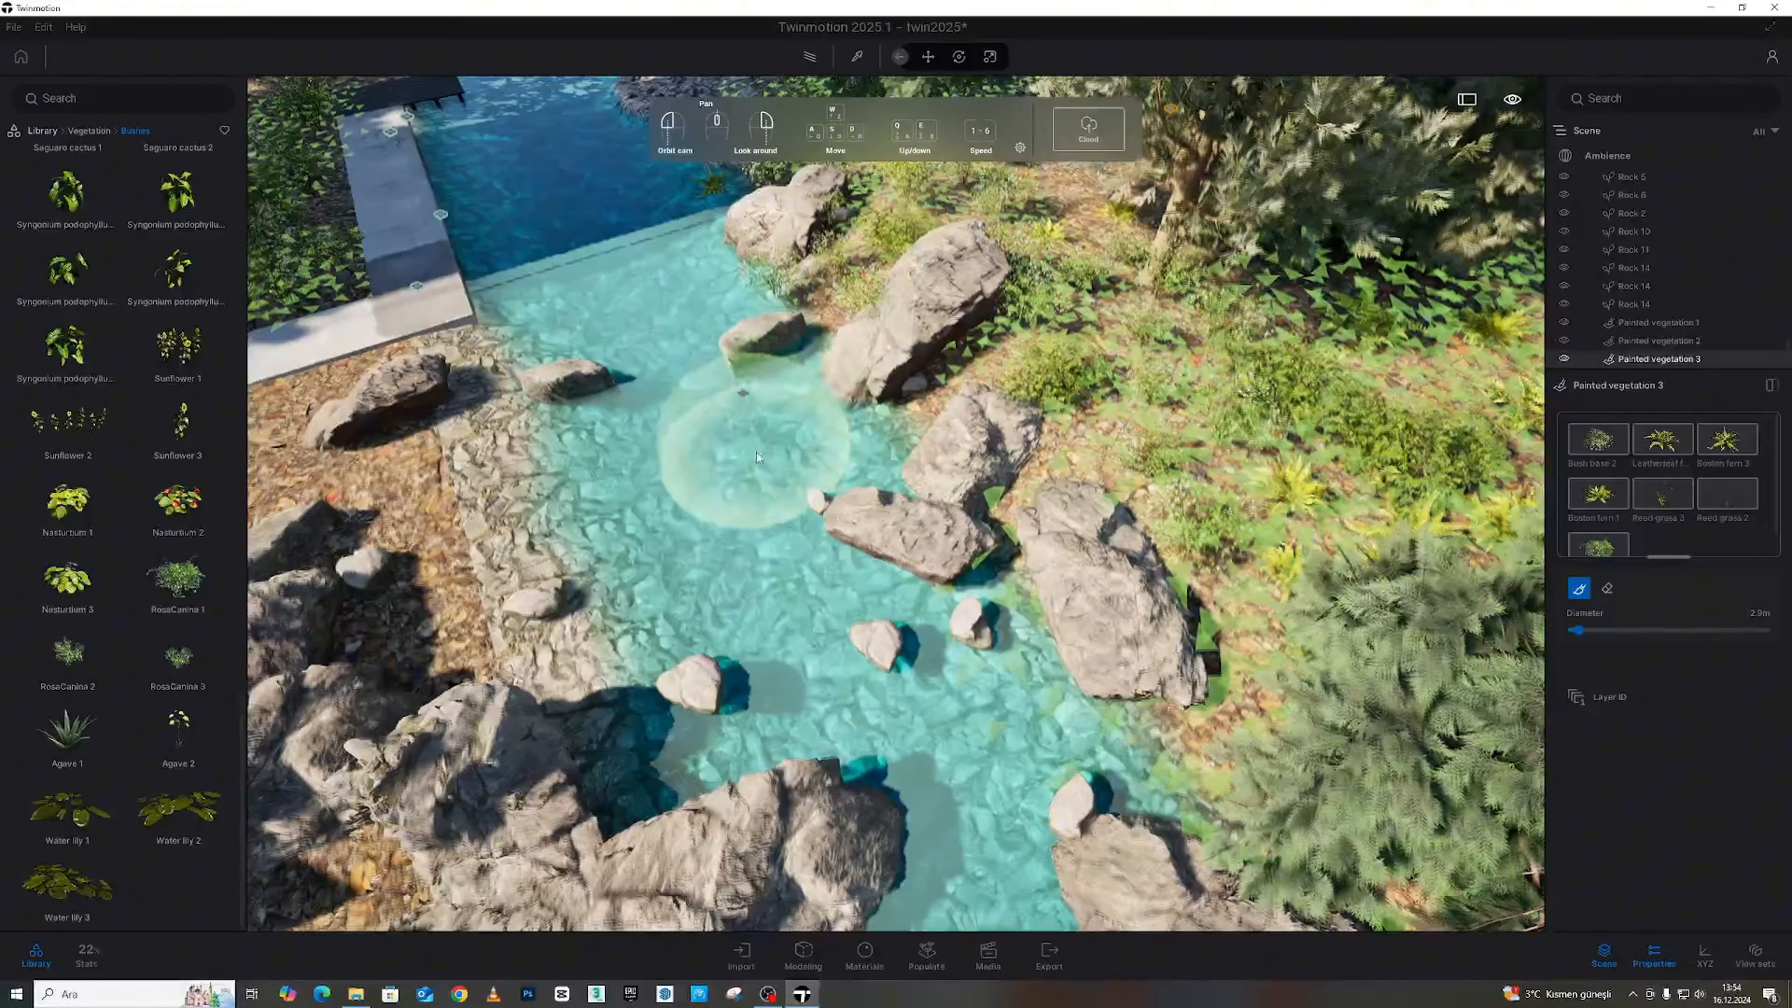
{"action": "mouse_move", "coordinate": [756, 451]}
{"action": "right_mouse_down"}
{"action": "mouse_move", "coordinate": [895, 430]}
{"action": "mouse_move", "coordinate": [600, 432]}
{"action": "mouse_move", "coordinate": [832, 409]}
{"action": "mouse_move", "coordinate": [1238, 469]}
{"action": "right_mouse_up"}
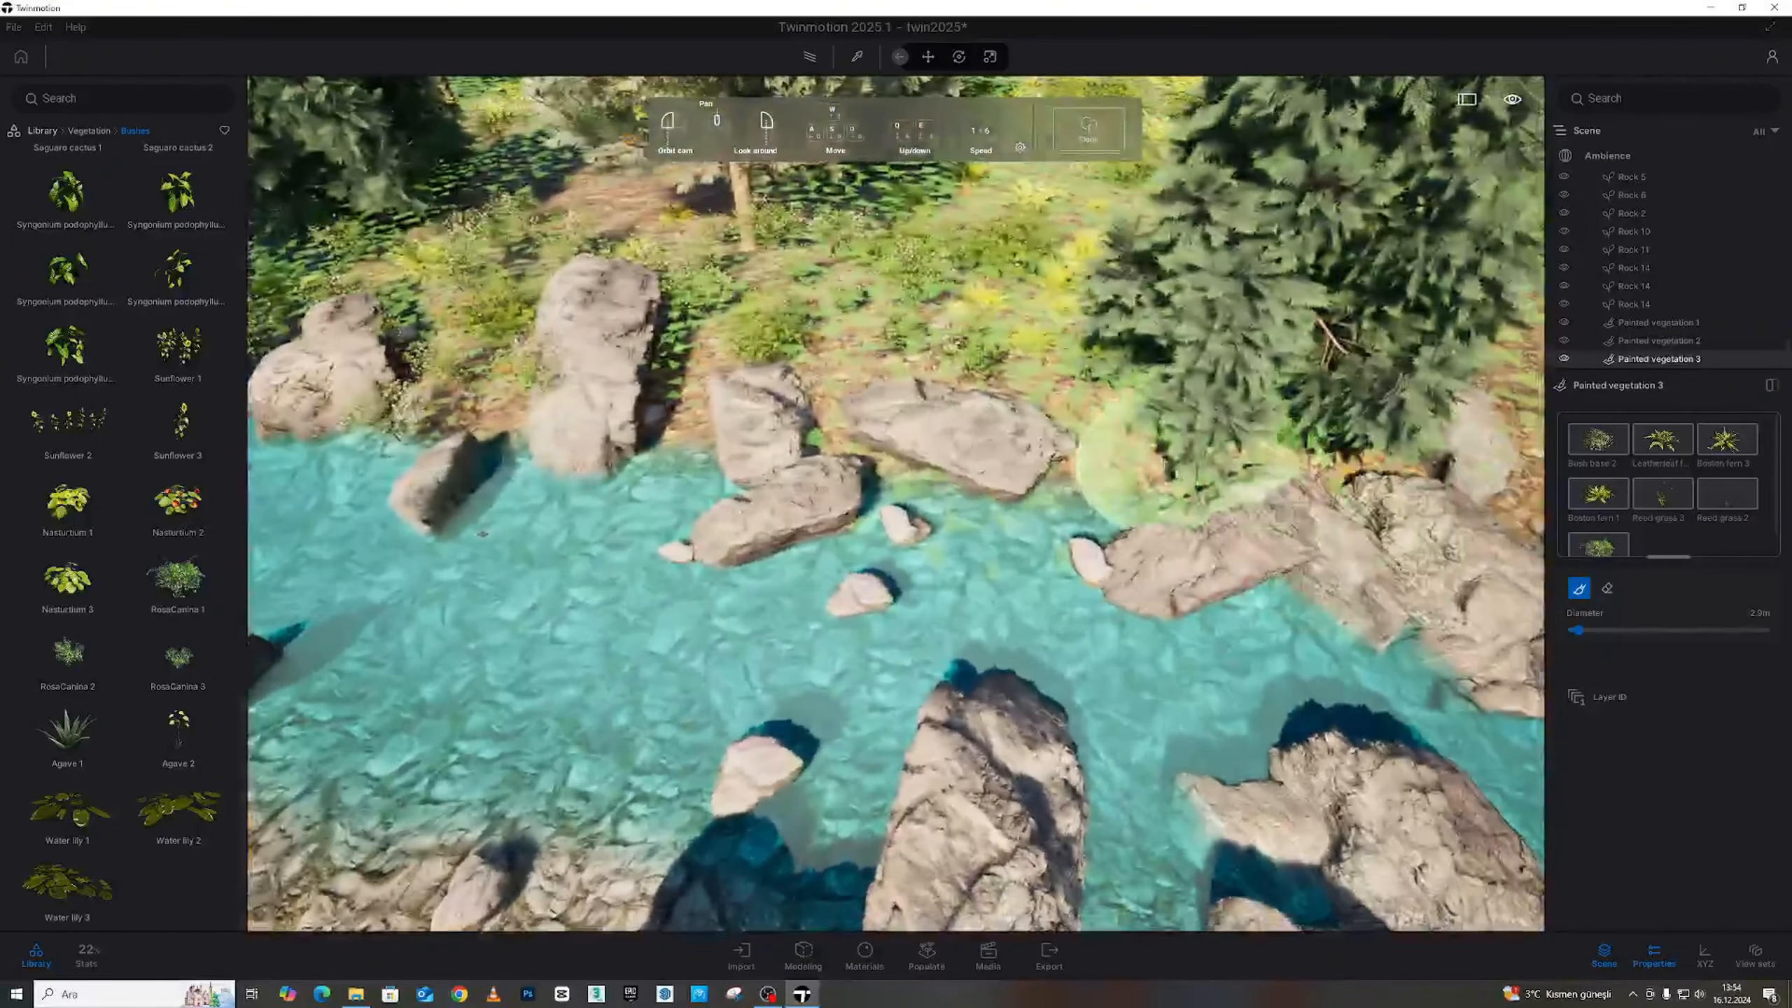
{"action": "mouse_move", "coordinate": [1157, 434]}
{"action": "left_mouse_down"}
{"action": "mouse_move", "coordinate": [1134, 422]}
{"action": "mouse_move", "coordinate": [1001, 455]}
{"action": "mouse_move", "coordinate": [954, 358]}
{"action": "left_mouse_up"}
{"action": "key", "text": "d"}
{"action": "key", "text": "d"}
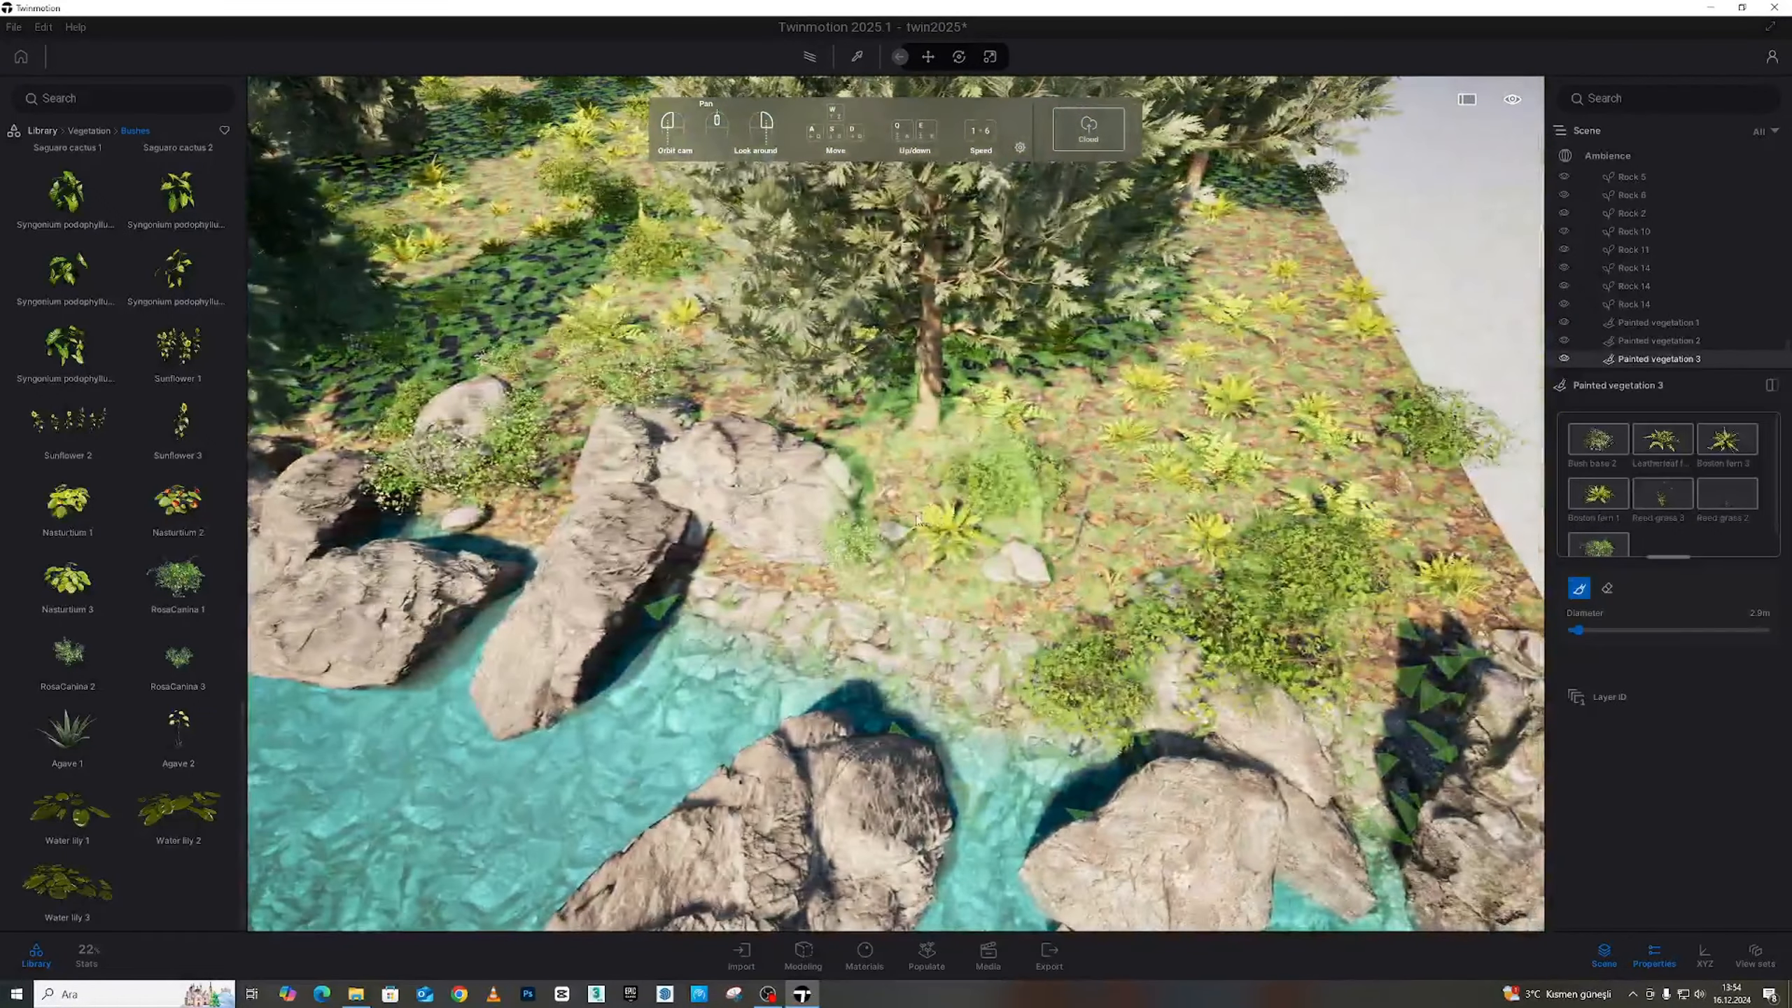
{"action": "mouse_move", "coordinate": [942, 488]}
{"action": "left_mouse_down"}
{"action": "mouse_move", "coordinate": [753, 582]}
{"action": "mouse_move", "coordinate": [953, 639]}
{"action": "left_mouse_up"}
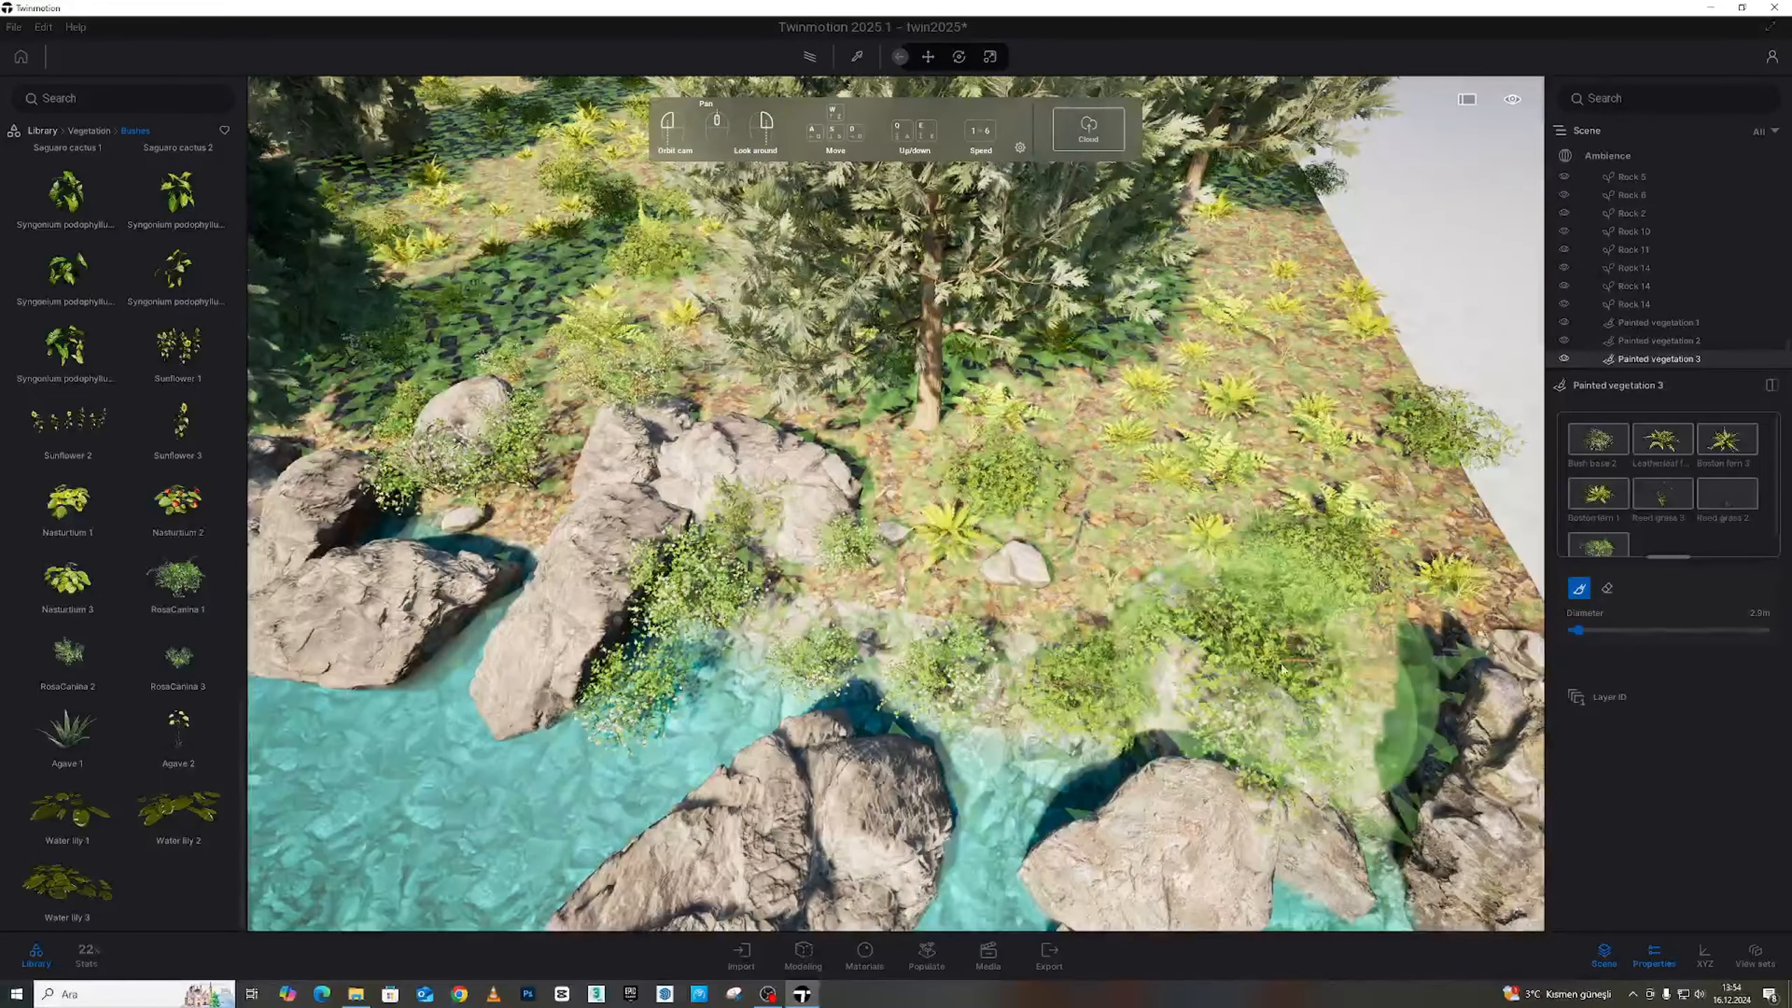
Move across to the rocky bank, check Bush base 2 at 66% density and 23% size, and reselect the Paintbrush
{"action": "key", "text": "a"}
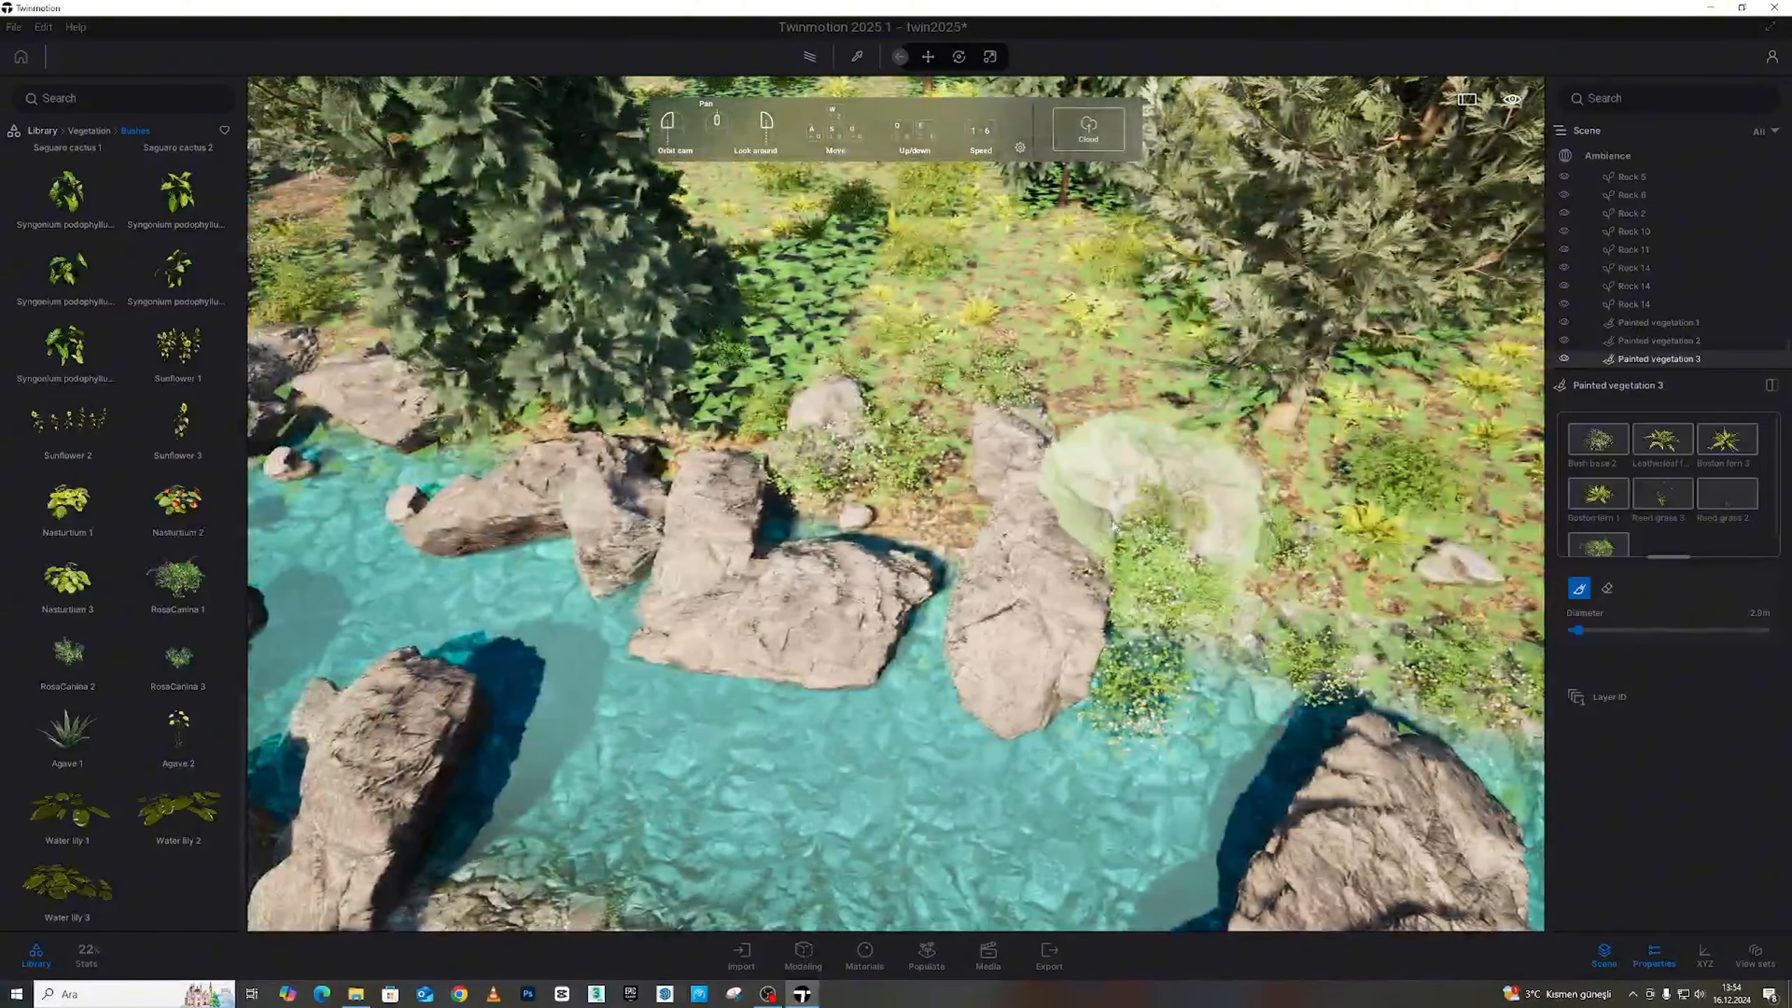
{"action": "key", "text": "s"}
{"action": "mouse_move", "coordinate": [1153, 522]}
{"action": "right_mouse_down"}
{"action": "mouse_move", "coordinate": [1016, 515]}
{"action": "mouse_move", "coordinate": [976, 446]}
{"action": "right_mouse_up"}
{"action": "key", "text": "w"}
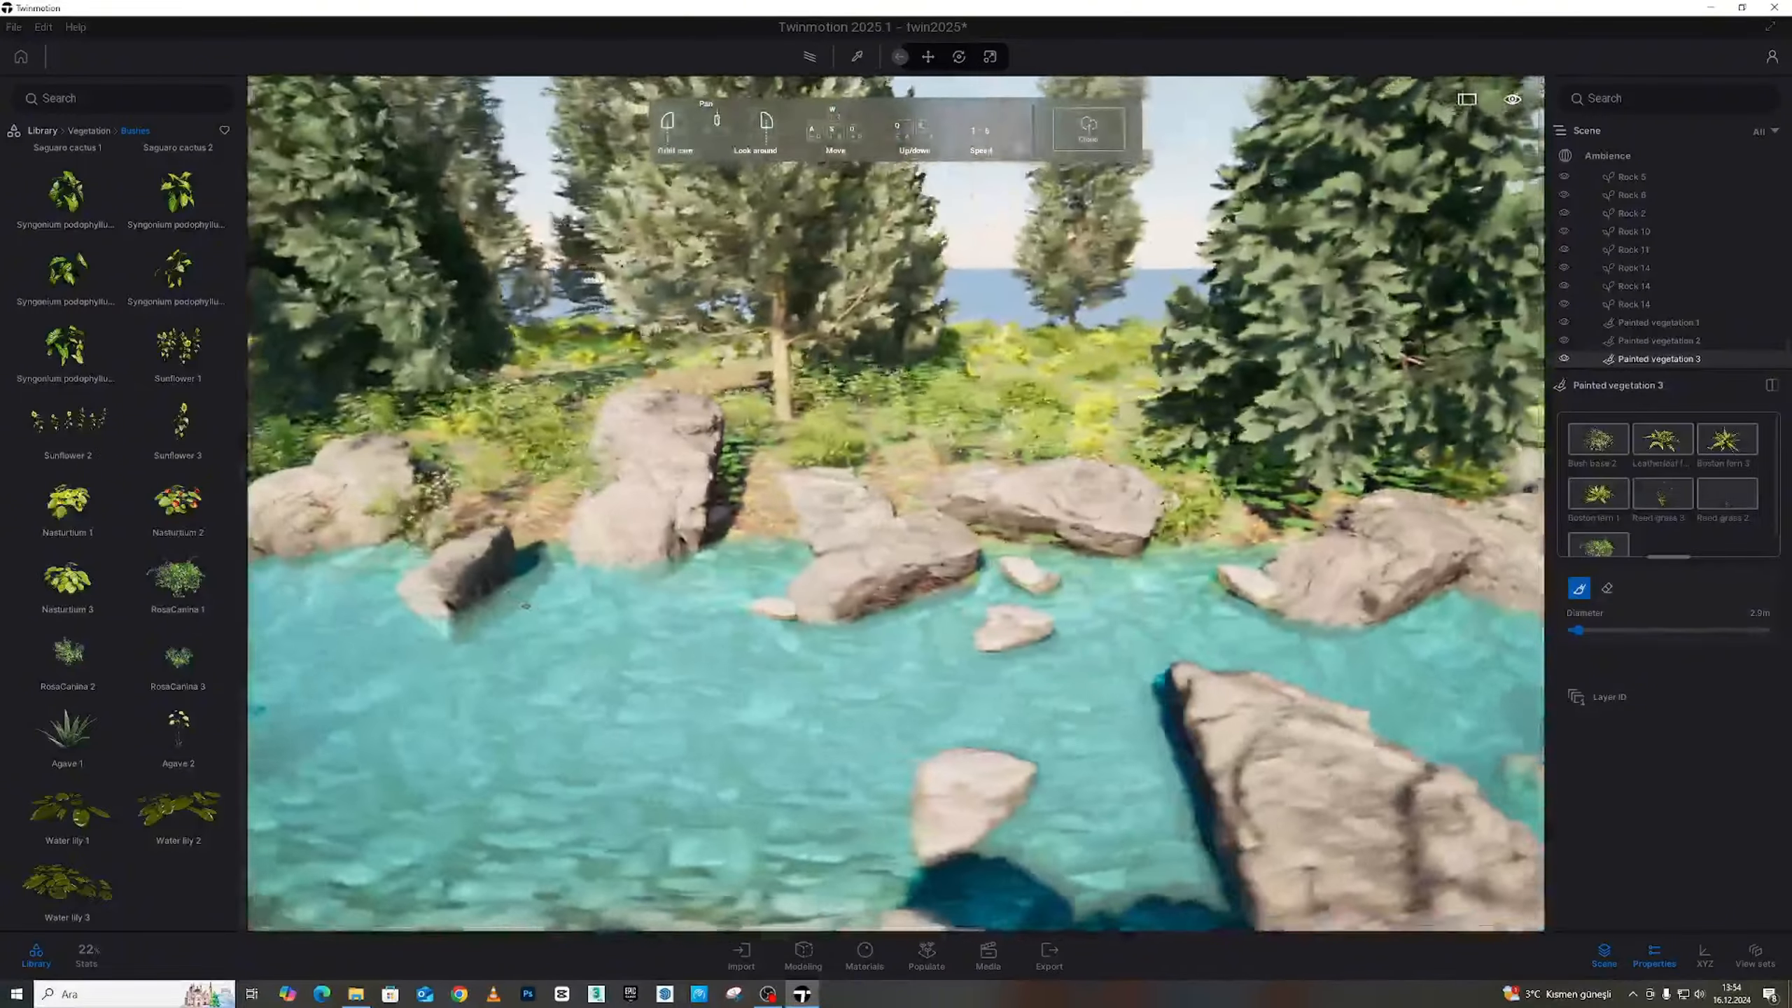
{"action": "key", "text": "w"}
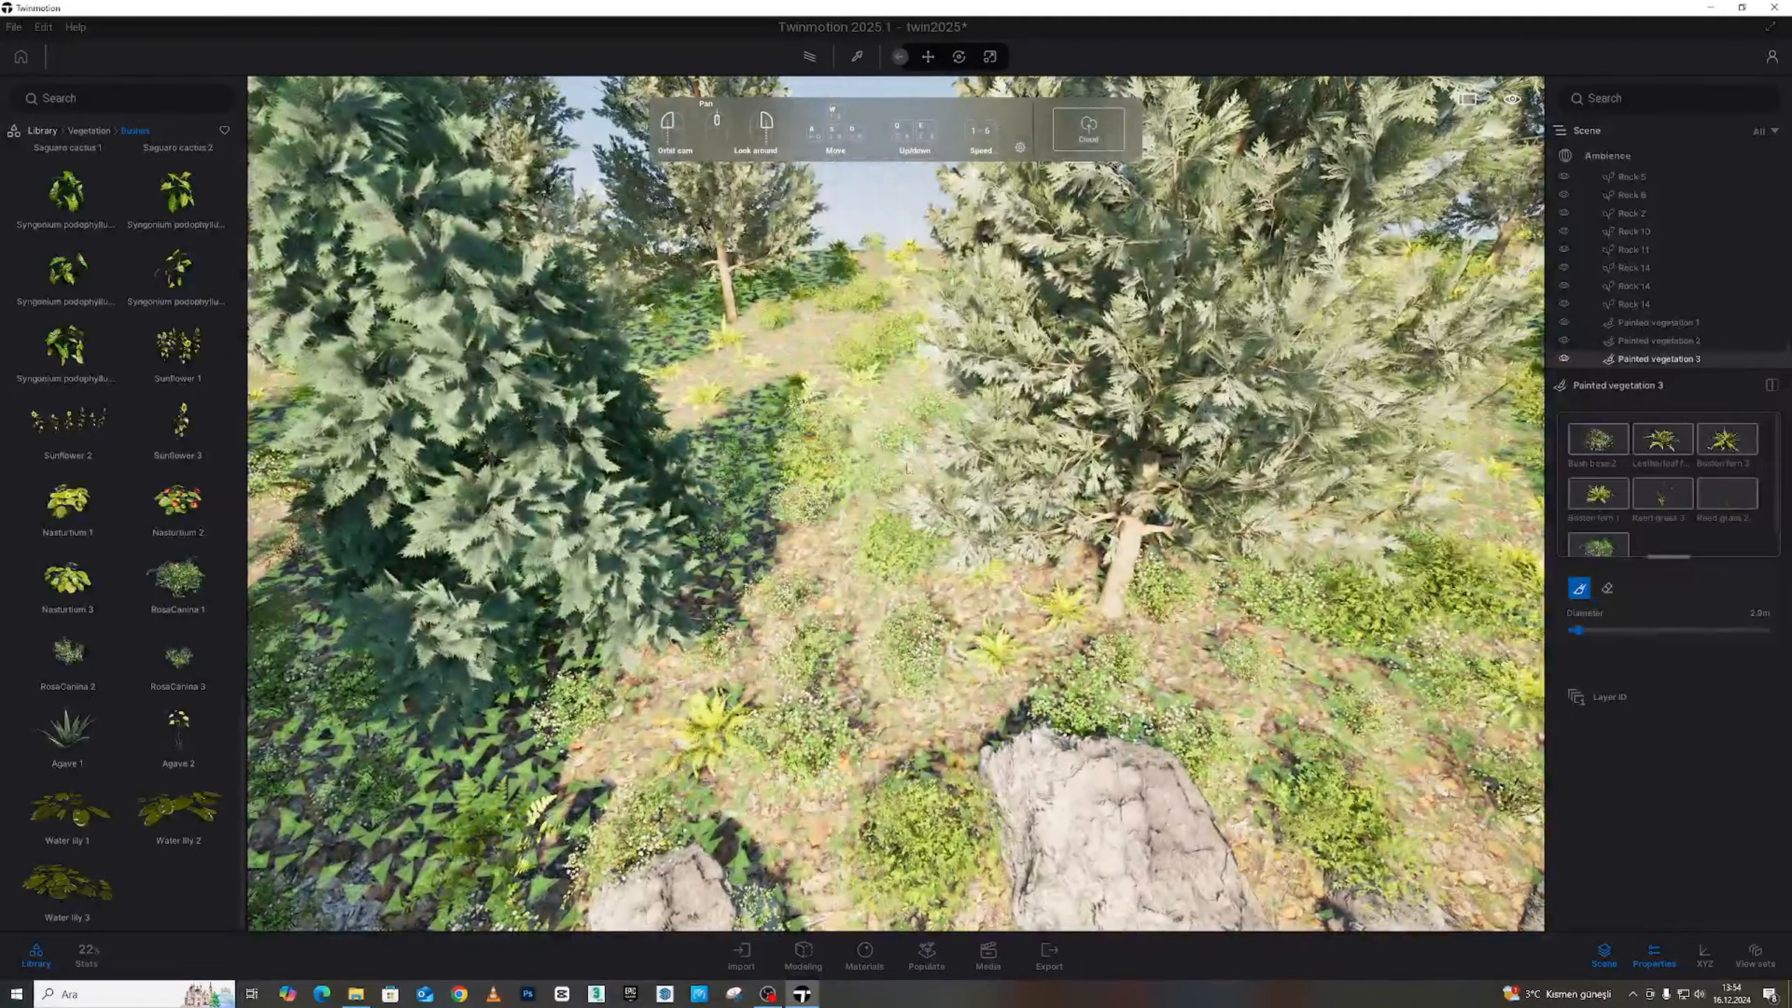
{"action": "key", "text": "a"}
{"action": "right_click_drag", "start_coordinate": [746, 372], "coordinate": [883, 389]}
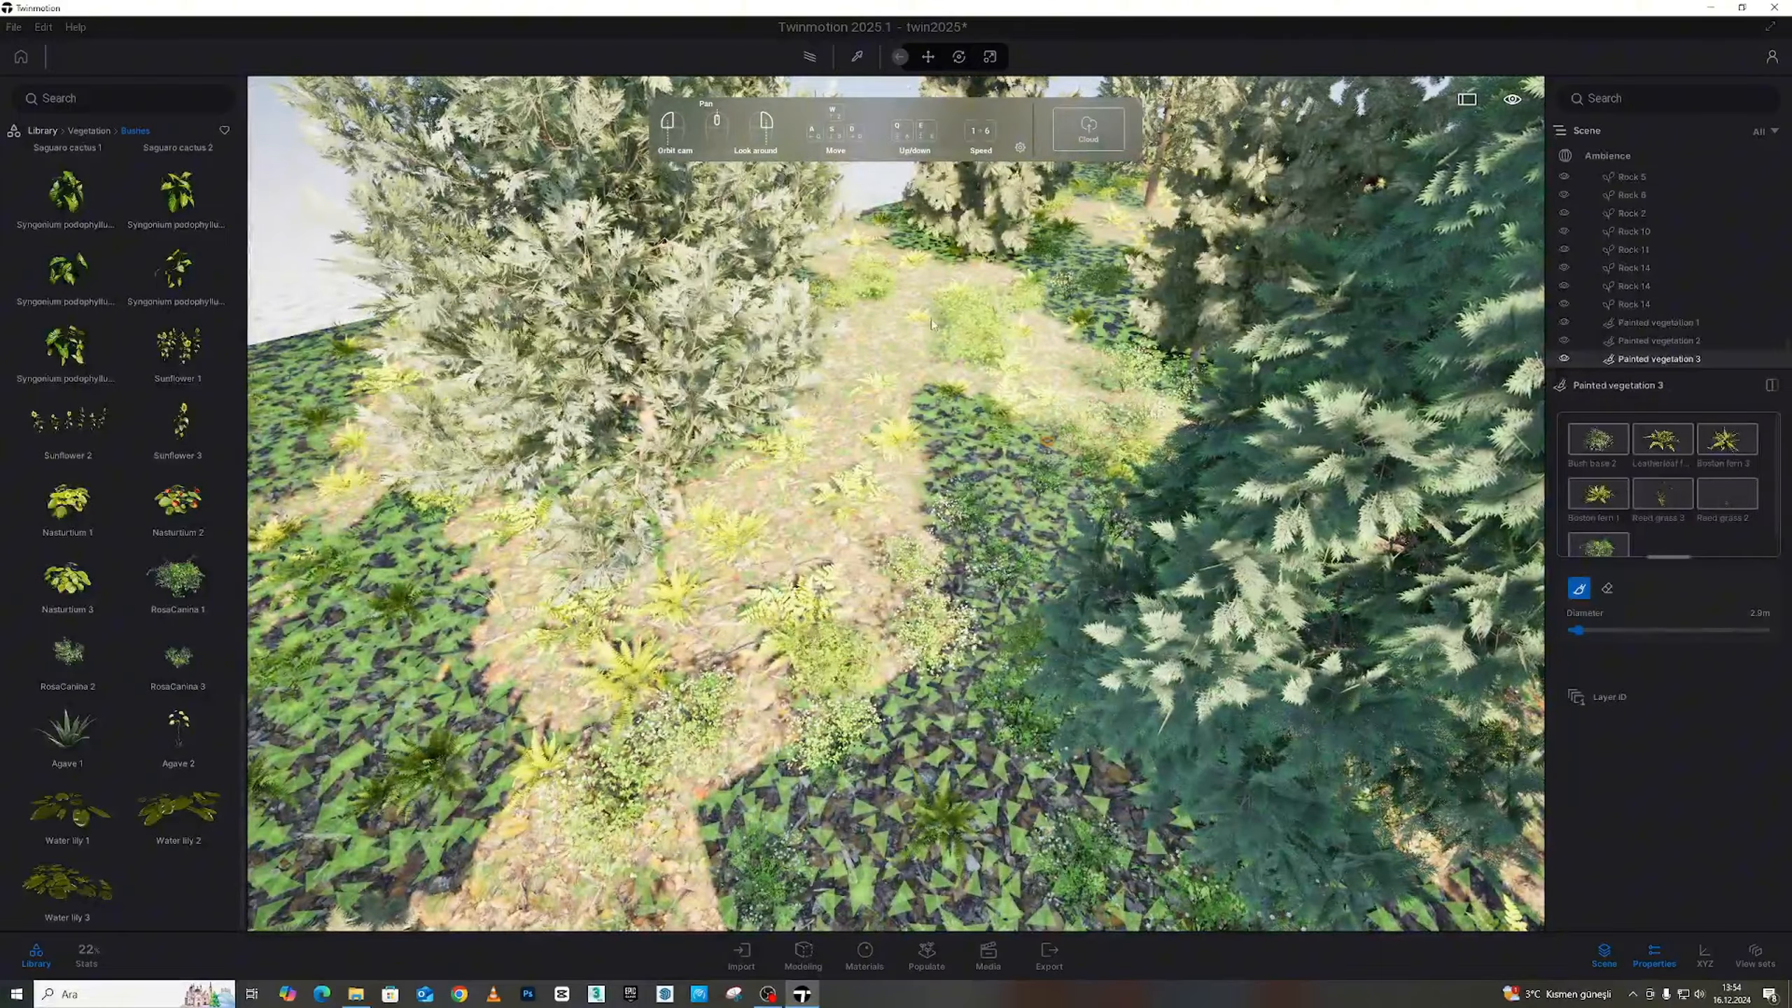
{"action": "key", "text": "d"}
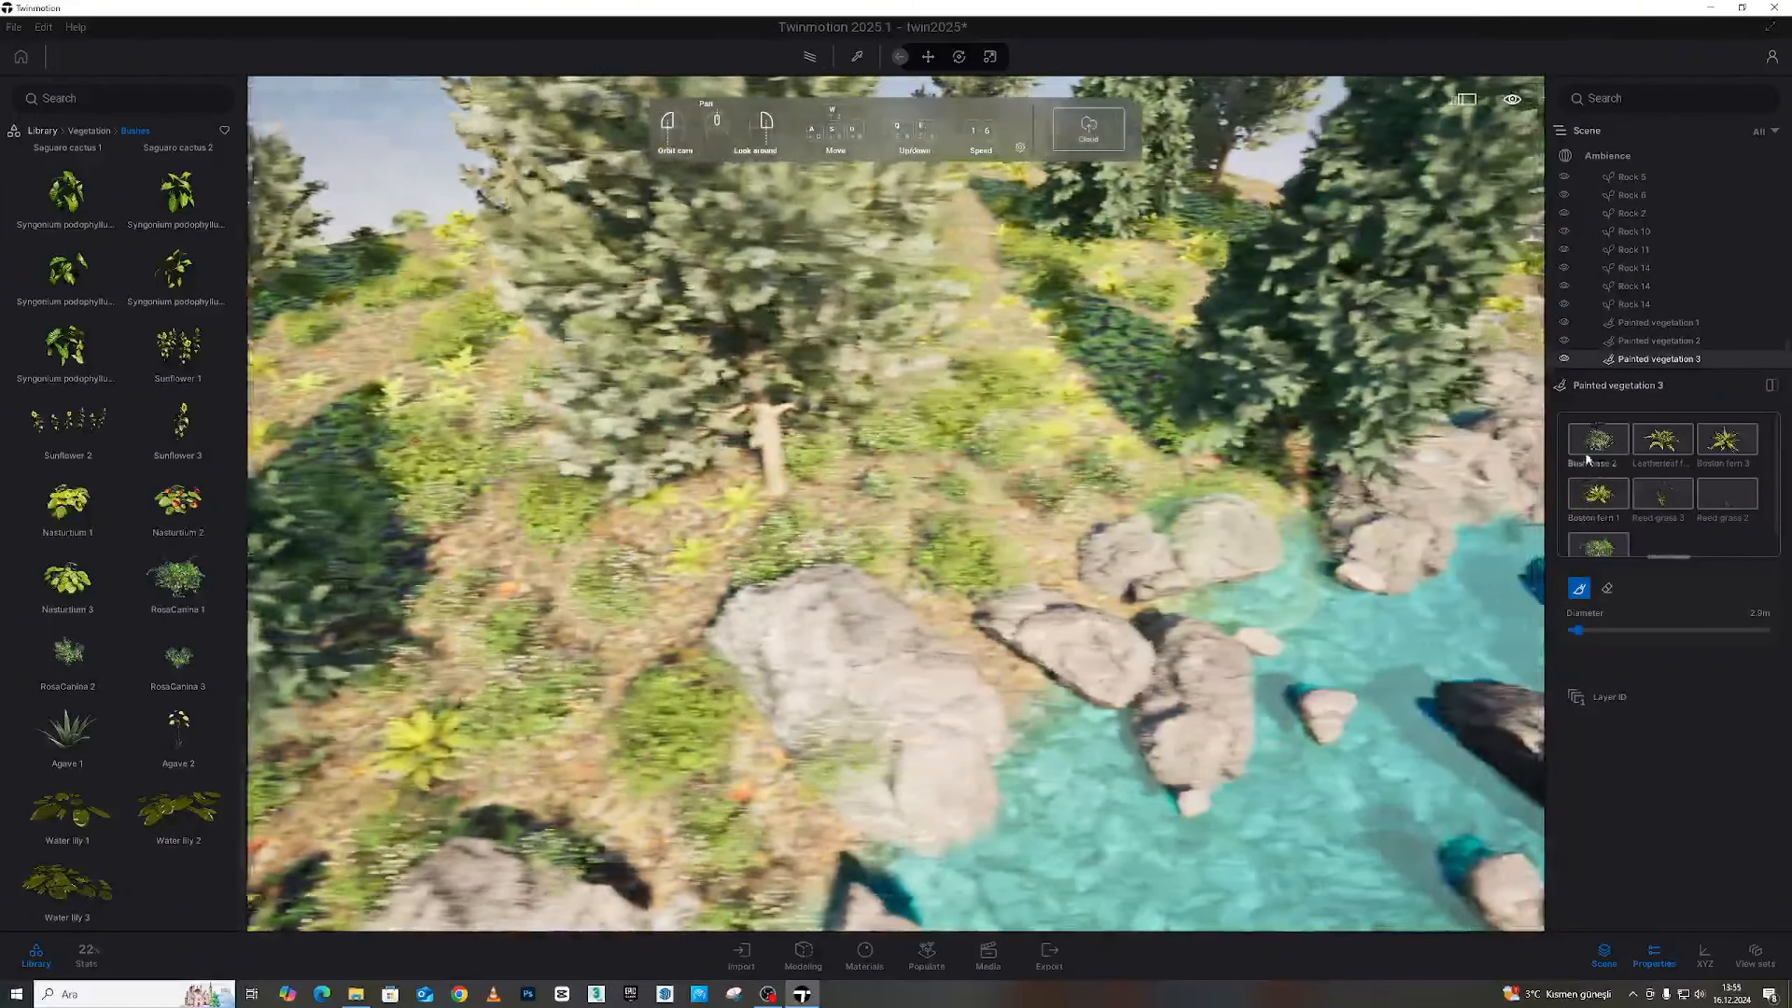
{"action": "left_click", "coordinate": [1593, 444]}
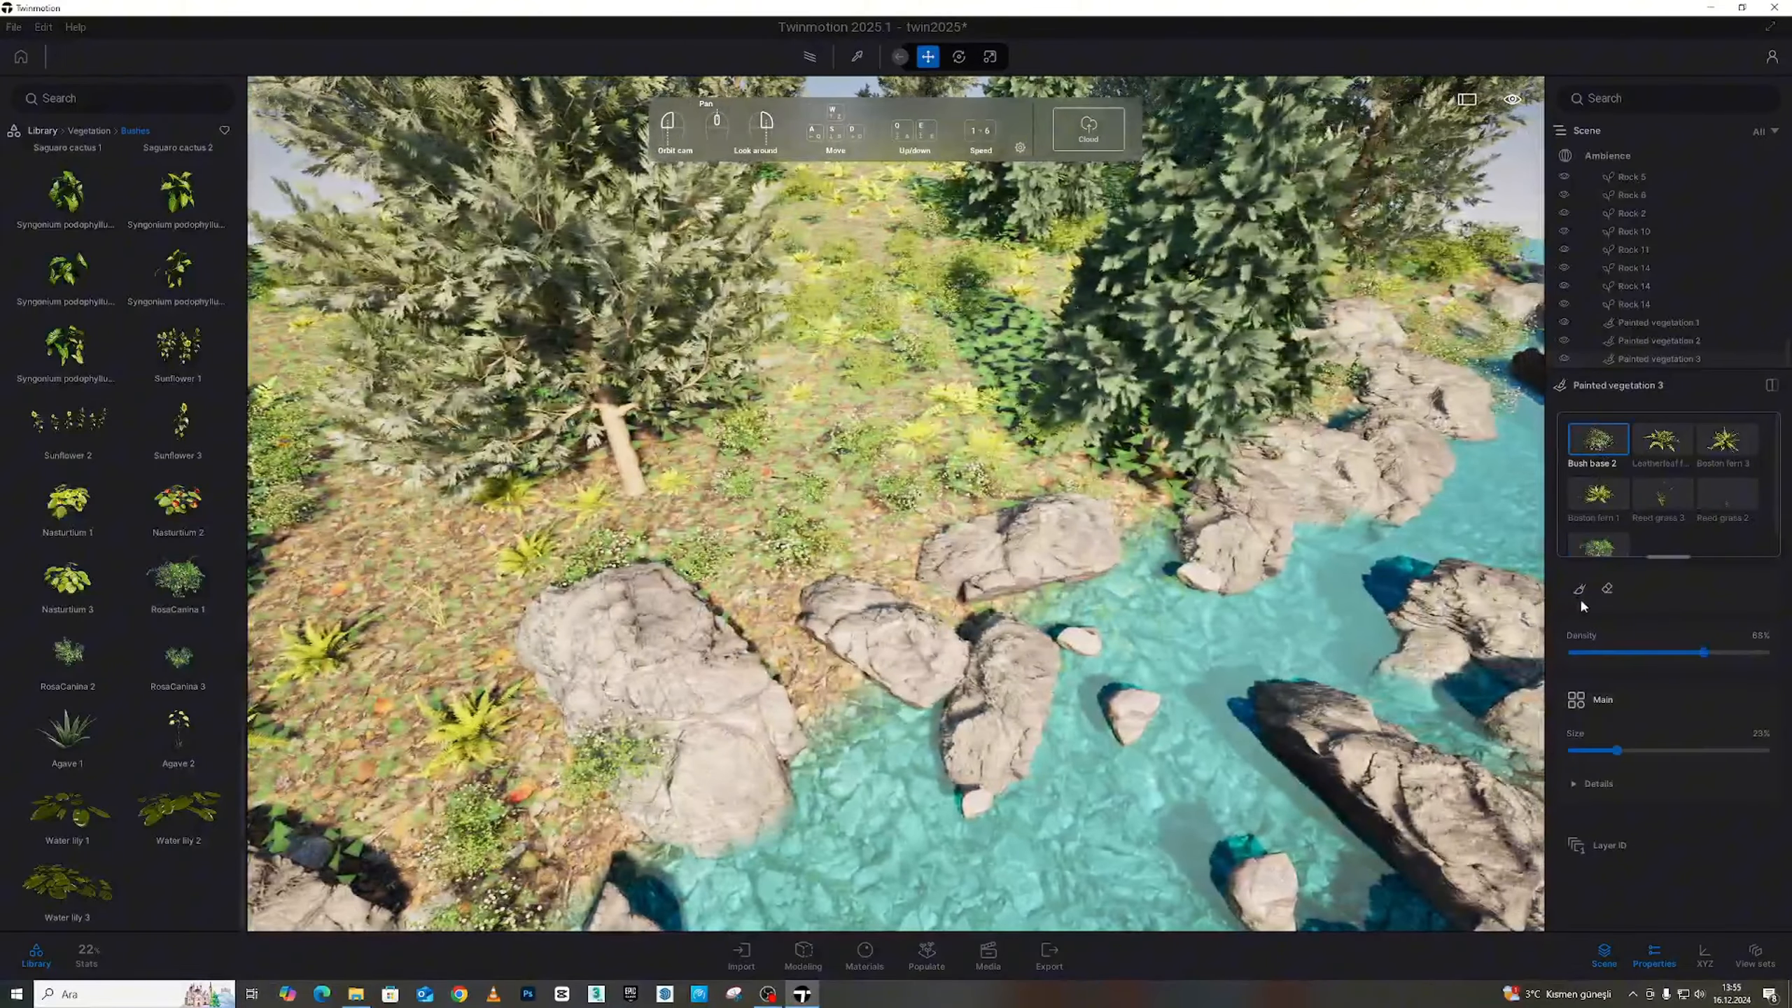
{"action": "left_click", "coordinate": [1579, 588]}
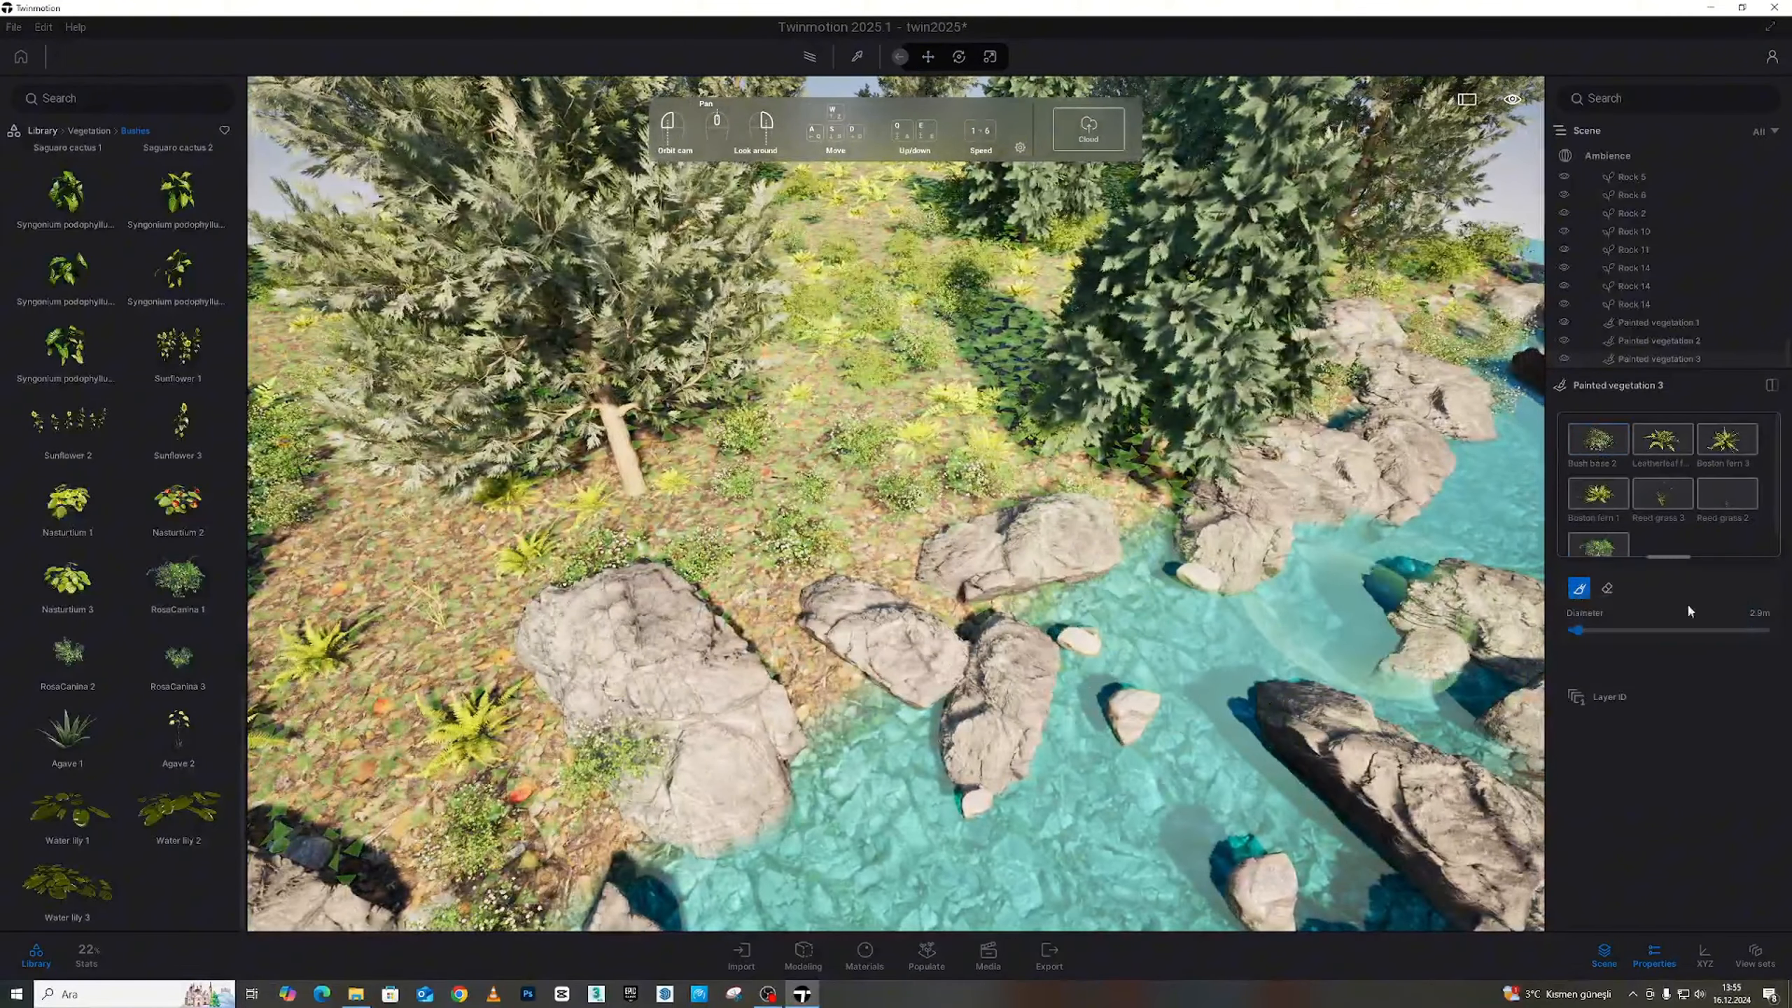
Expand the plant options and set the Reed grass 3 size to 100%
{"action": "left_click", "coordinate": [1609, 449]}
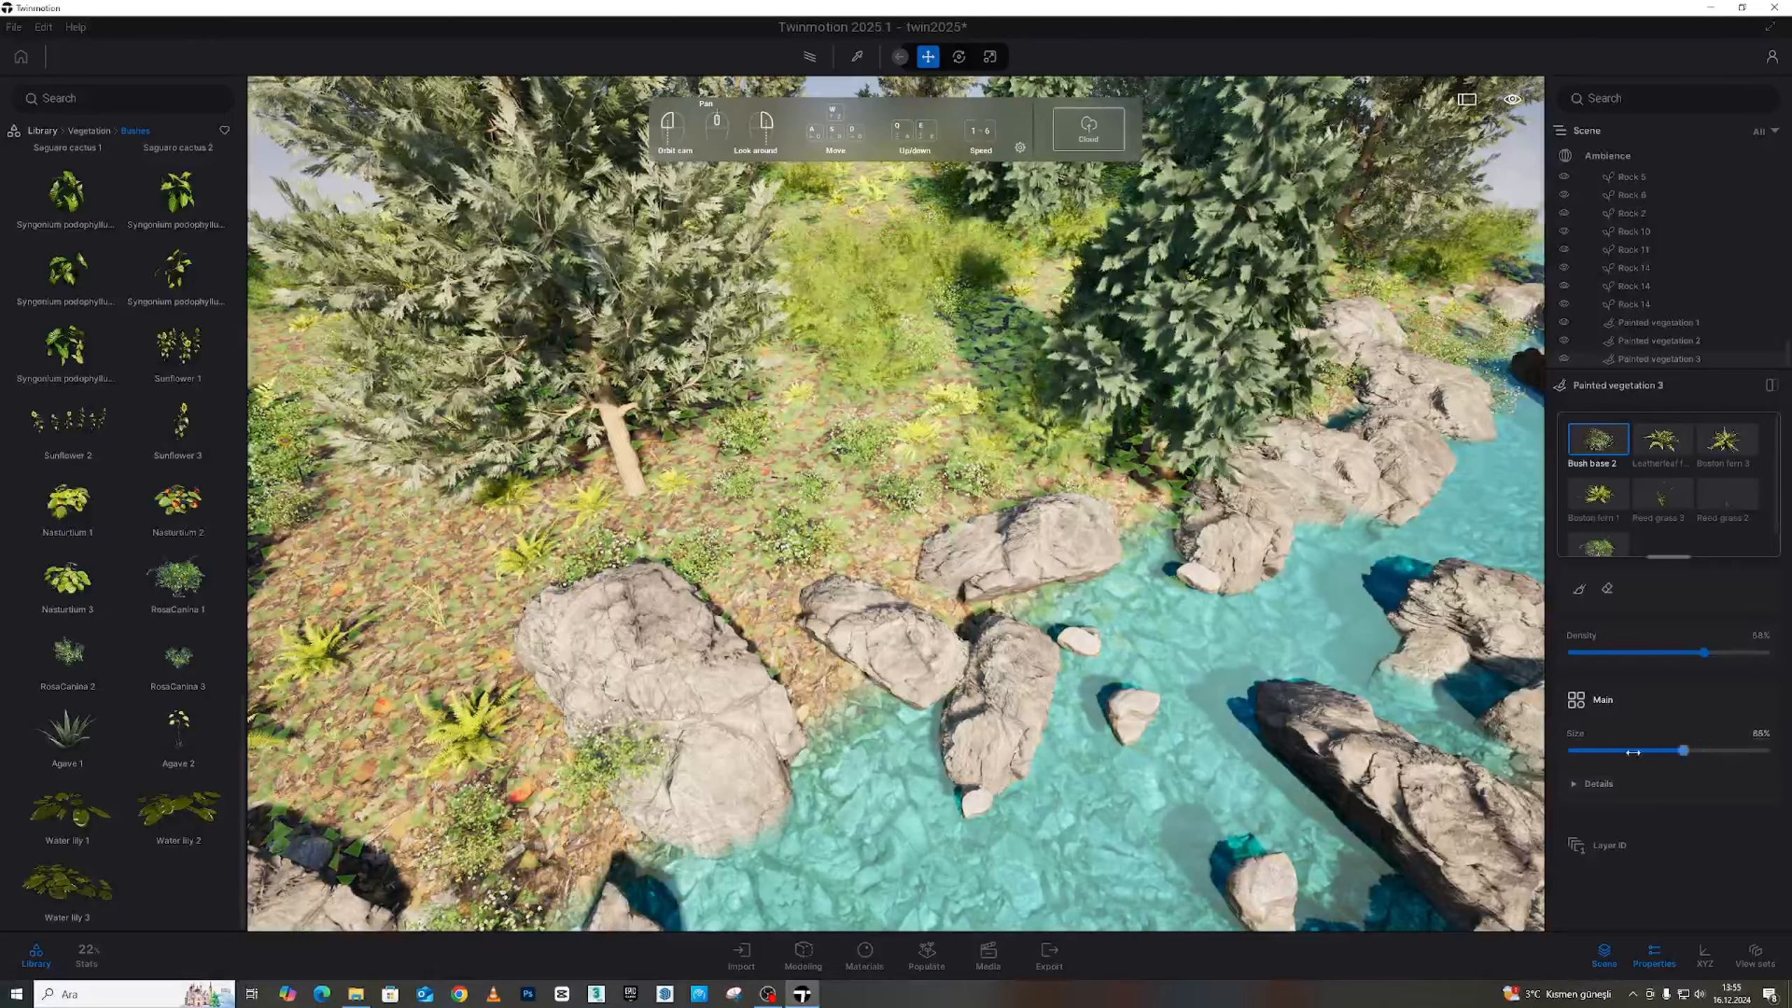
{"action": "key", "text": "w"}
{"action": "right_click_drag", "start_coordinate": [1043, 586], "coordinate": [1045, 492]}
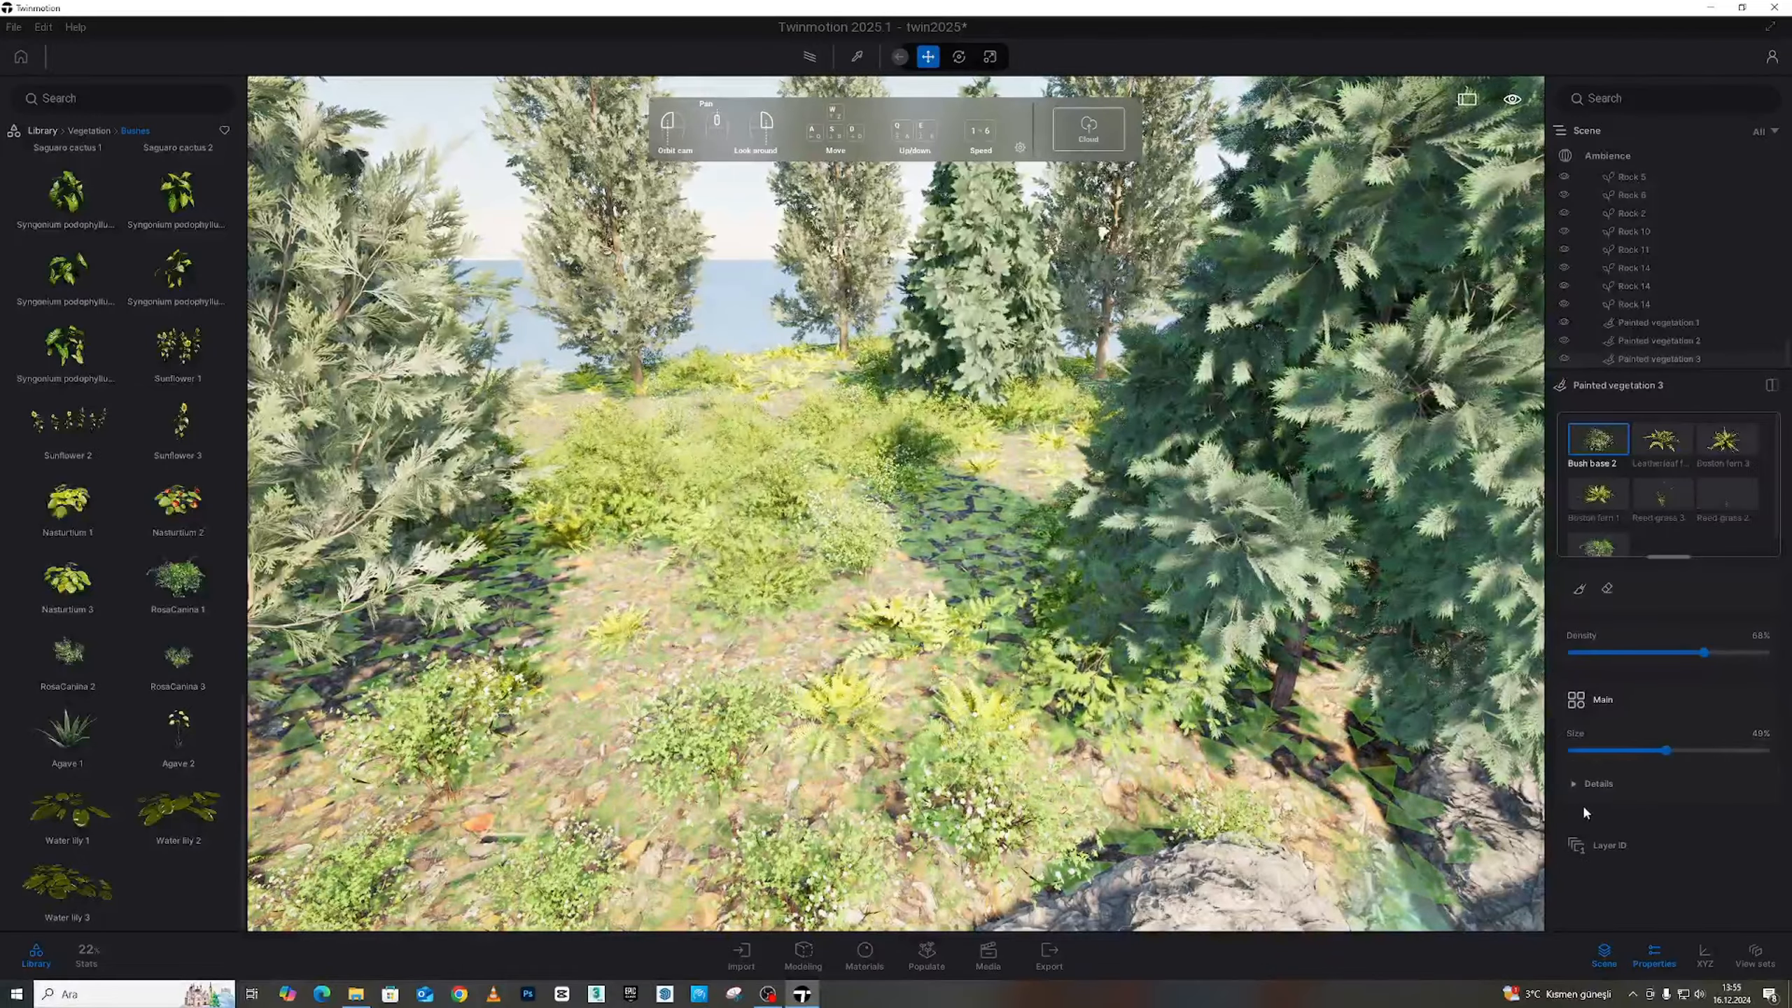
{"action": "left_click", "coordinate": [1589, 783]}
{"action": "scroll", "coordinate": [1593, 771], "scroll_direction": "down", "scroll_amount": 1}
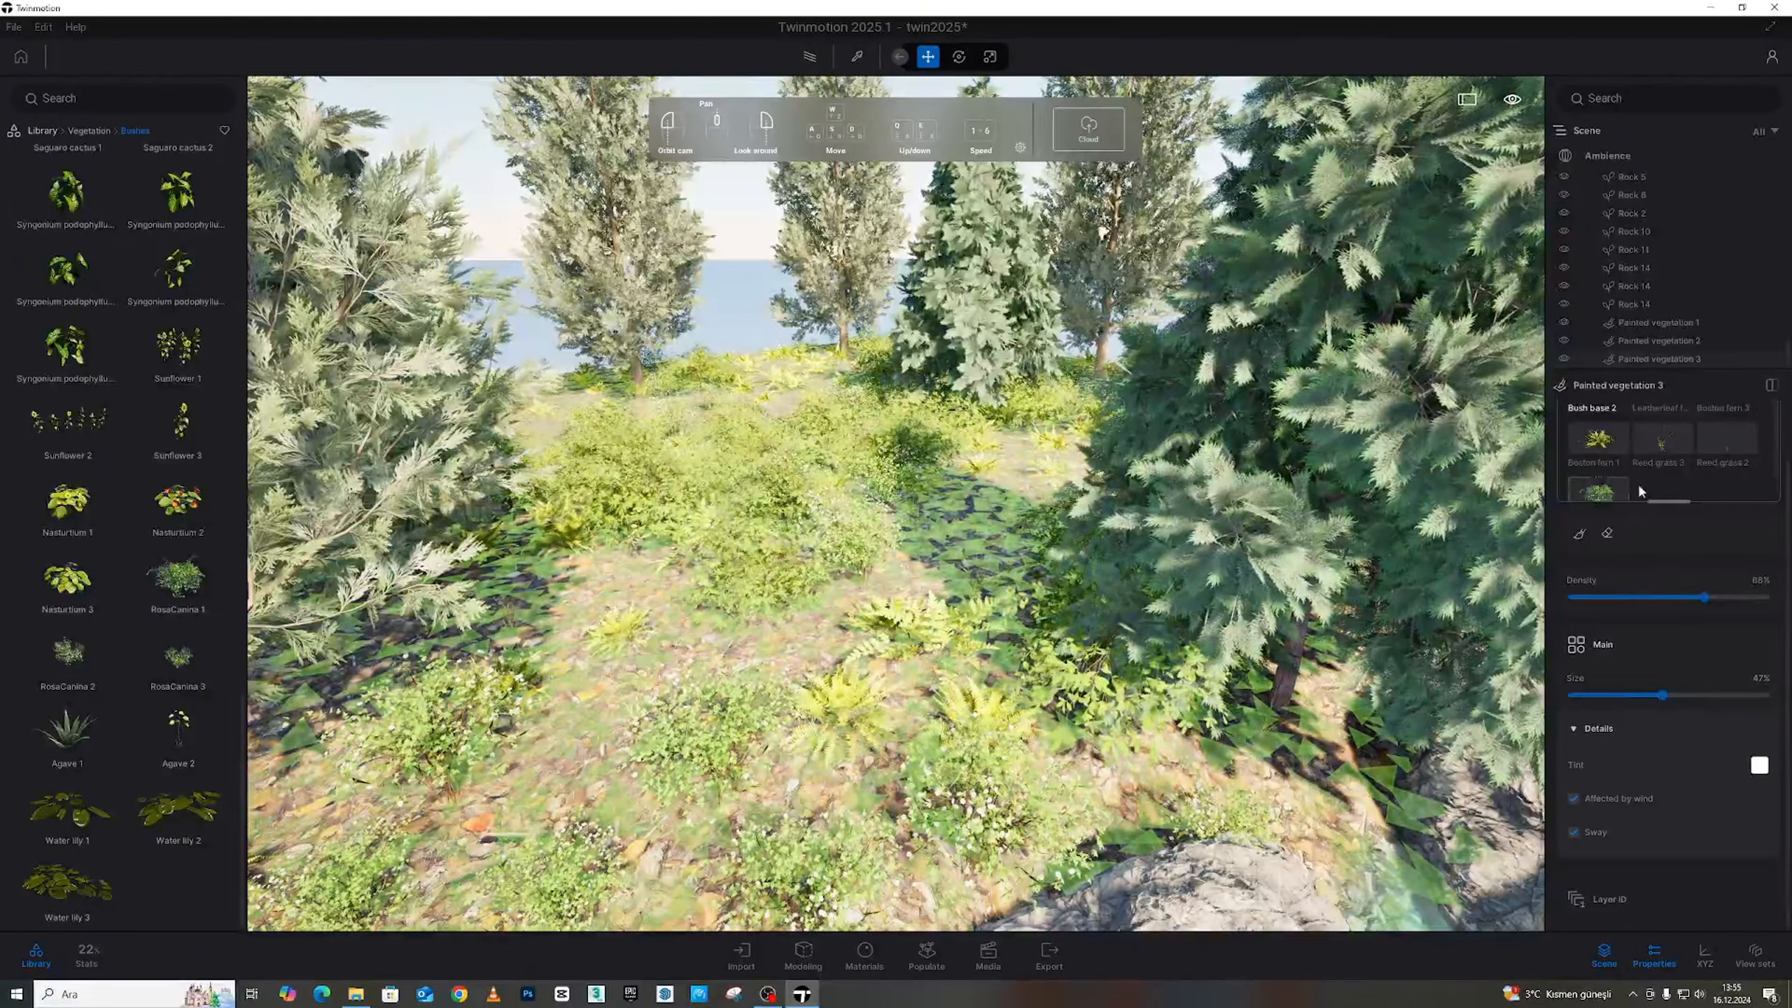
{"action": "left_click", "coordinate": [1660, 445]}
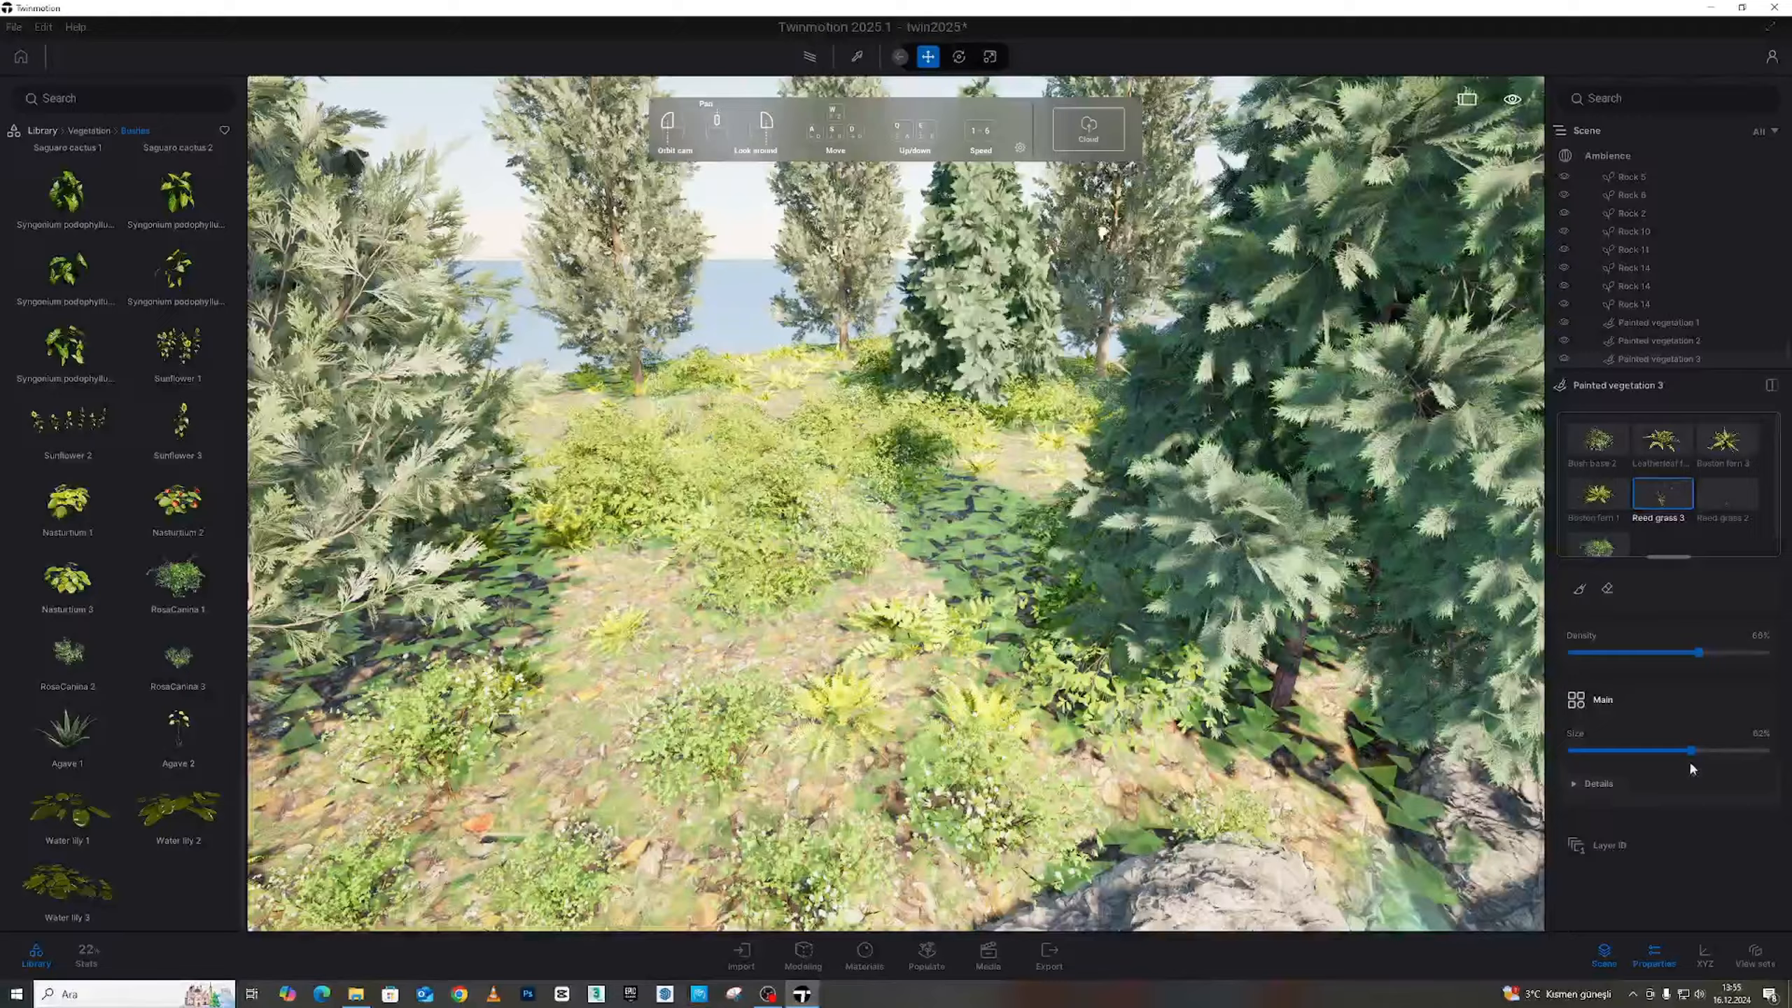
{"action": "left_click_drag", "start_coordinate": [1691, 750], "coordinate": [1765, 751]}
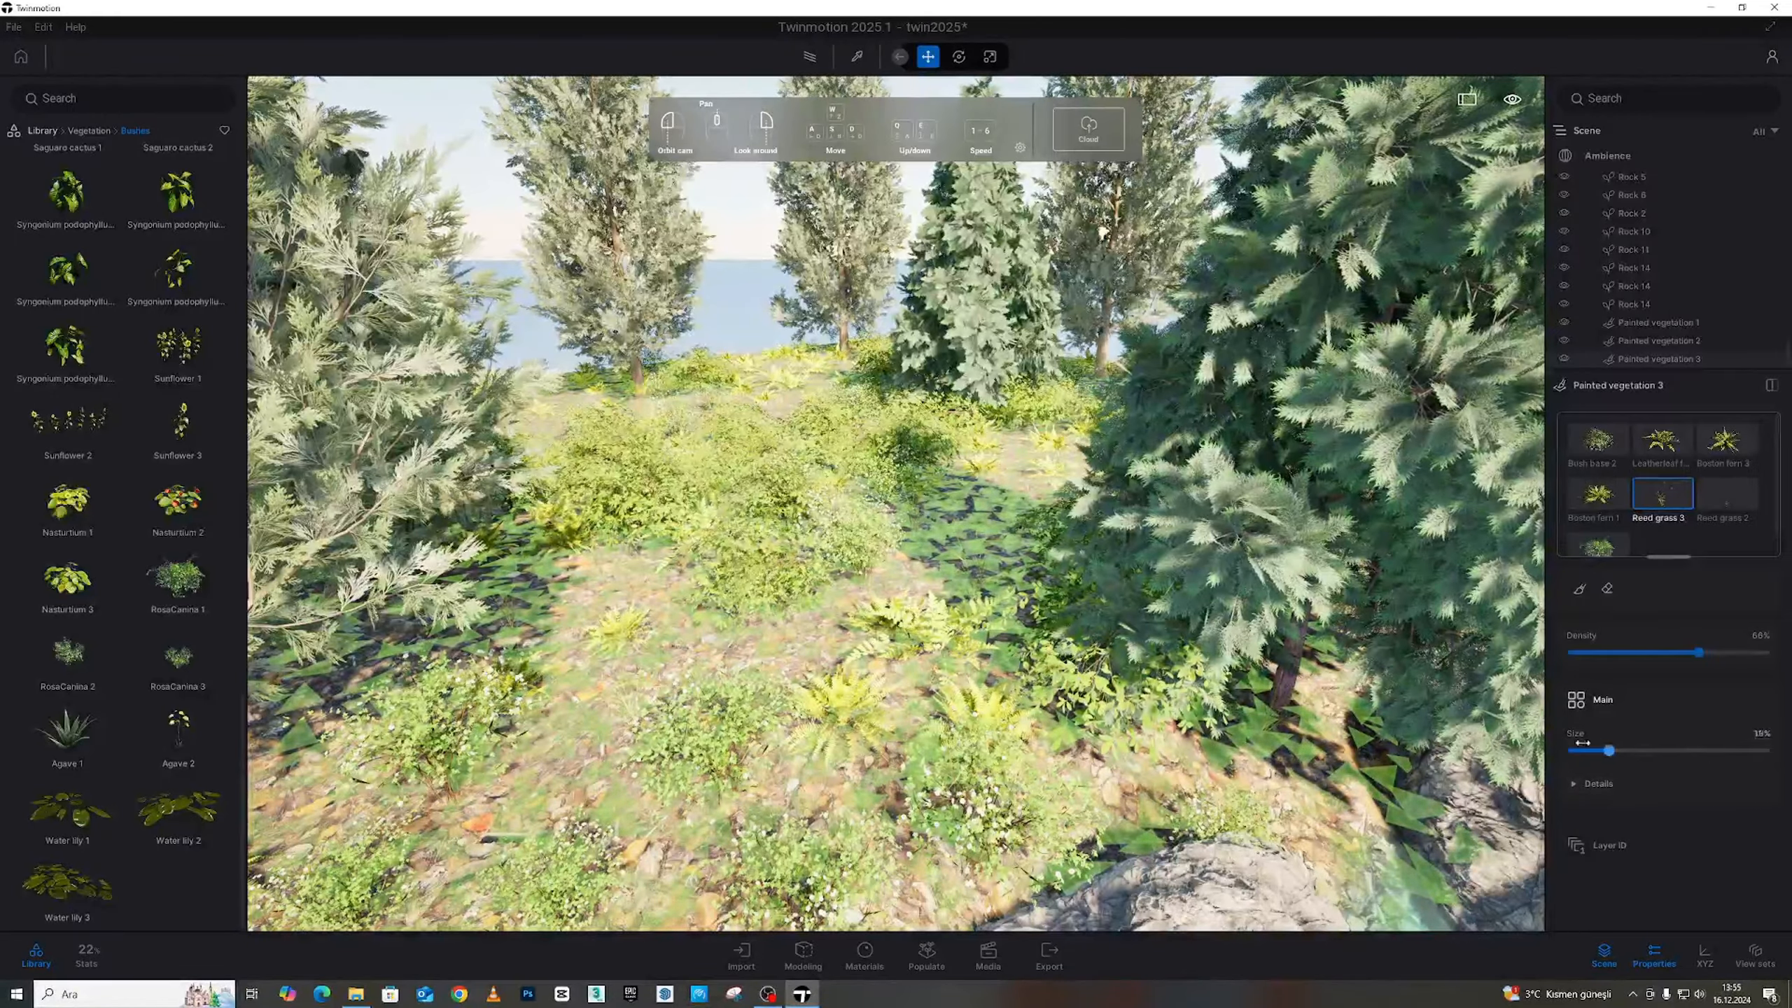
{"action": "left_click_drag", "start_coordinate": [1583, 745], "coordinate": [1765, 750]}
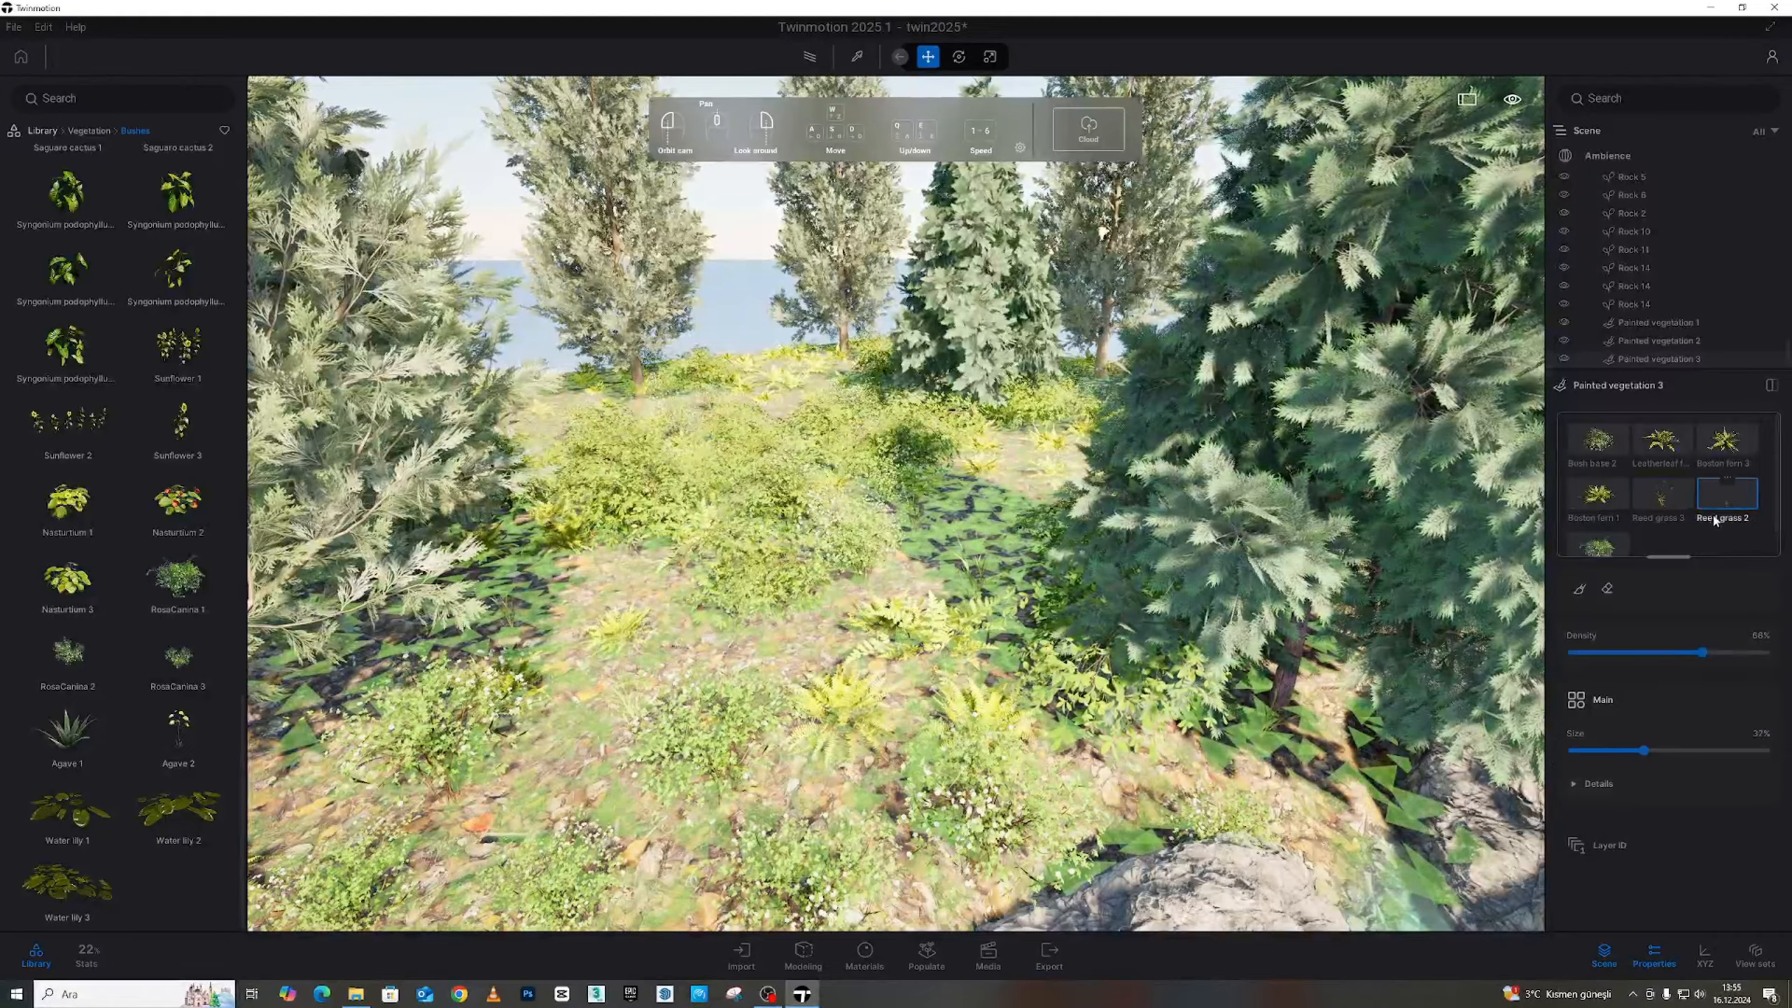
Set Reed grass 2 to 97% size and hide Painted vegetation 1's conifers
{"action": "left_click_drag", "start_coordinate": [1688, 751], "coordinate": [1760, 750]}
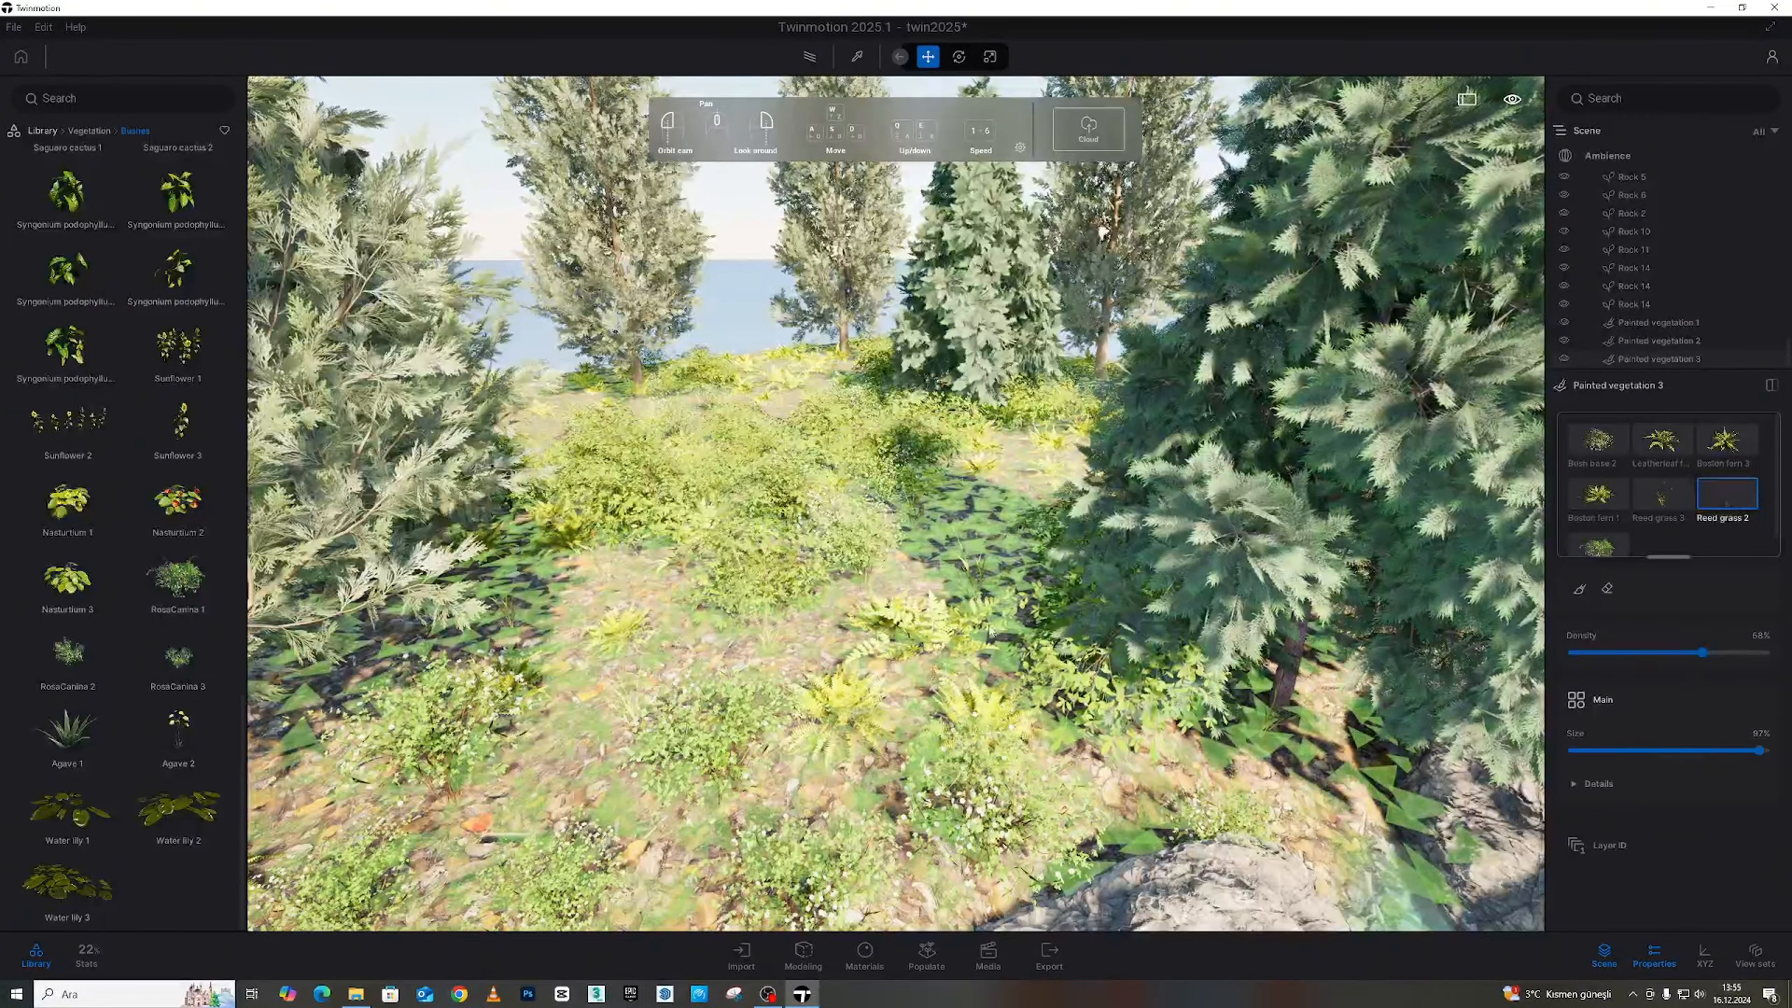
{"action": "right_click_drag", "start_coordinate": [992, 631], "coordinate": [1135, 611]}
{"action": "key", "text": "s"}
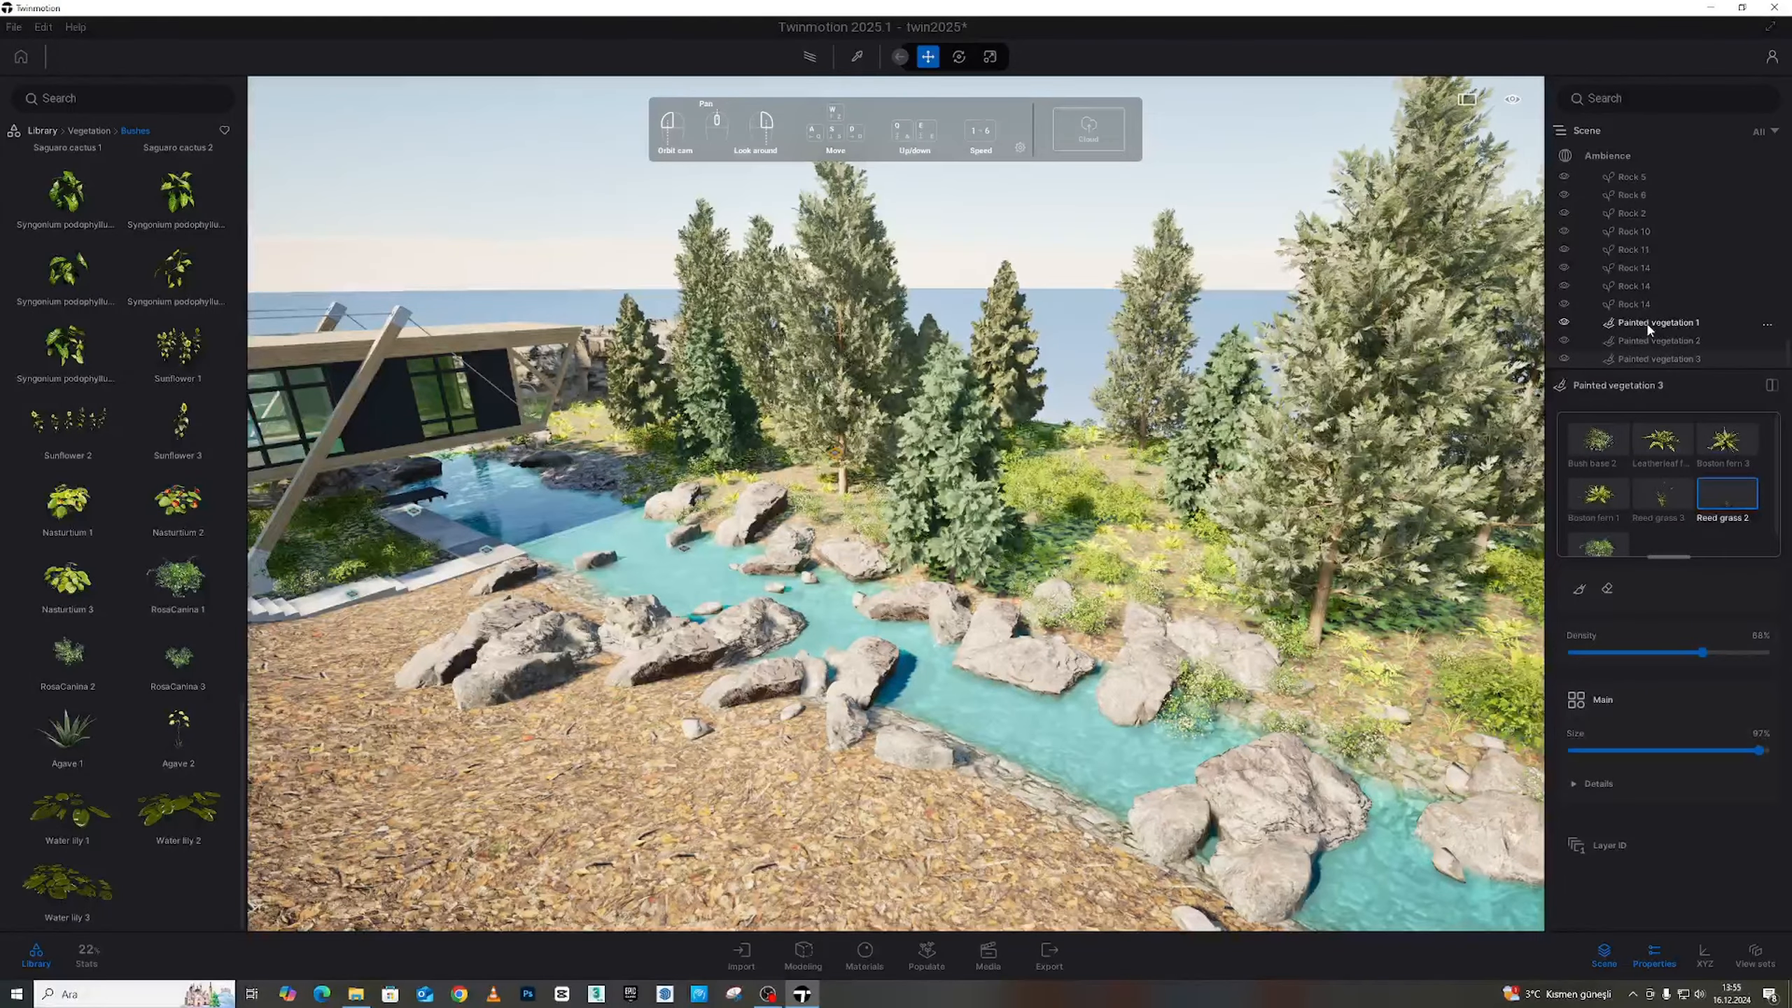
{"action": "left_click", "coordinate": [1563, 322]}
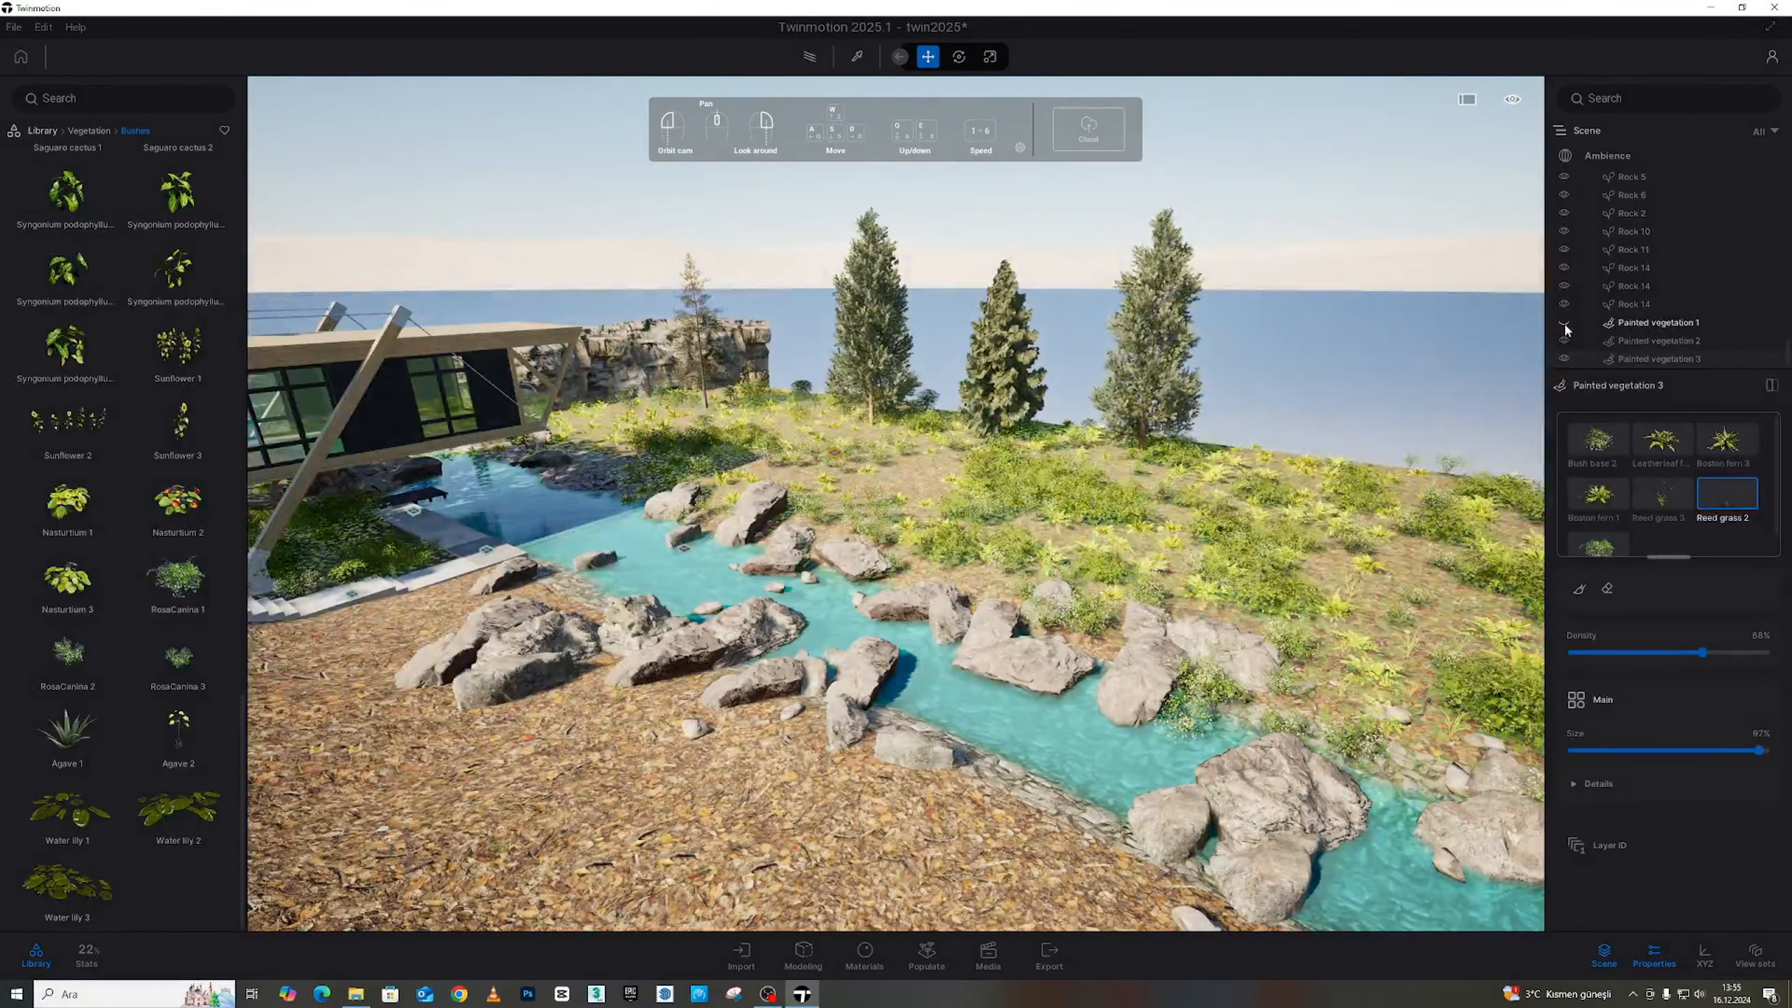
{"action": "left_click", "coordinate": [1563, 358]}
{"action": "left_click", "coordinate": [1564, 358]}
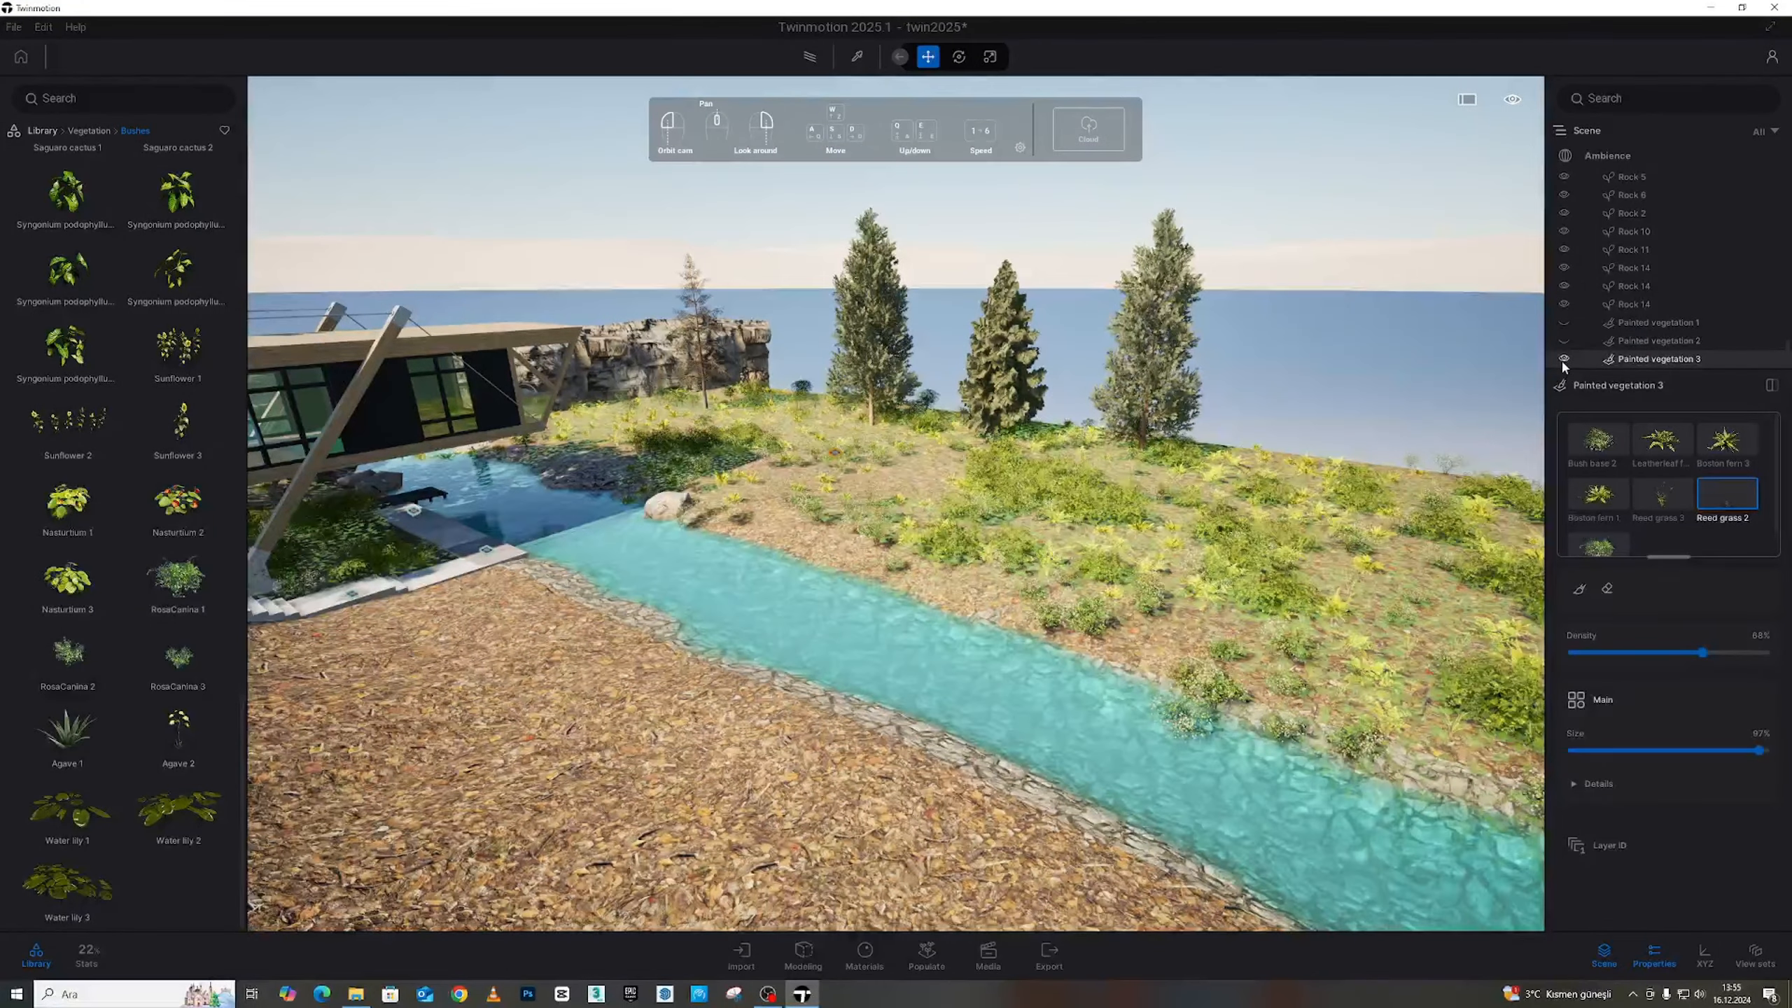
{"action": "left_click", "coordinate": [1564, 341]}
{"action": "left_click", "coordinate": [1563, 322]}
{"action": "left_click", "coordinate": [1564, 323]}
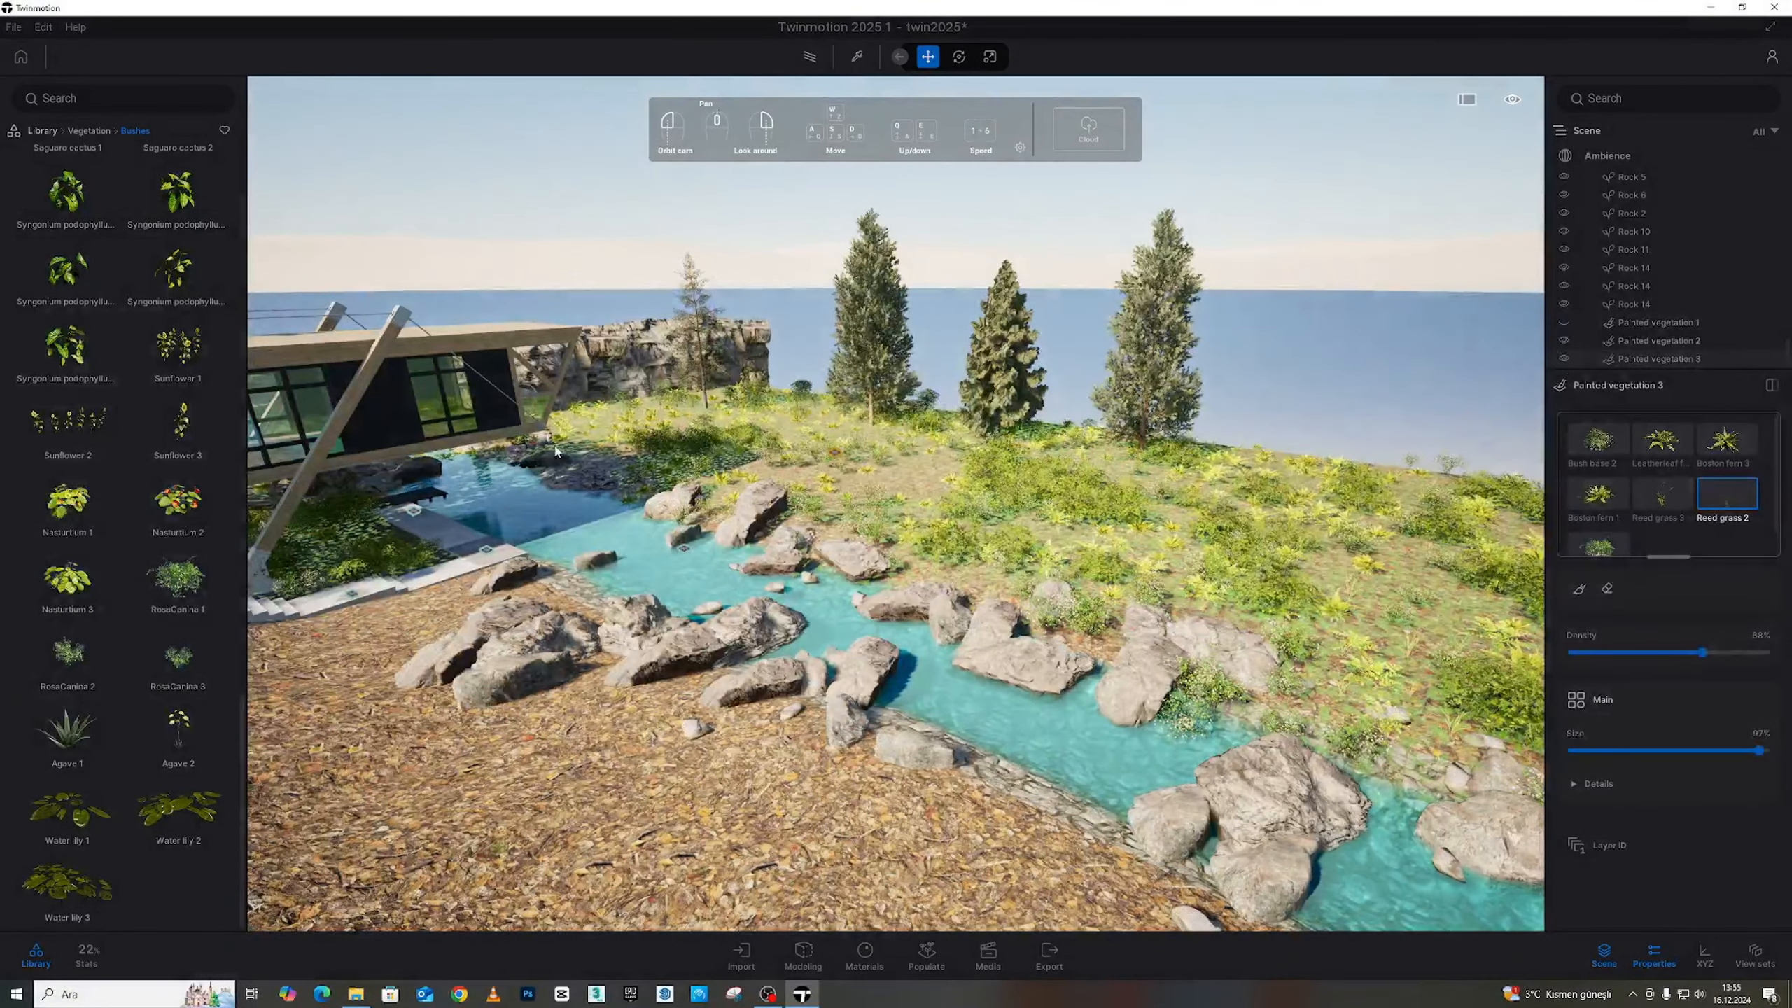
{"action": "key", "text": "w"}
{"action": "mouse_move", "coordinate": [998, 516]}
{"action": "right_mouse_down"}
{"action": "mouse_move", "coordinate": [1269, 522]}
{"action": "mouse_move", "coordinate": [973, 608]}
{"action": "mouse_move", "coordinate": [1171, 694]}
{"action": "right_mouse_up"}
{"action": "key", "text": "a"}
{"action": "key", "text": "d"}
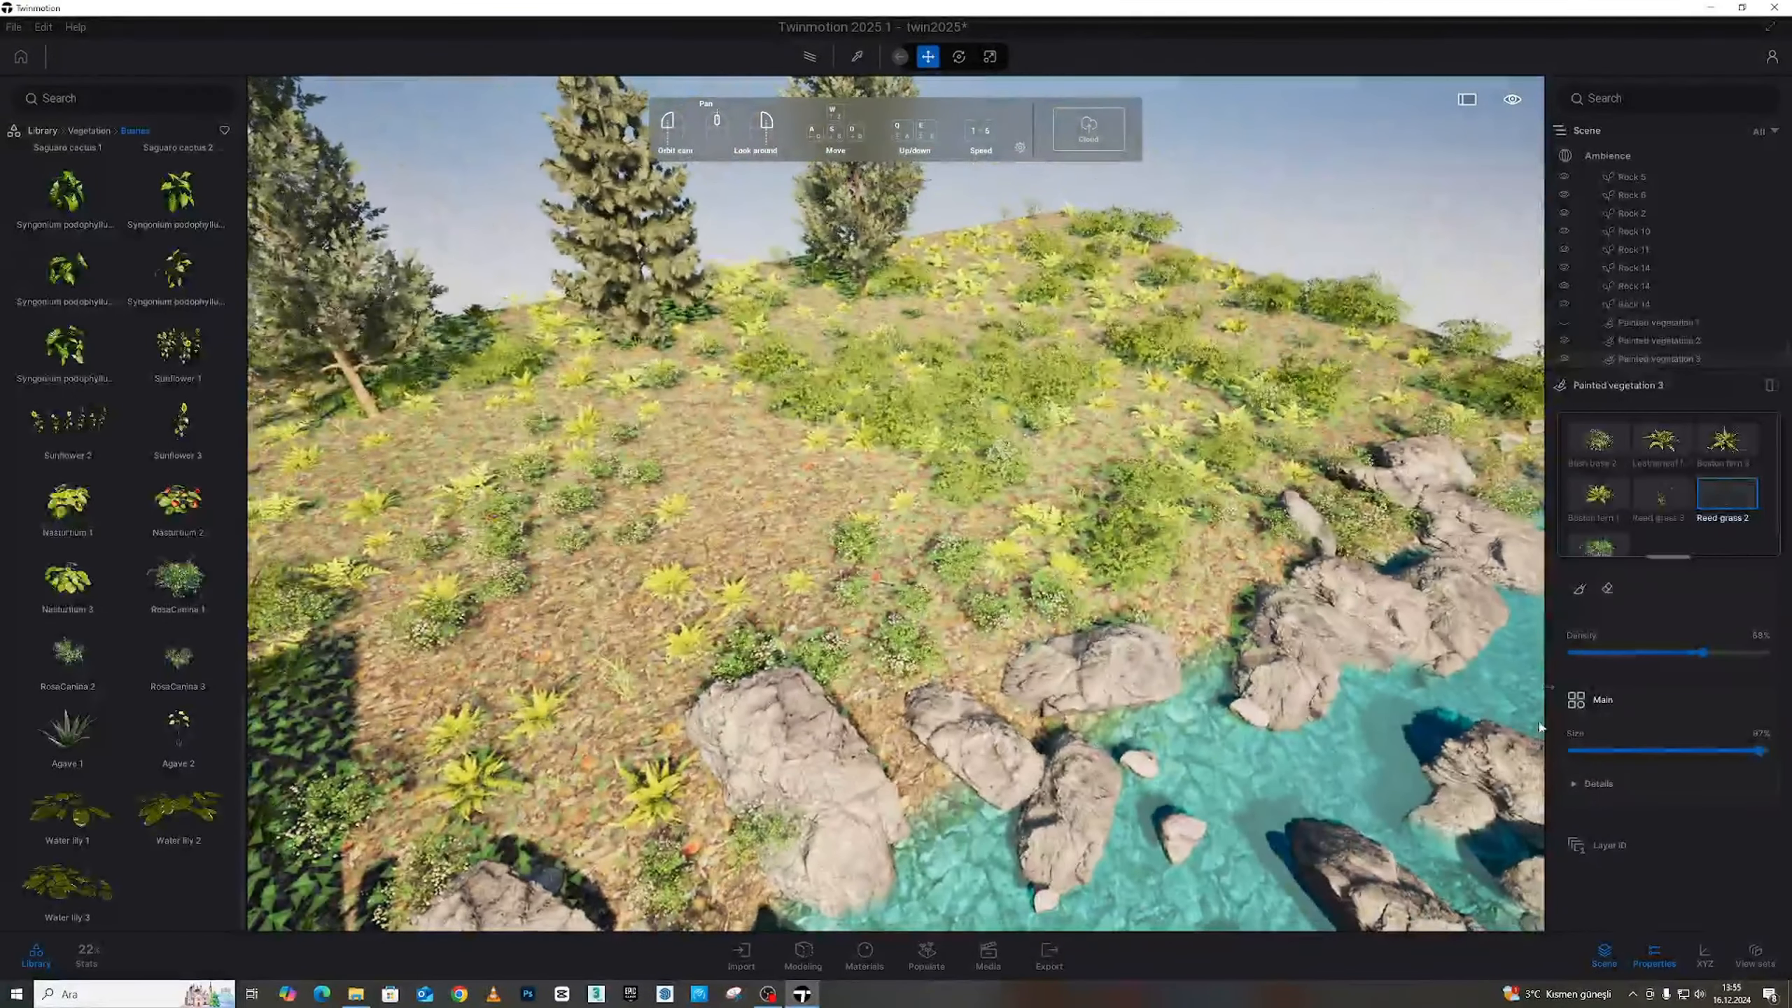
Paint Painted vegetation 3 bushes along the shaded hill edge, choosing the Bush base 2 plant
{"action": "left_click", "coordinate": [1579, 588]}
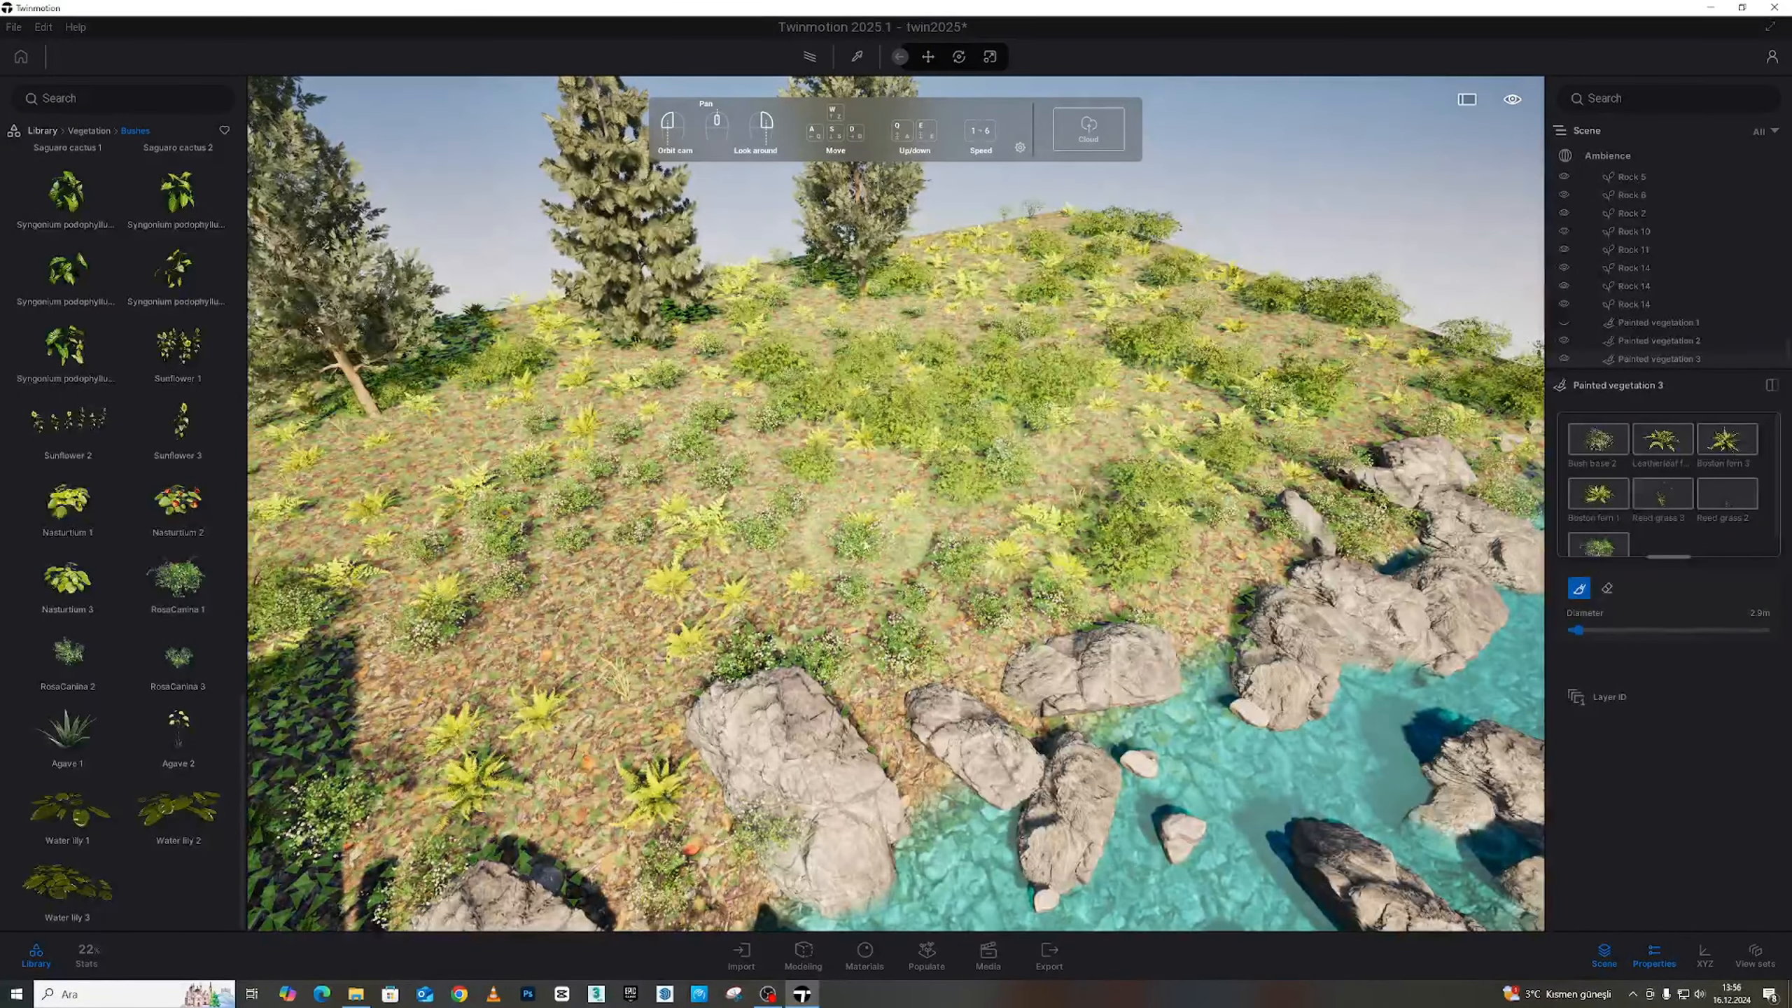
{"action": "mouse_move", "coordinate": [1129, 590]}
{"action": "right_mouse_down"}
{"action": "mouse_move", "coordinate": [712, 551]}
{"action": "mouse_move", "coordinate": [691, 522]}
{"action": "right_mouse_up"}
{"action": "left_click_drag", "start_coordinate": [634, 459], "coordinate": [953, 397]}
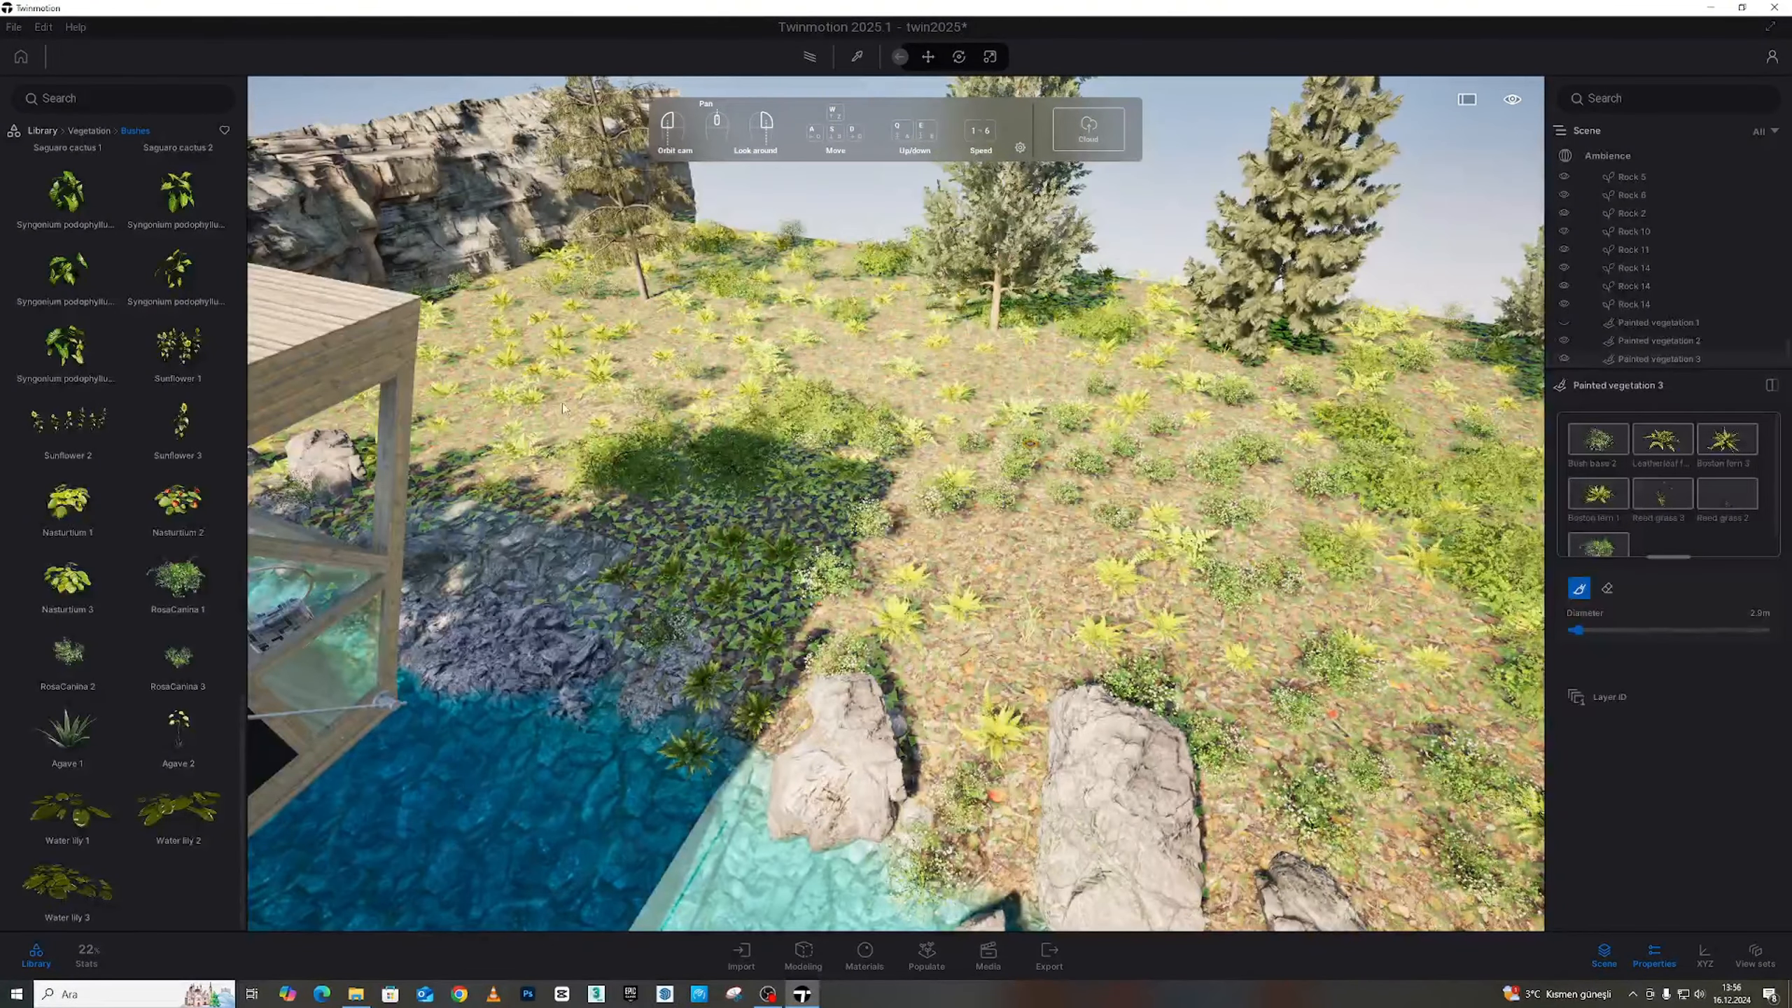
{"action": "key", "text": "w"}
{"action": "right_click_drag", "start_coordinate": [995, 434], "coordinate": [1075, 492]}
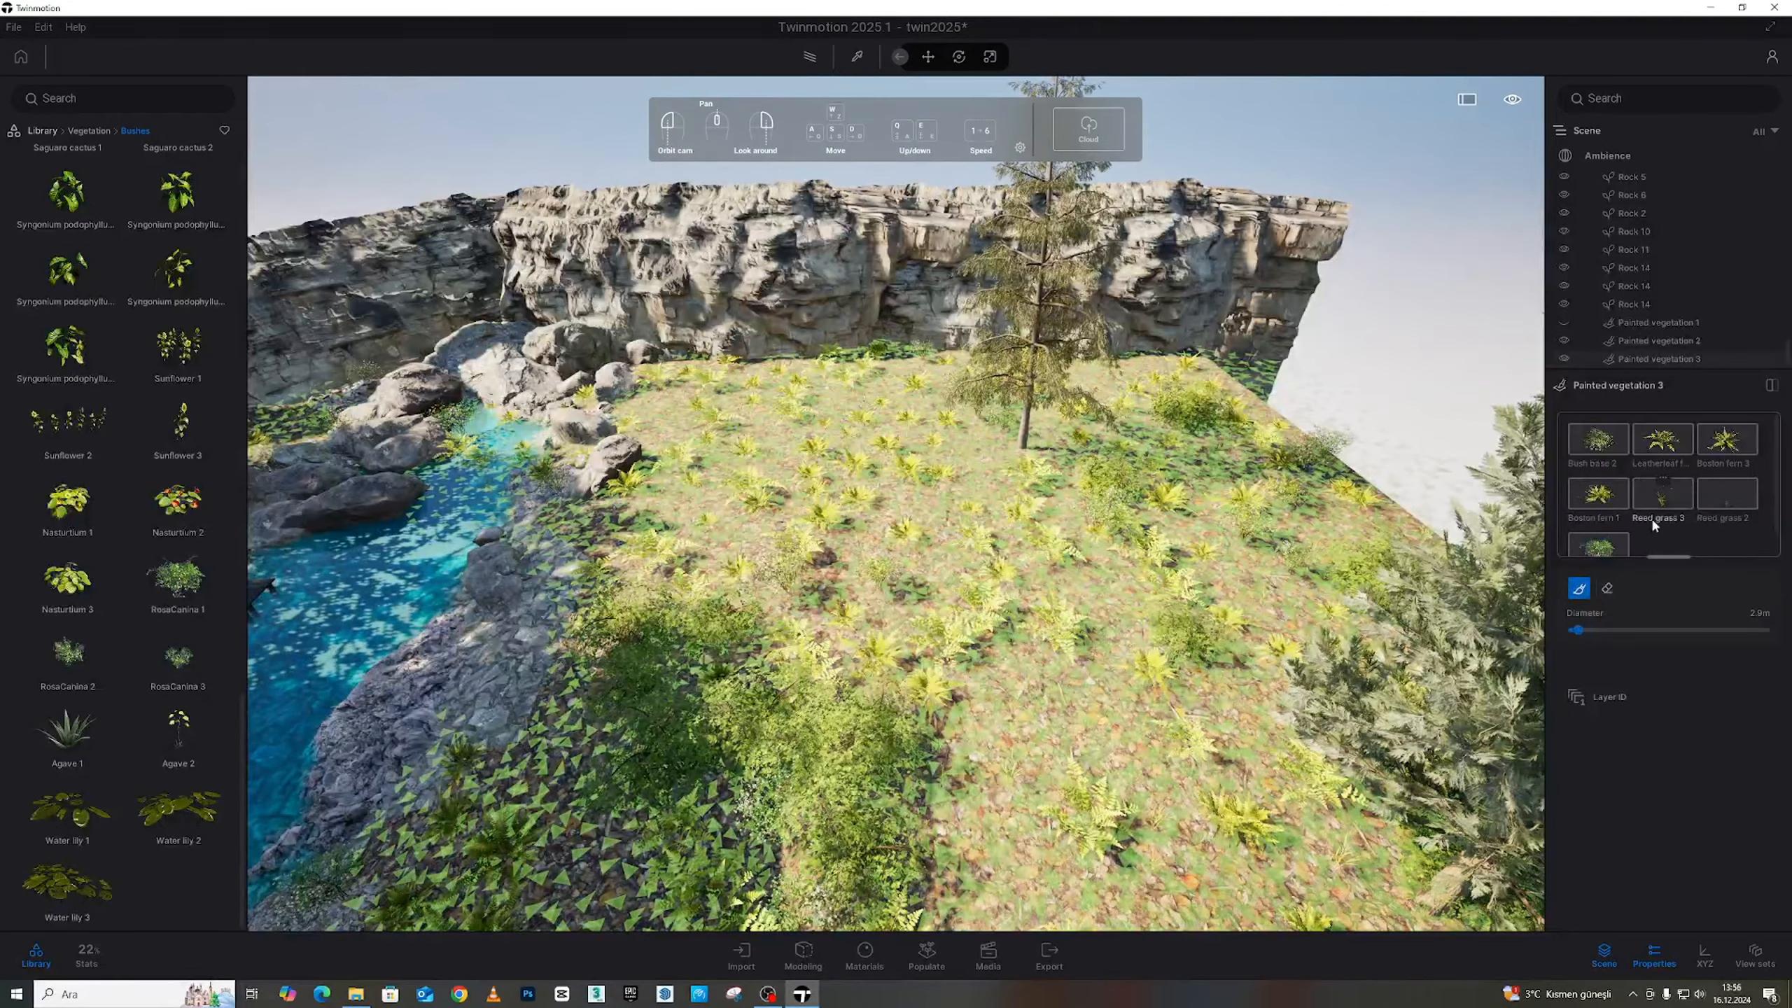
{"action": "left_click", "coordinate": [1609, 451]}
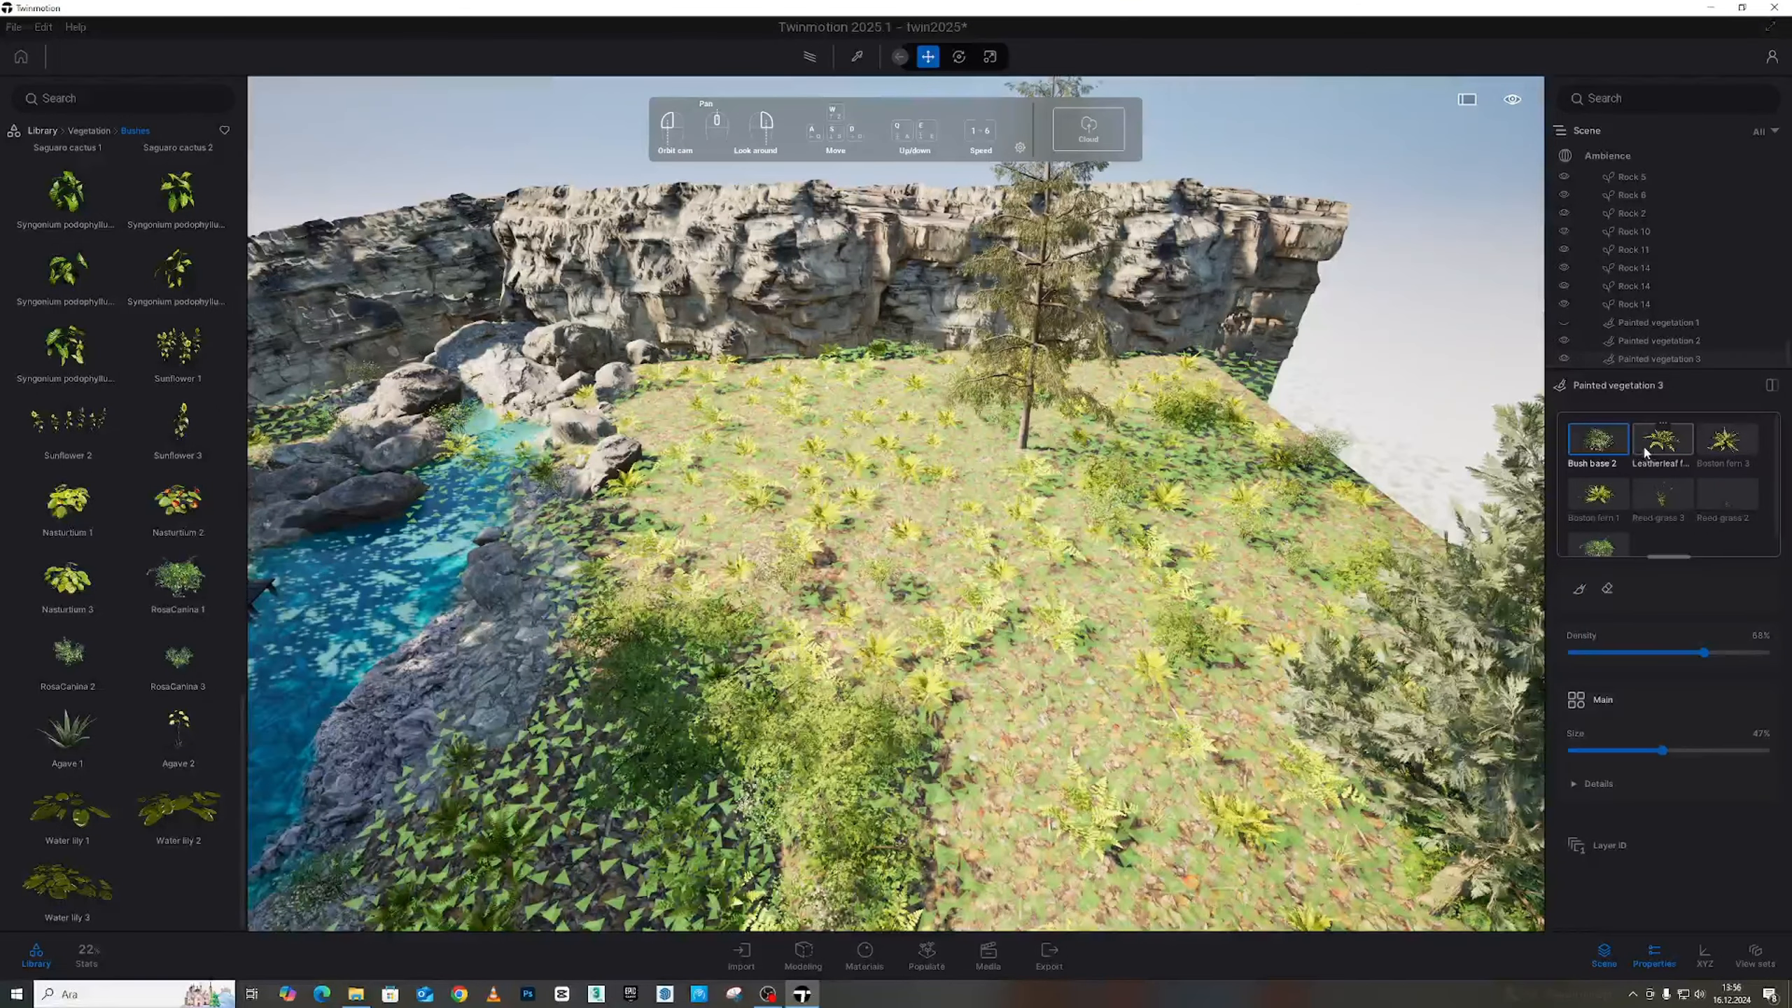
{"action": "left_click", "coordinate": [1579, 588]}
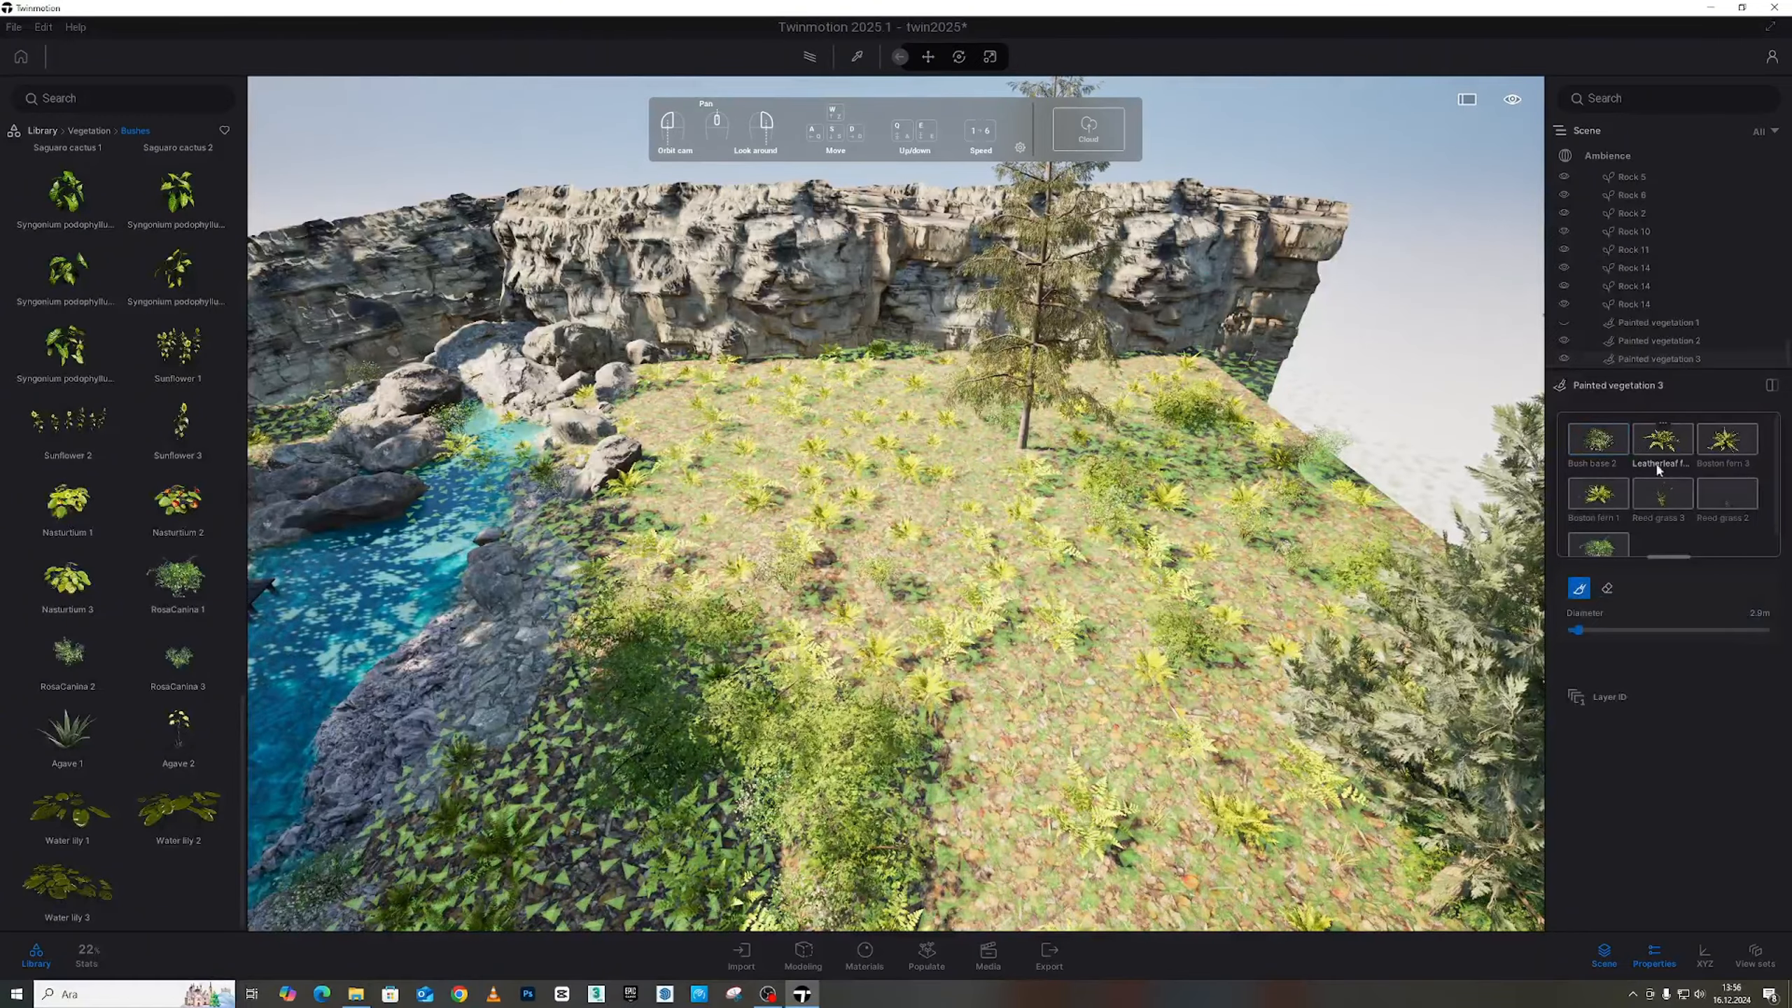
Resize the brush from about 16 m down to 5.8 m and paint plants by the stream rocks
{"action": "left_click_drag", "start_coordinate": [1585, 629], "coordinate": [1604, 629]}
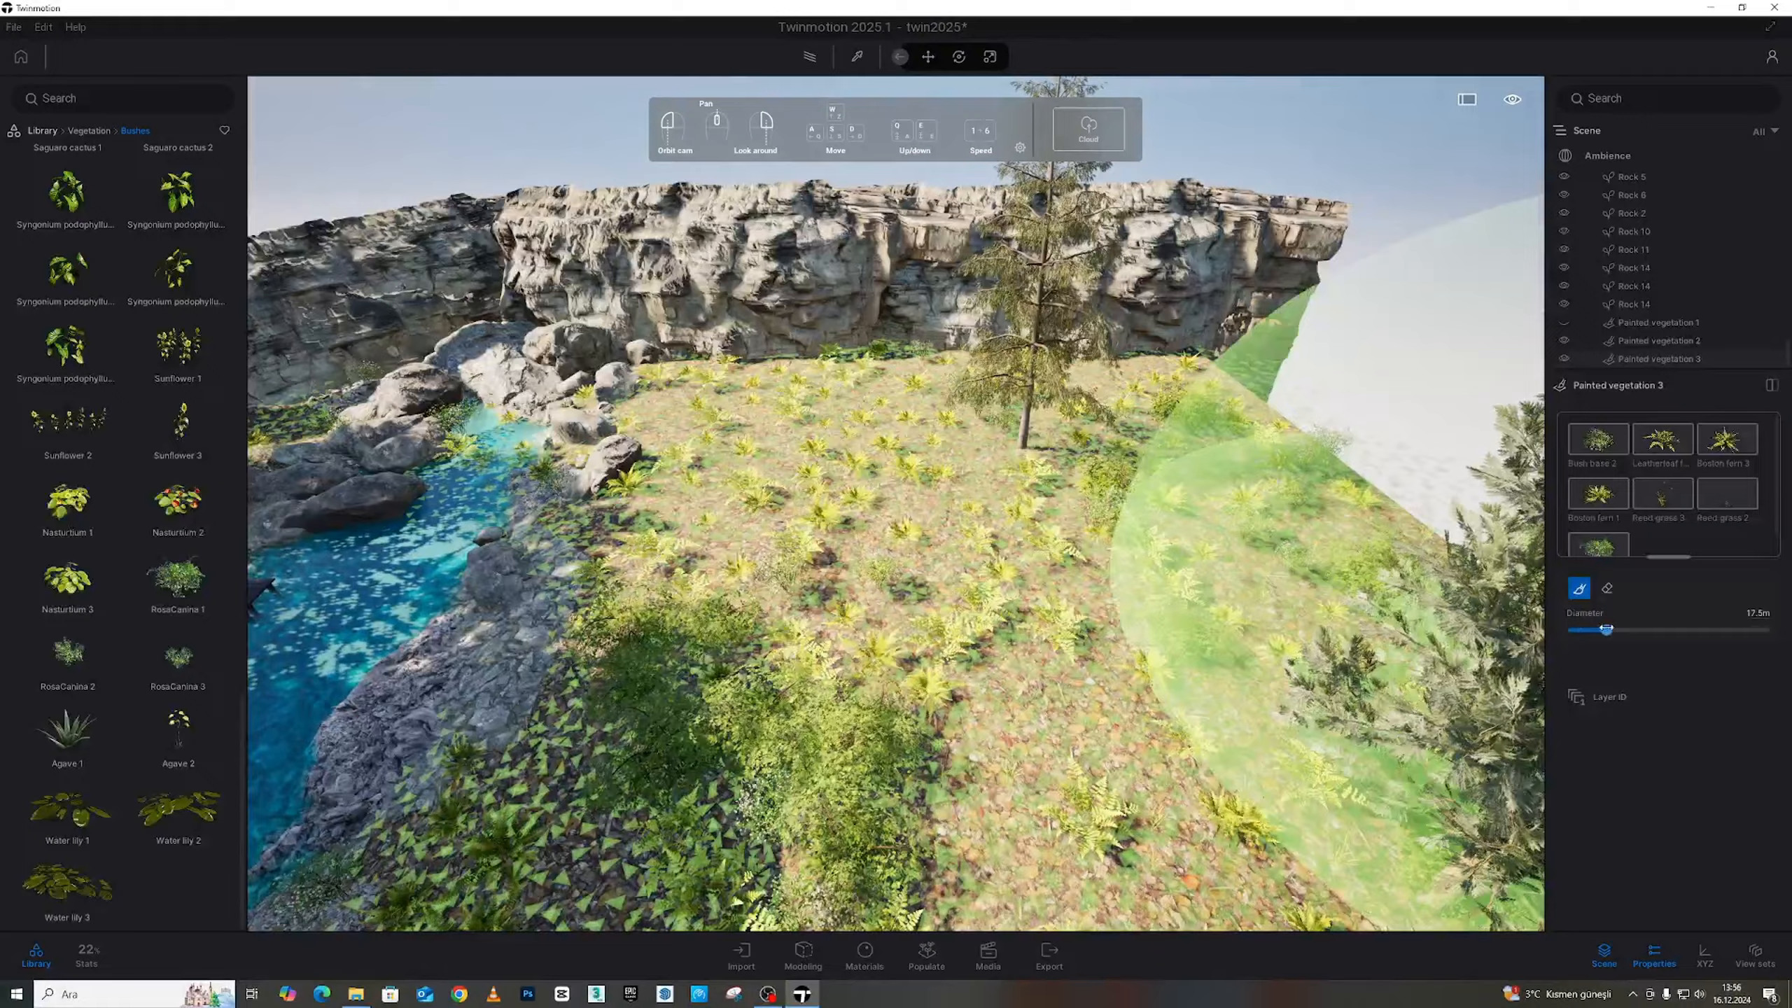
{"action": "right_click_drag", "start_coordinate": [1058, 490], "coordinate": [762, 423]}
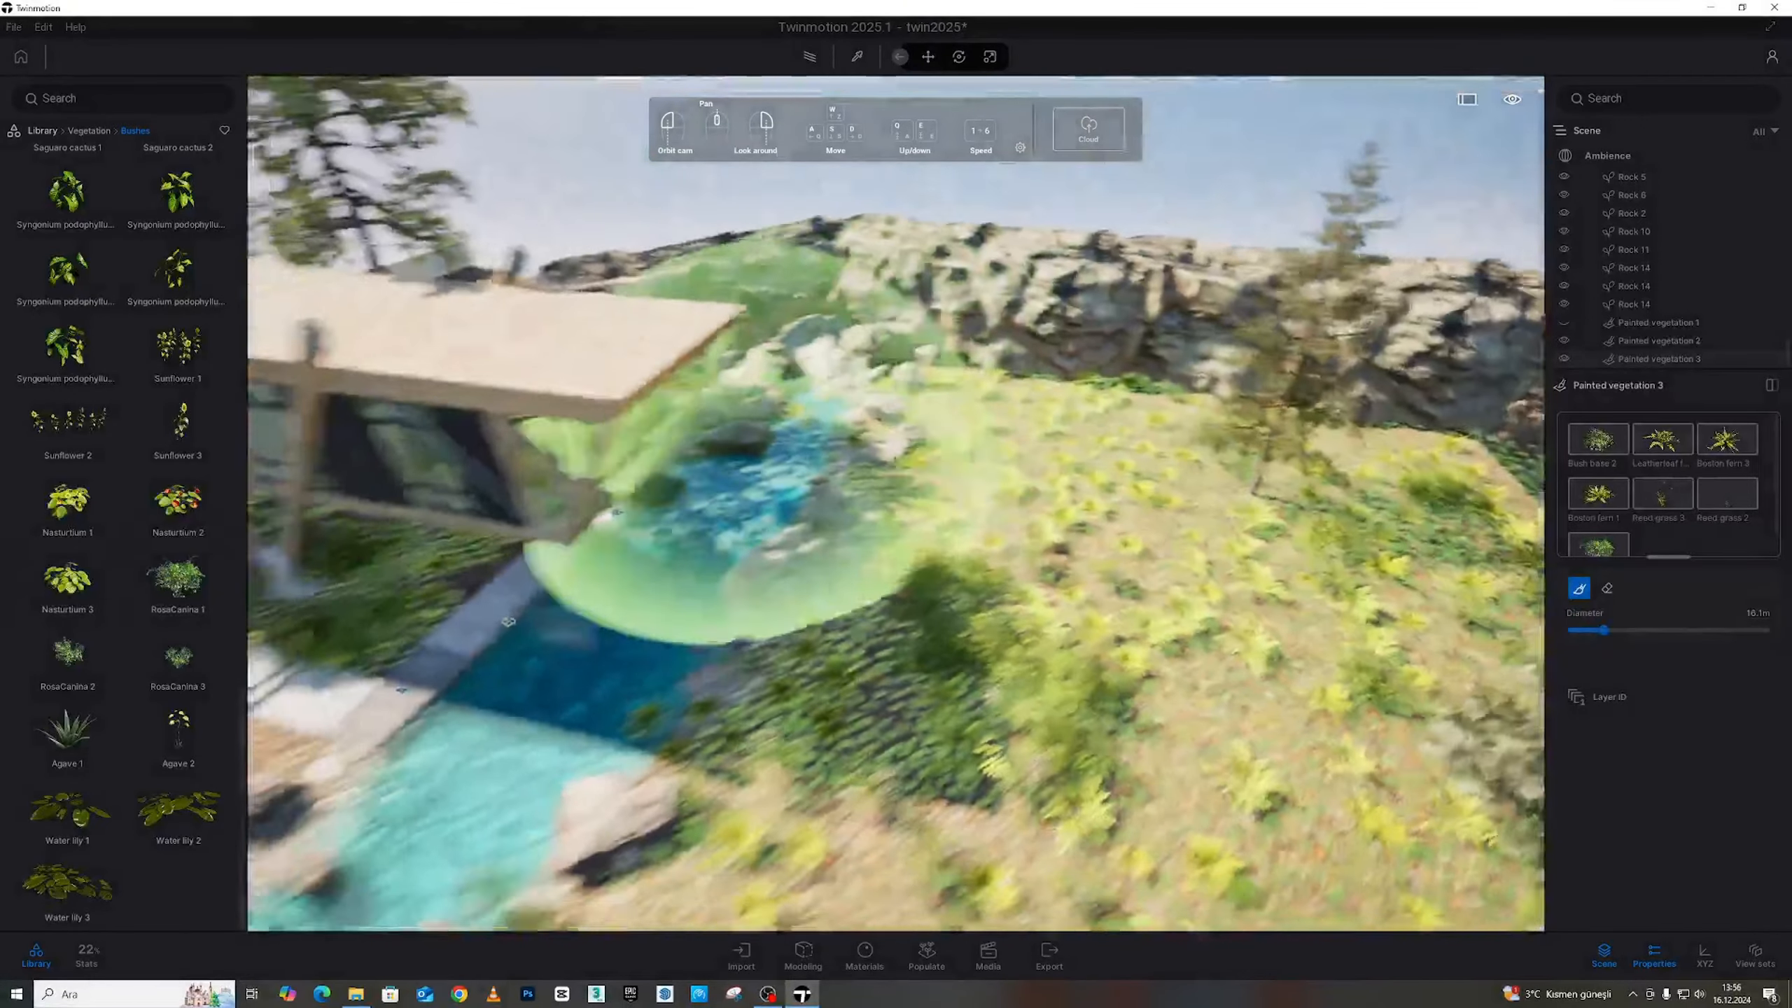
{"action": "scroll", "coordinate": [762, 424], "scroll_direction": "down", "scroll_amount": 3}
{"action": "left_click_drag", "start_coordinate": [1590, 635], "coordinate": [1584, 631]}
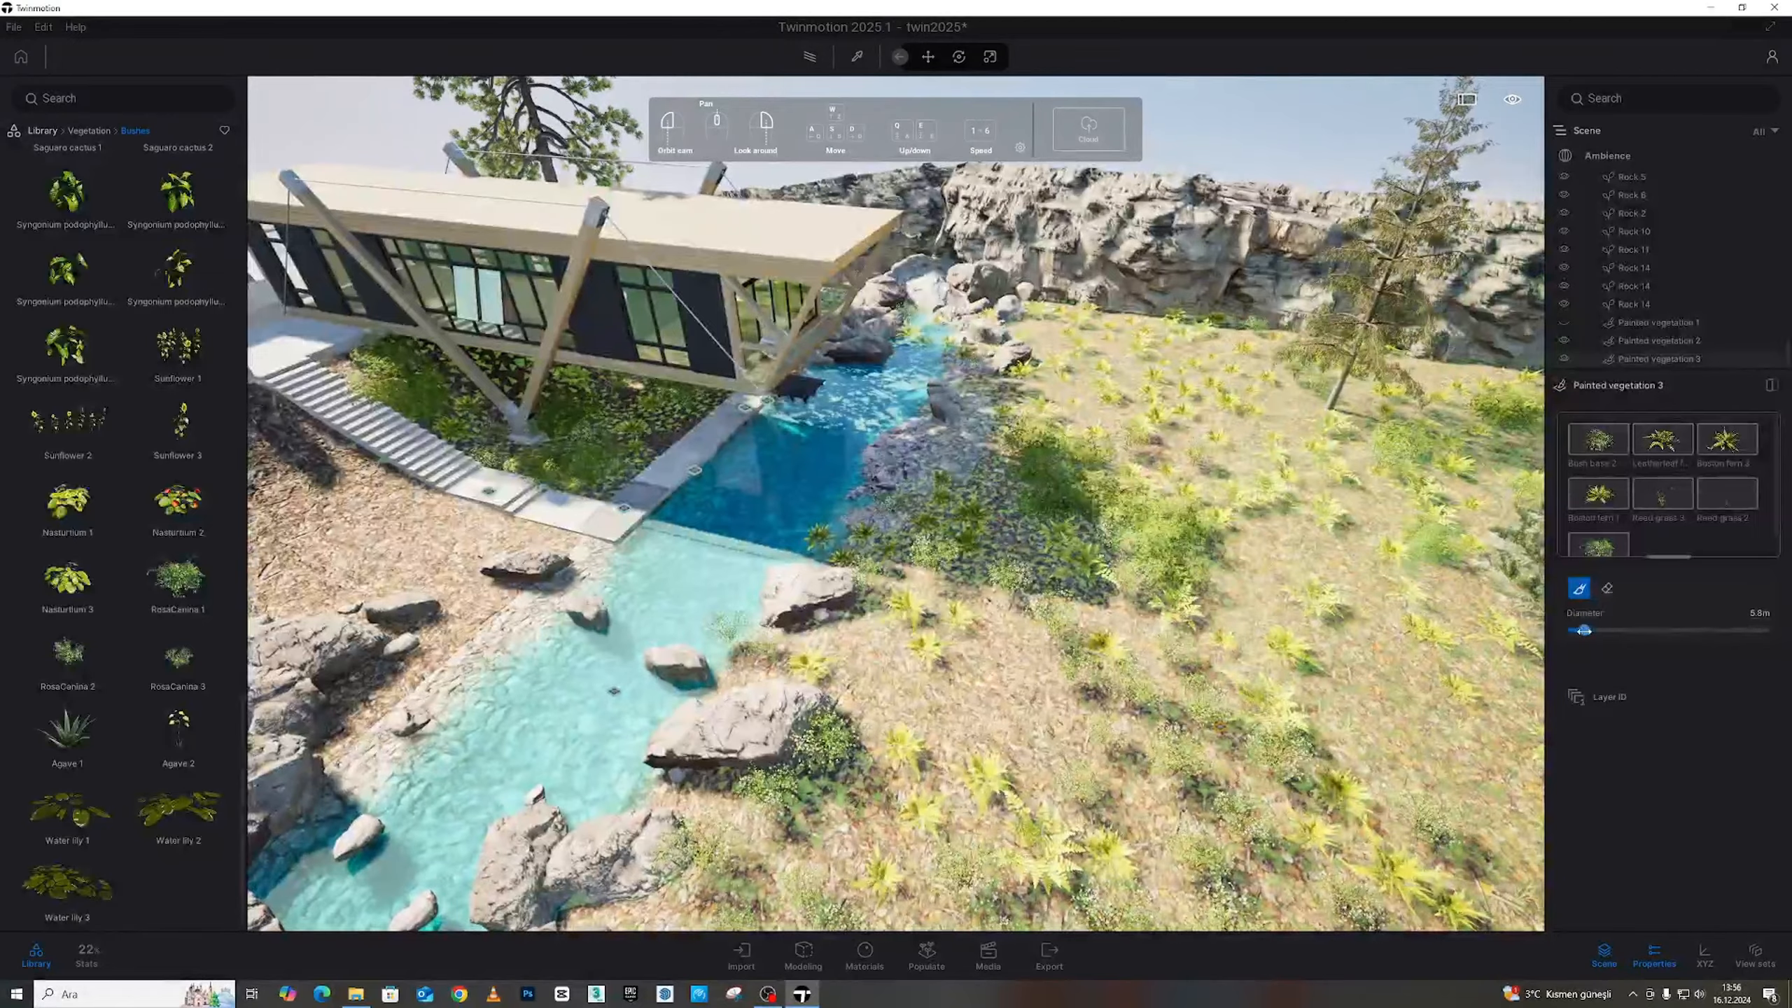
{"action": "key", "text": "s"}
{"action": "mouse_move", "coordinate": [896, 396]}
{"action": "right_mouse_down"}
{"action": "mouse_move", "coordinate": [910, 466]}
{"action": "mouse_move", "coordinate": [786, 408]}
{"action": "right_mouse_up"}
{"action": "mouse_move", "coordinate": [786, 408]}
{"action": "left_mouse_down"}
{"action": "mouse_move", "coordinate": [750, 493]}
{"action": "mouse_move", "coordinate": [776, 575]}
{"action": "left_mouse_up"}
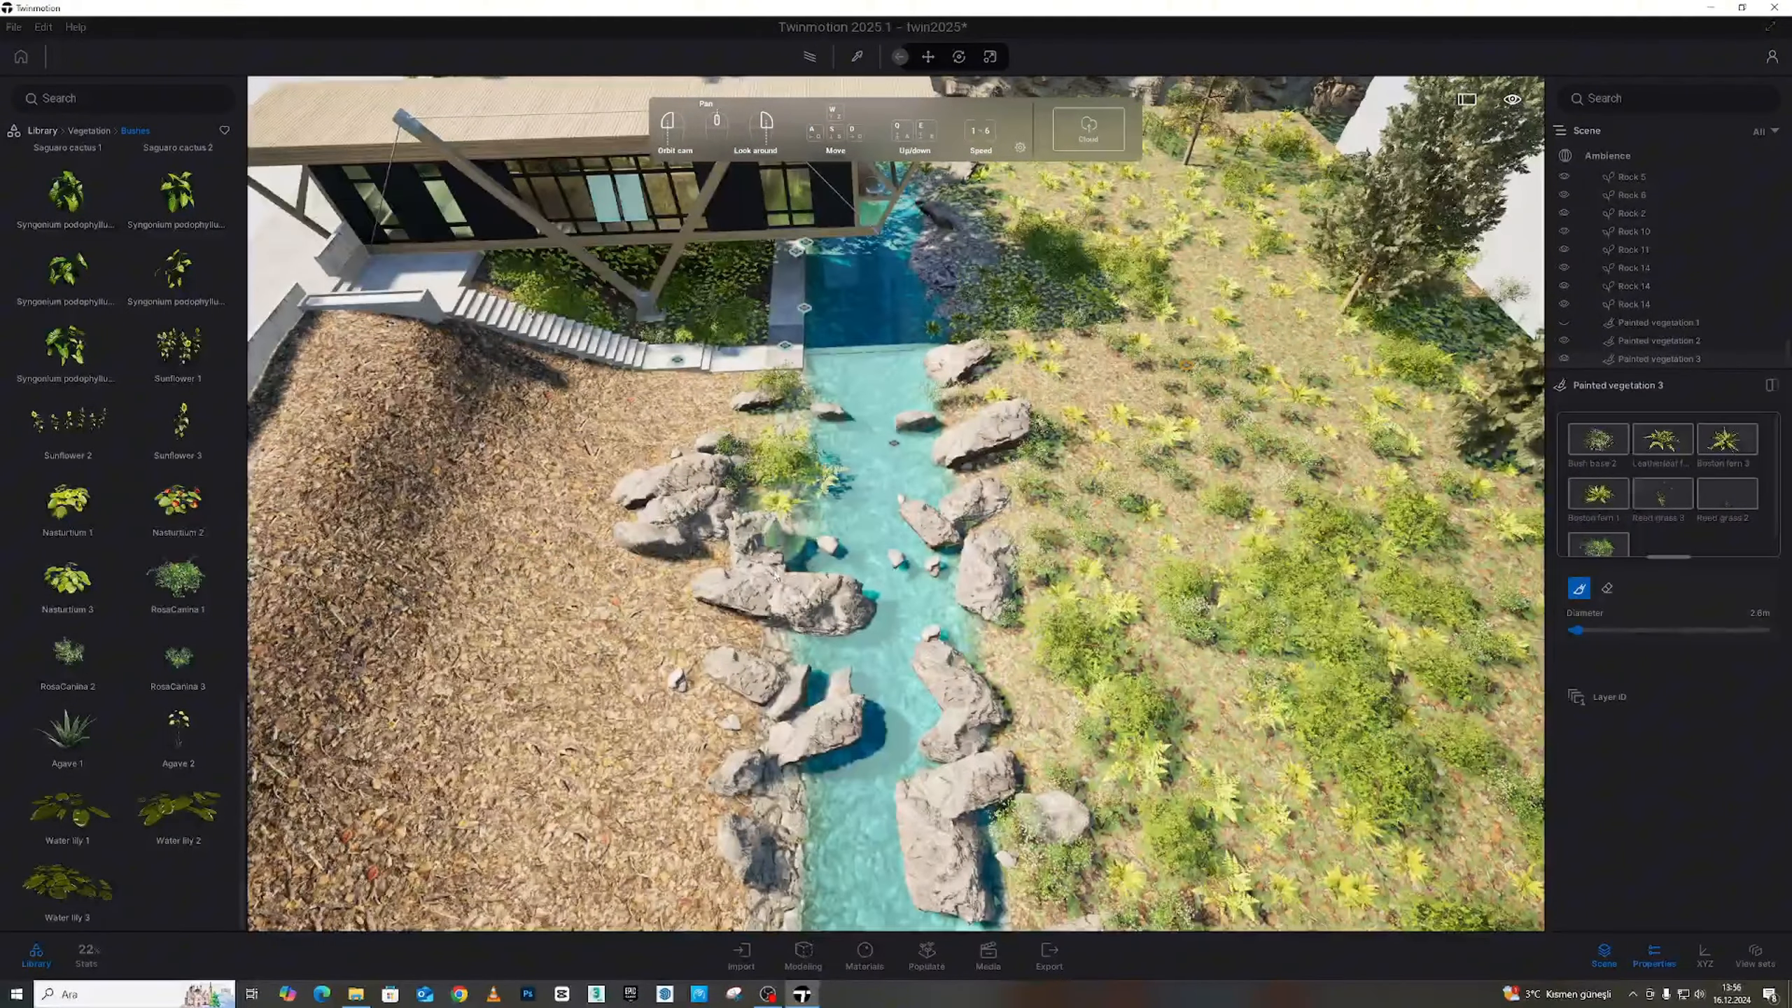
Paint small plants among the stream rocks and upper bank, then make Painted vegetation 1 visible again
{"action": "key", "text": "d"}
{"action": "right_click_drag", "start_coordinate": [766, 657], "coordinate": [296, 749]}
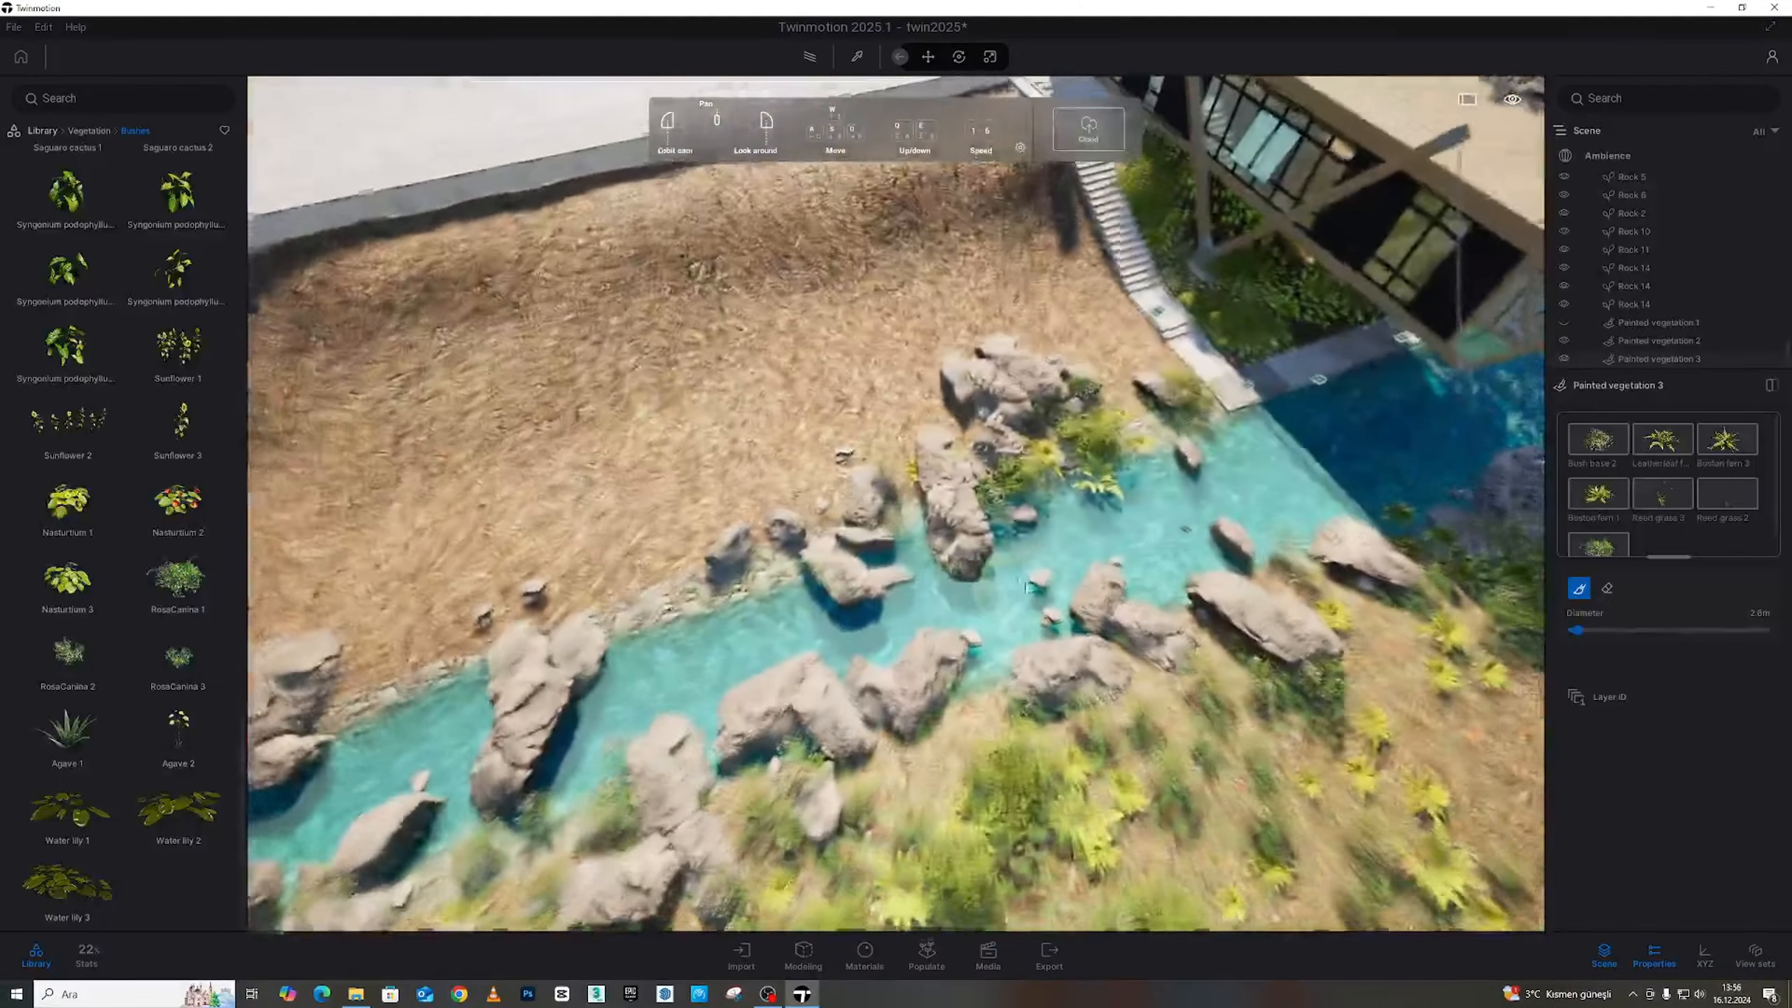
{"action": "left_click_drag", "start_coordinate": [863, 552], "coordinate": [805, 498]}
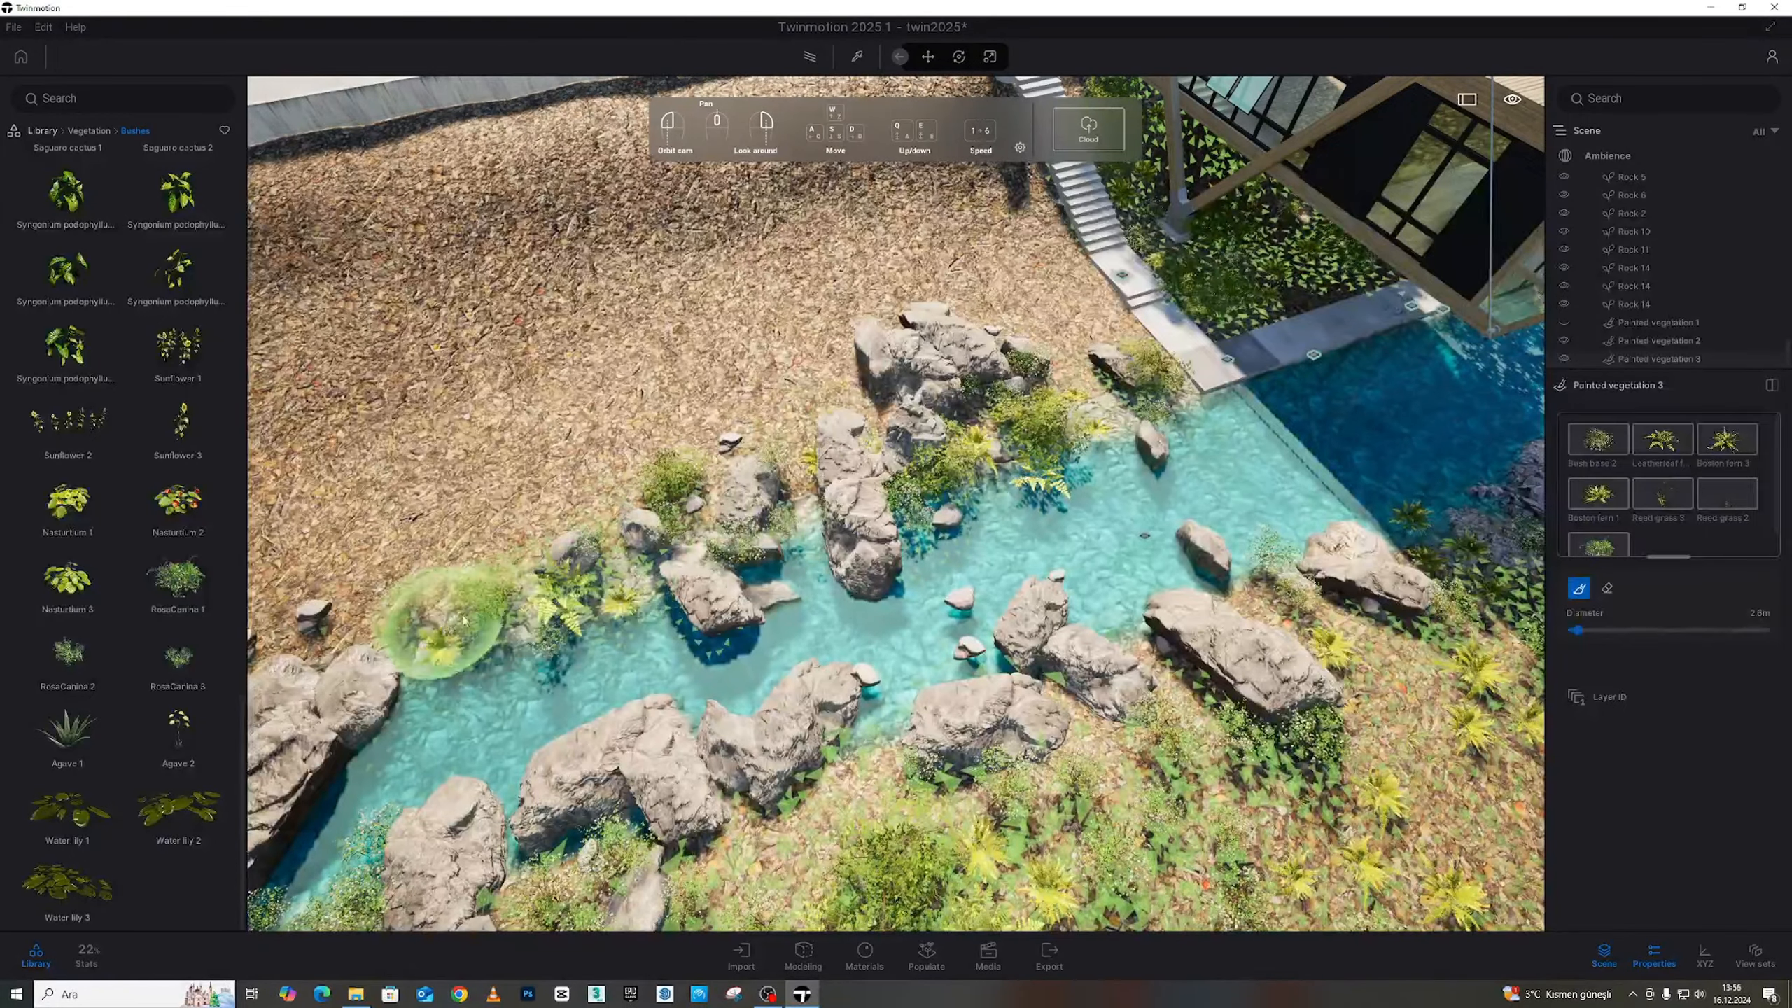
{"action": "mouse_move", "coordinate": [1432, 343]}
{"action": "right_mouse_down"}
{"action": "mouse_move", "coordinate": [1364, 336]}
{"action": "mouse_move", "coordinate": [1090, 445]}
{"action": "right_mouse_up"}
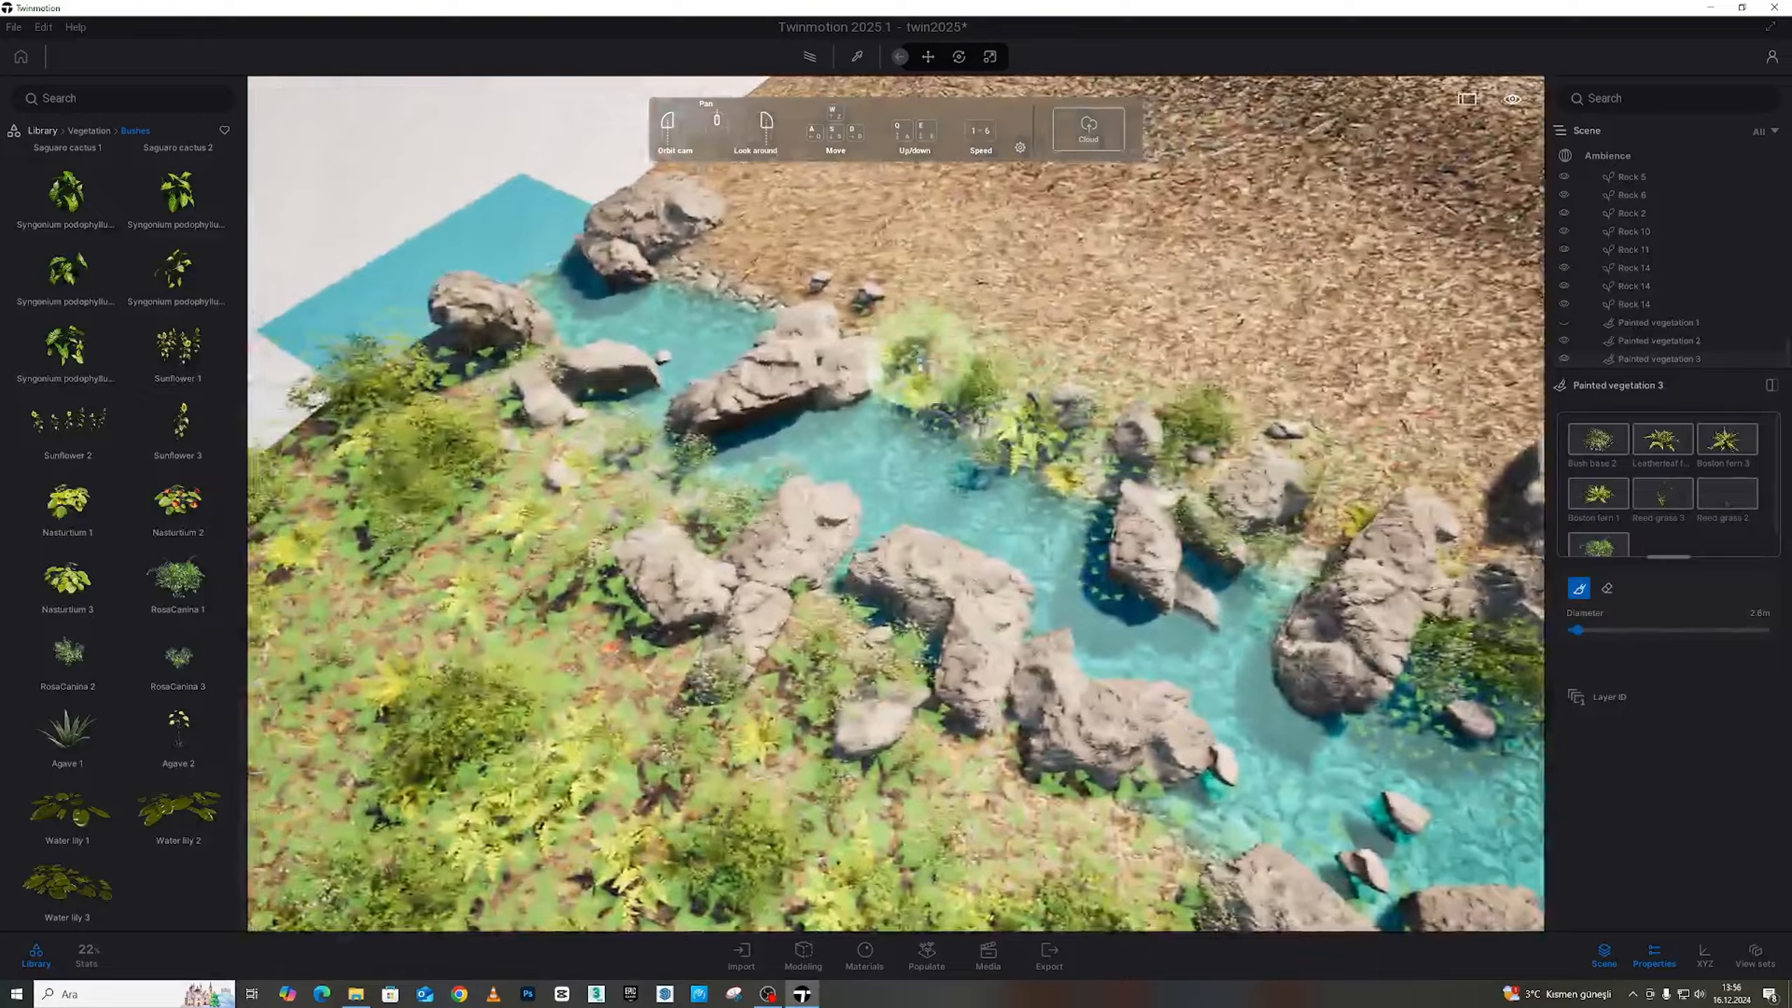
{"action": "left_click_drag", "start_coordinate": [907, 311], "coordinate": [730, 289]}
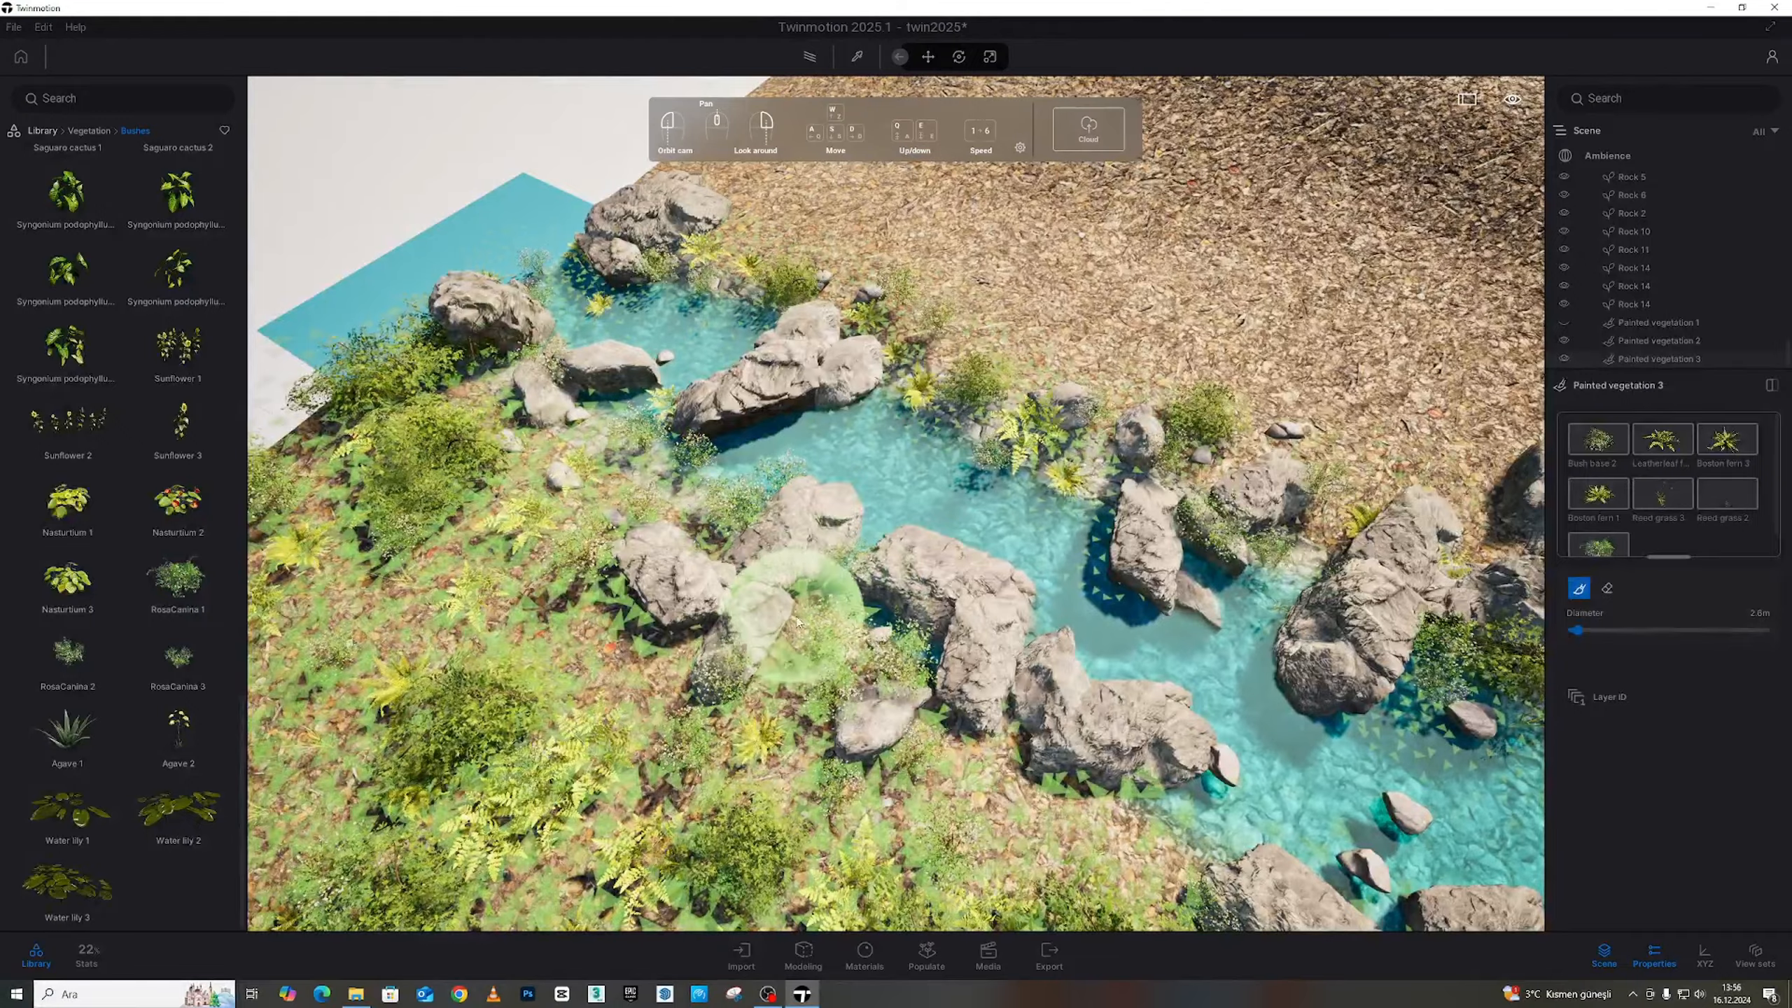
{"action": "right_click_drag", "start_coordinate": [563, 513], "coordinate": [488, 462]}
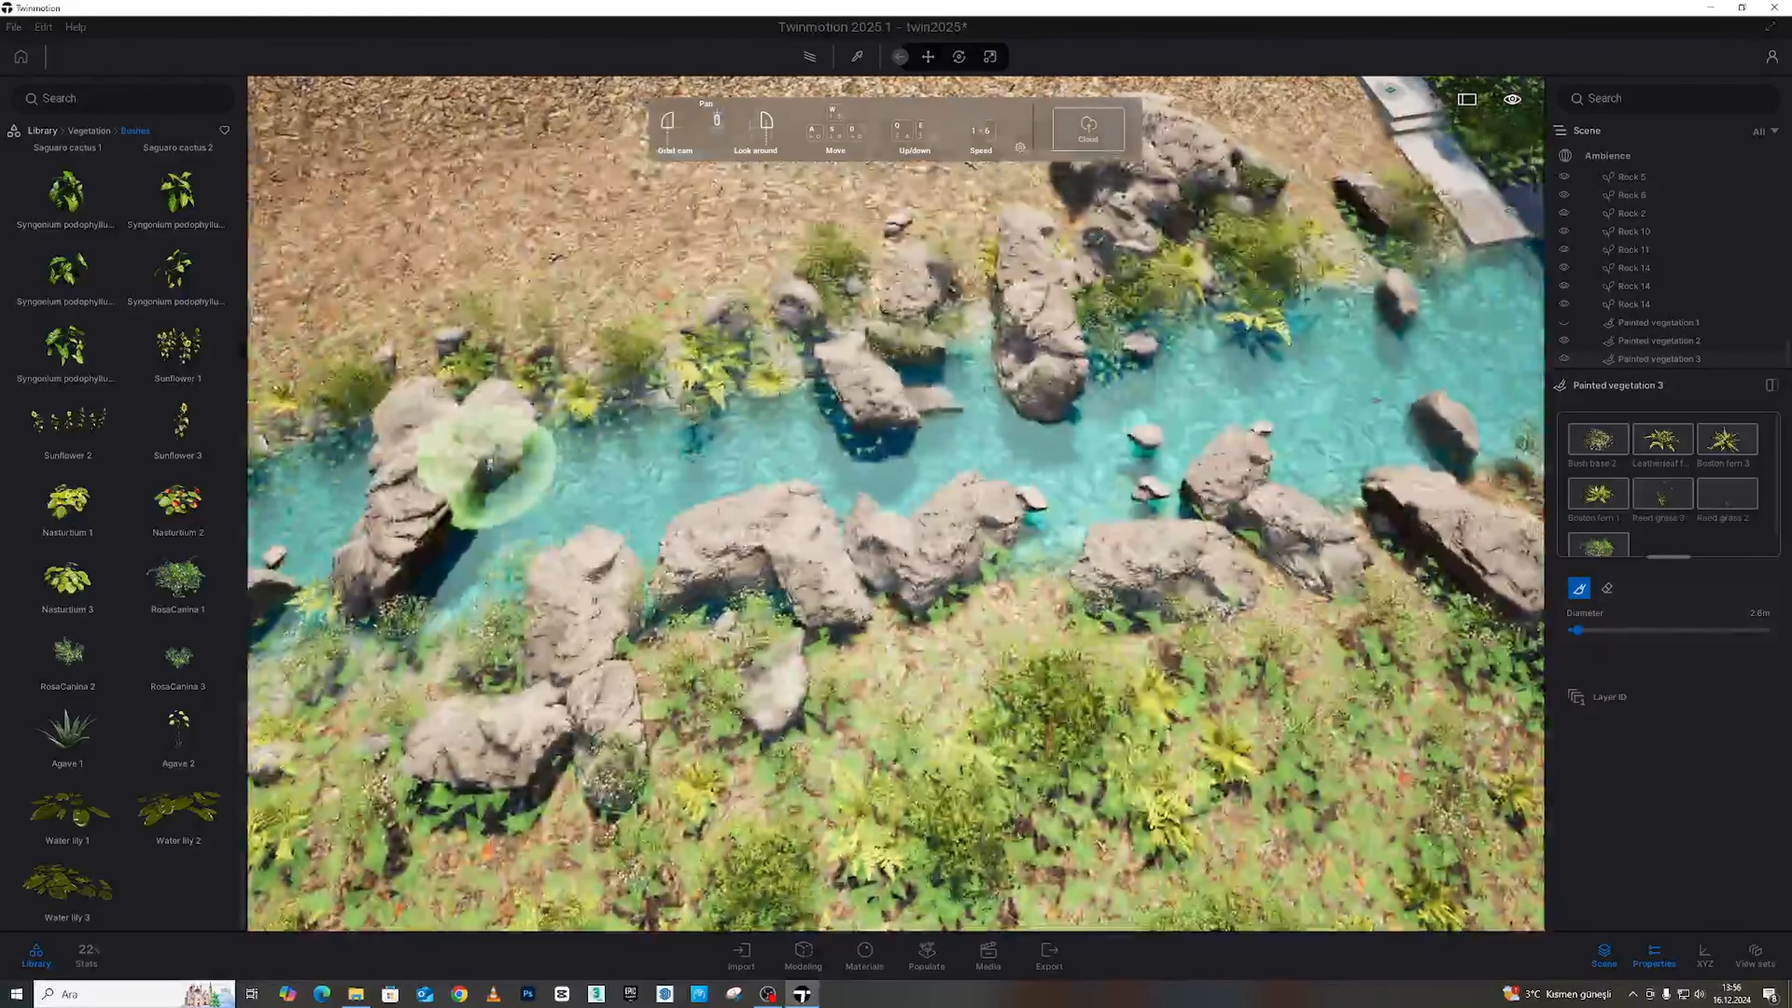
{"action": "right_click_drag", "start_coordinate": [1016, 581], "coordinate": [1090, 374]}
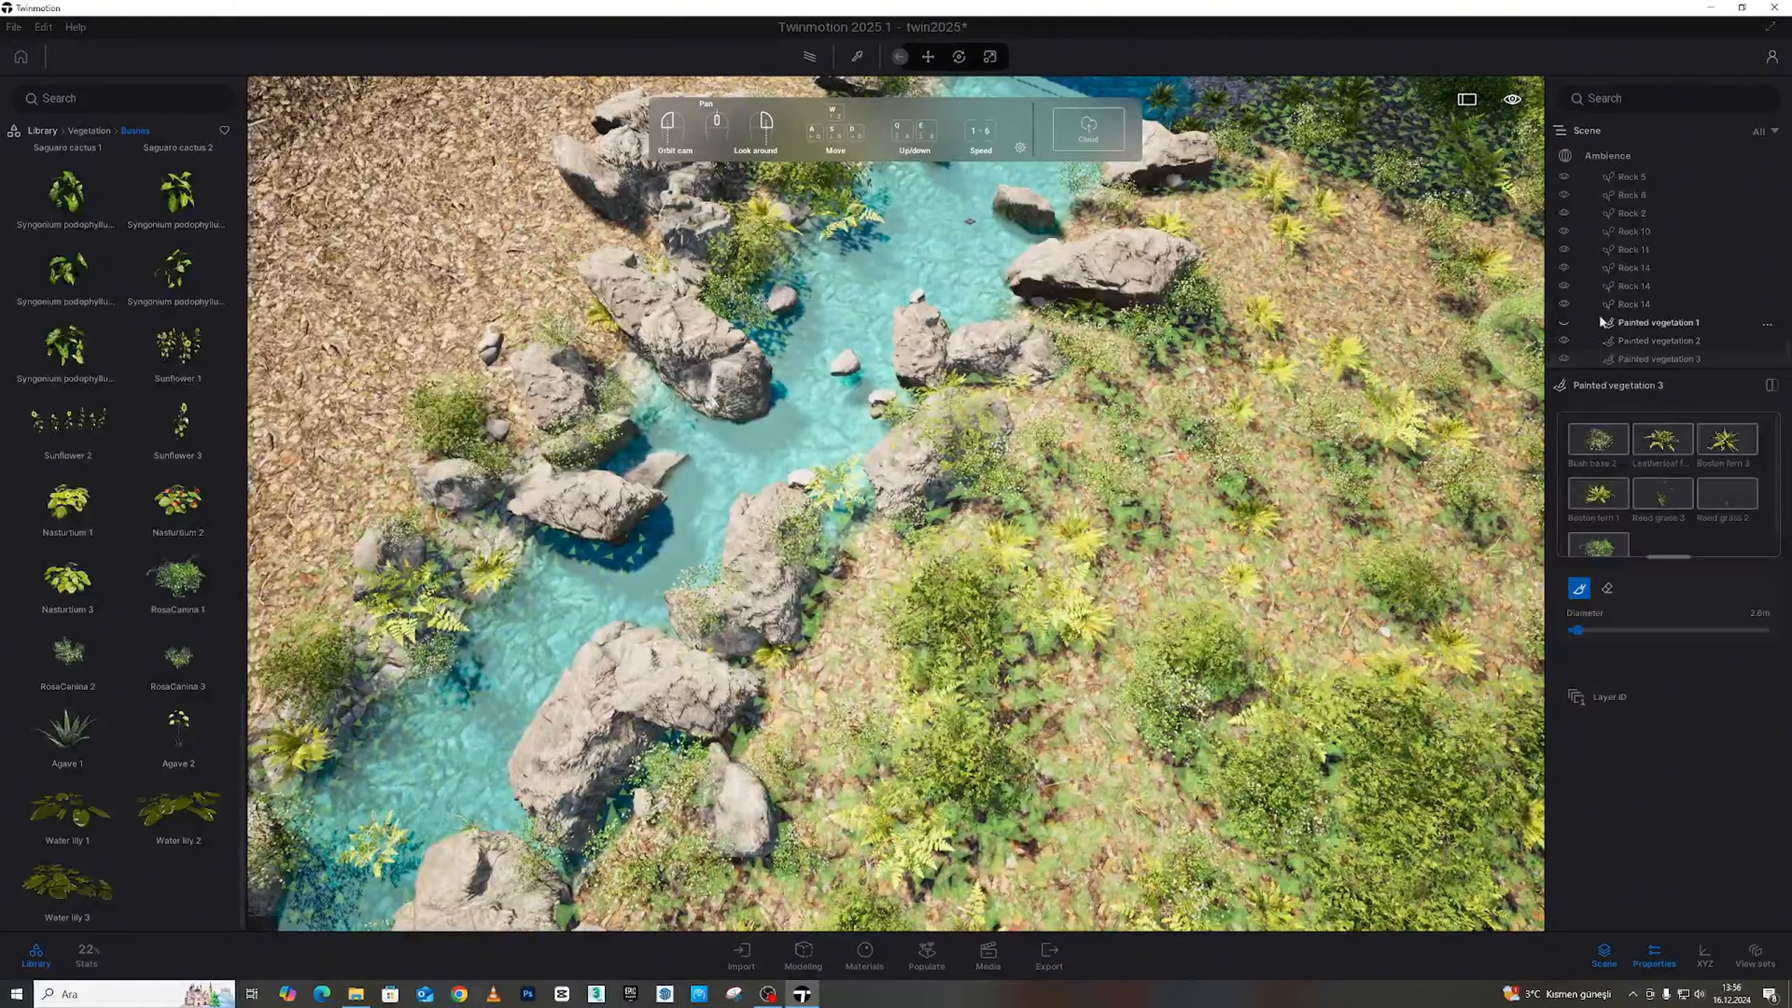
{"action": "left_click", "coordinate": [1563, 322]}
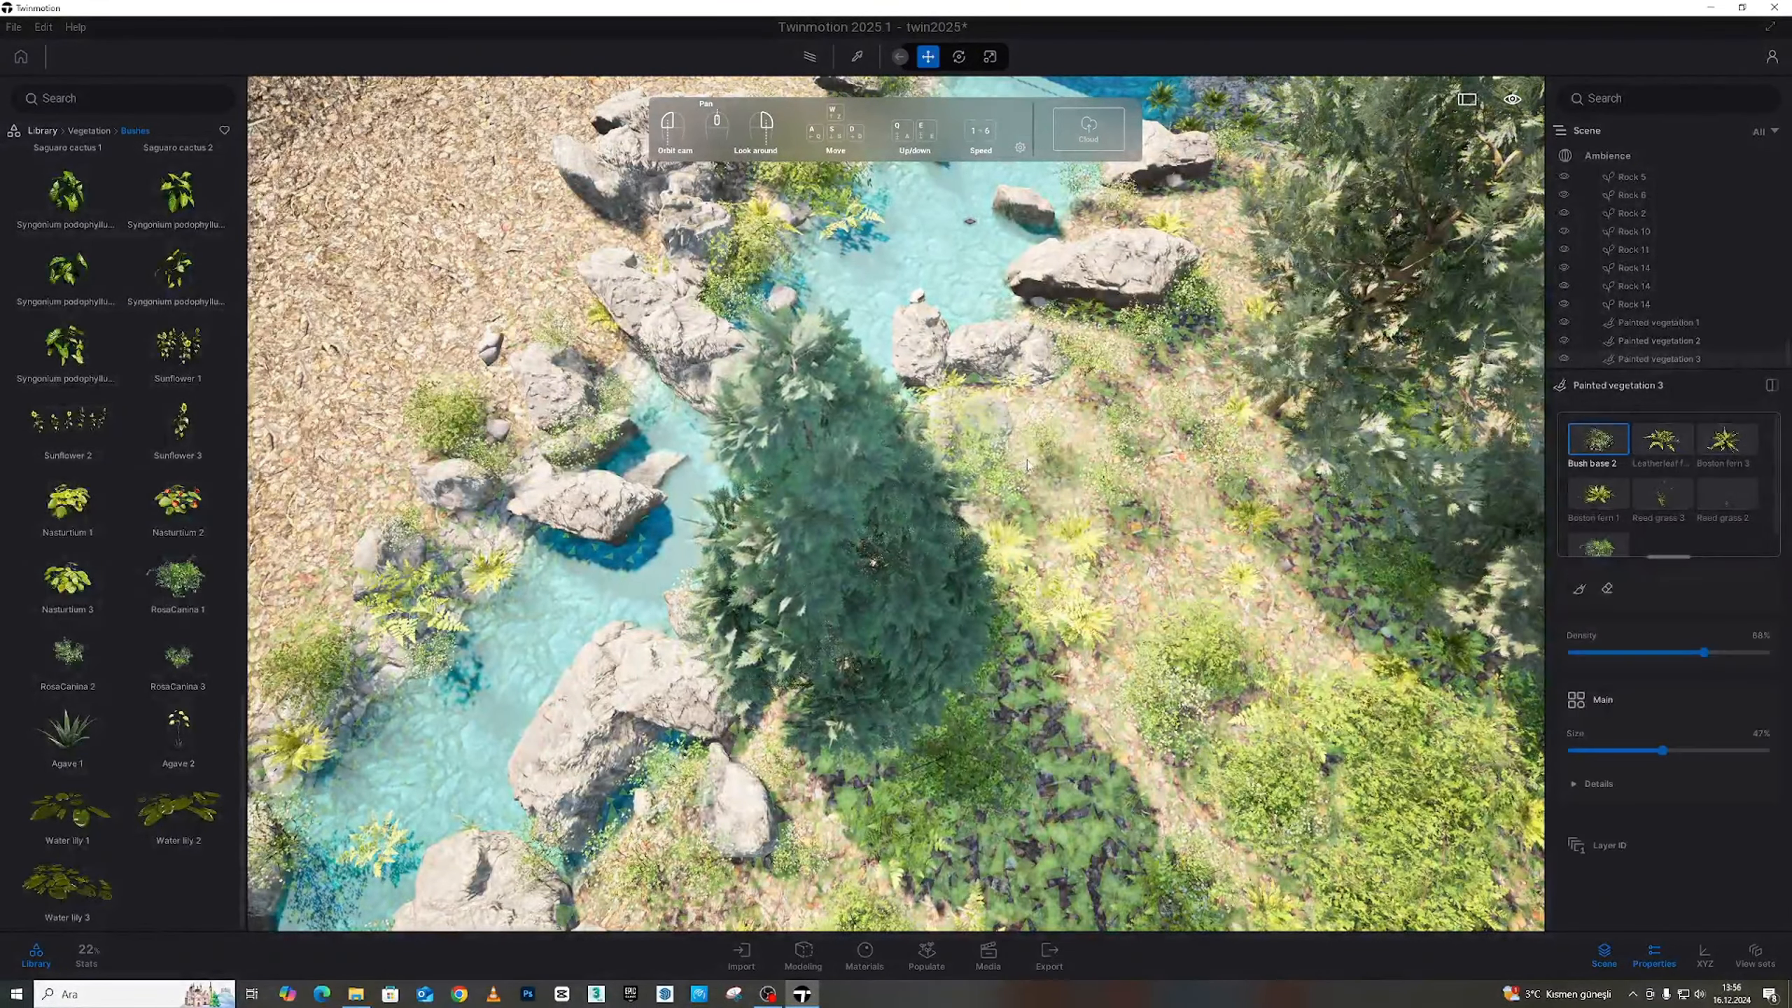
Deselect the vegetation layer and fly along the stream, under the overhang and past the big tree
{"action": "key", "text": "Escape"}
{"action": "mouse_move", "coordinate": [1027, 465]}
{"action": "right_mouse_down"}
{"action": "mouse_move", "coordinate": [1157, 374]}
{"action": "mouse_move", "coordinate": [1164, 402]}
{"action": "right_mouse_up"}
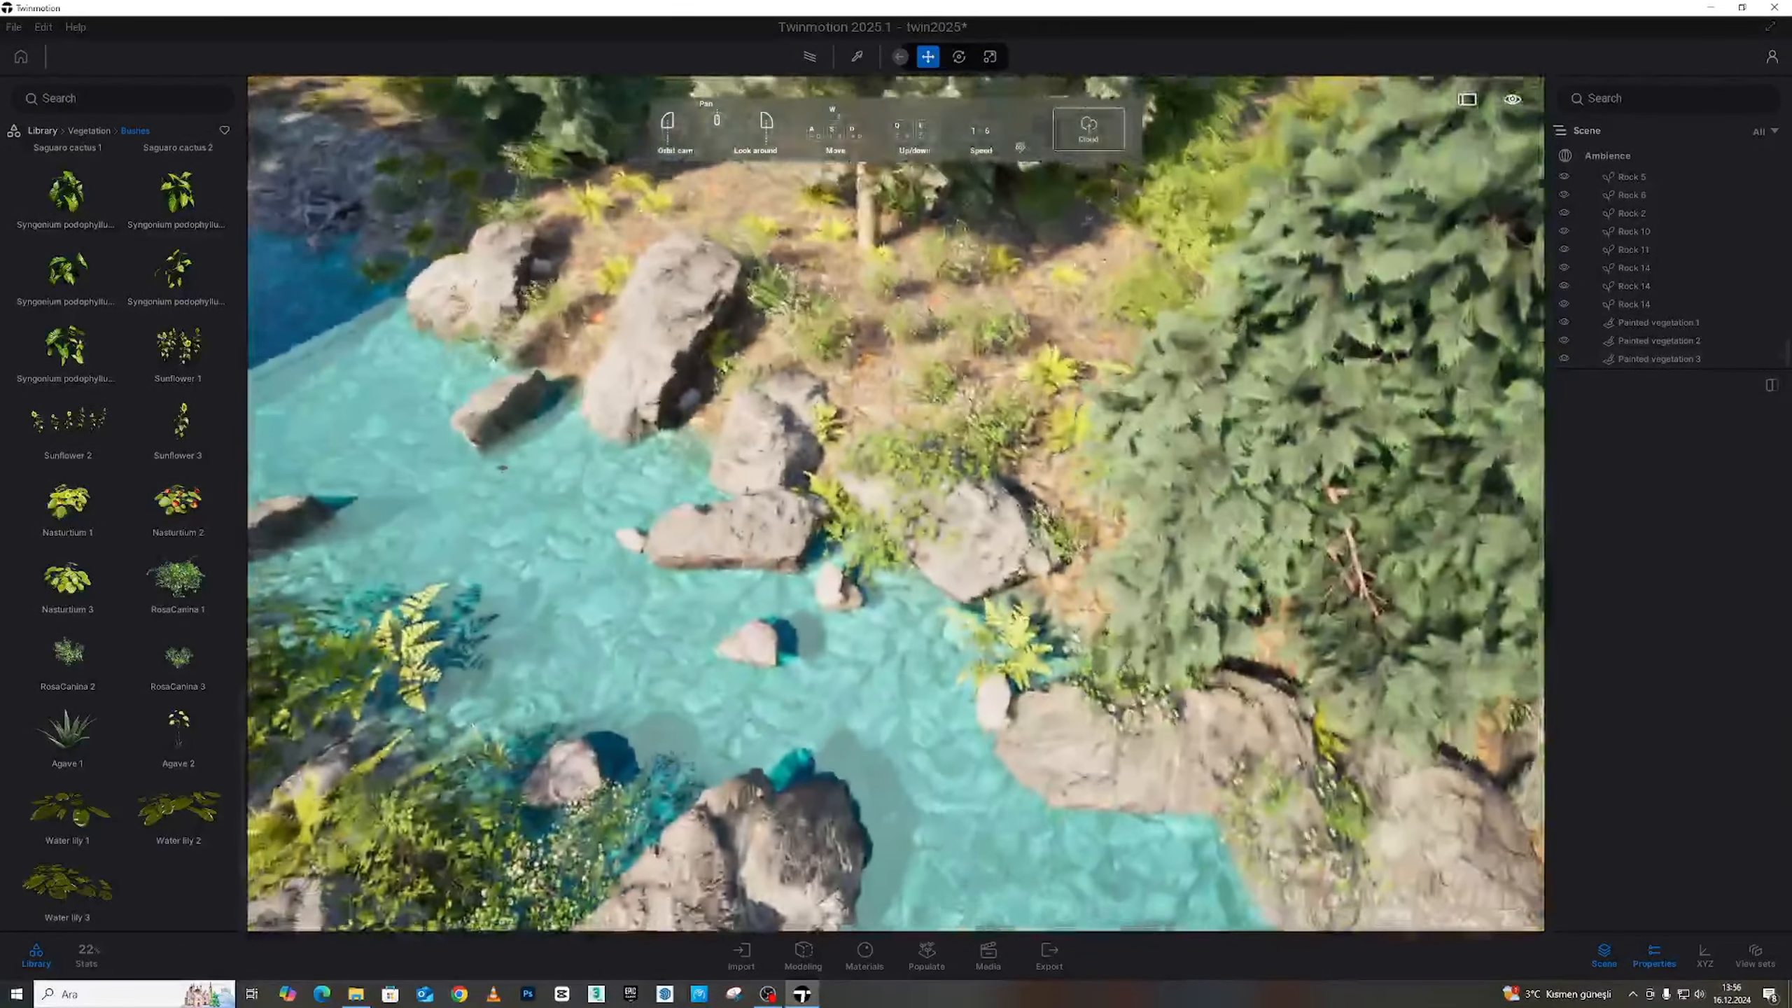
{"action": "middle_click_drag", "start_coordinate": [502, 469], "coordinate": [561, 201]}
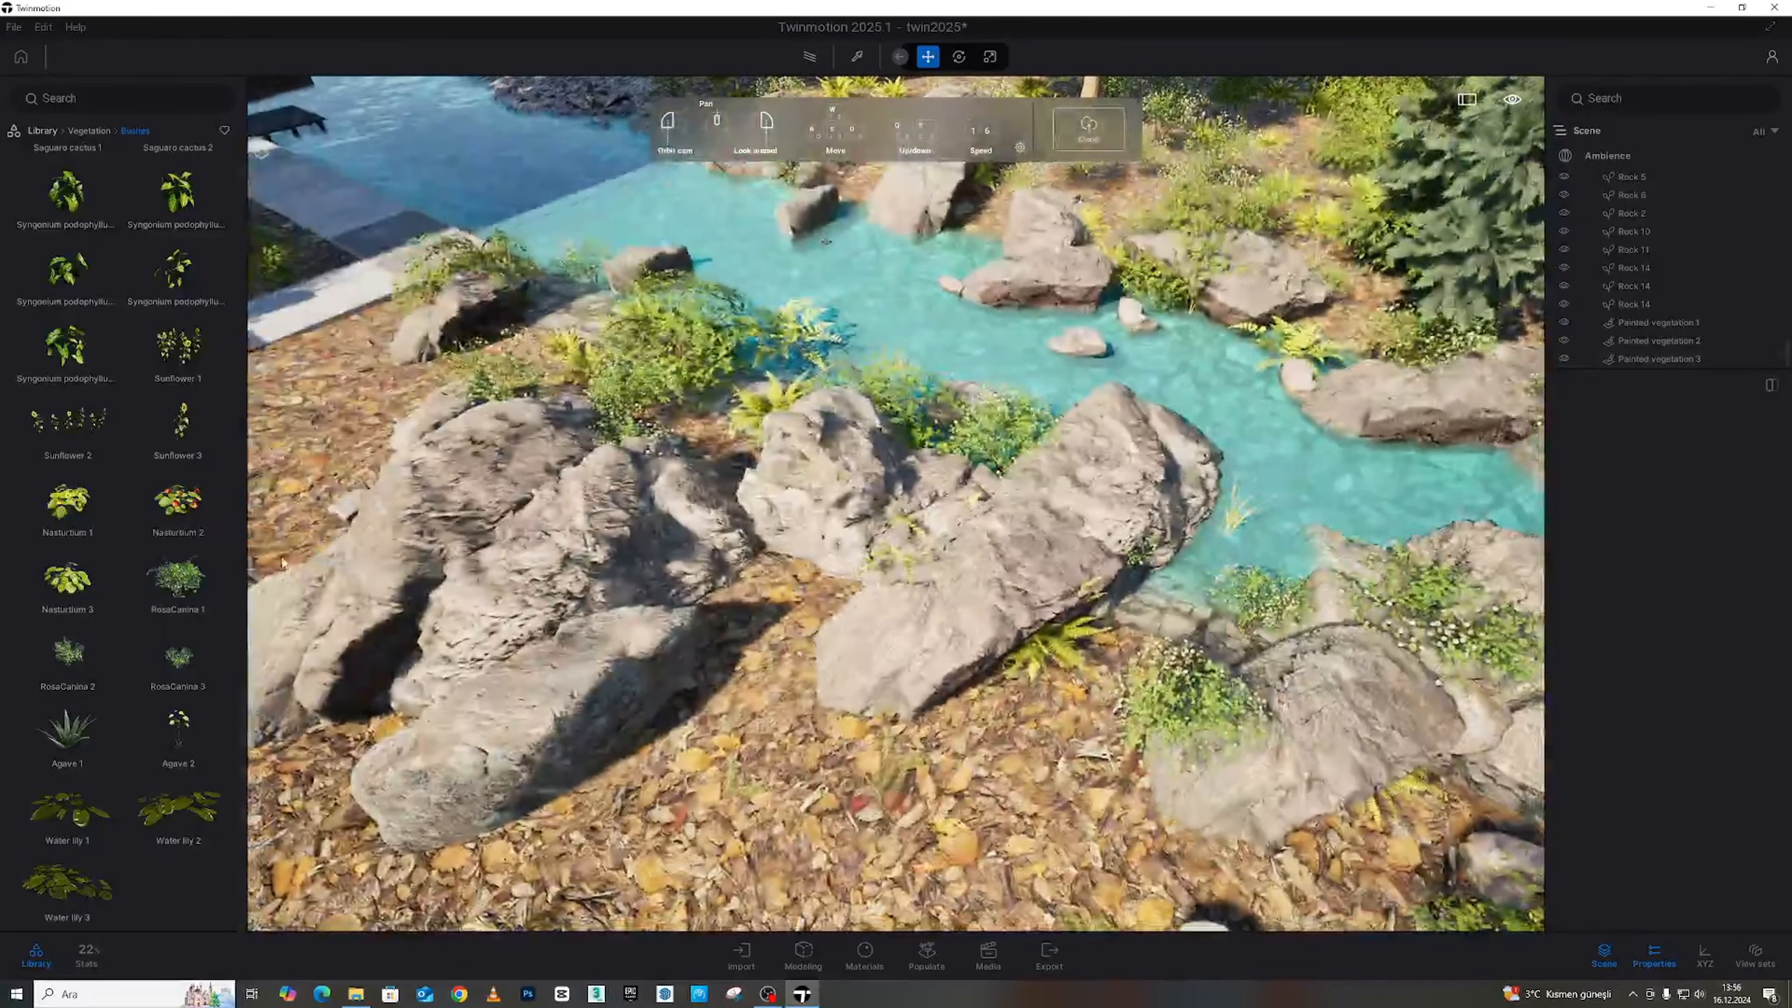
{"action": "right_click_drag", "start_coordinate": [826, 241], "coordinate": [1100, 484]}
{"action": "key", "text": "w"}
{"action": "key", "text": "s"}
{"action": "key", "text": "w"}
{"action": "key", "text": "d"}
{"action": "key", "text": "w"}
{"action": "key", "text": "s"}
Fly toward the house and rise above the rocky shore with a level horizon
{"action": "key", "text": "w"}
{"action": "key", "text": "w"}
{"action": "key", "text": "s"}
{"action": "key", "text": "s"}
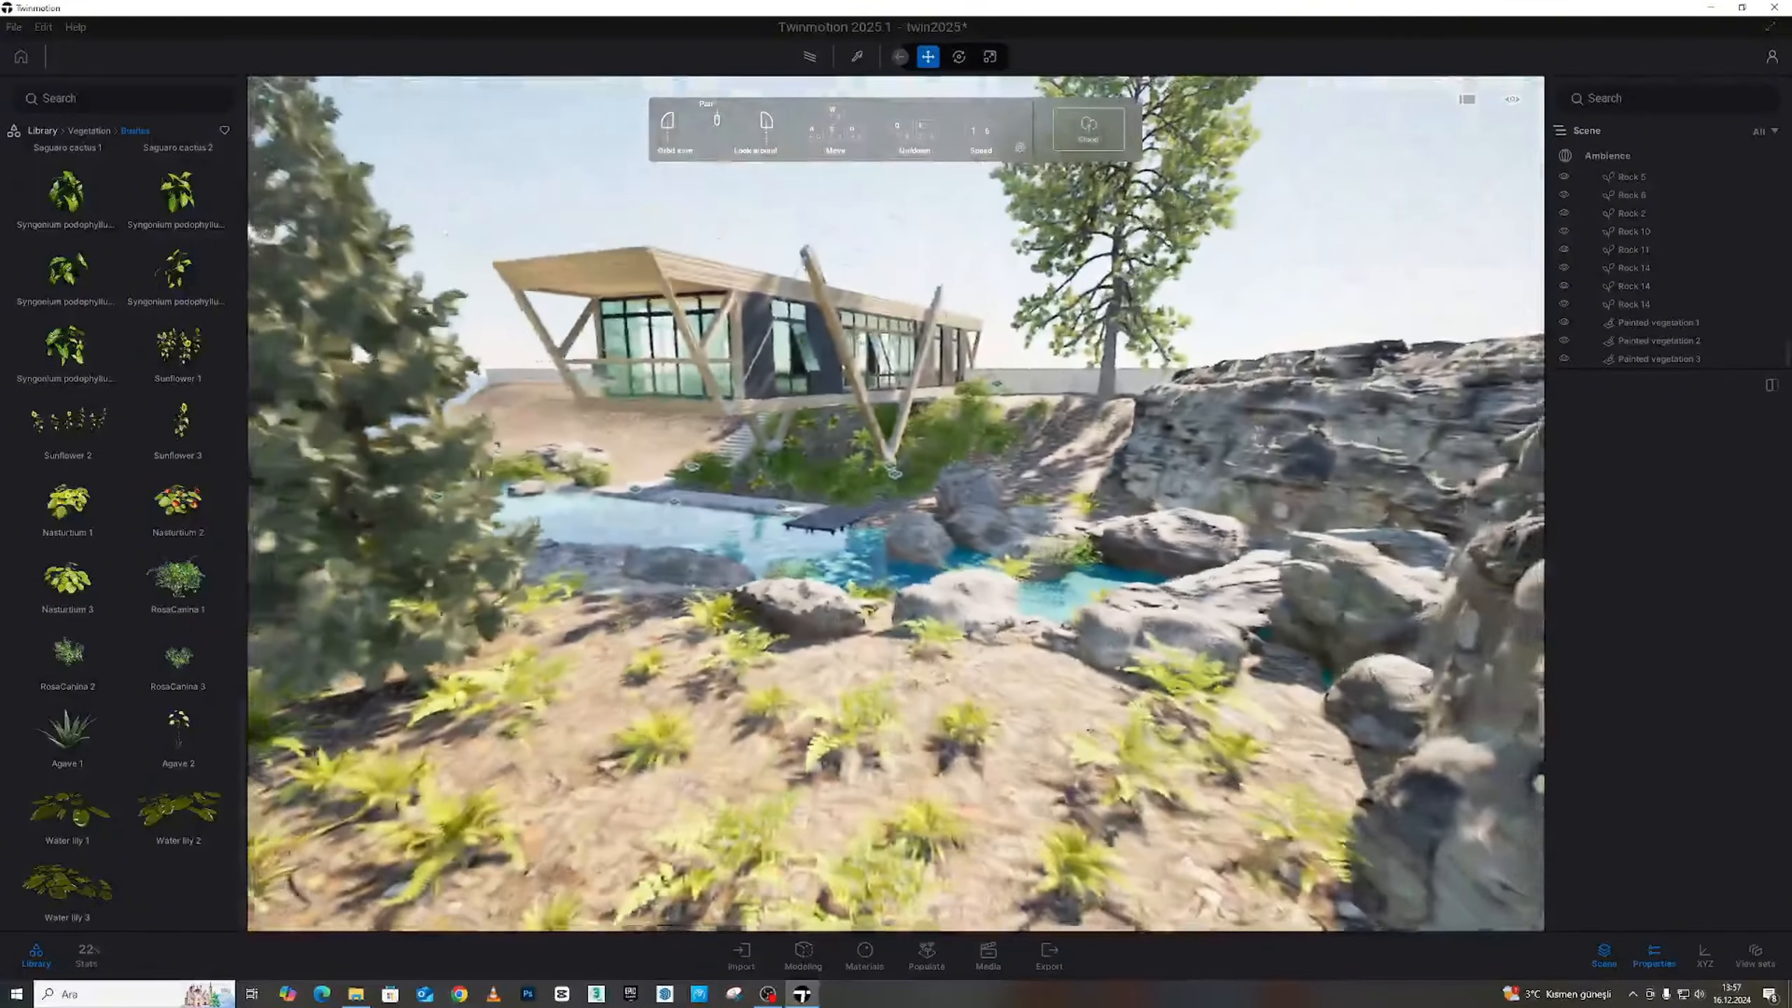
{"action": "key", "text": "s"}
{"action": "right_click_drag", "start_coordinate": [901, 450], "coordinate": [812, 446]}
{"action": "key", "text": "w"}
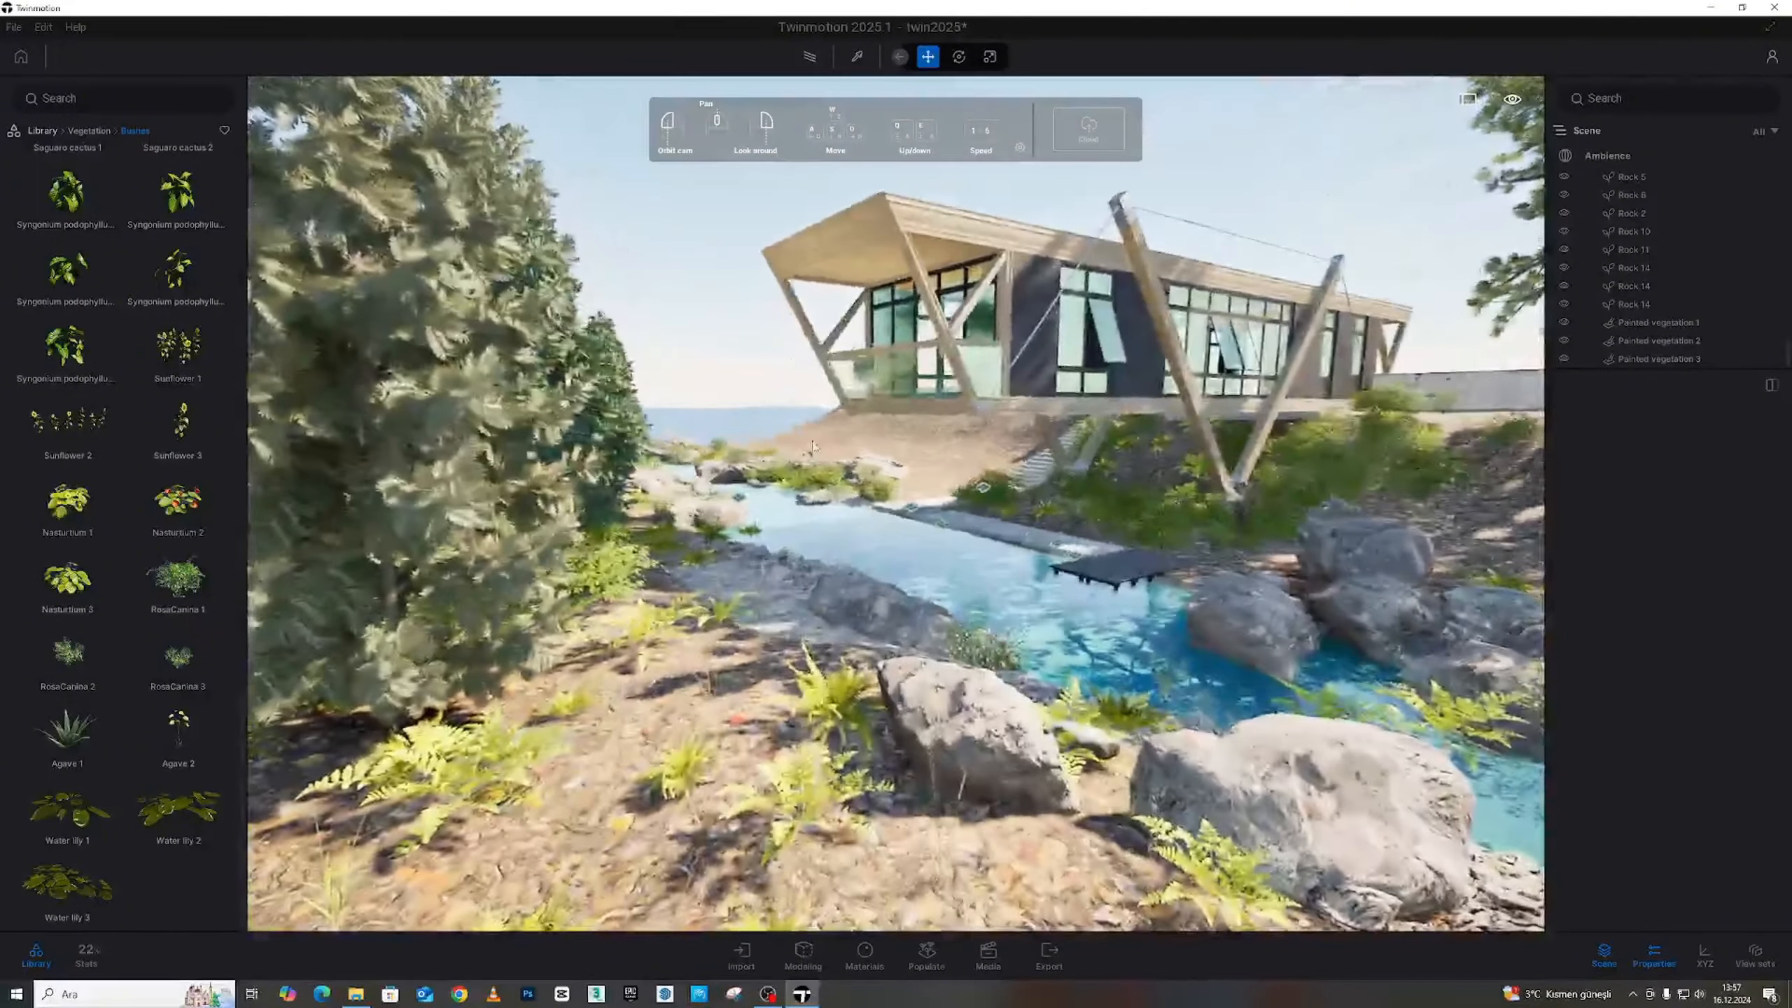
{"action": "key", "text": "w"}
{"action": "right_click_drag", "start_coordinate": [910, 489], "coordinate": [938, 547]}
{"action": "key", "text": "w"}
{"action": "key", "text": "s"}
{"action": "key", "text": "e"}
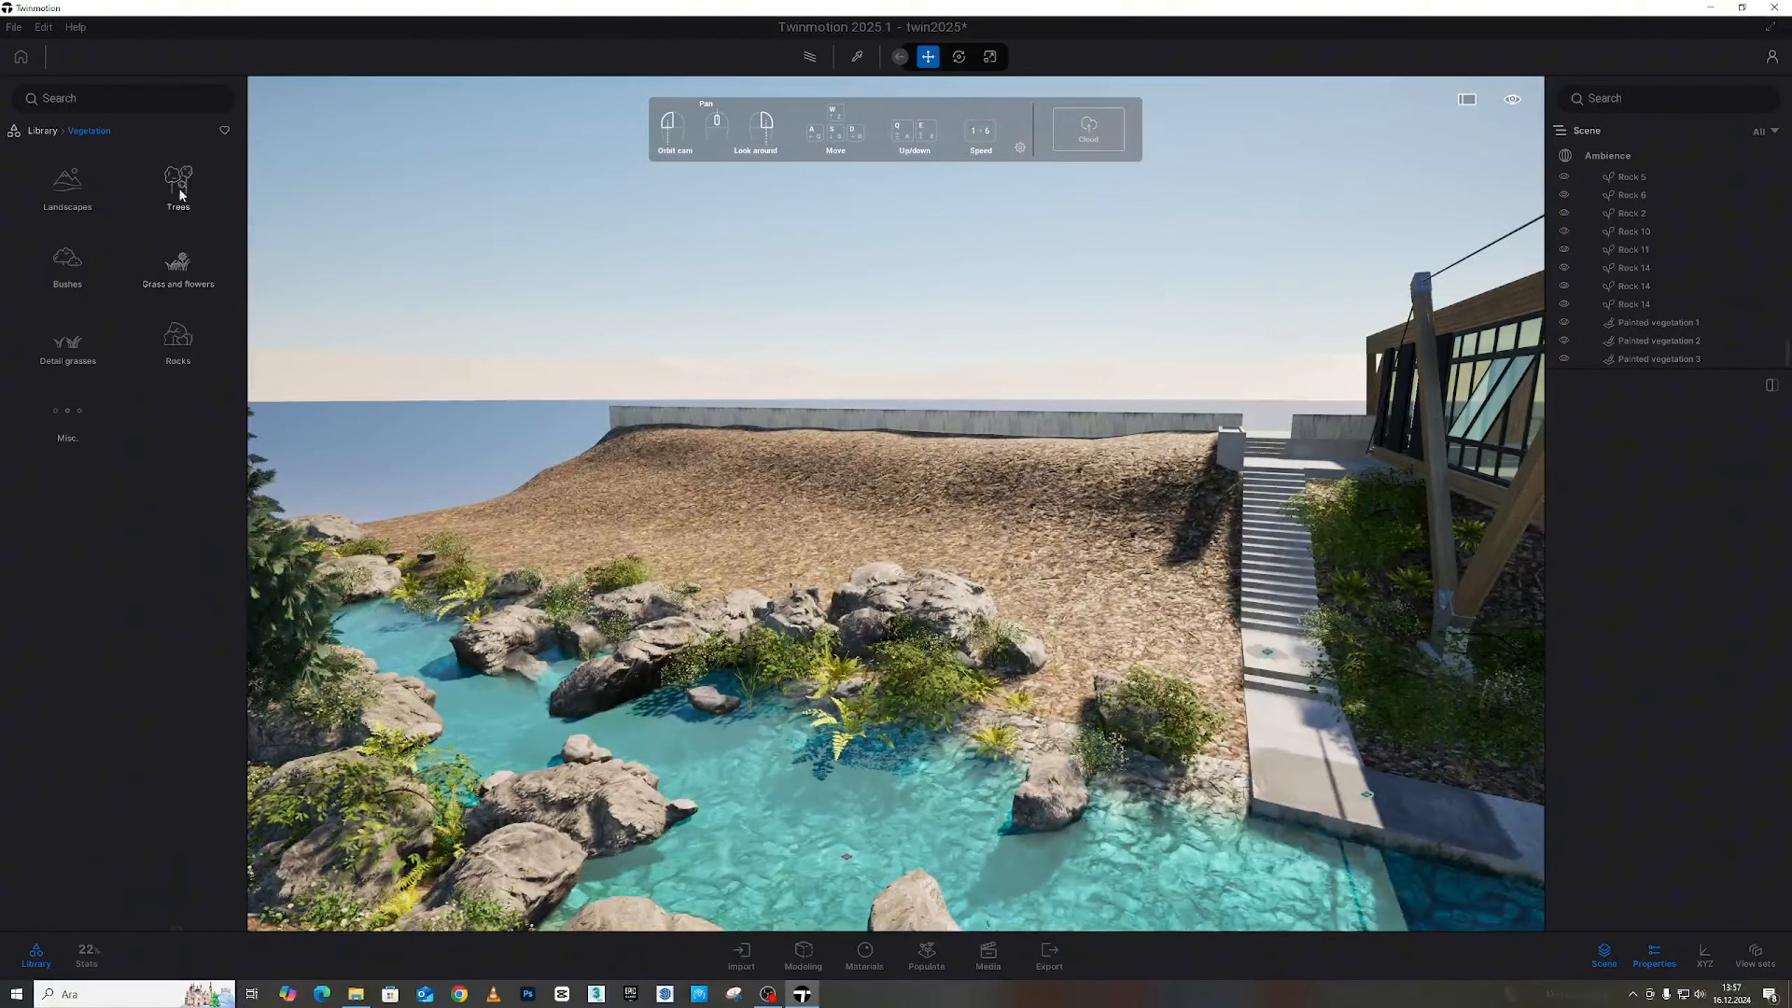
Open the Trees vegetation category and scroll down through the tree list
{"action": "left_click", "coordinate": [180, 193]}
{"action": "mouse_move", "coordinate": [182, 403]}
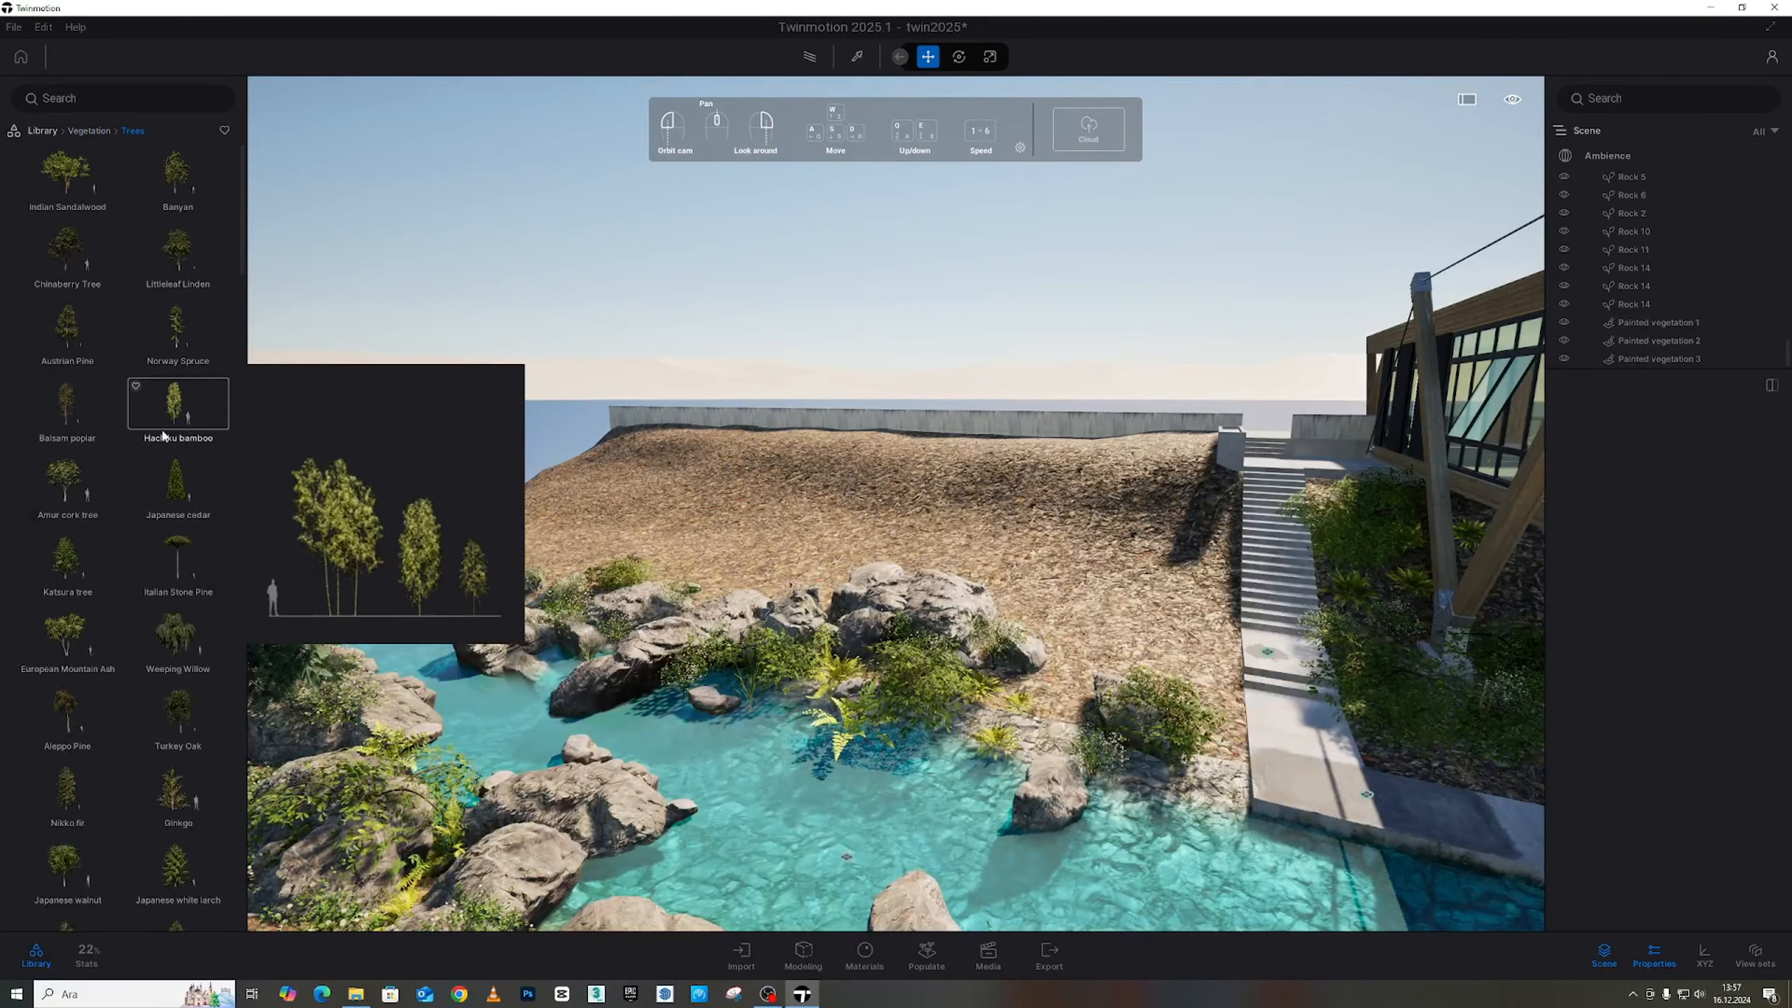
{"action": "scroll", "coordinate": [164, 436], "scroll_direction": "down", "scroll_amount": 5}
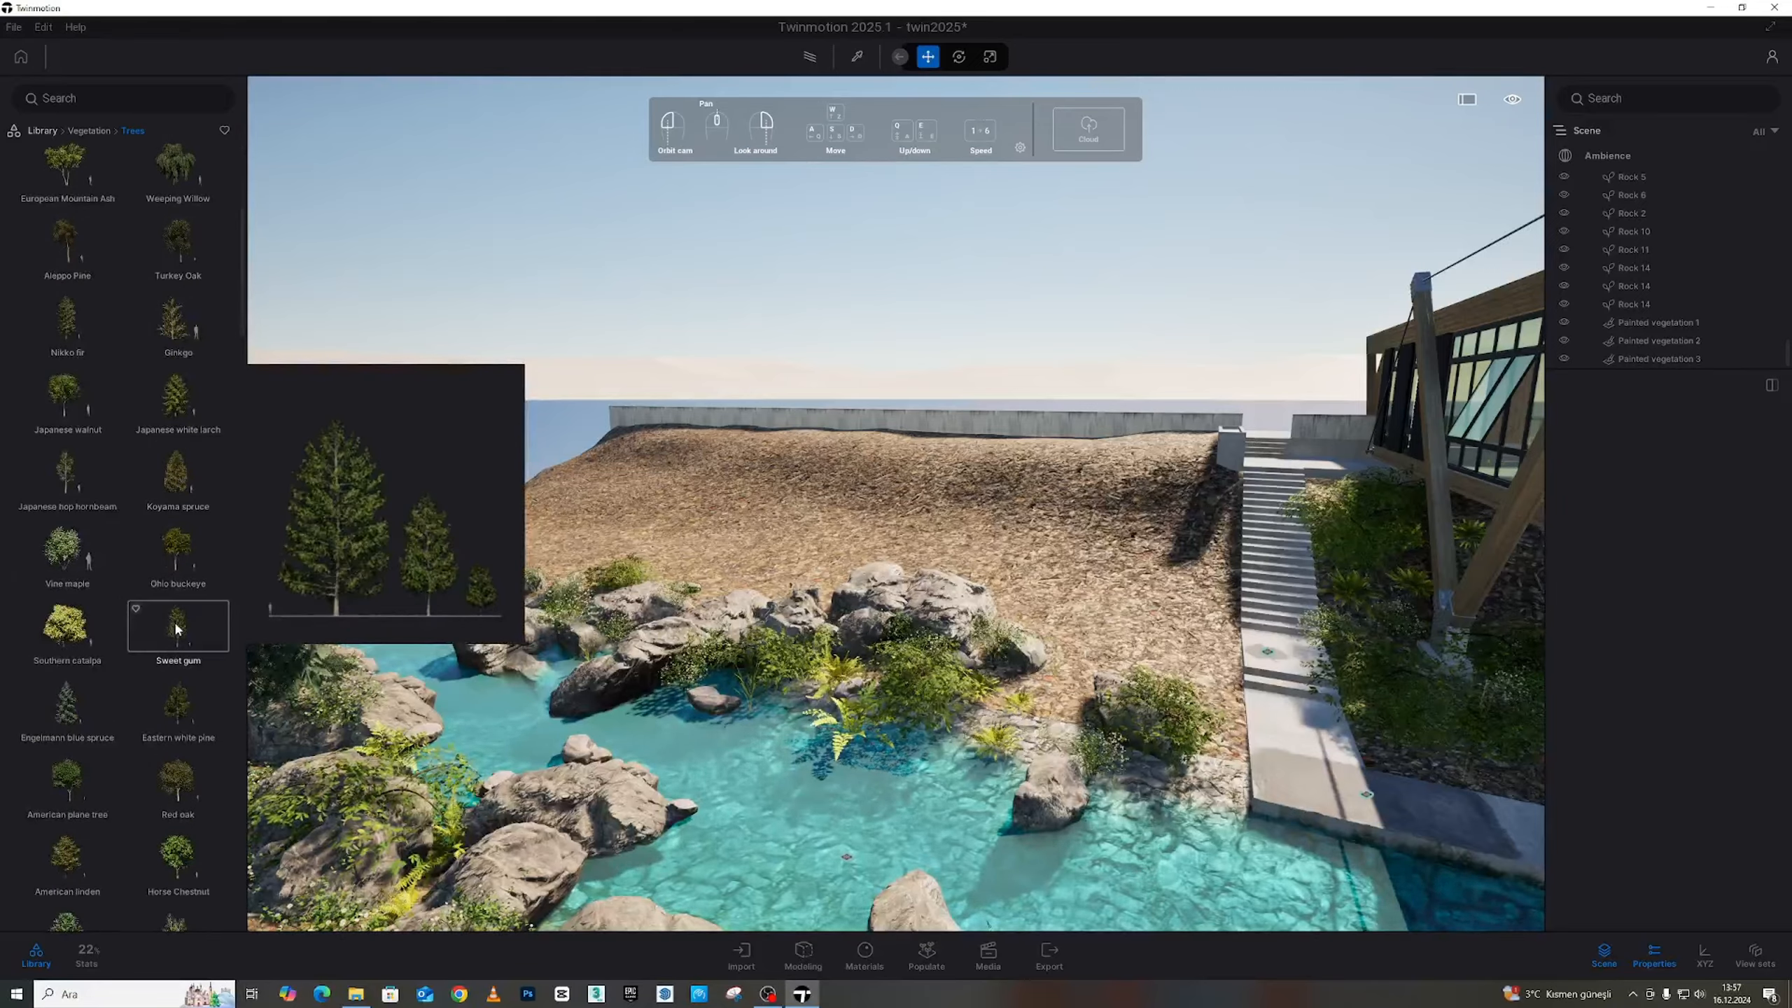
{"action": "scroll", "coordinate": [176, 627], "scroll_direction": "down", "scroll_amount": 3}
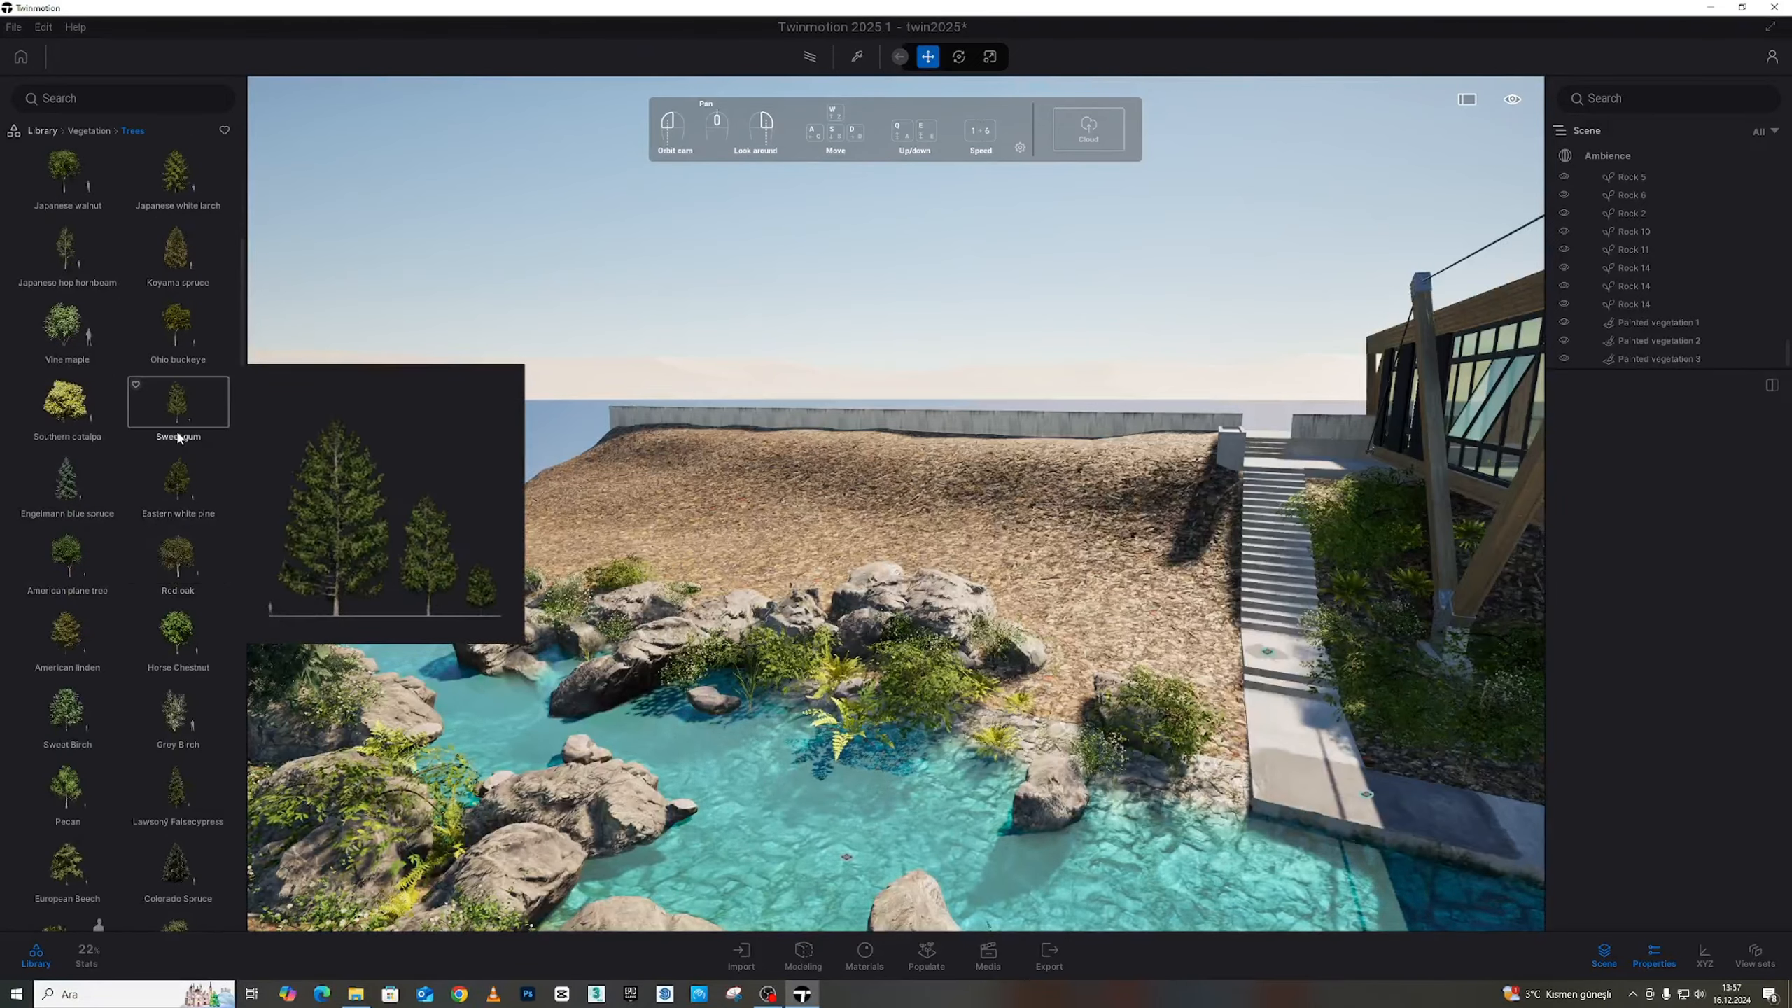
{"action": "scroll", "coordinate": [183, 565], "scroll_direction": "down", "scroll_amount": 2}
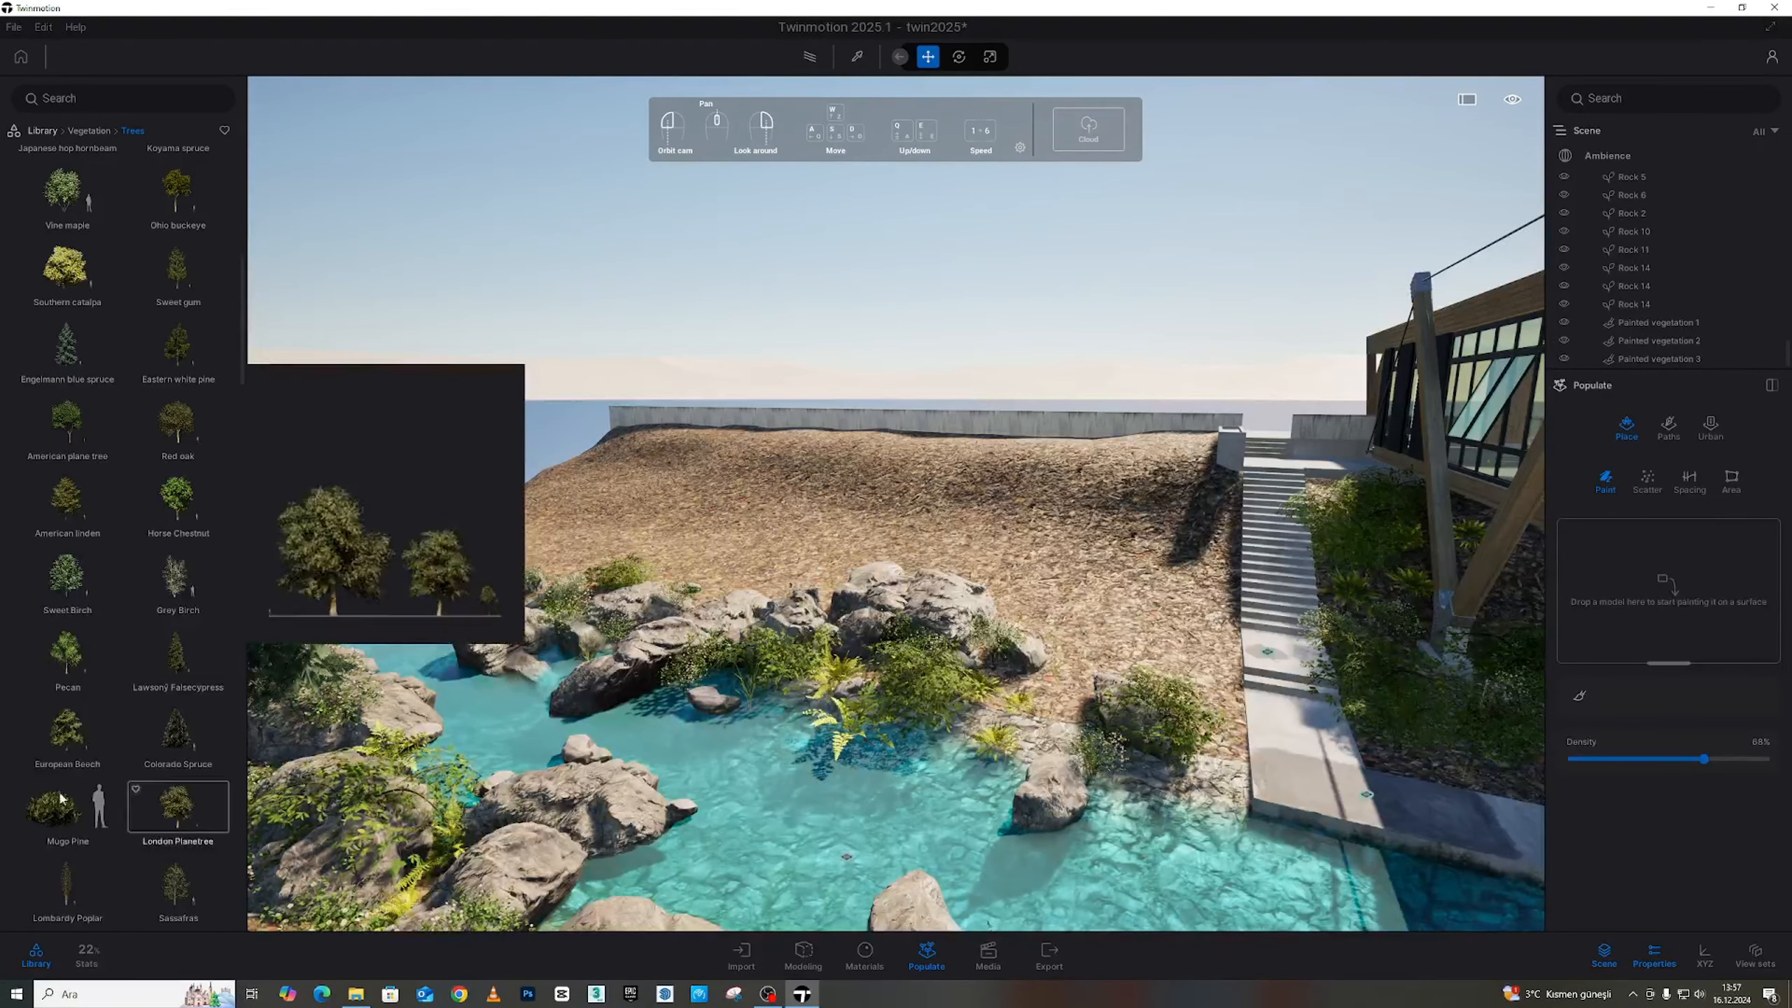
{"action": "scroll", "coordinate": [123, 697], "scroll_direction": "down", "scroll_amount": 3}
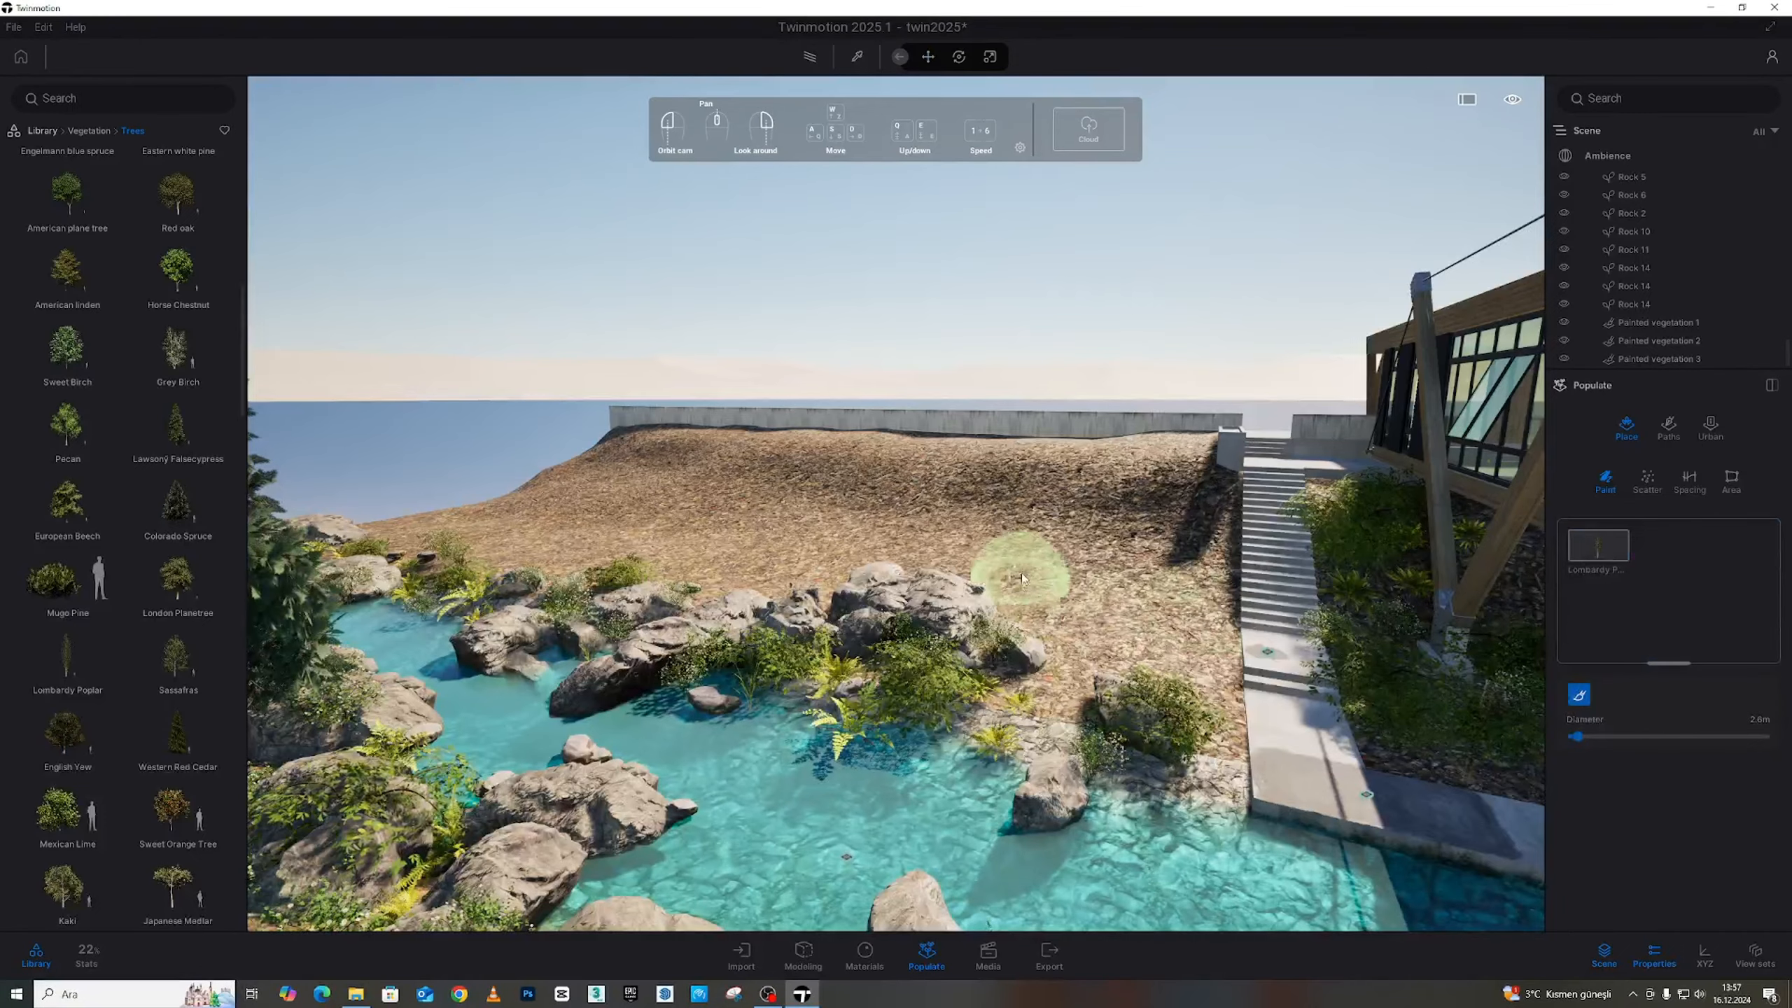
{"action": "scroll", "coordinate": [187, 712], "scroll_direction": "down", "scroll_amount": 5}
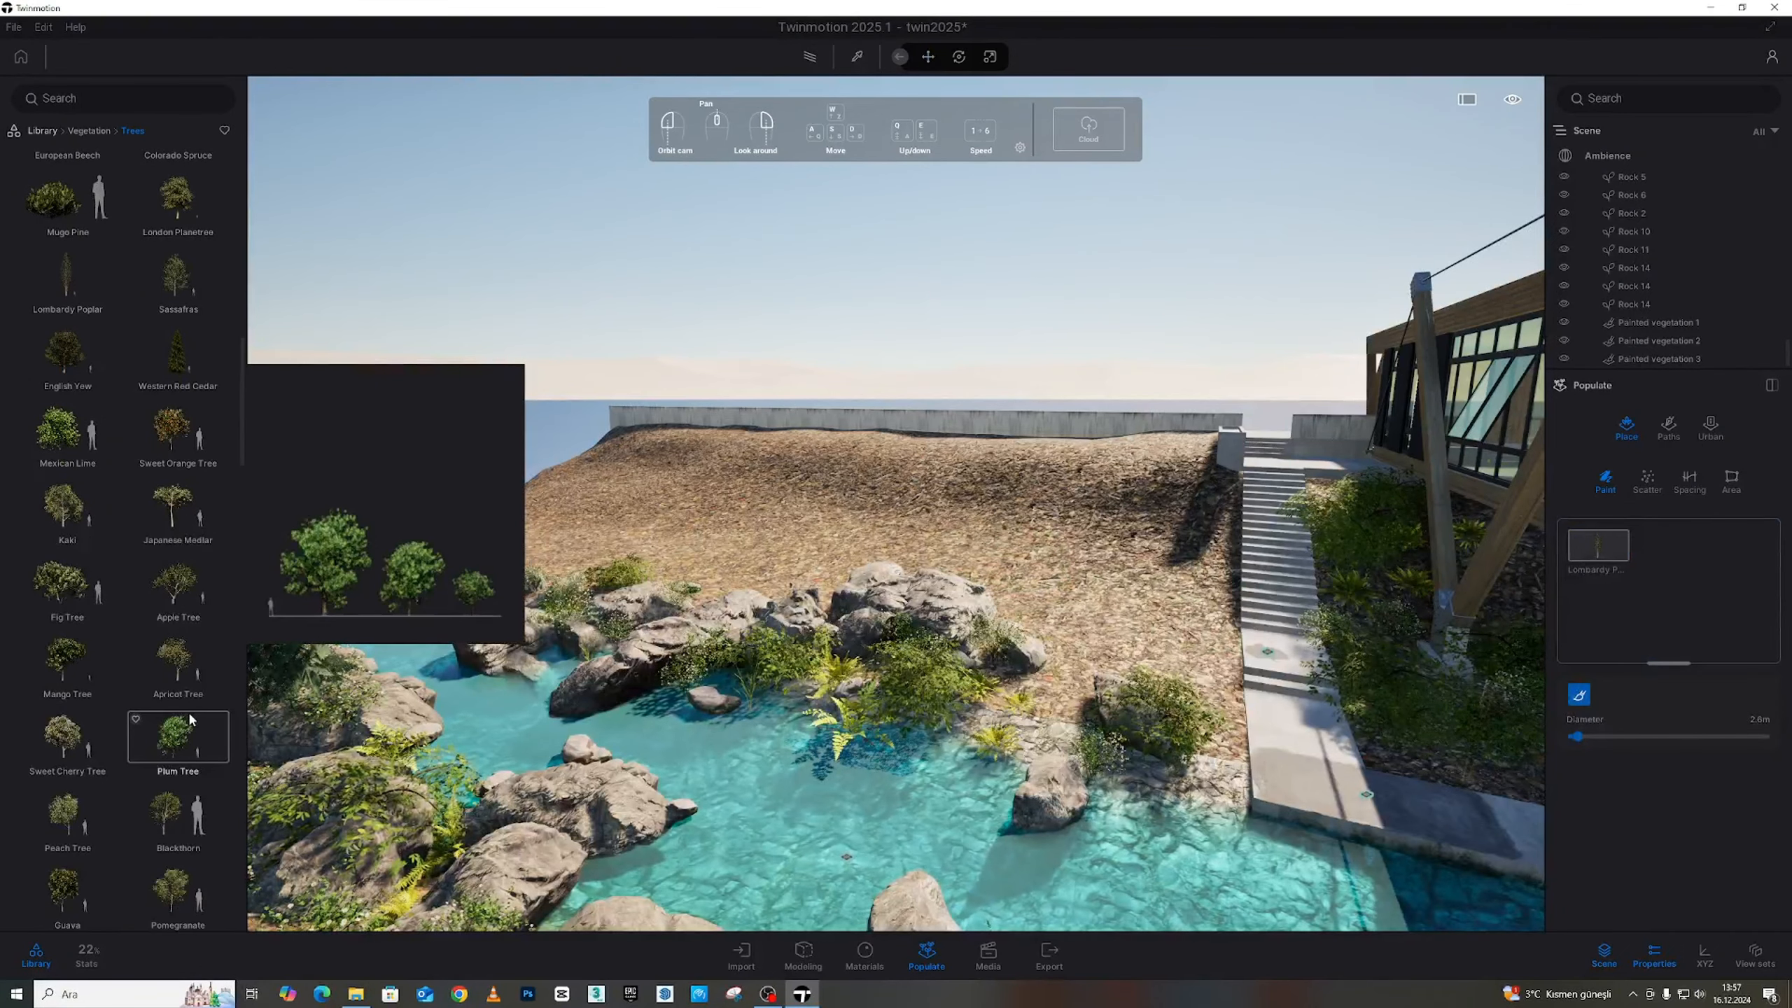
{"action": "scroll", "coordinate": [189, 719], "scroll_direction": "down", "scroll_amount": 4}
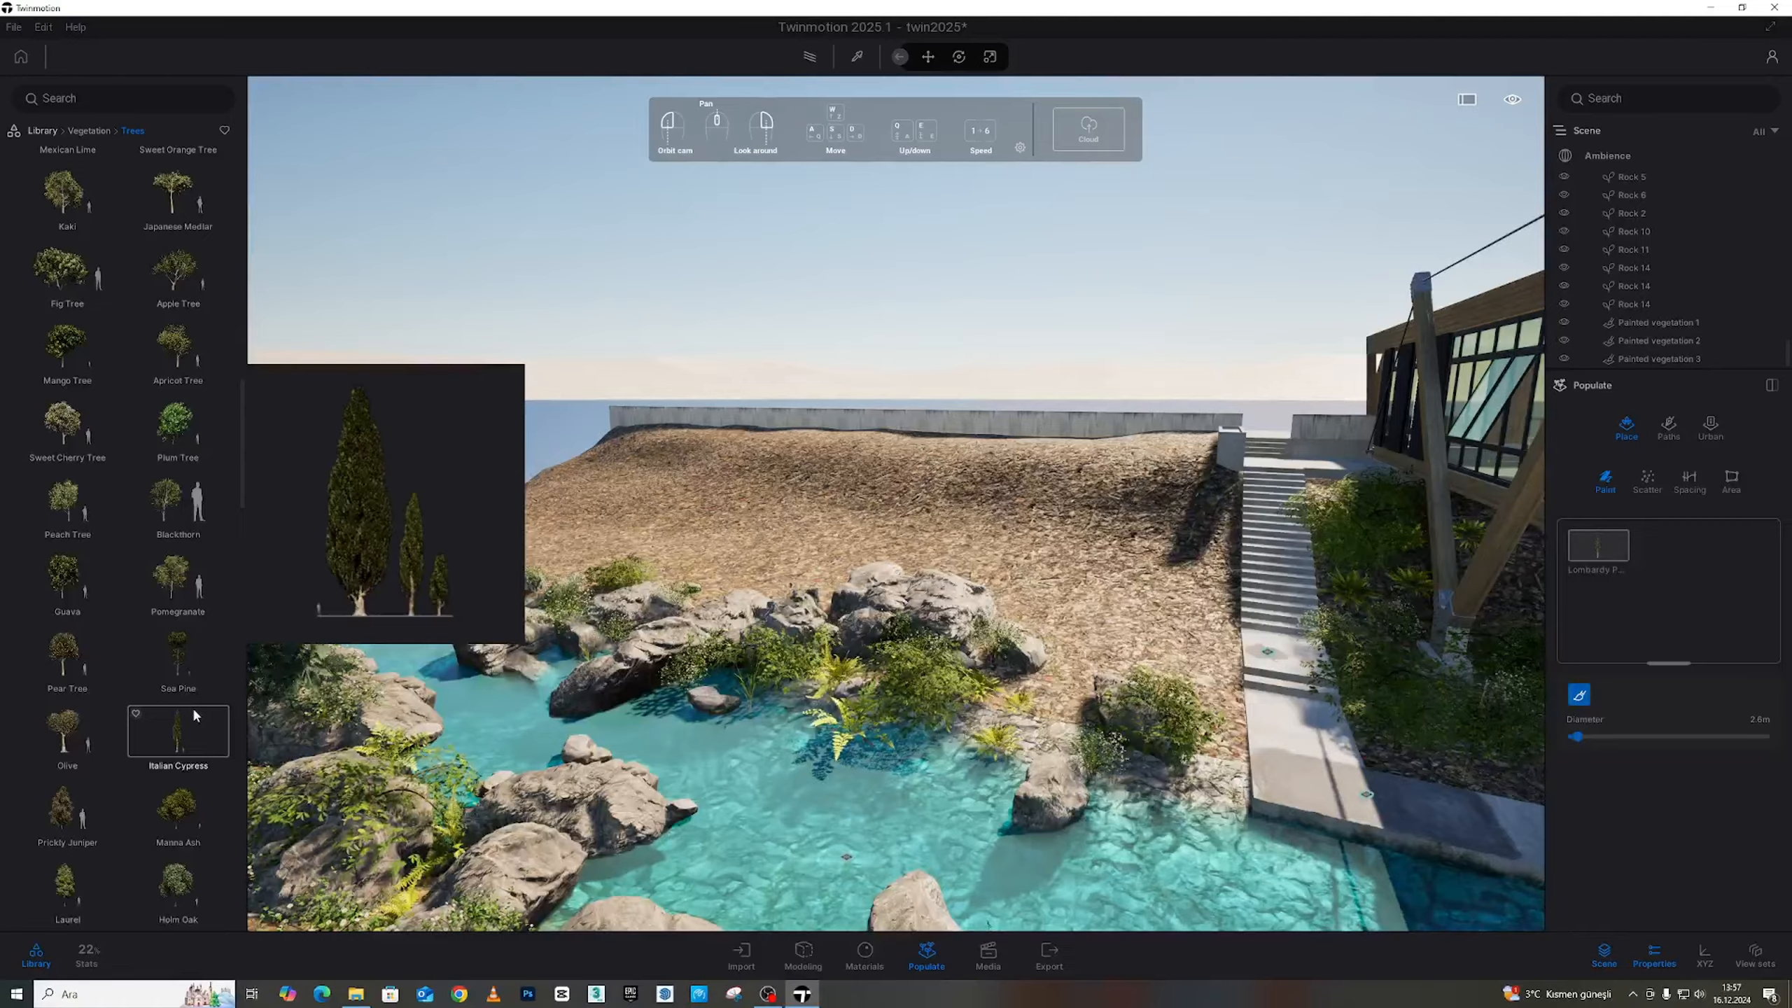
{"action": "scroll", "coordinate": [148, 586], "scroll_direction": "down", "scroll_amount": 4}
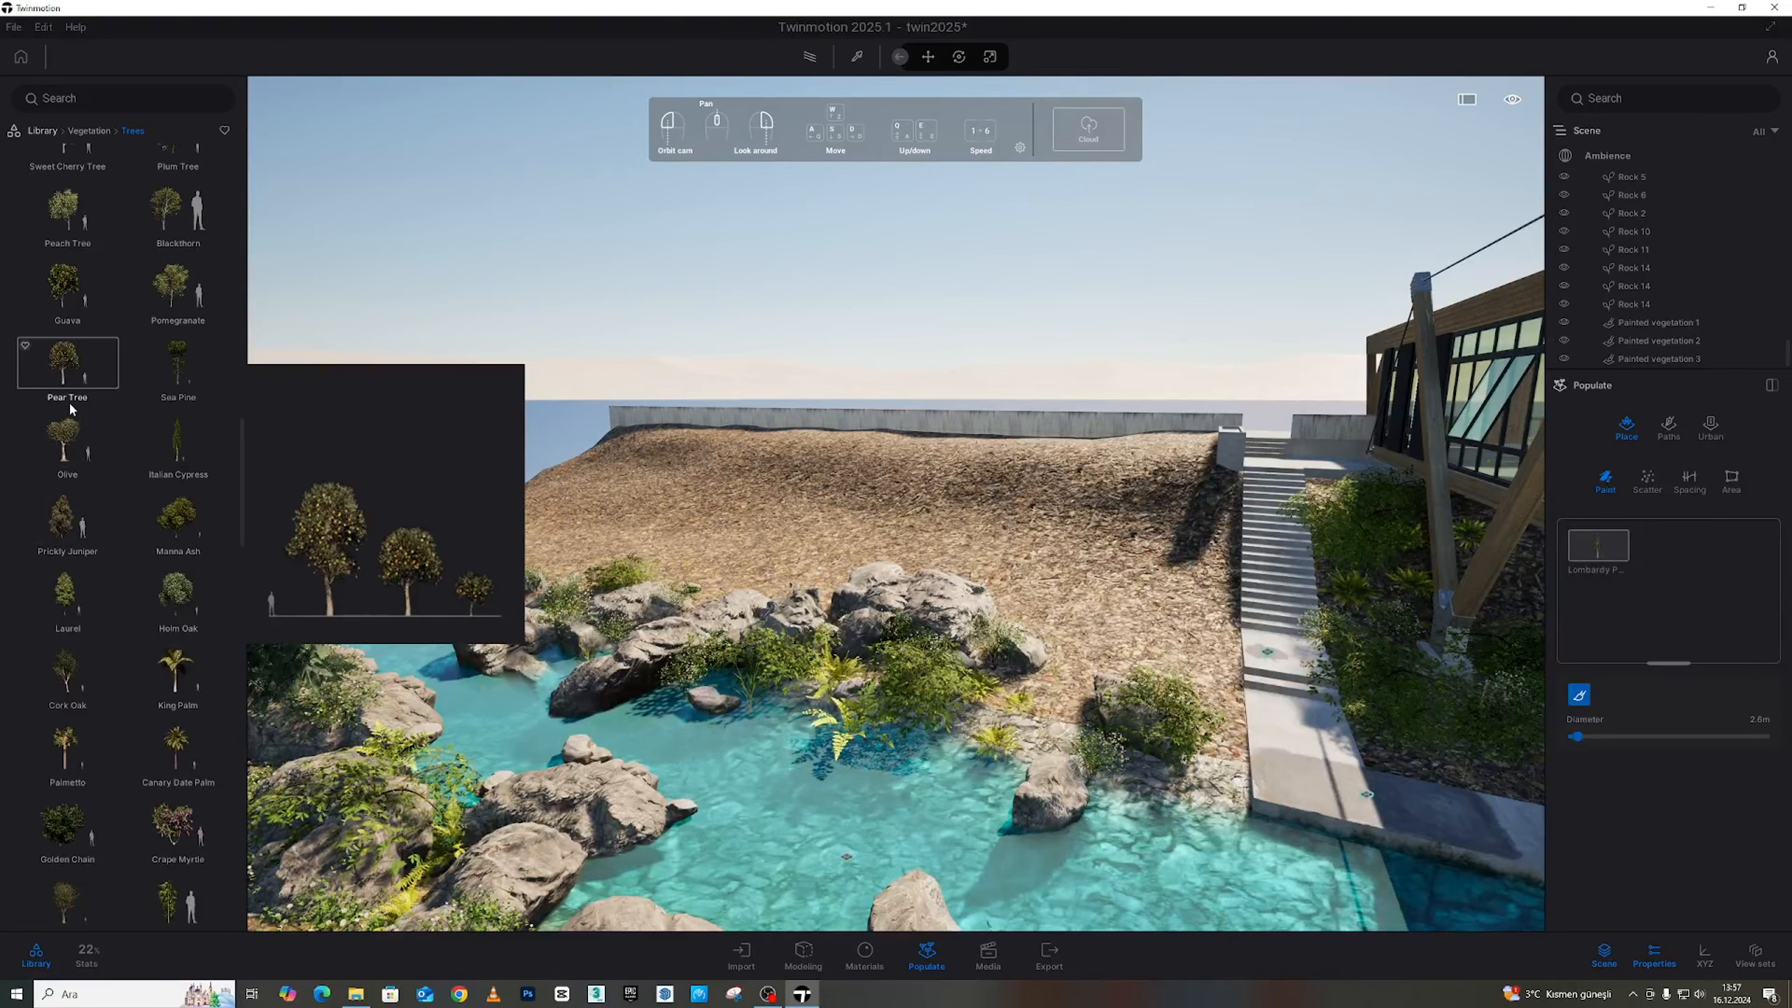
{"action": "scroll", "coordinate": [165, 611], "scroll_direction": "down", "scroll_amount": 1}
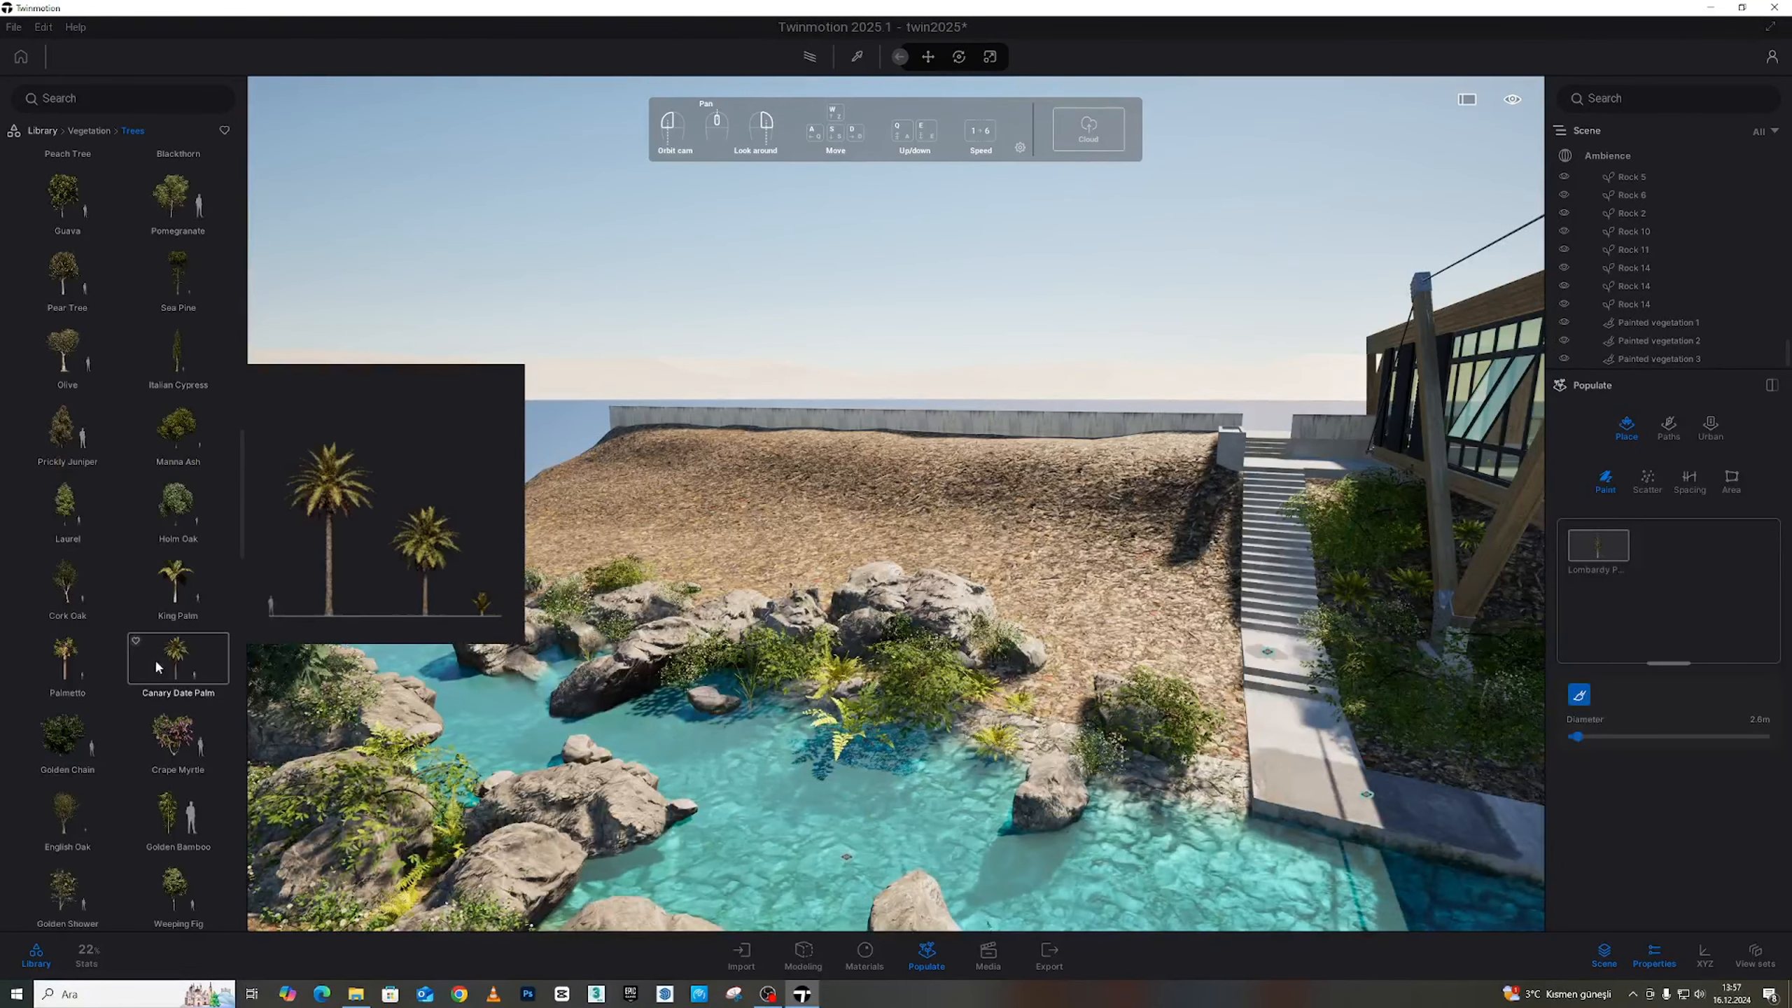
{"action": "scroll", "coordinate": [117, 815], "scroll_direction": "down", "scroll_amount": 5}
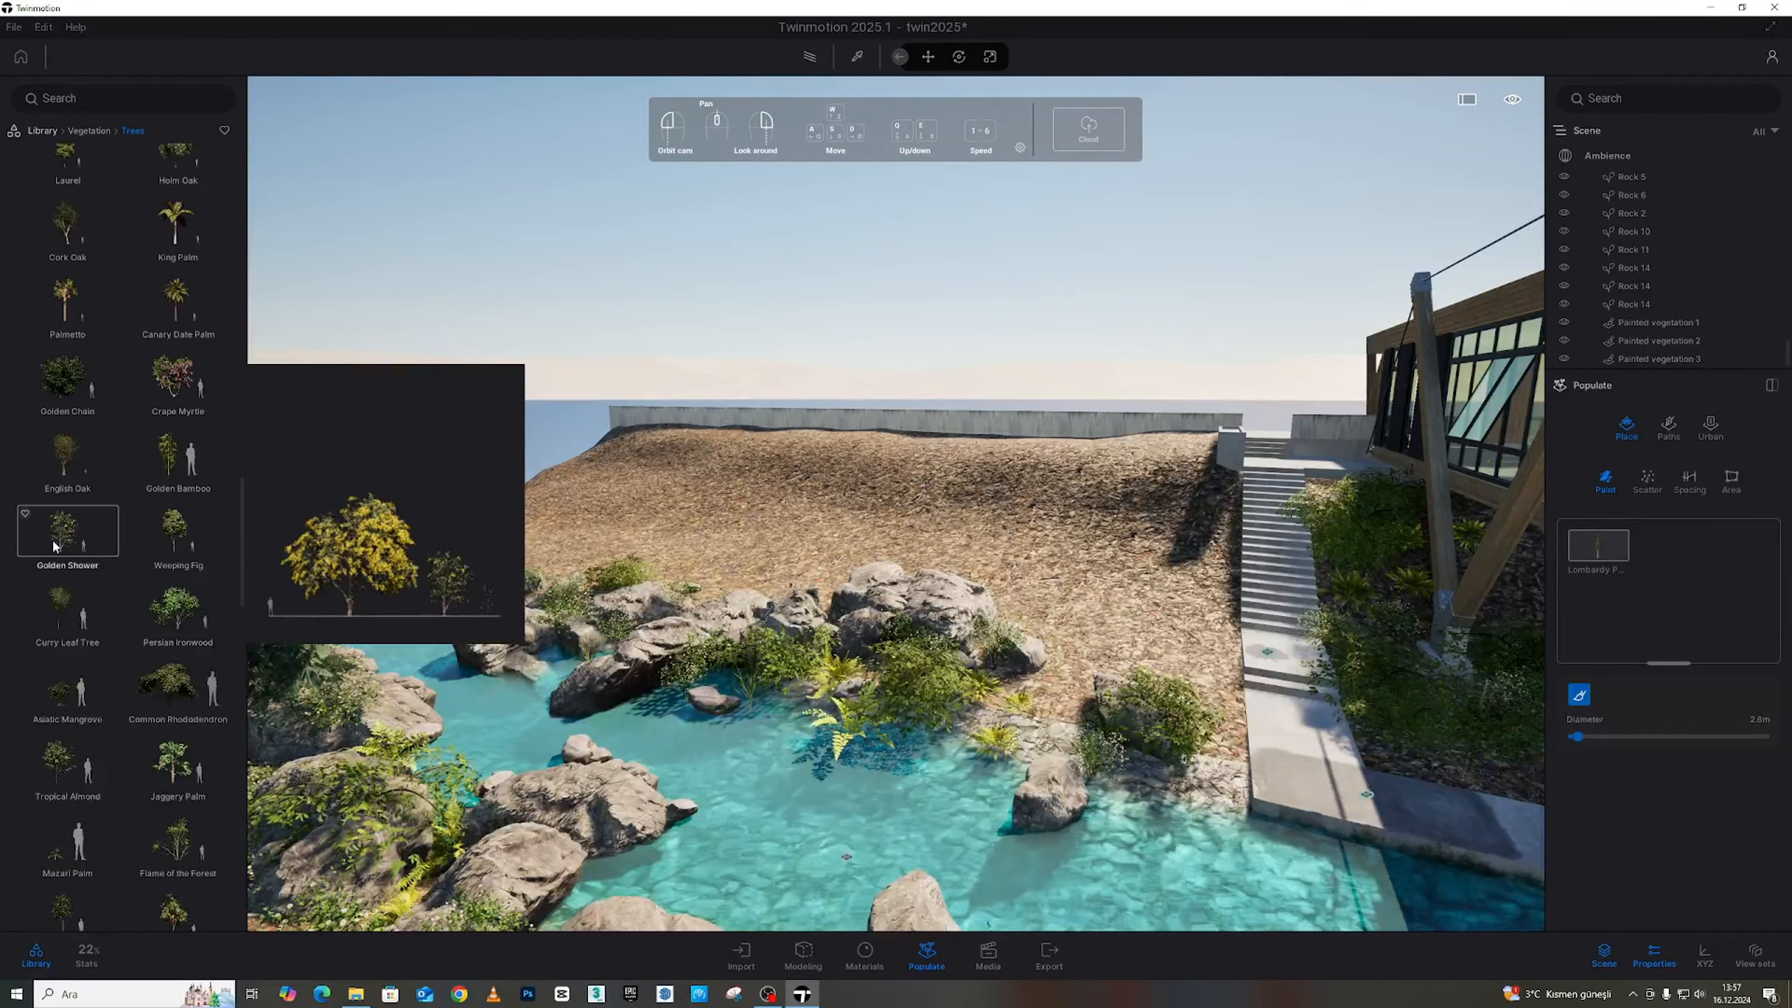
Add Weeping Fig to the paint slots alongside Lombardy Poplar, then keep browsing the Trees list
{"action": "left_click_drag", "start_coordinate": [93, 538], "coordinate": [442, 573]}
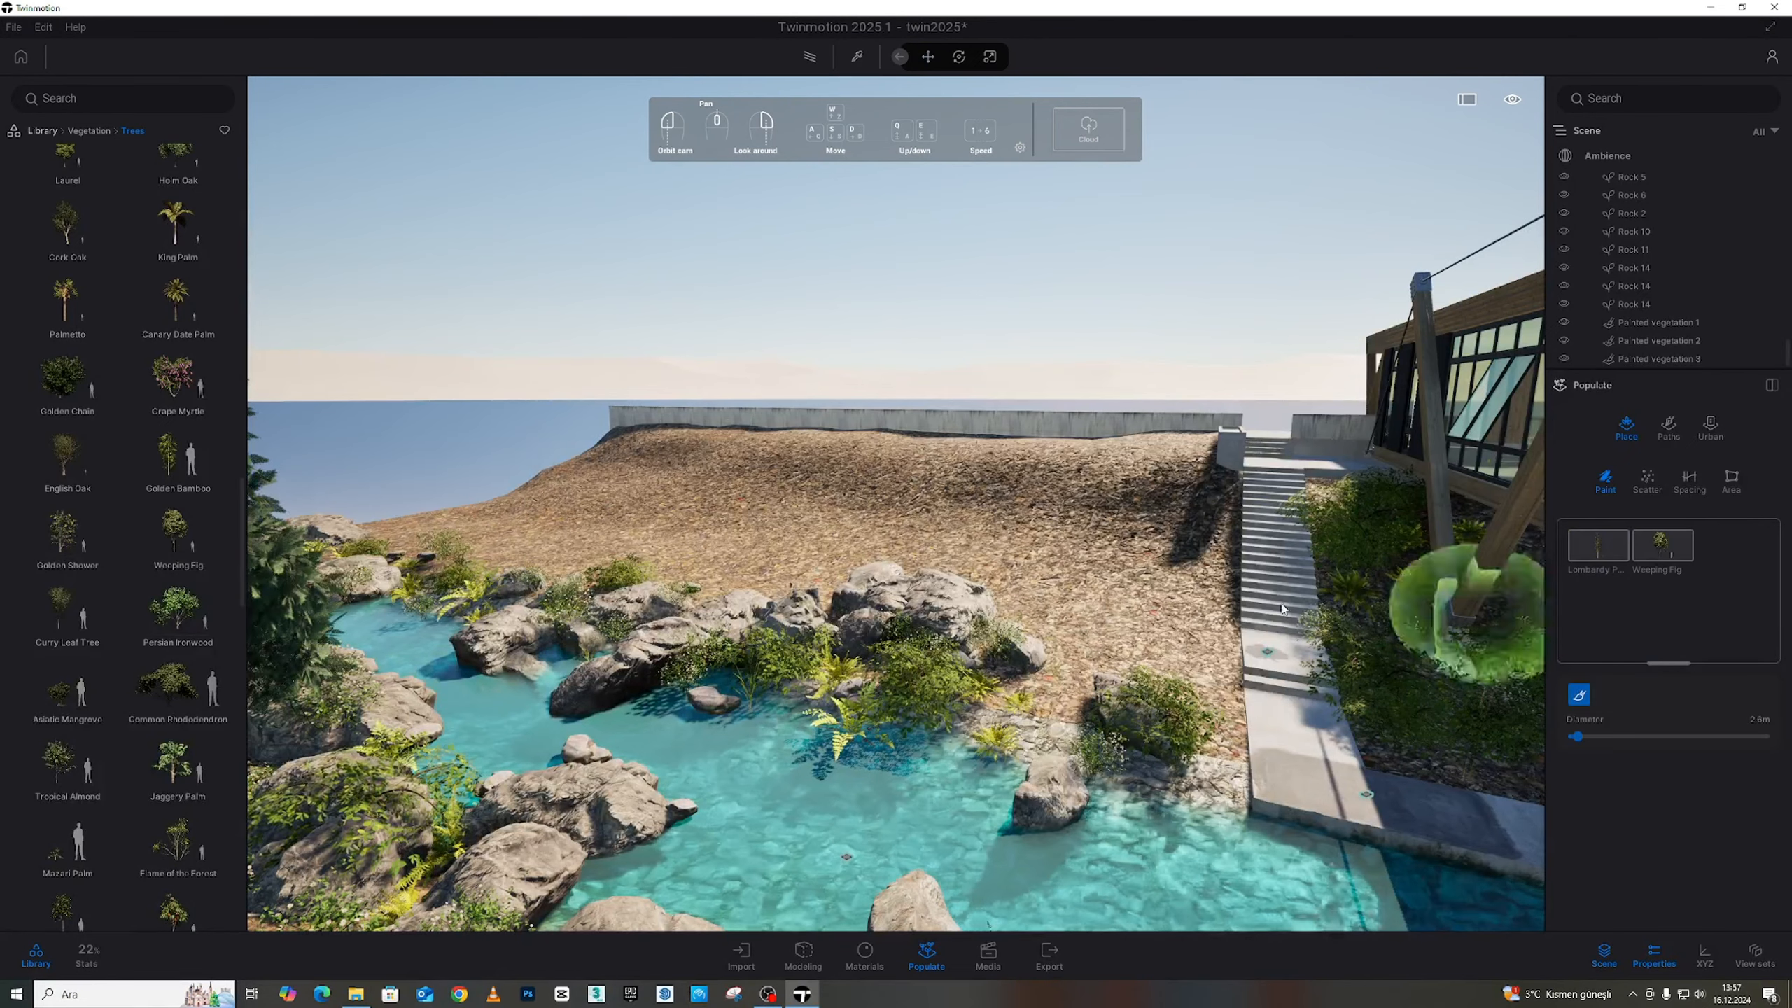
{"action": "scroll", "coordinate": [113, 656], "scroll_direction": "down", "scroll_amount": 7}
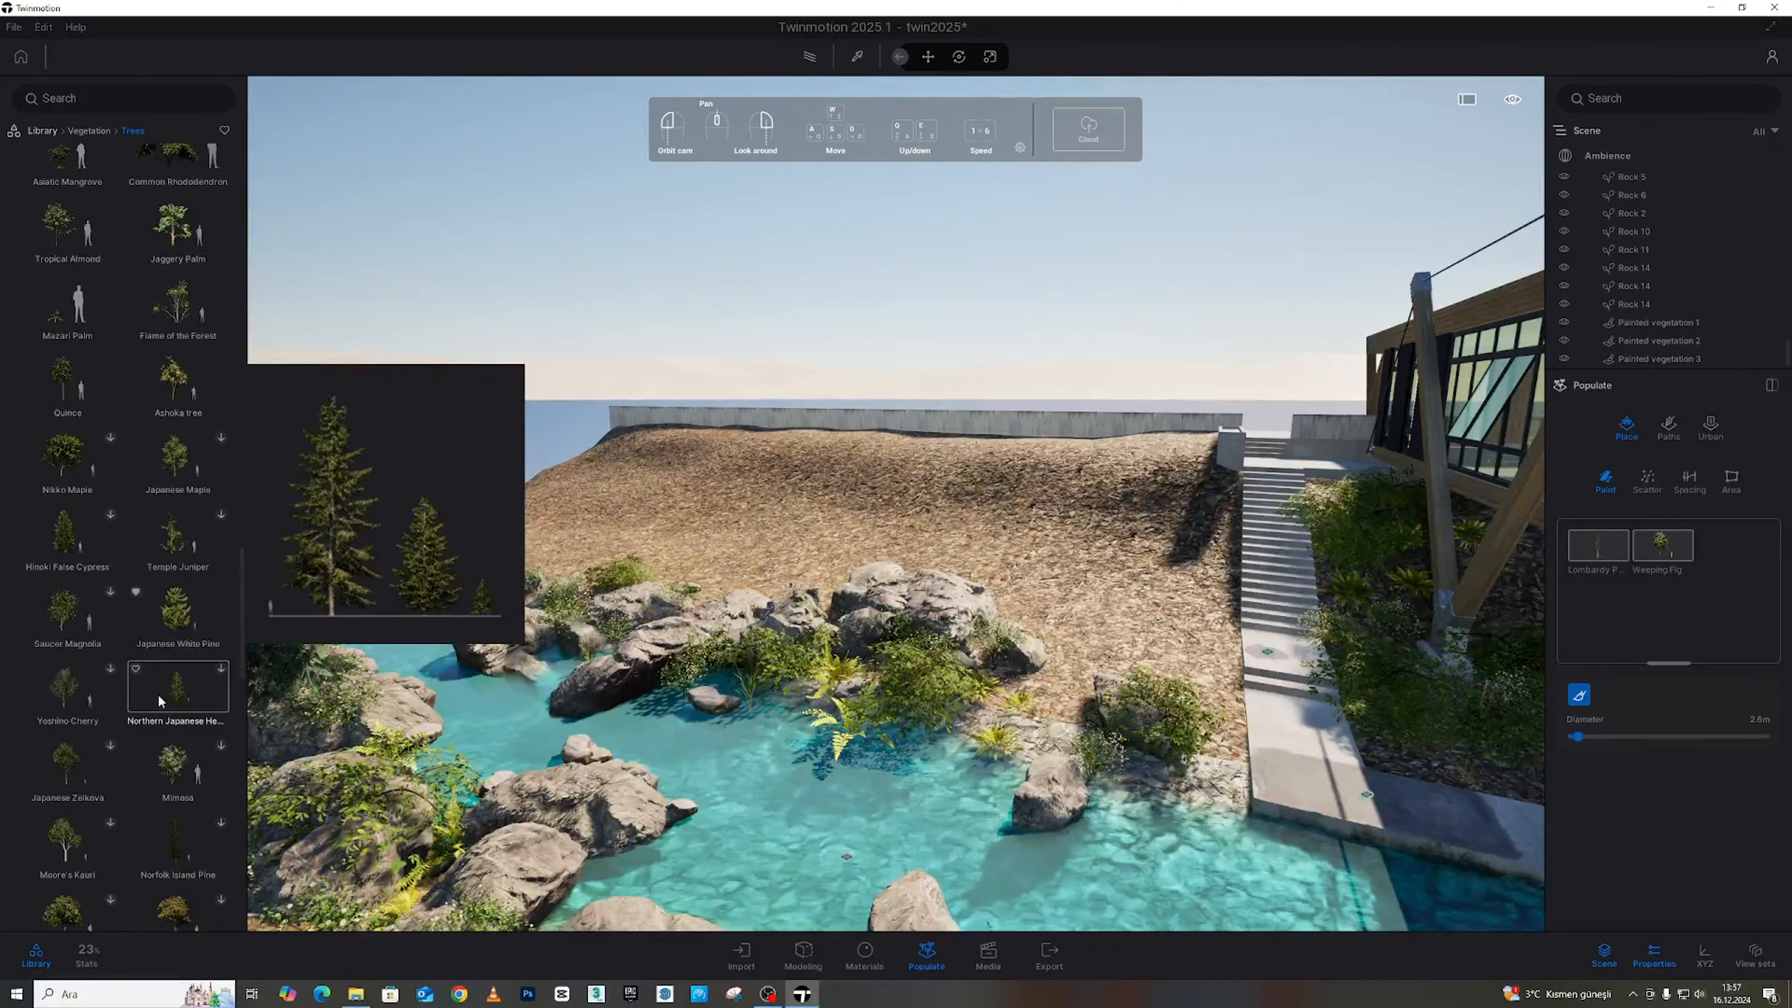
{"action": "mouse_move", "coordinate": [193, 520]}
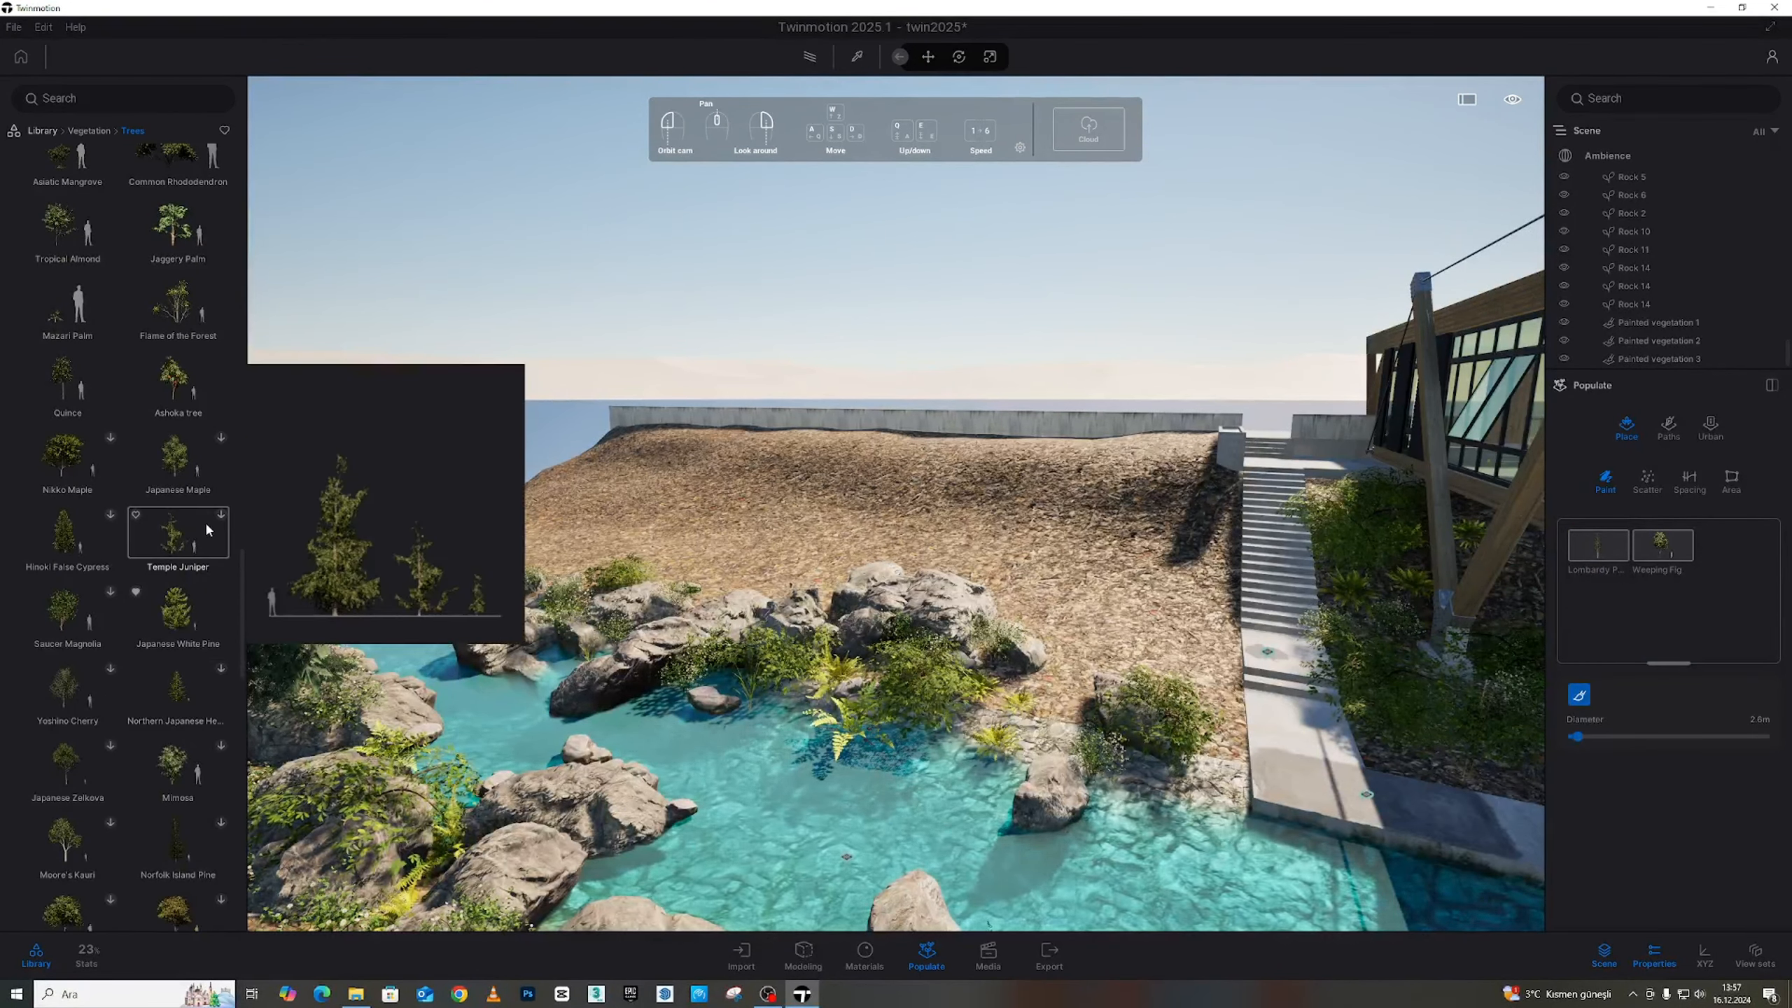
{"action": "scroll", "coordinate": [123, 532], "scroll_direction": "down", "scroll_amount": 1}
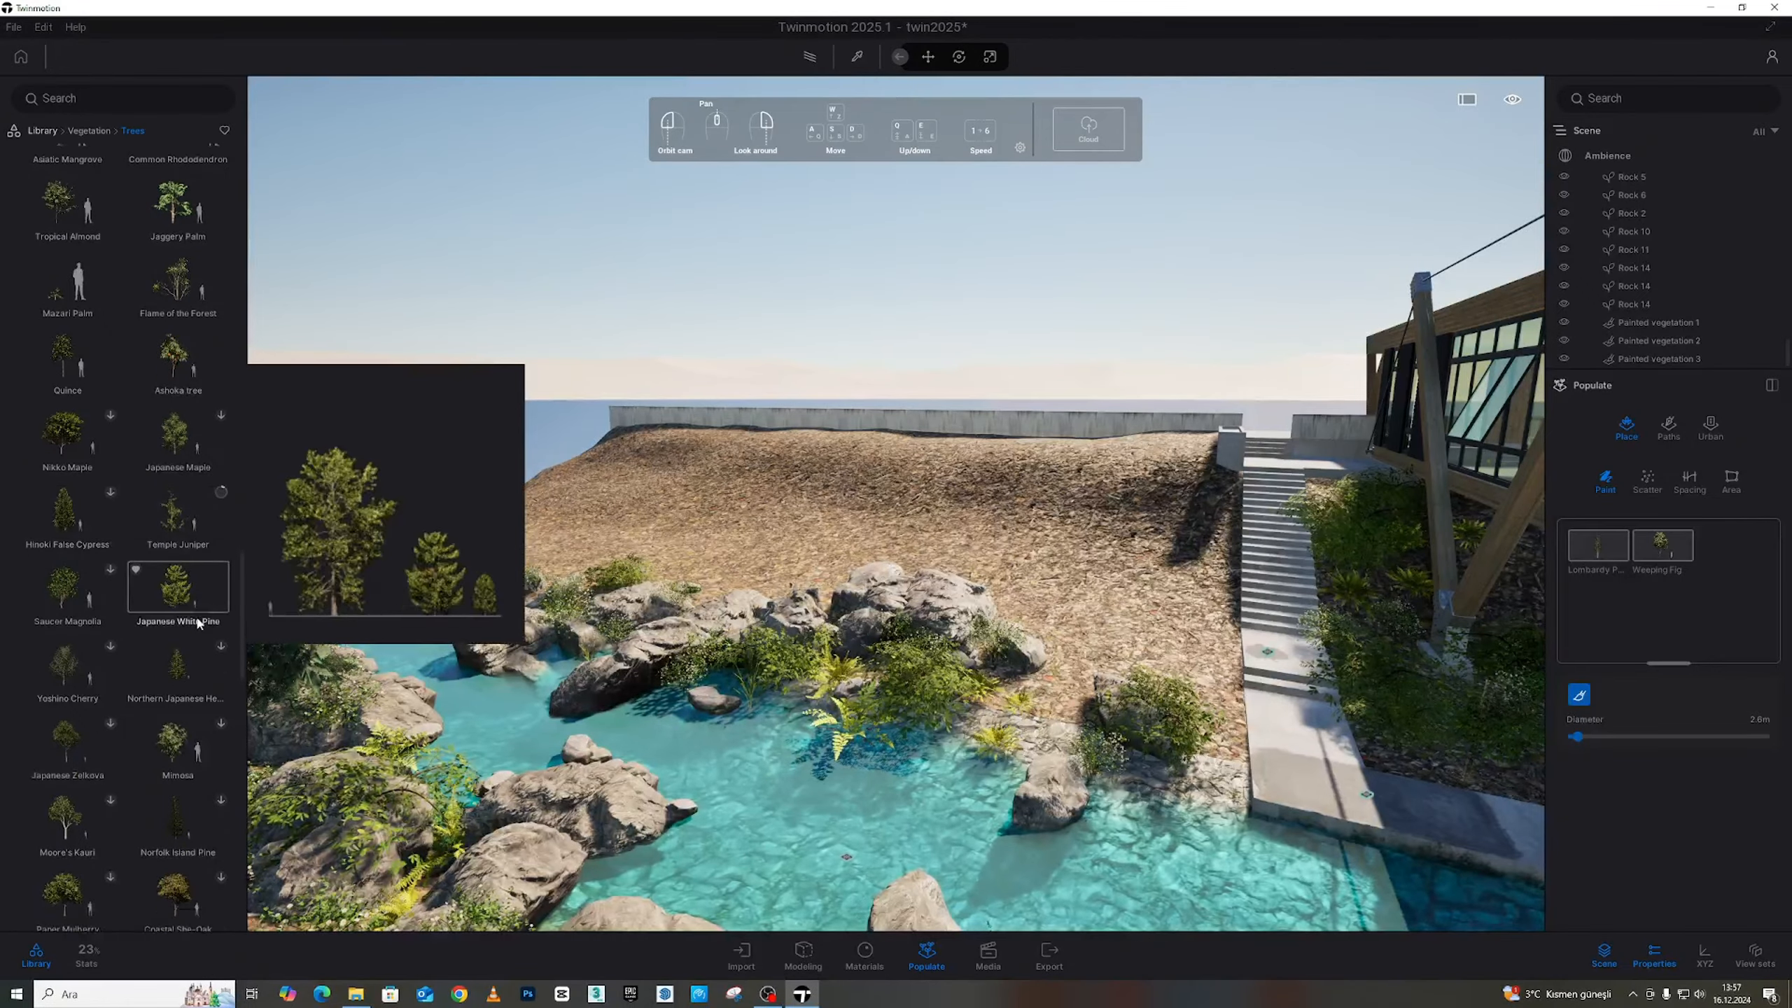
{"action": "scroll", "coordinate": [129, 517], "scroll_direction": "down", "scroll_amount": 2}
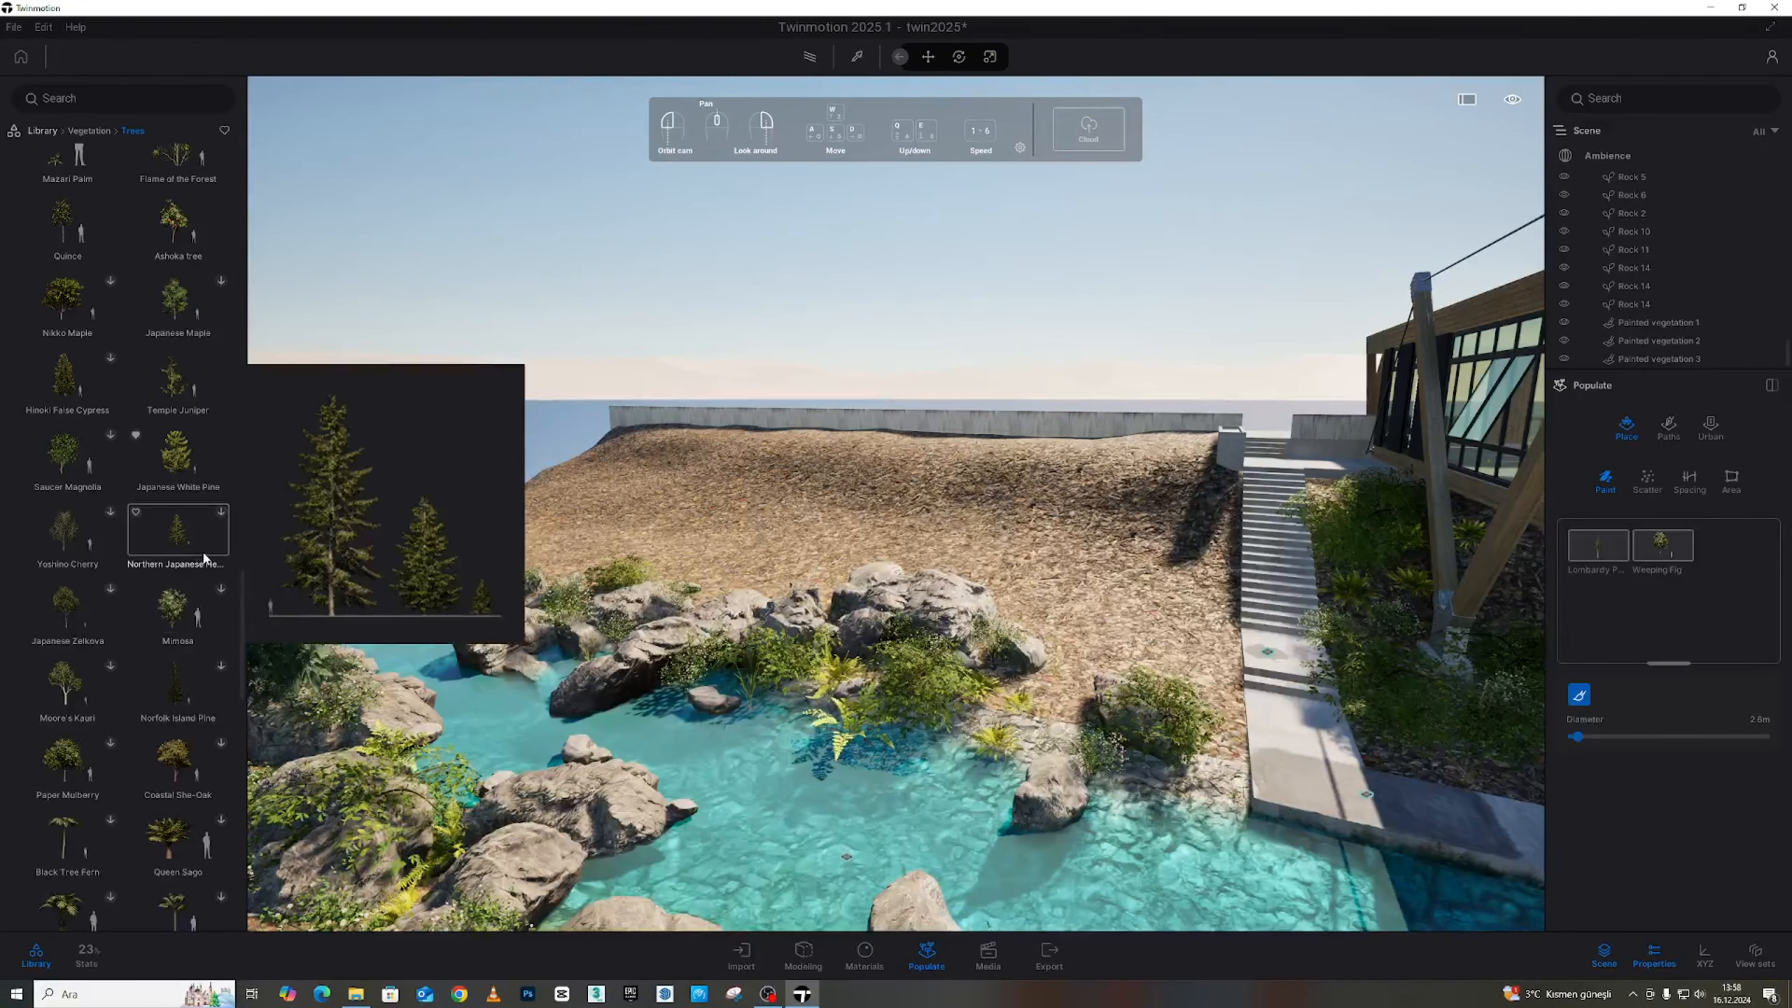
Add Temple Juniper to the brush and paint poplars, figs and junipers across the slope near the stream
{"action": "left_click_drag", "start_coordinate": [185, 385], "coordinate": [1058, 567]}
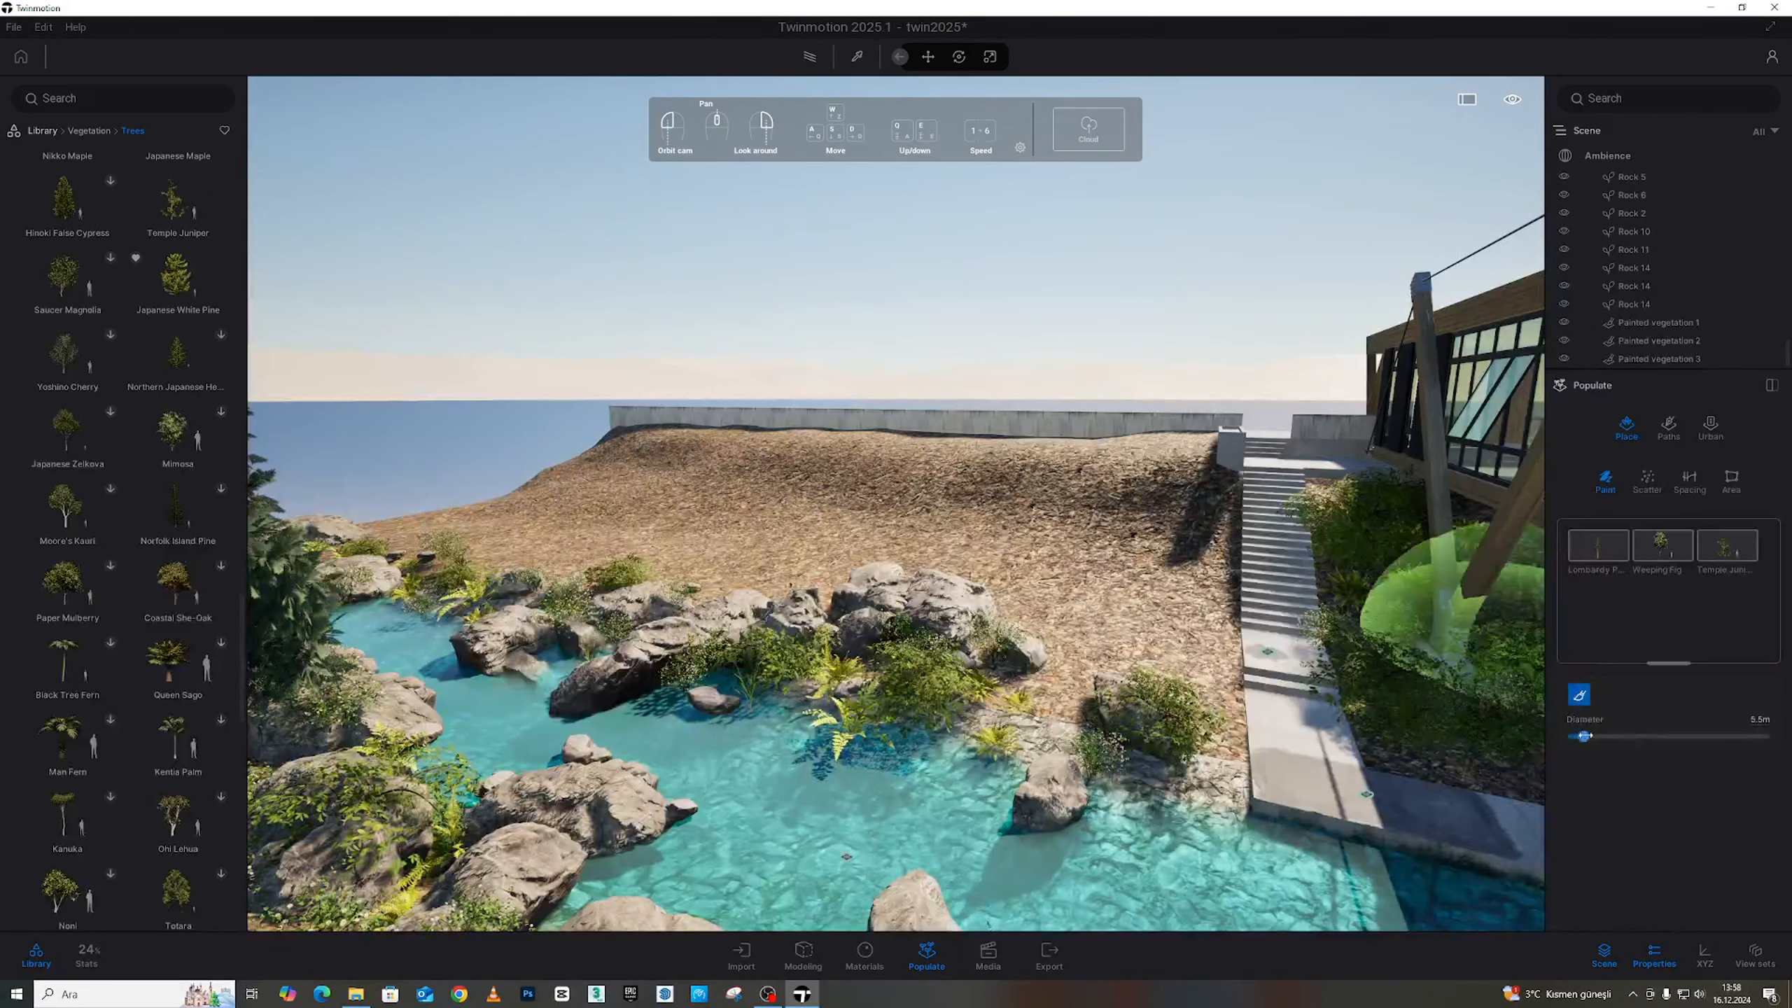
{"action": "mouse_move", "coordinate": [935, 533]}
{"action": "left_mouse_down"}
{"action": "mouse_move", "coordinate": [571, 521]}
{"action": "mouse_move", "coordinate": [814, 514]}
{"action": "mouse_move", "coordinate": [1080, 561]}
{"action": "mouse_move", "coordinate": [1041, 597]}
{"action": "left_mouse_up"}
{"action": "scroll", "coordinate": [1013, 605], "scroll_direction": "down", "scroll_amount": 3}
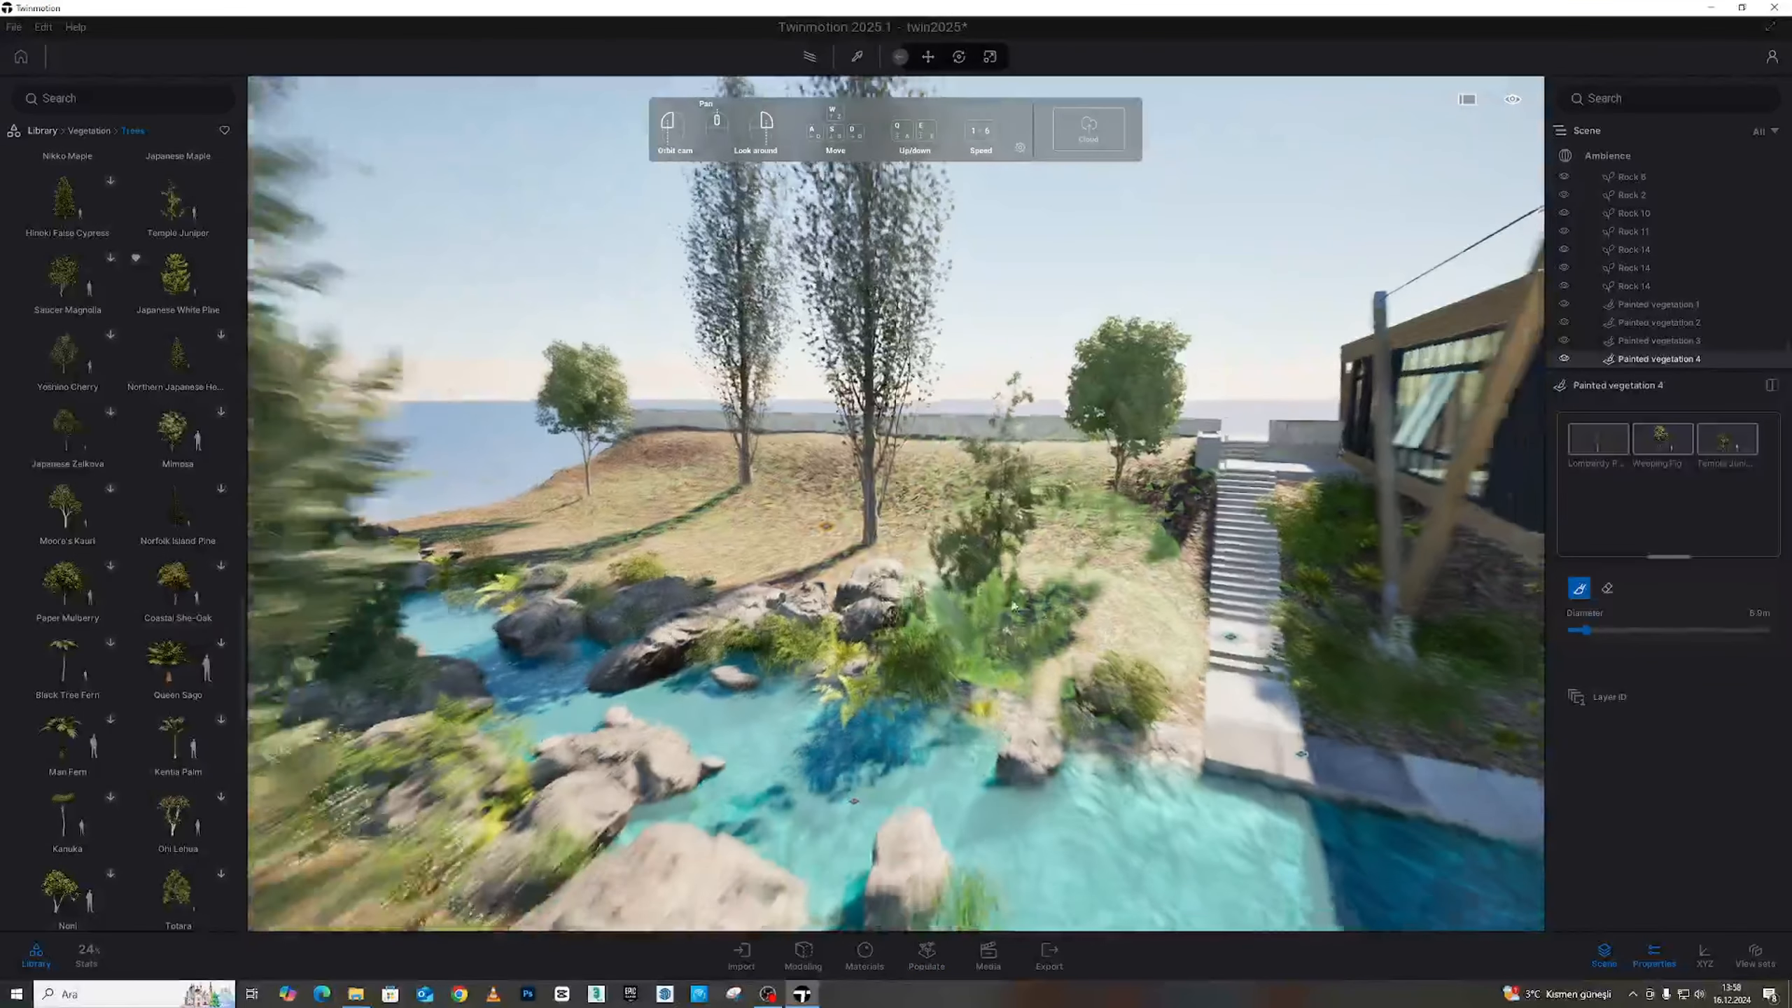
{"action": "mouse_move", "coordinate": [1013, 605]}
{"action": "right_mouse_down"}
{"action": "mouse_move", "coordinate": [882, 578]}
{"action": "mouse_move", "coordinate": [888, 605]}
{"action": "right_mouse_up"}
{"action": "scroll", "coordinate": [1013, 605], "scroll_direction": "up", "scroll_amount": 3}
{"action": "left_click", "coordinate": [745, 525]}
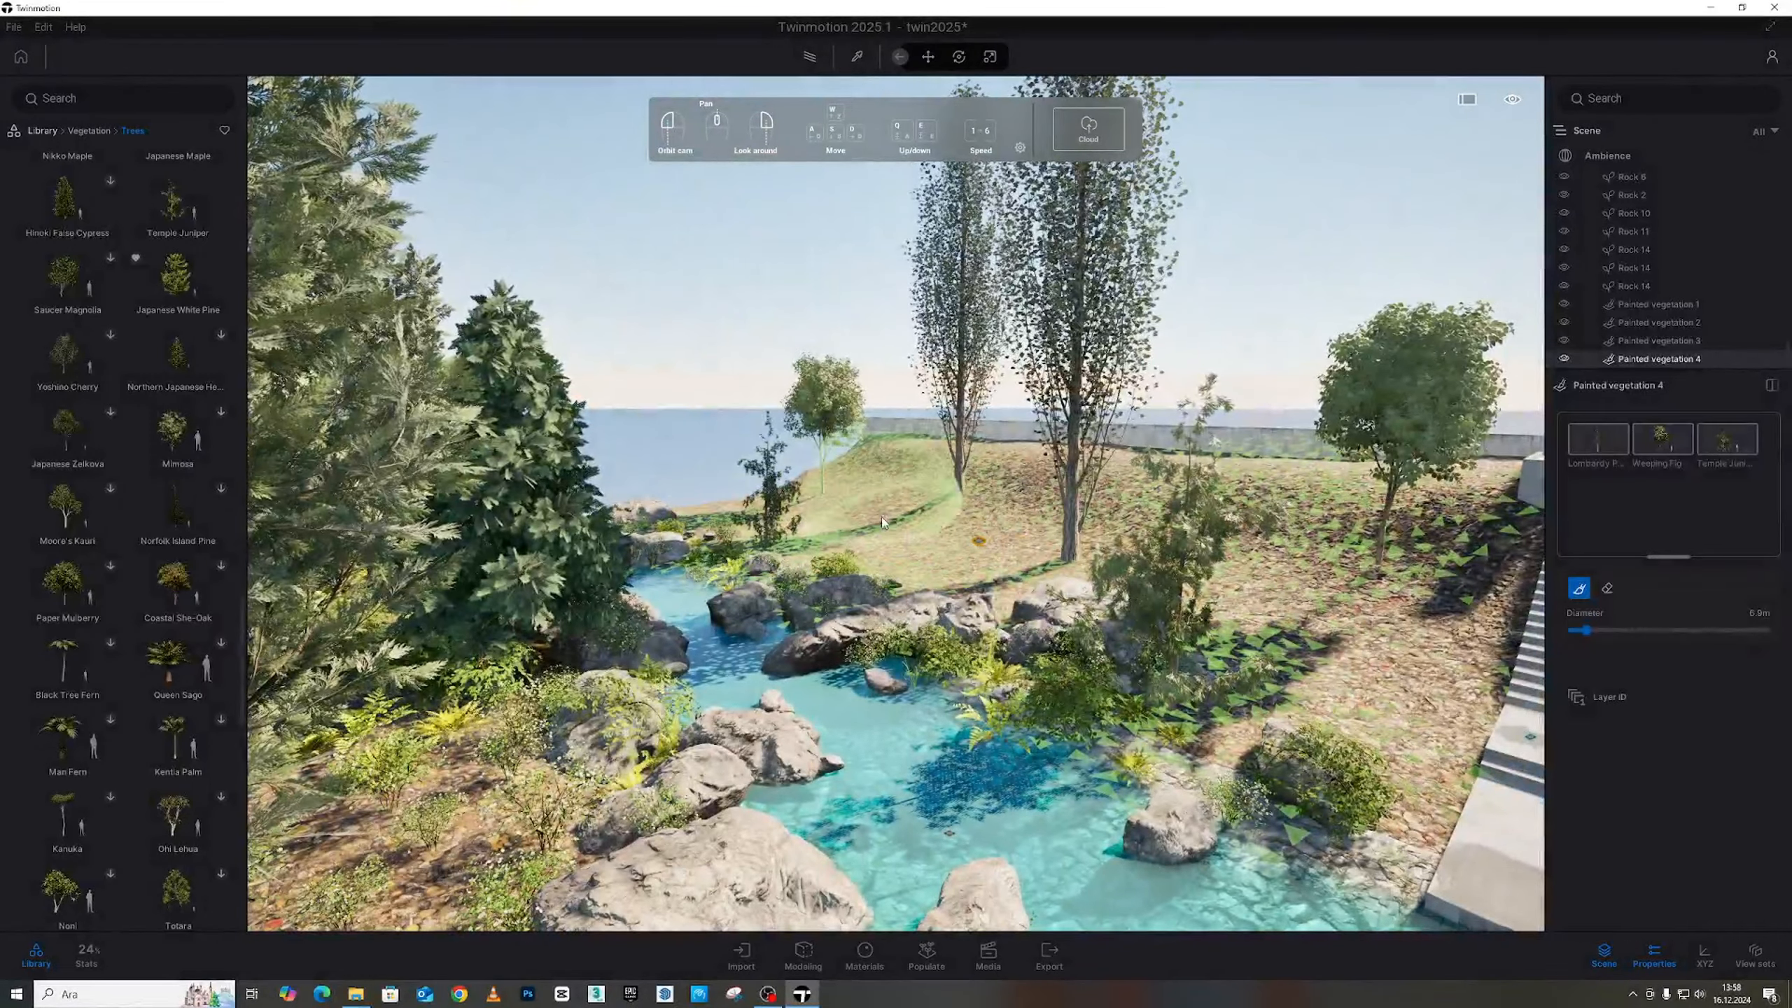
{"action": "mouse_move", "coordinate": [946, 592]}
{"action": "right_mouse_down"}
{"action": "mouse_move", "coordinate": [1001, 620]}
{"action": "mouse_move", "coordinate": [628, 355]}
{"action": "mouse_move", "coordinate": [473, 346]}
{"action": "mouse_move", "coordinate": [564, 395]}
{"action": "mouse_move", "coordinate": [568, 282]}
{"action": "mouse_move", "coordinate": [539, 396]}
{"action": "mouse_move", "coordinate": [534, 376]}
{"action": "mouse_move", "coordinate": [550, 424]}
{"action": "right_mouse_up"}
{"action": "scroll", "coordinate": [968, 600], "scroll_direction": "up", "scroll_amount": 3}
{"action": "mouse_move", "coordinate": [833, 396]}
{"action": "right_mouse_down"}
{"action": "mouse_move", "coordinate": [689, 596]}
{"action": "mouse_move", "coordinate": [799, 600]}
{"action": "mouse_move", "coordinate": [635, 558]}
{"action": "mouse_move", "coordinate": [652, 607]}
{"action": "mouse_move", "coordinate": [949, 536]}
{"action": "right_mouse_up"}
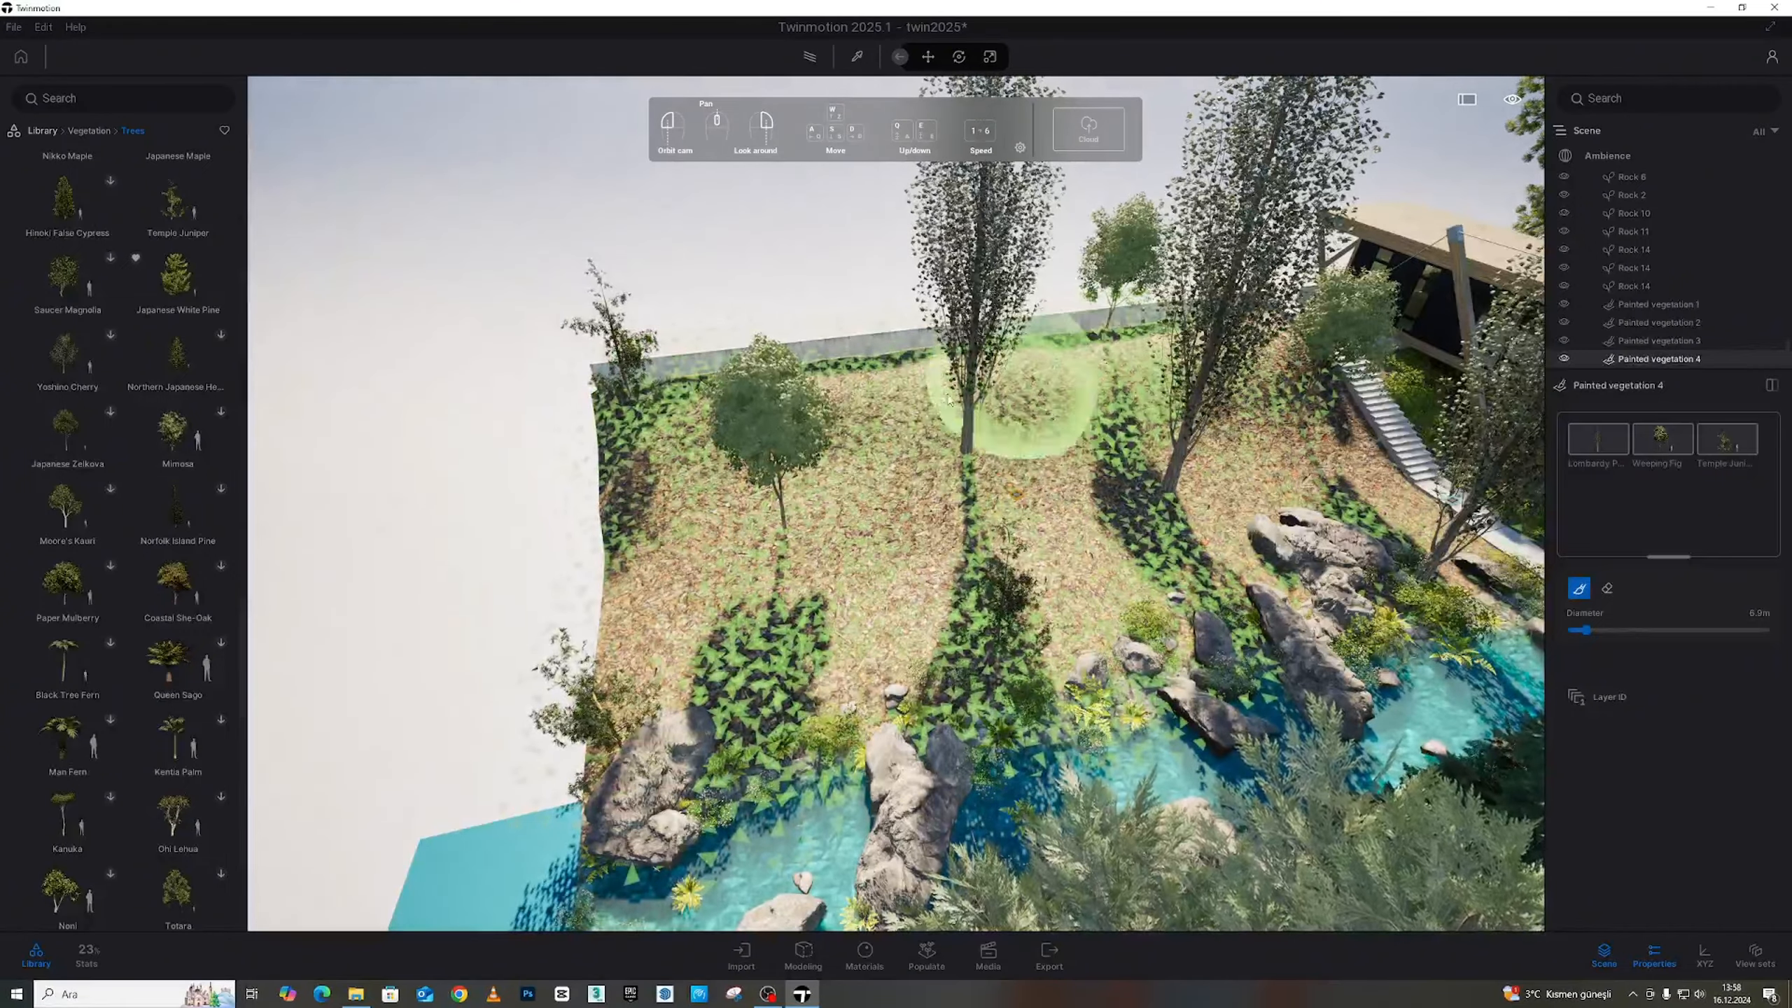
Paint dense ground cover and several trees across the garden slope beside the house
{"action": "key", "text": "d"}
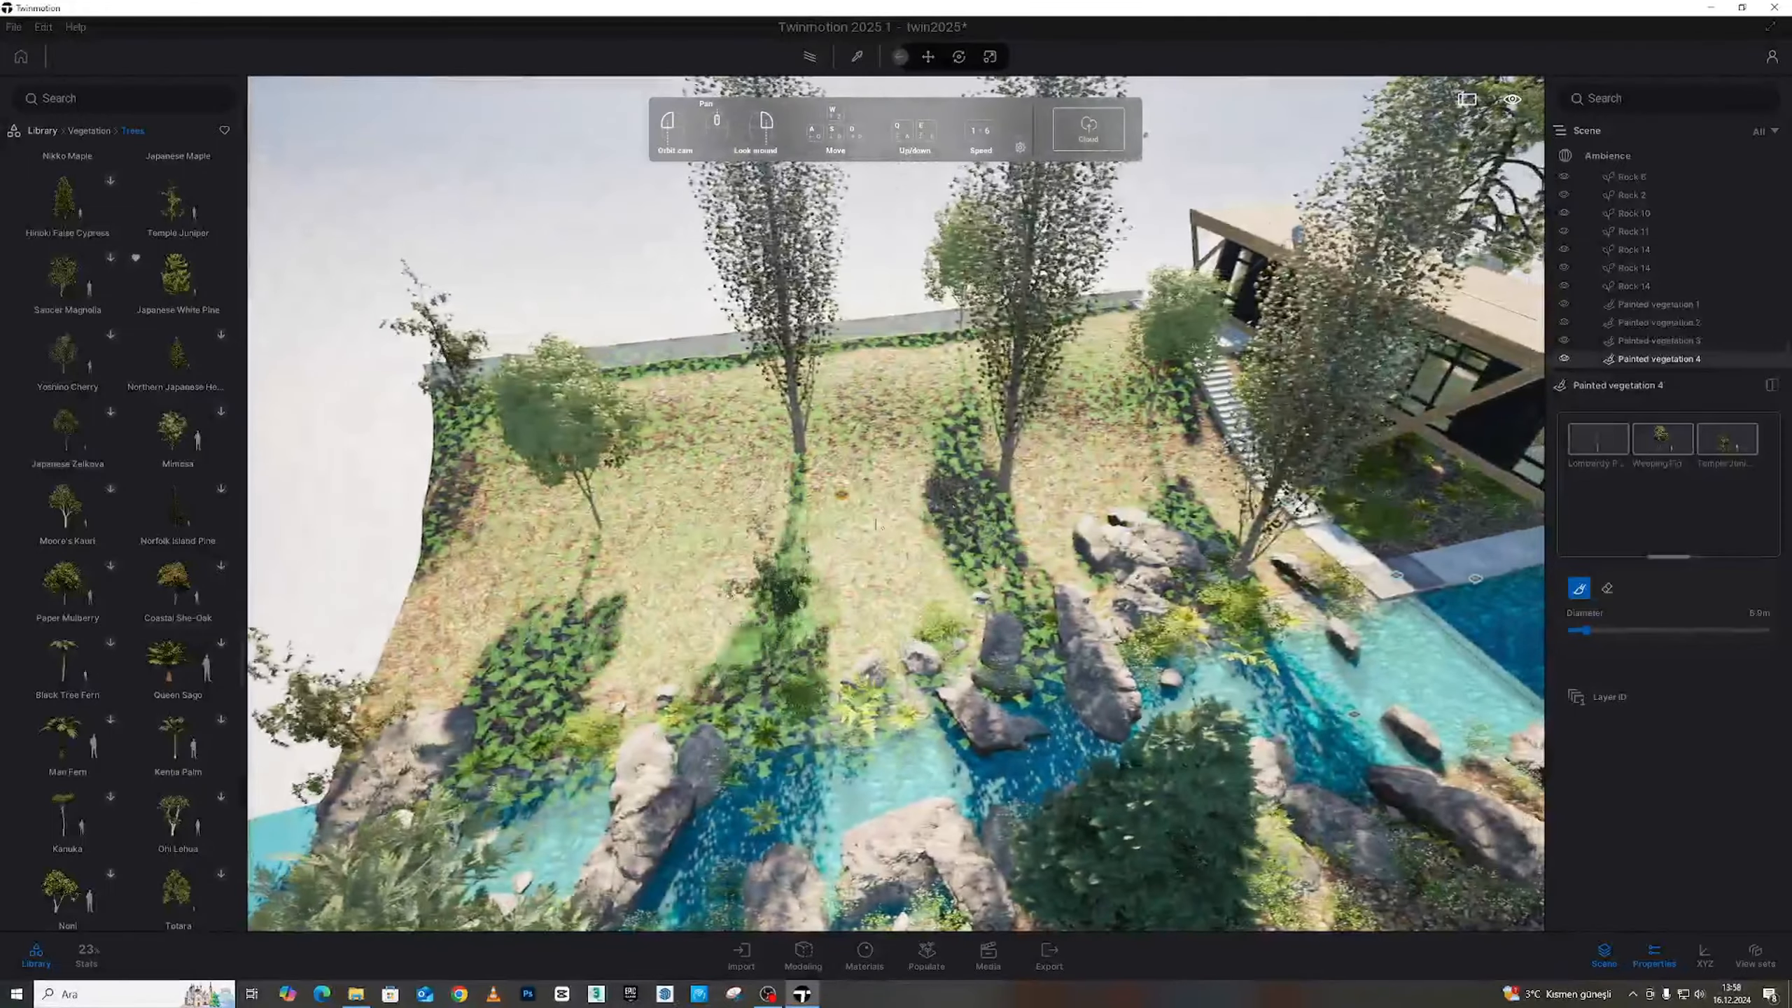
{"action": "key", "text": "d"}
{"action": "key", "text": "d"}
{"action": "right_click_drag", "start_coordinate": [1213, 396], "coordinate": [1048, 381]}
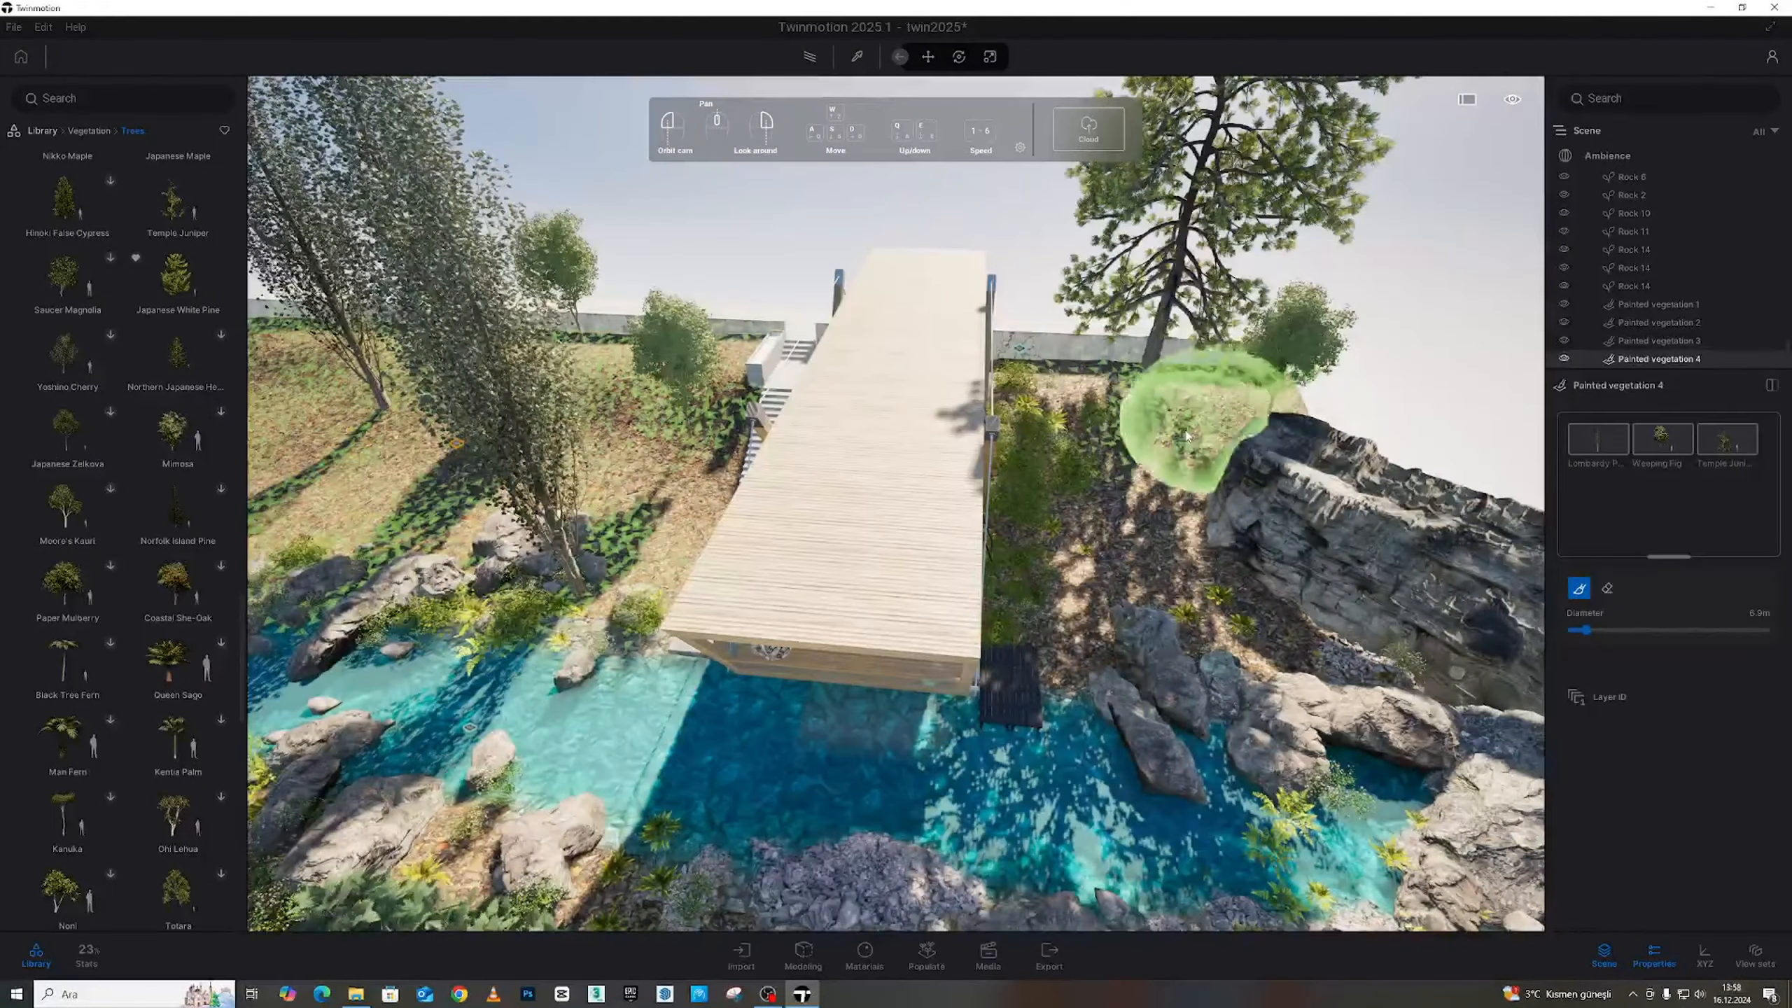
{"action": "mouse_move", "coordinate": [1187, 435]}
{"action": "left_mouse_down"}
{"action": "mouse_move", "coordinate": [1114, 458]}
{"action": "mouse_move", "coordinate": [1231, 592]}
{"action": "mouse_move", "coordinate": [1233, 622]}
{"action": "left_mouse_up"}
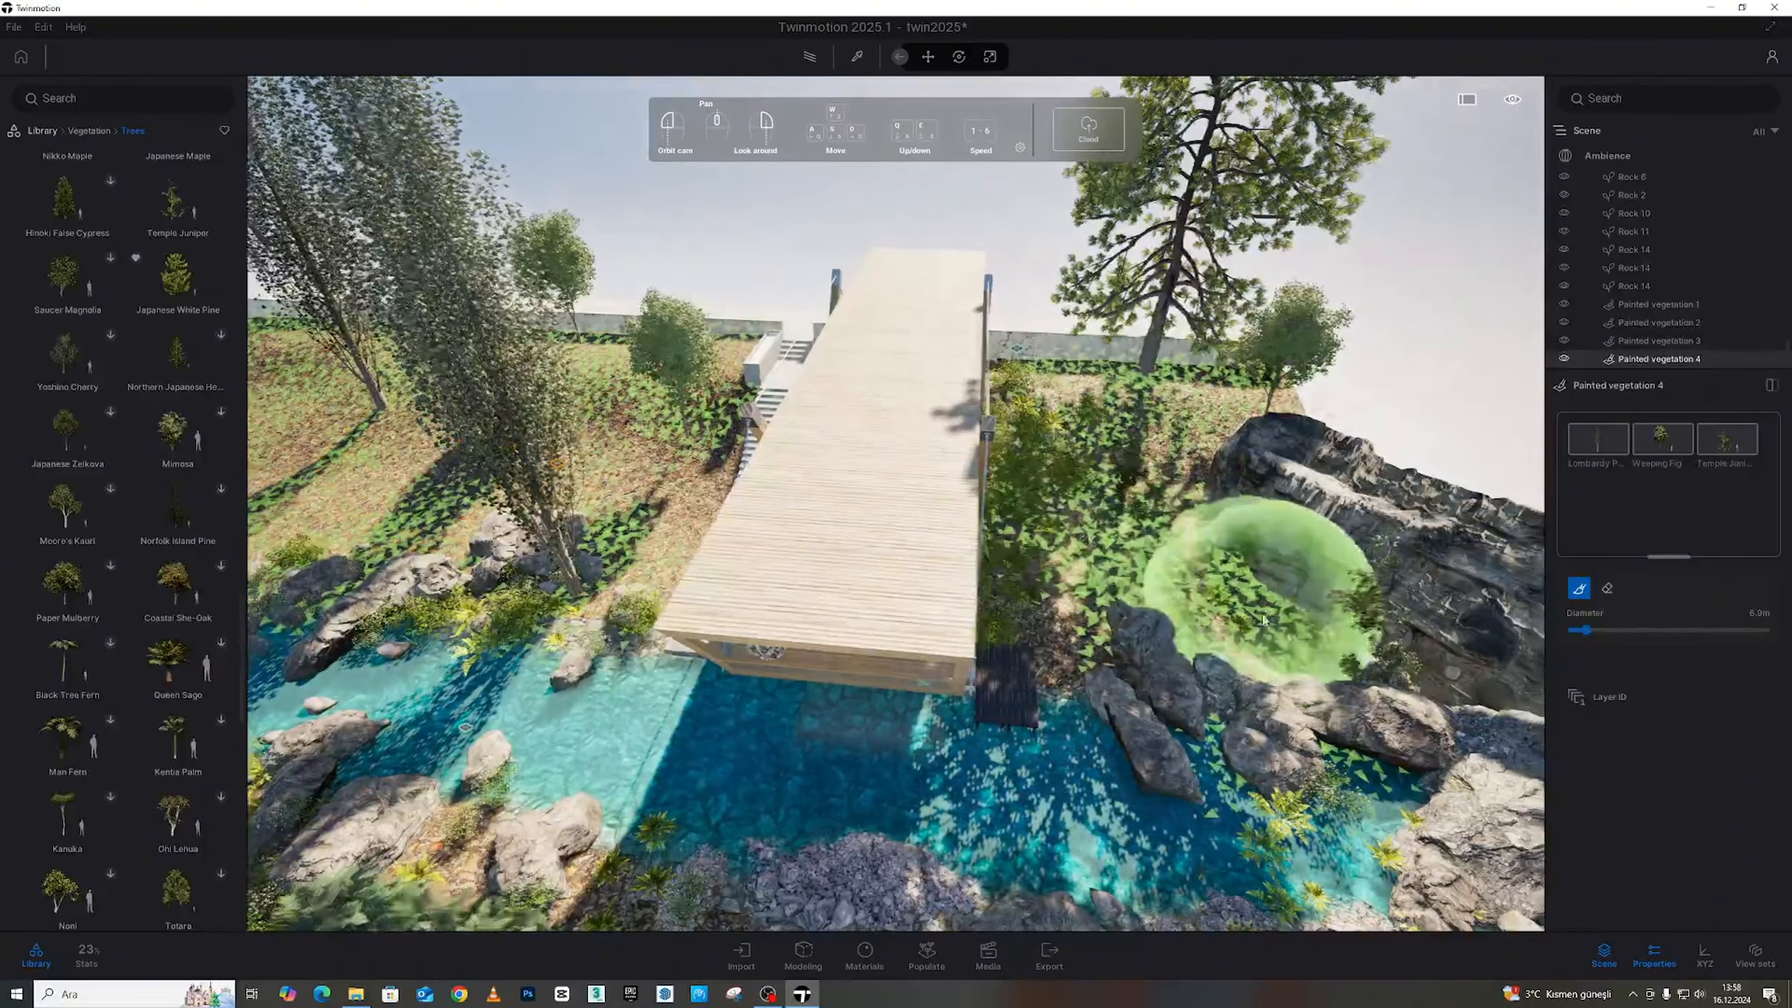
{"action": "key", "text": "d"}
{"action": "right_click_drag", "start_coordinate": [1263, 589], "coordinate": [1098, 600]}
{"action": "left_click_drag", "start_coordinate": [1098, 599], "coordinate": [1135, 692]}
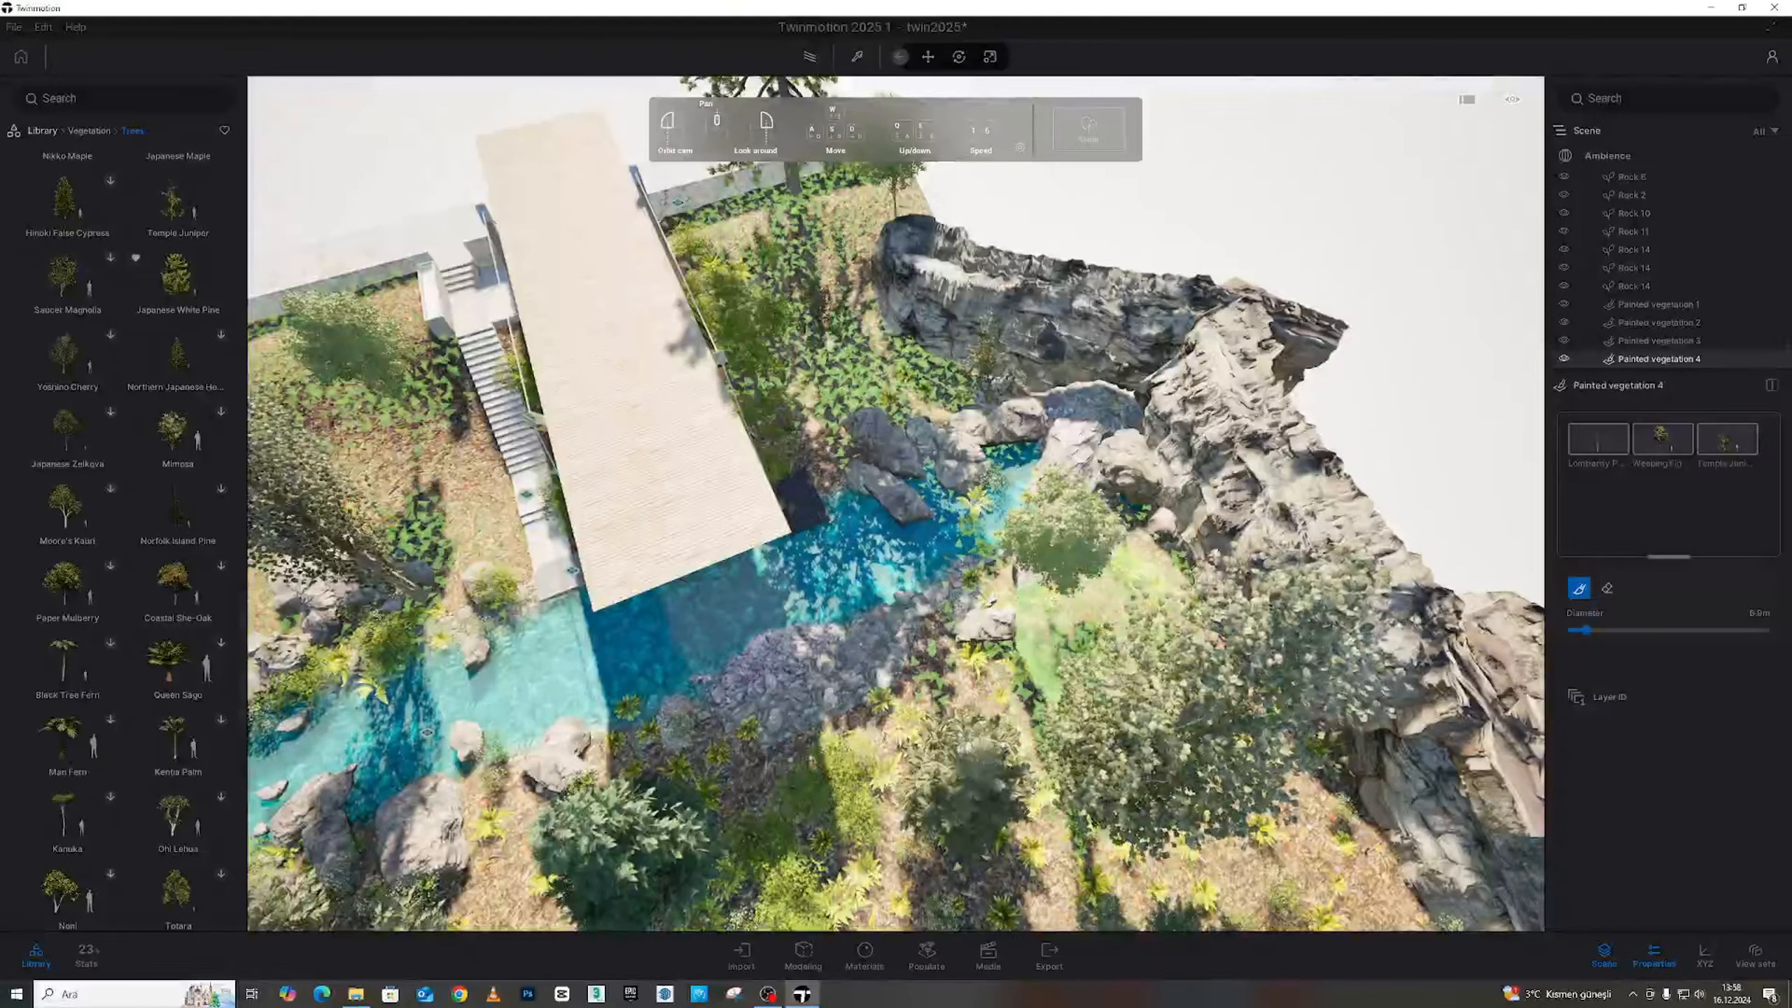
{"action": "right_click_drag", "start_coordinate": [1122, 621], "coordinate": [1077, 385]}
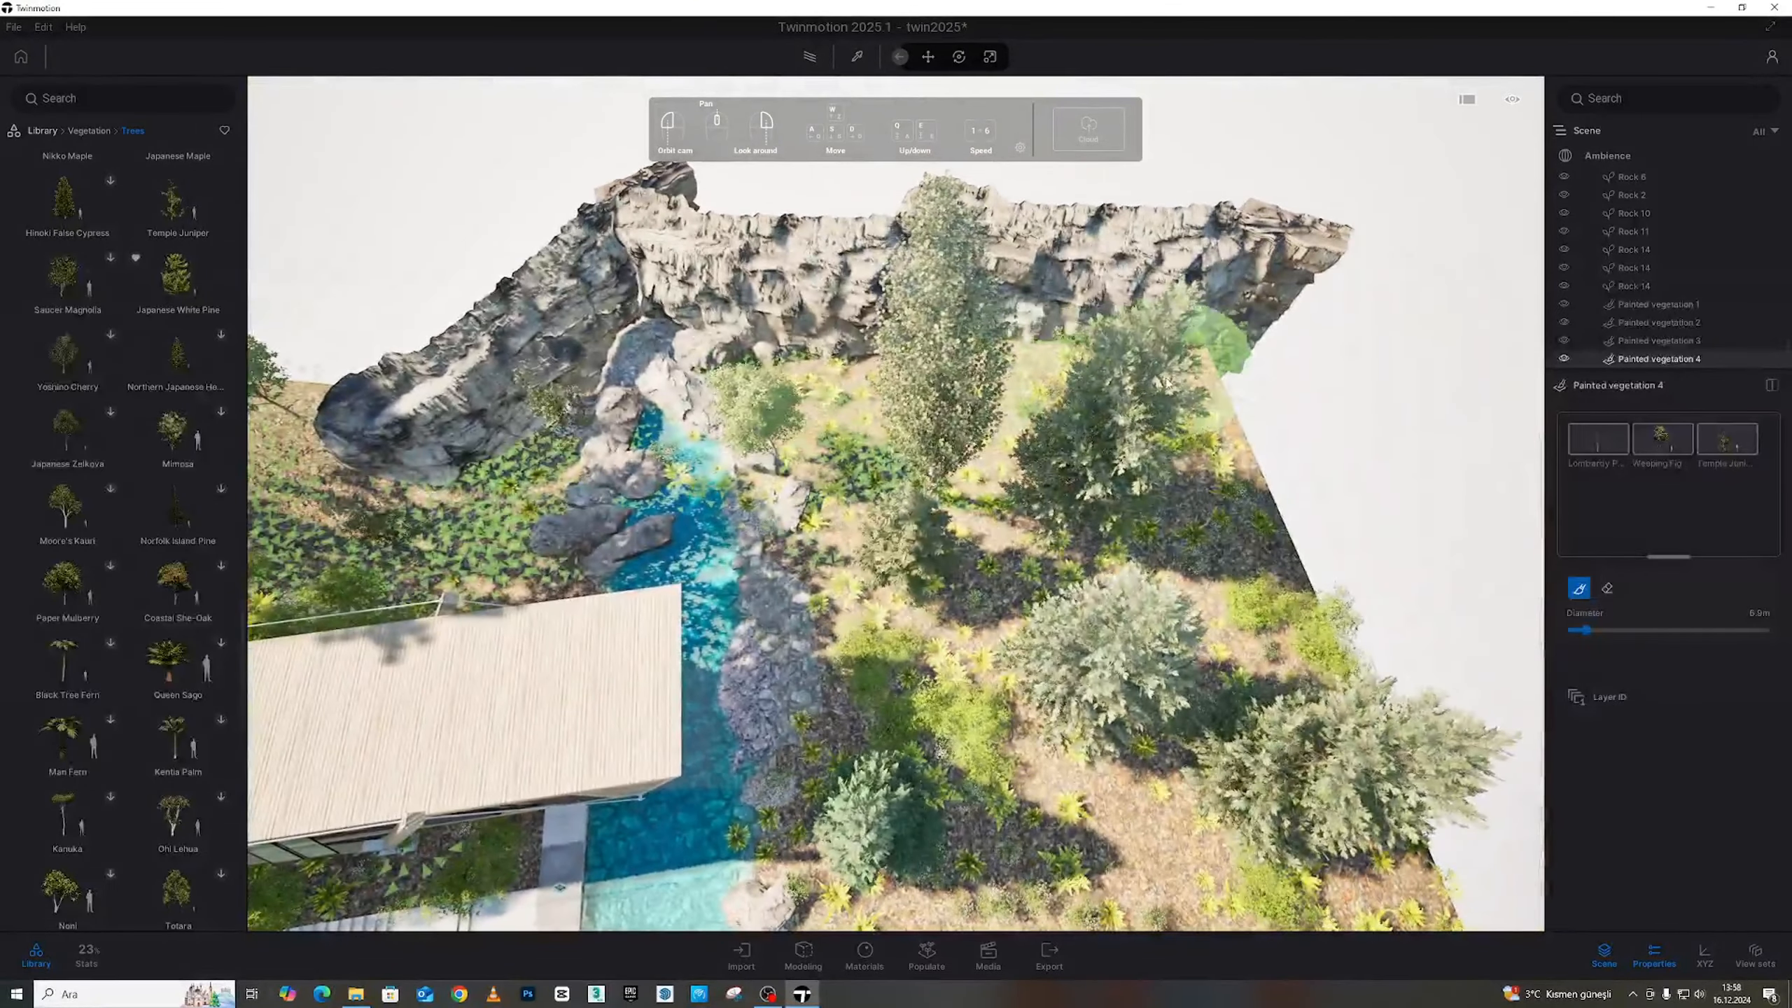
{"action": "left_click_drag", "start_coordinate": [872, 436], "coordinate": [1011, 617]}
Fly over the garden and along the stream to survey the new planting
{"action": "mouse_move", "coordinate": [1222, 774]}
{"action": "right_mouse_down"}
{"action": "mouse_move", "coordinate": [956, 761]}
{"action": "mouse_move", "coordinate": [1132, 648]}
{"action": "mouse_move", "coordinate": [995, 628]}
{"action": "right_mouse_up"}
{"action": "mouse_move", "coordinate": [829, 396]}
{"action": "right_mouse_down"}
{"action": "mouse_move", "coordinate": [850, 452]}
{"action": "mouse_move", "coordinate": [819, 395]}
{"action": "mouse_move", "coordinate": [868, 405]}
{"action": "right_mouse_up"}
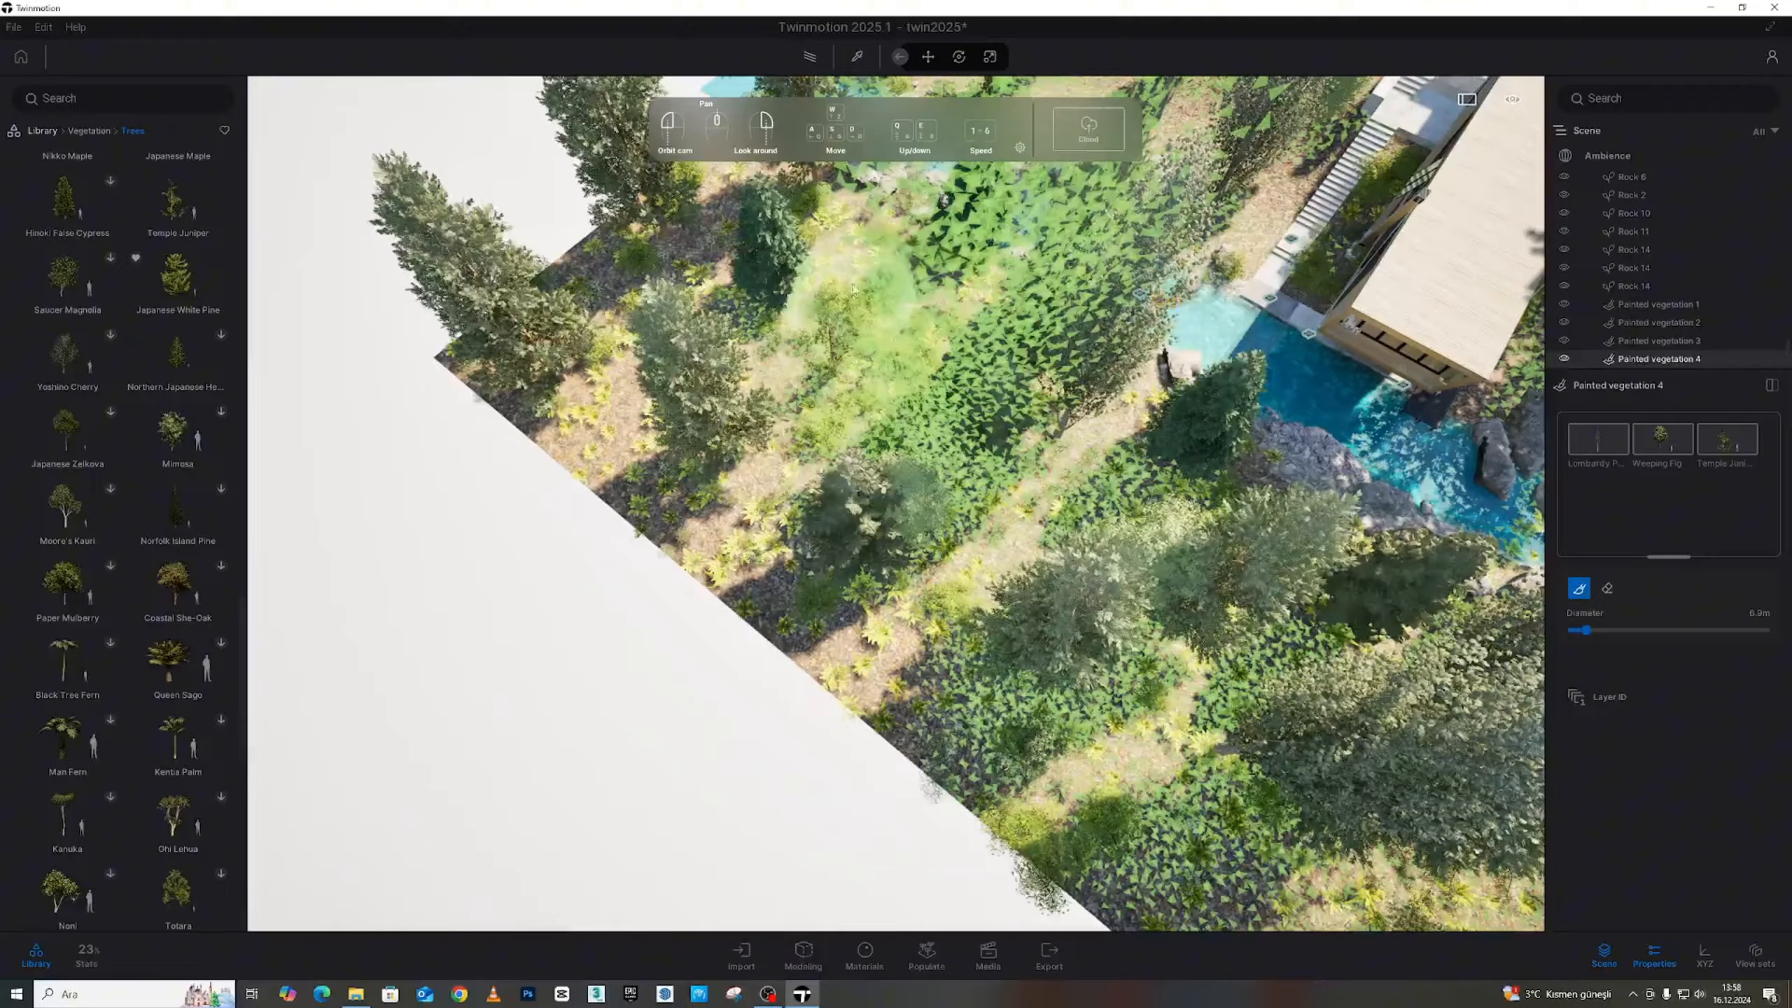
{"action": "key", "text": "a"}
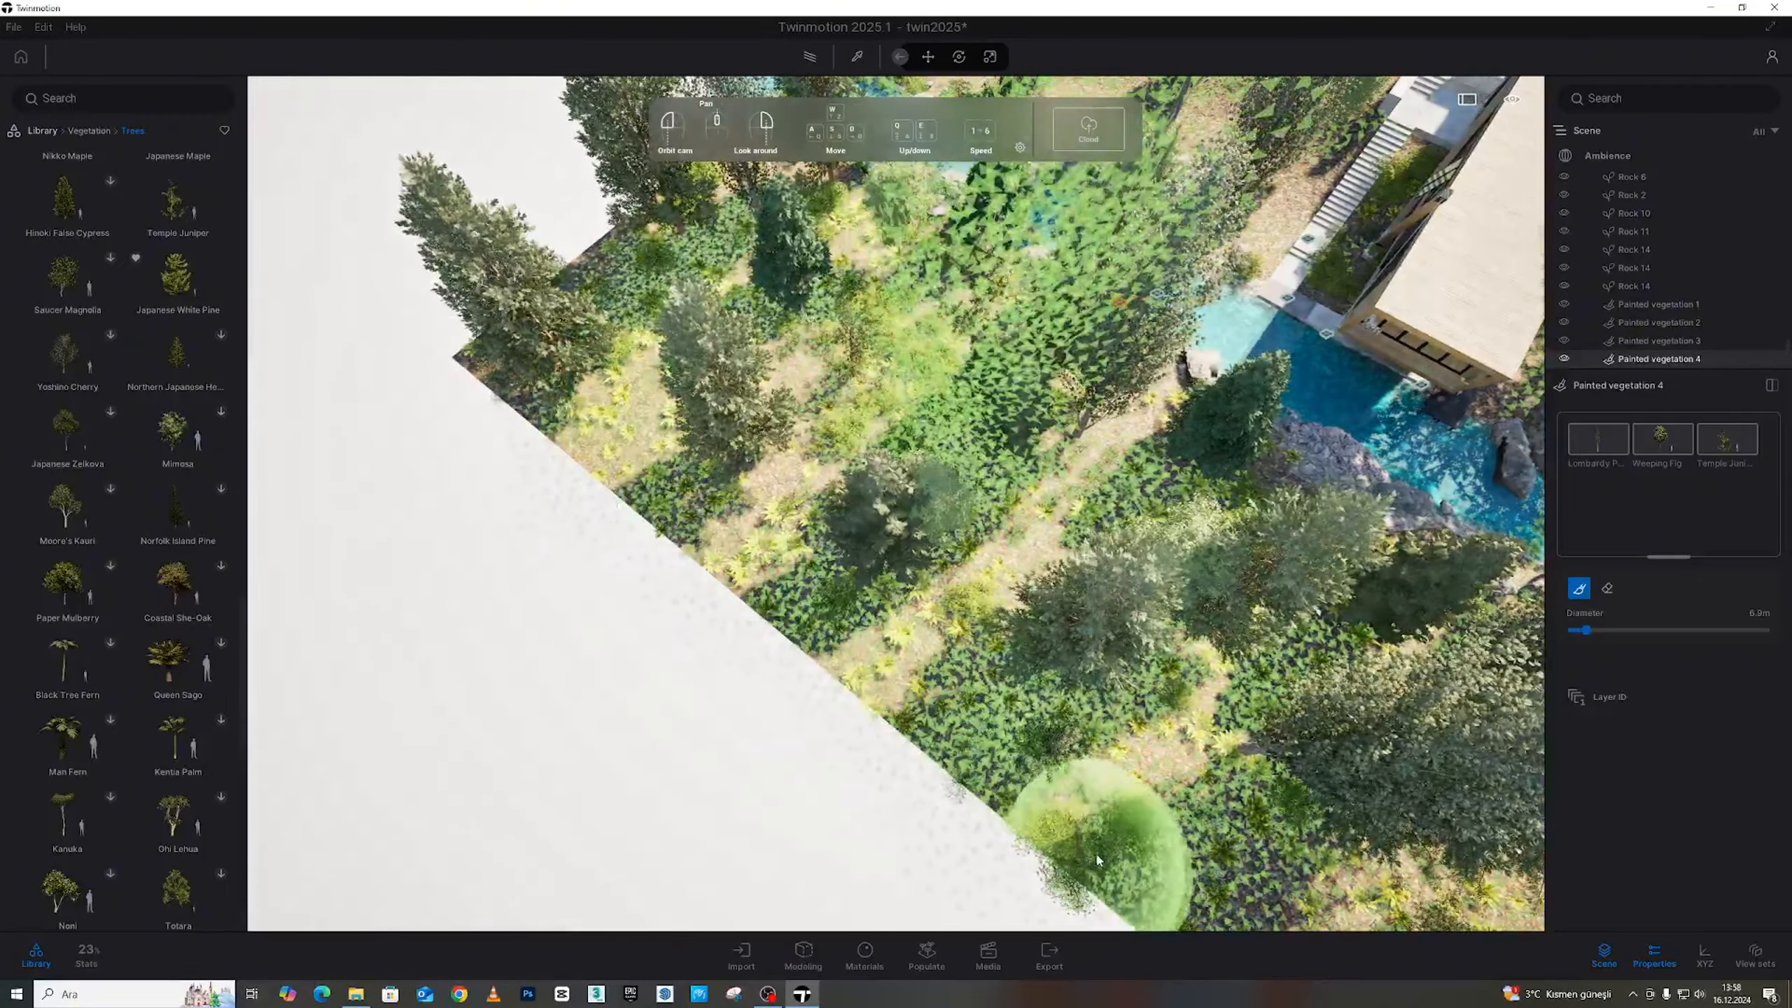
{"action": "mouse_move", "coordinate": [1097, 861]}
{"action": "right_mouse_down"}
{"action": "mouse_move", "coordinate": [1015, 536]}
{"action": "mouse_move", "coordinate": [857, 524]}
{"action": "mouse_move", "coordinate": [1088, 648]}
{"action": "mouse_move", "coordinate": [937, 466]}
{"action": "mouse_move", "coordinate": [896, 452]}
{"action": "mouse_move", "coordinate": [1764, 809]}
{"action": "right_mouse_up"}
{"action": "key", "text": "s"}
{"action": "key", "text": "a"}
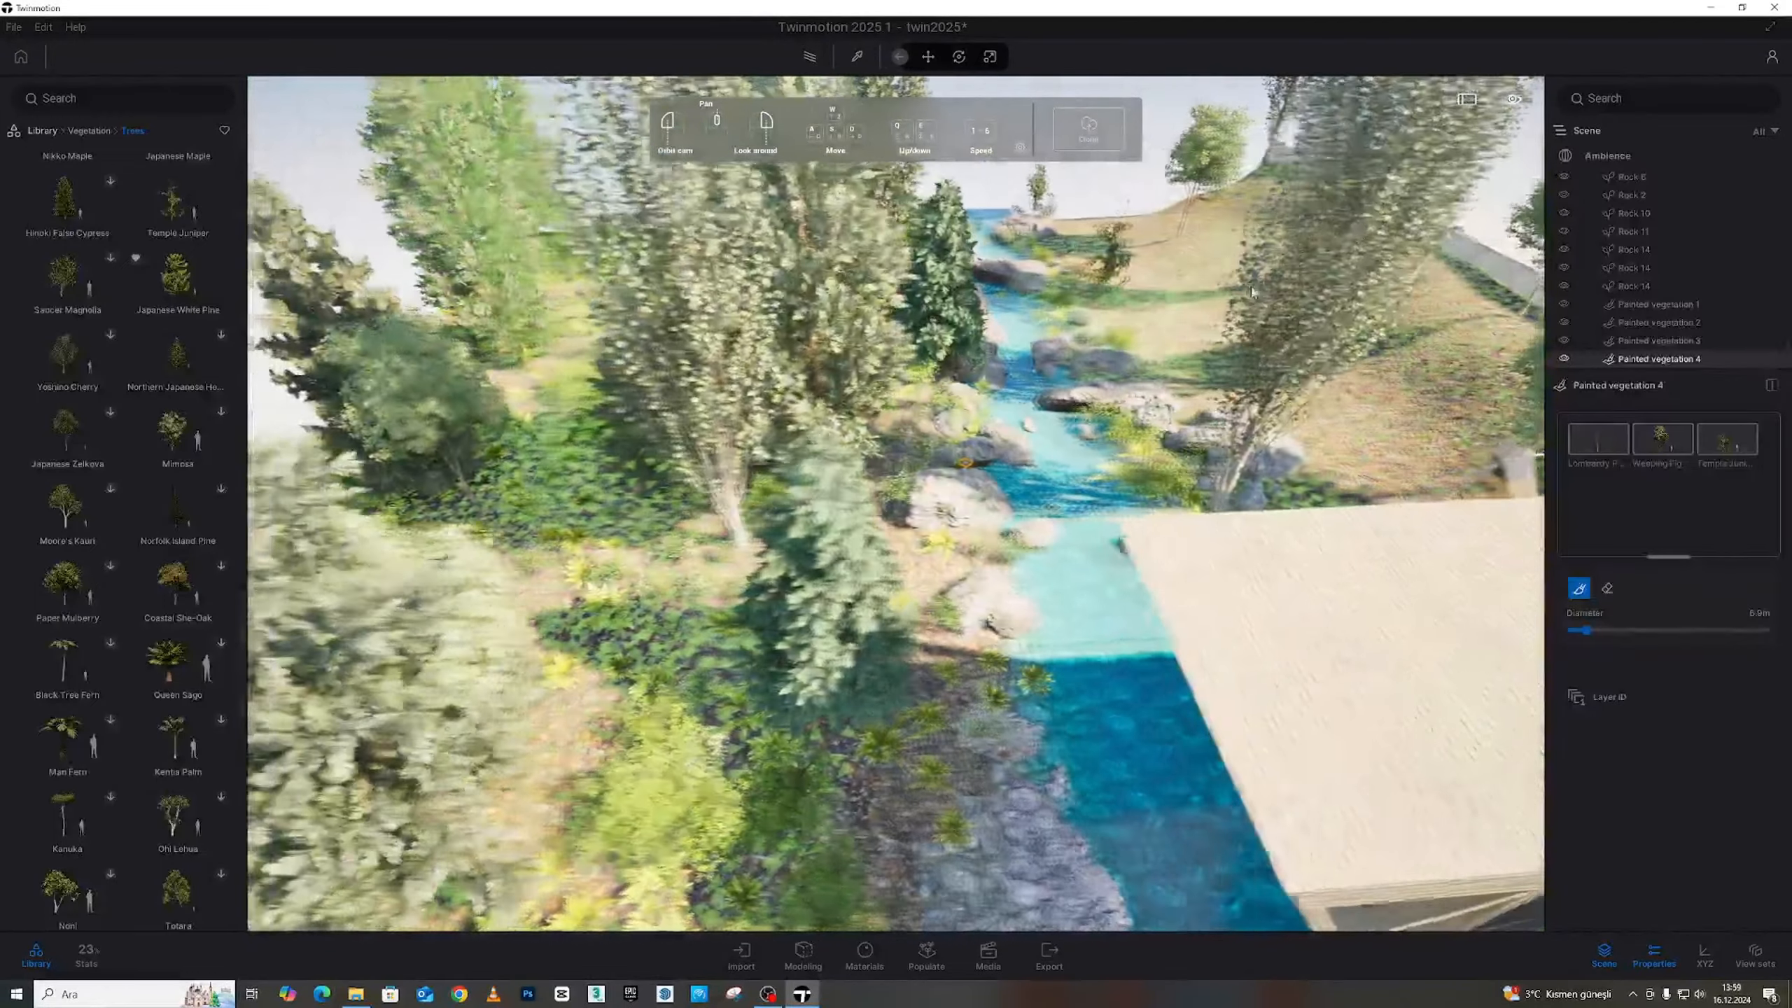
{"action": "key", "text": "w"}
{"action": "right_click_drag", "start_coordinate": [895, 504], "coordinate": [1100, 458]}
{"action": "right_click_drag", "start_coordinate": [968, 599], "coordinate": [1048, 395]}
{"action": "key", "text": "w"}
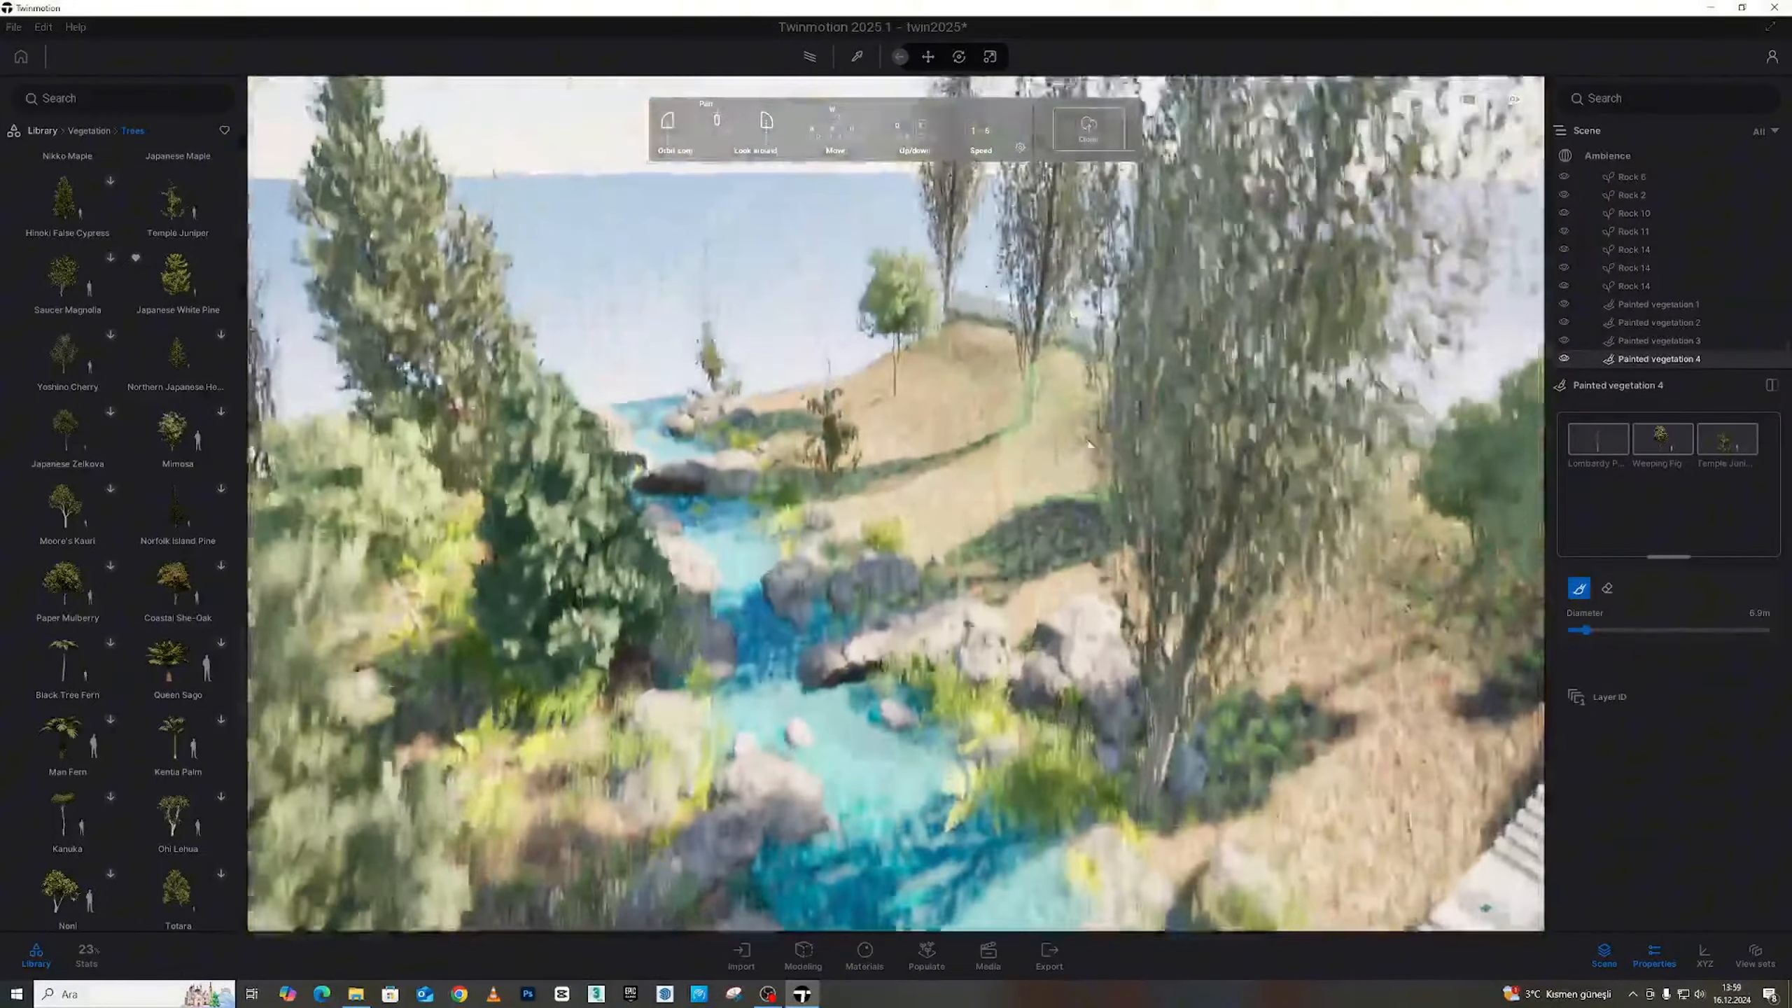
{"action": "key", "text": "a"}
{"action": "key", "text": "w"}
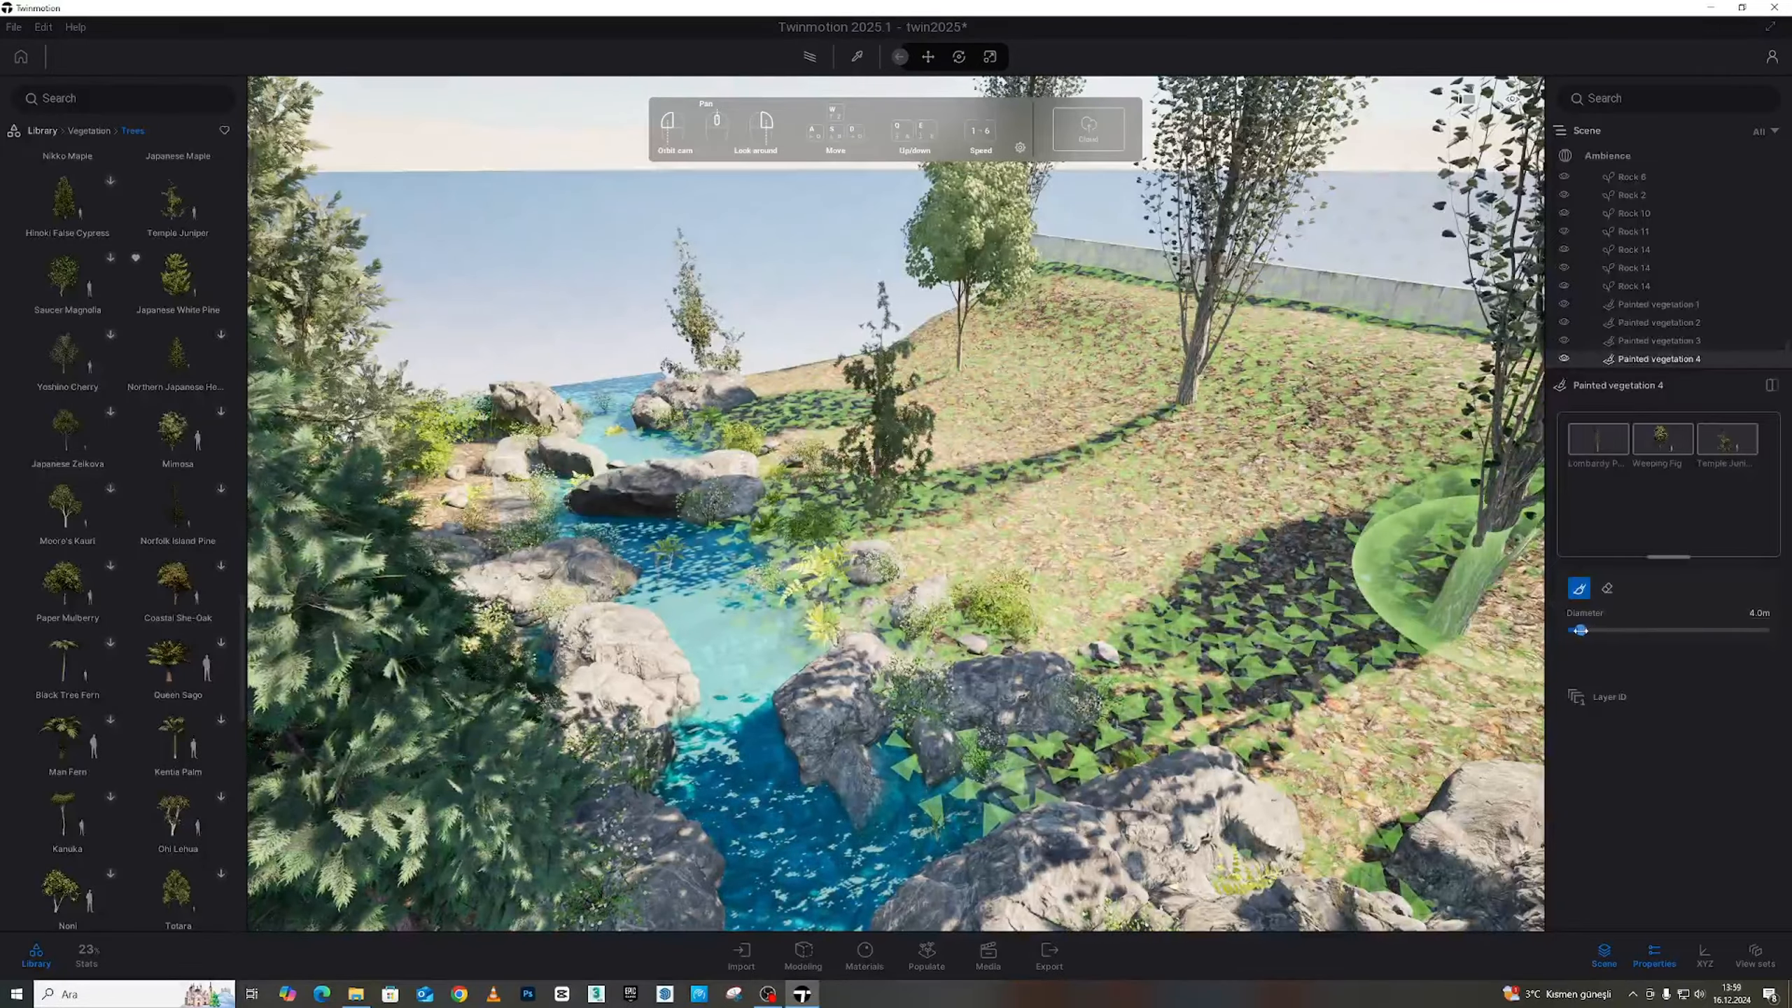
Enlarge the brush diameter and select only the Lombardy Poplar for adjustment
{"action": "mouse_move", "coordinate": [1580, 631]}
{"action": "left_mouse_down"}
{"action": "mouse_move", "coordinate": [1603, 631]}
{"action": "mouse_move", "coordinate": [1583, 631]}
{"action": "left_mouse_up"}
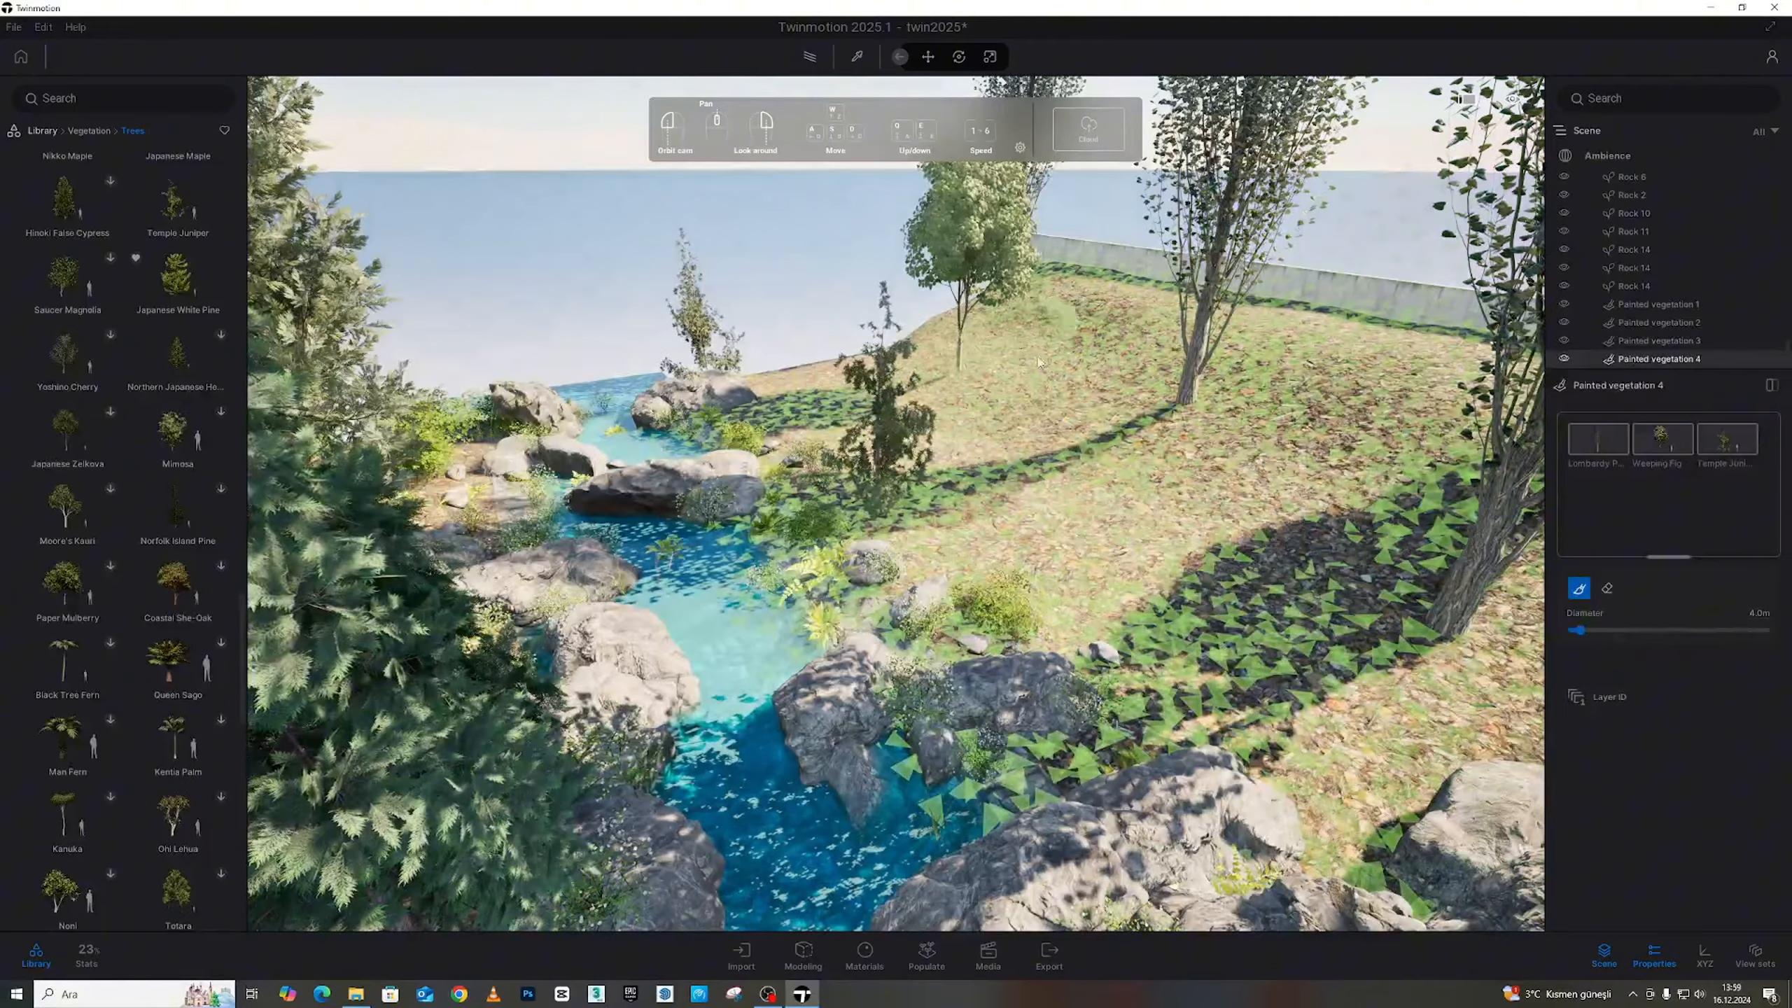
{"action": "left_click", "coordinate": [1591, 440]}
{"action": "key", "text": "s"}
{"action": "right_click_drag", "start_coordinate": [1269, 494], "coordinate": [1368, 473]}
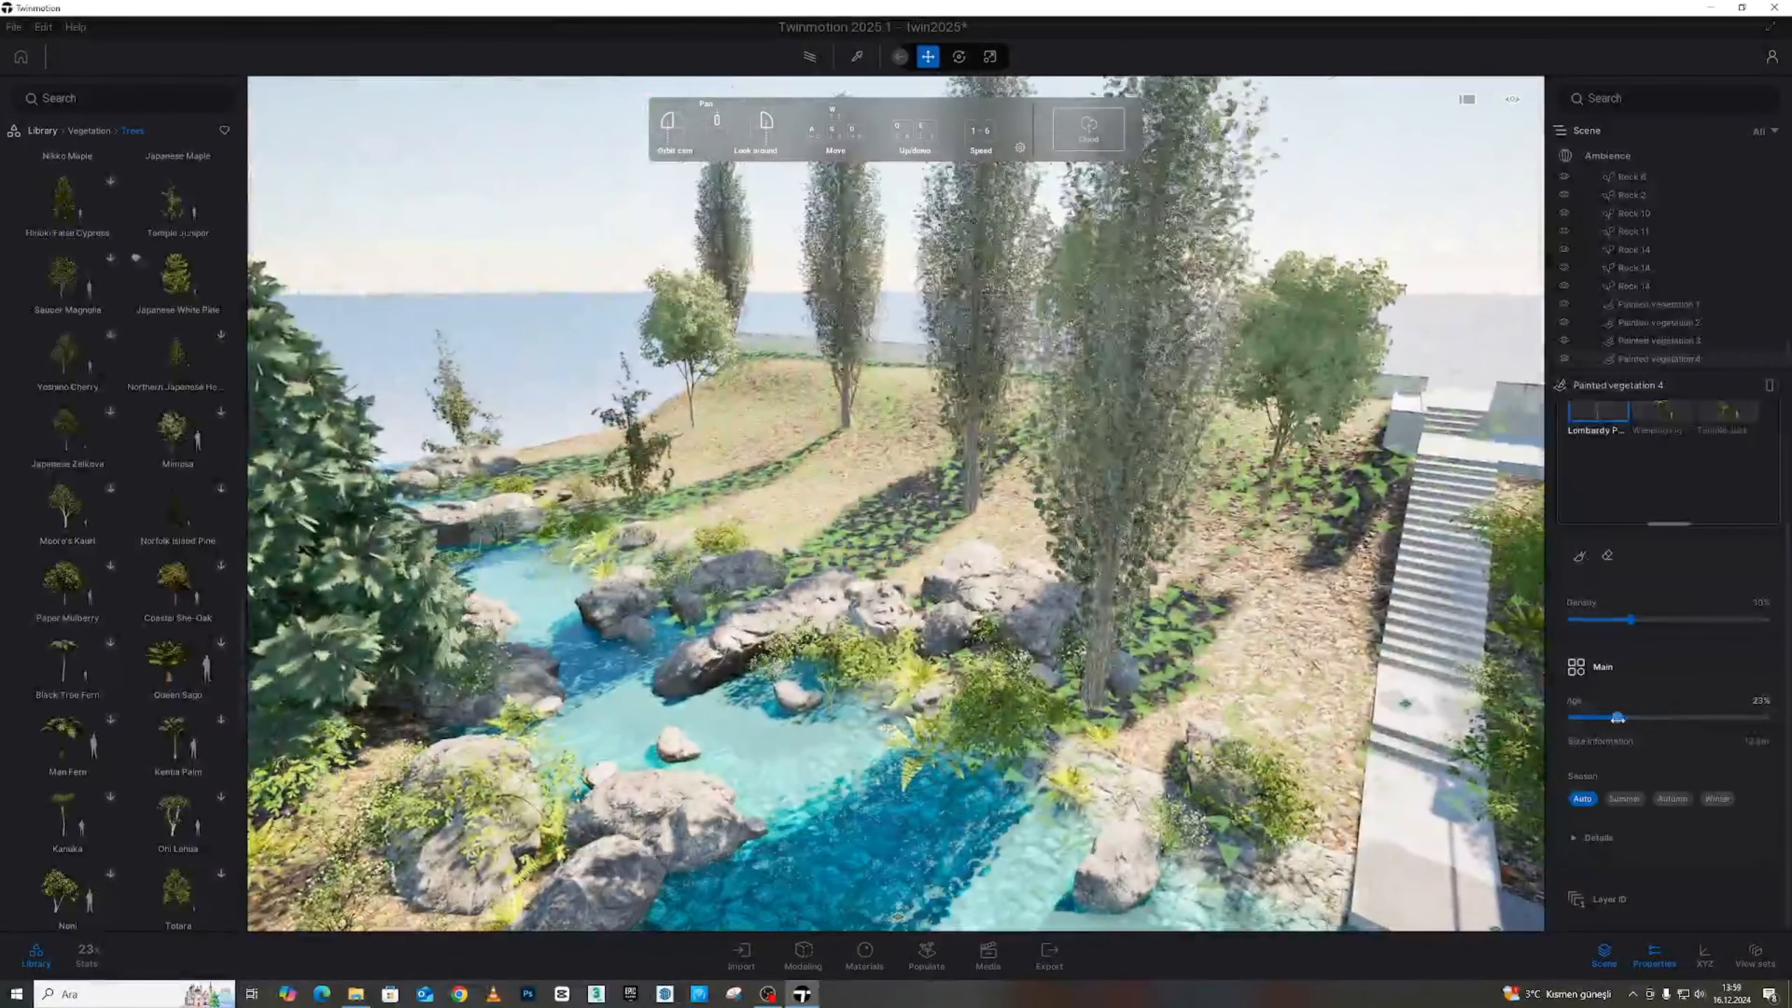
Lower the Lombardy Poplars' age to about 28% and check them behind the house and pool
{"action": "mouse_move", "coordinate": [1669, 718]}
{"action": "left_mouse_down"}
{"action": "mouse_move", "coordinate": [1590, 719]}
{"action": "mouse_move", "coordinate": [1672, 718]}
{"action": "left_mouse_up"}
{"action": "key", "text": "s"}
{"action": "right_click_drag", "start_coordinate": [987, 536], "coordinate": [994, 455]}
{"action": "key", "text": "s"}
{"action": "key", "text": "w"}
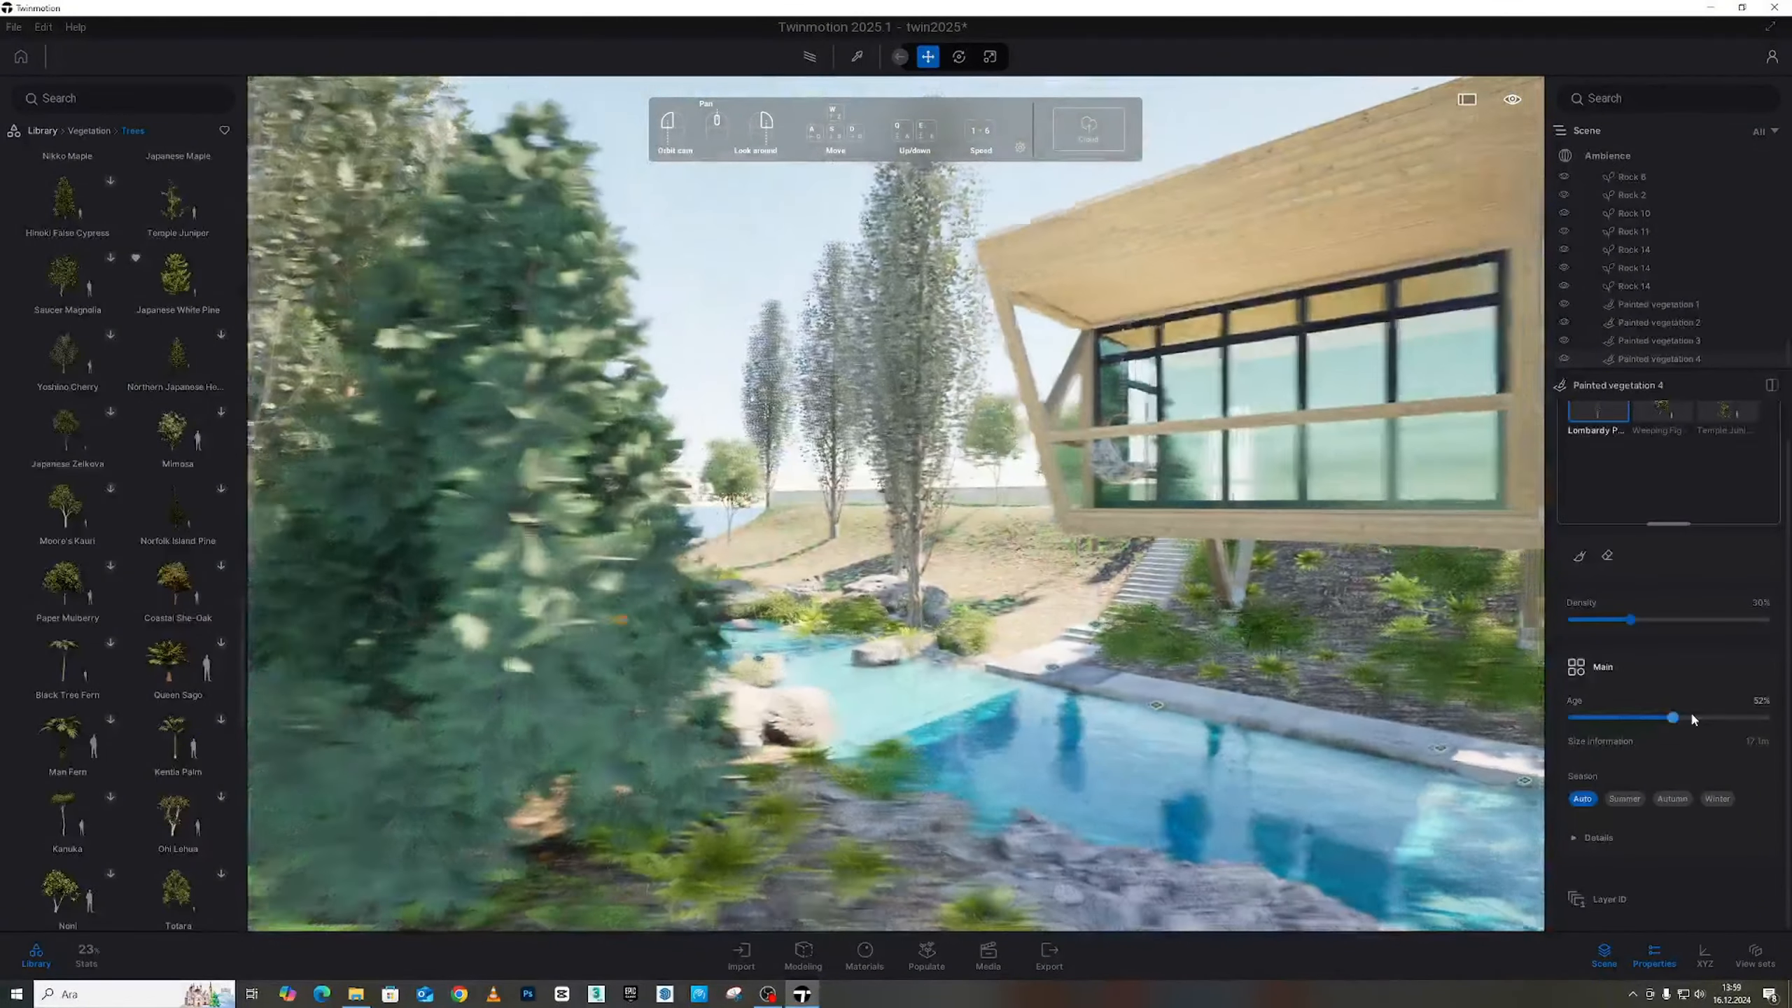
{"action": "left_click_drag", "start_coordinate": [1672, 718], "coordinate": [1658, 720]}
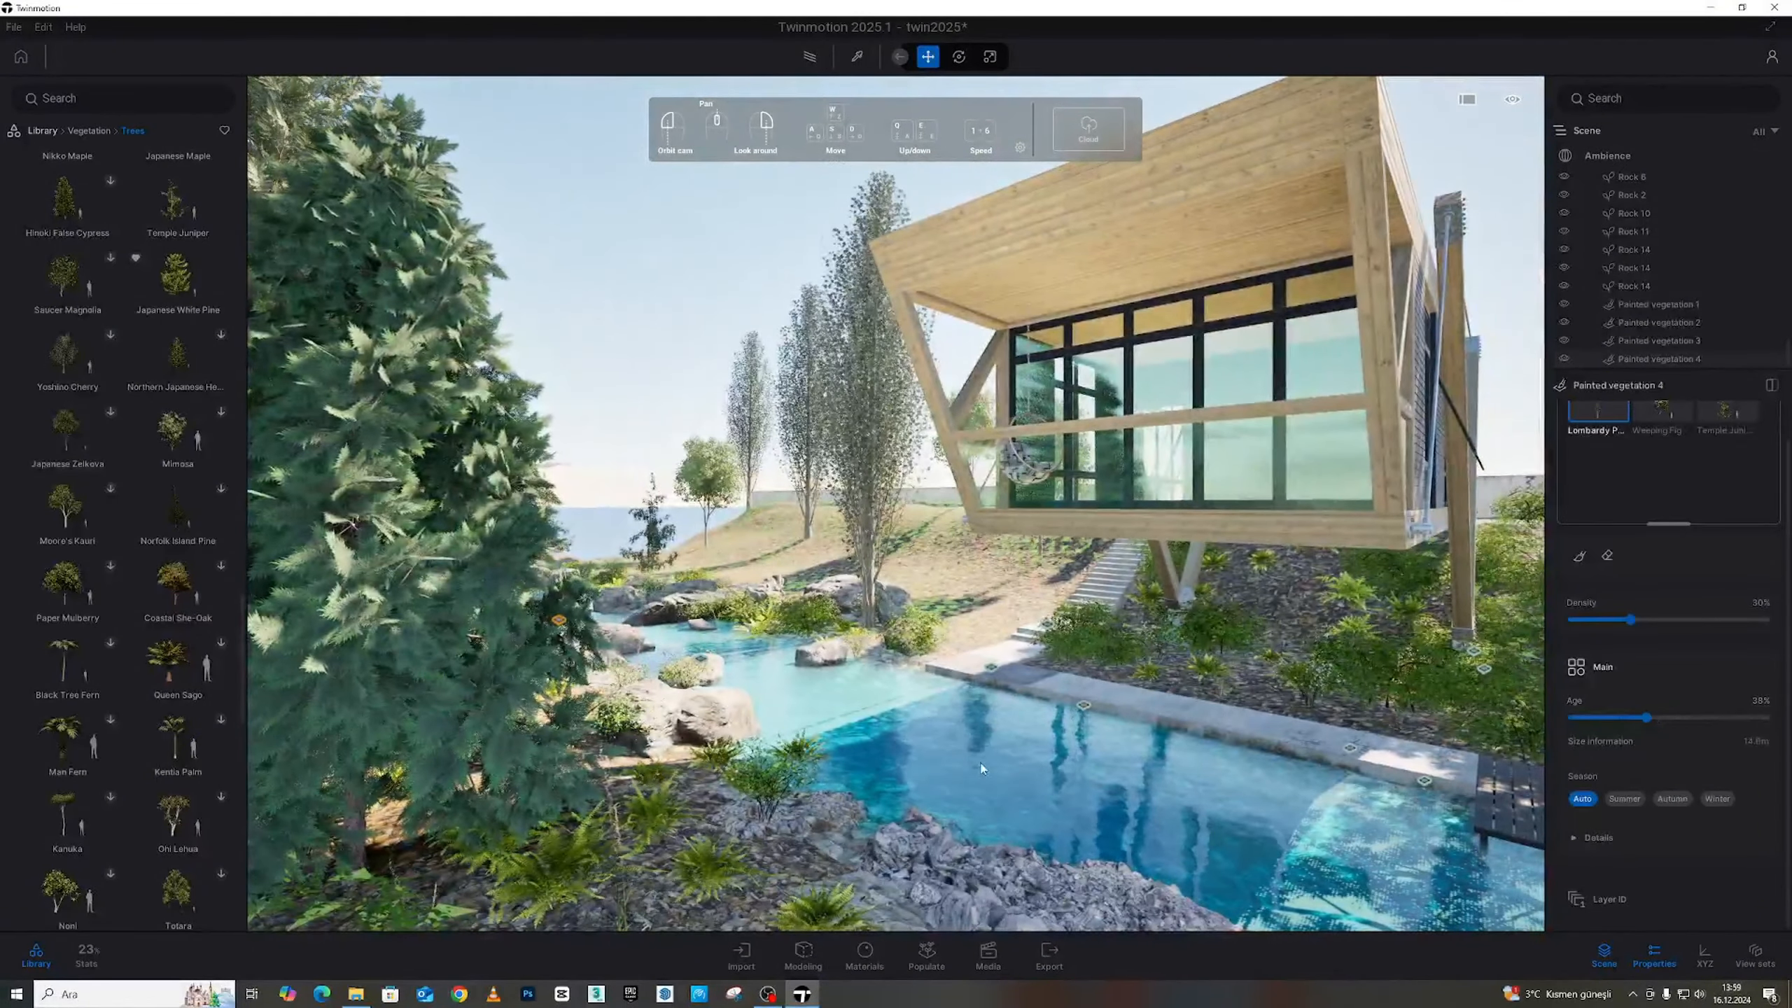
Tilt the view toward the poplars and rocks and bring up the vegetation Populate tools
{"action": "key", "text": "w"}
{"action": "right_click_drag", "start_coordinate": [983, 769], "coordinate": [970, 823]}
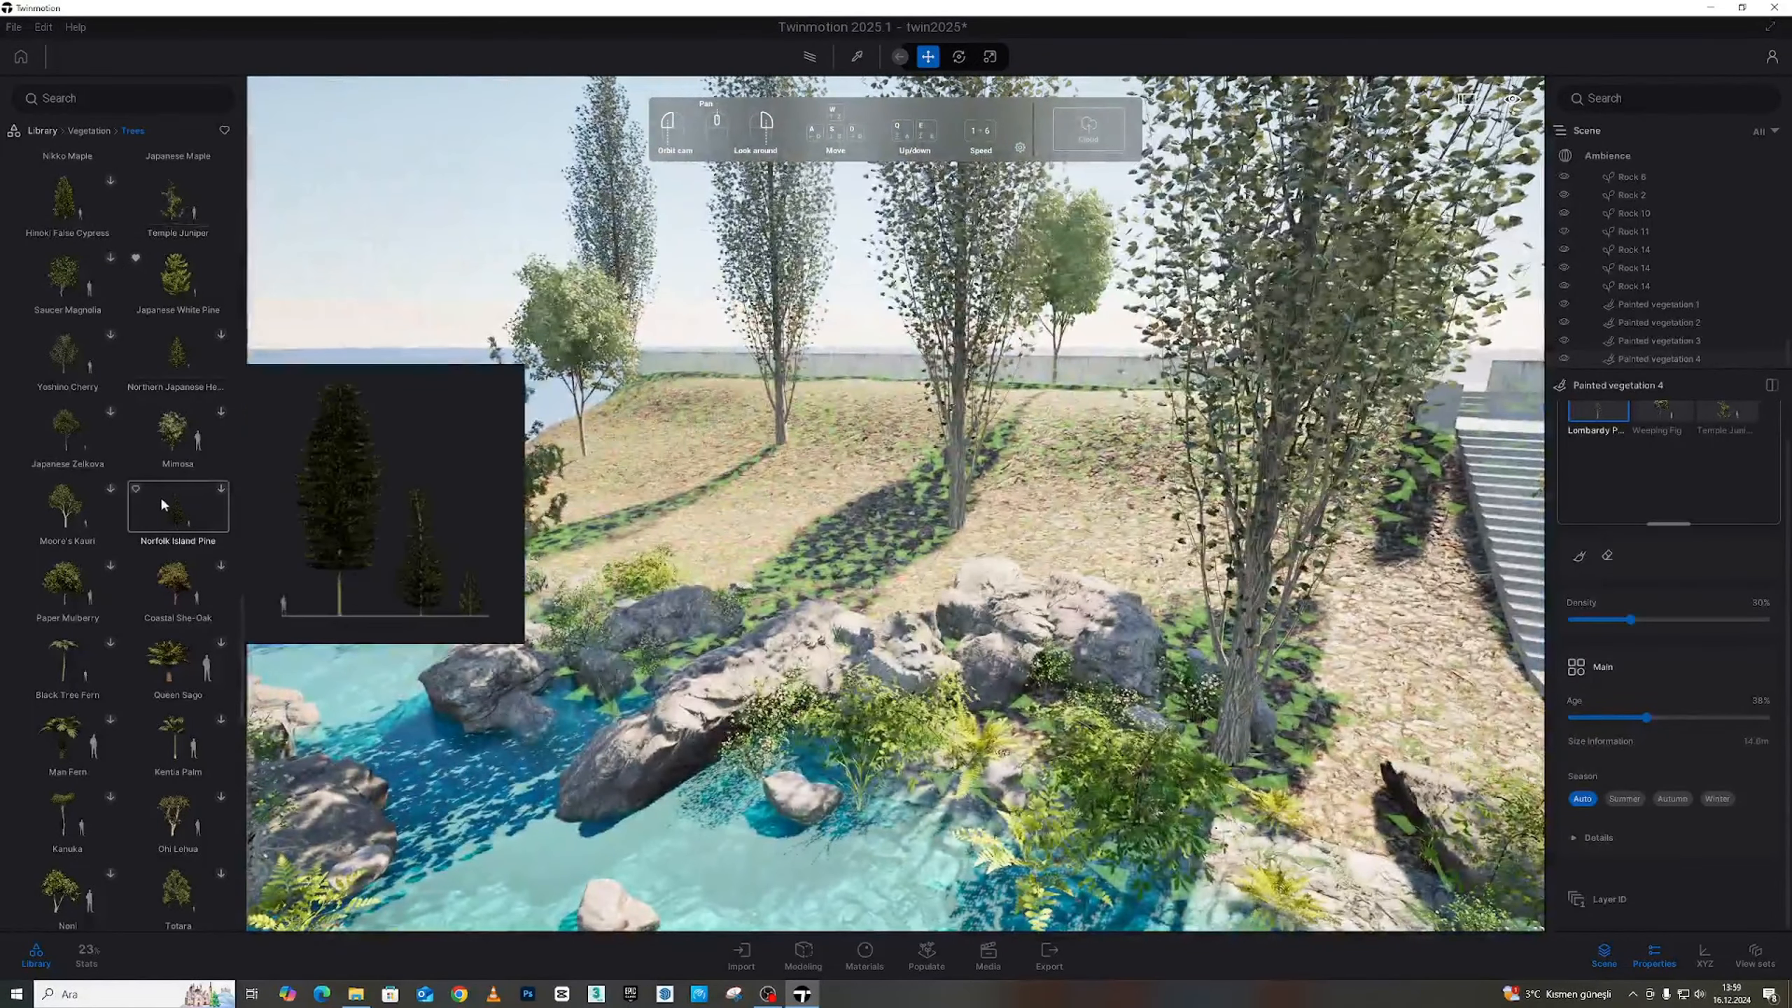
{"action": "scroll", "coordinate": [161, 503], "scroll_direction": "down", "scroll_amount": 10}
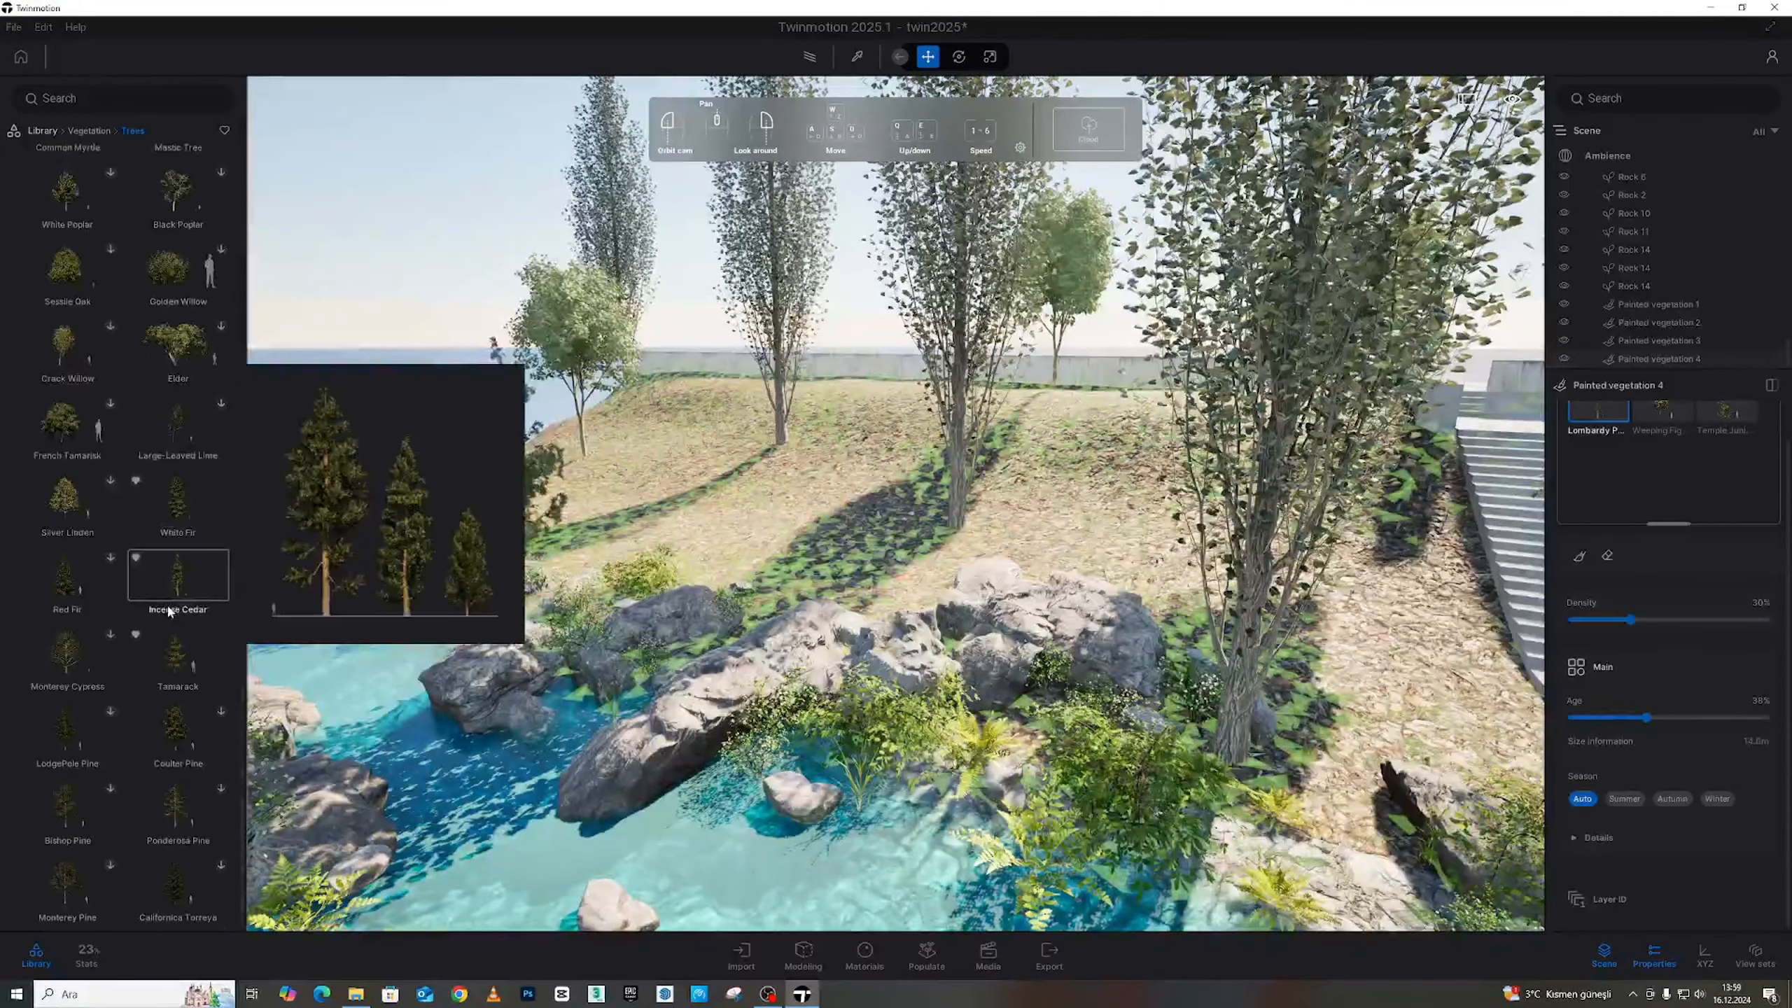
{"action": "scroll", "coordinate": [132, 239], "scroll_direction": "up", "scroll_amount": 2}
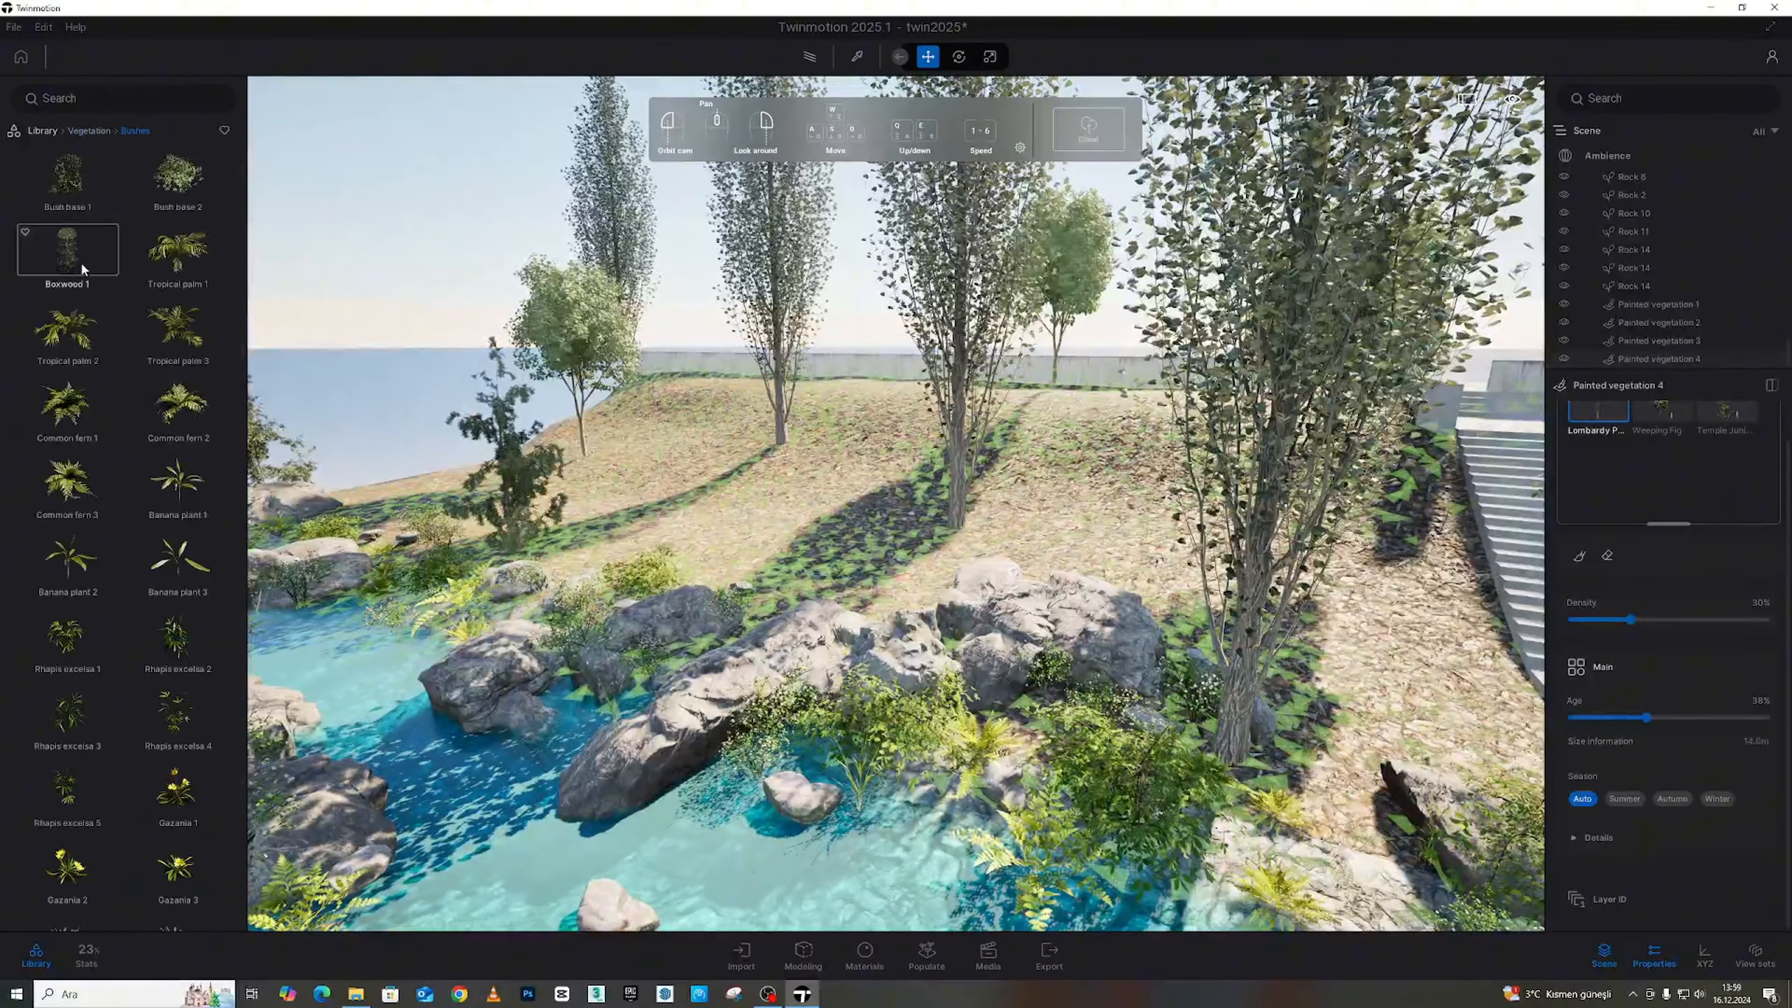
{"action": "scroll", "coordinate": [135, 466], "scroll_direction": "down", "scroll_amount": 6}
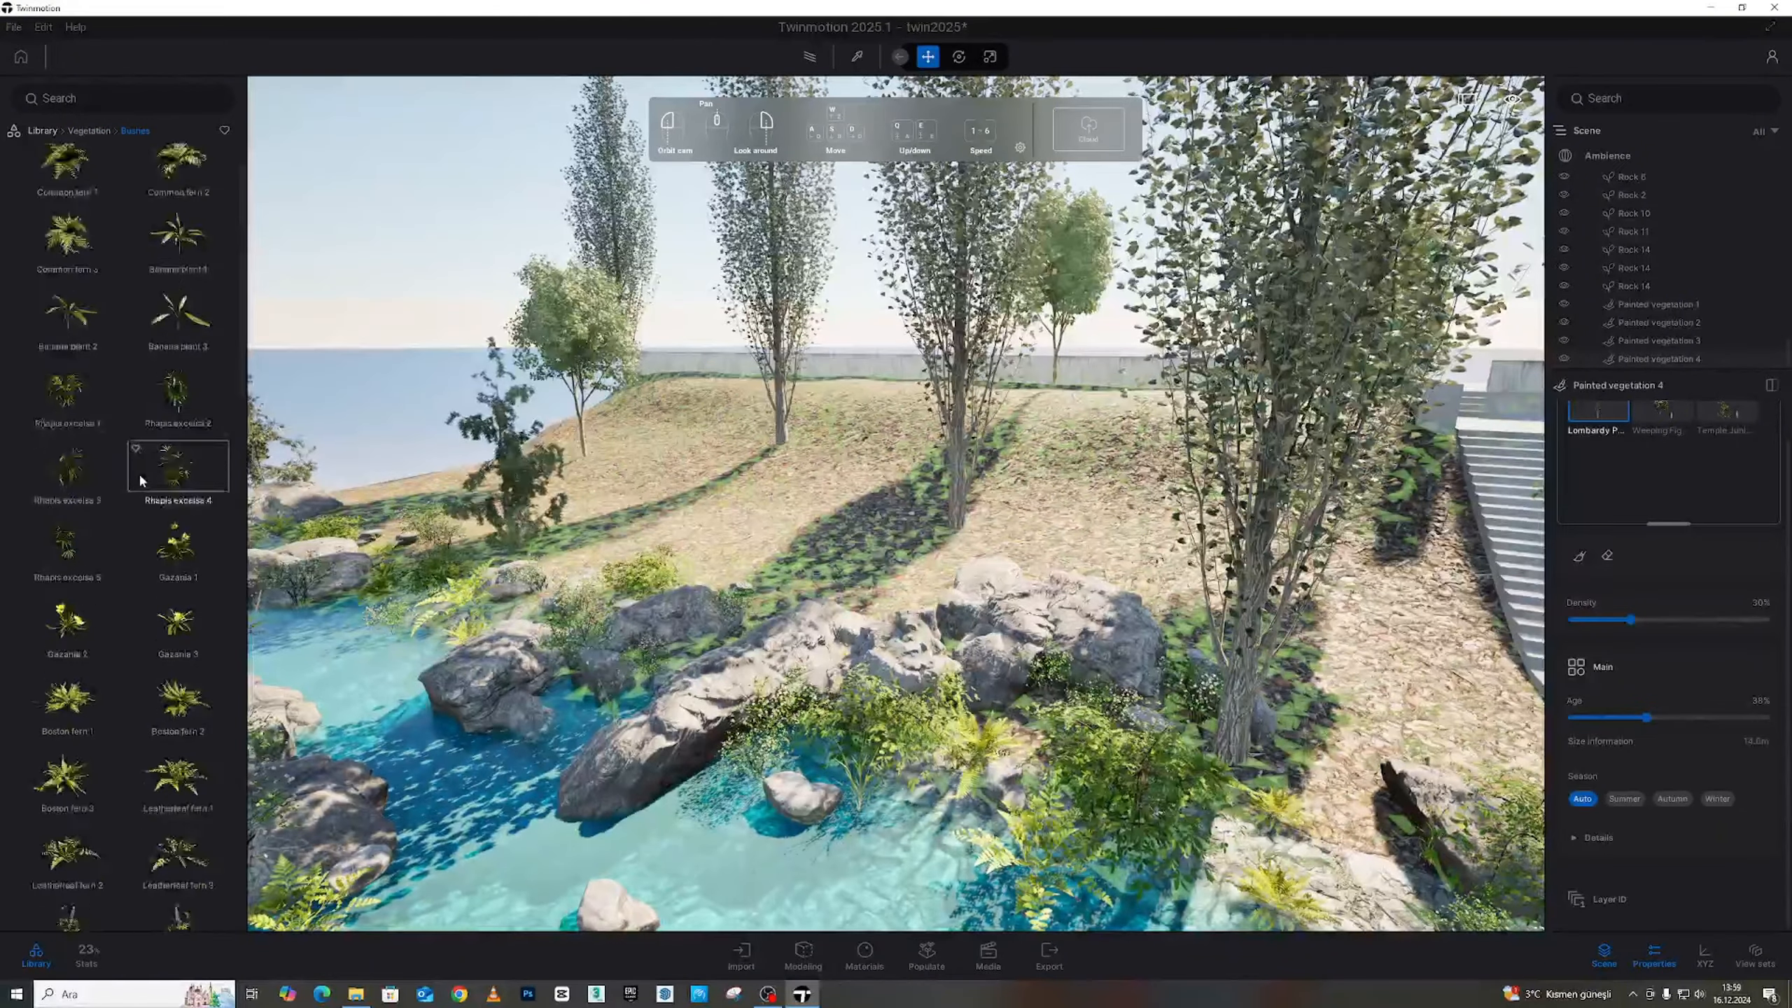
{"action": "left_click", "coordinate": [927, 956]}
{"action": "scroll", "coordinate": [173, 551], "scroll_direction": "down", "scroll_amount": 3}
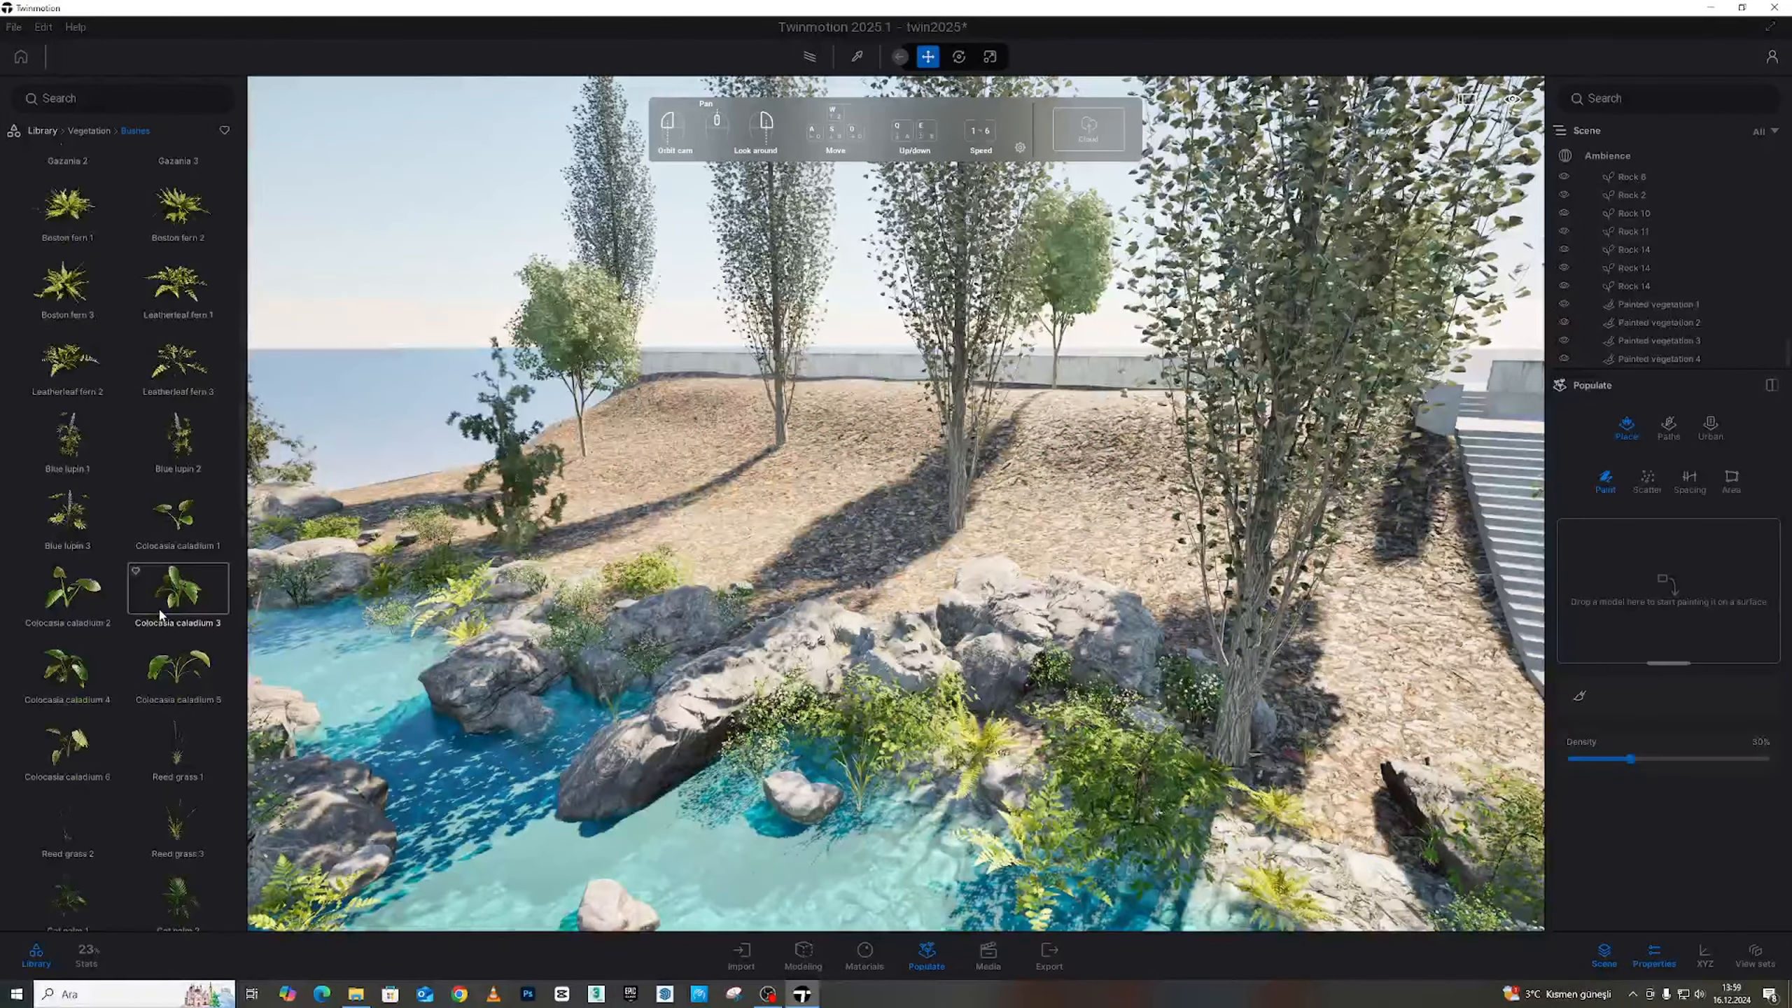
{"action": "scroll", "coordinate": [159, 614], "scroll_direction": "down", "scroll_amount": 3}
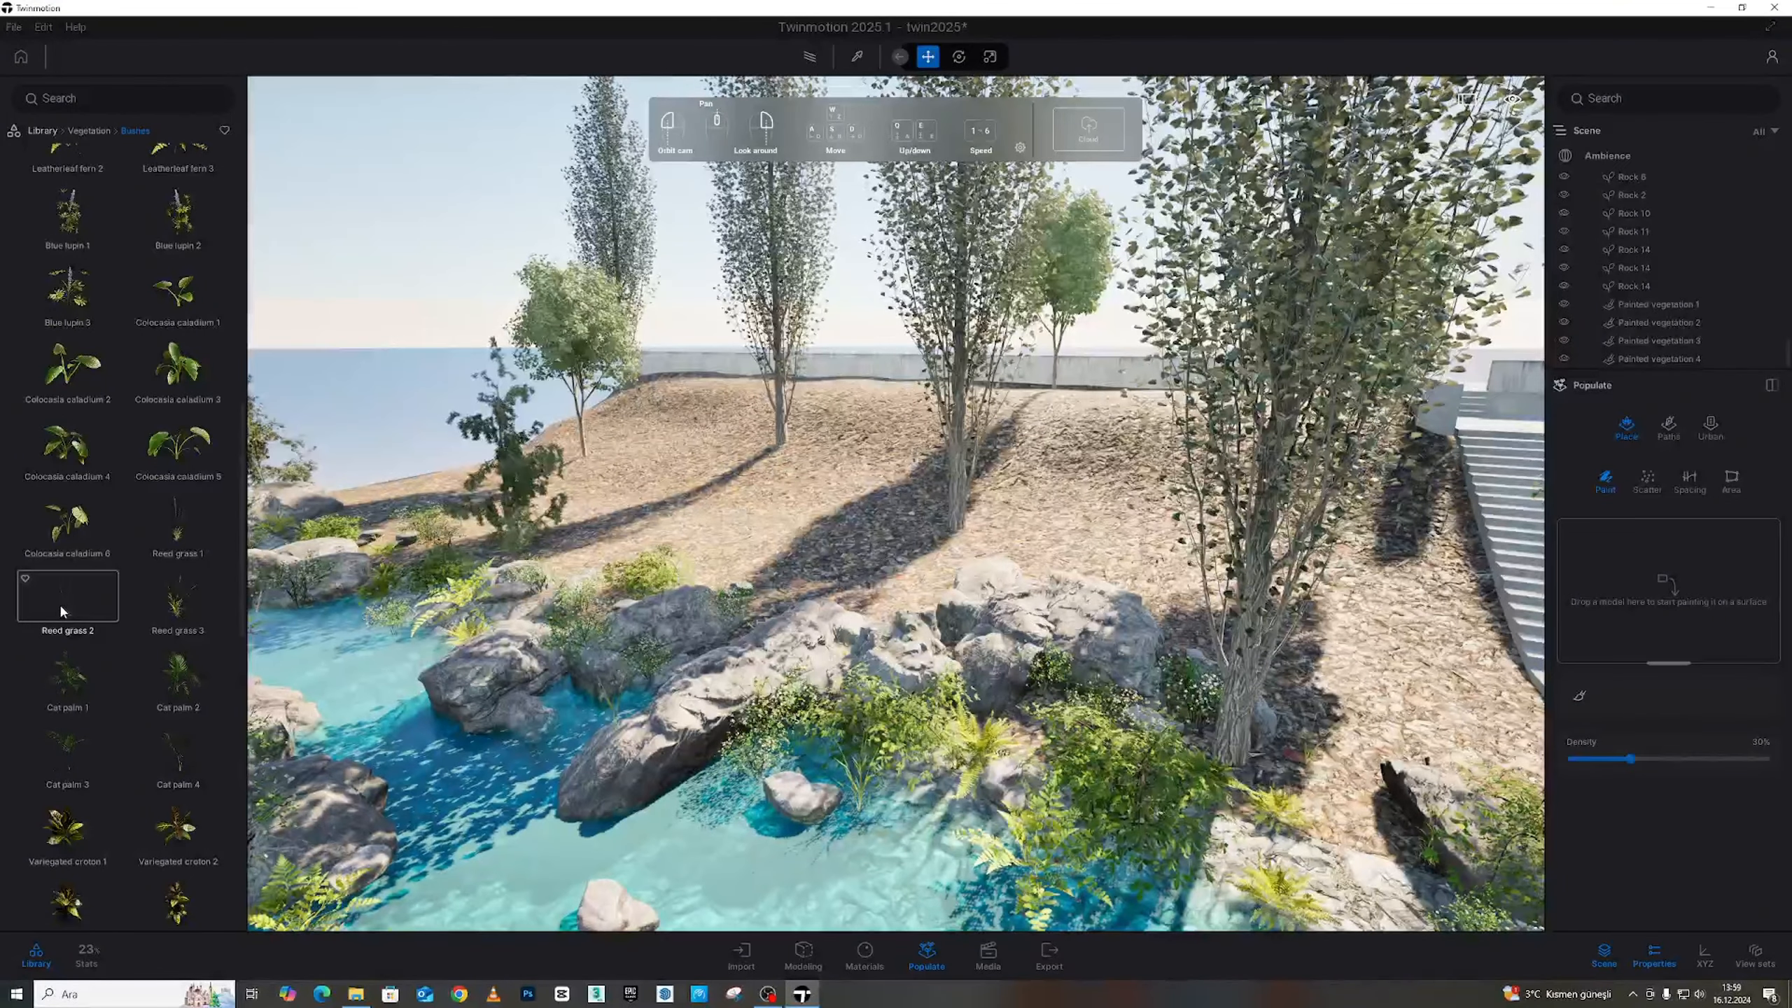
Load Reed grass 1, Reed grass 3, Reed grass 2 and RosaCanina 3 into the paint brush
{"action": "left_click_drag", "start_coordinate": [156, 536], "coordinate": [1624, 659]}
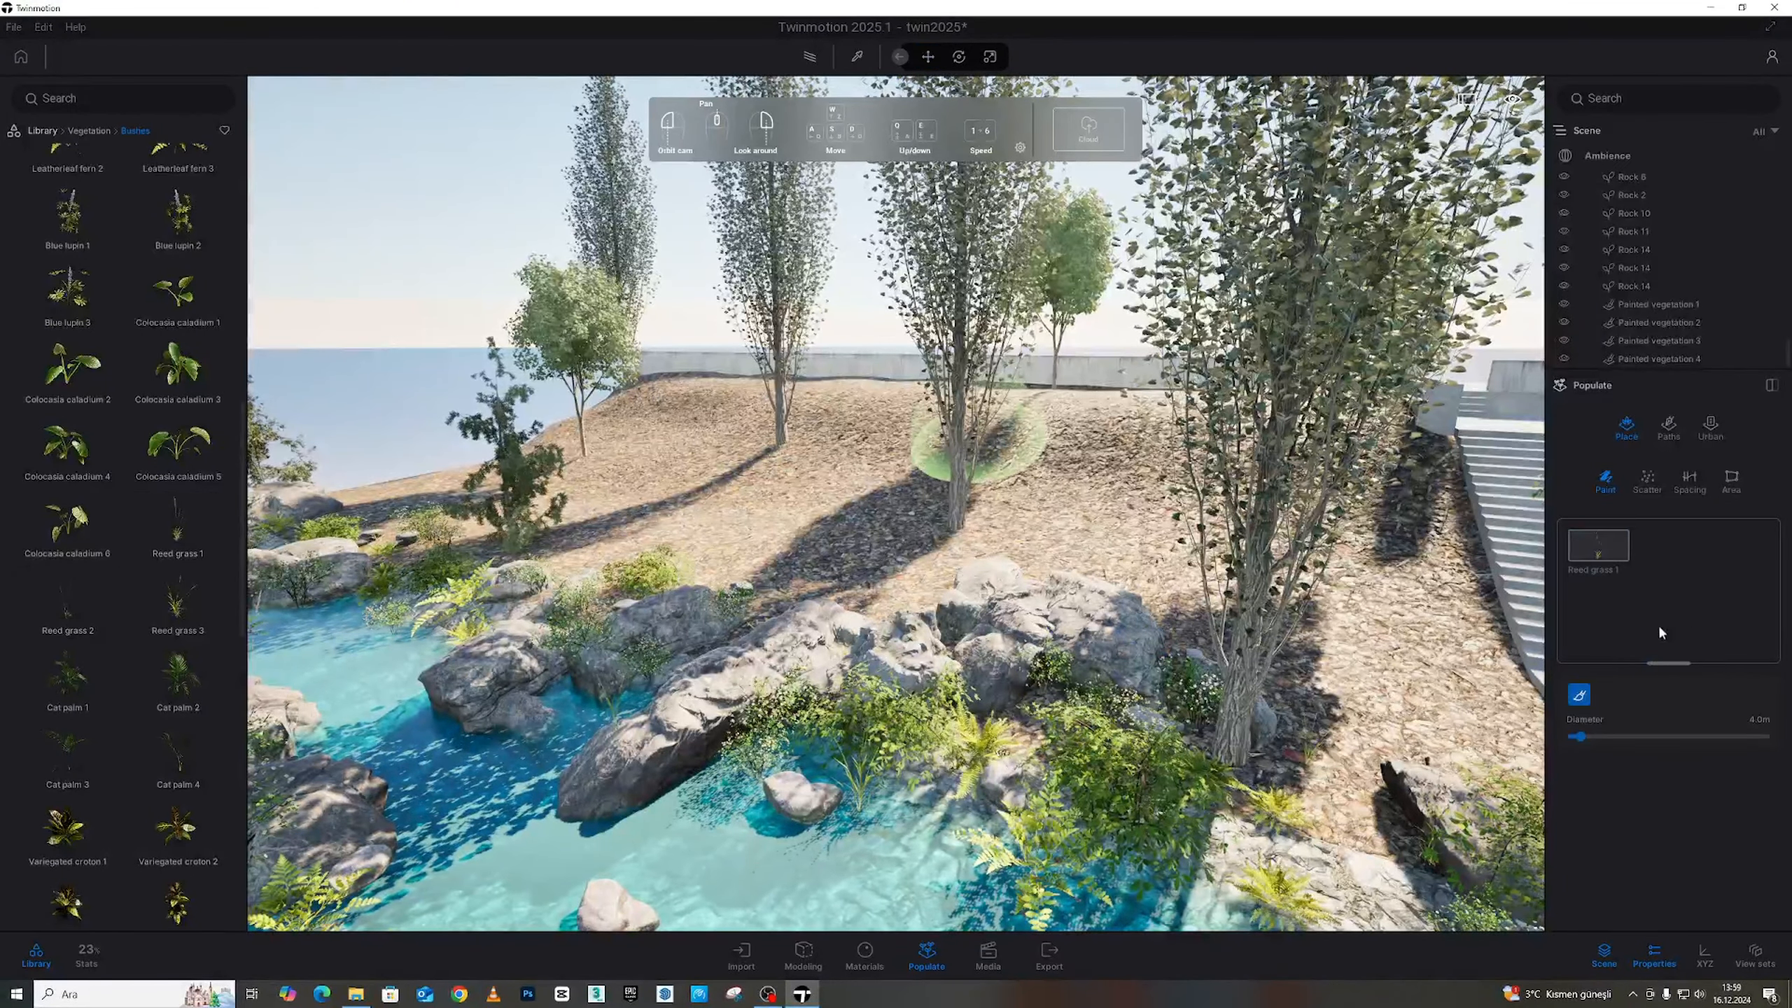
{"action": "left_click_drag", "start_coordinate": [175, 608], "coordinate": [1625, 622]}
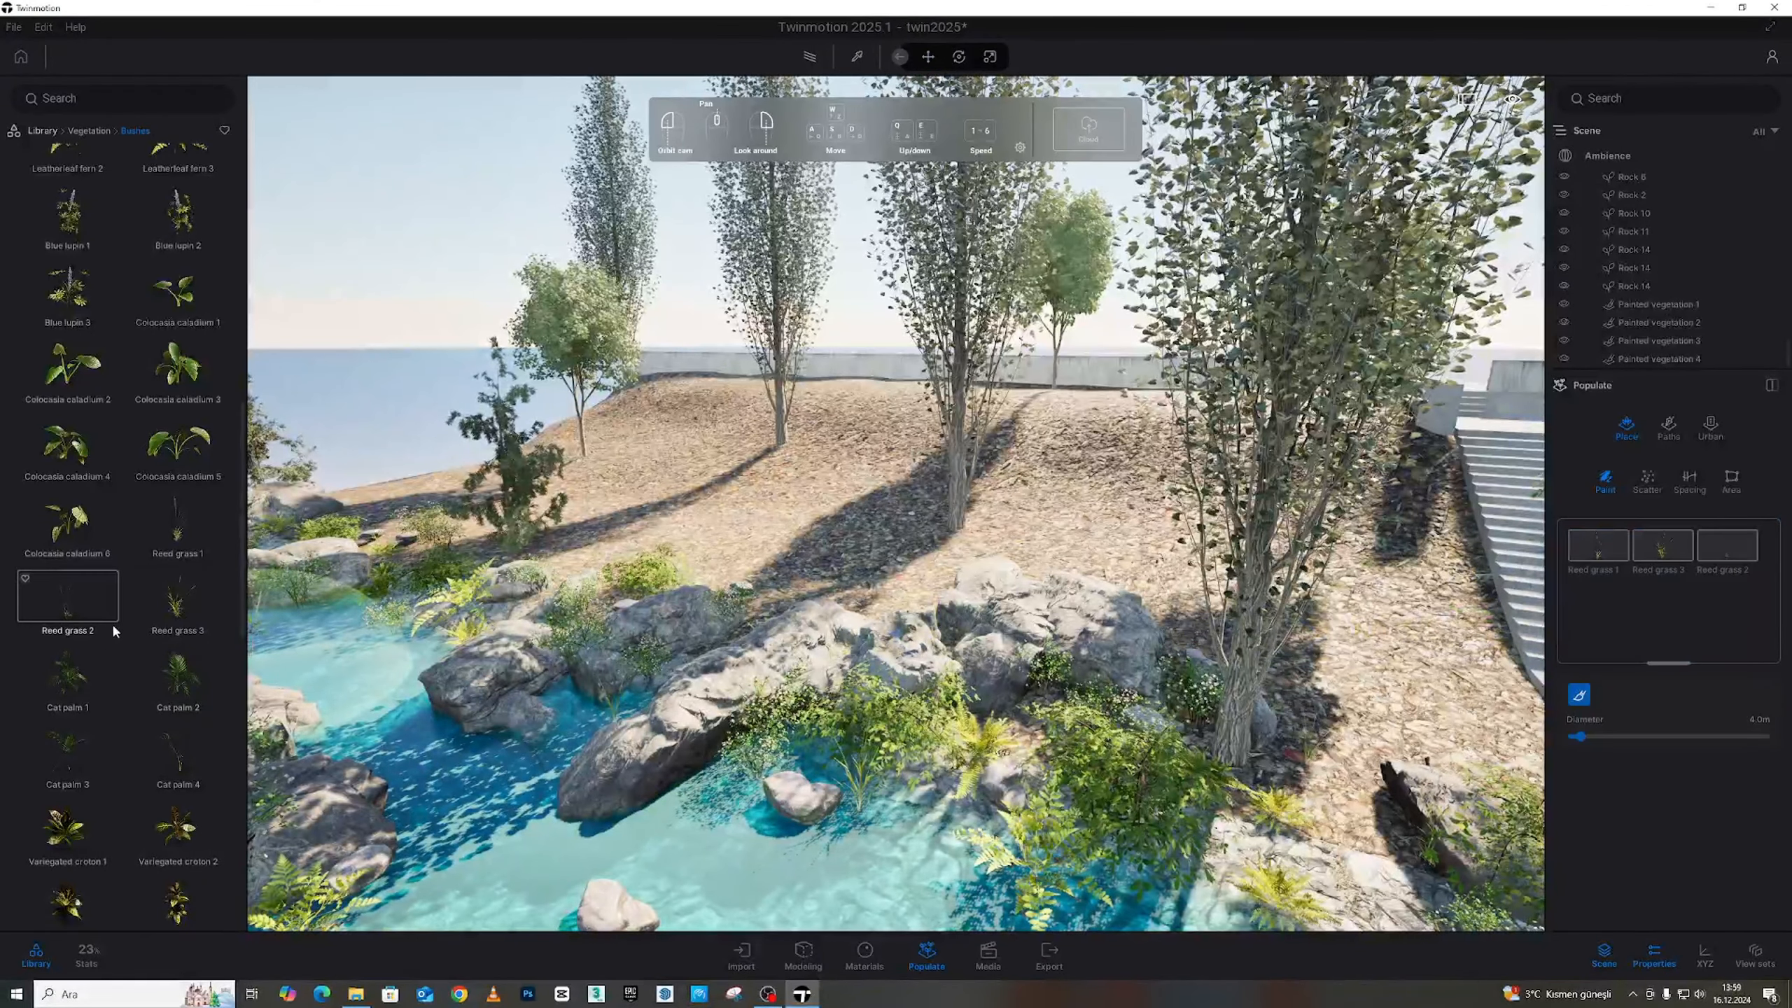
{"action": "scroll", "coordinate": [114, 631], "scroll_direction": "down", "scroll_amount": 7}
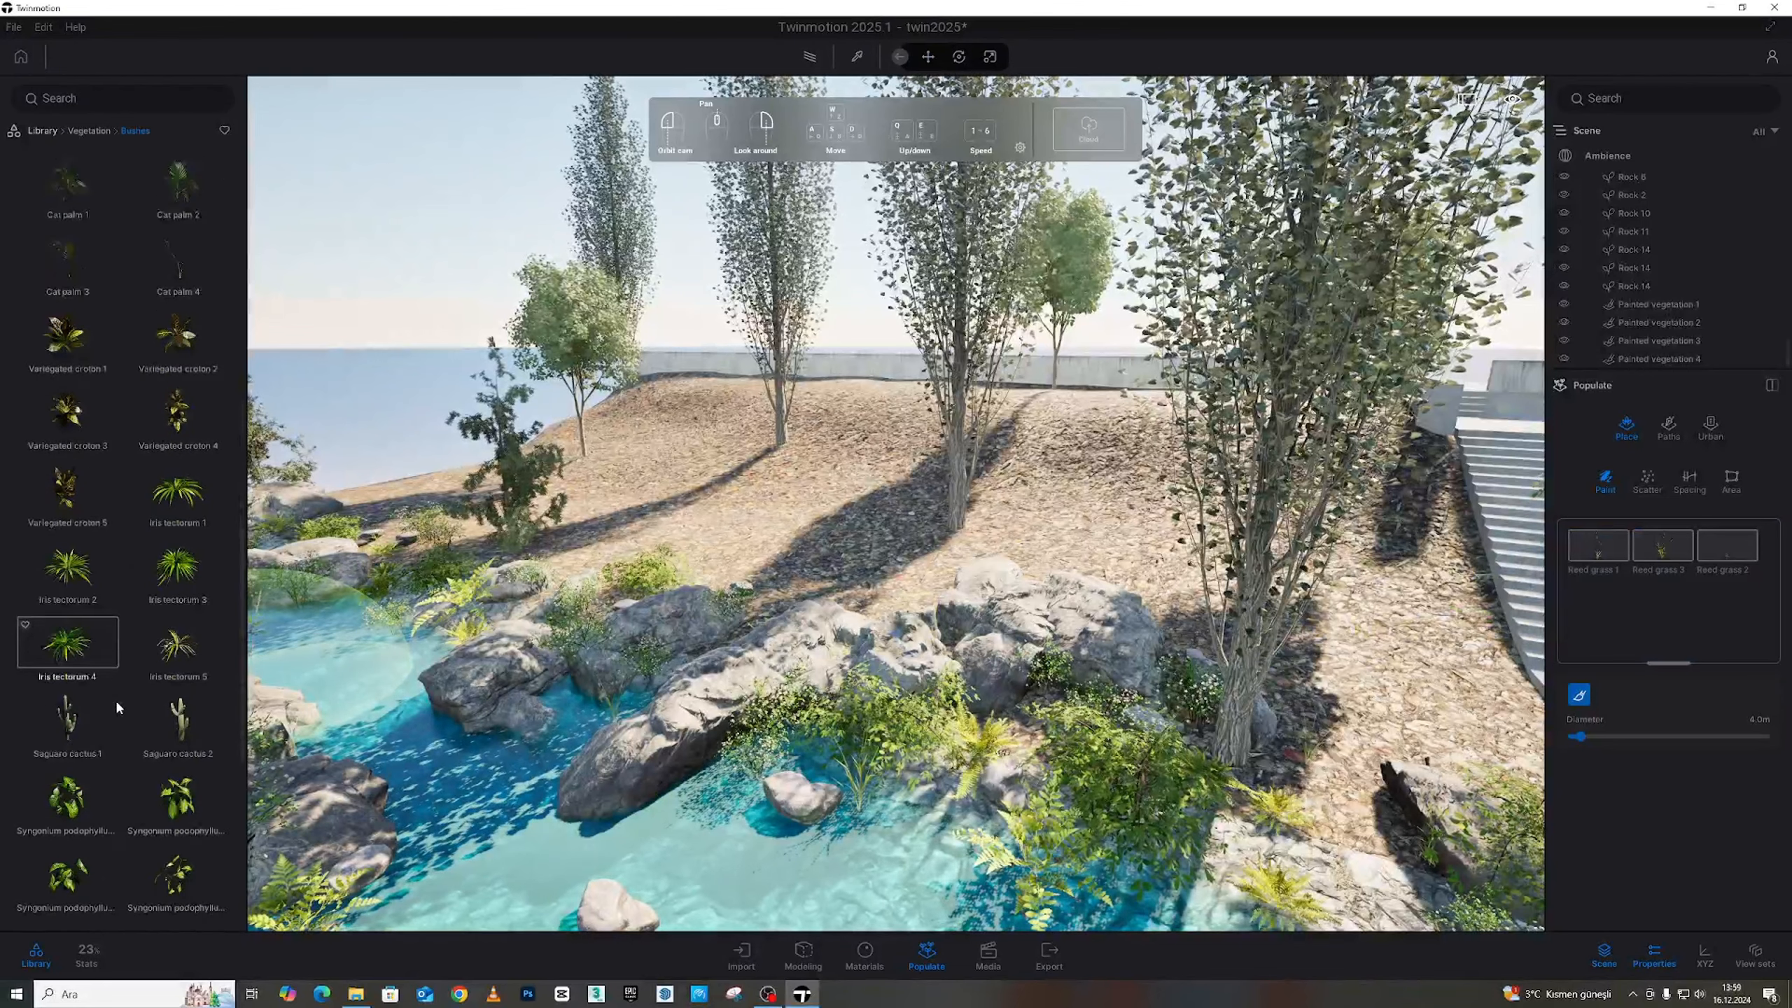
{"action": "scroll", "coordinate": [116, 705], "scroll_direction": "down", "scroll_amount": 8}
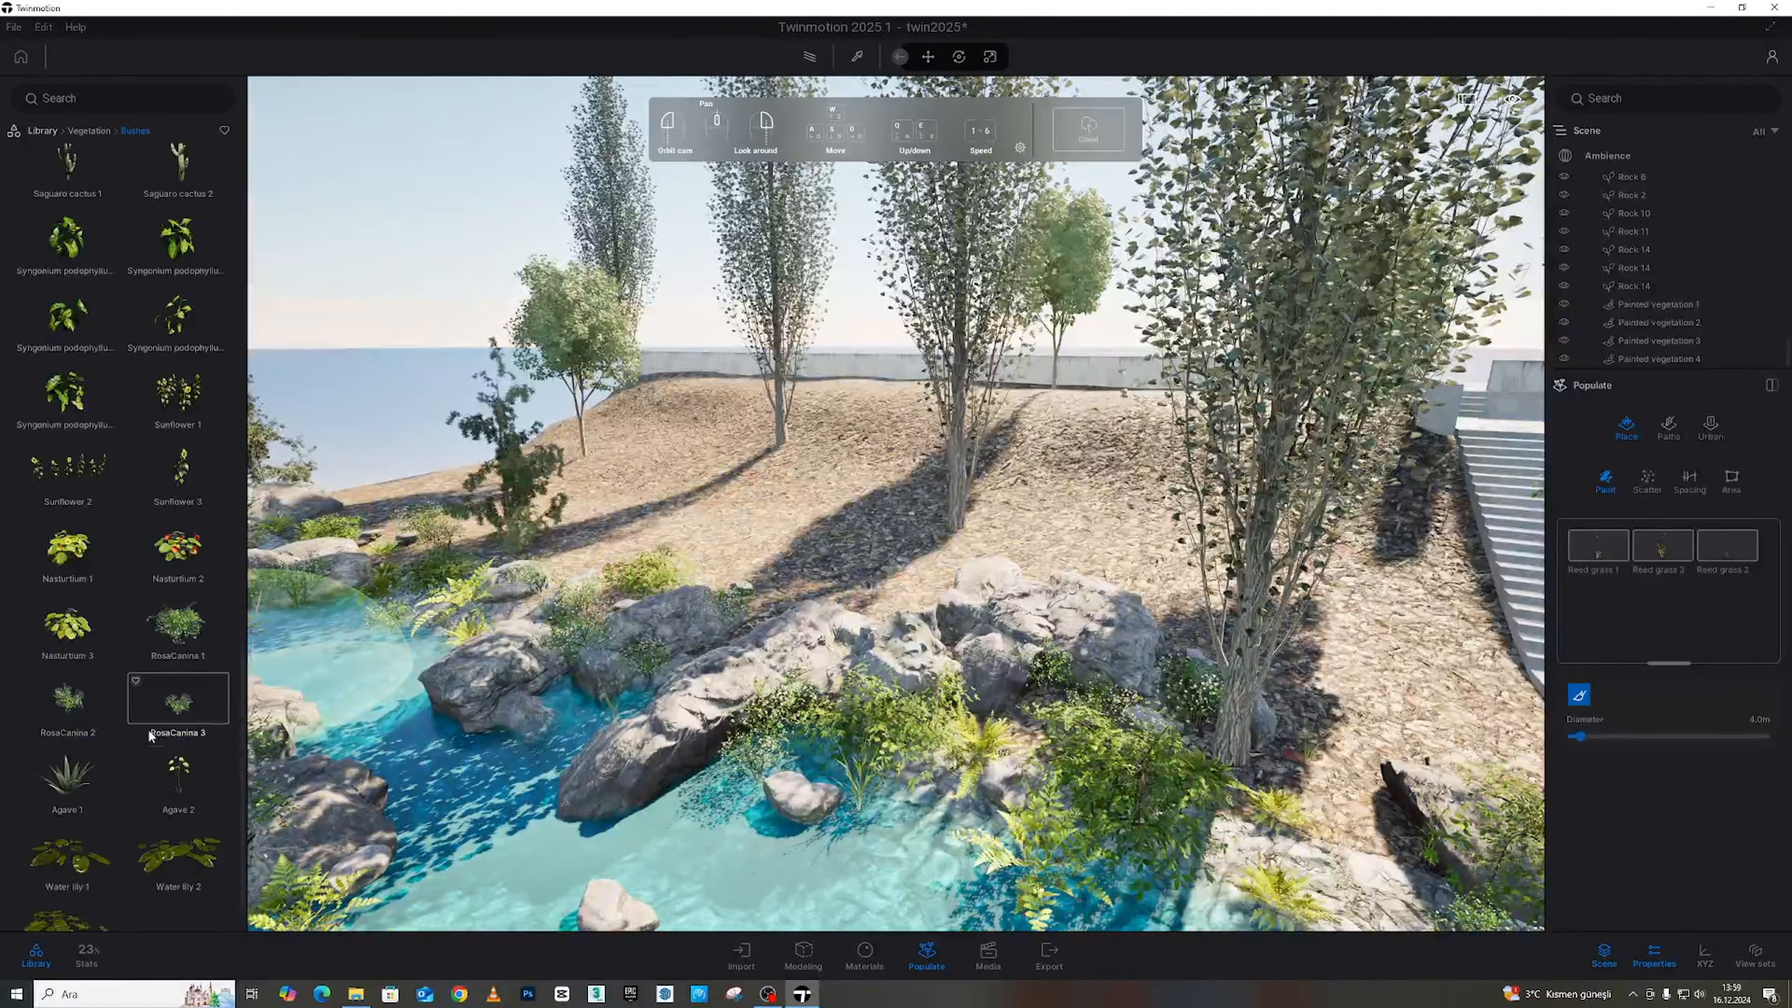
{"action": "scroll", "coordinate": [150, 734], "scroll_direction": "down", "scroll_amount": 1}
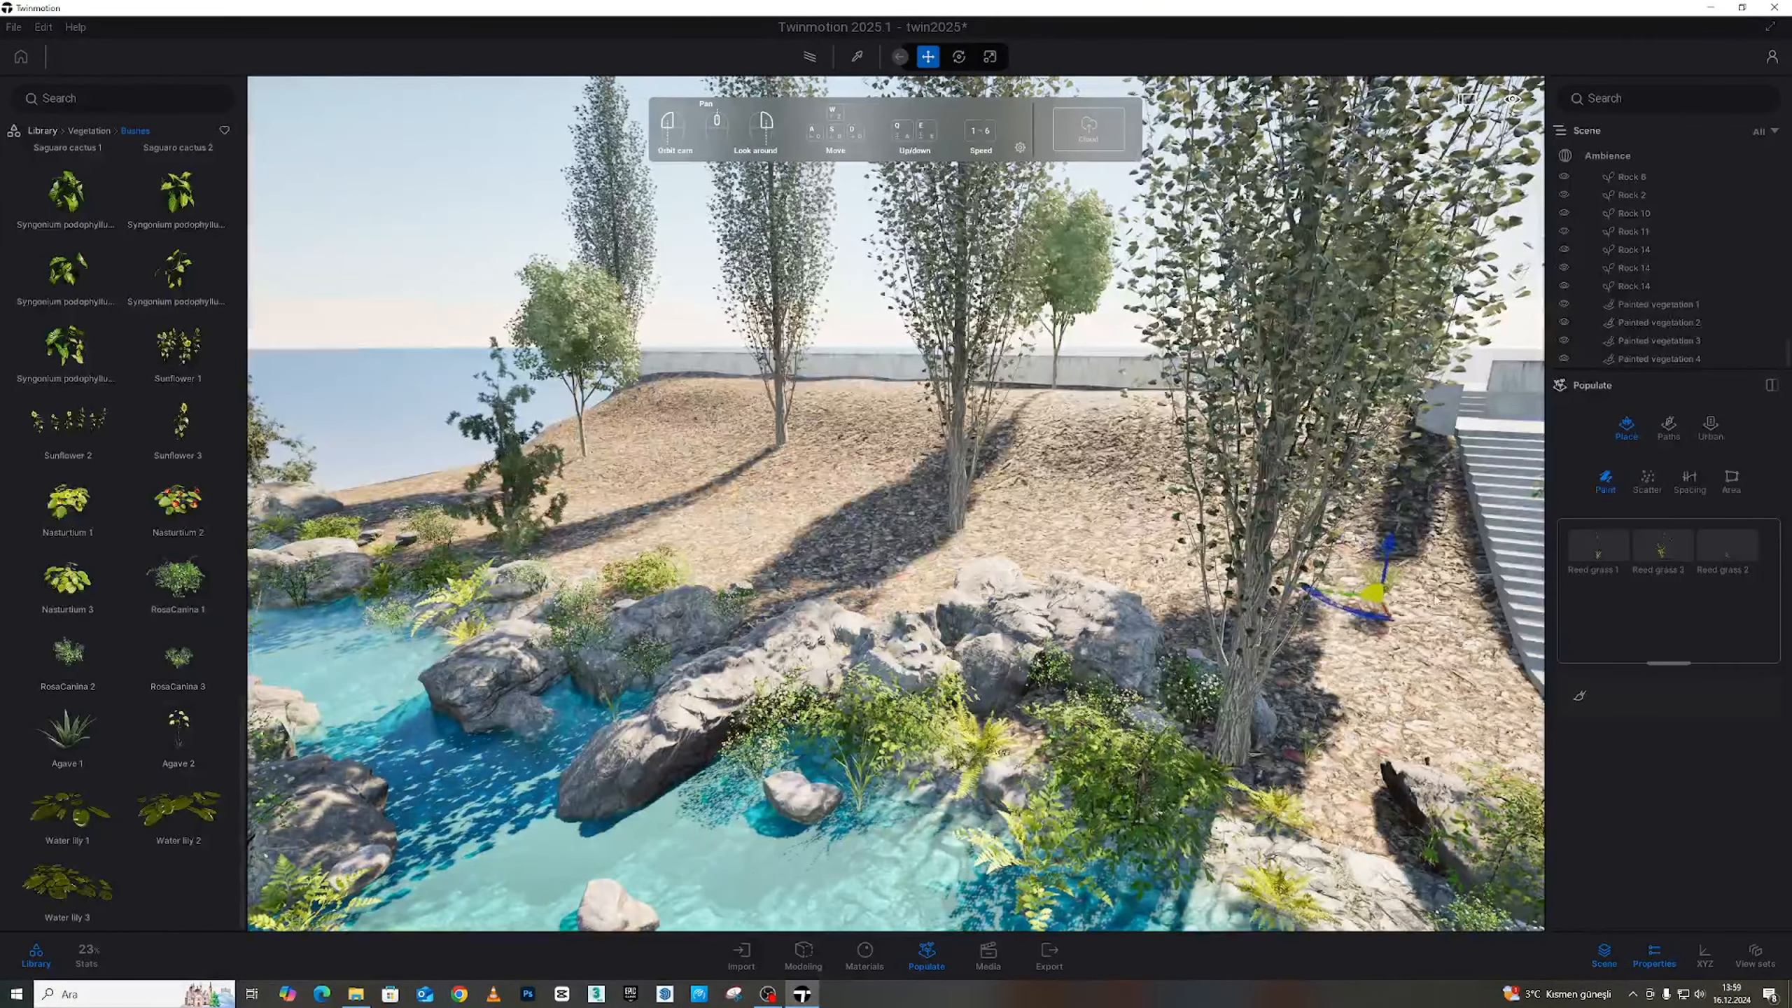
{"action": "left_click_drag", "start_coordinate": [1434, 598], "coordinate": [1635, 607]}
Paint reed grass and RosaCanina bushes on the ground around the tree
{"action": "left_click", "coordinate": [988, 488]}
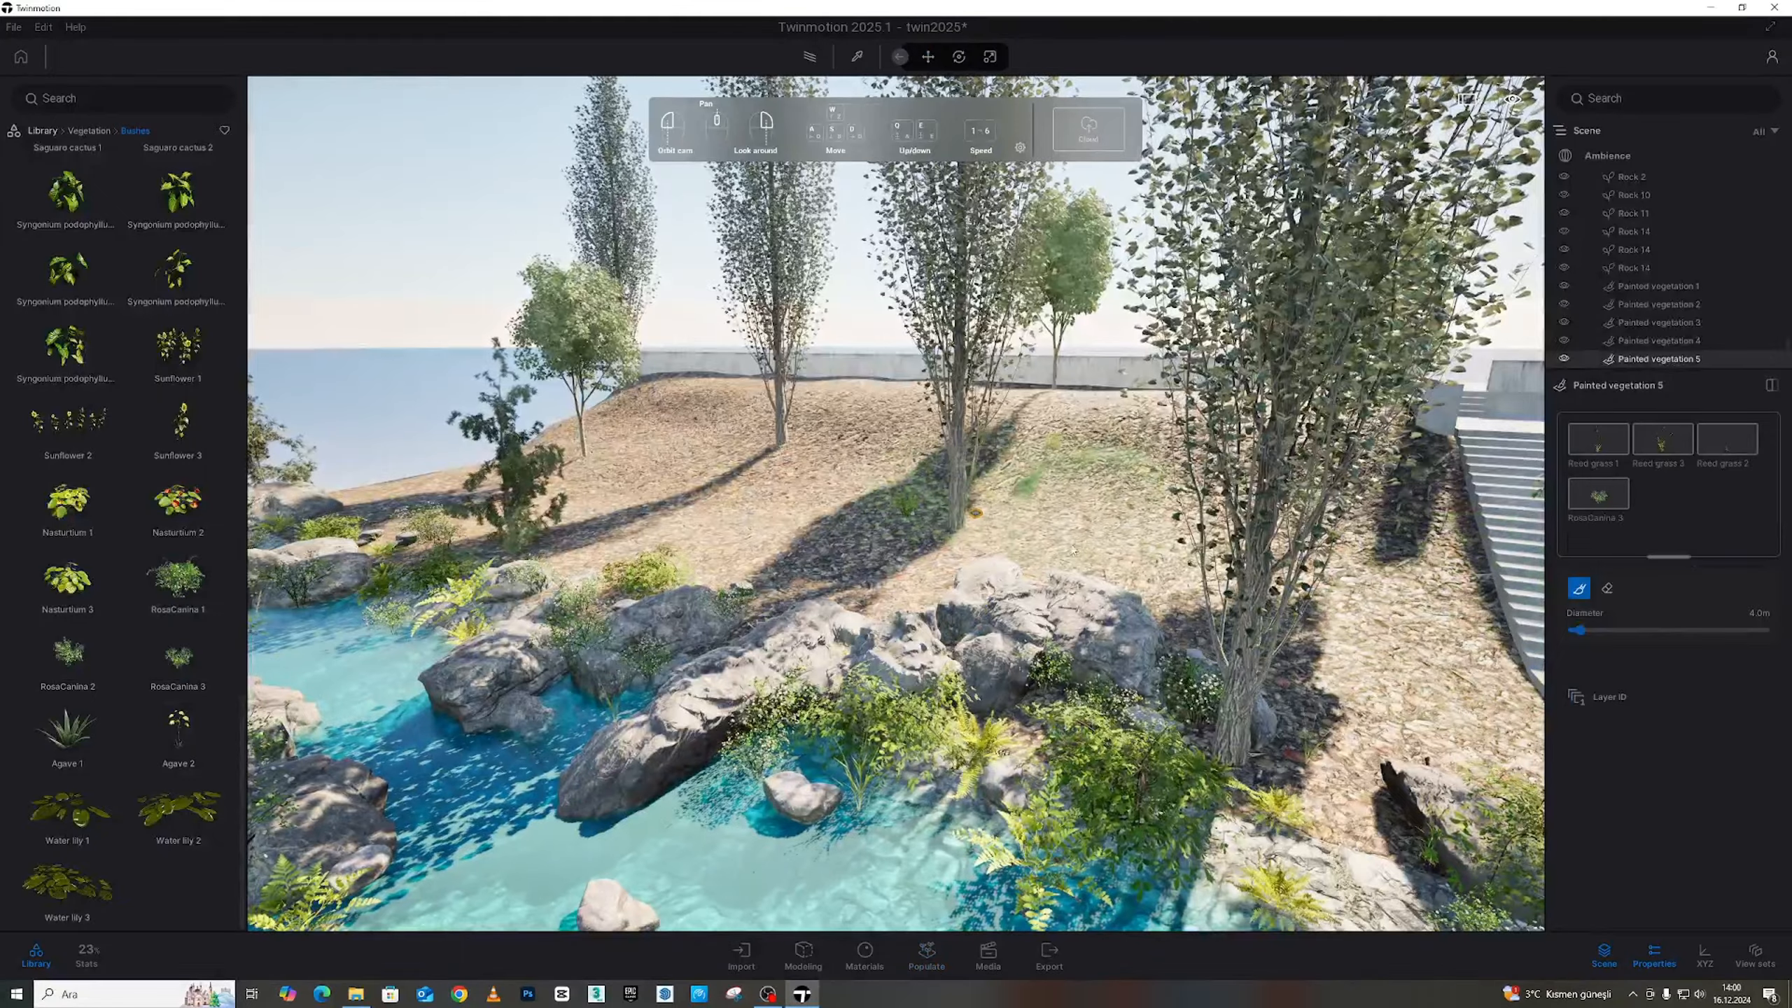
{"action": "key", "text": "w"}
{"action": "right_click_drag", "start_coordinate": [1093, 487], "coordinate": [1140, 494]}
{"action": "key", "text": "a"}
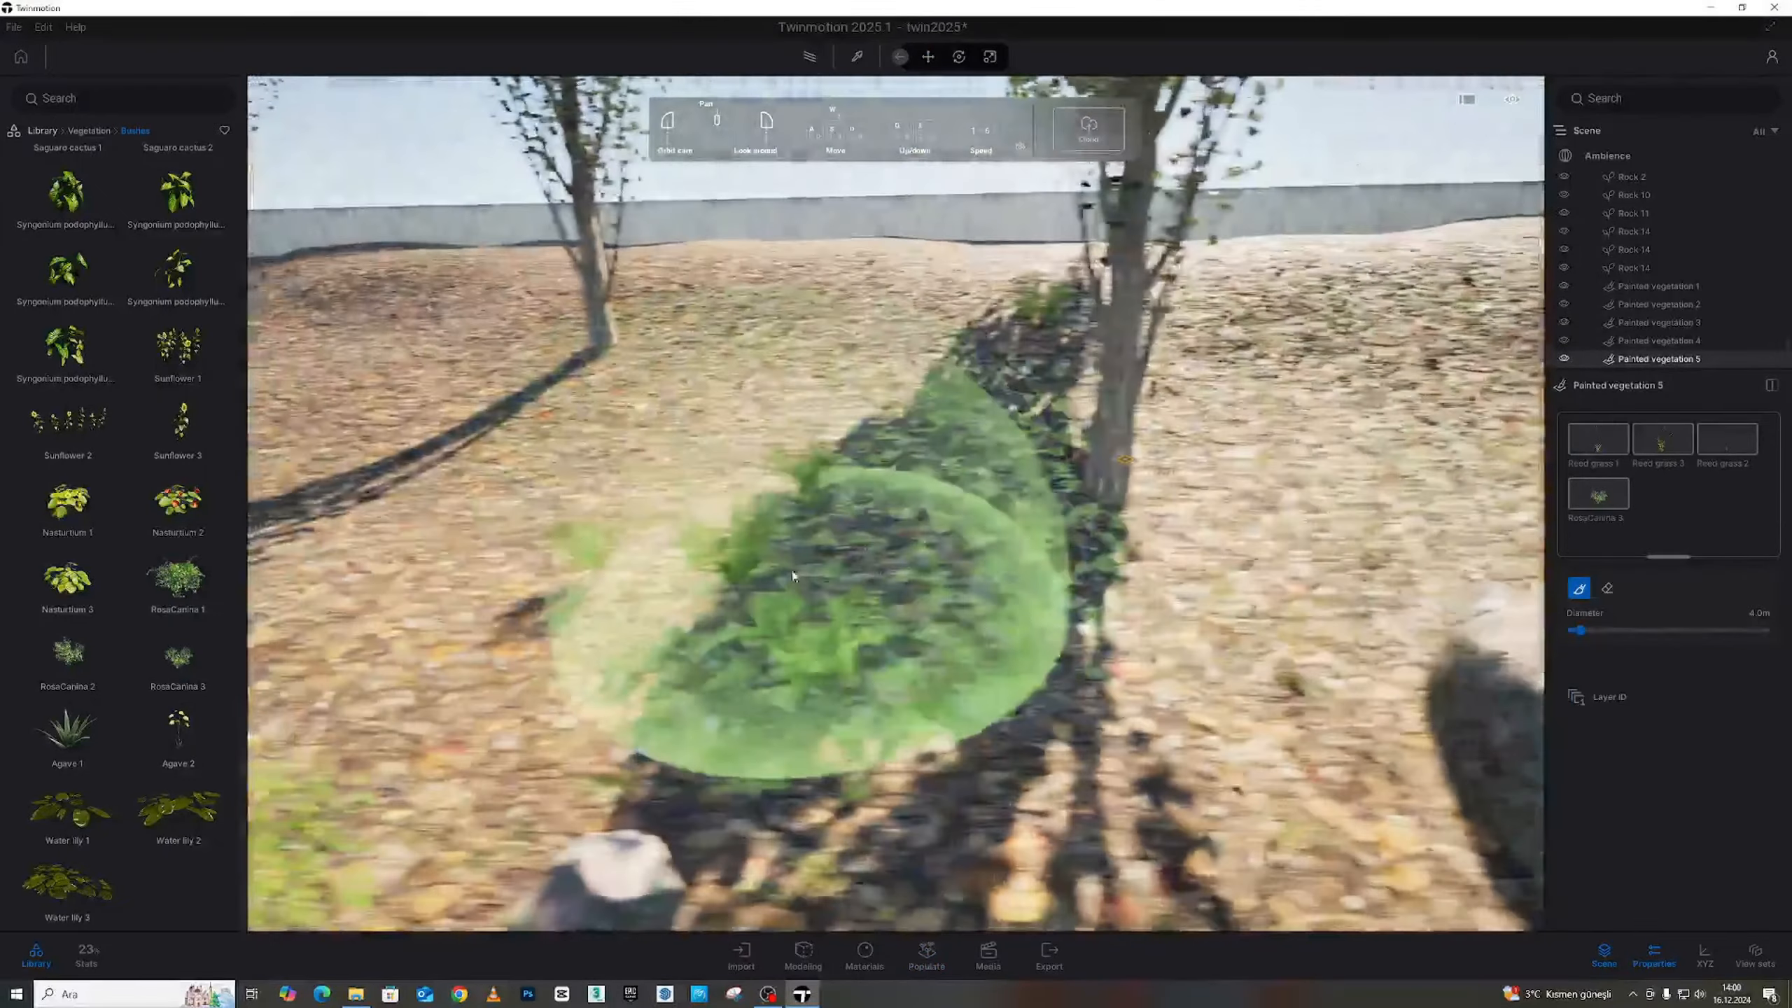
{"action": "mouse_move", "coordinate": [839, 607]}
{"action": "left_mouse_down"}
{"action": "mouse_move", "coordinate": [788, 324]}
{"action": "mouse_move", "coordinate": [832, 671]}
{"action": "mouse_move", "coordinate": [1081, 525]}
{"action": "left_mouse_up"}
{"action": "key", "text": "s"}
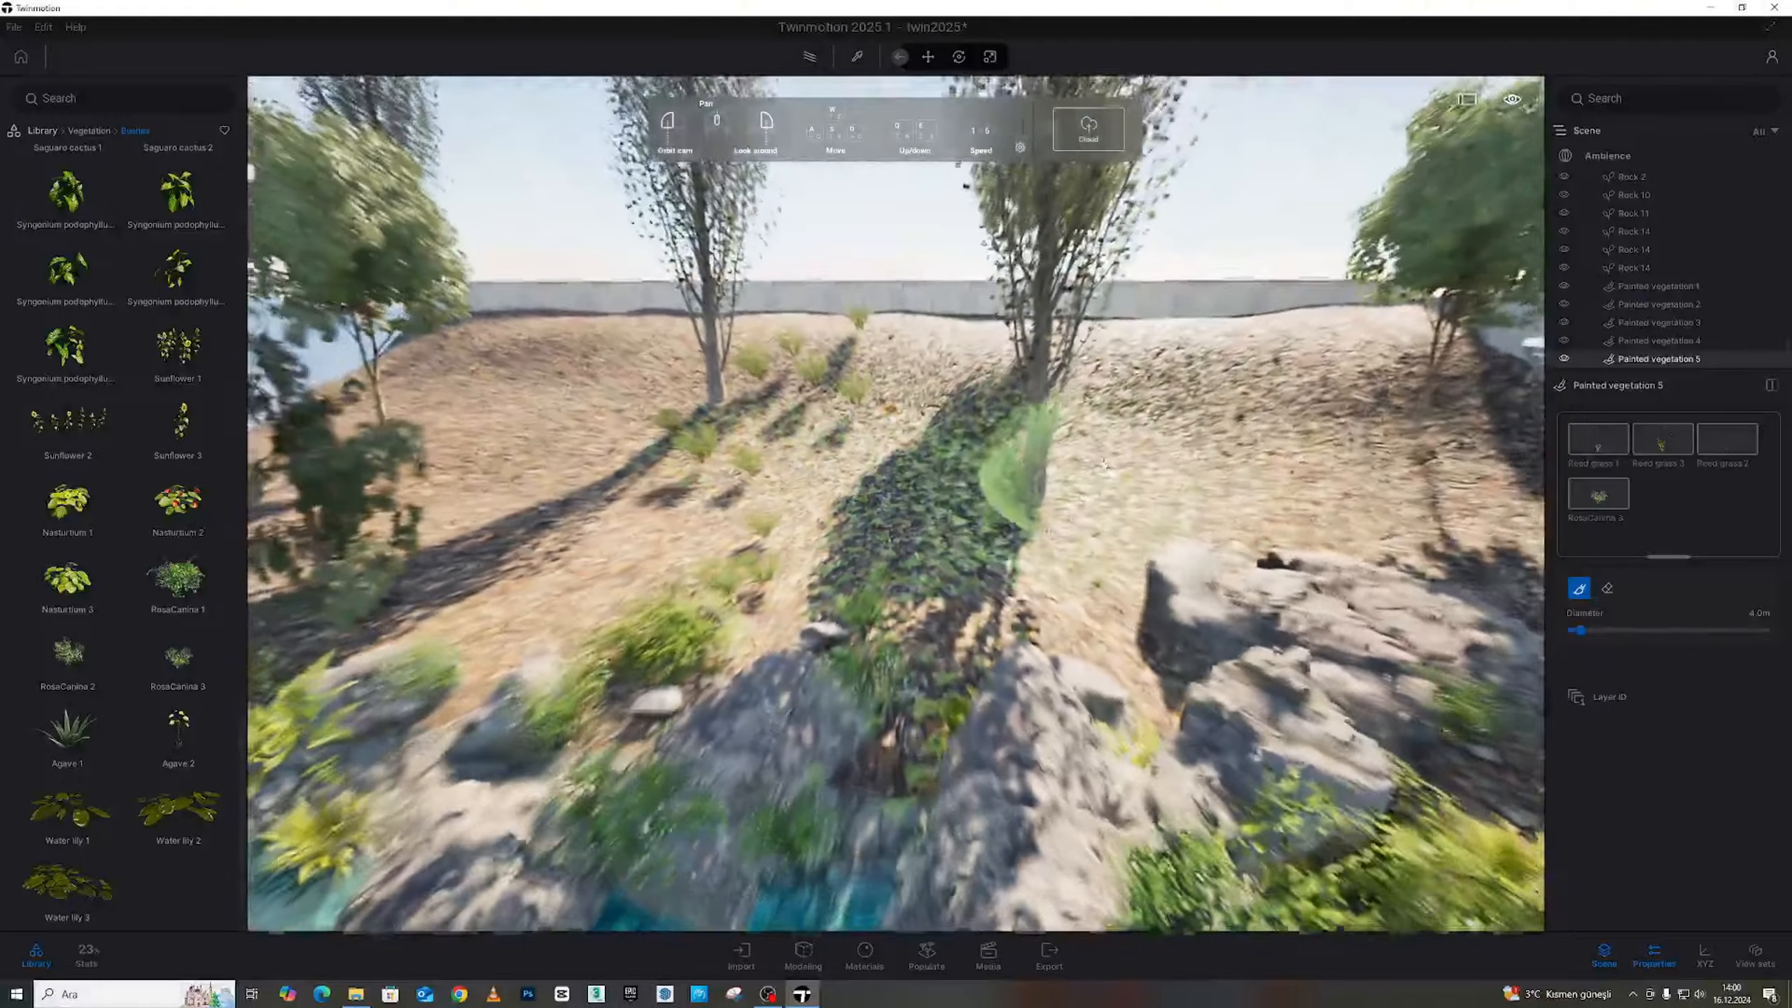
{"action": "left_click", "coordinate": [1221, 420]}
Set density to 100% for Reed grass 1, 3 and 2, and 92% for RosaCanina 3
{"action": "left_click", "coordinate": [1609, 449]}
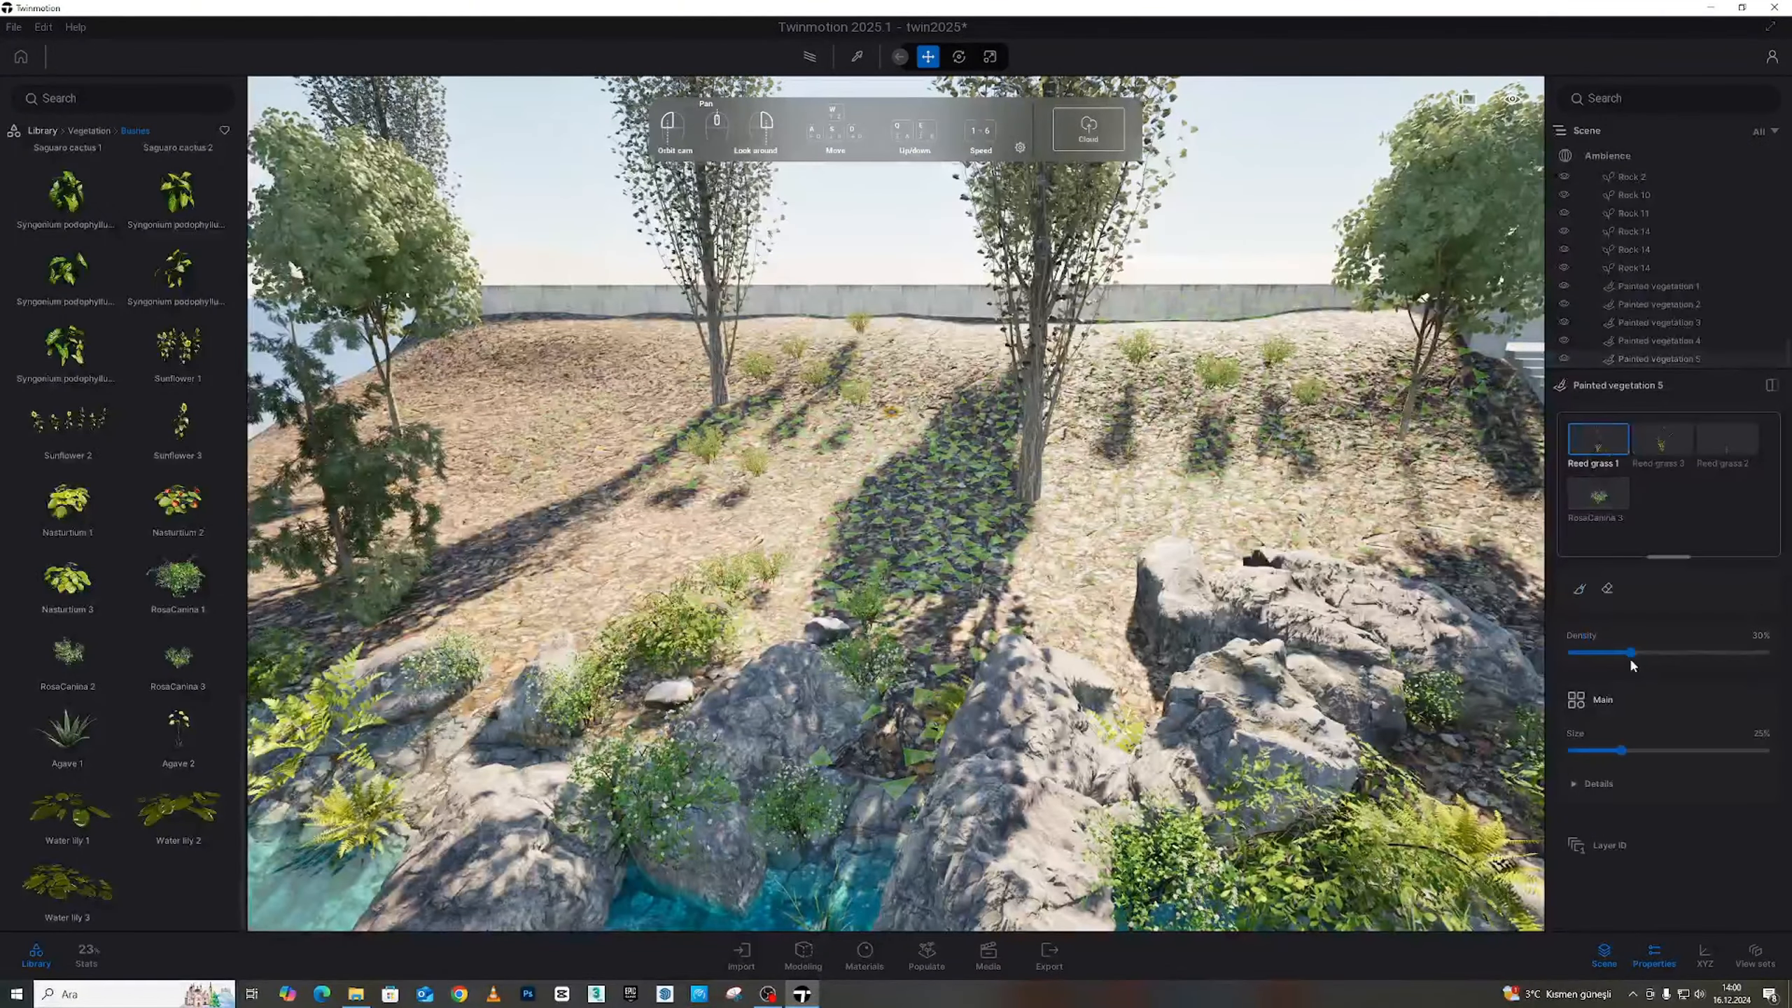
{"action": "left_click_drag", "start_coordinate": [1631, 656], "coordinate": [1764, 652]}
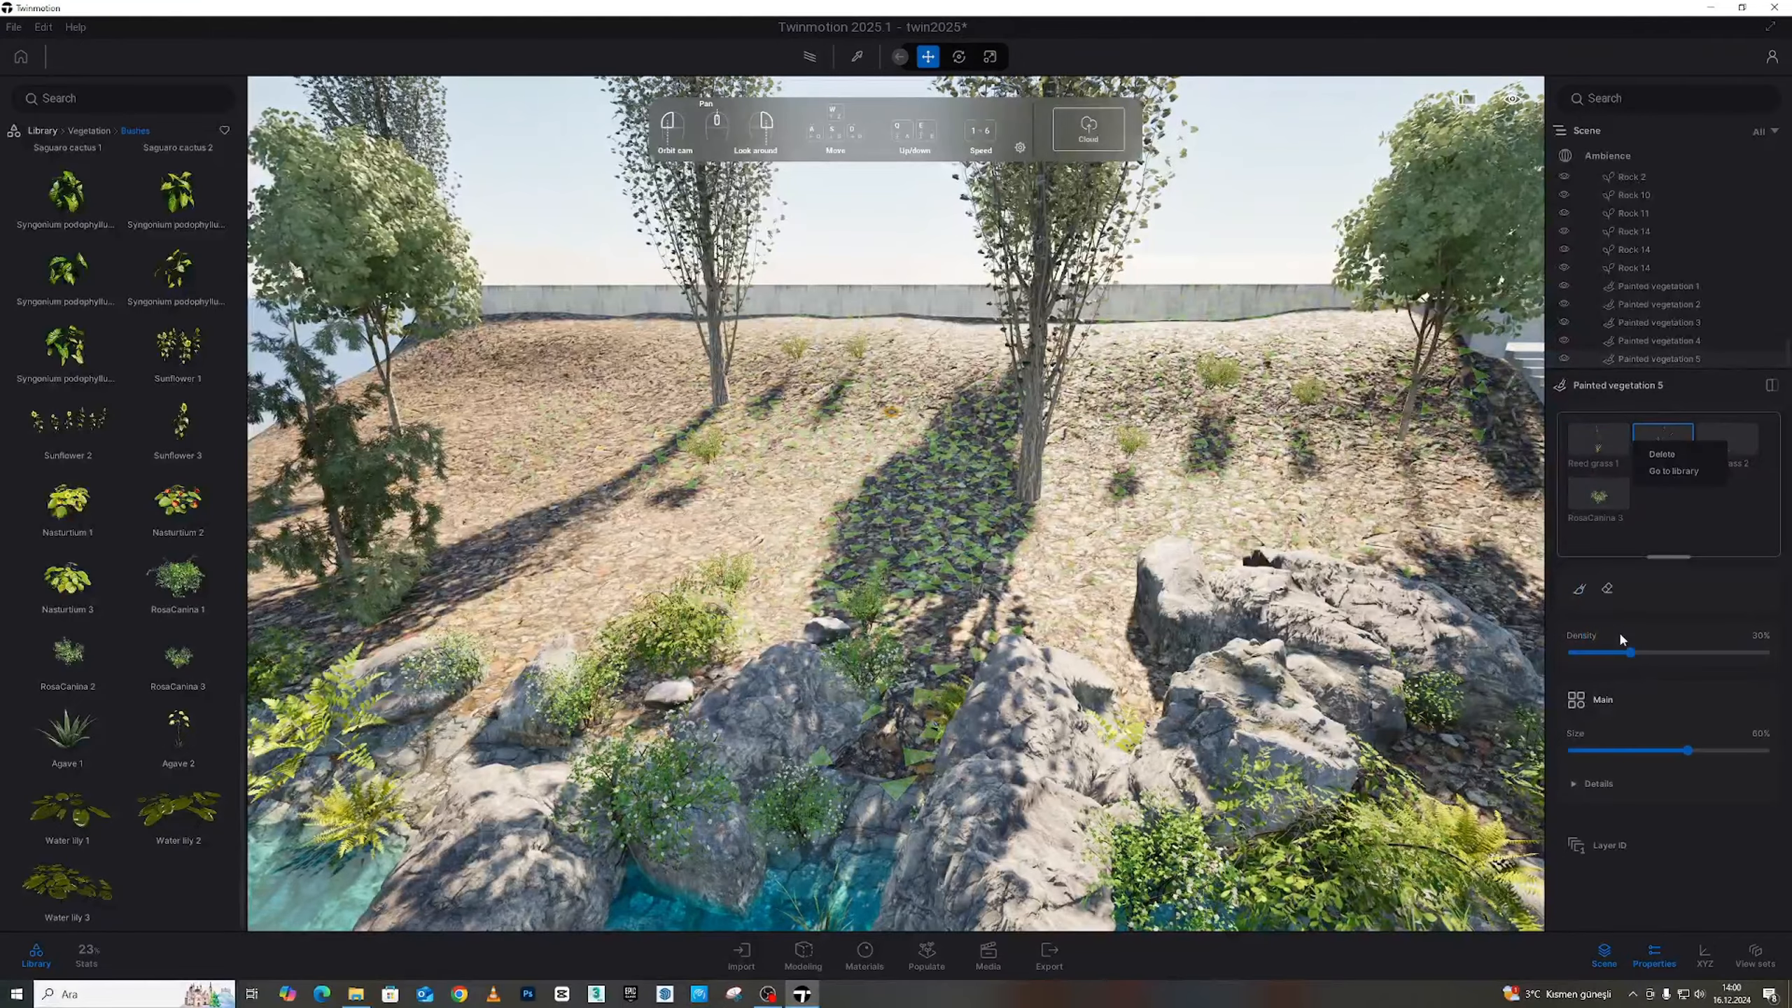
{"action": "left_click_drag", "start_coordinate": [1629, 652], "coordinate": [1764, 652]}
{"action": "left_click_drag", "start_coordinate": [1630, 653], "coordinate": [1764, 653]}
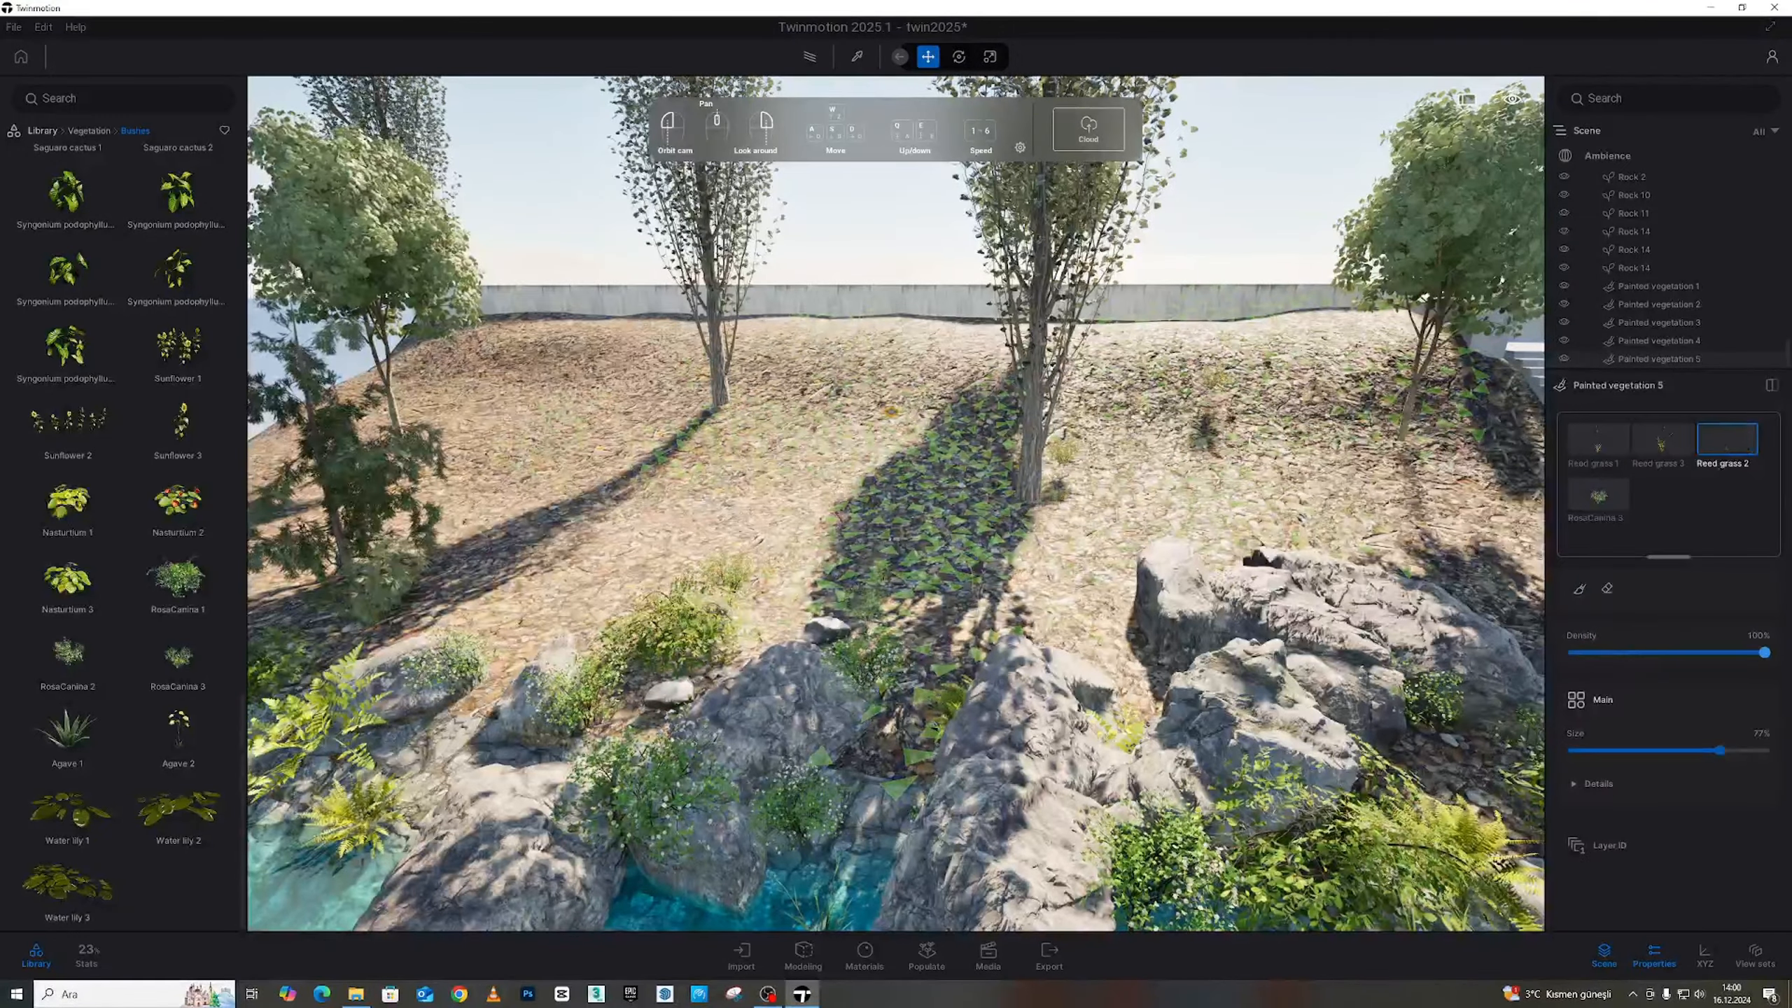
{"action": "left_click_drag", "start_coordinate": [1626, 652], "coordinate": [1748, 653]}
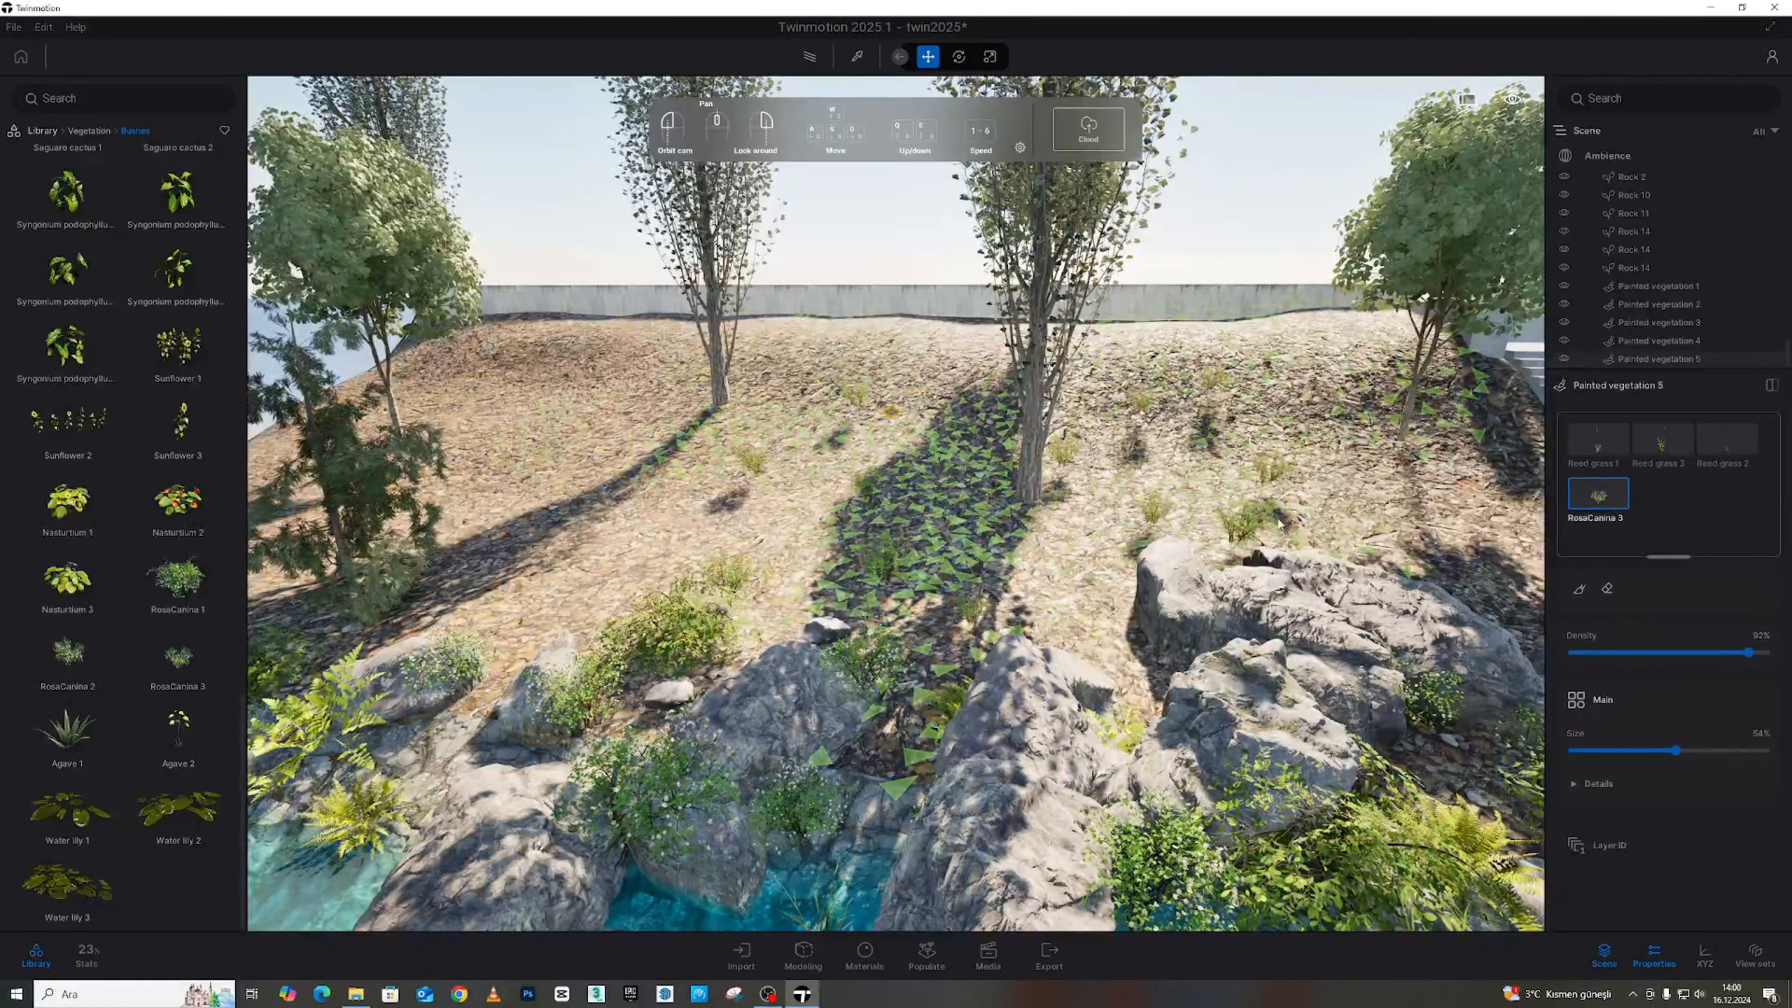
Paint more grass and bushes over the left slope and shore
{"action": "left_click", "coordinate": [1579, 589]}
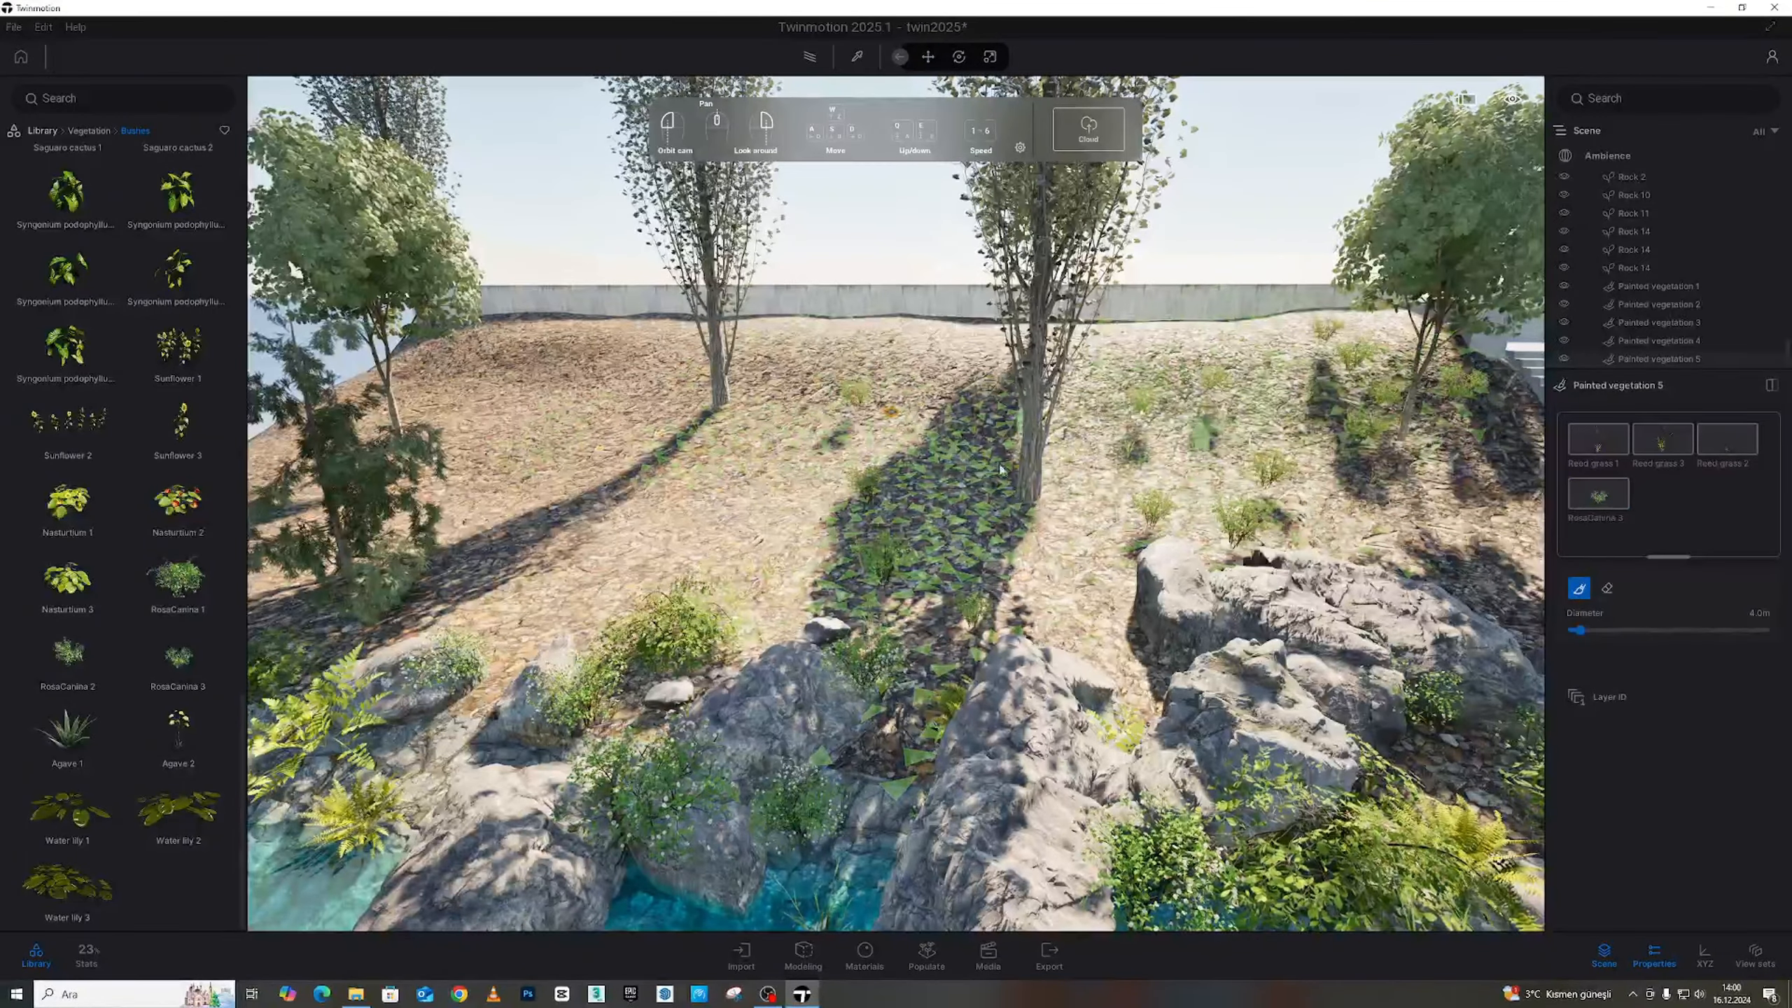
{"action": "left_click_drag", "start_coordinate": [999, 470], "coordinate": [607, 425]}
{"action": "mouse_move", "coordinate": [477, 494]}
{"action": "left_mouse_down"}
{"action": "mouse_move", "coordinate": [480, 674]}
{"action": "mouse_move", "coordinate": [924, 466]}
{"action": "mouse_move", "coordinate": [406, 540]}
{"action": "mouse_move", "coordinate": [744, 385]}
{"action": "left_mouse_up"}
Finish painting grass and bushes over the left slope and shore, then deselect the vegetation
{"action": "key", "text": "a"}
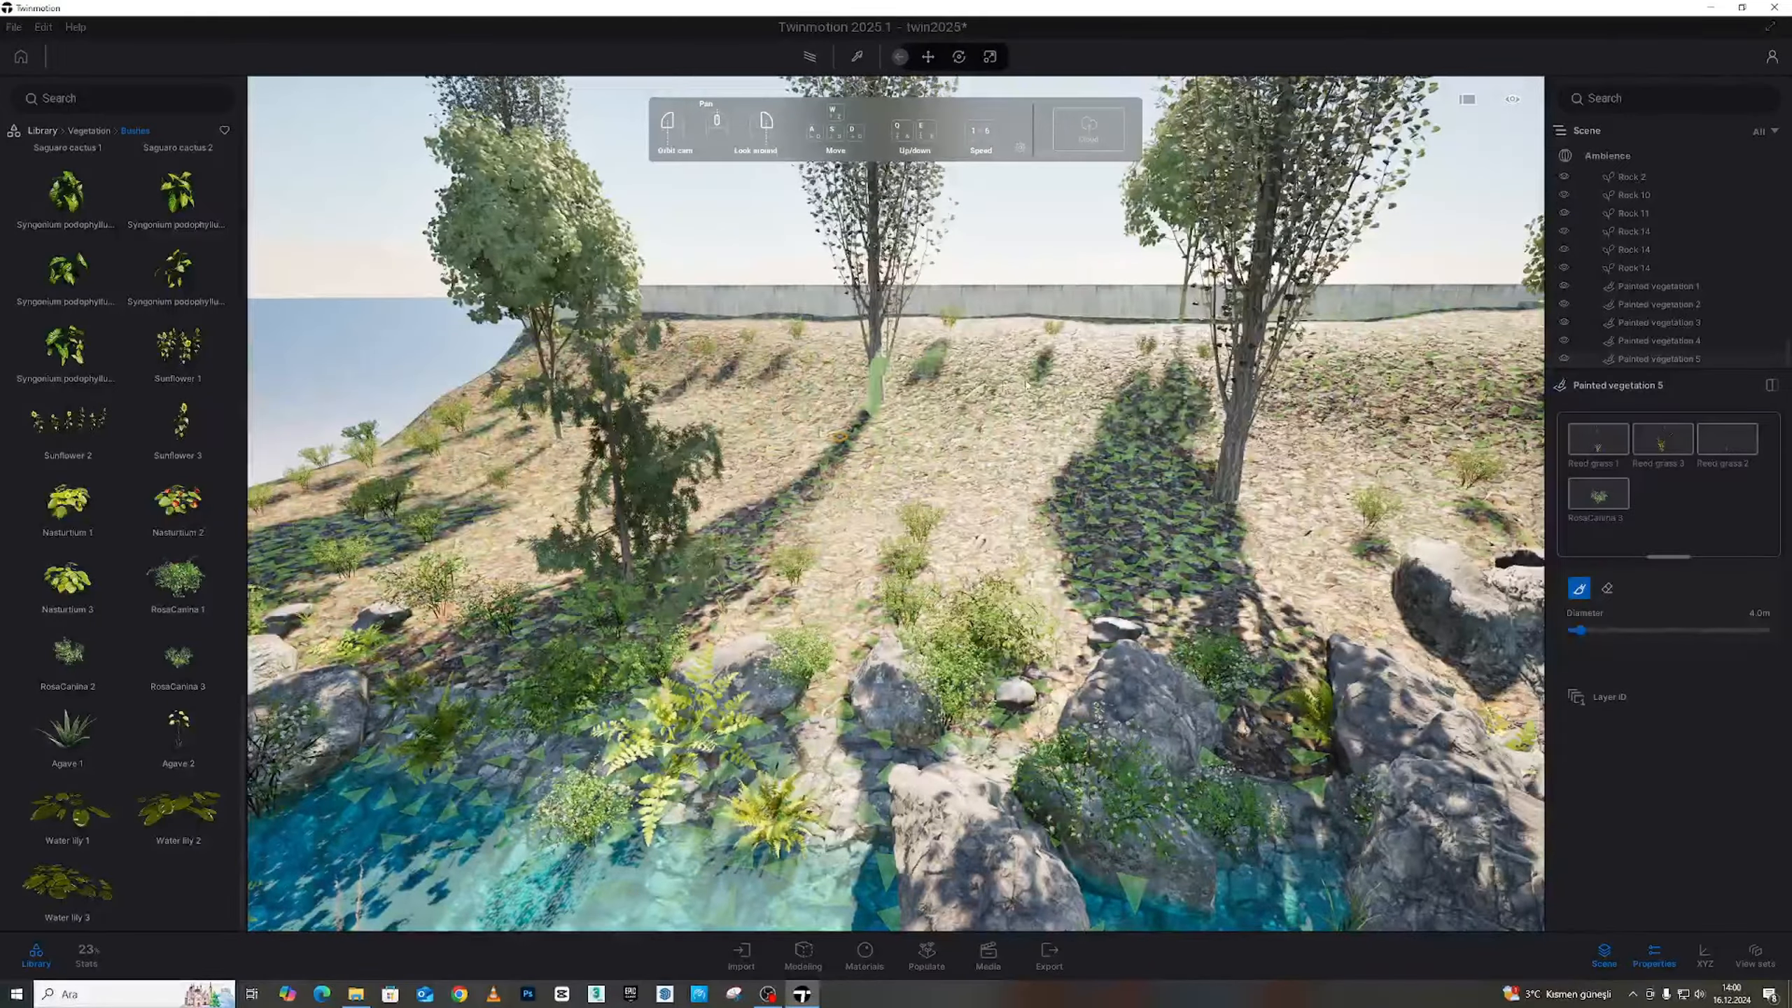
{"action": "key", "text": "d"}
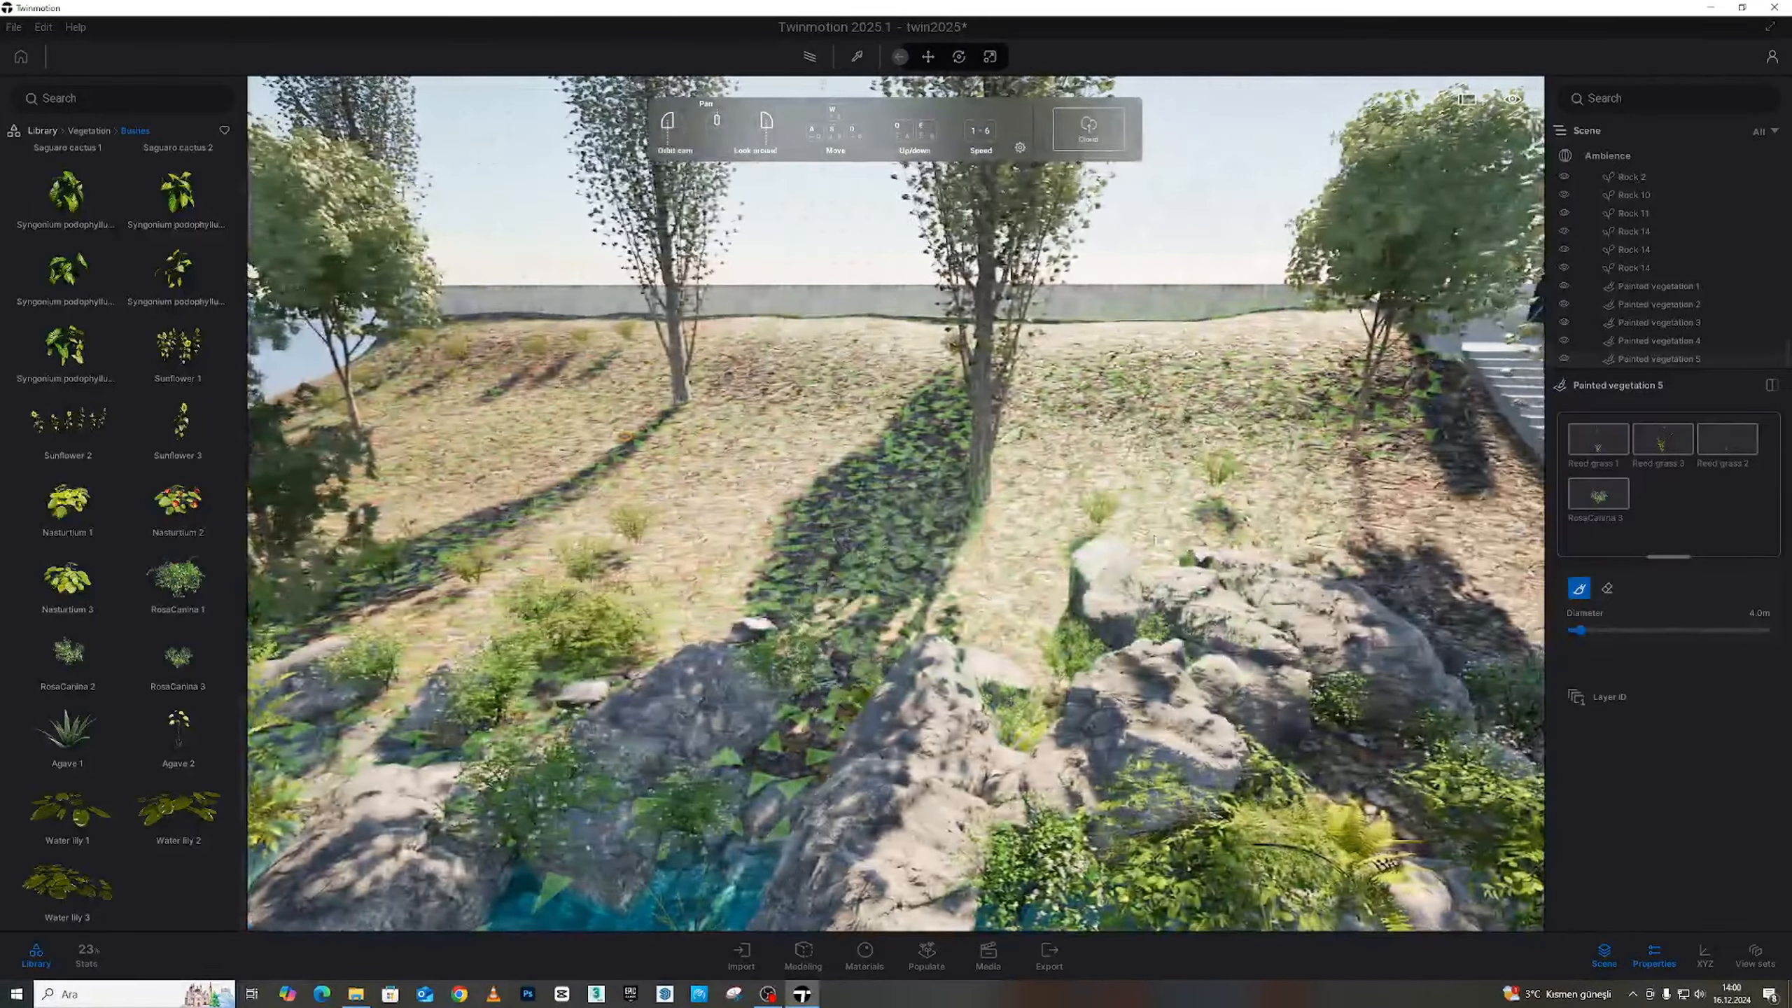
{"action": "key", "text": "d"}
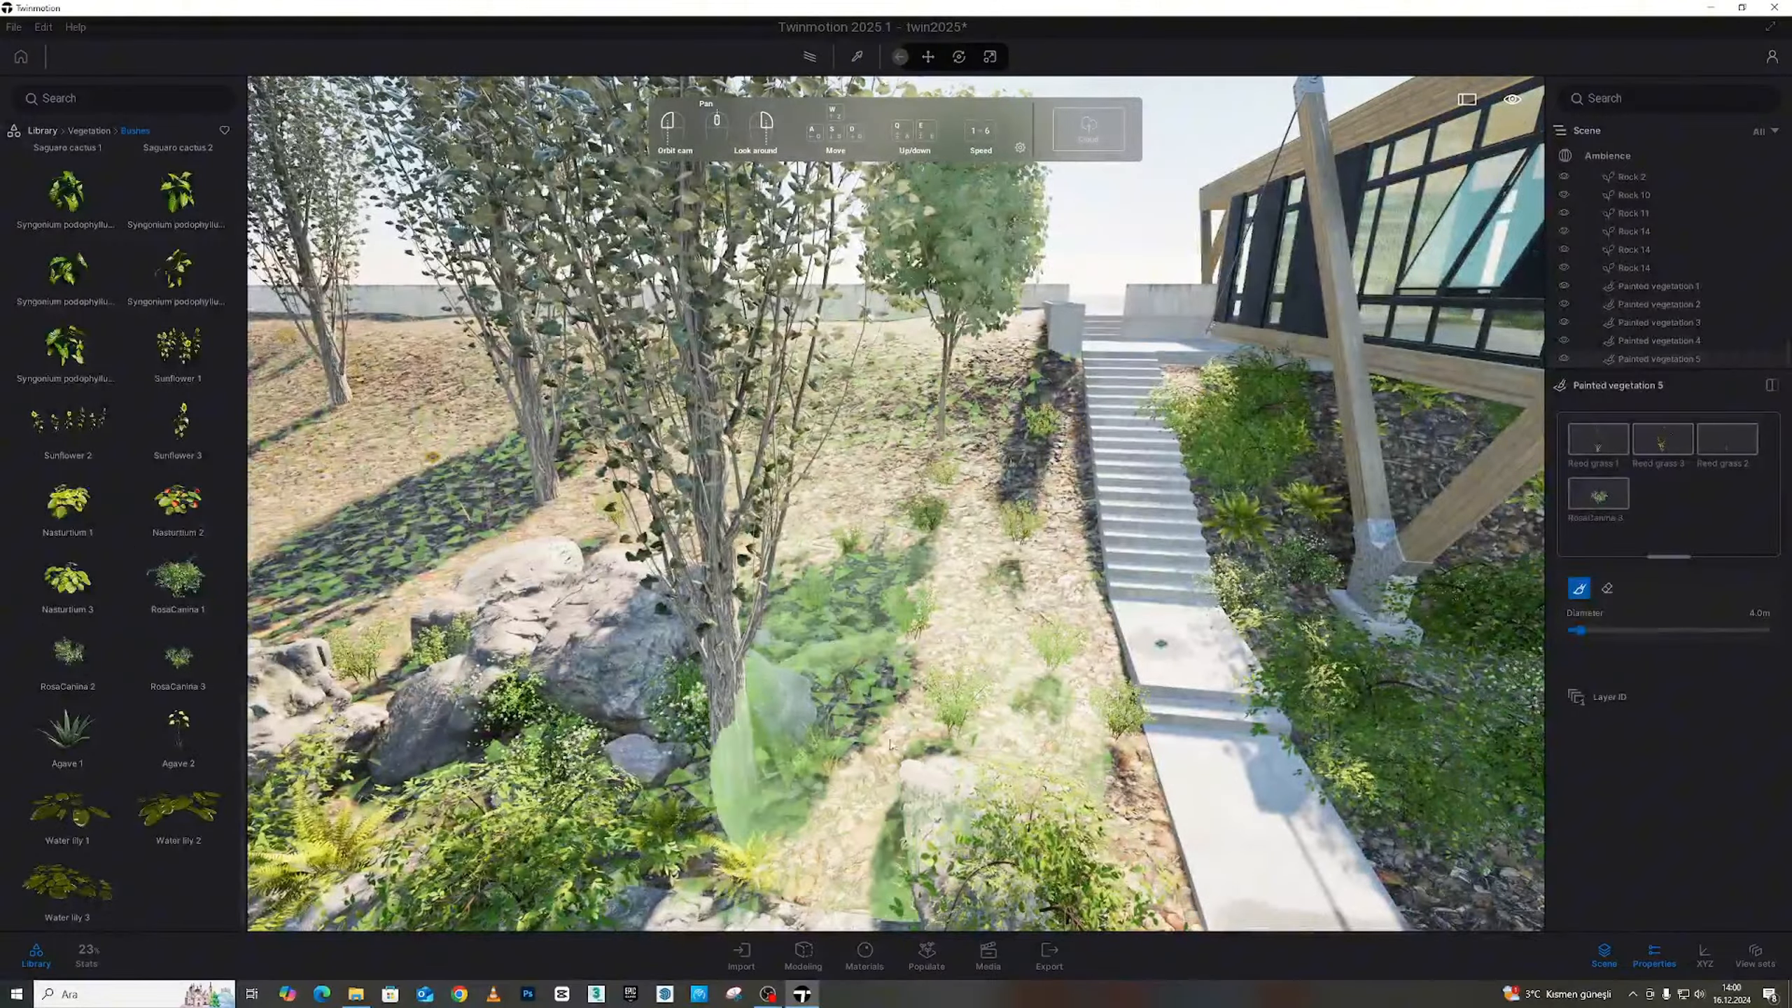
{"action": "key", "text": "s"}
{"action": "key", "text": "a"}
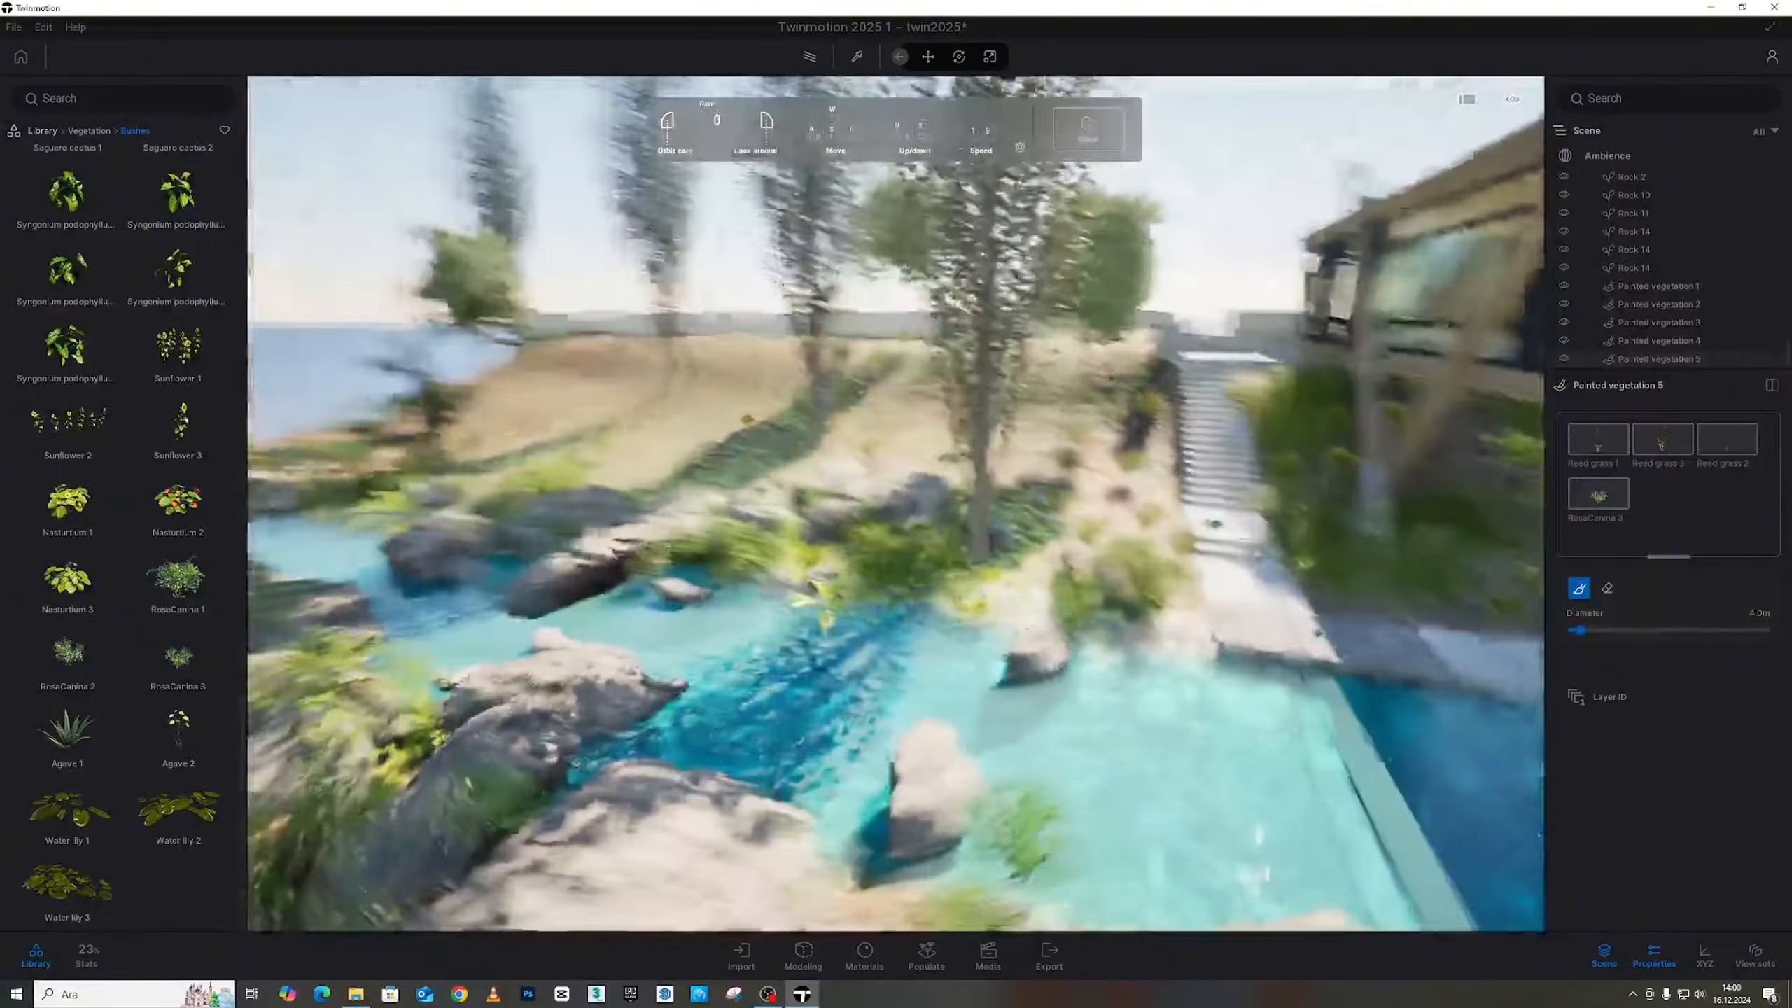
{"action": "key", "text": "Escape"}
{"action": "key", "text": "w"}
{"action": "key", "text": "Escape"}
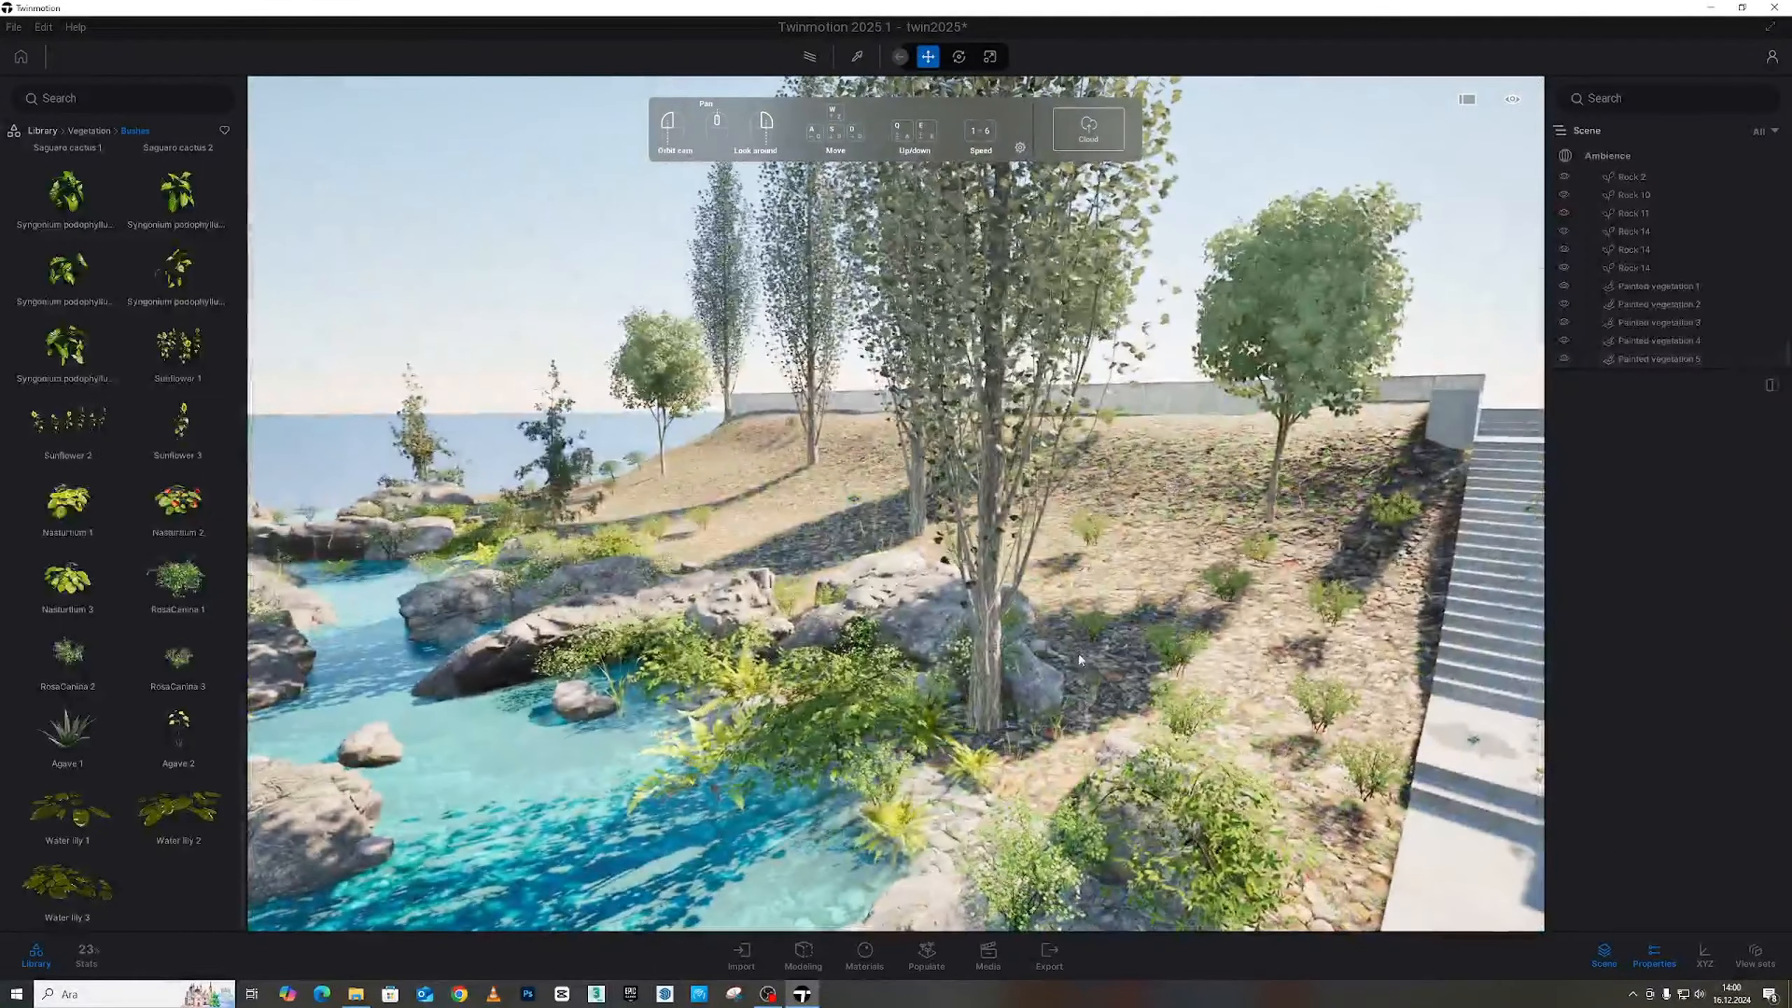
Fly along the planted slope toward the stairs and building, rising above the hillside
{"action": "key", "text": "w"}
{"action": "key", "text": "d"}
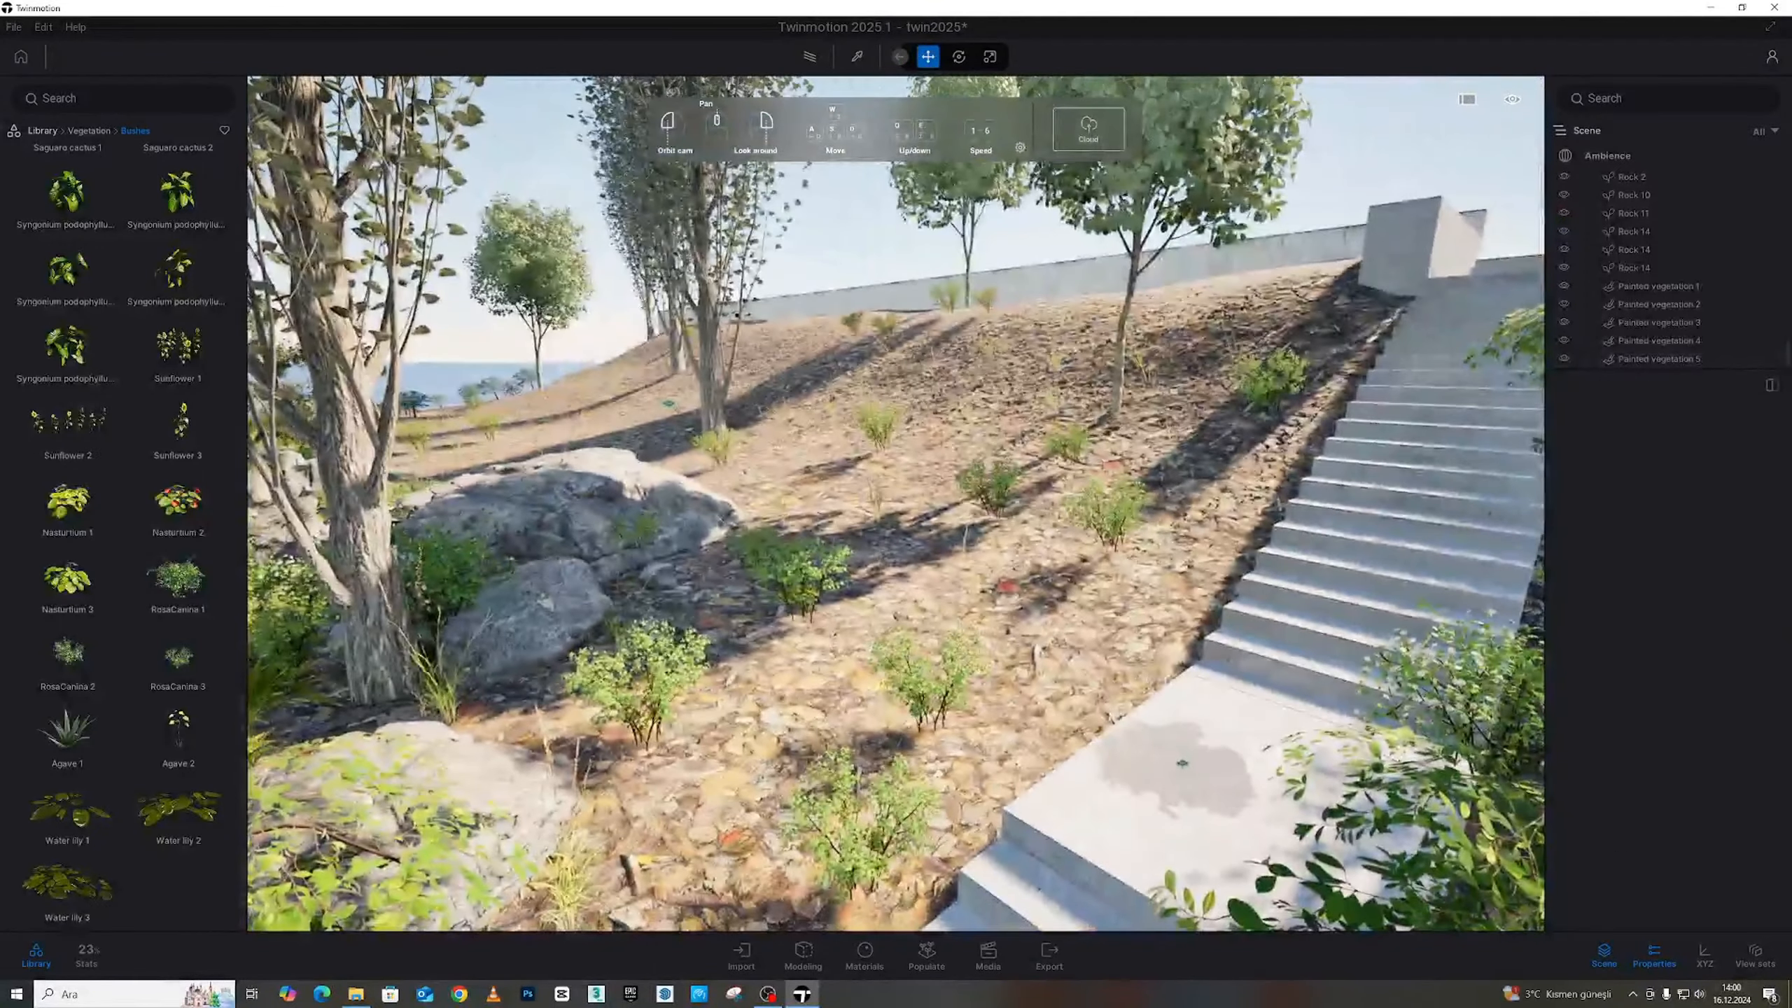
{"action": "key", "text": "a"}
{"action": "key", "text": "s"}
{"action": "key", "text": "s"}
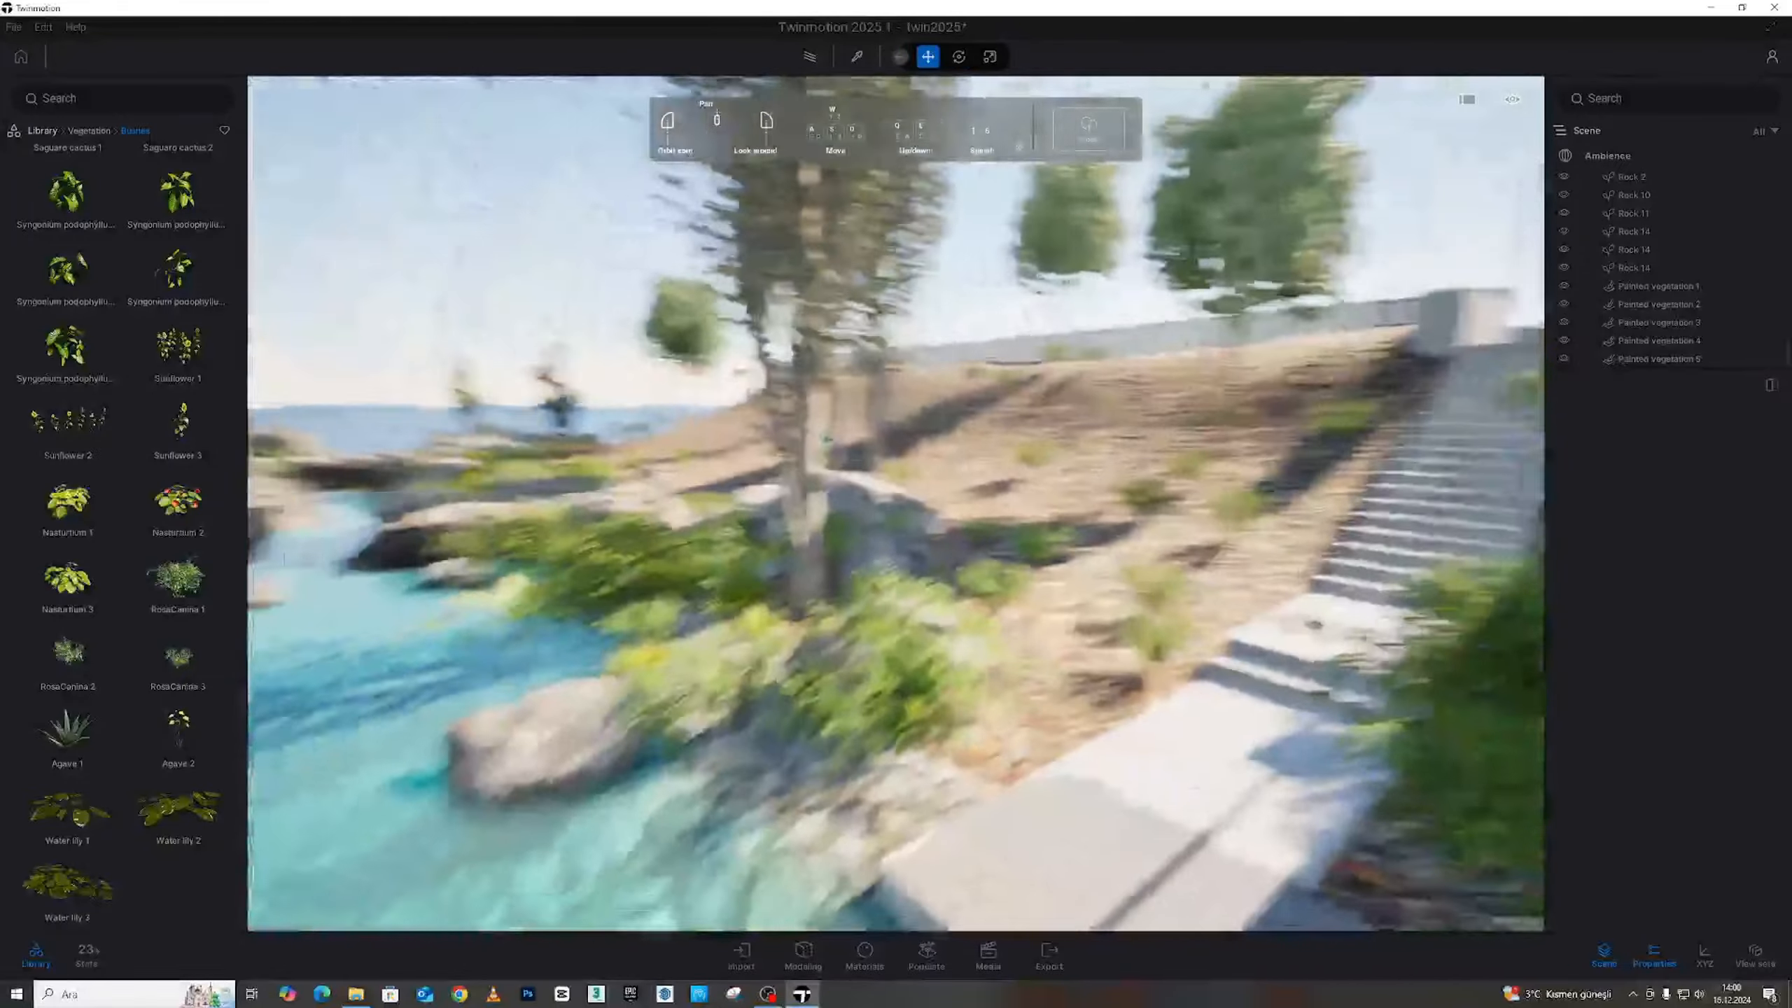
{"action": "key", "text": "d"}
{"action": "key", "text": "w"}
{"action": "key", "text": "e"}
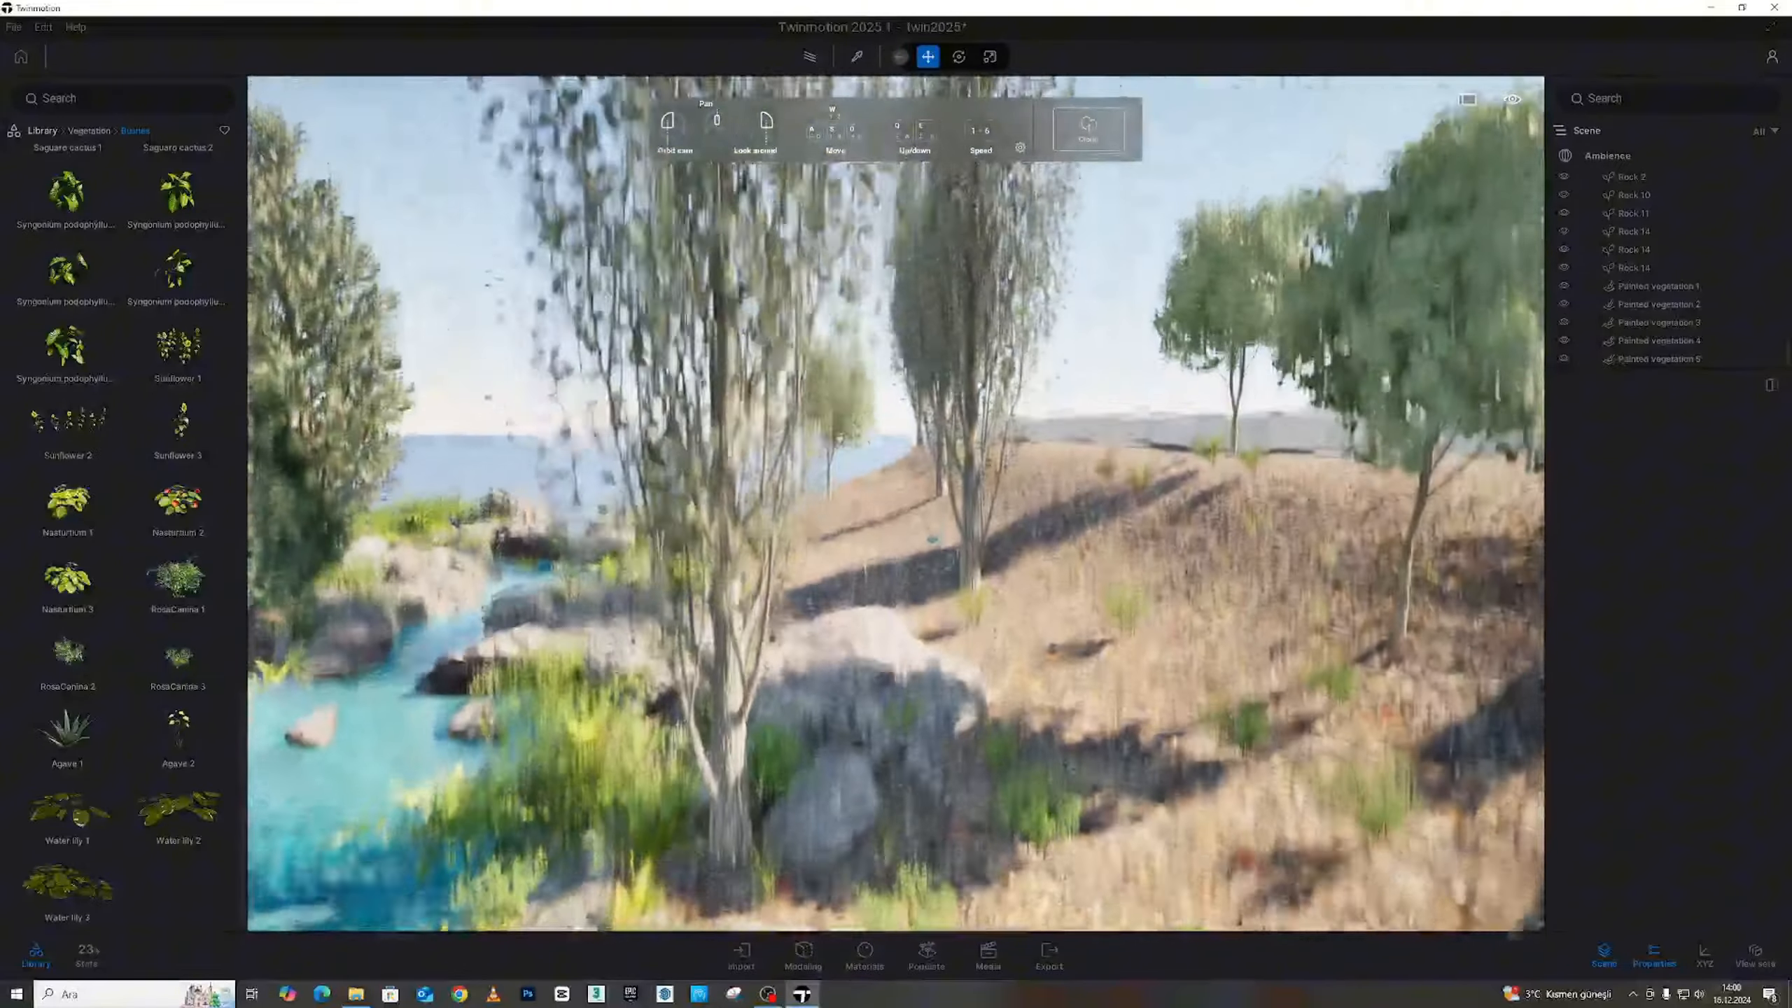
Look down over the stream's rocks, then back away to review the hillside and shore
{"action": "key", "text": "a"}
{"action": "key", "text": "a"}
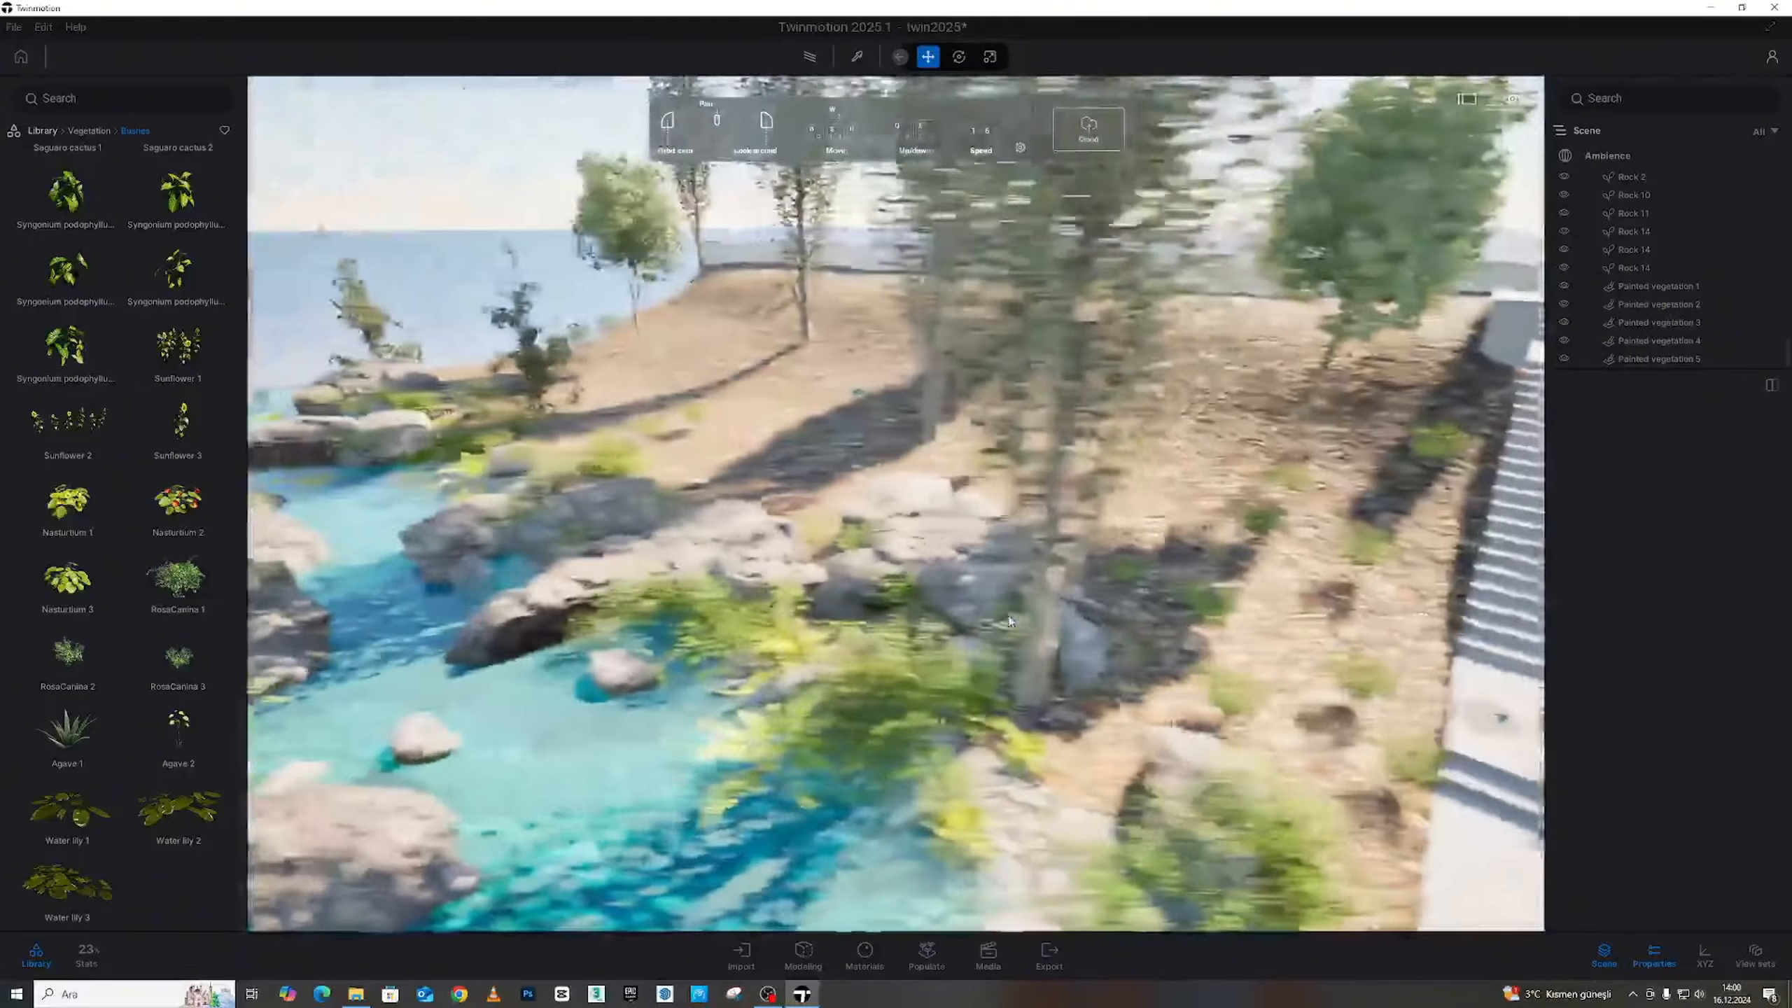
{"action": "key", "text": "w"}
{"action": "key", "text": "w"}
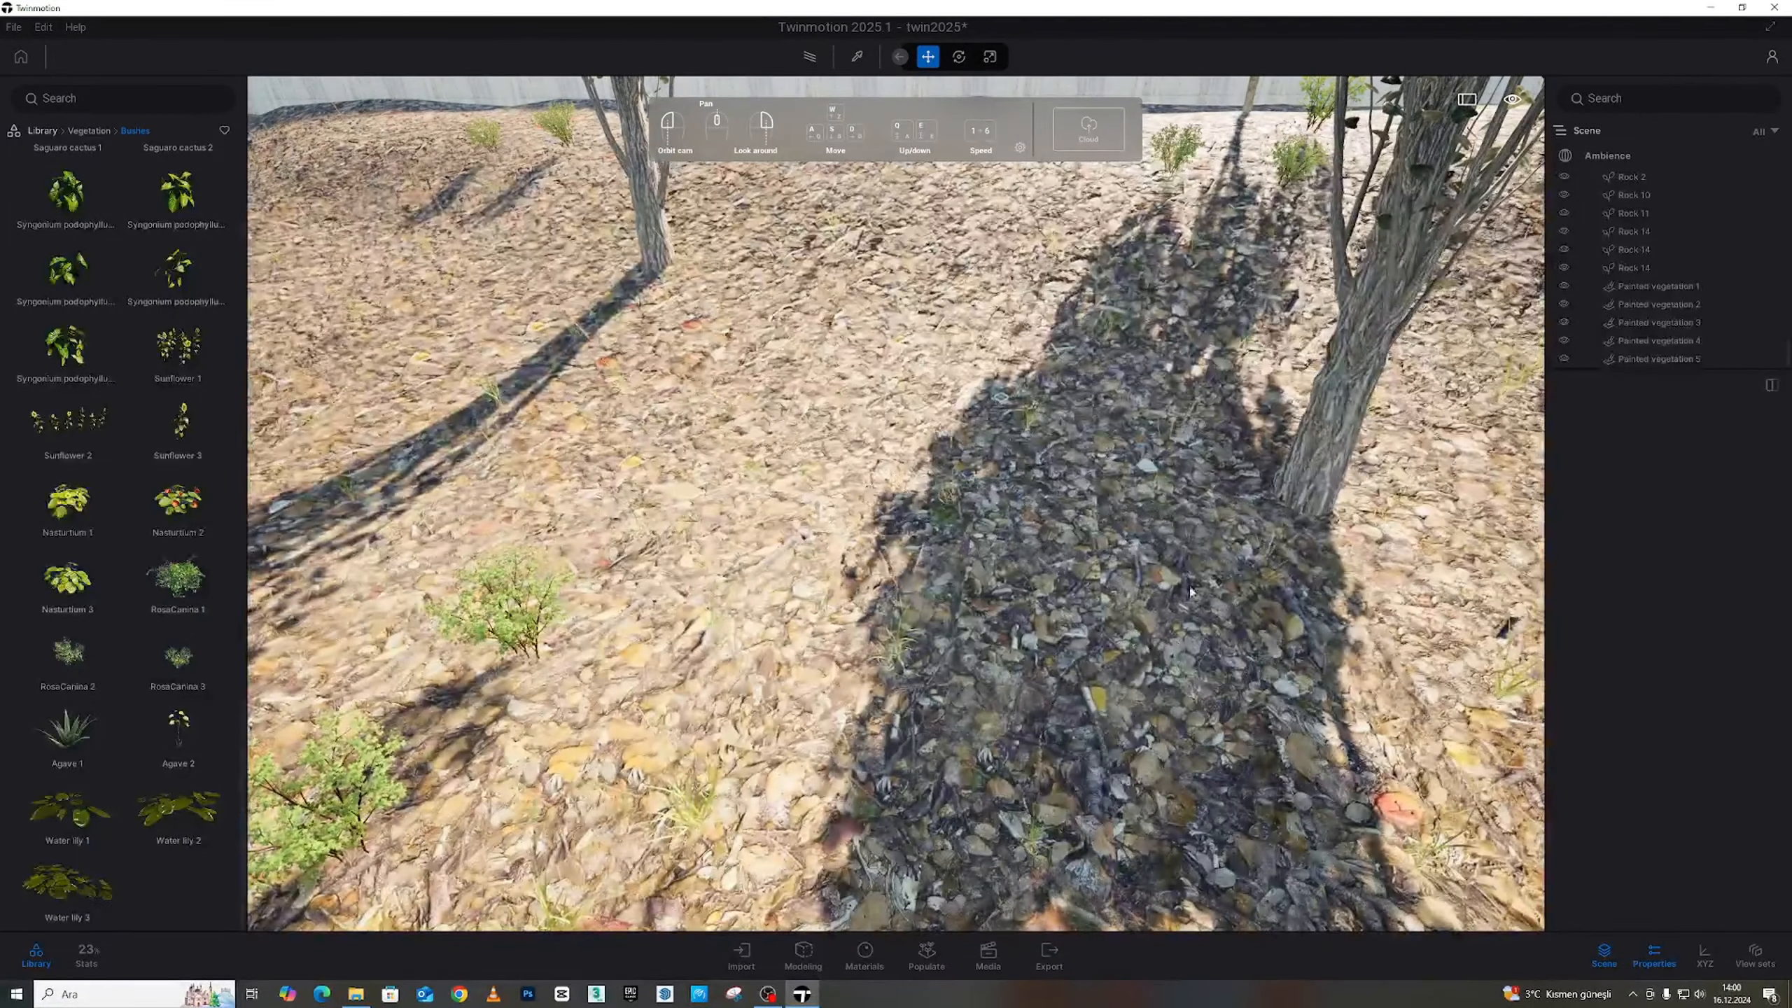
{"action": "right_click_drag", "start_coordinate": [1058, 585], "coordinate": [920, 401]}
{"action": "key", "text": "w"}
{"action": "key", "text": "s"}
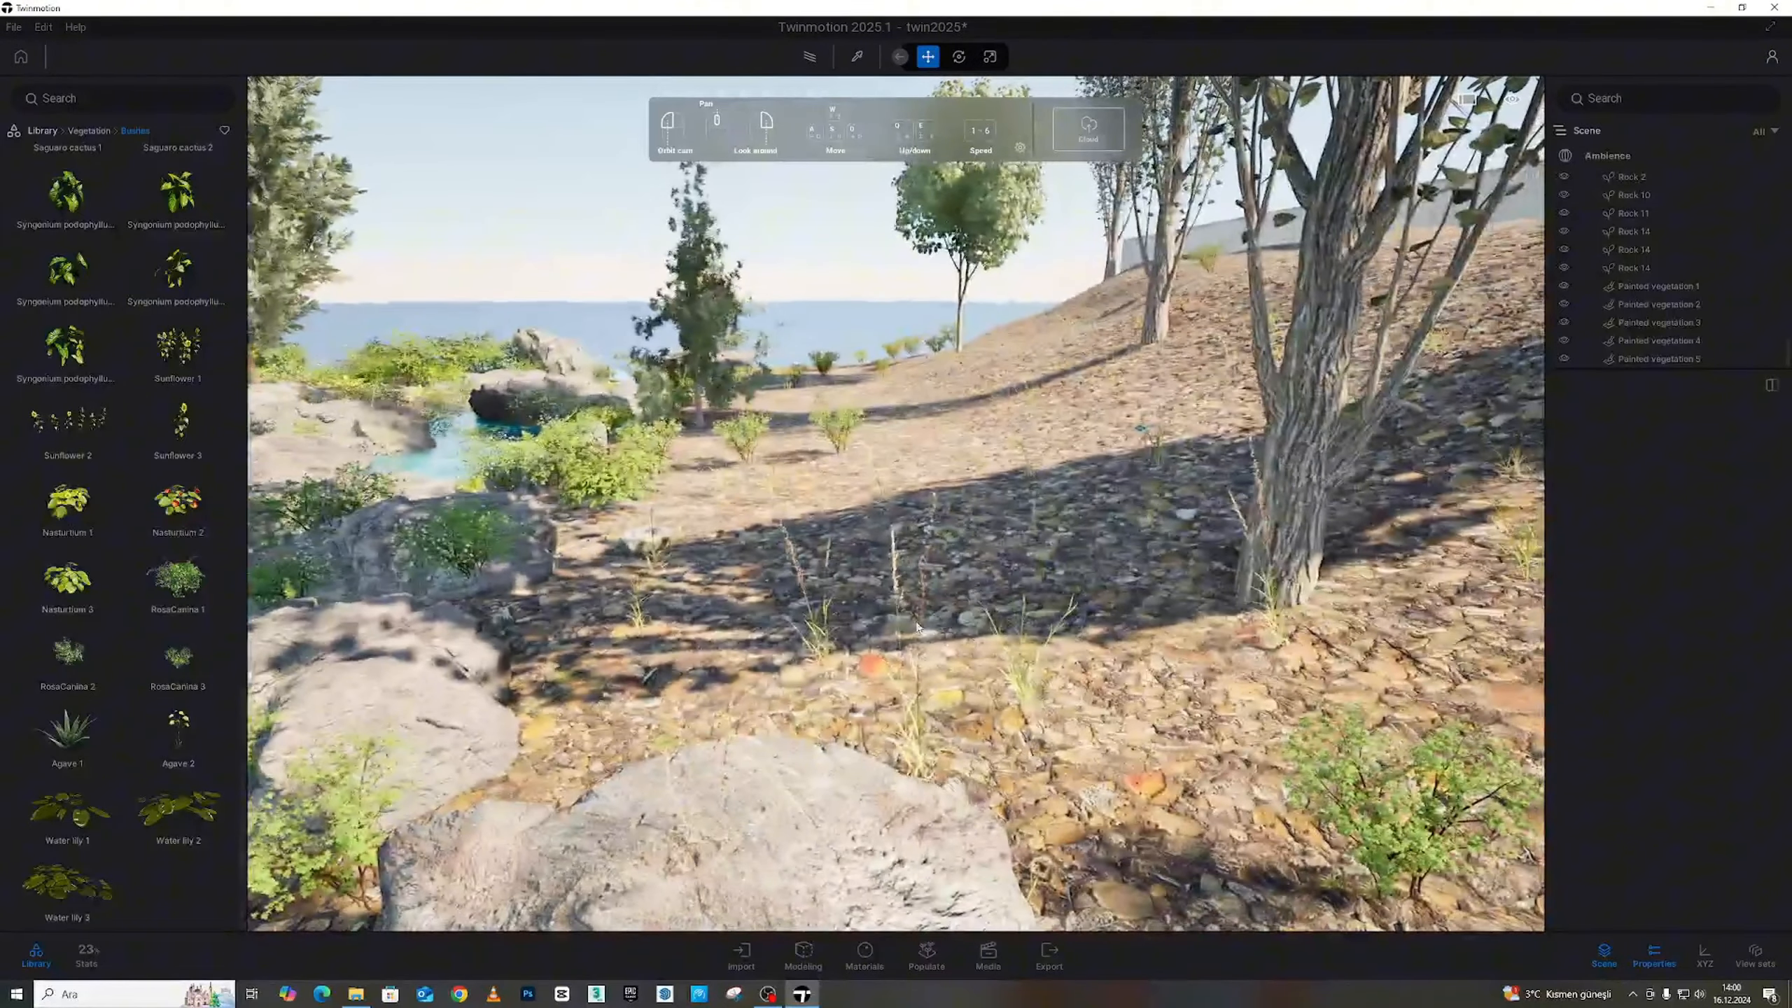
{"action": "key", "text": "s"}
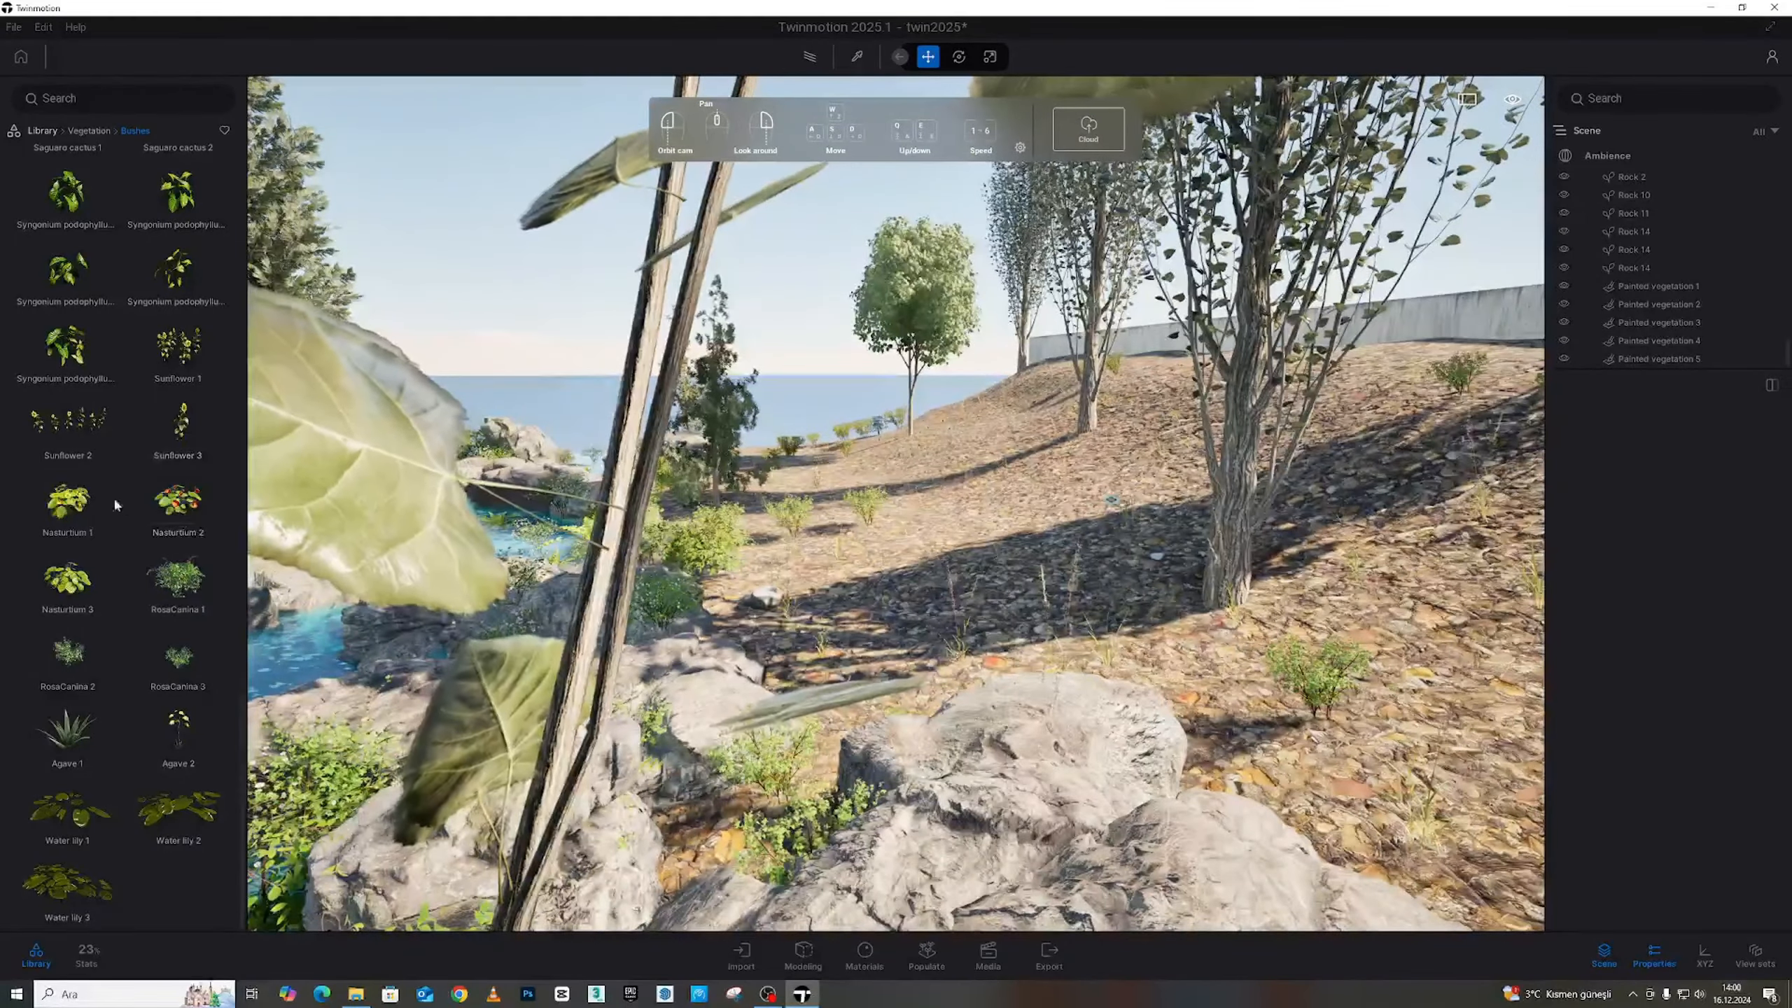
Place two Bush base 2 shrubs on the hillside slope
{"action": "scroll", "coordinate": [93, 552], "scroll_direction": "up", "scroll_amount": 1}
{"action": "scroll", "coordinate": [112, 586], "scroll_direction": "up", "scroll_amount": 4}
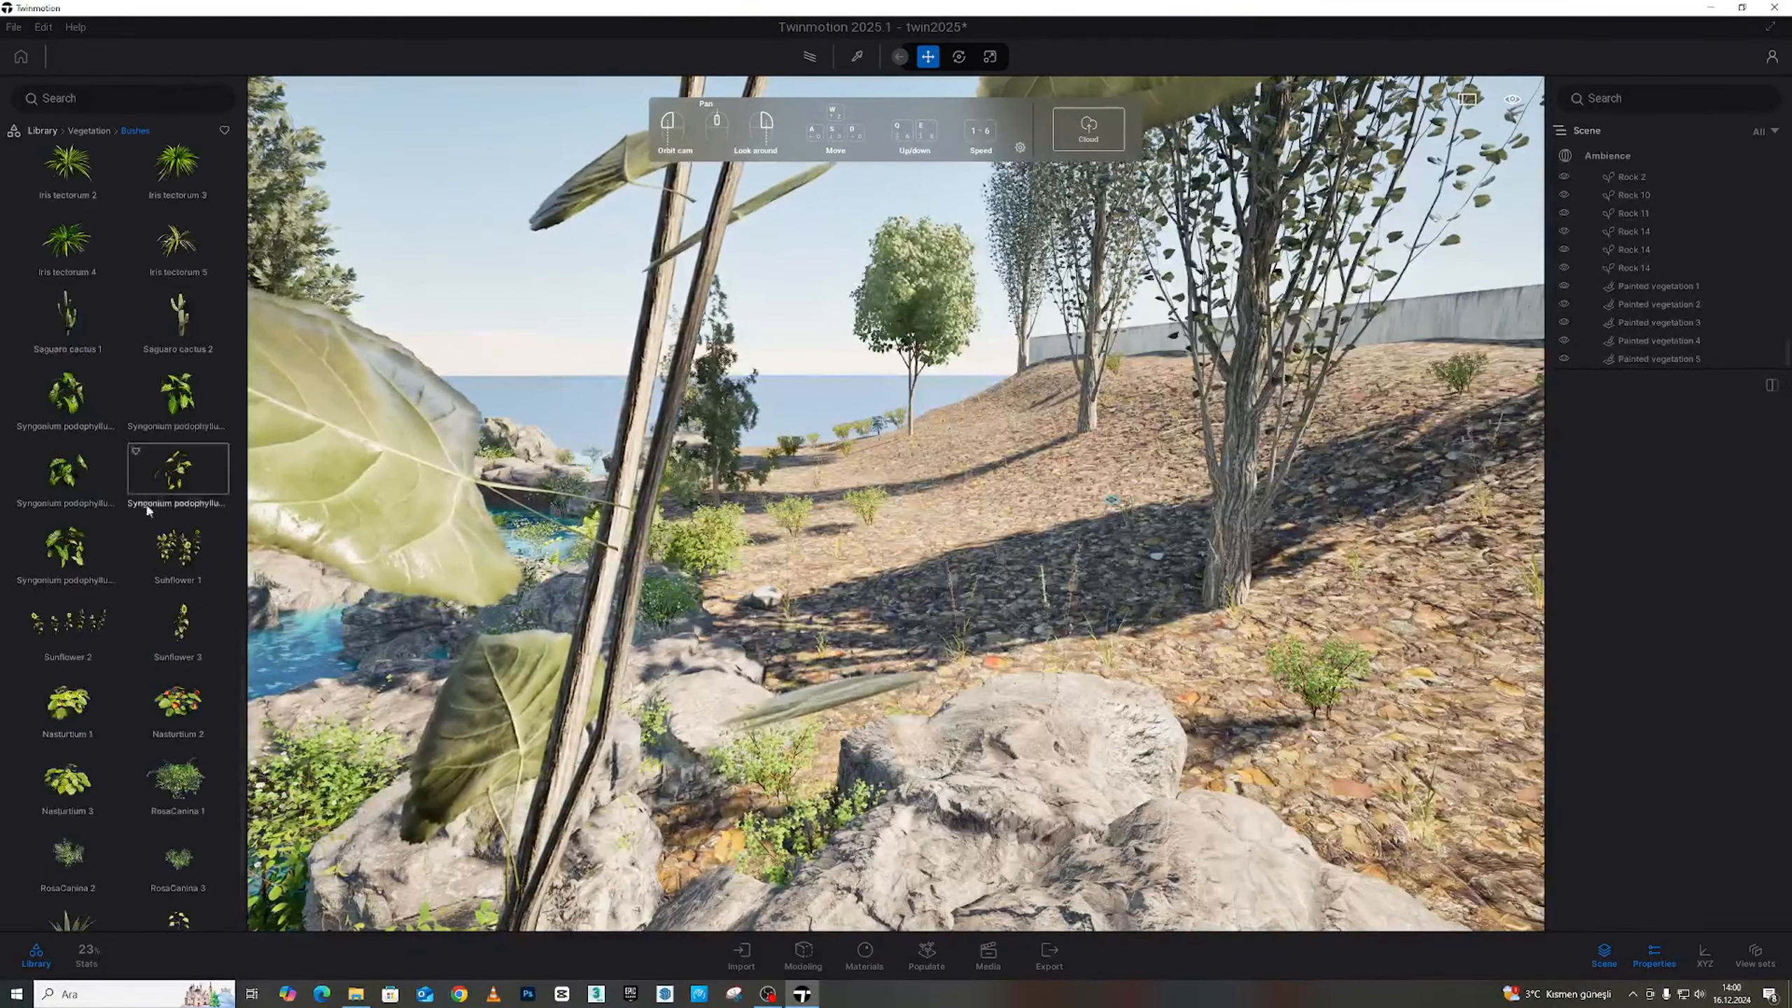
{"action": "scroll", "coordinate": [119, 571], "scroll_direction": "up", "scroll_amount": 8}
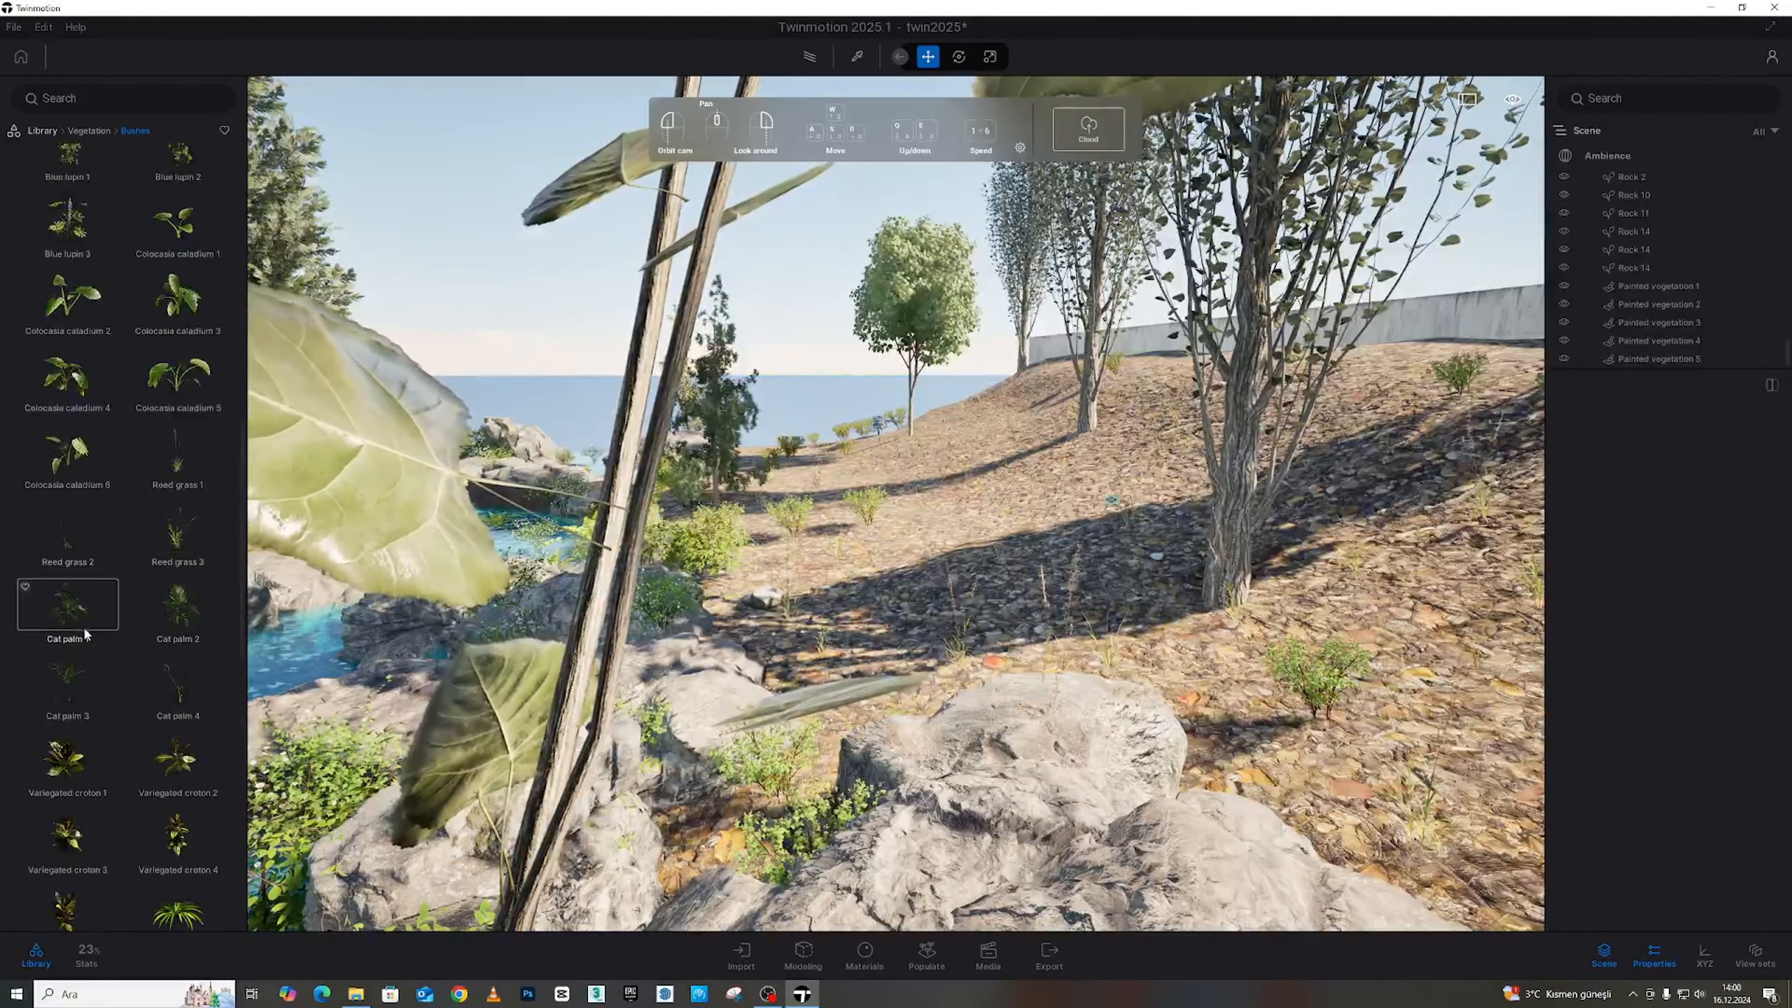
{"action": "scroll", "coordinate": [83, 624], "scroll_direction": "up", "scroll_amount": 3}
{"action": "scroll", "coordinate": [82, 628], "scroll_direction": "up", "scroll_amount": 9}
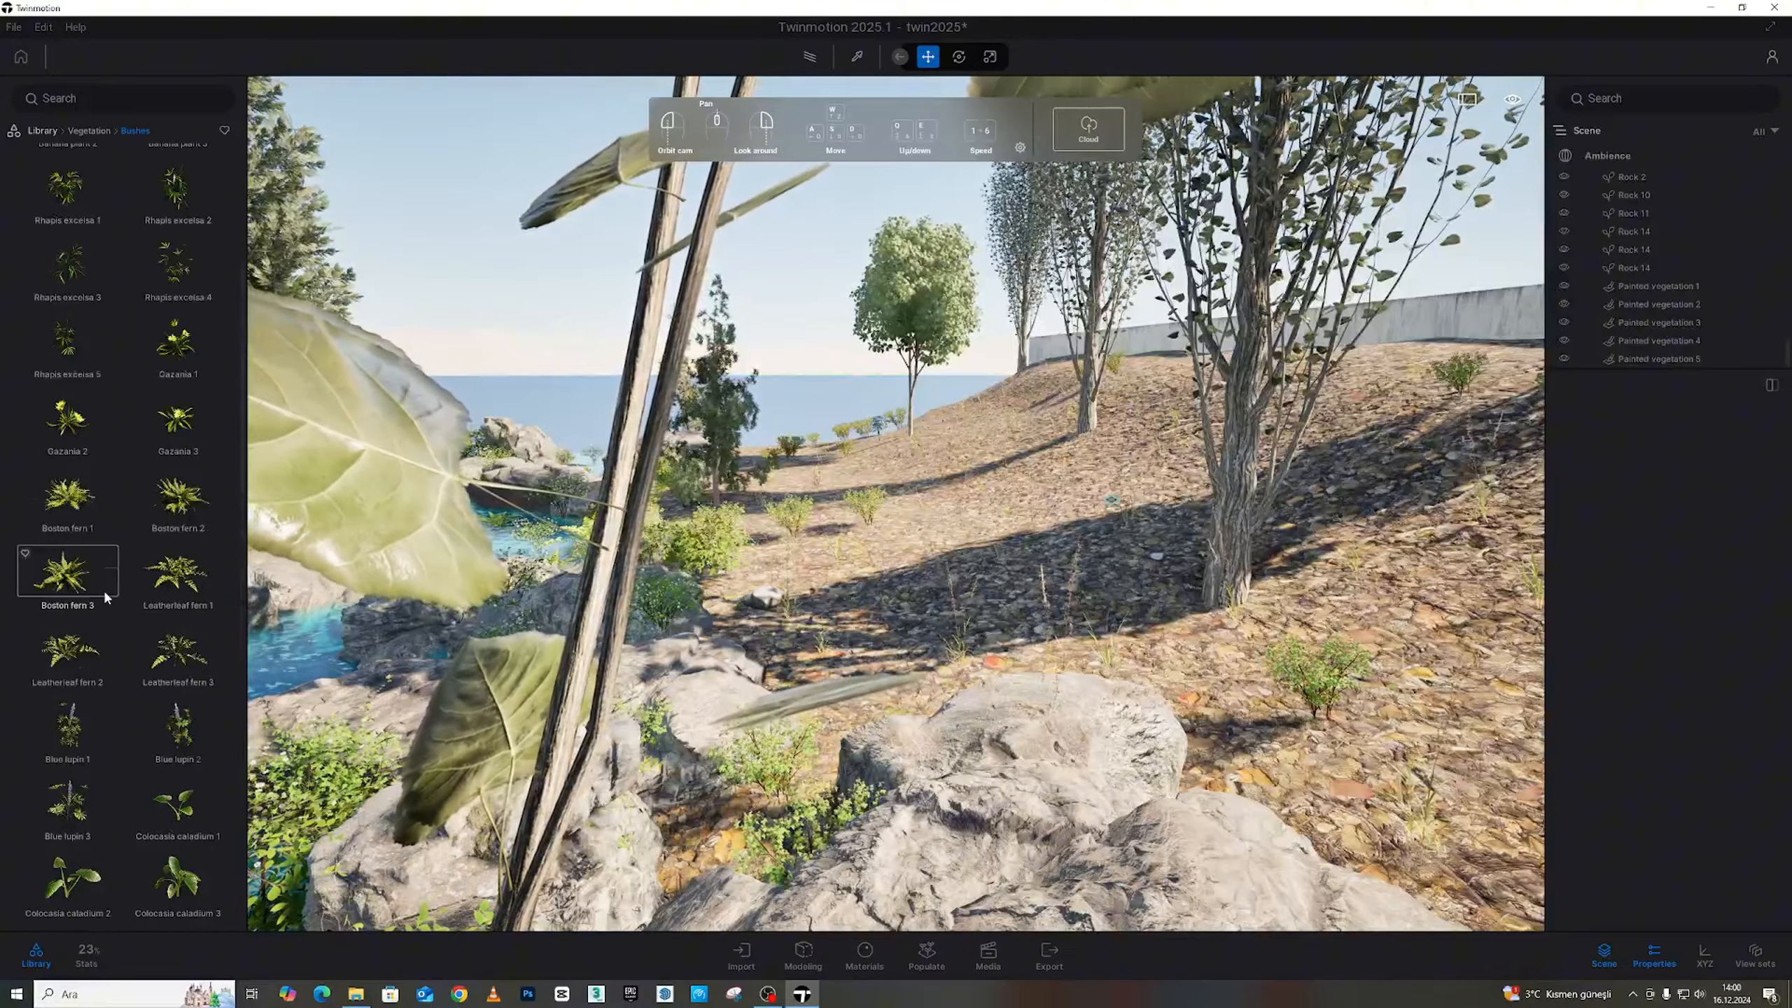
{"action": "scroll", "coordinate": [88, 579], "scroll_direction": "up", "scroll_amount": 1}
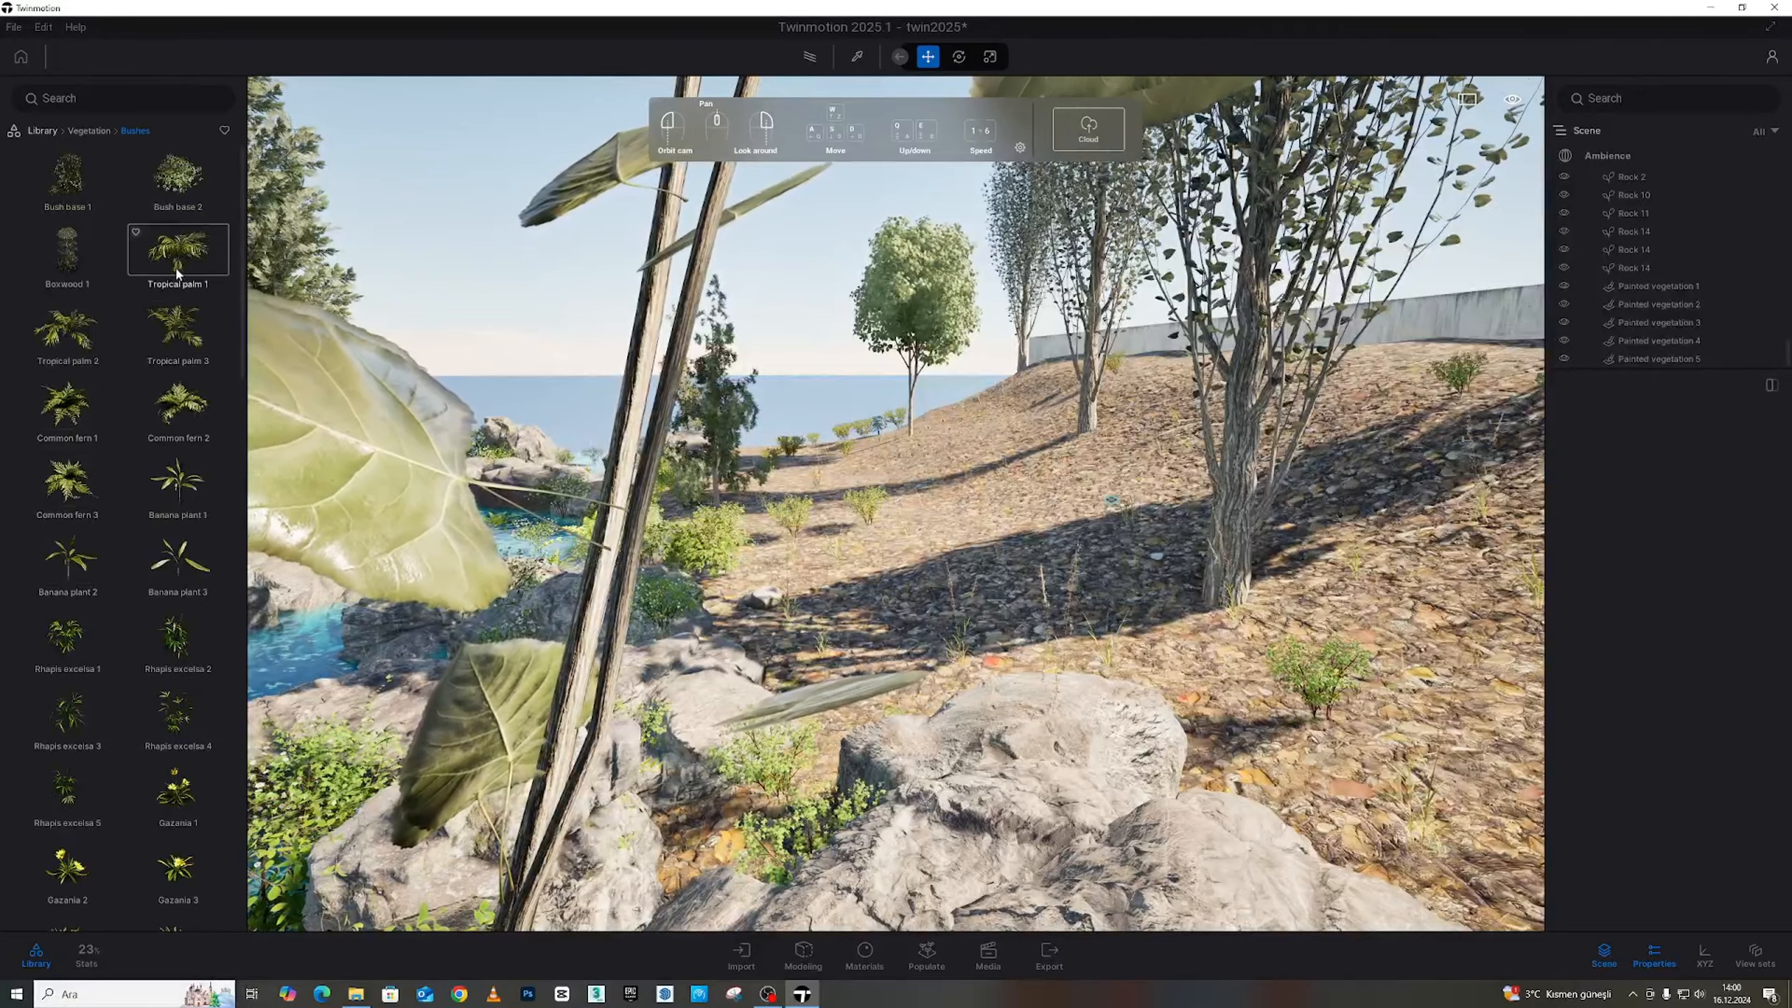
{"action": "left_click_drag", "start_coordinate": [471, 415], "coordinate": [929, 617]}
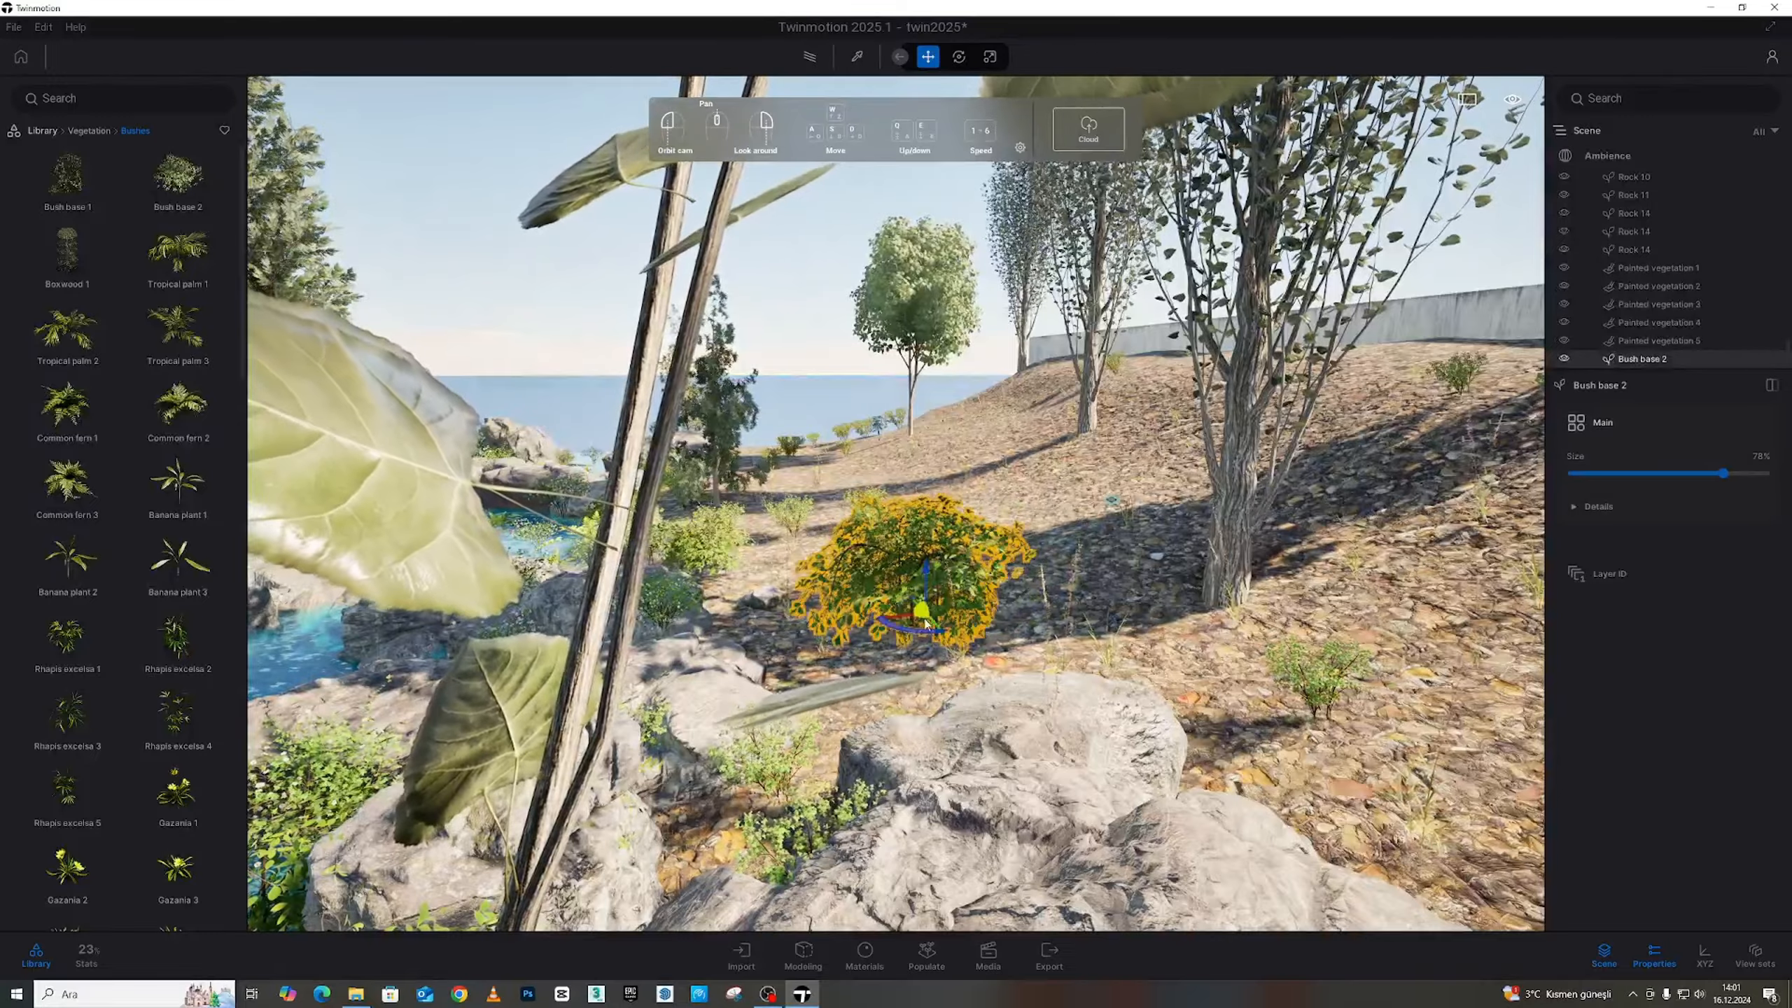
{"action": "scroll", "coordinate": [934, 643], "scroll_direction": "down", "scroll_amount": 3}
{"action": "scroll", "coordinate": [935, 653], "scroll_direction": "up", "scroll_amount": 3}
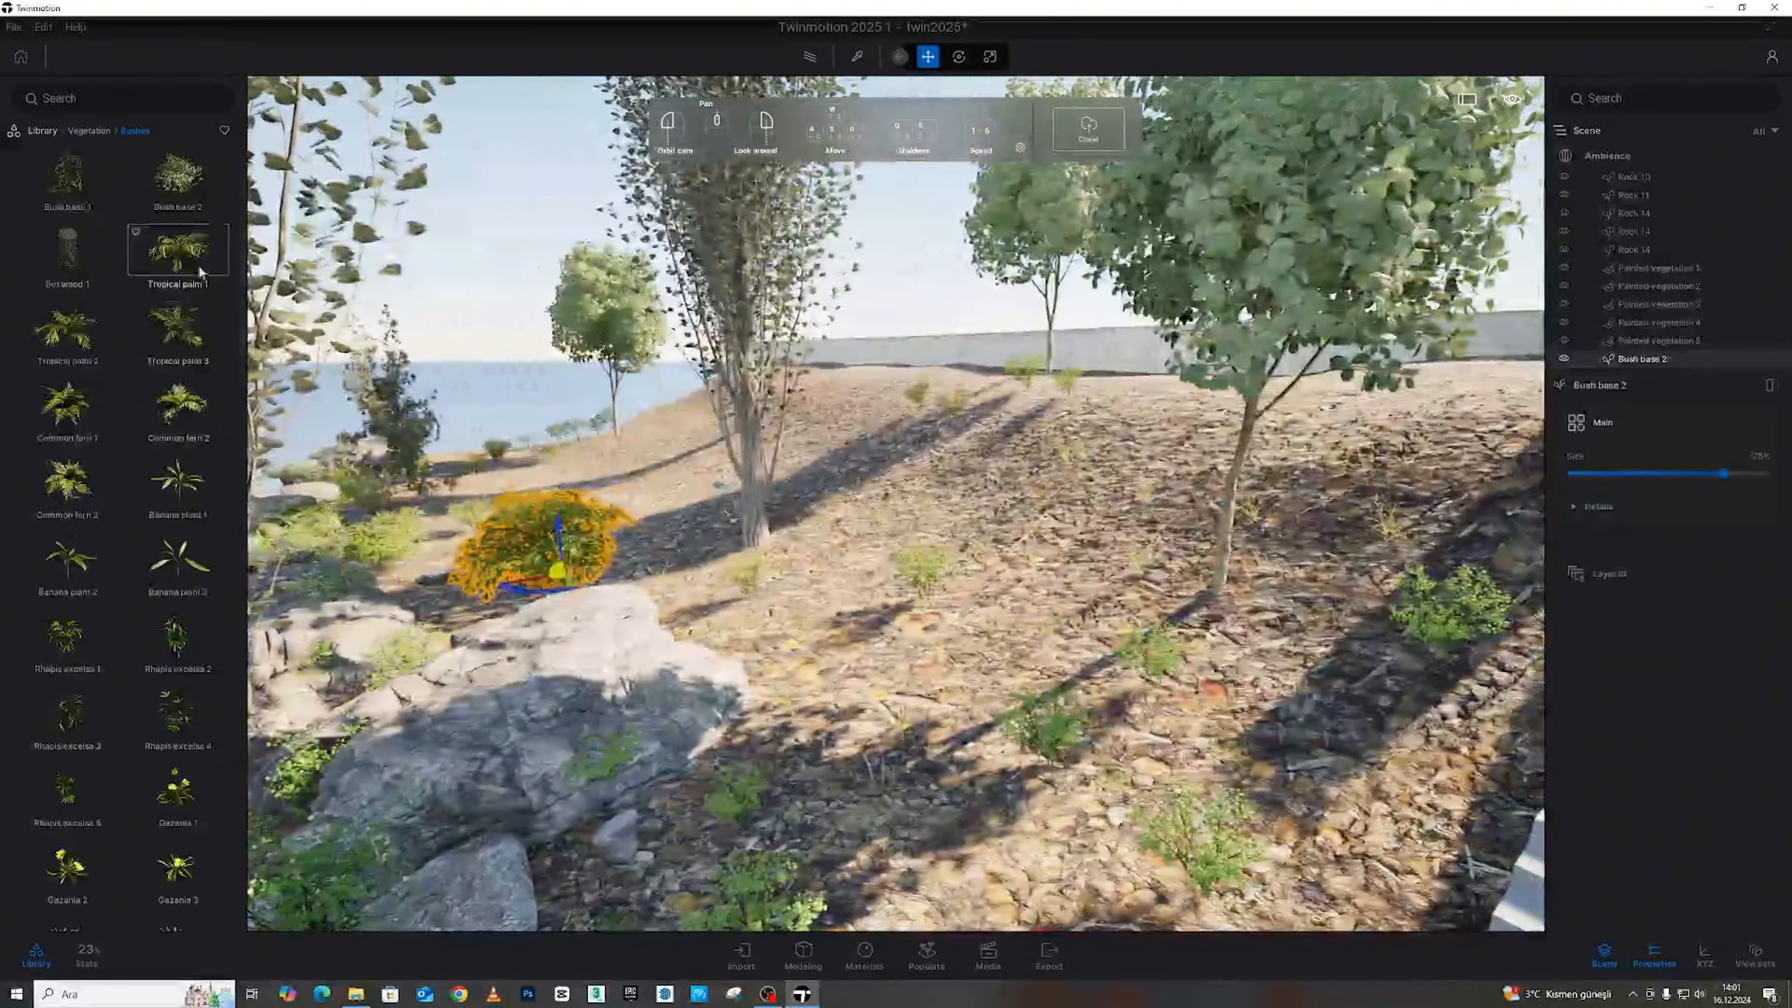
{"action": "left_click_drag", "start_coordinate": [175, 189], "coordinate": [821, 607]}
Add five Bush base 1 shrubs across the slope, uphill and beside the stairs
{"action": "scroll", "coordinate": [839, 657], "scroll_direction": "down", "scroll_amount": 3}
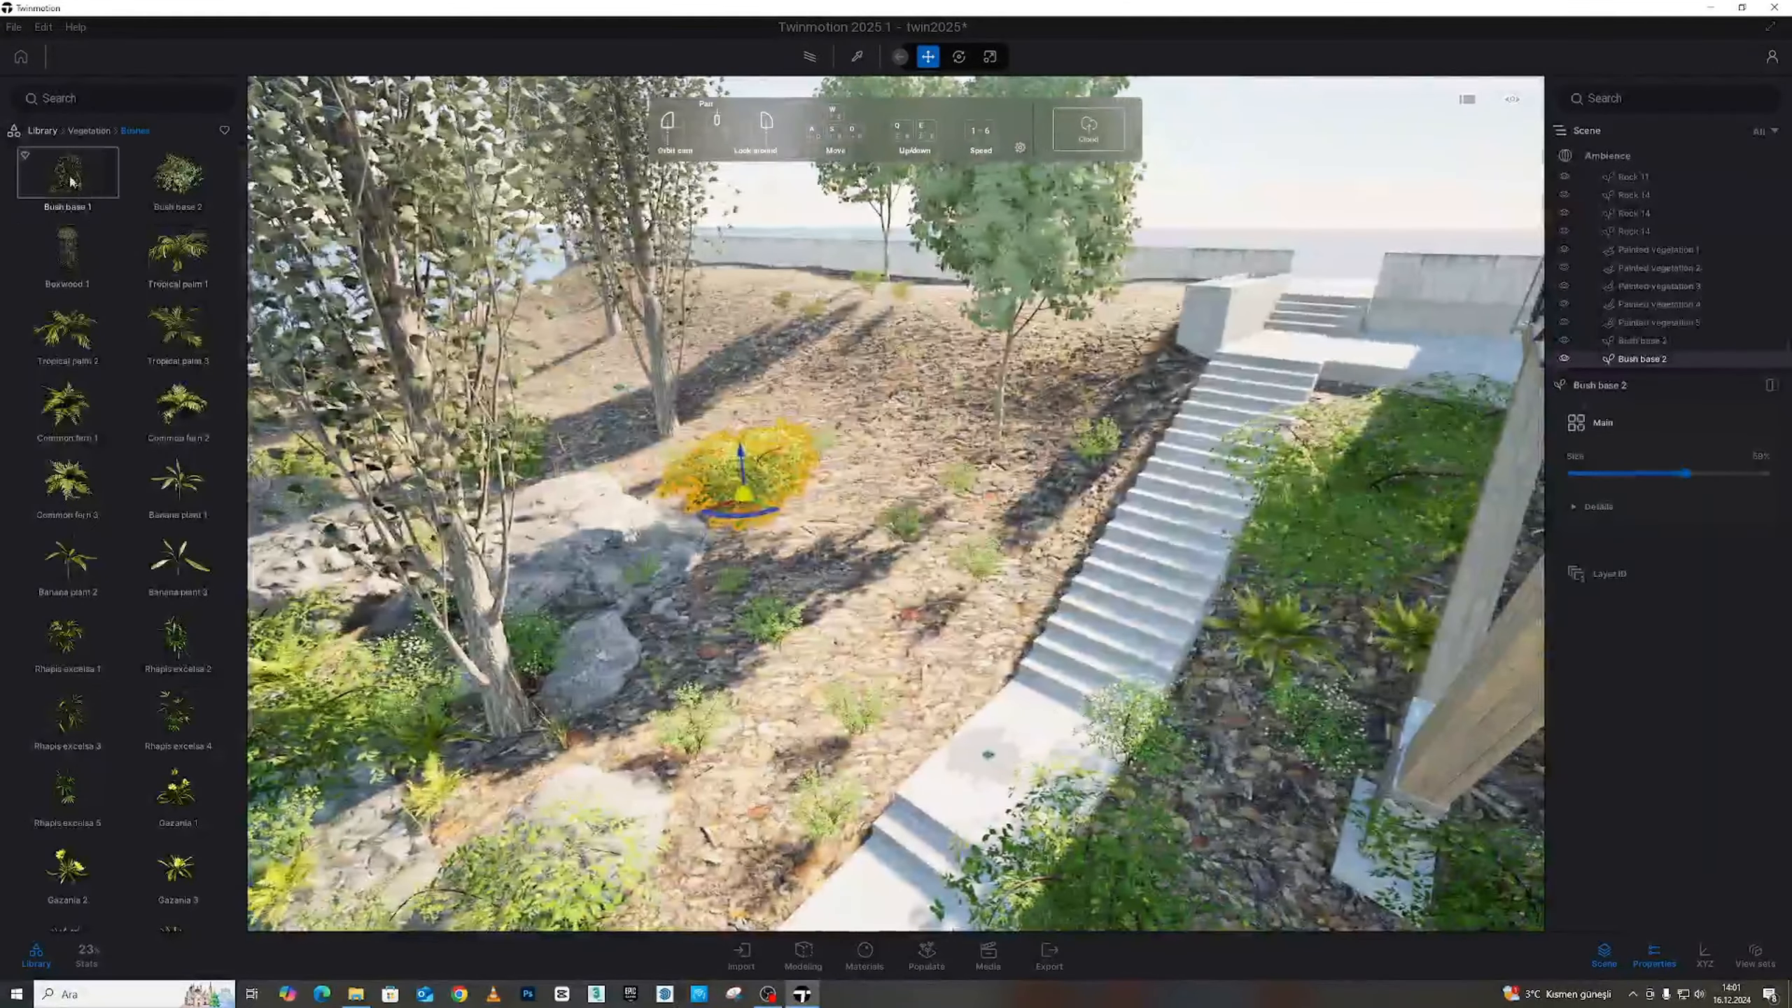
{"action": "left_click_drag", "start_coordinate": [68, 176], "coordinate": [699, 649]}
{"action": "left_click_drag", "start_coordinate": [70, 177], "coordinate": [831, 552]}
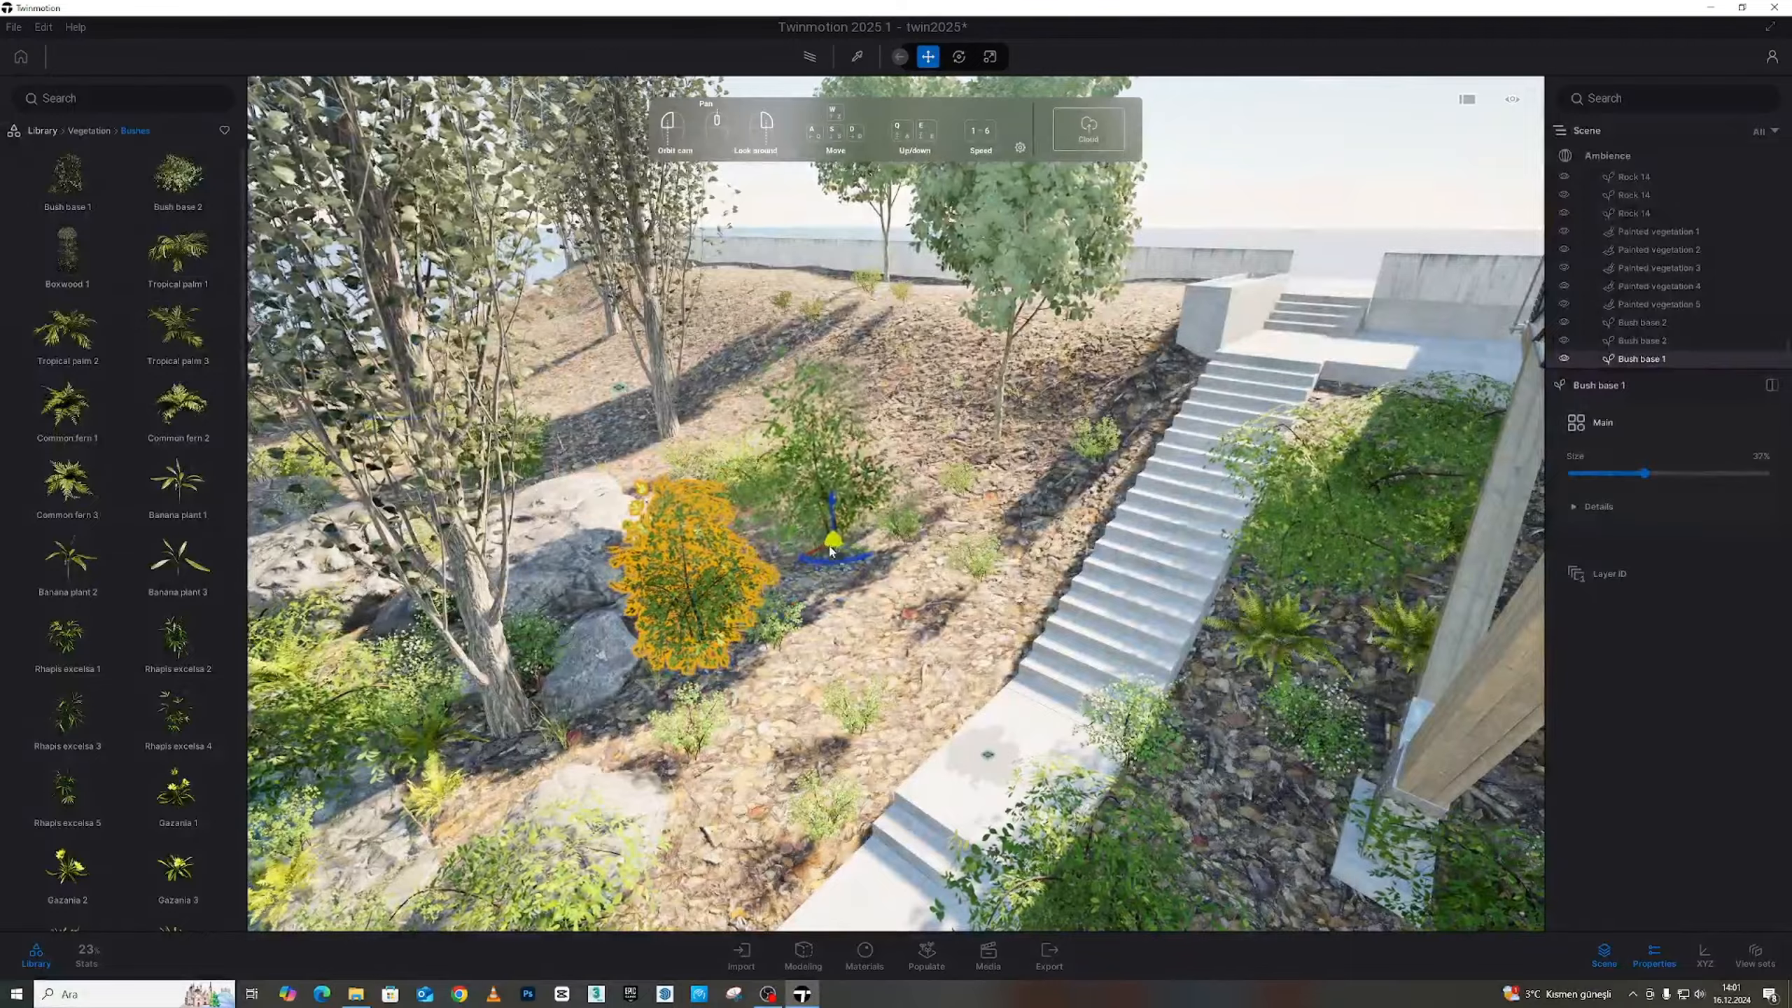
{"action": "left_click_drag", "start_coordinate": [875, 486], "coordinate": [802, 415]}
{"action": "left_click_drag", "start_coordinate": [69, 176], "coordinate": [1143, 311]}
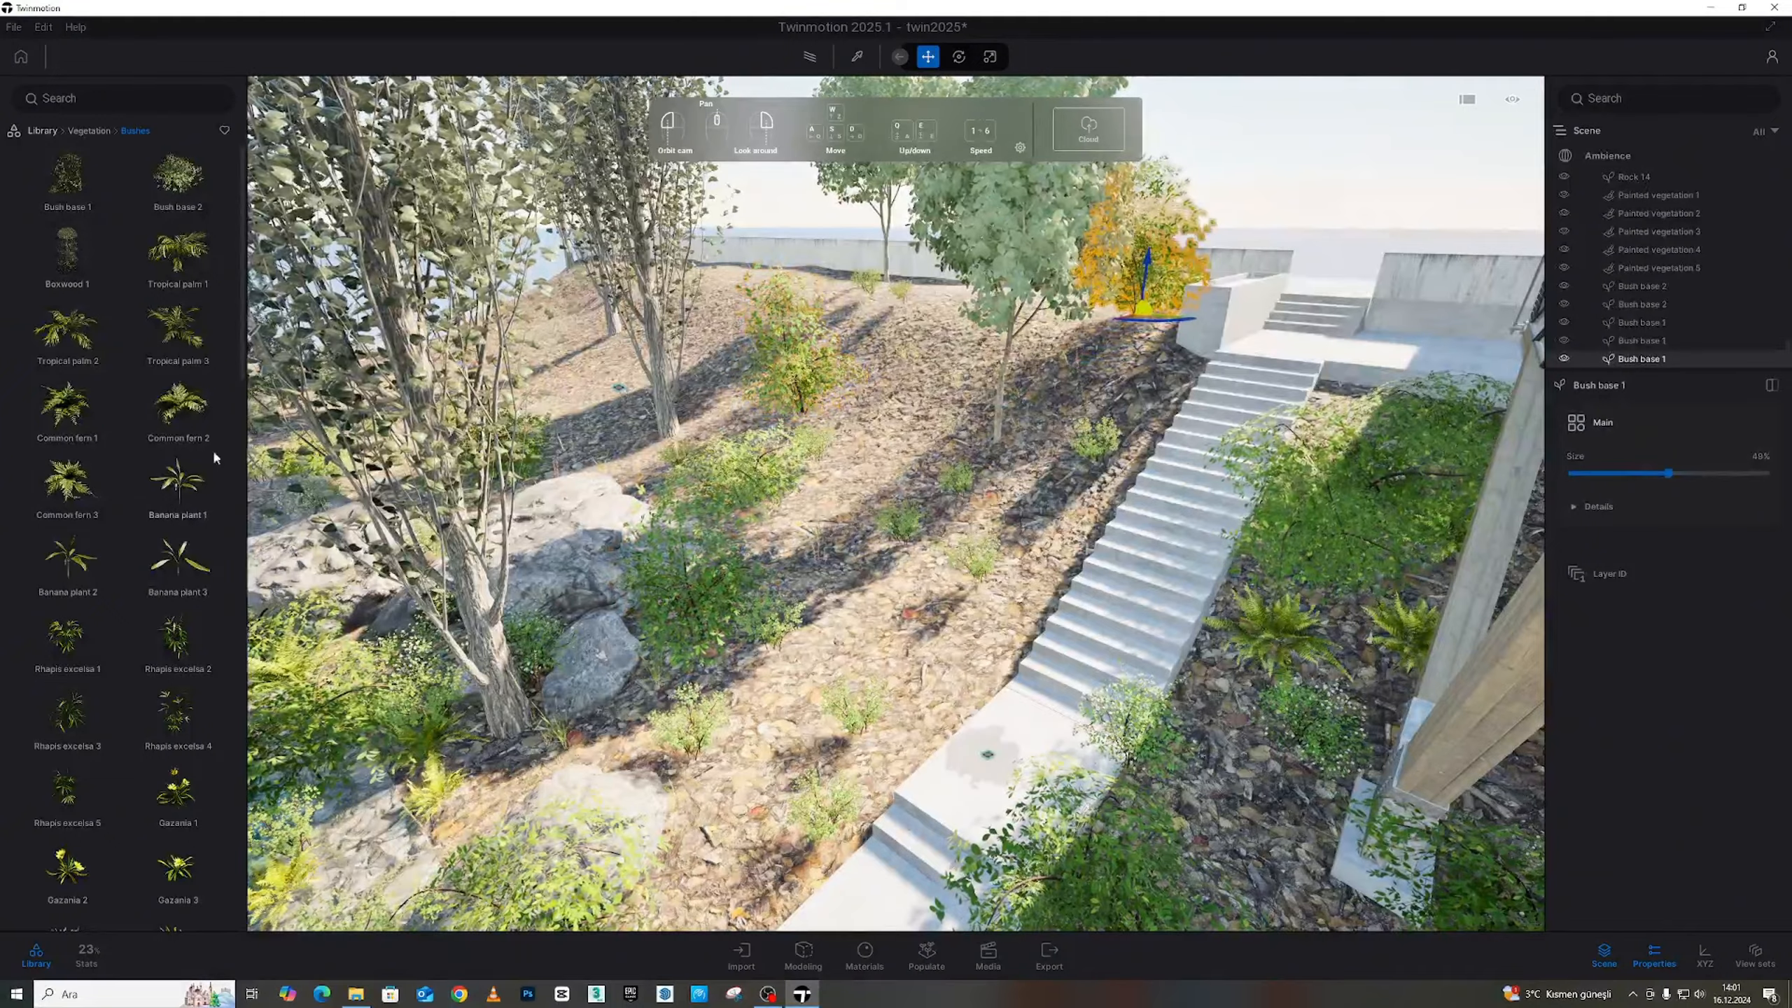
{"action": "left_click_drag", "start_coordinate": [70, 176], "coordinate": [907, 674]}
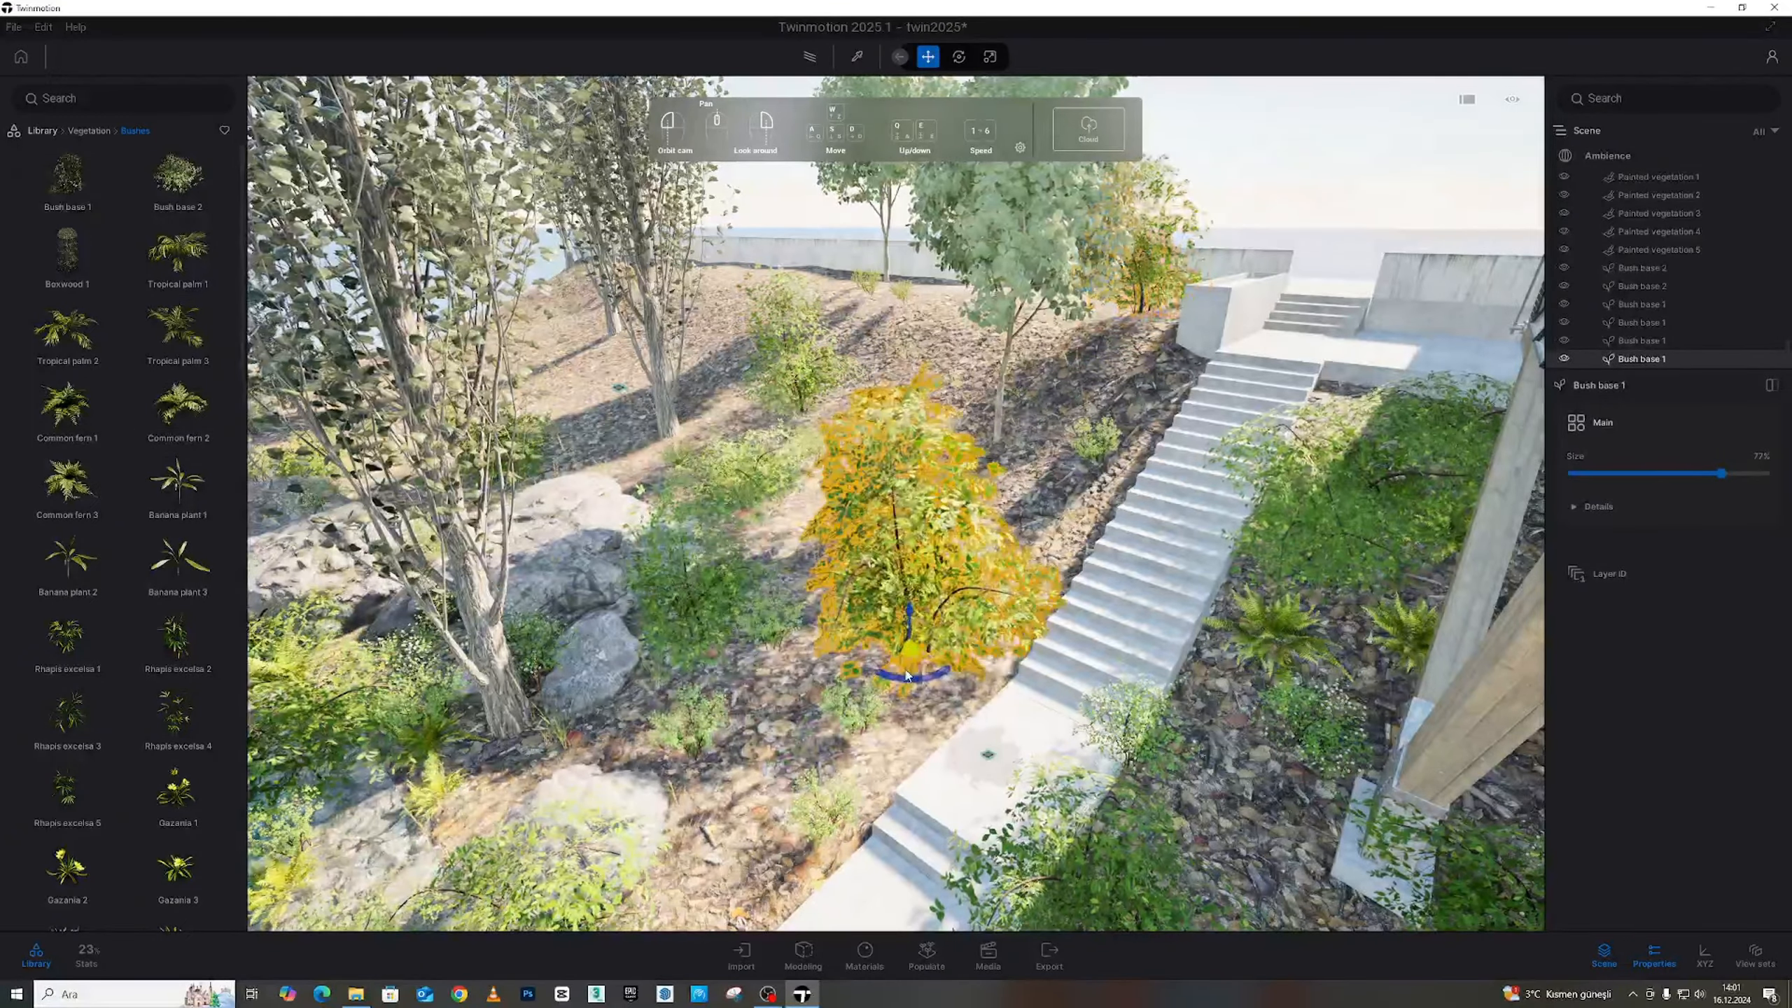
Shrink the last bush to about 40% size and deselect it
{"action": "left_click_drag", "start_coordinate": [1721, 474], "coordinate": [1649, 475]}
{"action": "key", "text": "s"}
{"action": "right_click_drag", "start_coordinate": [1058, 636], "coordinate": [987, 615]}
{"action": "left_click", "coordinate": [1168, 246]}
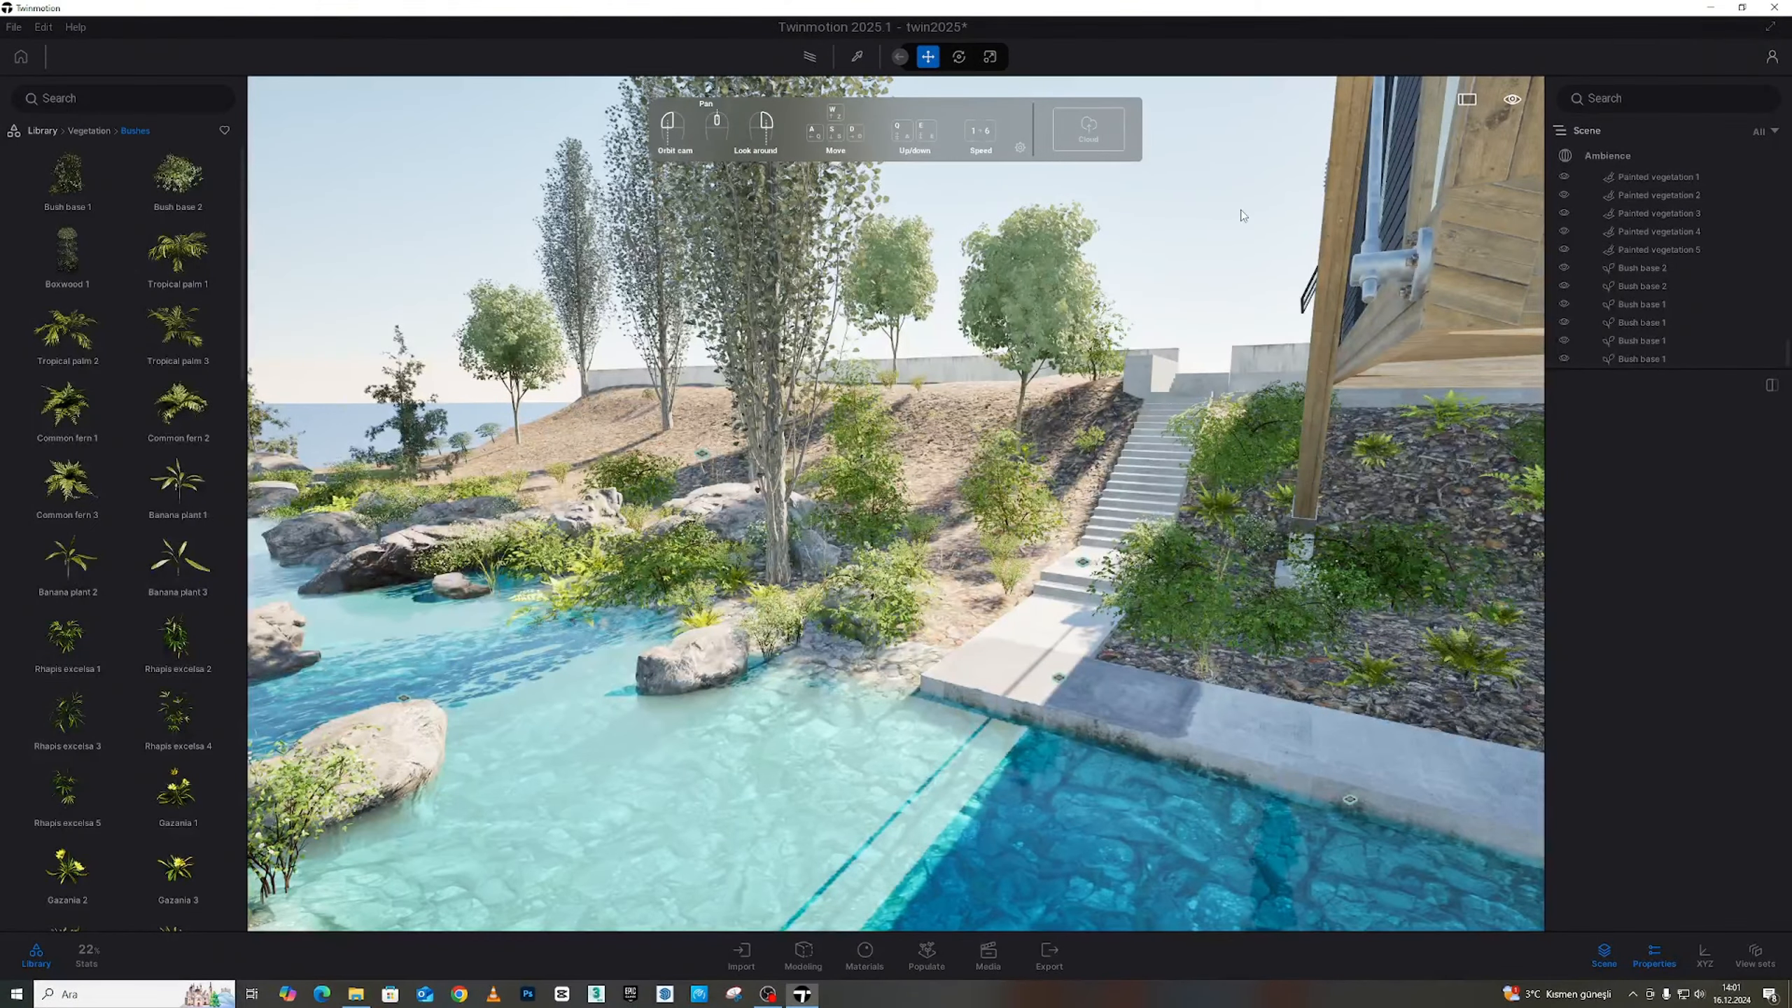
Fly the camera back and frame the house from below
{"action": "key", "text": "s"}
{"action": "mouse_move", "coordinate": [1129, 282]}
{"action": "right_mouse_down"}
{"action": "mouse_move", "coordinate": [1009, 303]}
{"action": "mouse_move", "coordinate": [996, 339]}
{"action": "mouse_move", "coordinate": [991, 311]}
{"action": "mouse_move", "coordinate": [1100, 297]}
{"action": "mouse_move", "coordinate": [1068, 286]}
{"action": "mouse_move", "coordinate": [1115, 270]}
{"action": "right_mouse_up"}
{"action": "key", "text": "s"}
{"action": "key", "text": "w"}
{"action": "key", "text": "q"}
{"action": "key", "text": "s"}
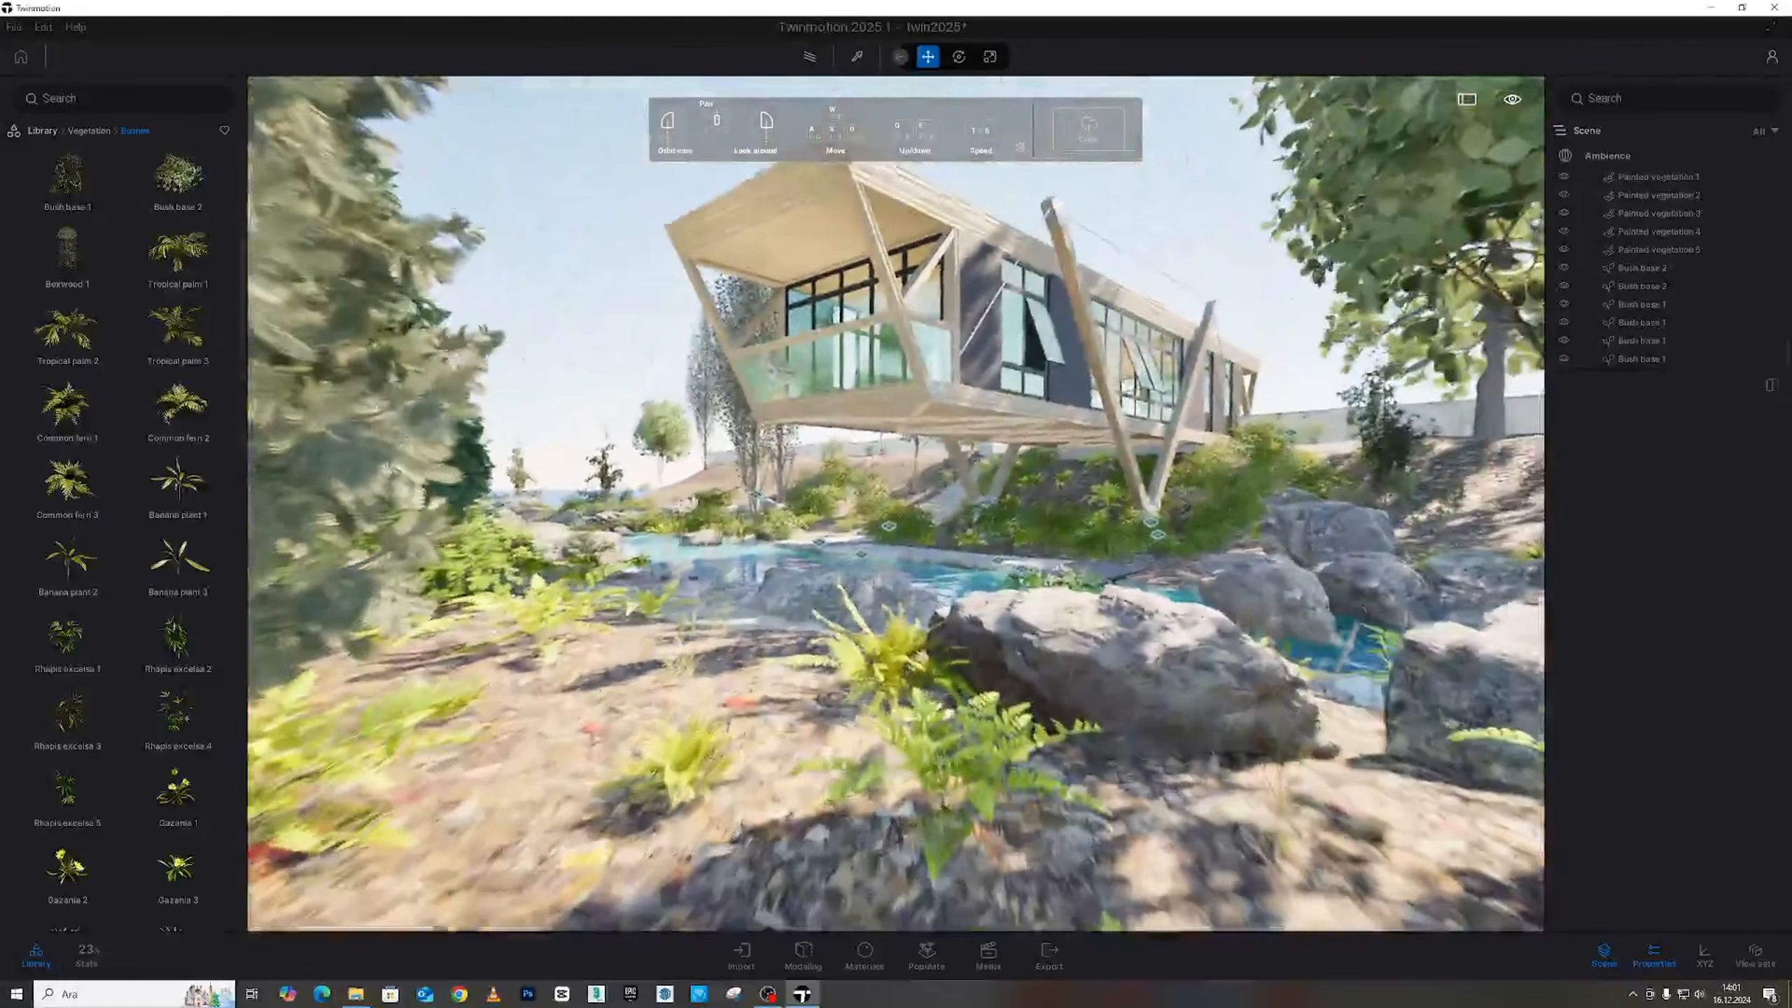
{"action": "right_click_drag", "start_coordinate": [890, 357], "coordinate": [928, 332]}
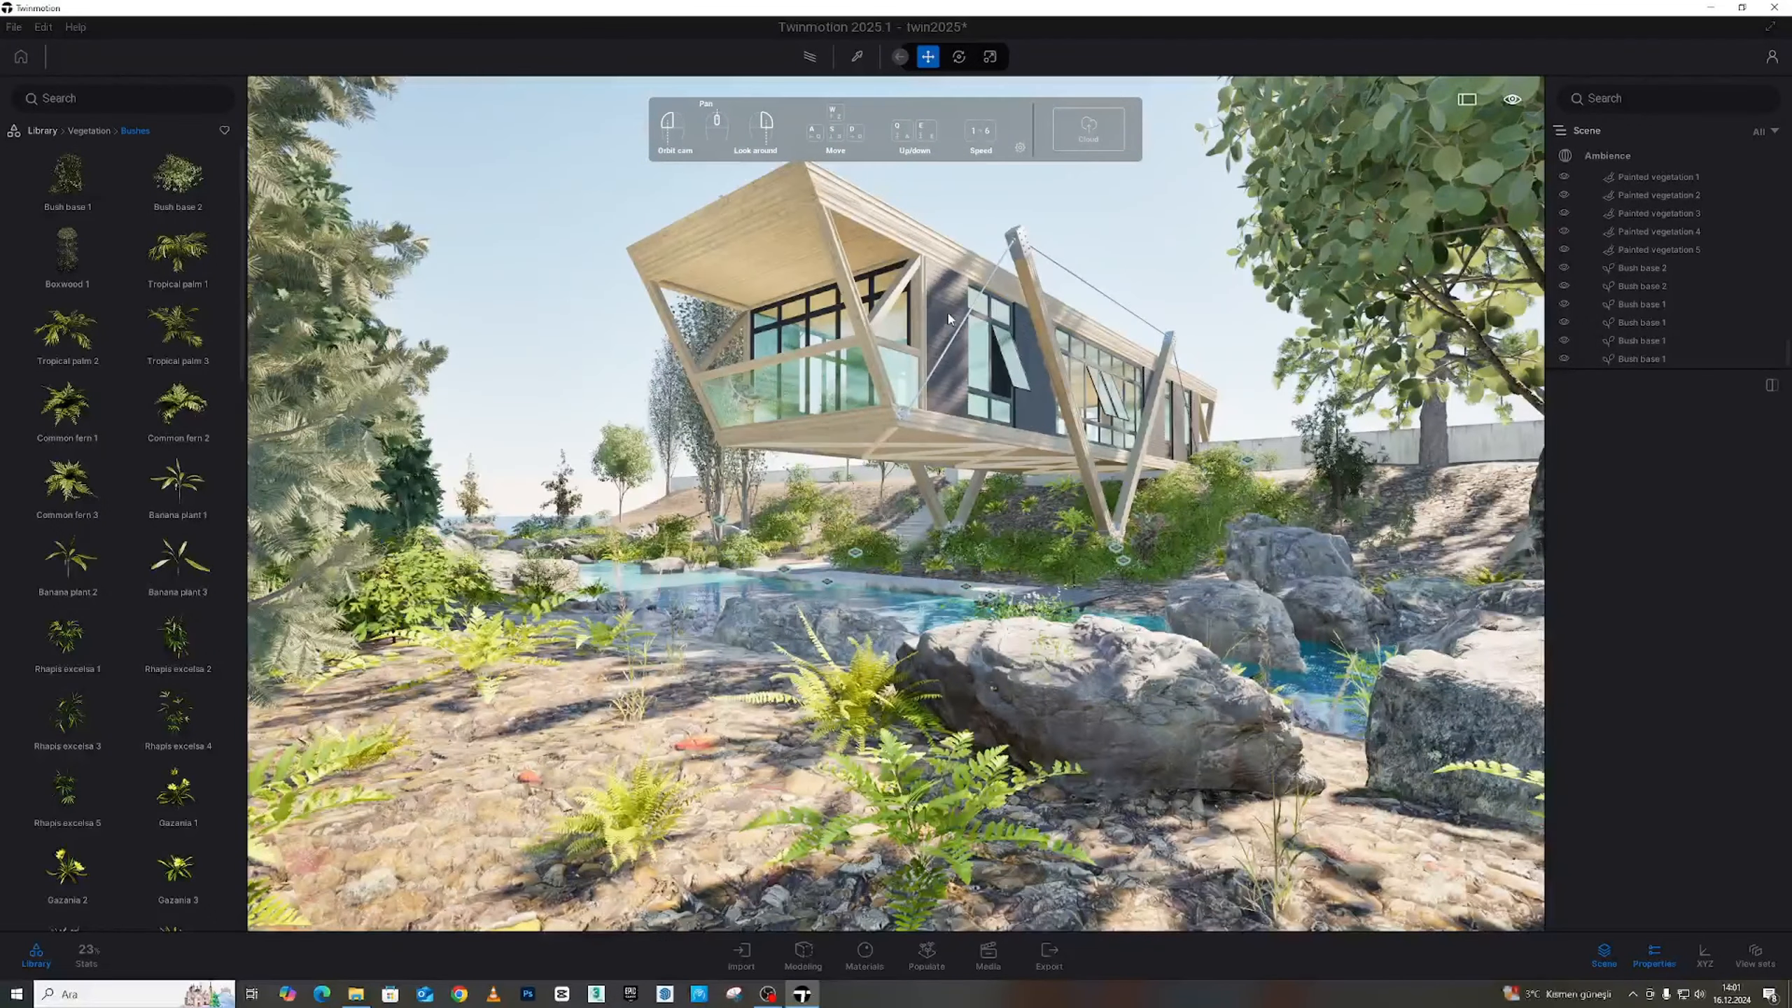
{"action": "key", "text": "d"}
{"action": "right_click_drag", "start_coordinate": [882, 404], "coordinate": [903, 360]}
{"action": "key", "text": "a"}
{"action": "right_click_drag", "start_coordinate": [1002, 415], "coordinate": [993, 399]}
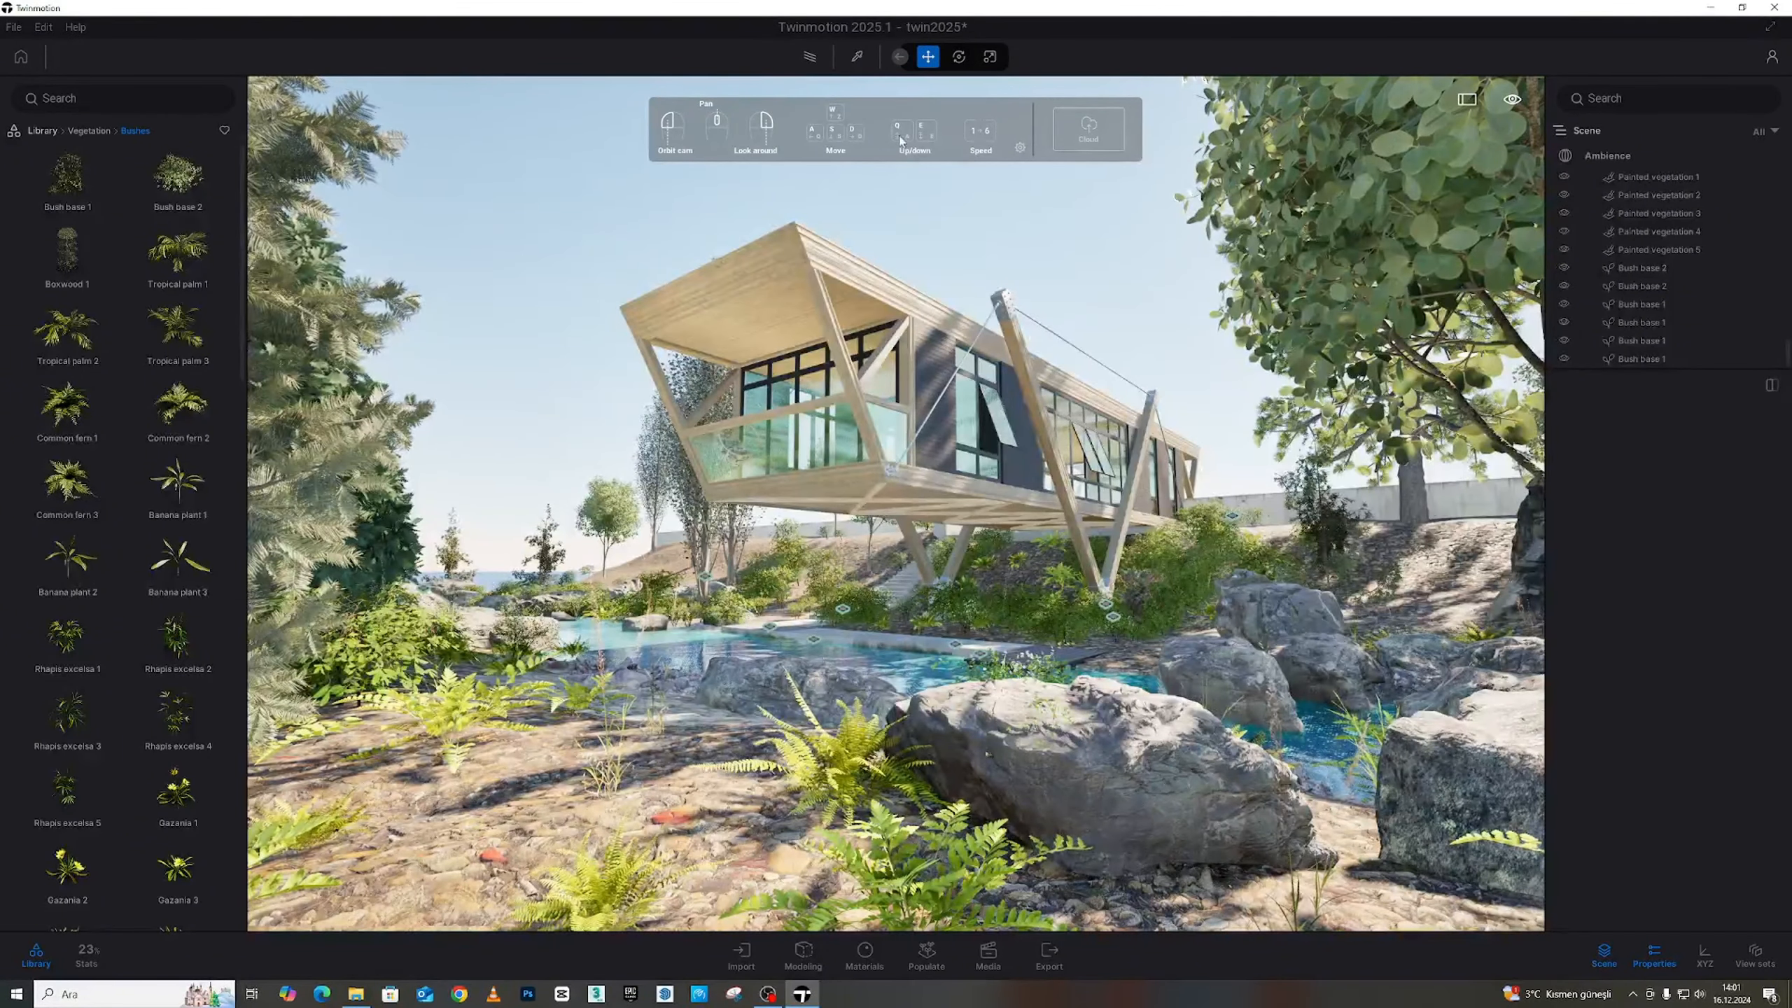
Preview the framed house as a path-traced render, then turn path tracing off
{"action": "left_click", "coordinate": [811, 58]}
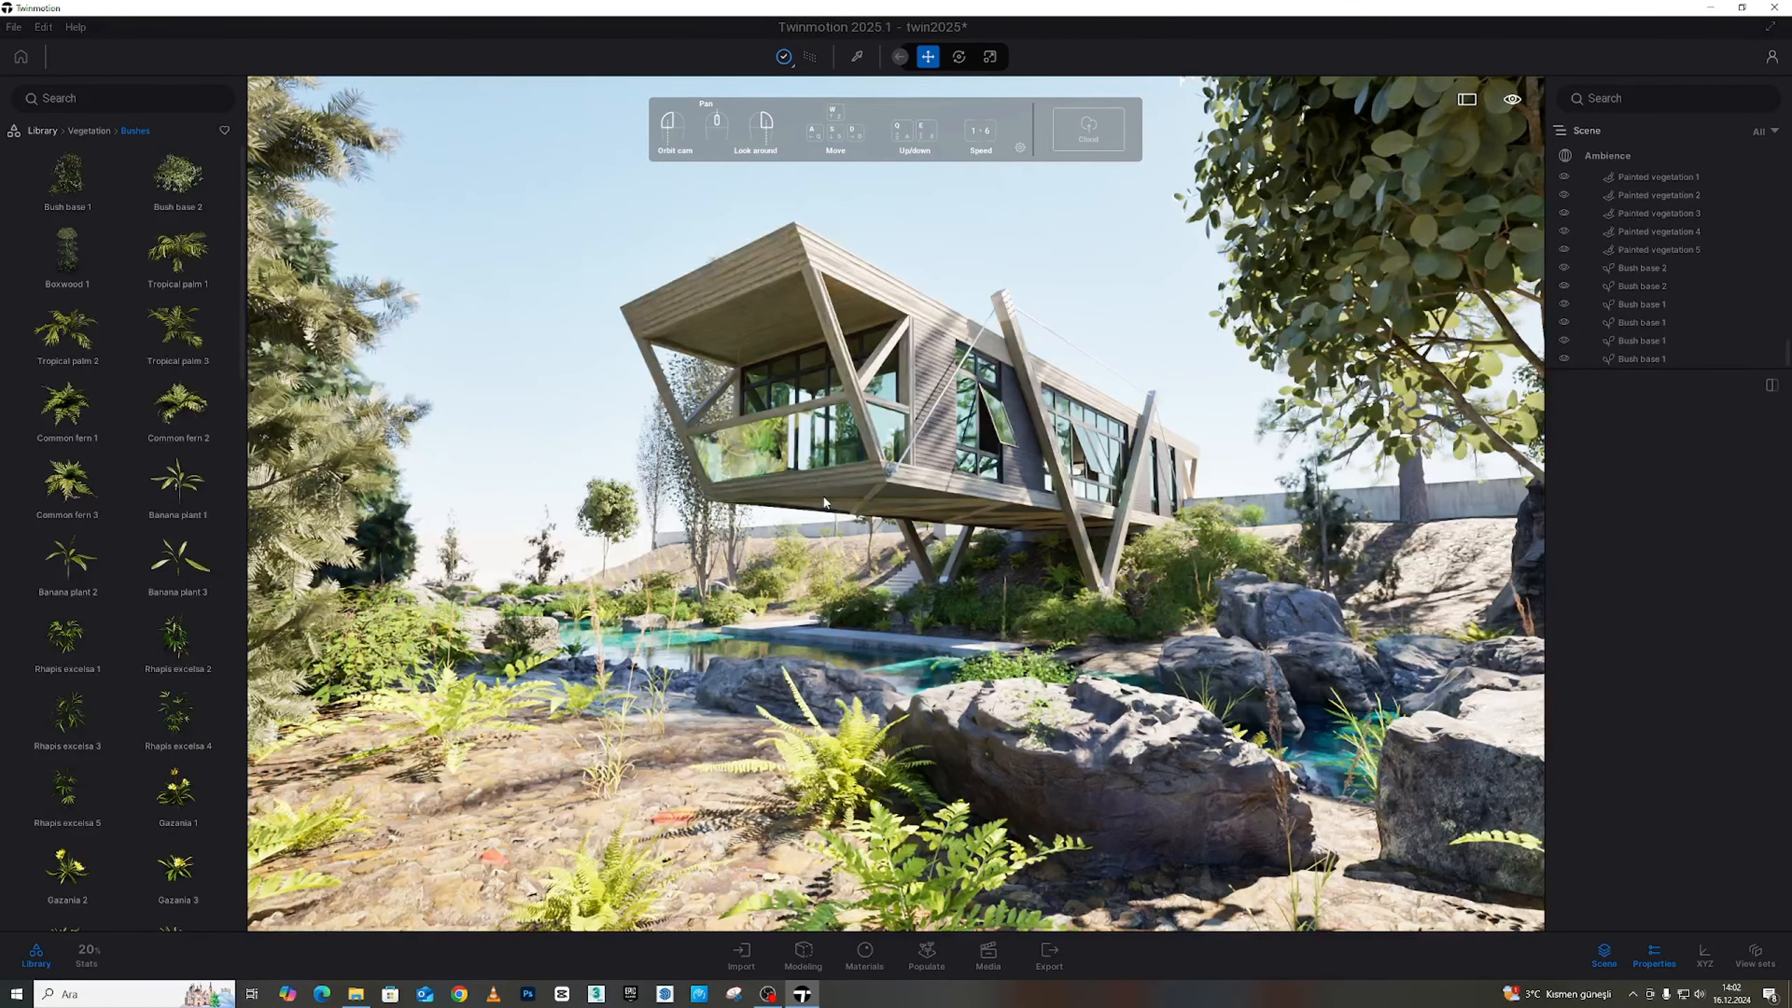
{"action": "left_click", "coordinate": [817, 56]}
{"action": "key", "text": "w"}
{"action": "right_click_drag", "start_coordinate": [875, 366], "coordinate": [713, 366]}
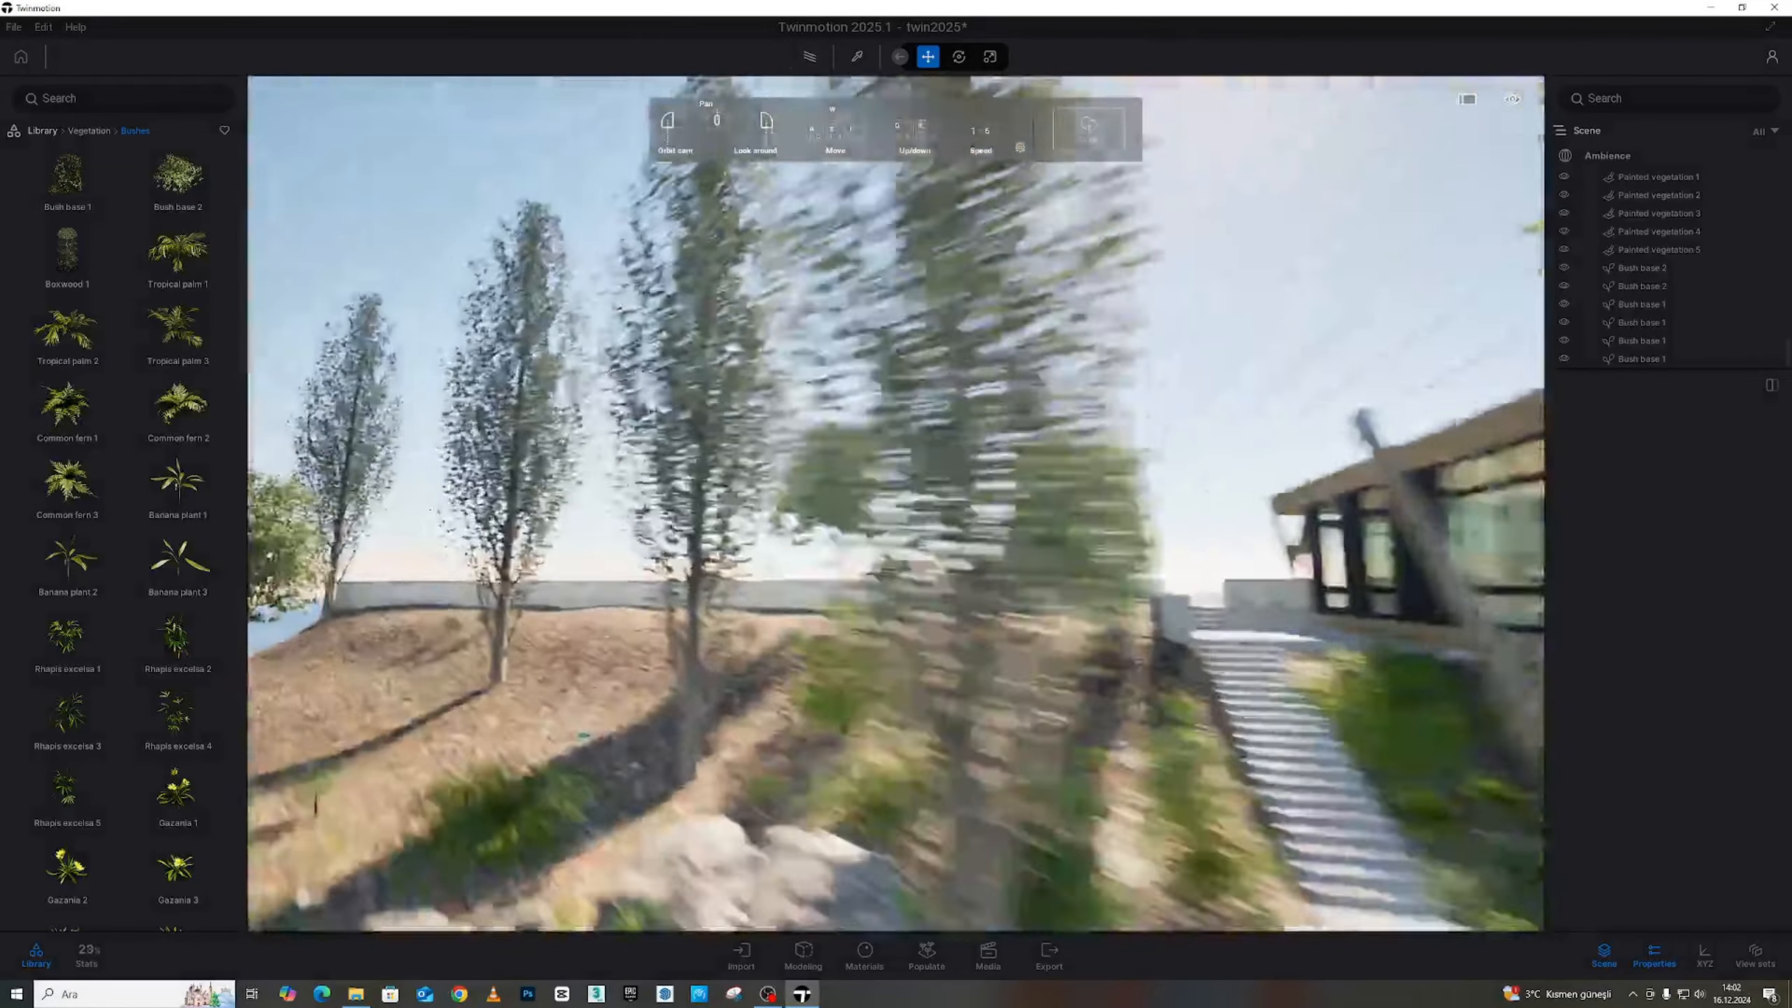
{"action": "right_click_drag", "start_coordinate": [583, 734], "coordinate": [997, 734]}
{"action": "key", "text": "s"}
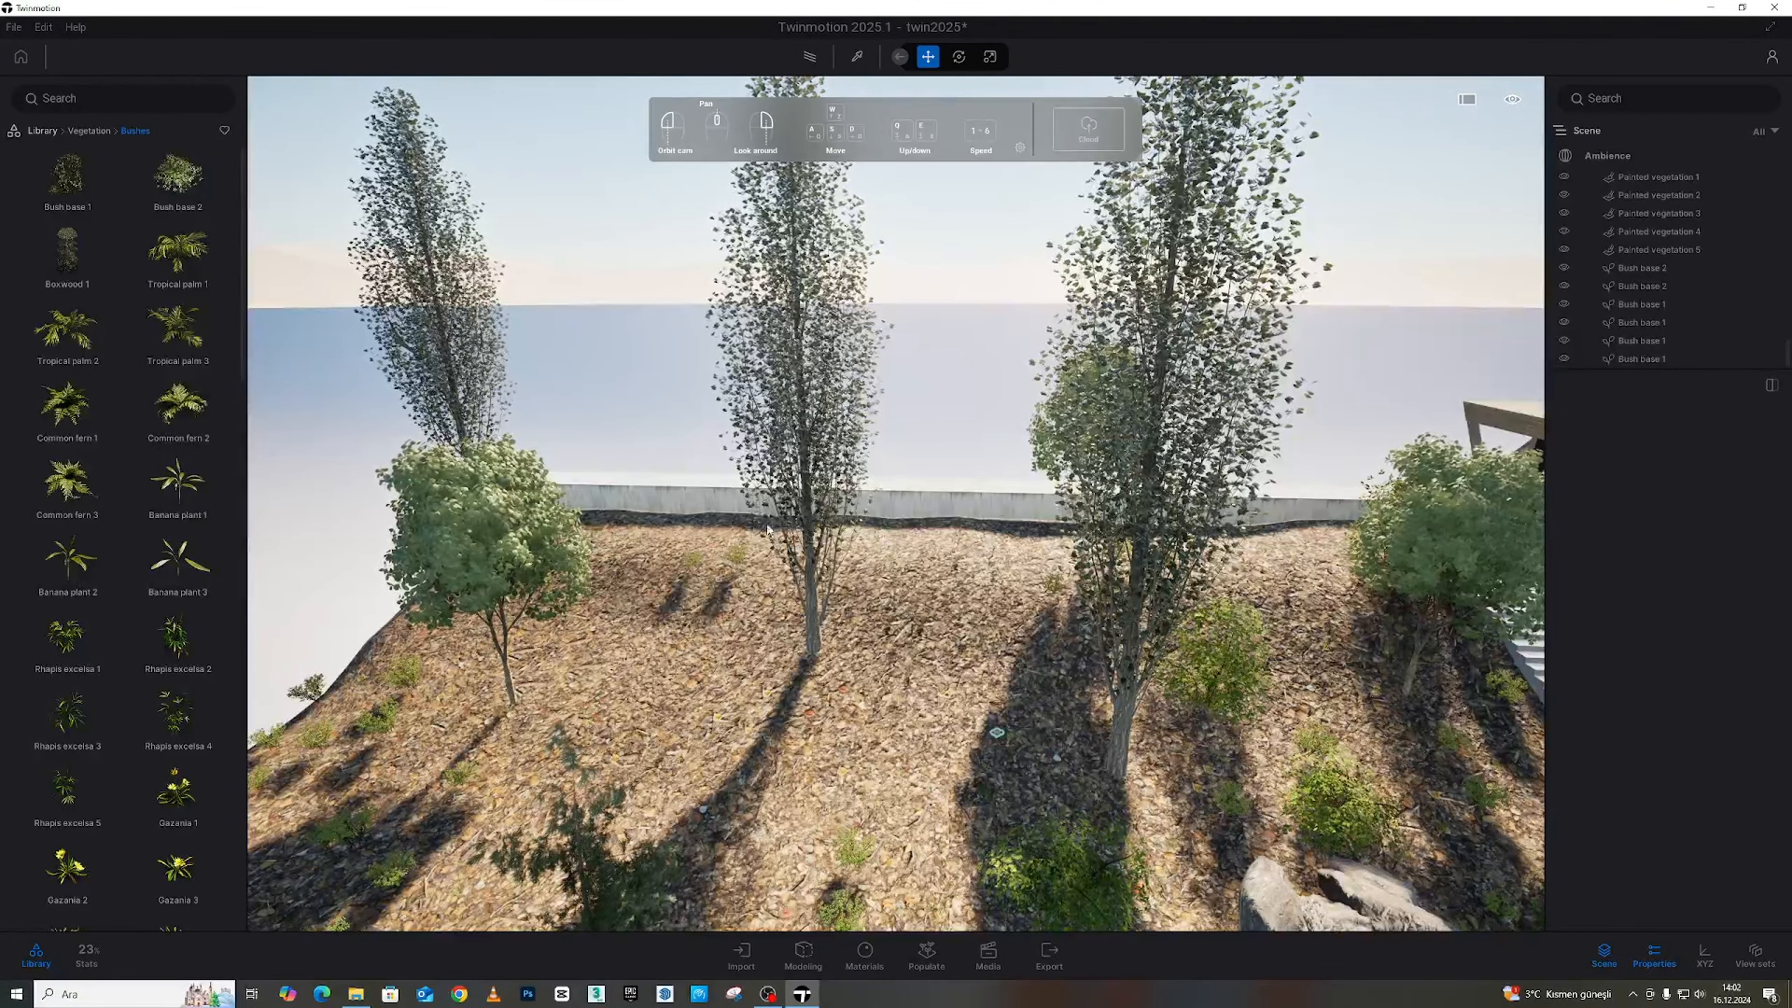
Return the library from vegetation to its top-level categories while flying toward the pool
{"action": "left_click", "coordinate": [101, 132]}
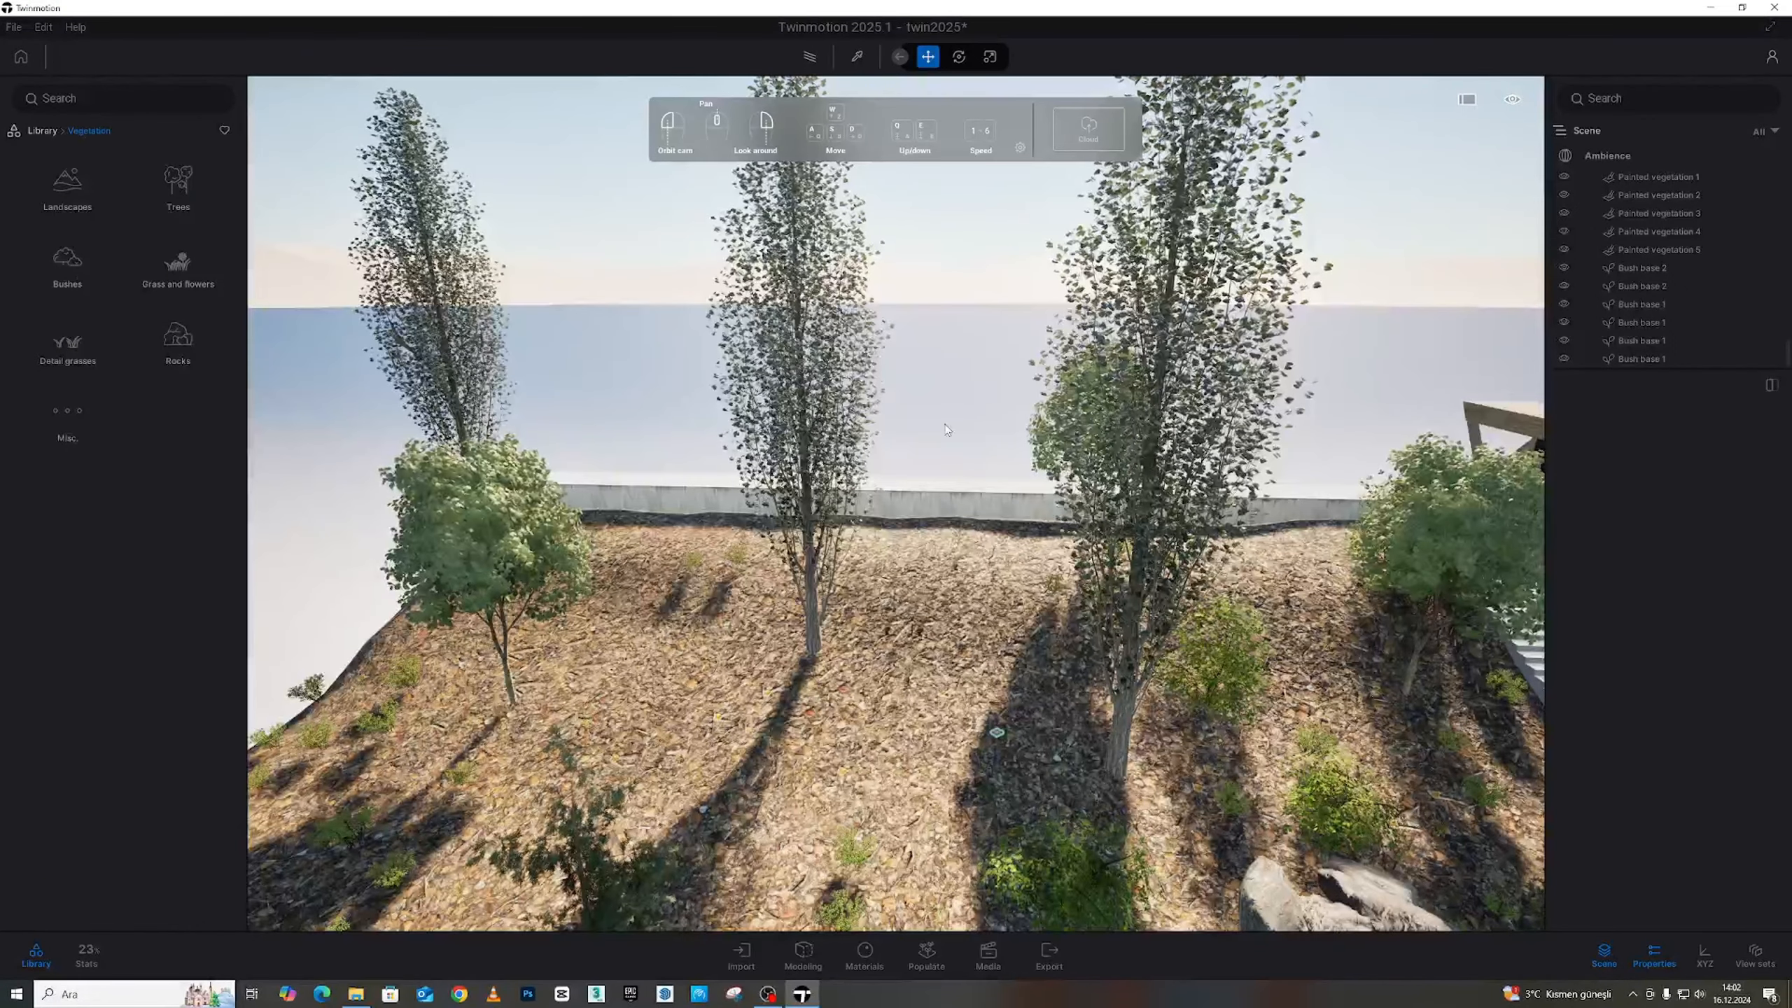
{"action": "key", "text": "d"}
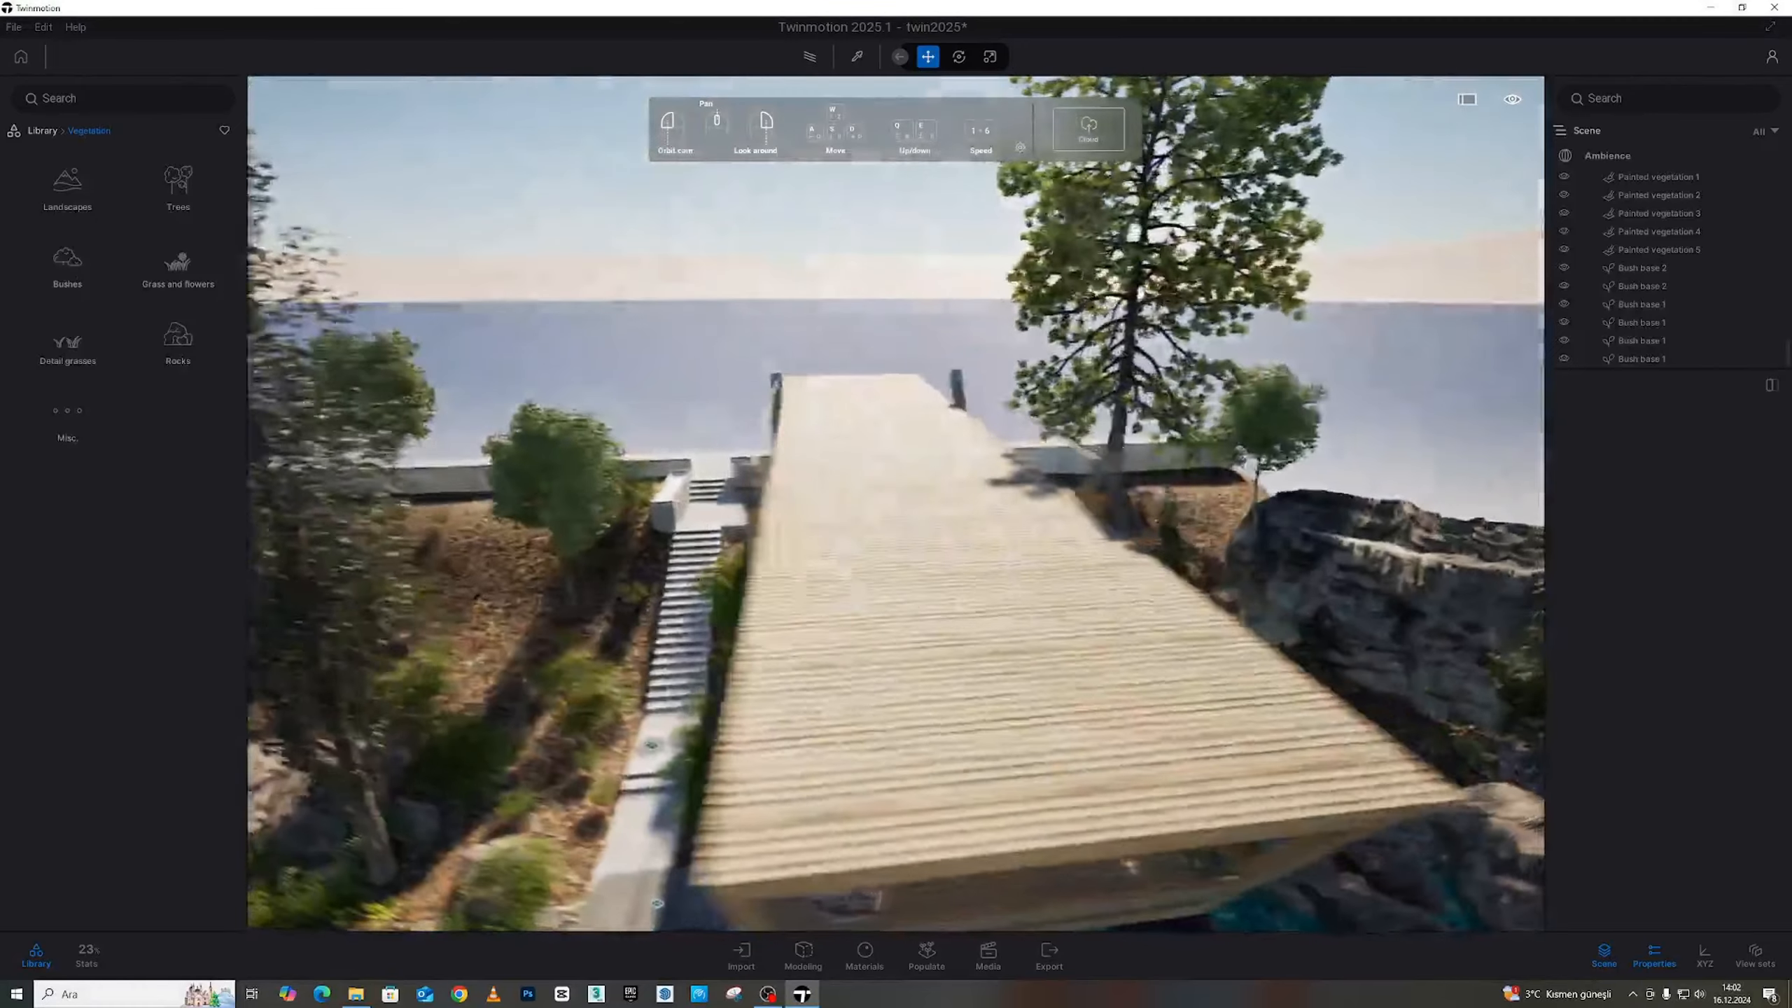
{"action": "key", "text": "s"}
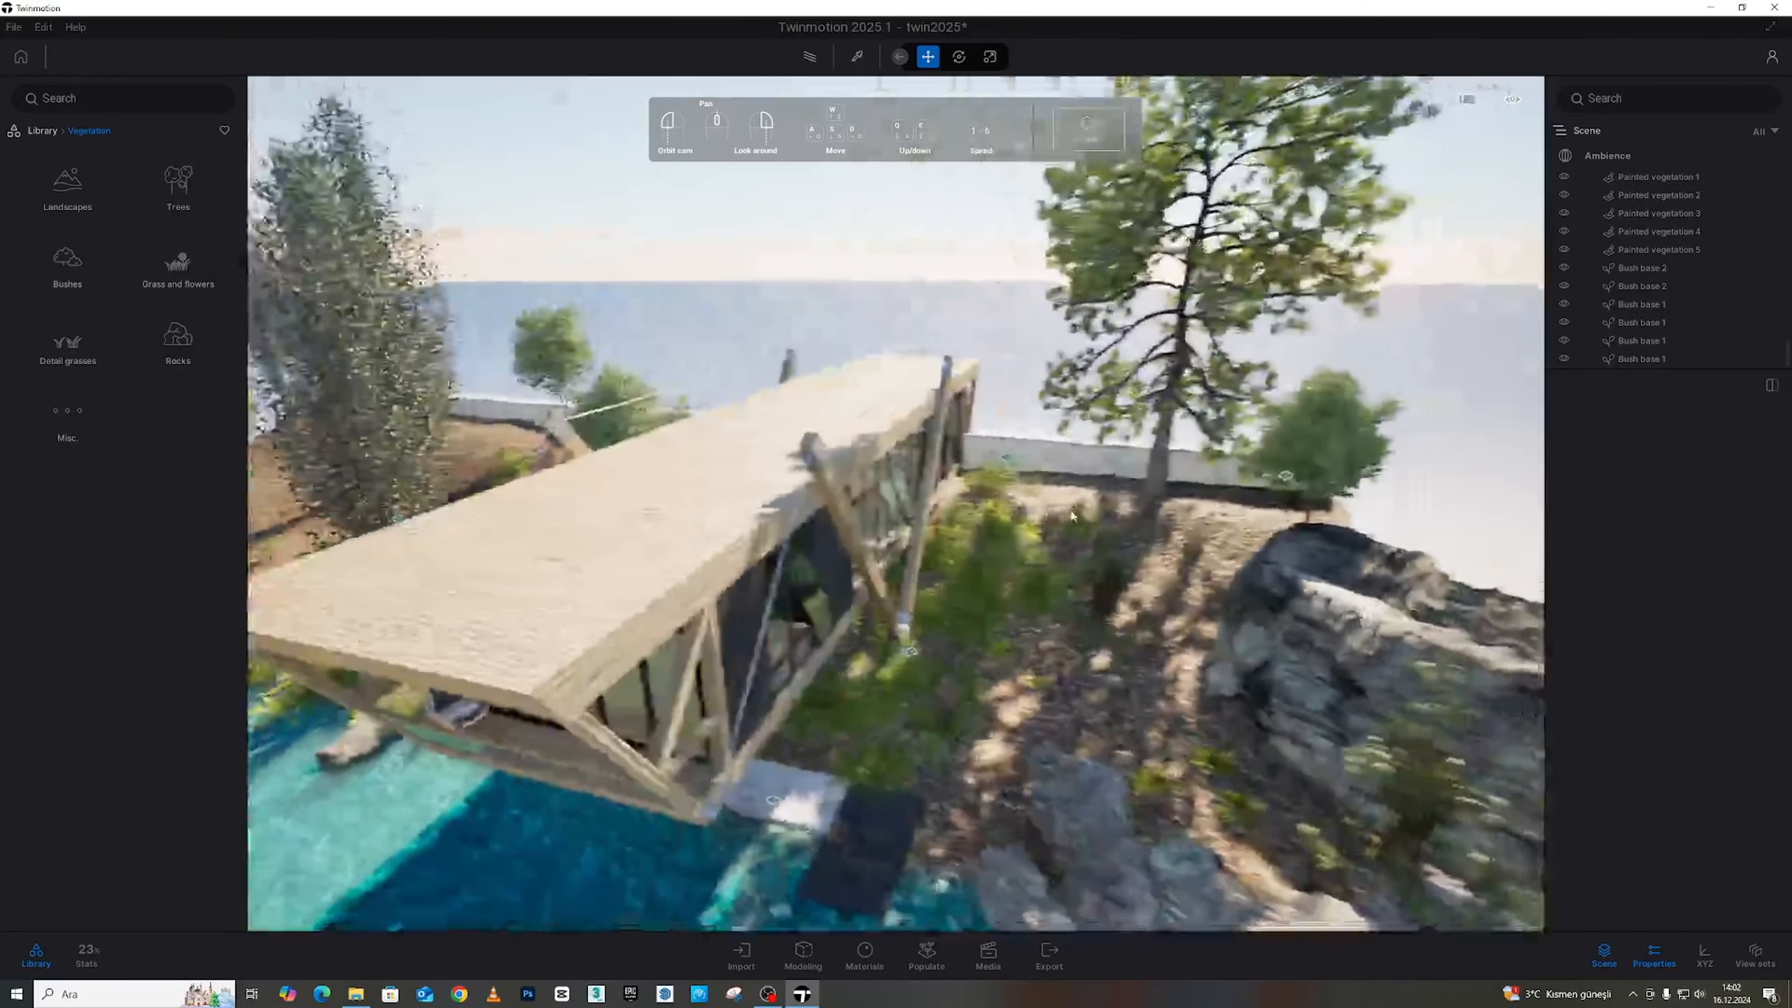
{"action": "key", "text": "w"}
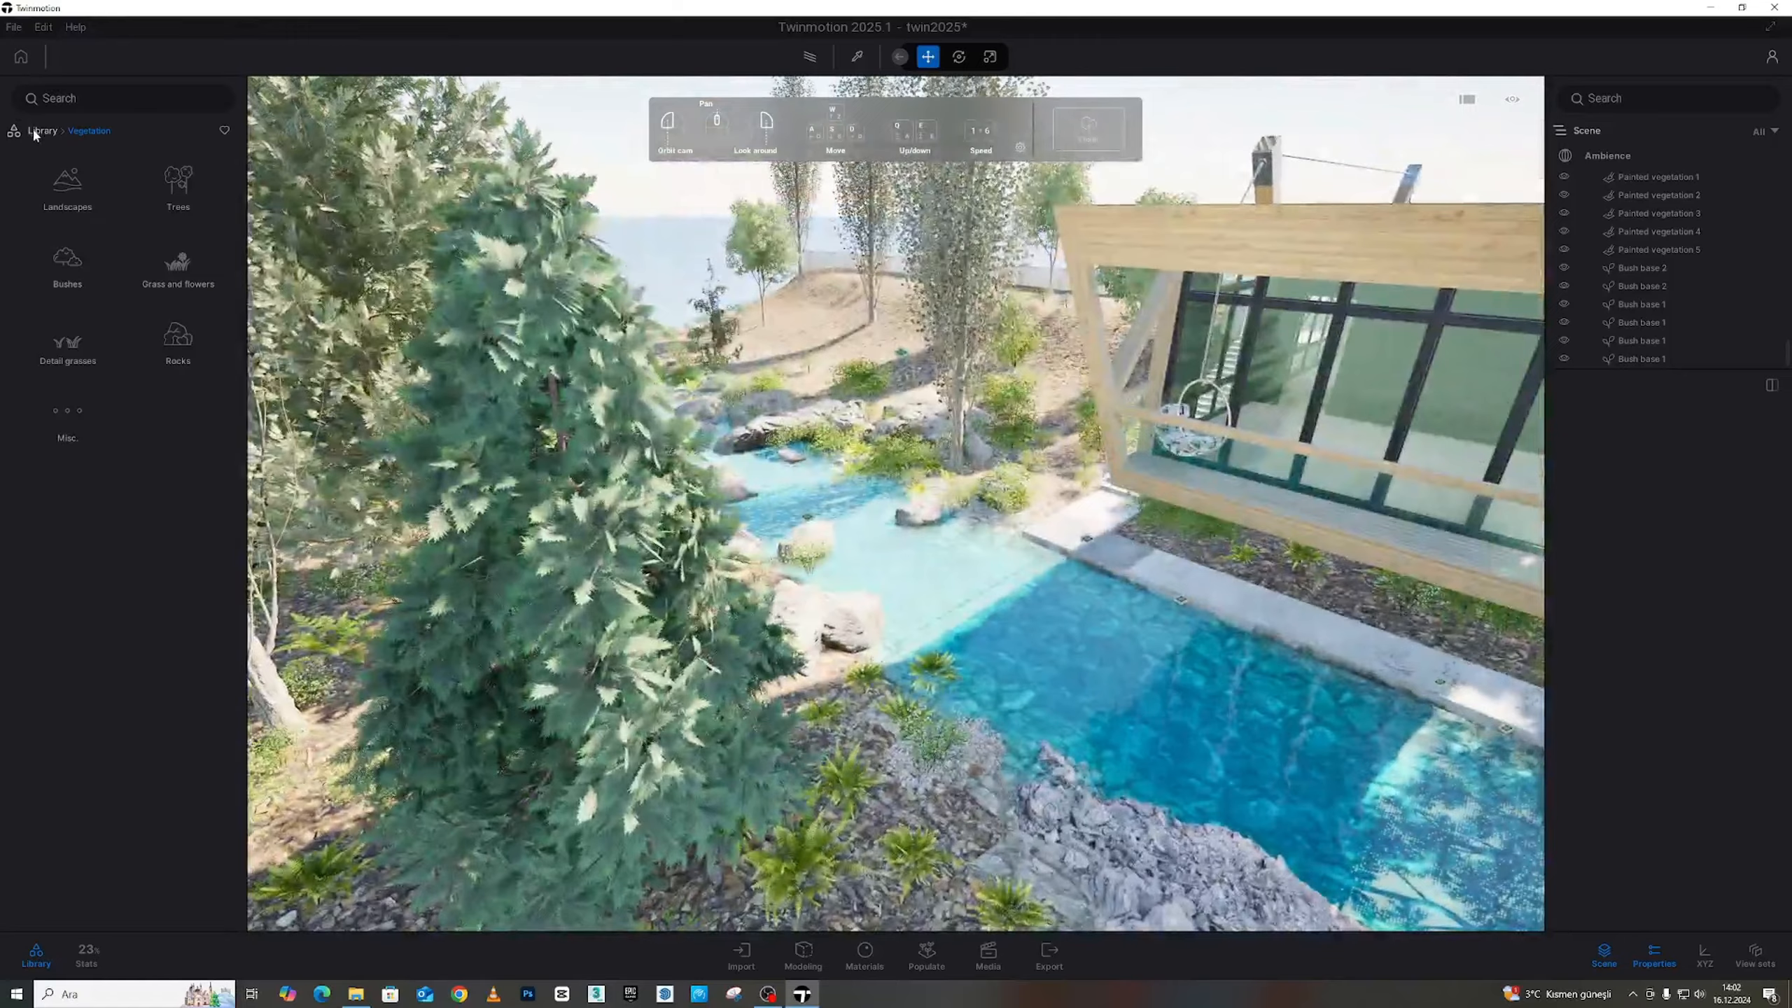
{"action": "left_click", "coordinate": [35, 130]}
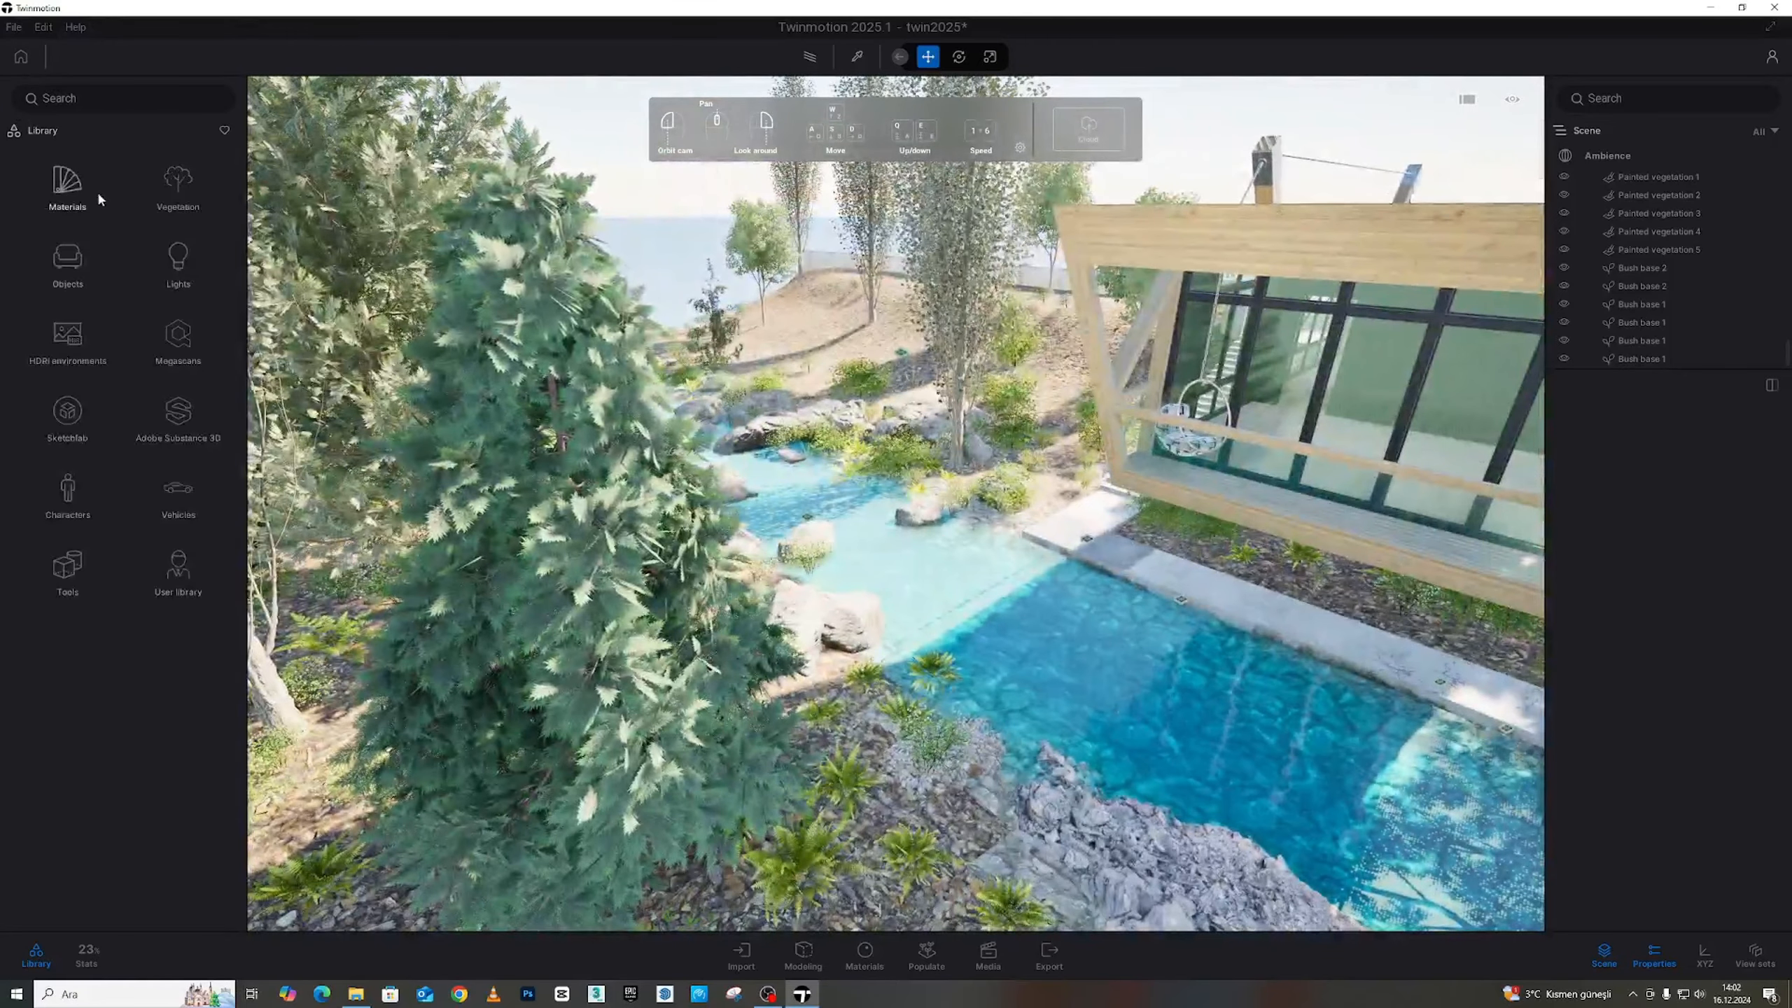
Search the Megascans 3D assets for 'Rock'
{"action": "left_click", "coordinate": [187, 347]}
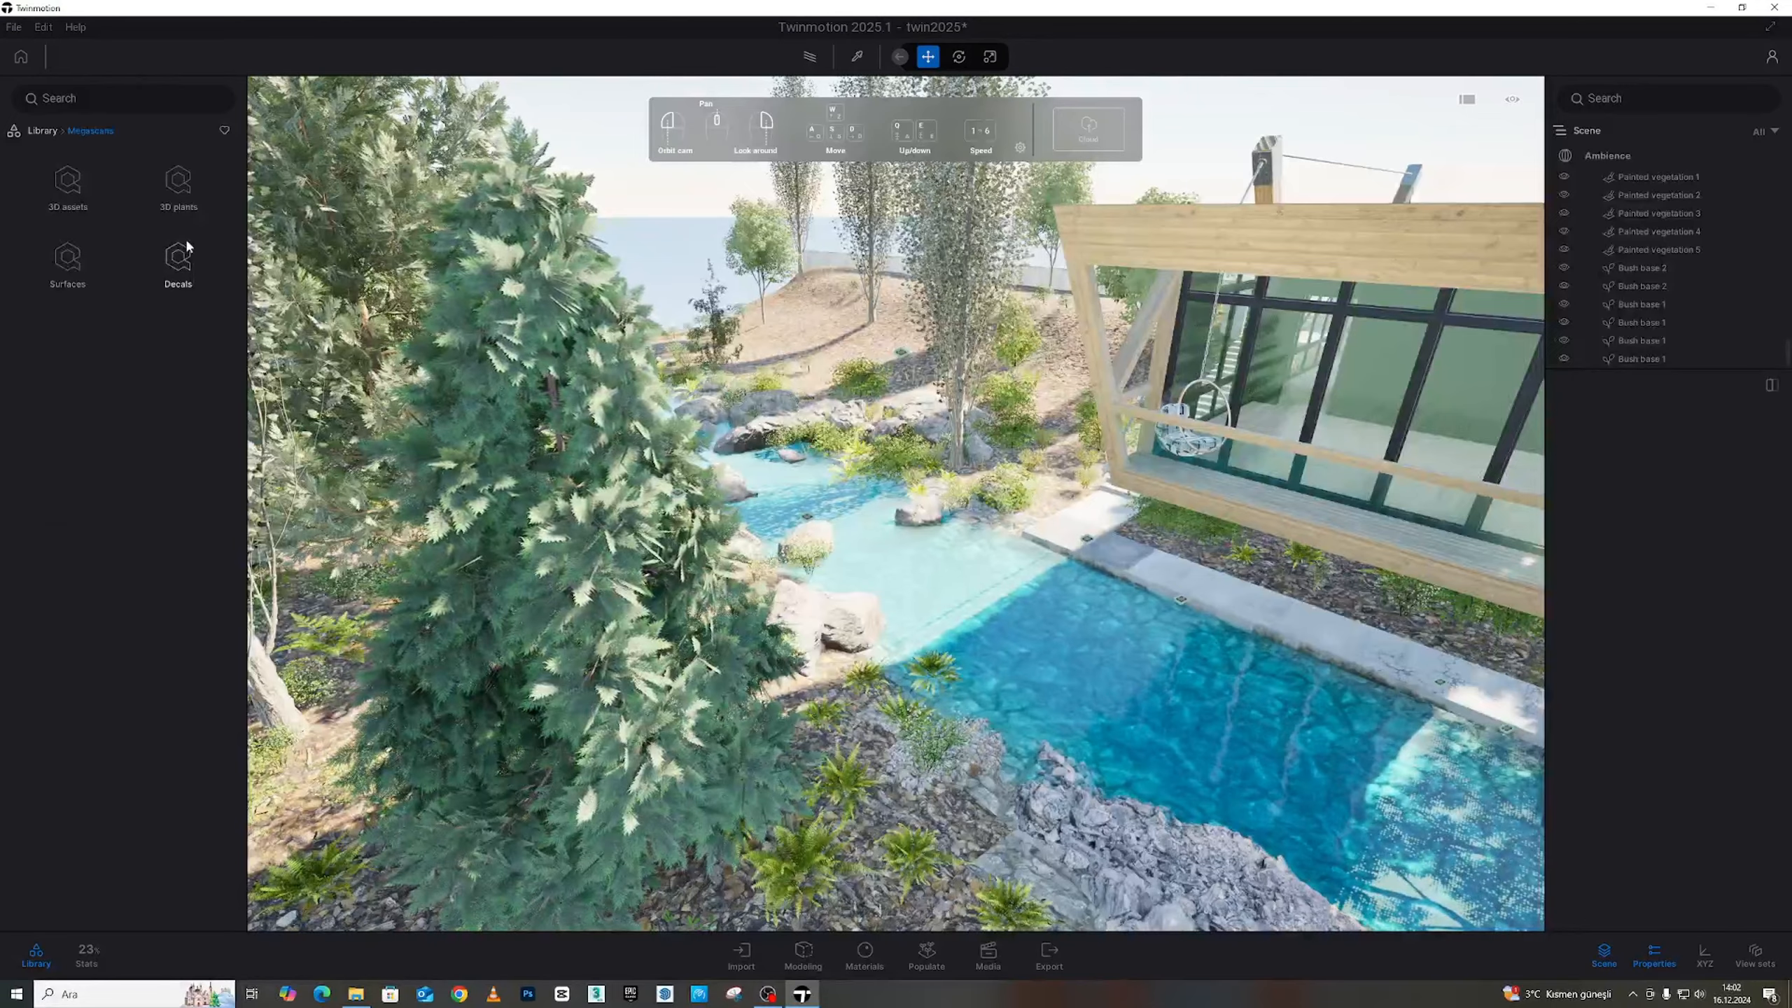
{"action": "left_click", "coordinate": [79, 192]}
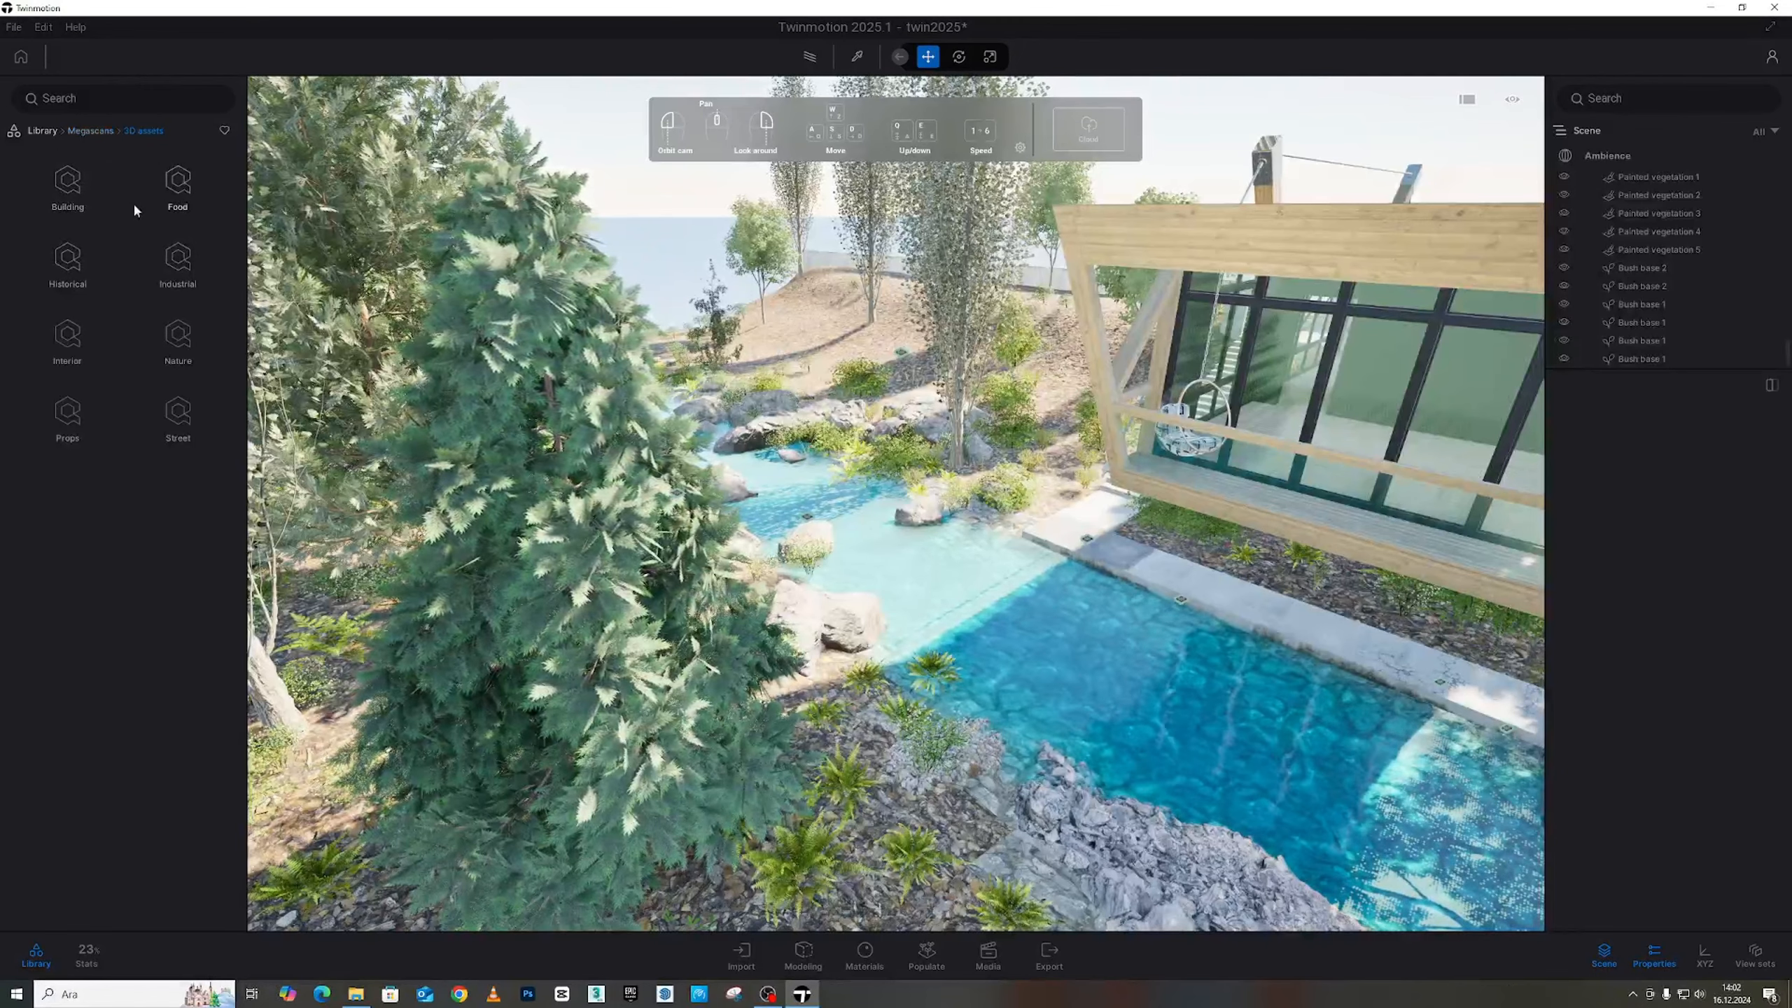
{"action": "left_click", "coordinate": [120, 99]}
{"action": "type", "text": "Rock"}
{"action": "key", "text": "Return"}
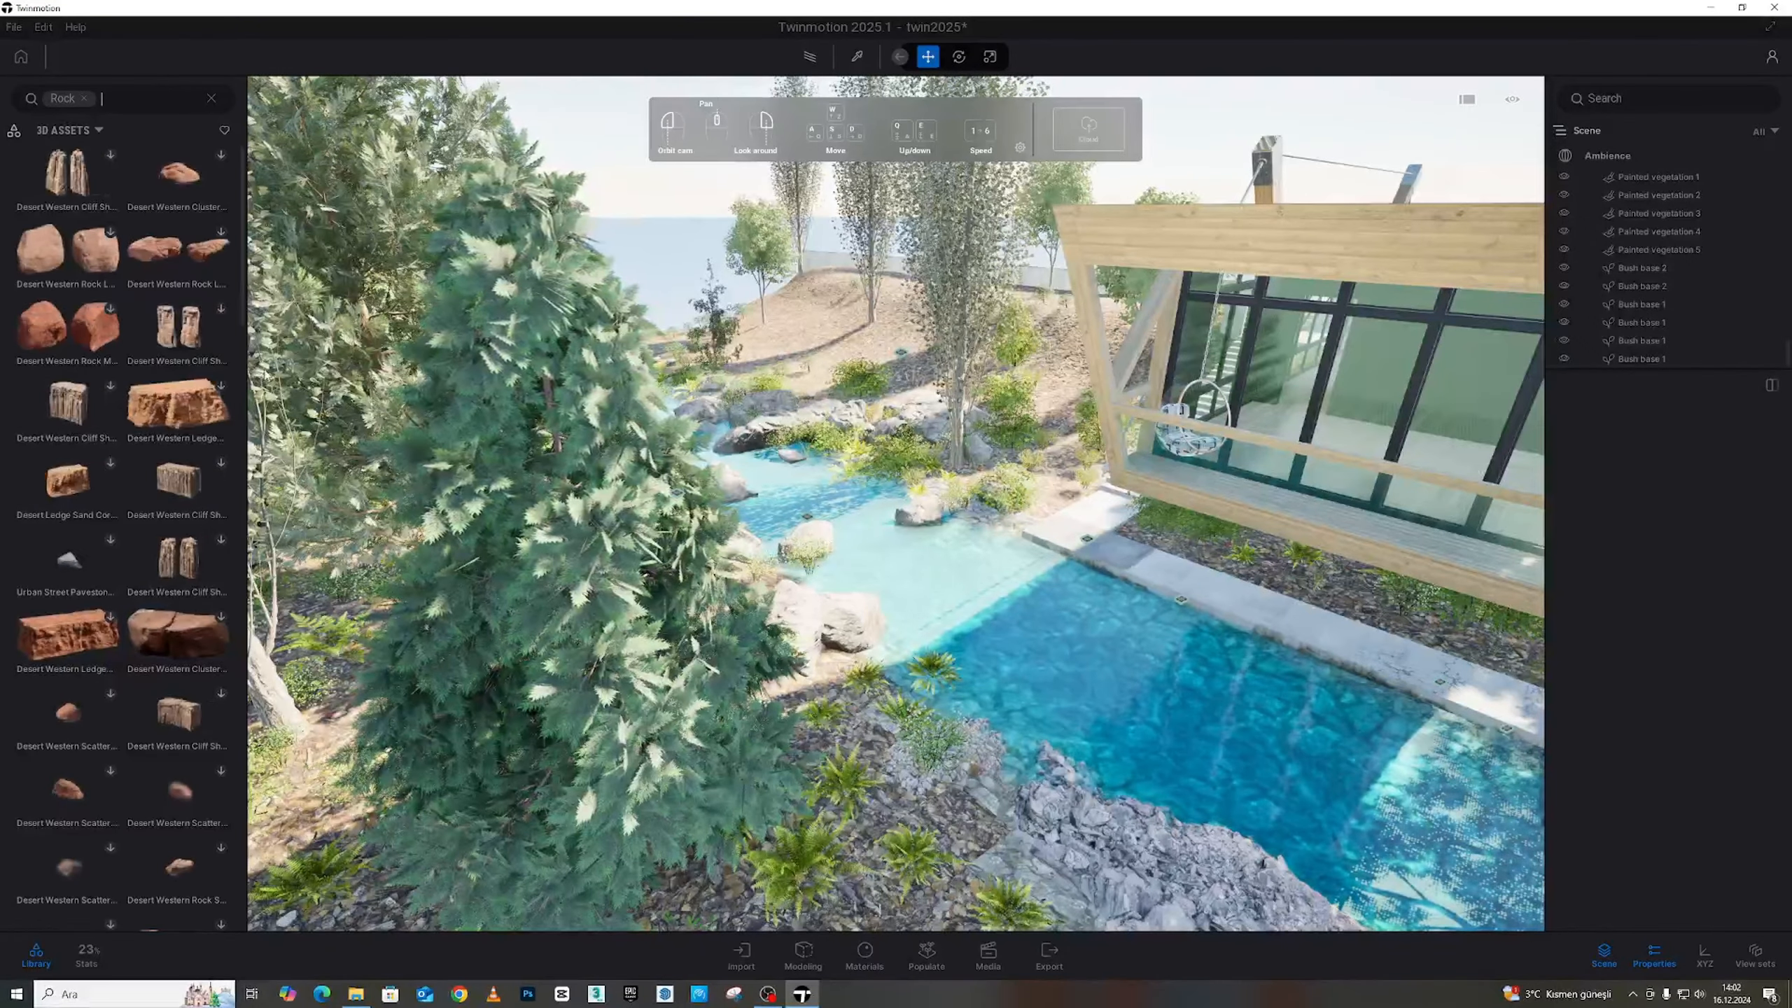
Scroll the rock results down to the Desert Western assets
{"action": "scroll", "coordinate": [149, 398], "scroll_direction": "down", "scroll_amount": 10}
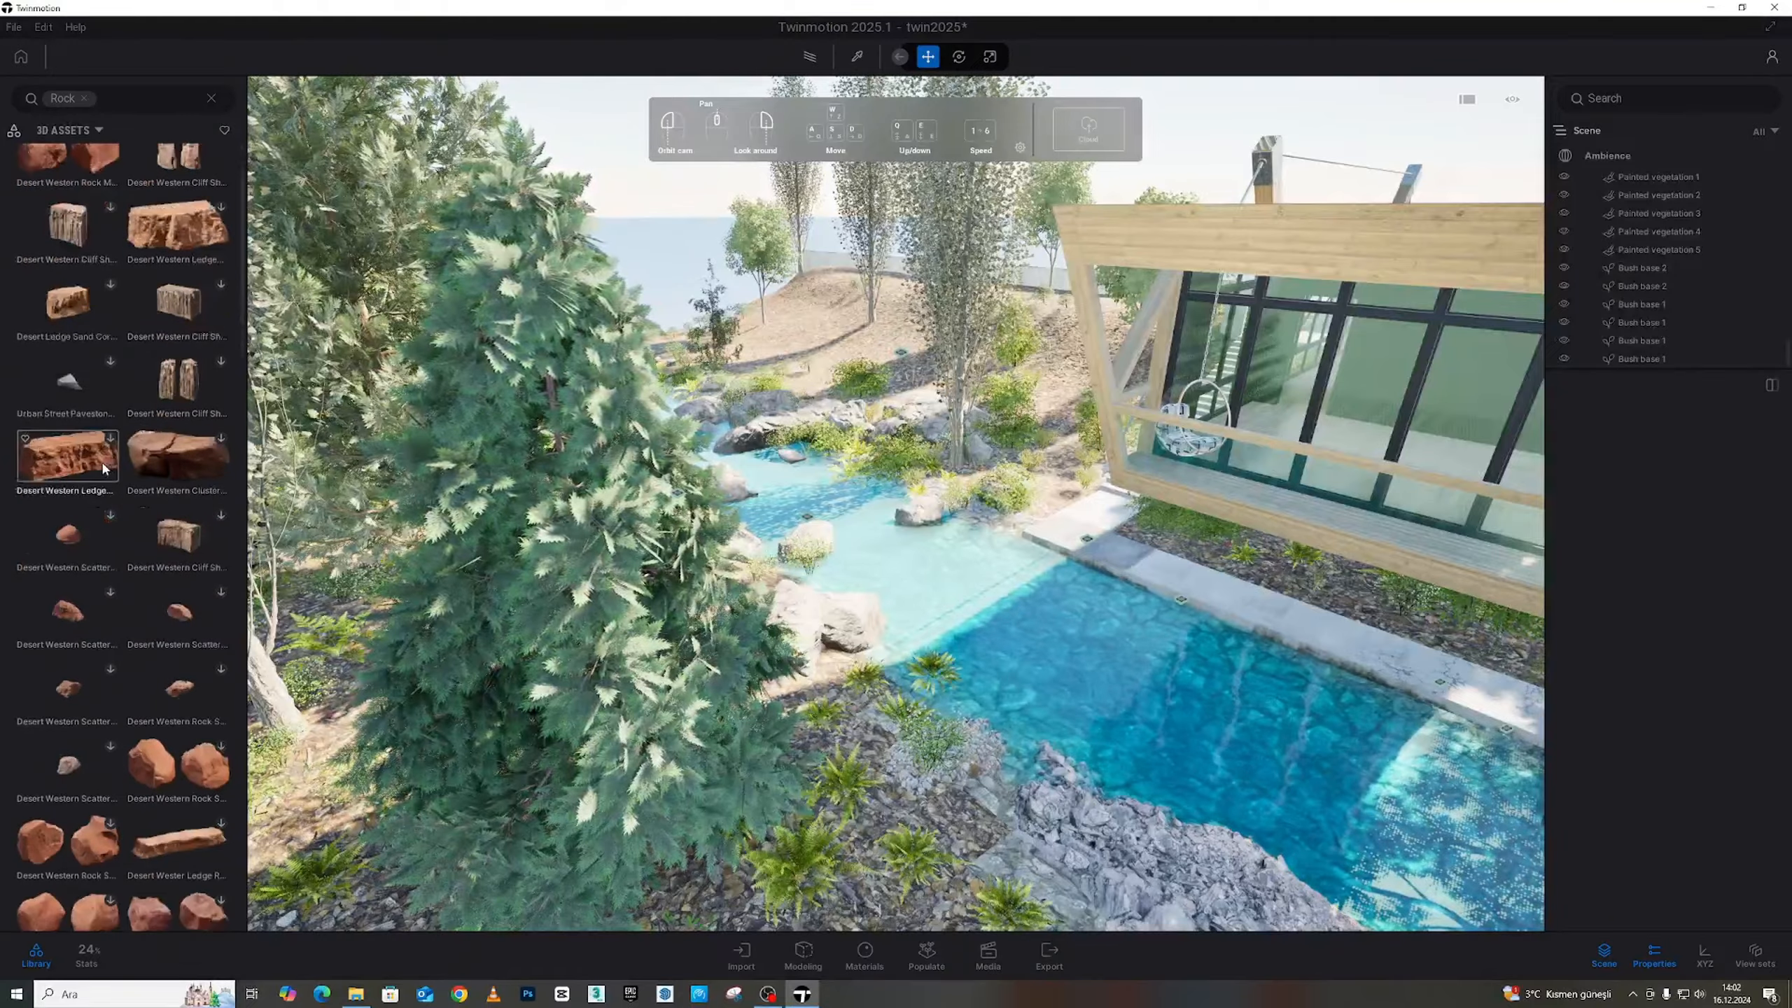
{"action": "scroll", "coordinate": [139, 494], "scroll_direction": "down", "scroll_amount": 2}
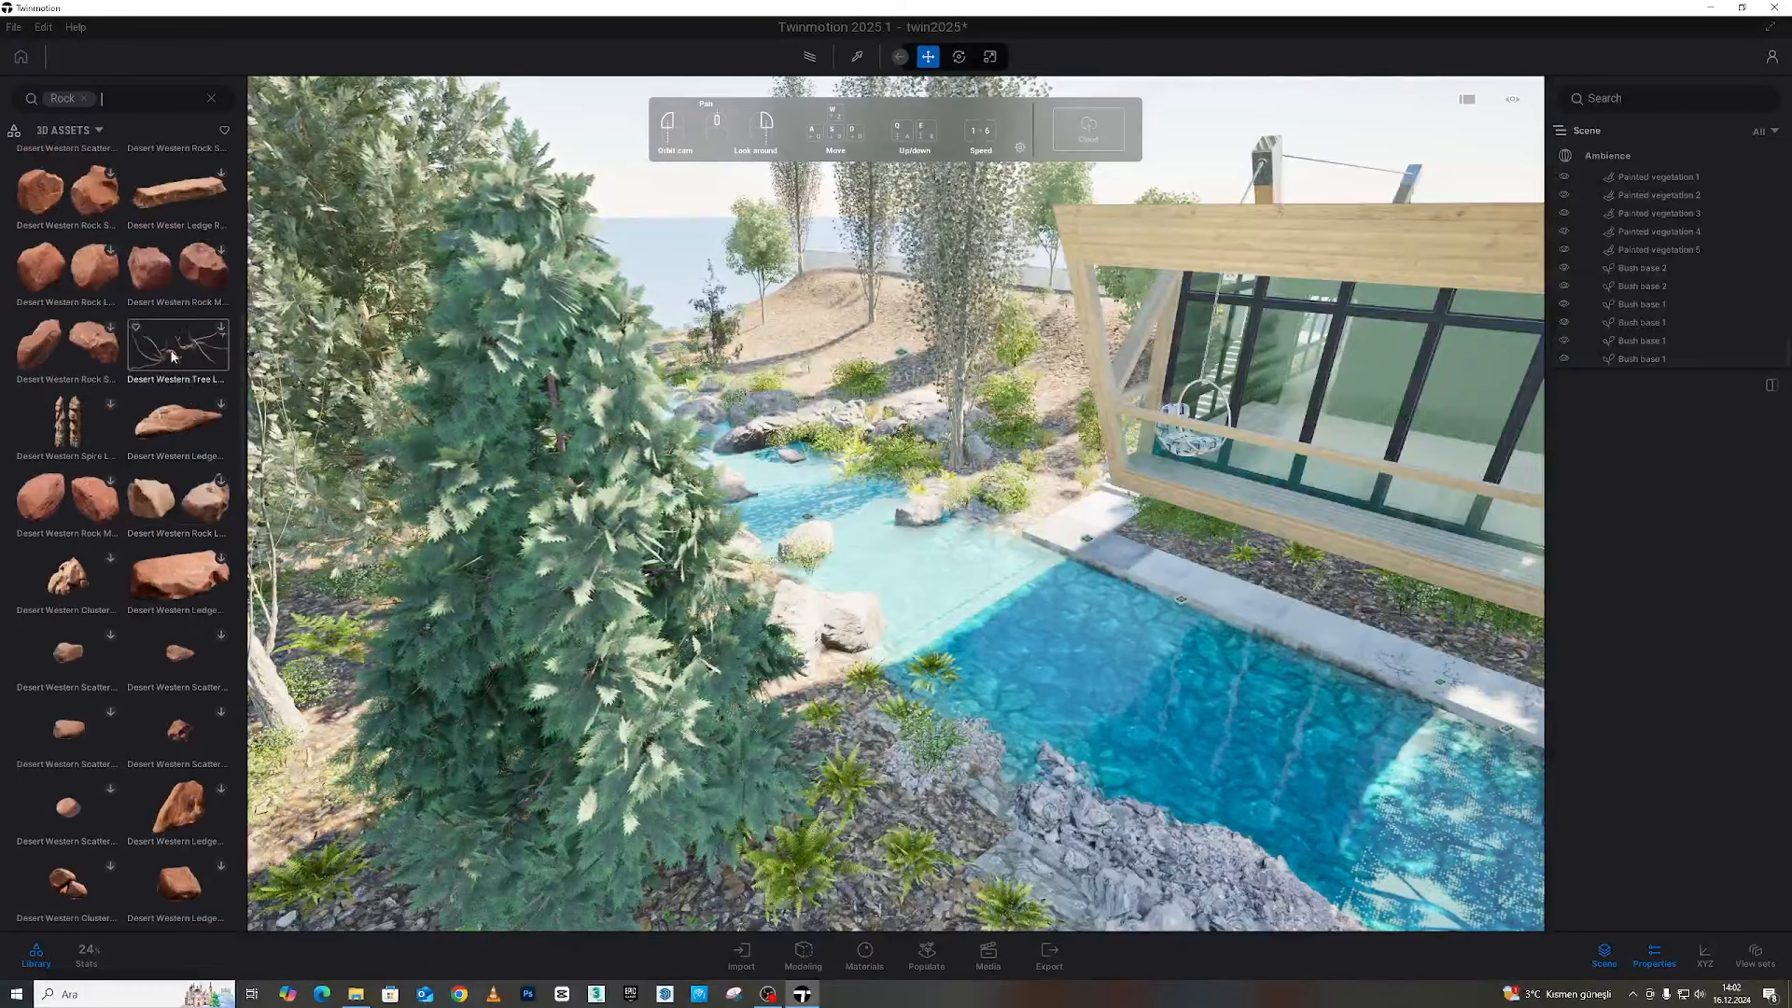
{"action": "scroll", "coordinate": [159, 577], "scroll_direction": "down", "scroll_amount": 9}
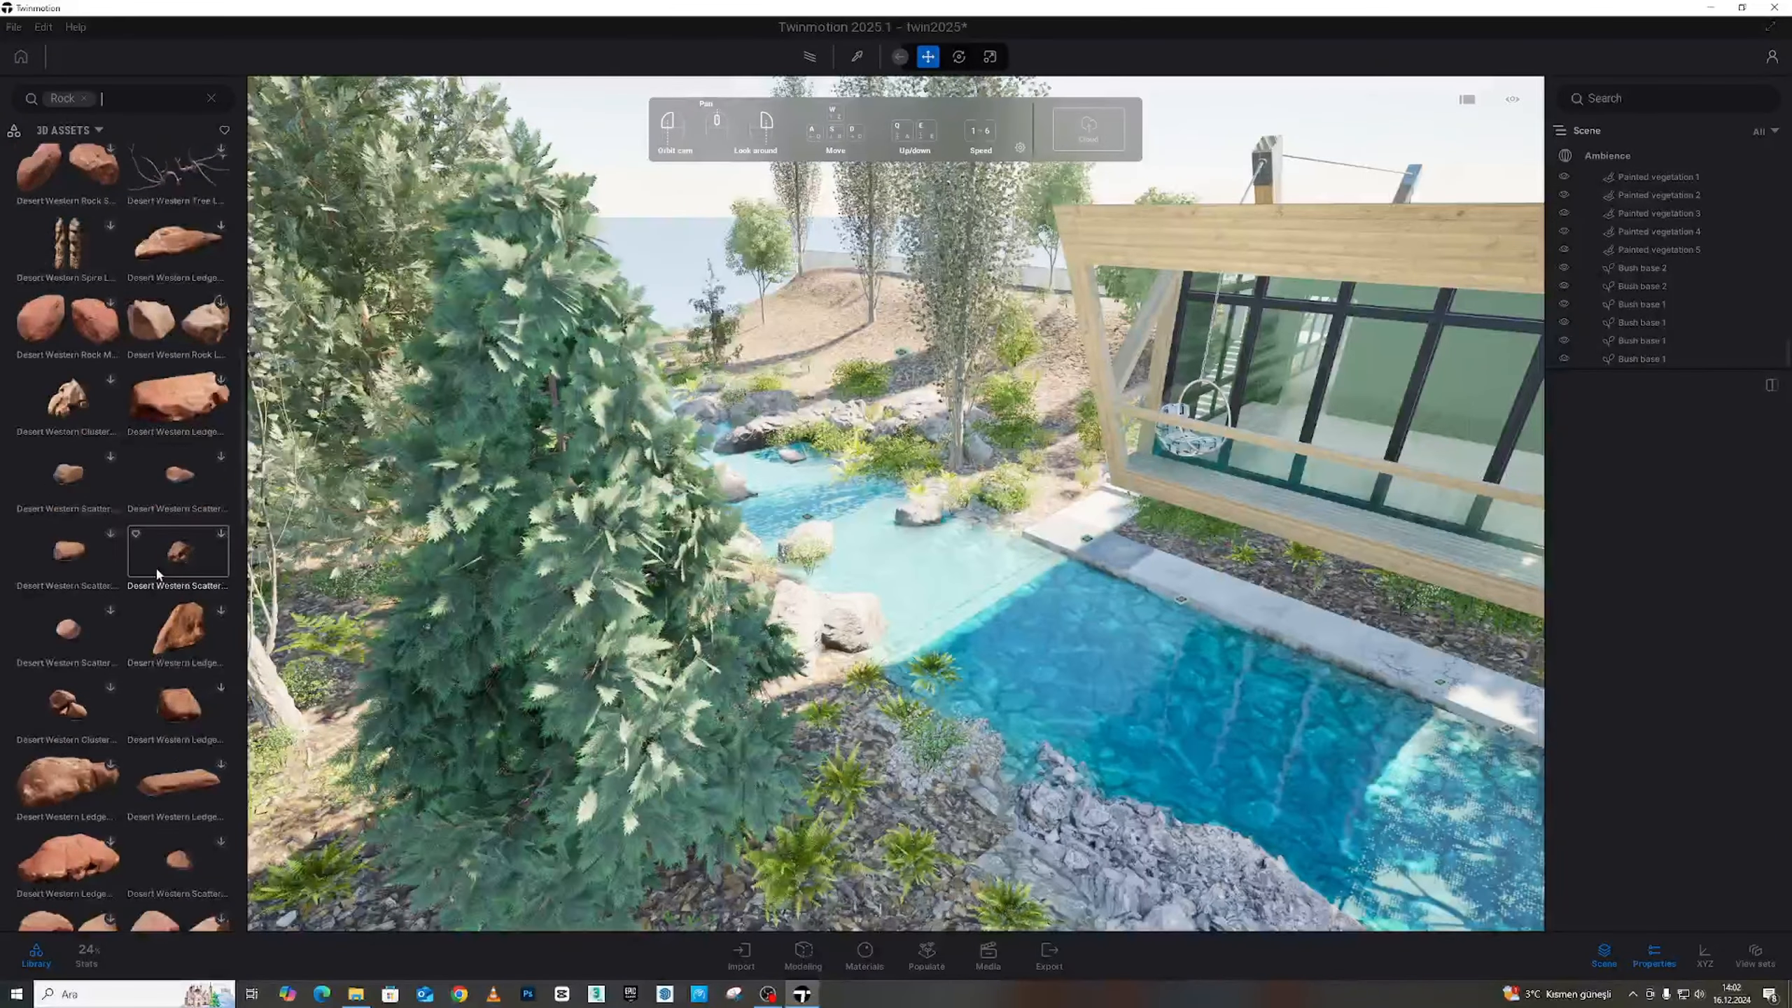
{"action": "scroll", "coordinate": [159, 577], "scroll_direction": "down", "scroll_amount": 8}
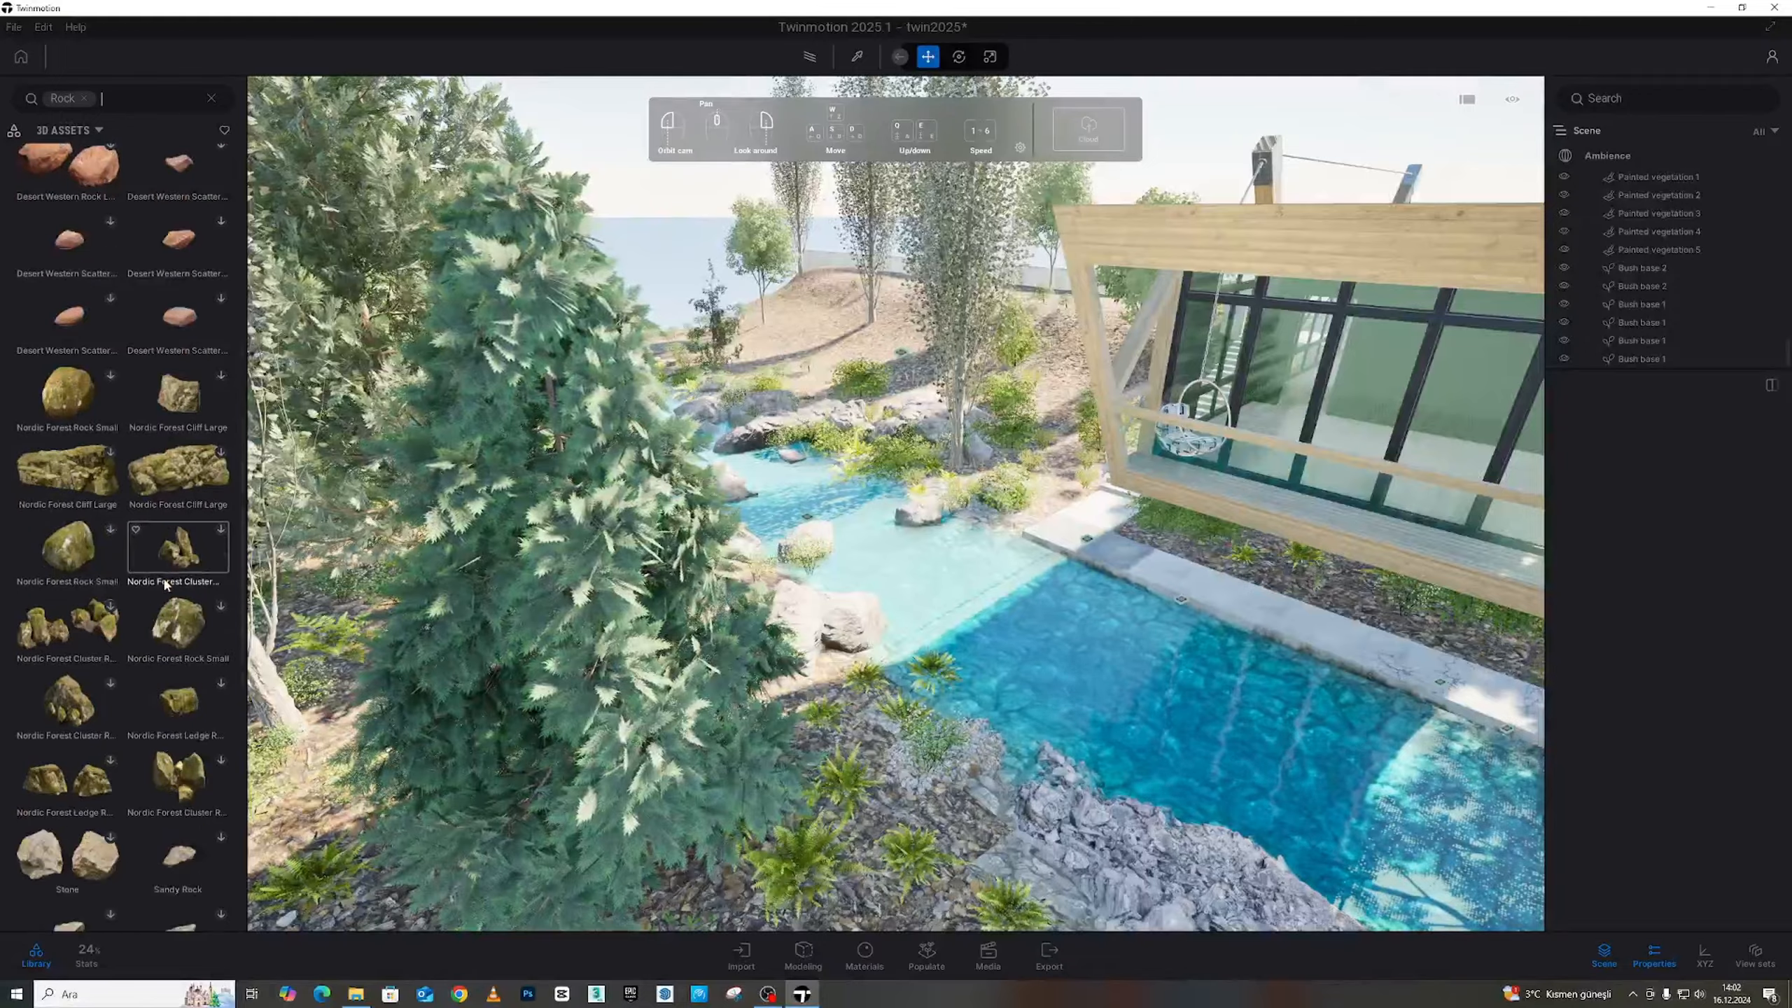
{"action": "scroll", "coordinate": [168, 592], "scroll_direction": "down", "scroll_amount": 8}
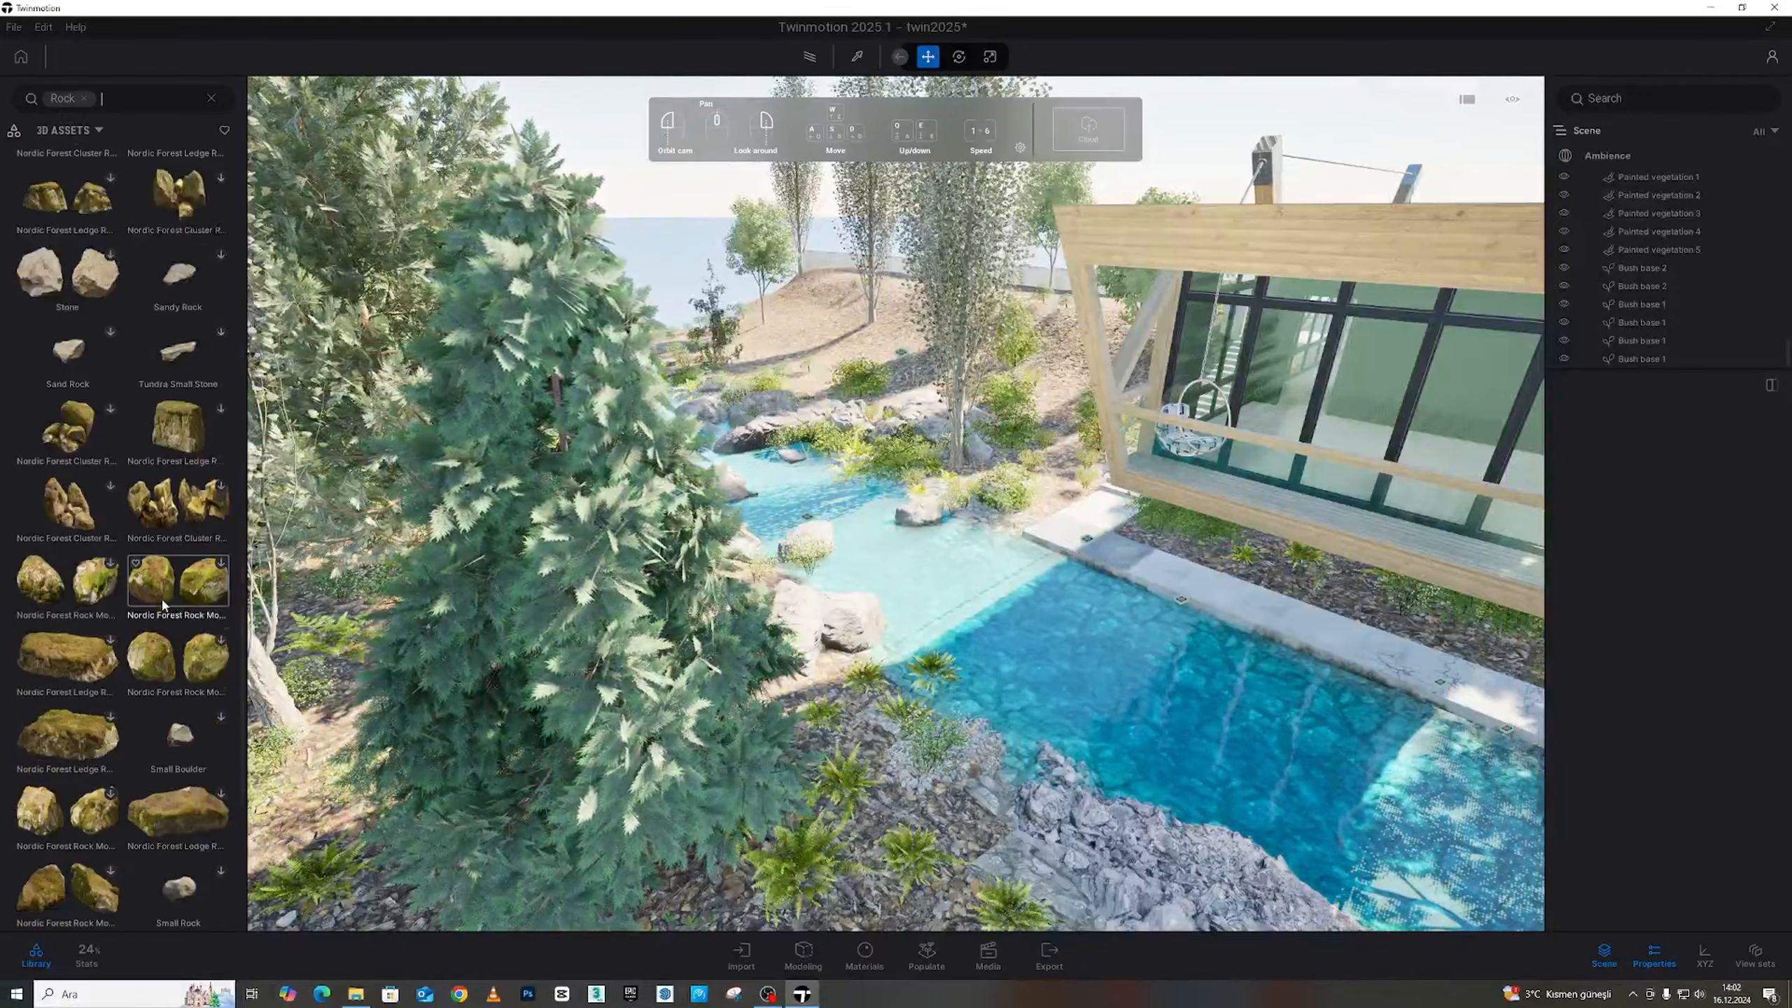
{"action": "scroll", "coordinate": [163, 615], "scroll_direction": "down", "scroll_amount": 4}
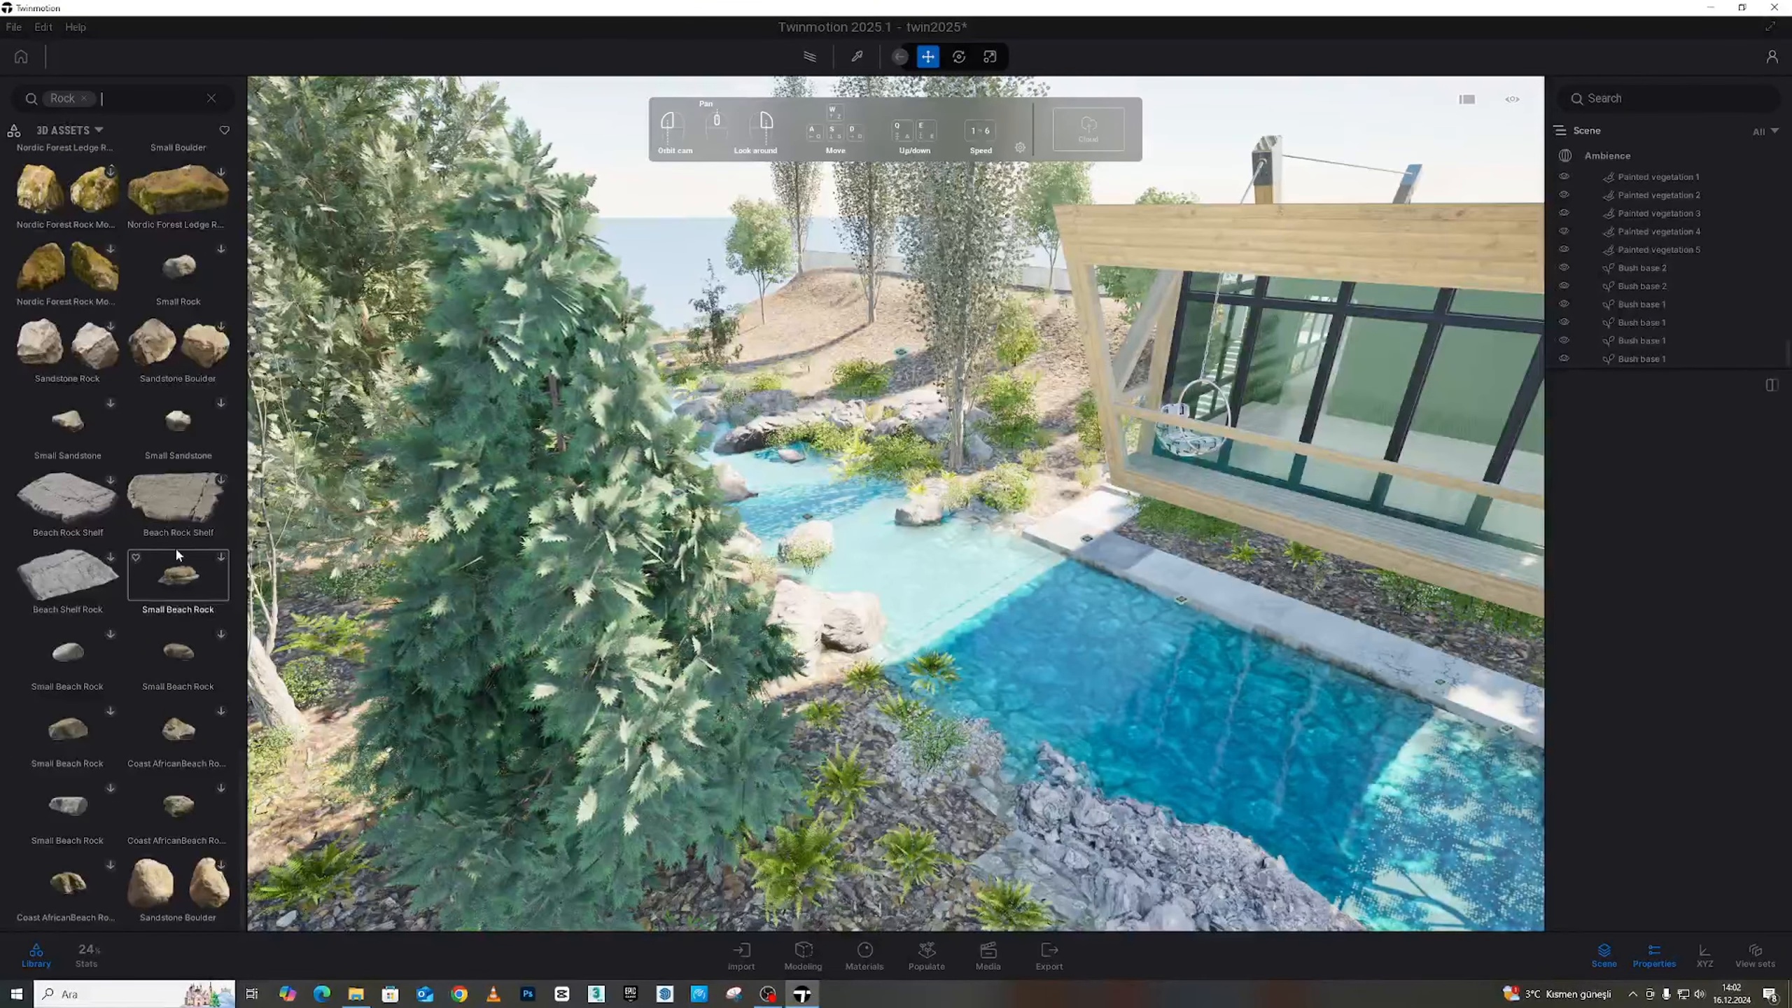
Fly the camera toward the house's right side and bare slope, re-scrolling the rock results
{"action": "key", "text": "s"}
{"action": "right_click_drag", "start_coordinate": [918, 464], "coordinate": [670, 416]}
{"action": "key", "text": "w"}
{"action": "key", "text": "w"}
{"action": "key", "text": "s"}
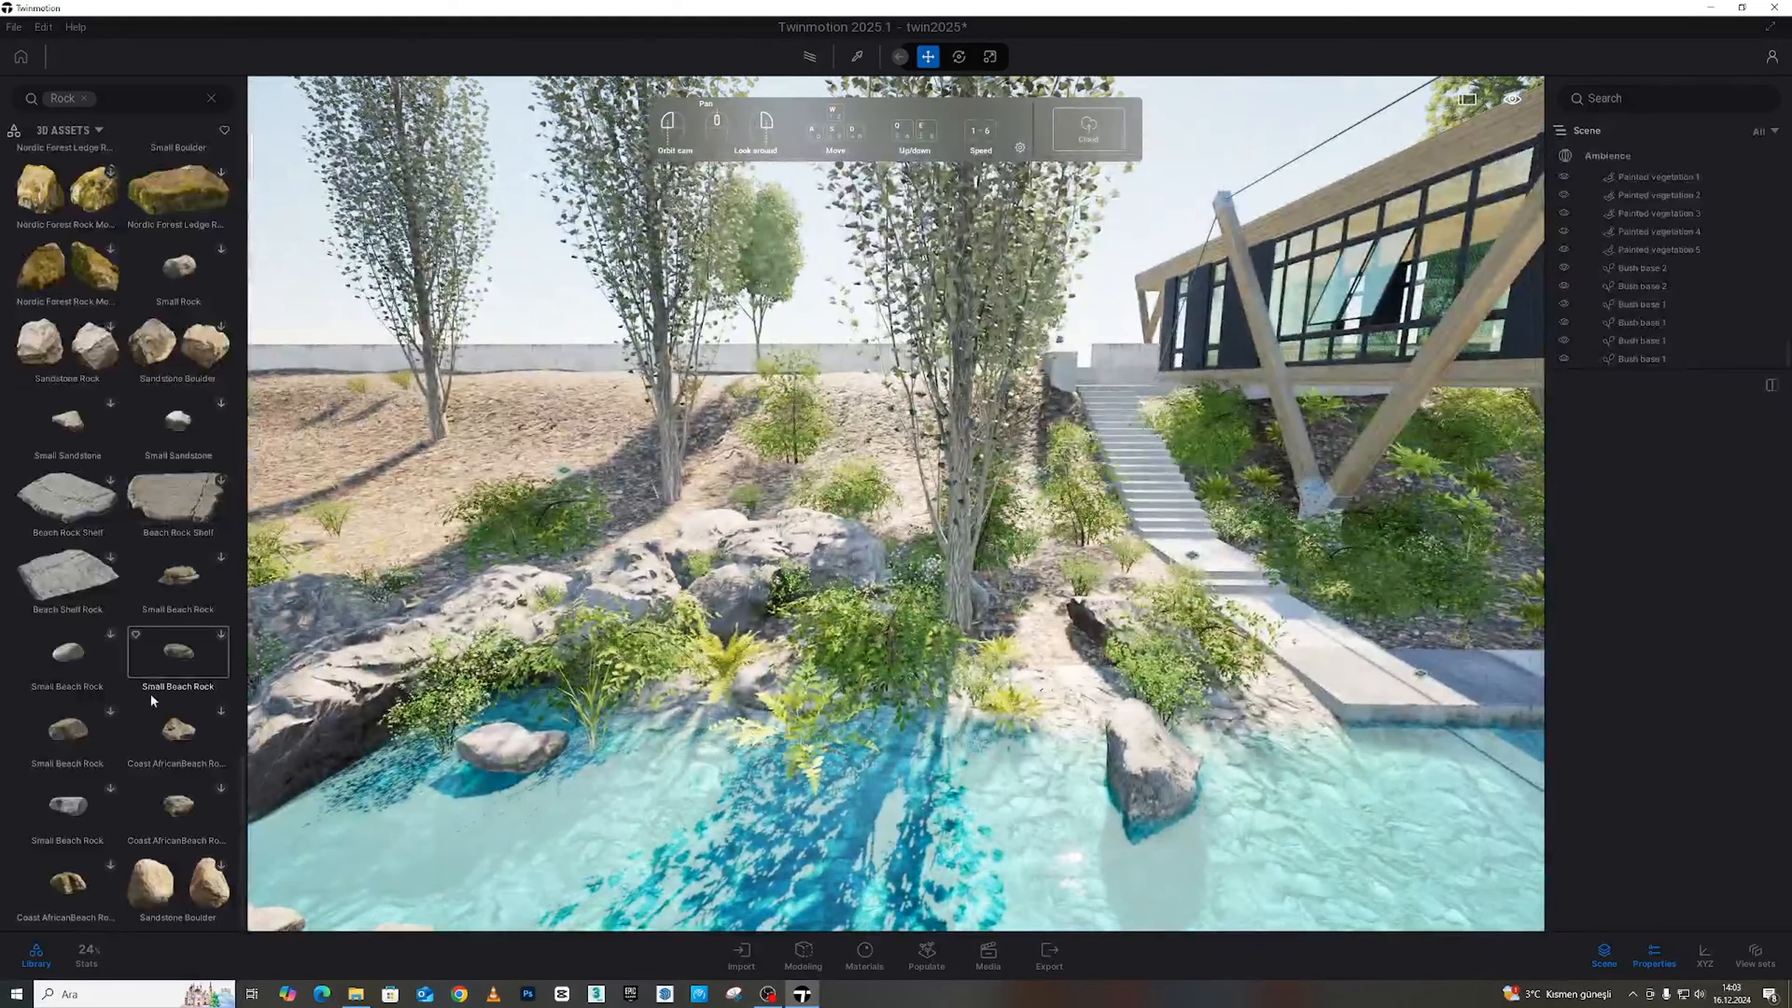
{"action": "scroll", "coordinate": [151, 699], "scroll_direction": "up", "scroll_amount": 5}
{"action": "scroll", "coordinate": [170, 632], "scroll_direction": "up", "scroll_amount": 10}
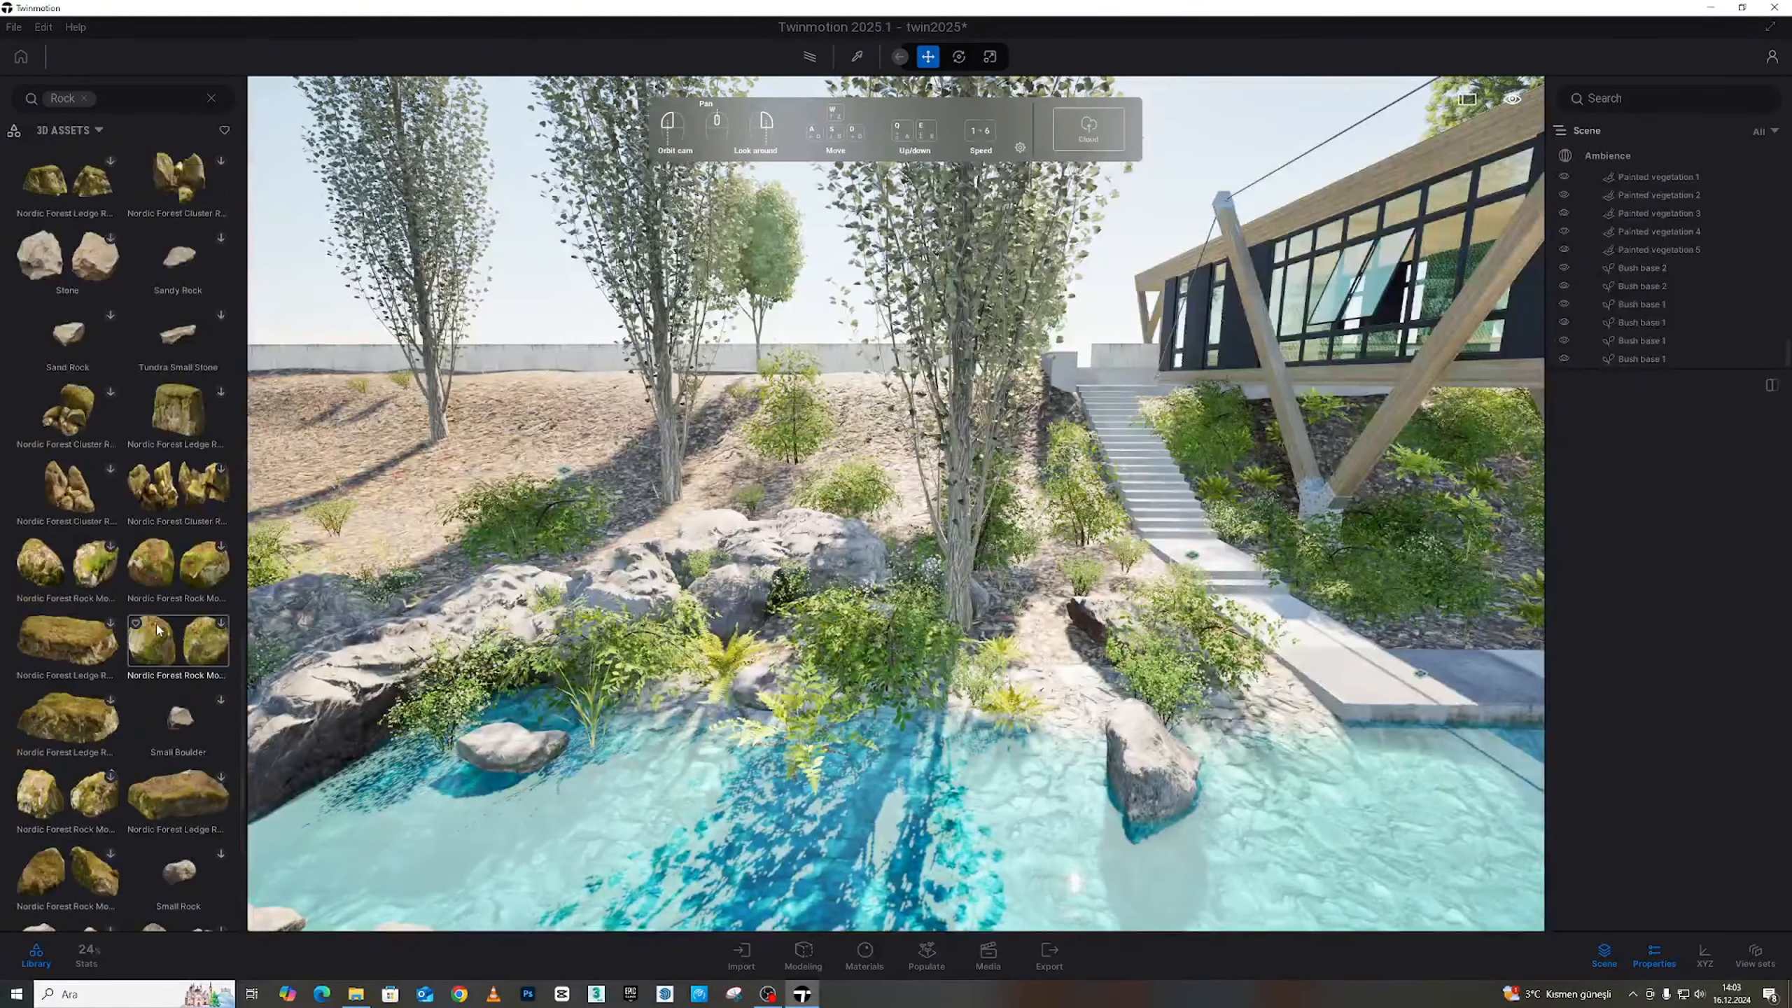
{"action": "scroll", "coordinate": [146, 360], "scroll_direction": "up", "scroll_amount": 7}
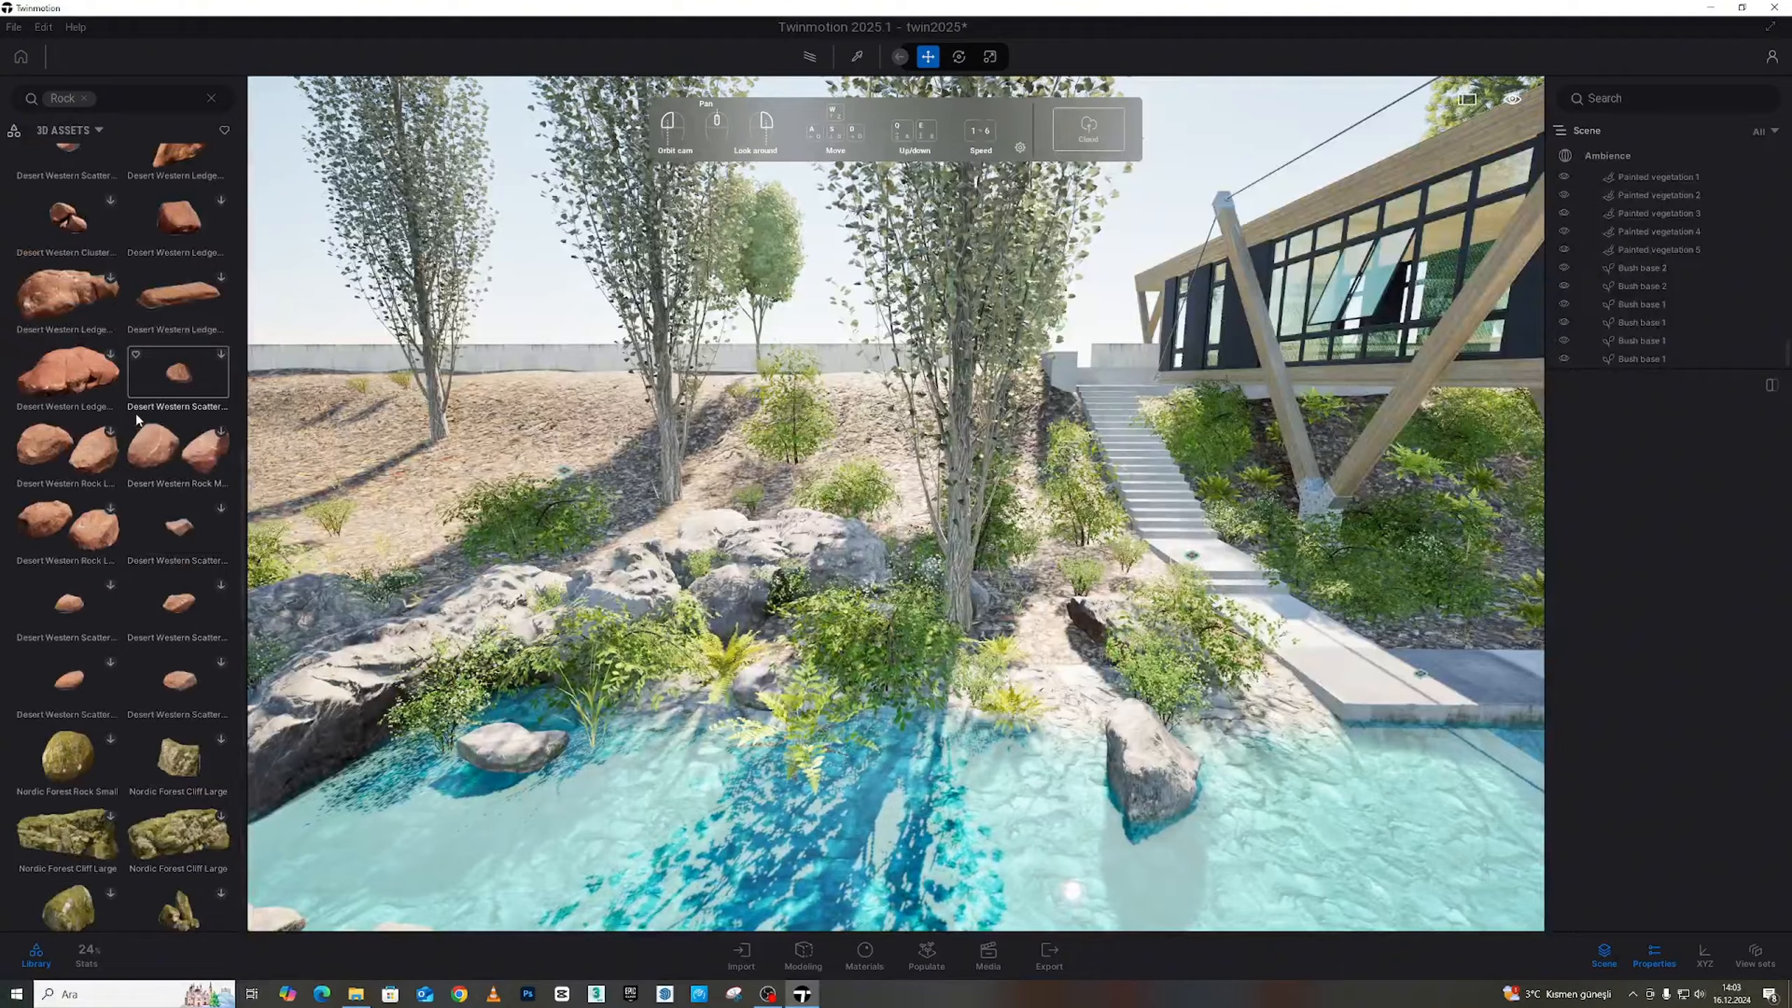
{"action": "scroll", "coordinate": [191, 679], "scroll_direction": "down", "scroll_amount": 1}
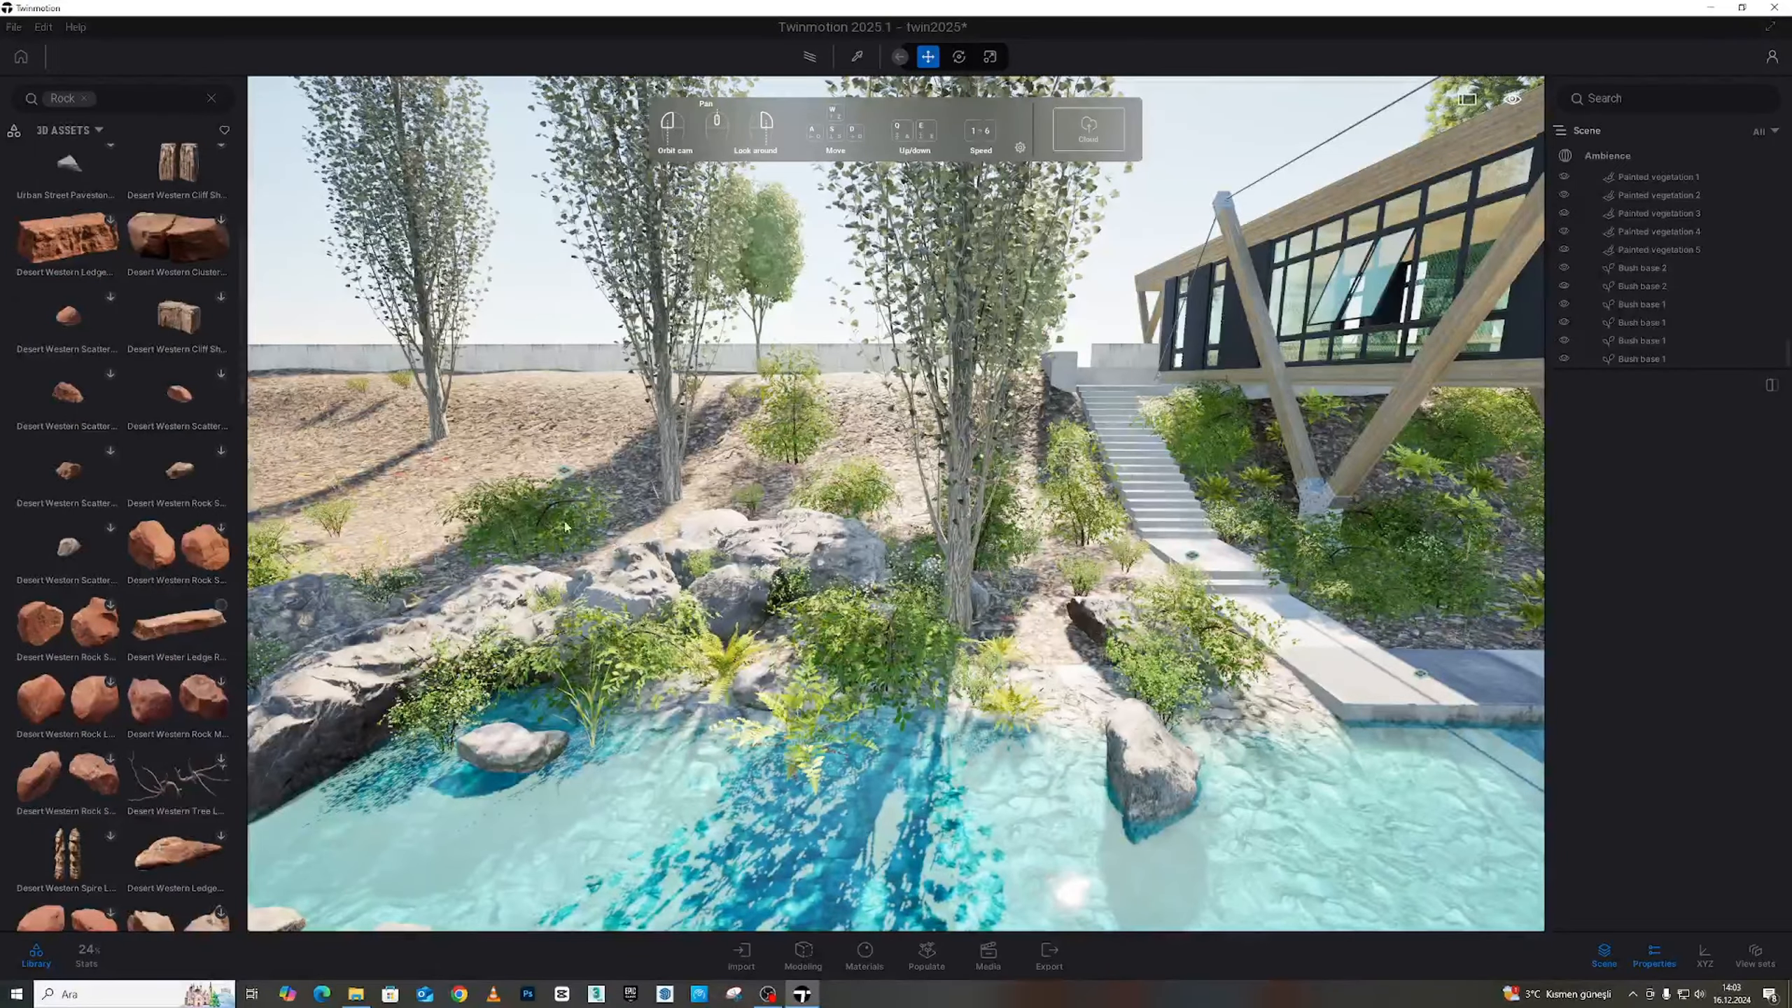
{"action": "scroll", "coordinate": [777, 494], "scroll_direction": "up", "scroll_amount": 5}
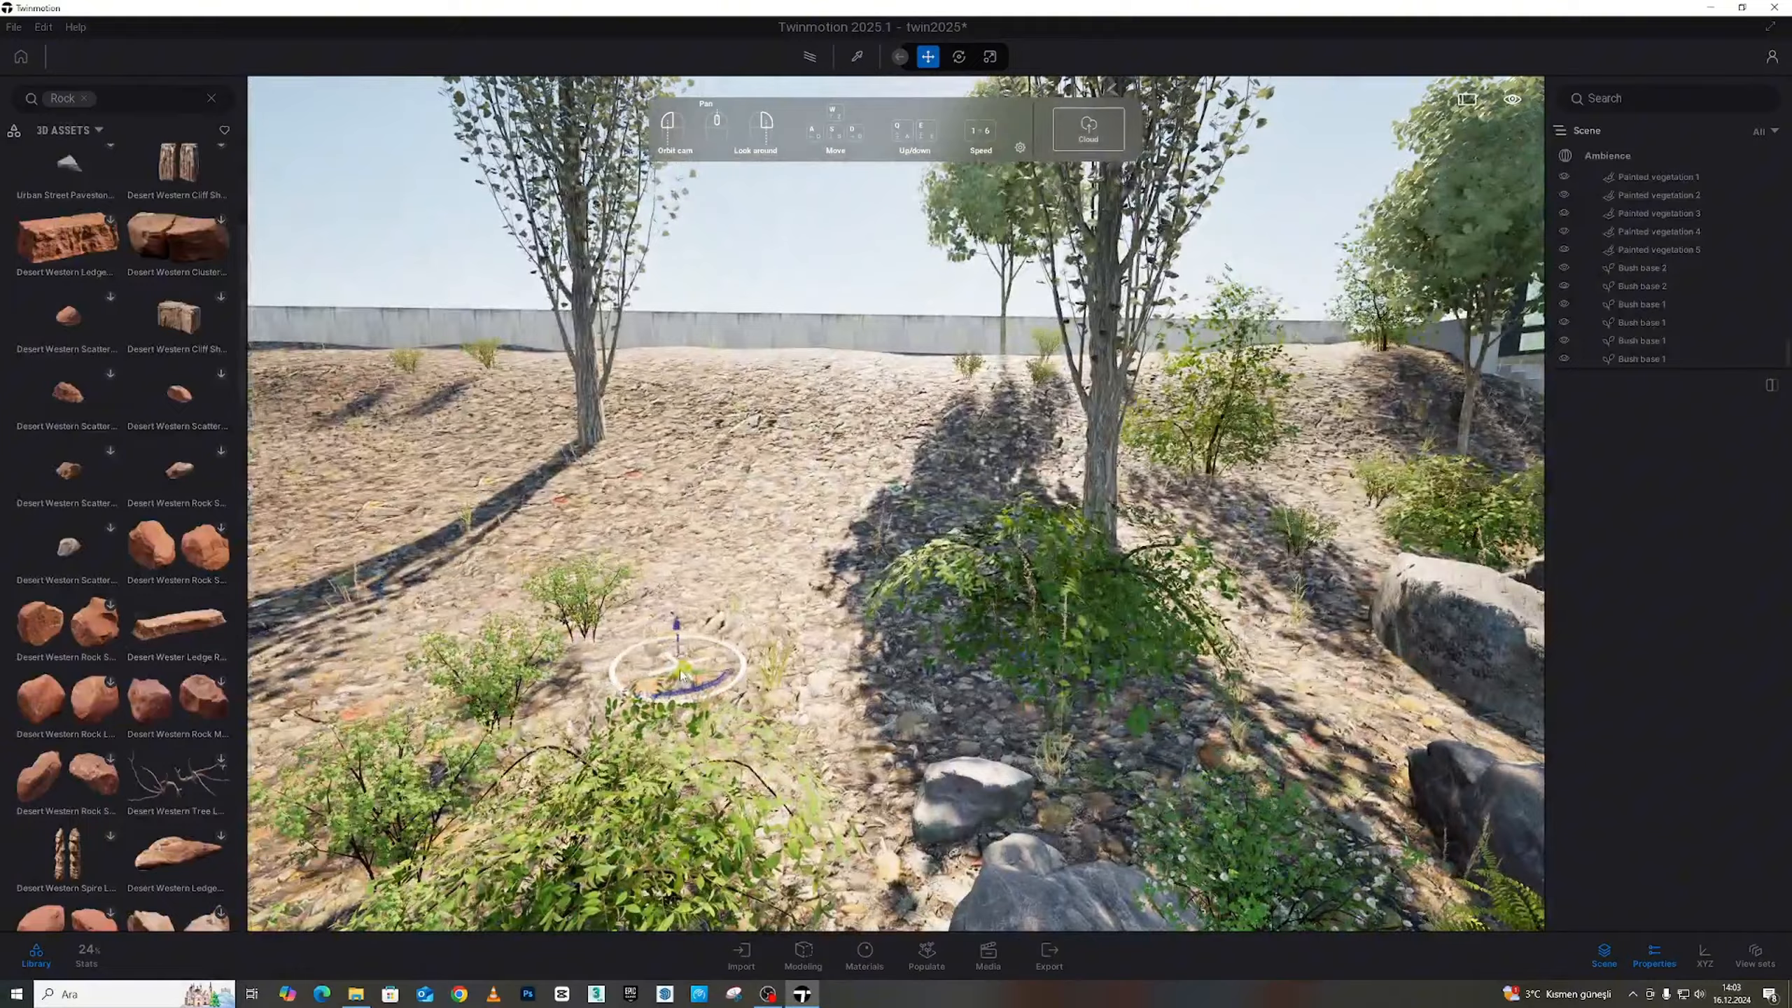
Drop the Desert Western Ledge Rock onto the bare hillside and orbit around it
{"action": "left_click_drag", "start_coordinate": [681, 670], "coordinate": [676, 664]}
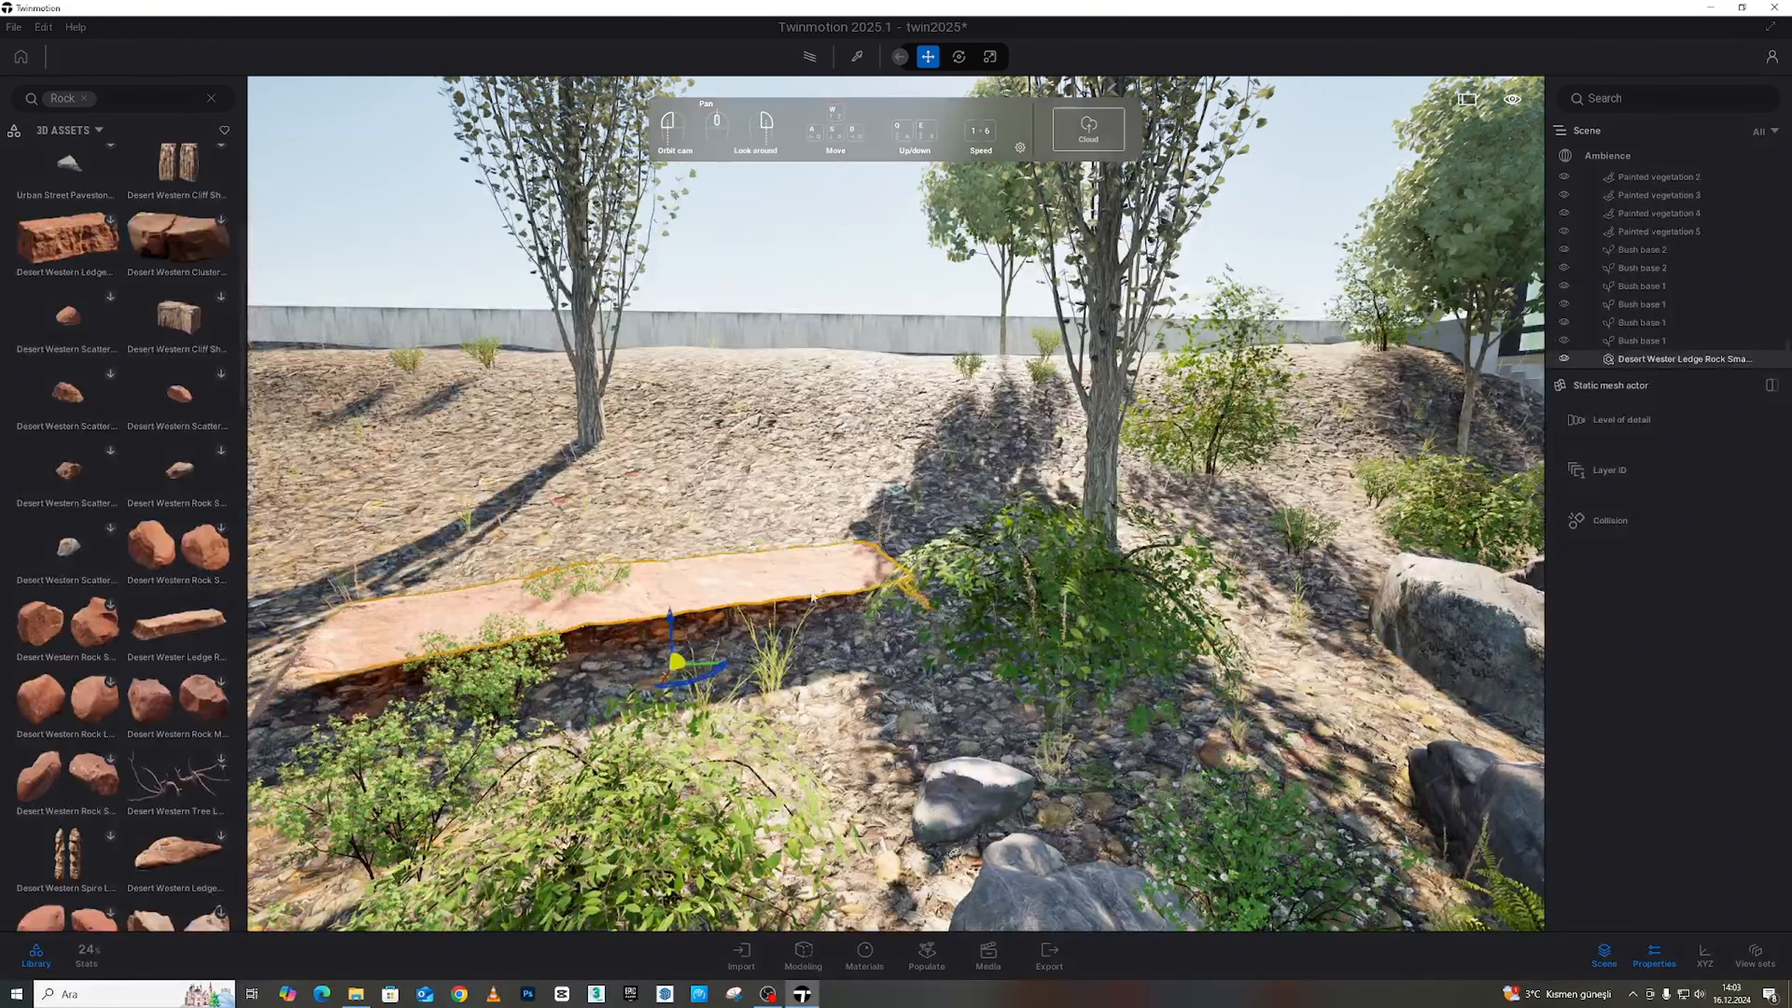
{"action": "key", "text": "a"}
{"action": "right_click_drag", "start_coordinate": [818, 578], "coordinate": [1023, 353]}
{"action": "key", "text": "s"}
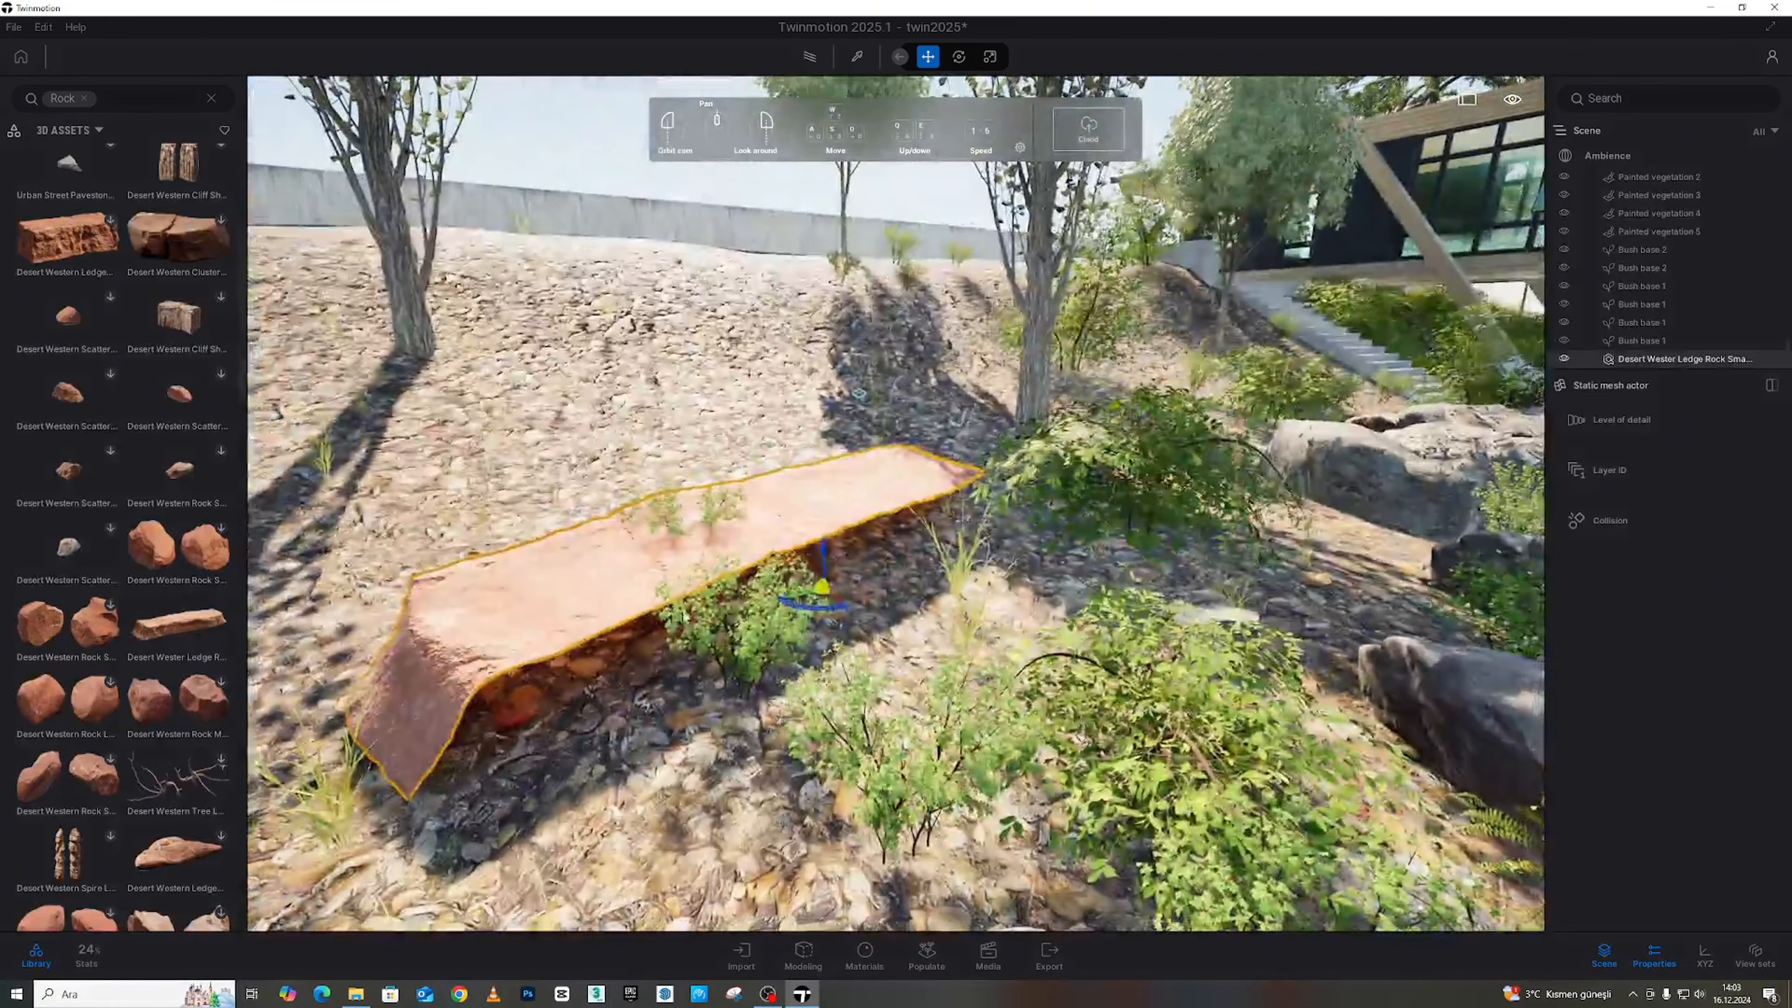
{"action": "left_click_drag", "start_coordinate": [807, 615], "coordinate": [966, 573]}
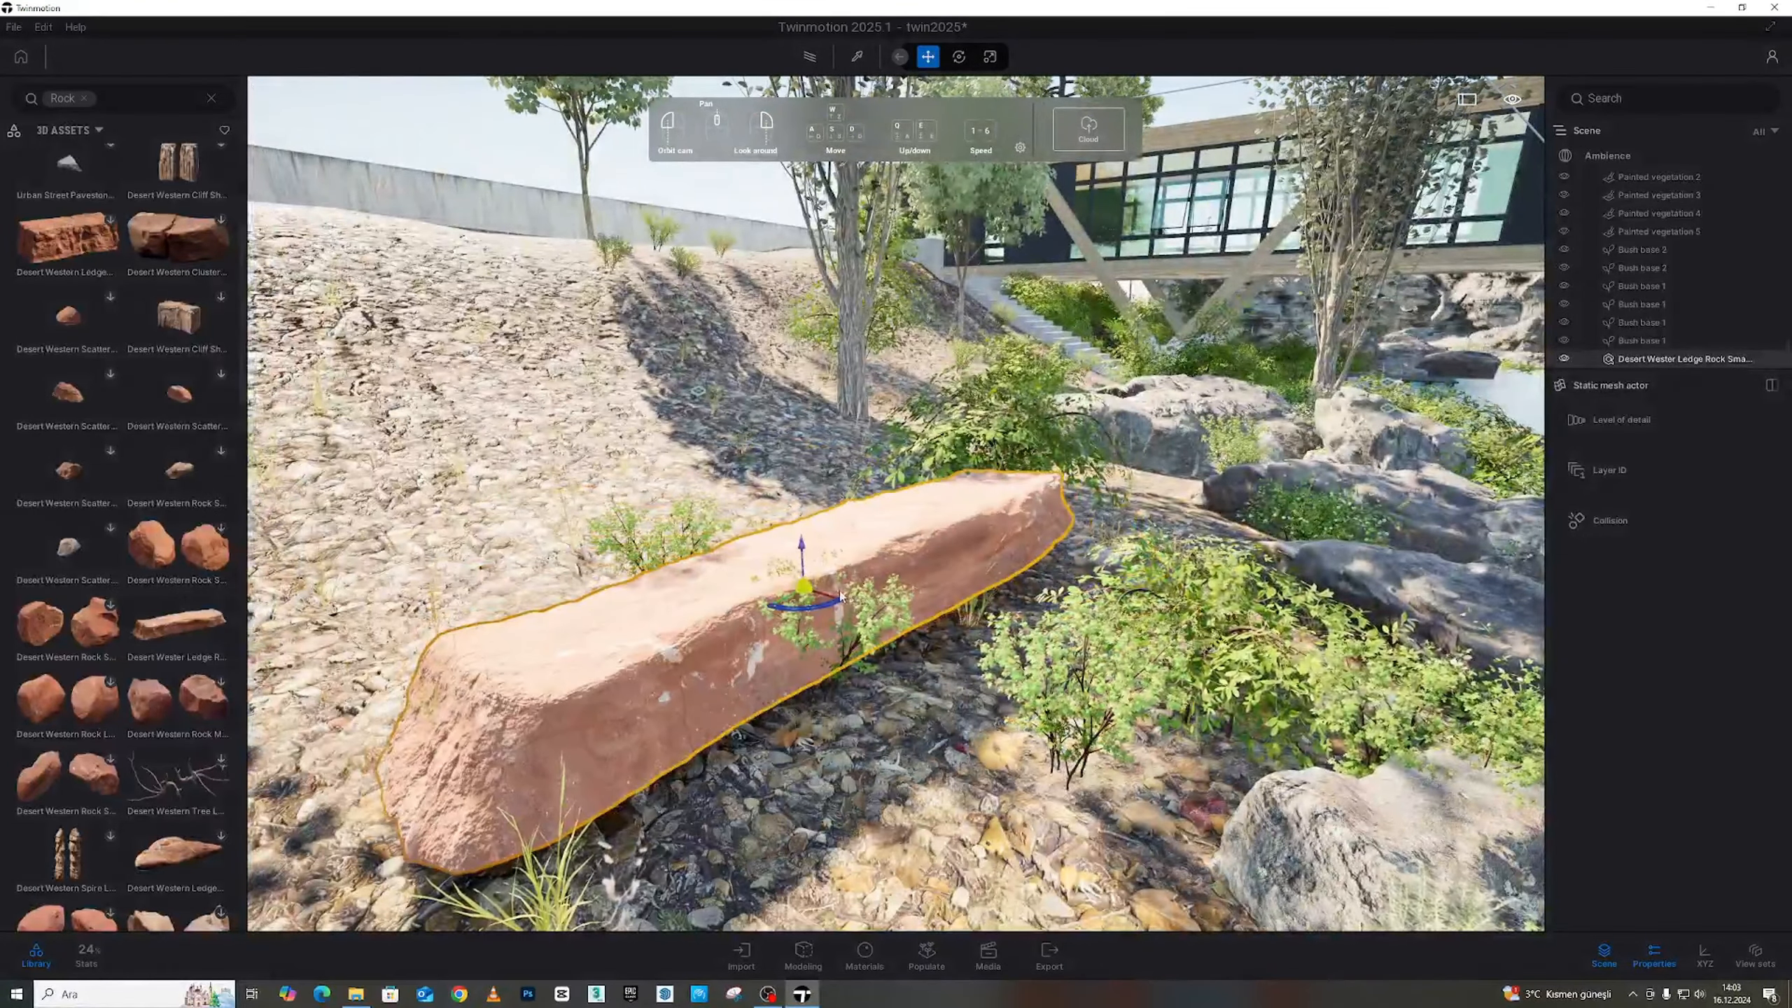
Move the ledge rock left across the slope and rotate it by -19 degrees
{"action": "left_click_drag", "start_coordinate": [831, 600], "coordinate": [563, 506]}
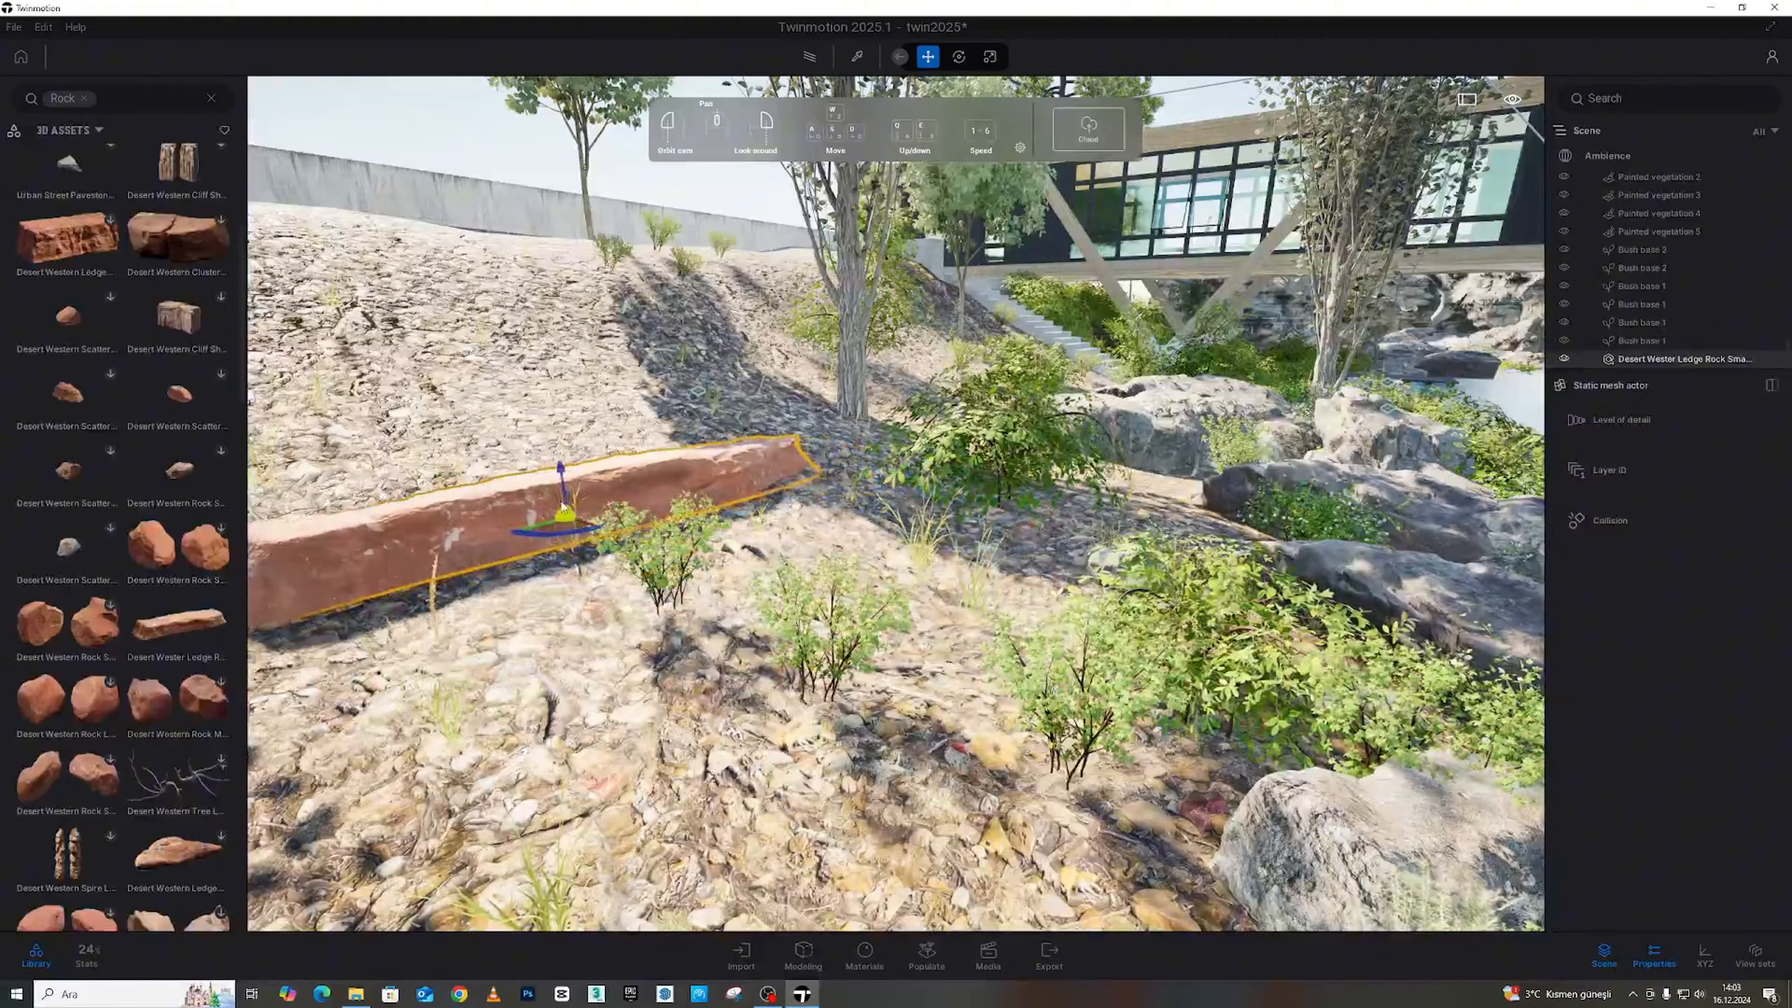
{"action": "left_click_drag", "start_coordinate": [712, 508], "coordinate": [832, 202]}
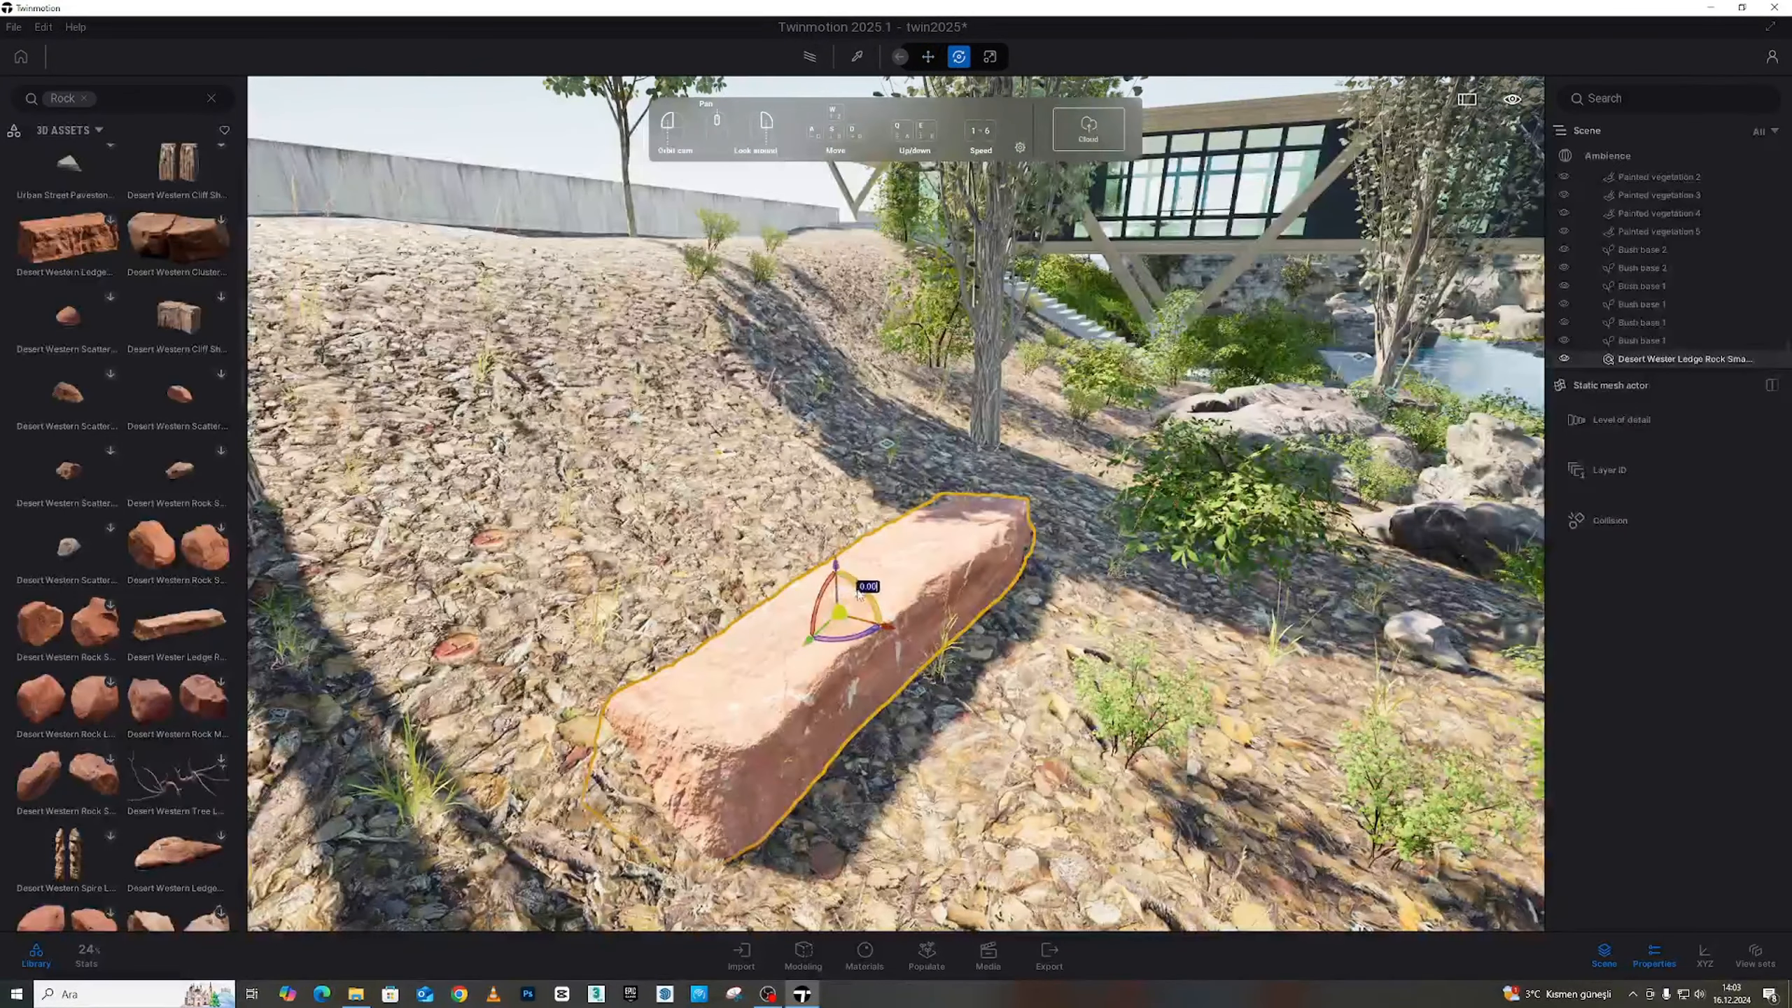
{"action": "left_click_drag", "start_coordinate": [860, 594], "coordinate": [641, 600]}
{"action": "key", "text": "ctrl+z"}
{"action": "left_click", "coordinate": [645, 608]}
{"action": "right_click_drag", "start_coordinate": [644, 609], "coordinate": [607, 635]}
Reselect the ledge rock, check its rotation angle, and Alt-drag to duplicate it
{"action": "left_click", "coordinate": [933, 458]}
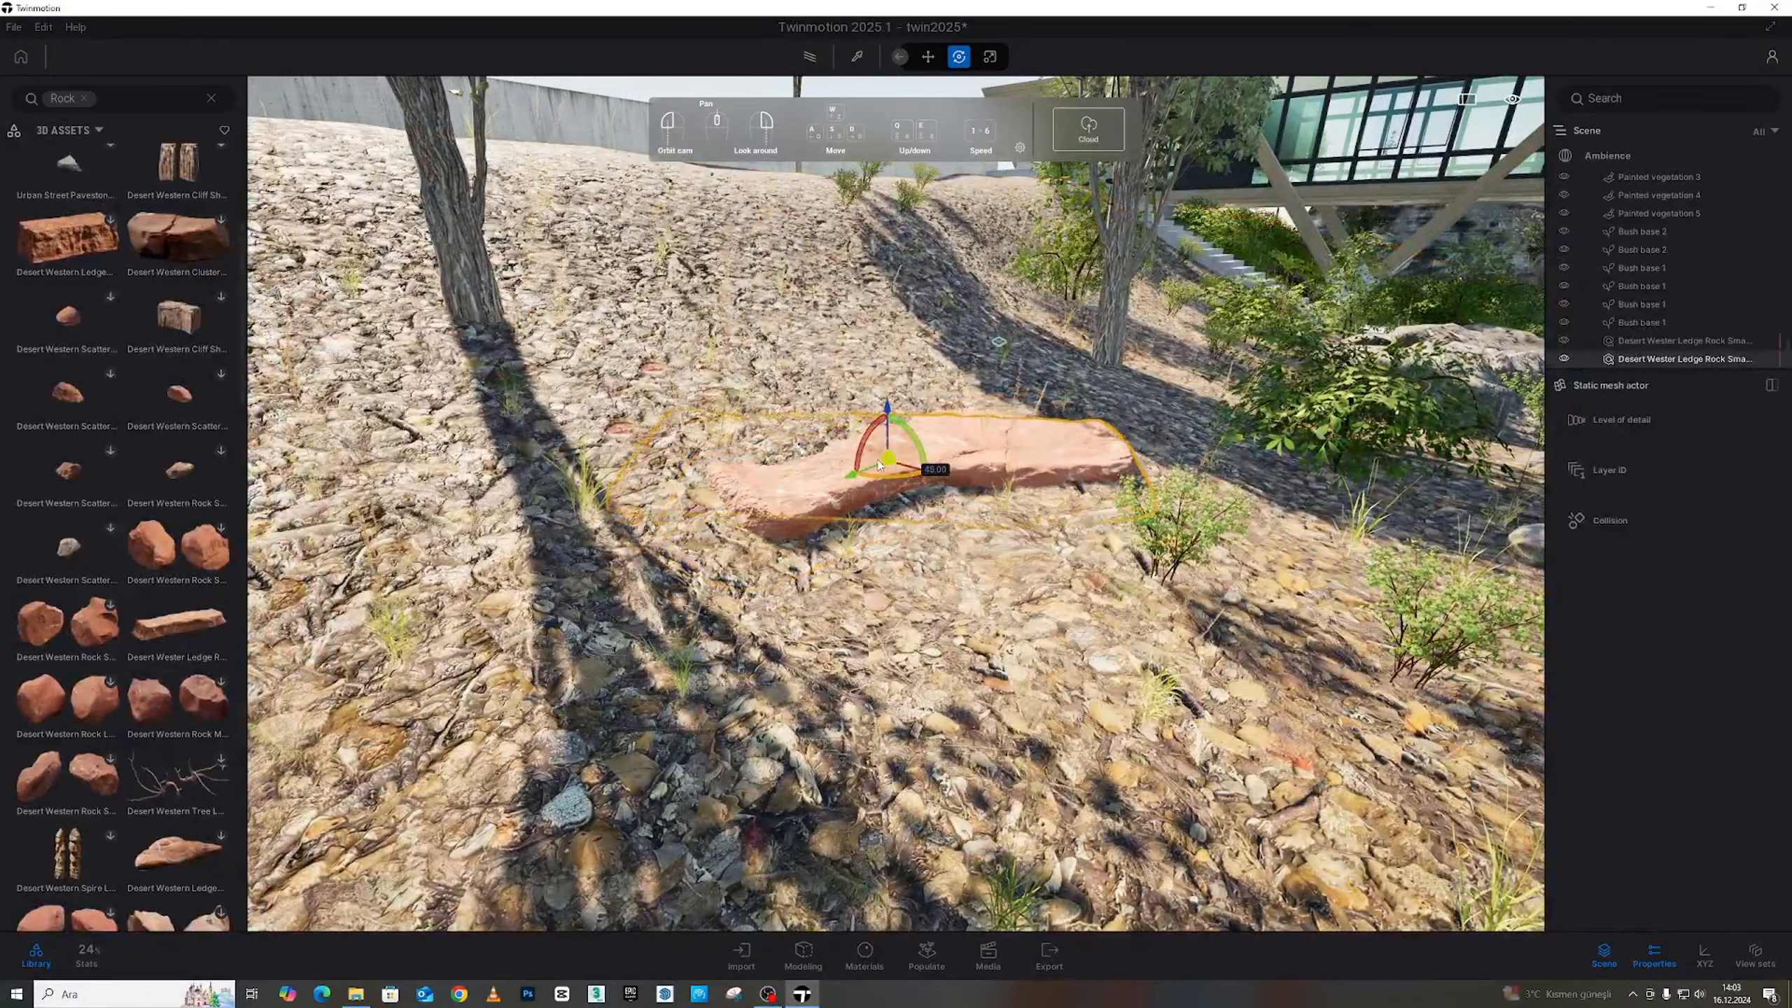
{"action": "left_click", "coordinate": [929, 472]}
{"action": "left_click", "coordinate": [942, 577]}
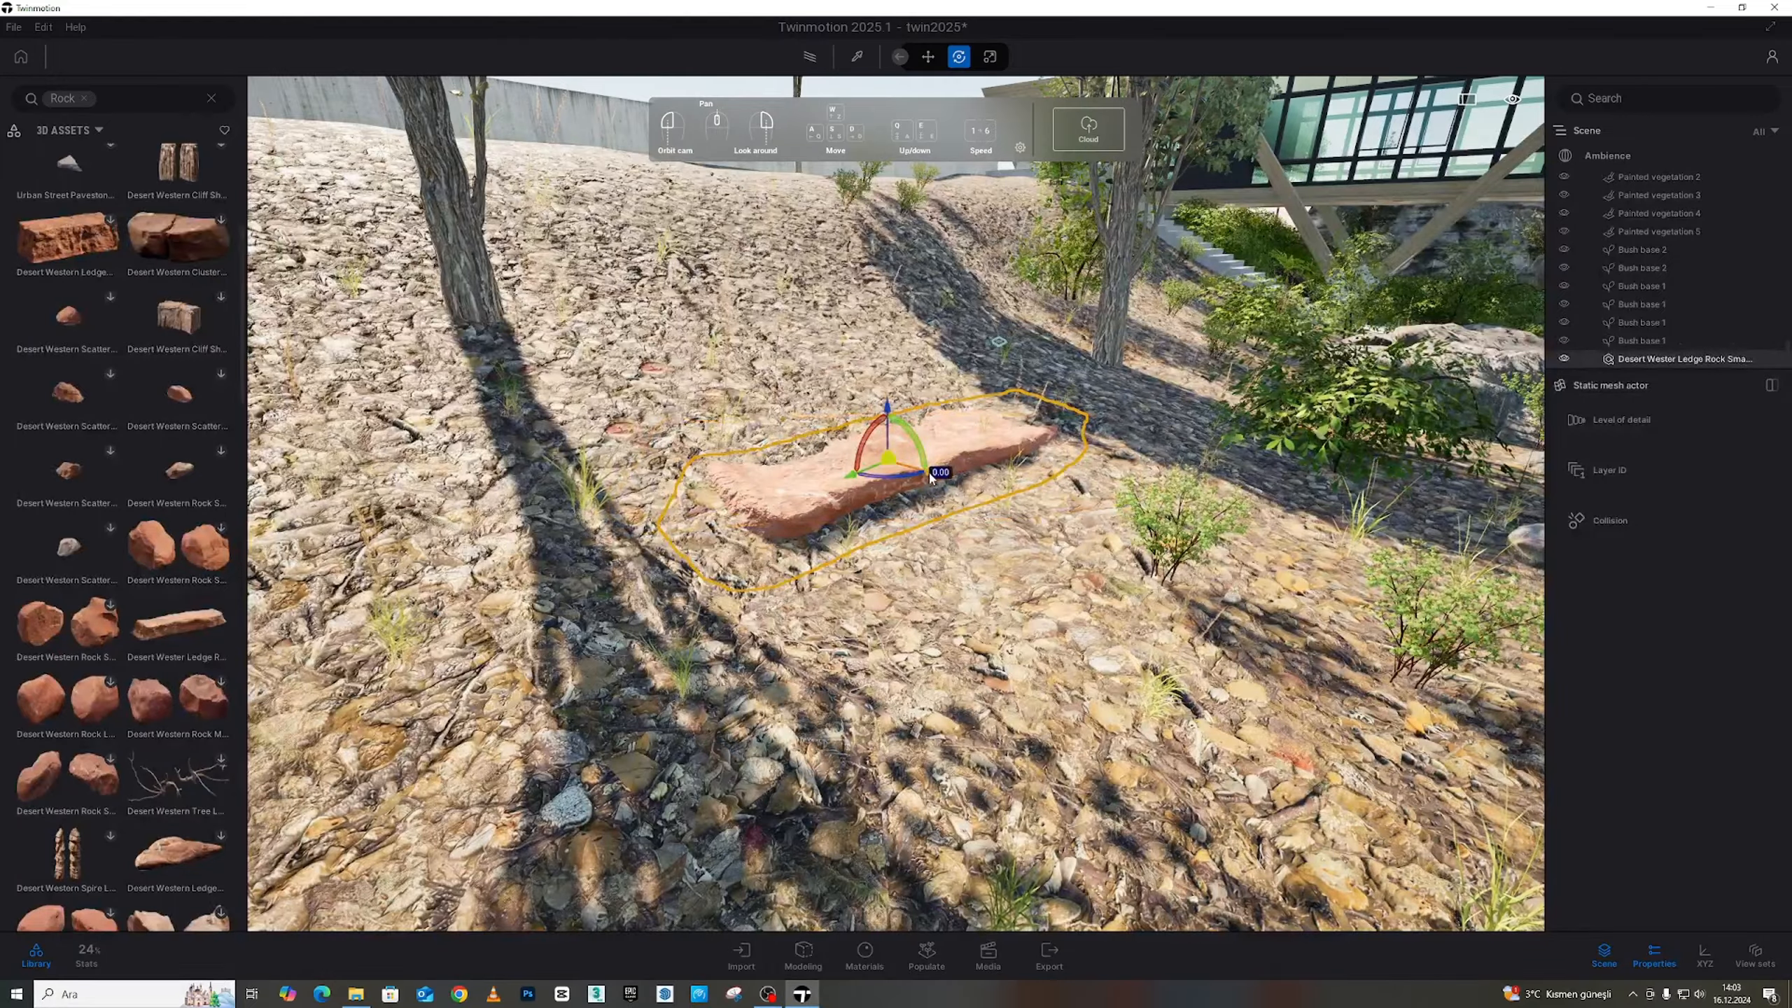
{"action": "left_click_drag", "start_coordinate": [929, 475], "coordinate": [890, 458], "text": "shift"}
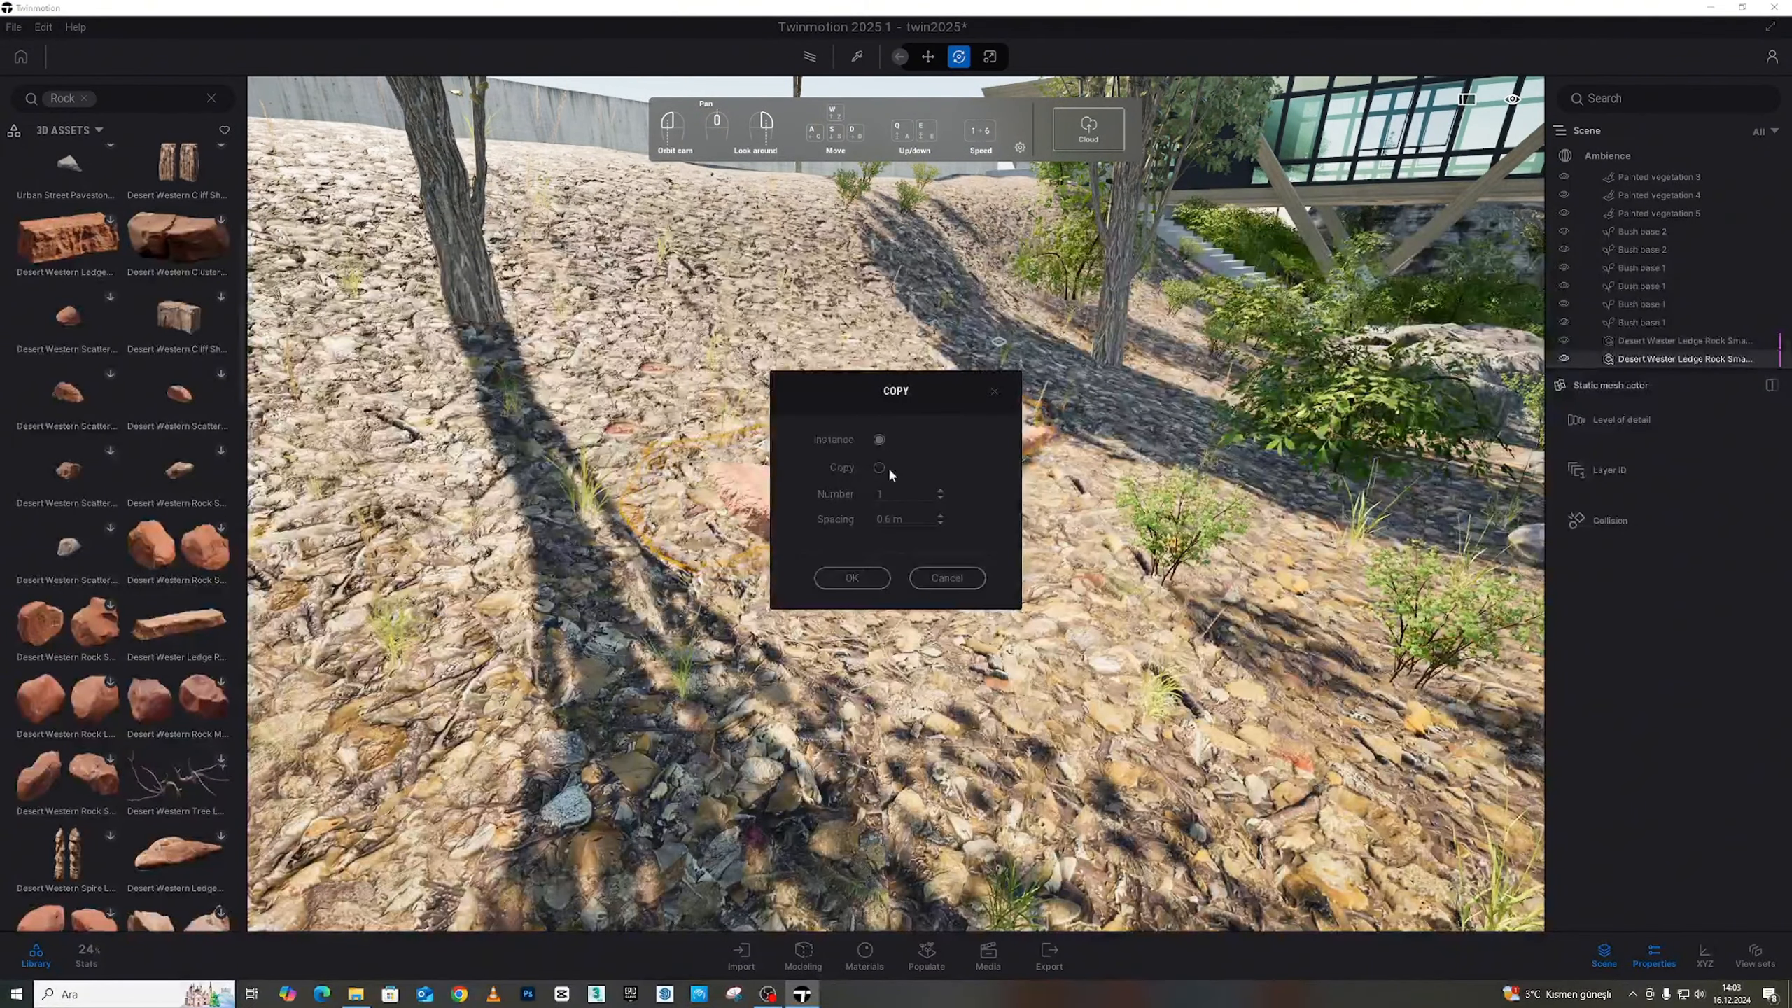
Confirm the first rock copy and lower it into the slope as a second step
{"action": "left_click", "coordinate": [852, 577]}
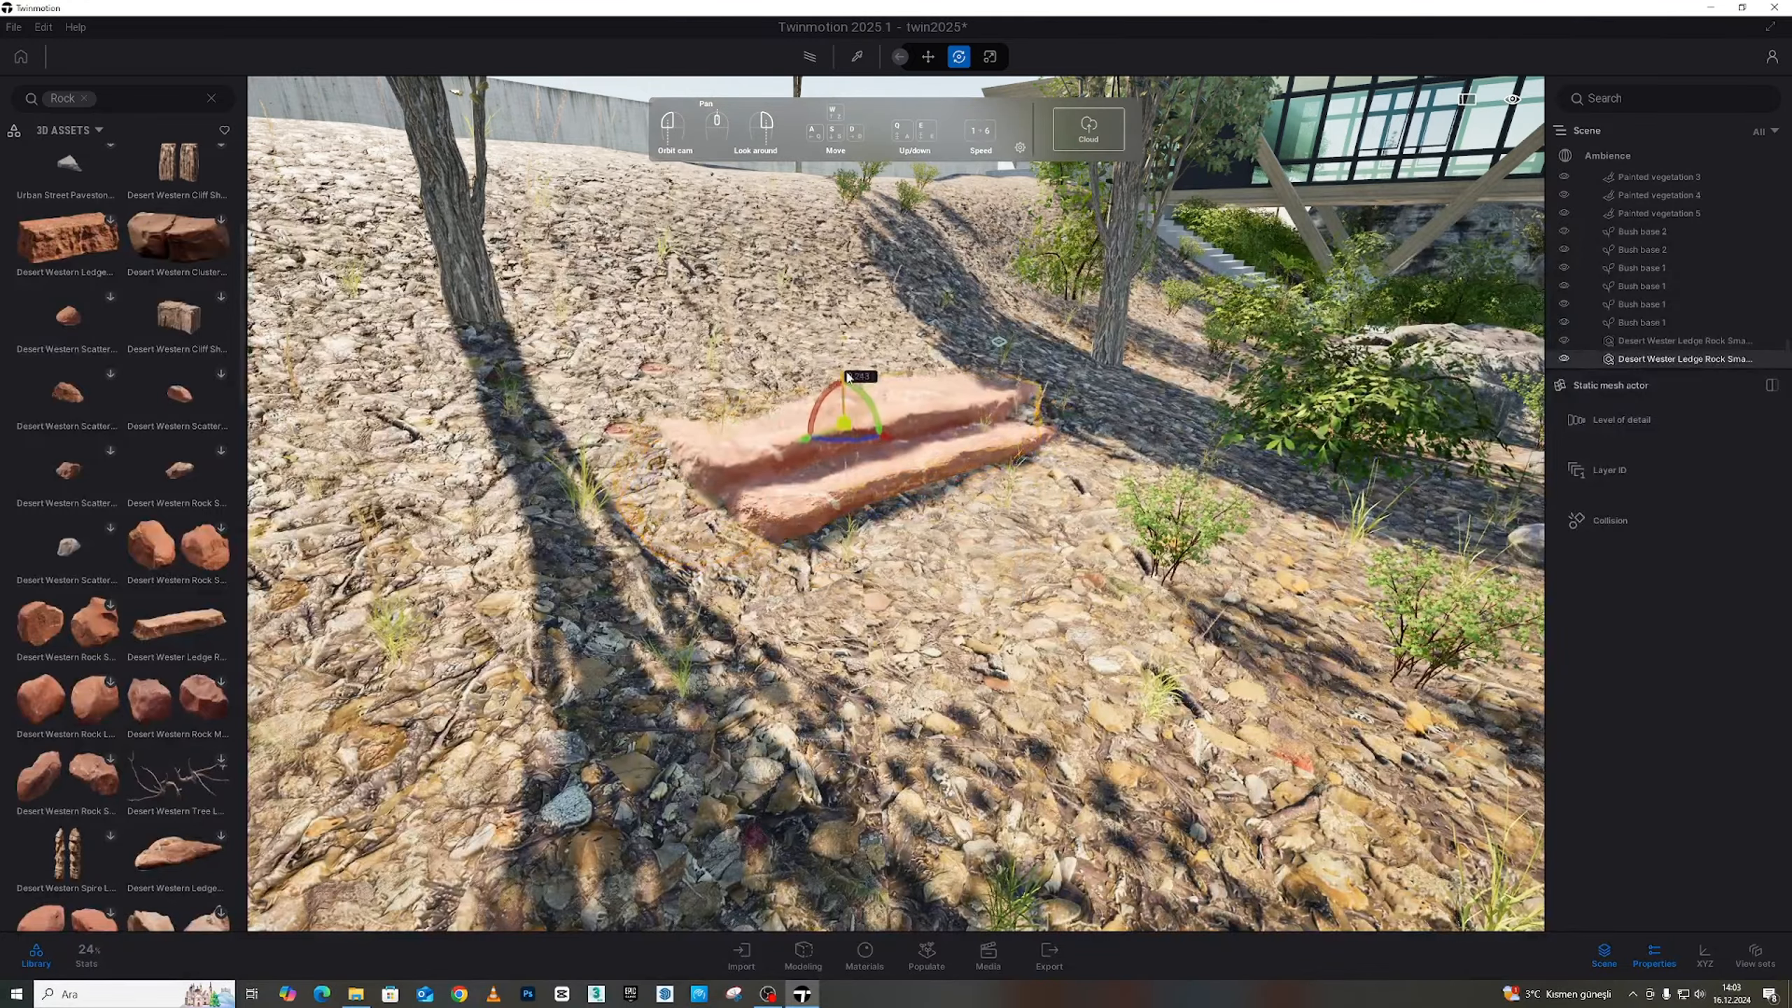
{"action": "left_click_drag", "start_coordinate": [849, 374], "coordinate": [903, 447]}
{"action": "left_click", "coordinate": [917, 525]}
{"action": "left_click_drag", "start_coordinate": [917, 526], "coordinate": [832, 498]}
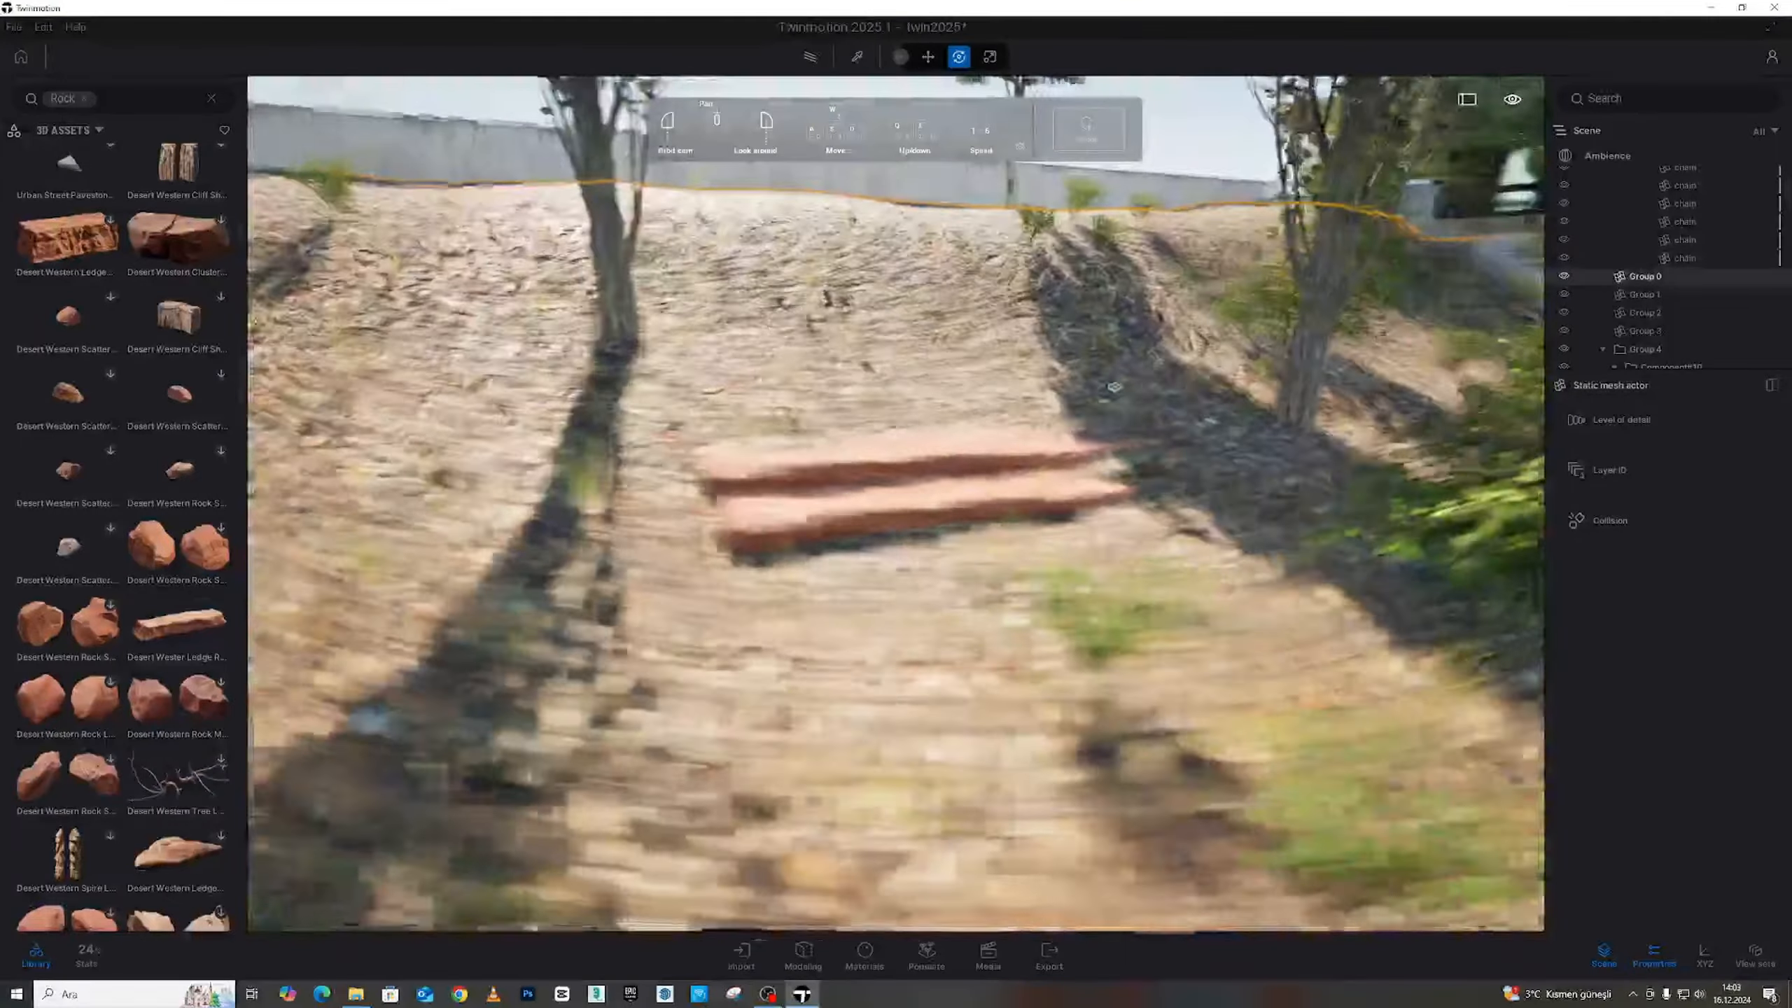
{"action": "right_click_drag", "start_coordinate": [1114, 387], "coordinate": [1216, 492]}
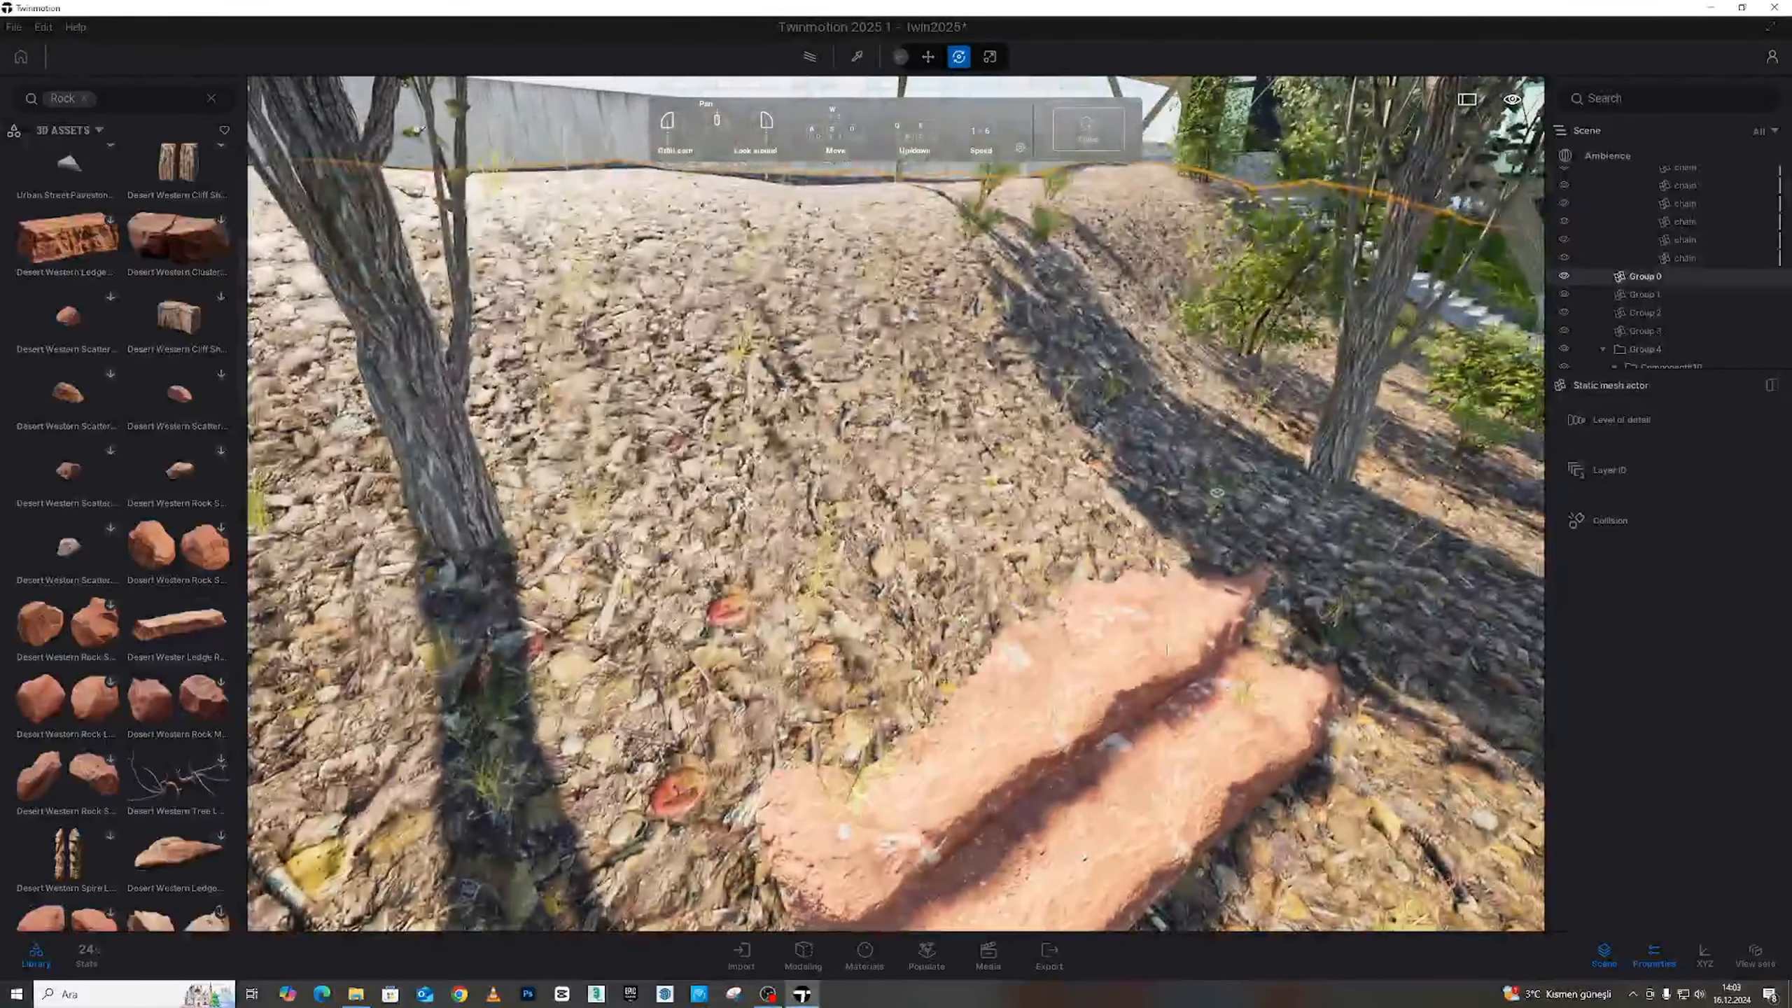
Copy the upper ledge rock and raise the copy to form a third step
{"action": "left_click", "coordinate": [1135, 655]}
{"action": "left_click_drag", "start_coordinate": [1037, 676], "coordinate": [975, 658], "text": "alt"}
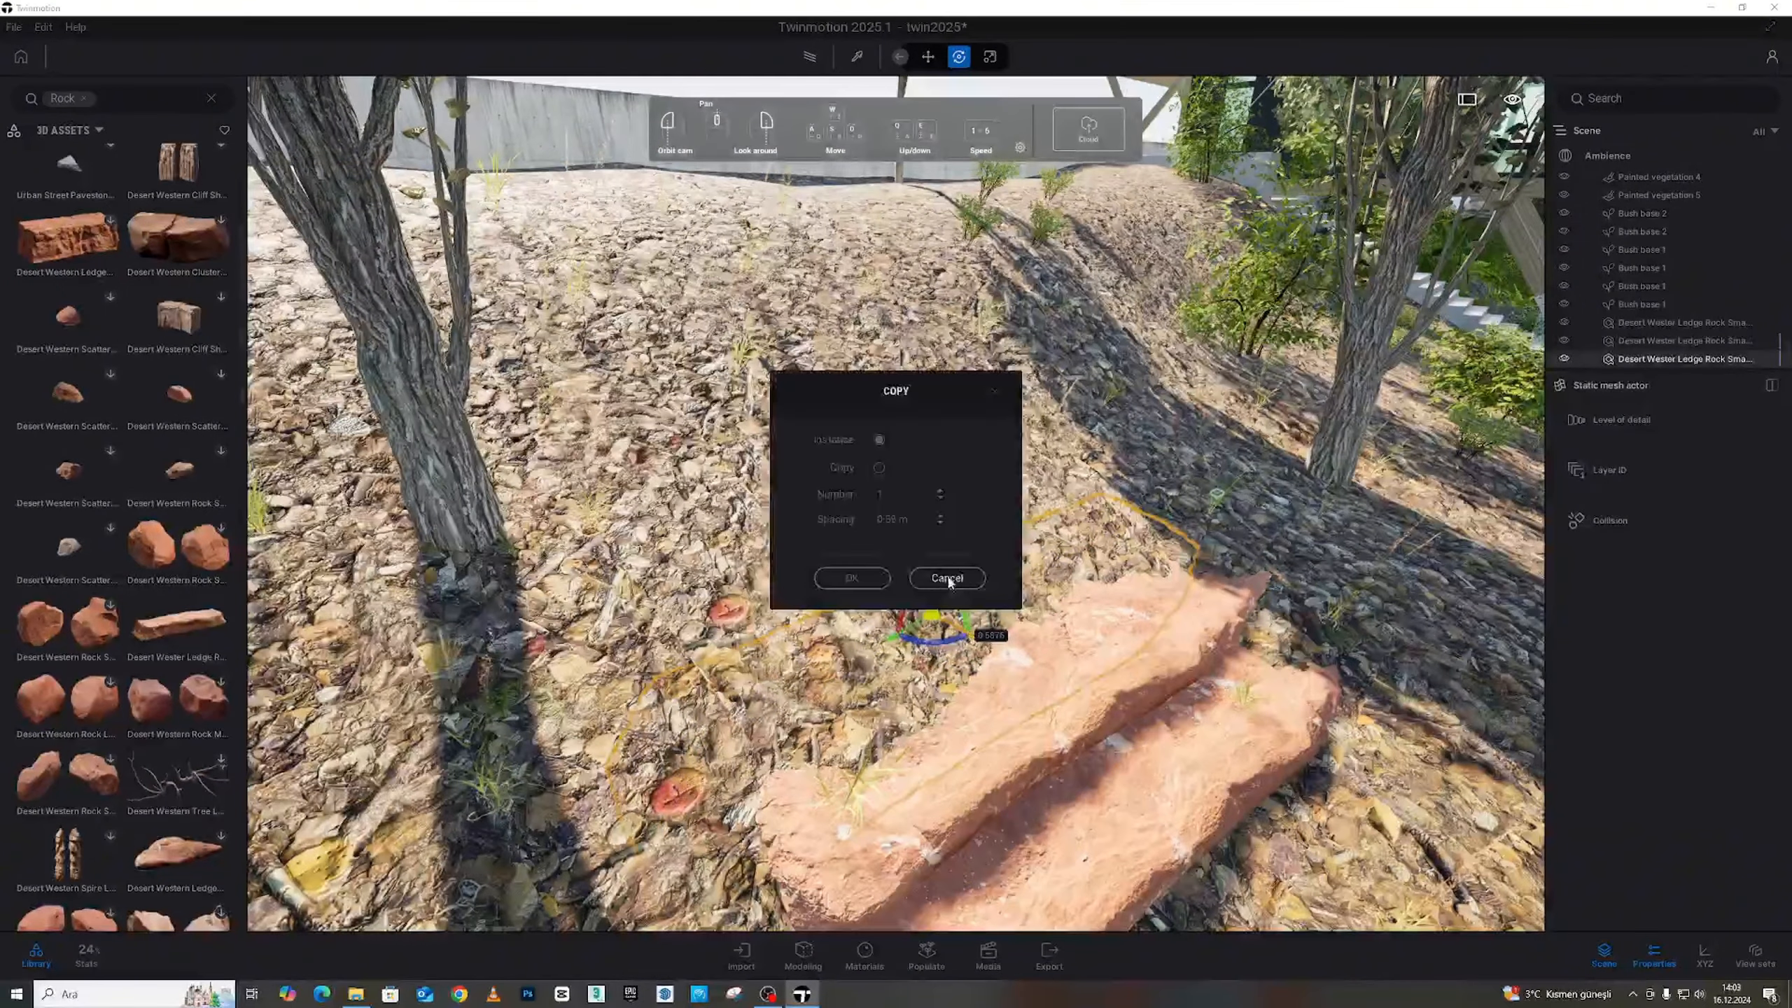
{"action": "left_click", "coordinate": [837, 579]}
{"action": "left_click_drag", "start_coordinate": [934, 567], "coordinate": [935, 539]}
{"action": "key", "text": "d"}
{"action": "right_click_drag", "start_coordinate": [936, 539], "coordinate": [747, 536]}
{"action": "key", "text": "d"}
{"action": "key", "text": "d"}
{"action": "right_click_drag", "start_coordinate": [1036, 568], "coordinate": [988, 567]}
{"action": "key", "text": "s"}
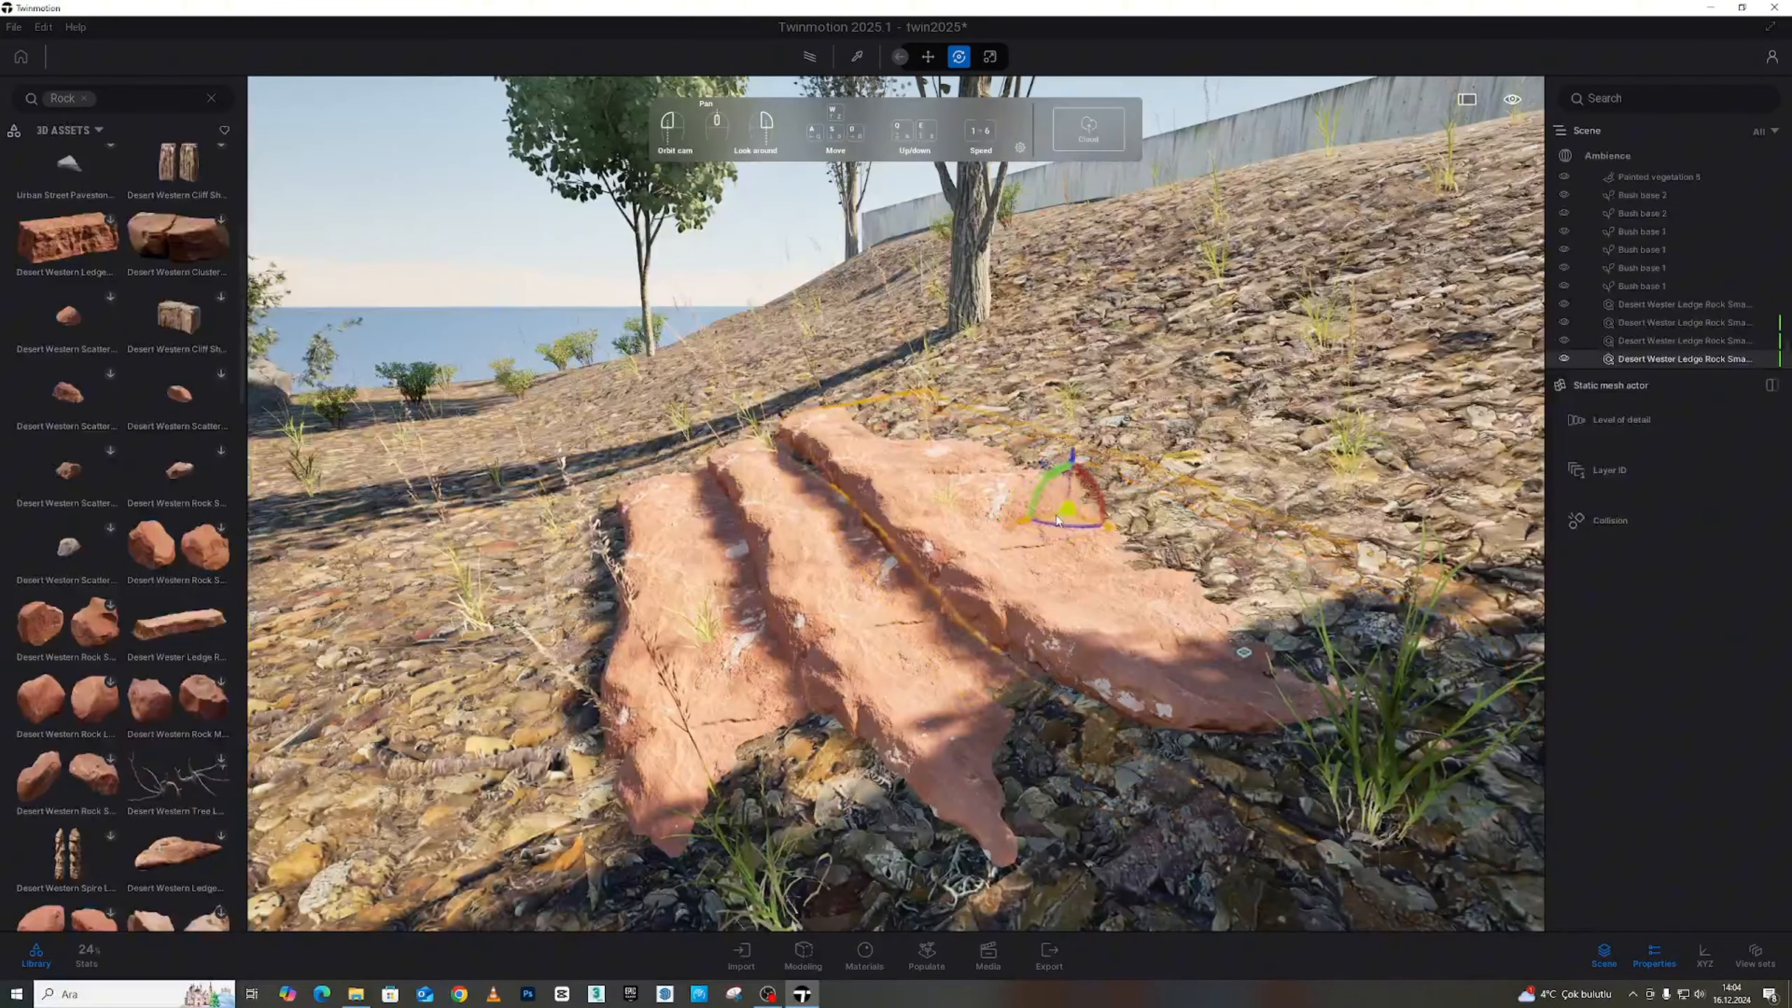
Copy the rock again and move it up the slope as a fourth step
{"action": "left_click_drag", "start_coordinate": [1097, 511], "coordinate": [1103, 509], "text": "shift"}
{"action": "left_click", "coordinate": [852, 578]}
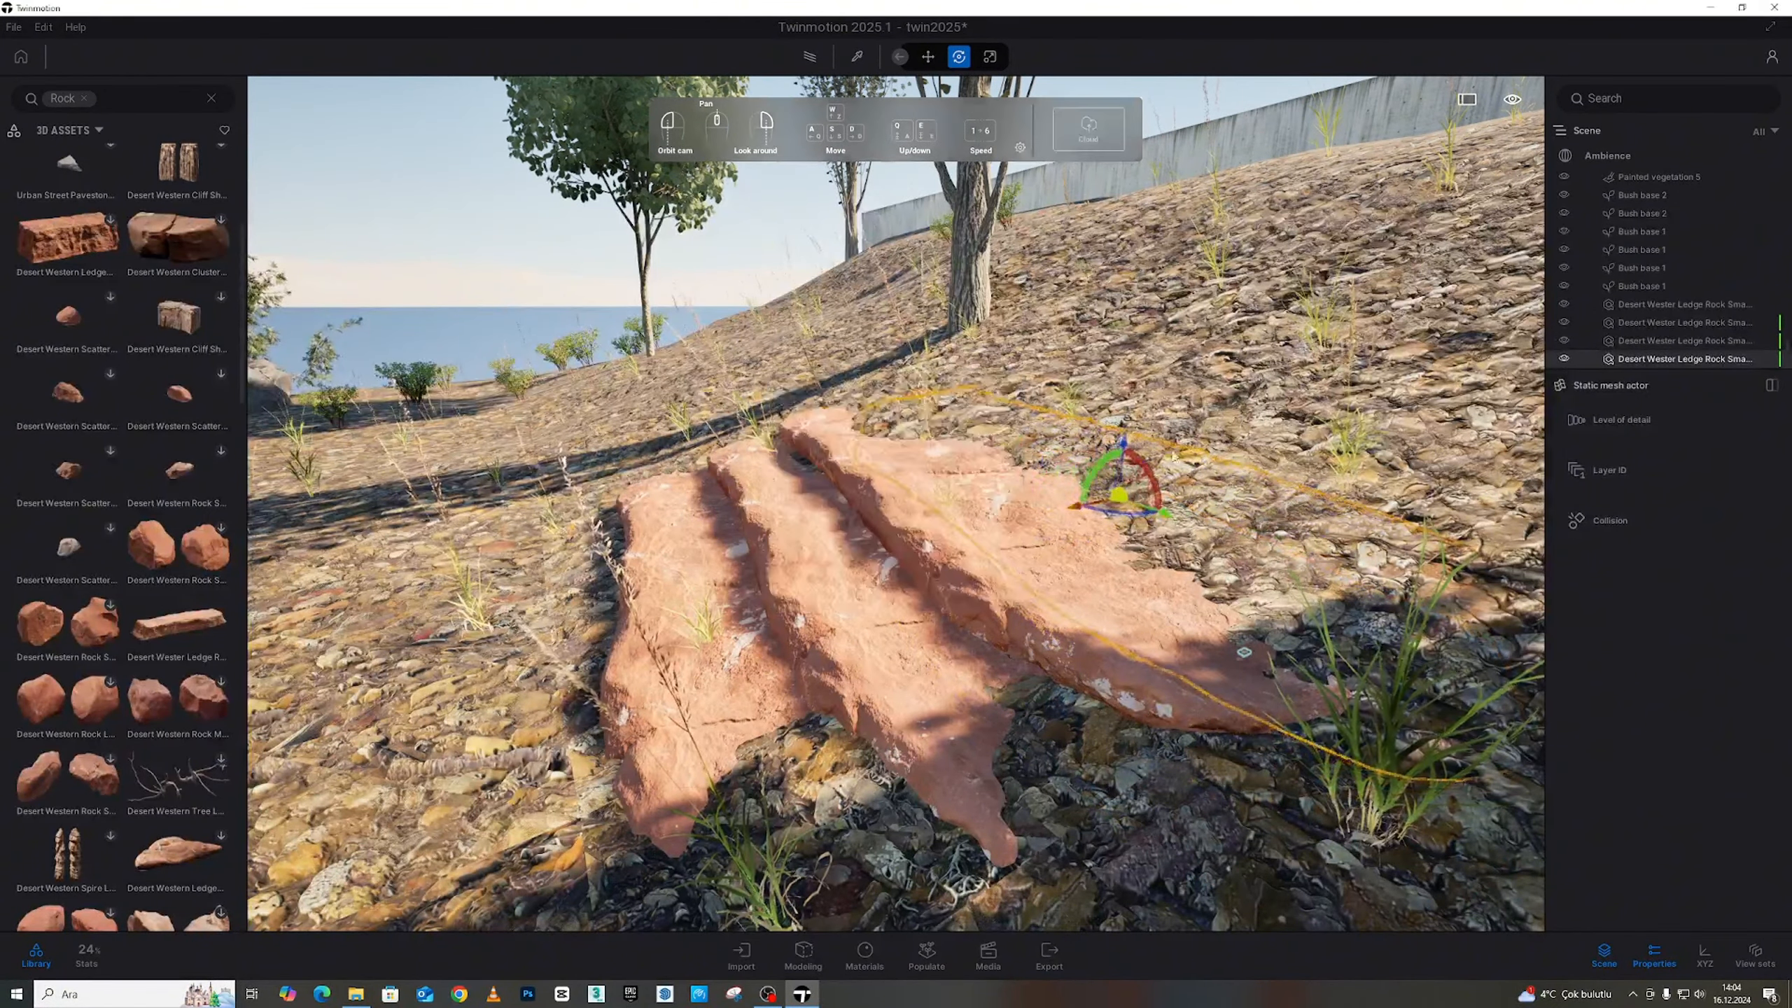
{"action": "left_click_drag", "start_coordinate": [1123, 441], "coordinate": [1134, 408]}
{"action": "left_click", "coordinate": [1008, 353]}
{"action": "right_click_drag", "start_coordinate": [1008, 353], "coordinate": [1093, 328]}
{"action": "key", "text": "s"}
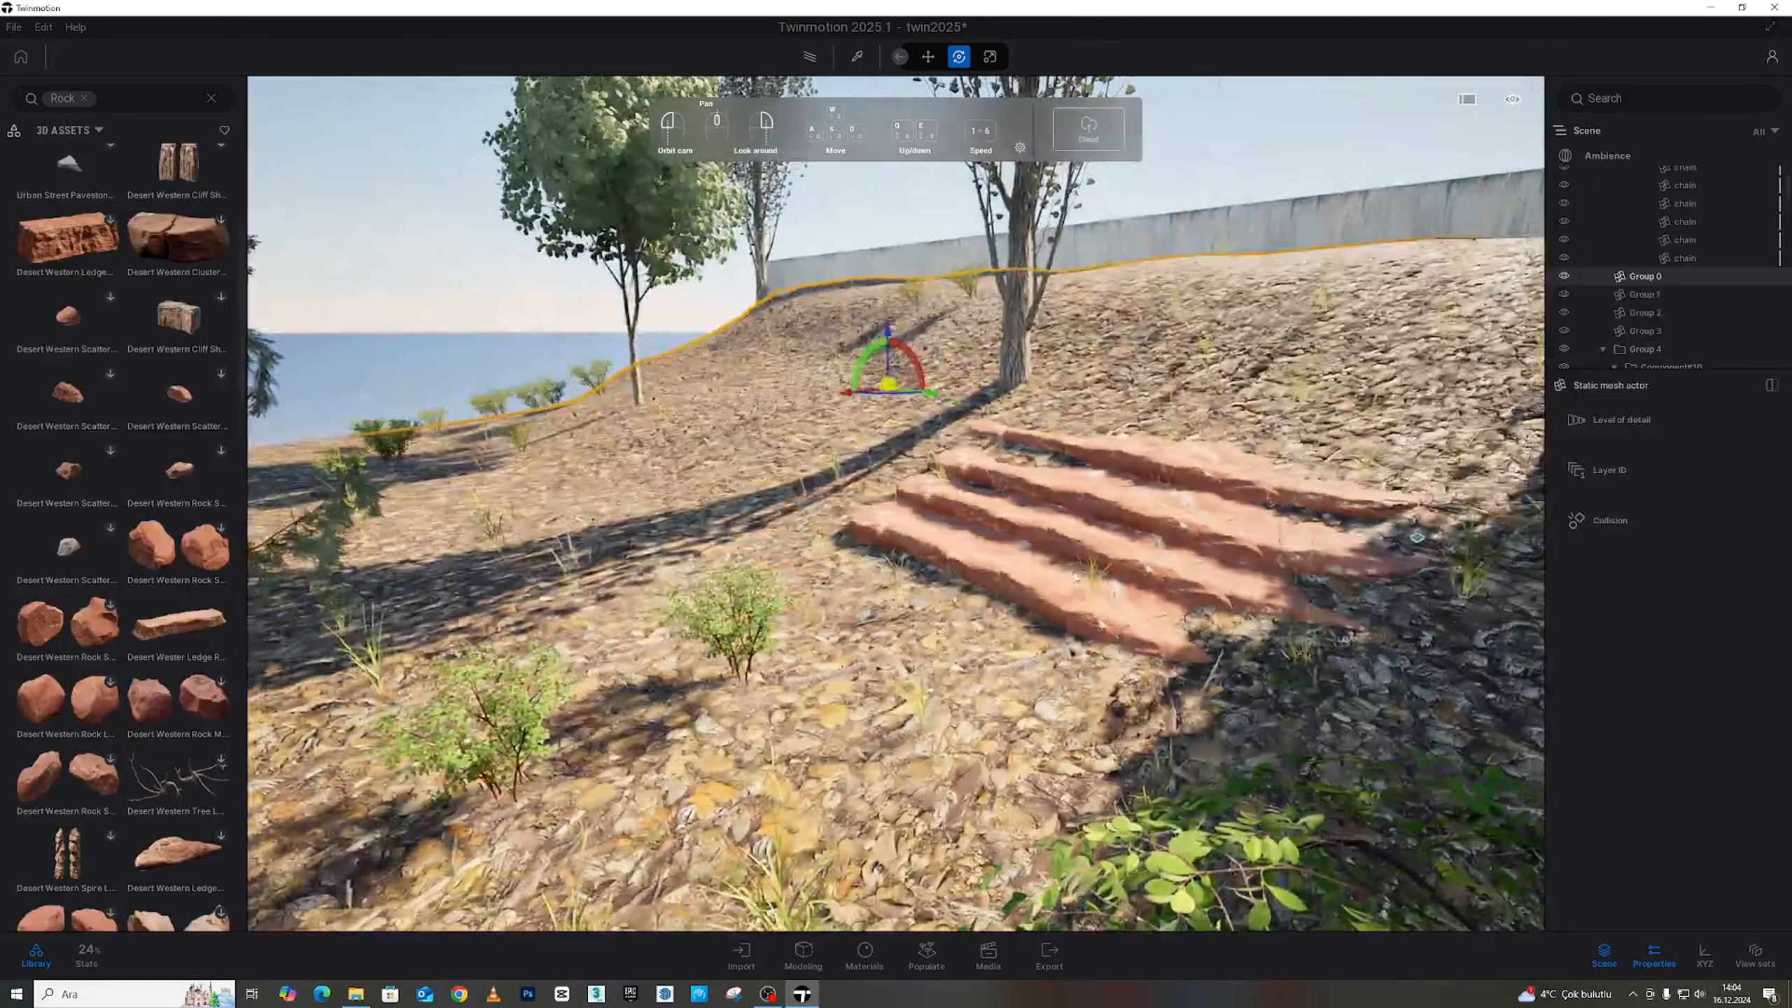
{"action": "left_click", "coordinate": [857, 55]}
{"action": "scroll", "coordinate": [1270, 509], "scroll_direction": "up", "scroll_amount": 5}
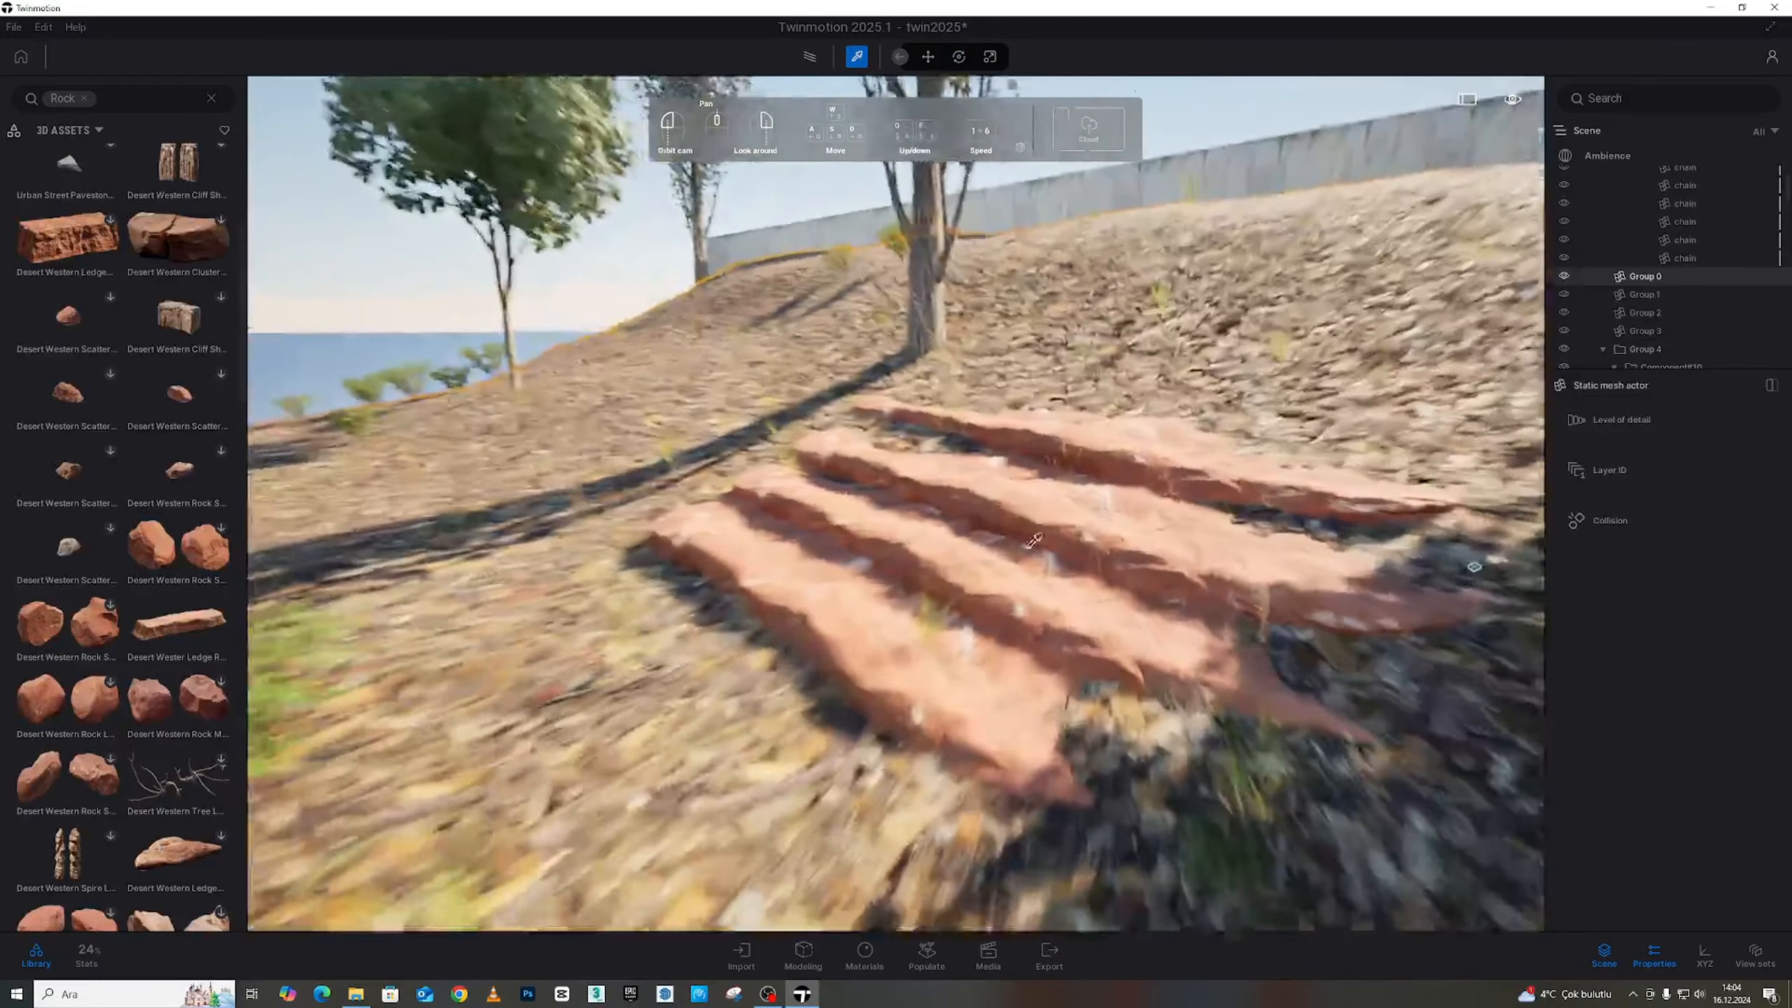
Lower the ledge rock material's luminosity to 26% and set its tint to mid grey #808080
{"action": "left_click", "coordinate": [982, 565]}
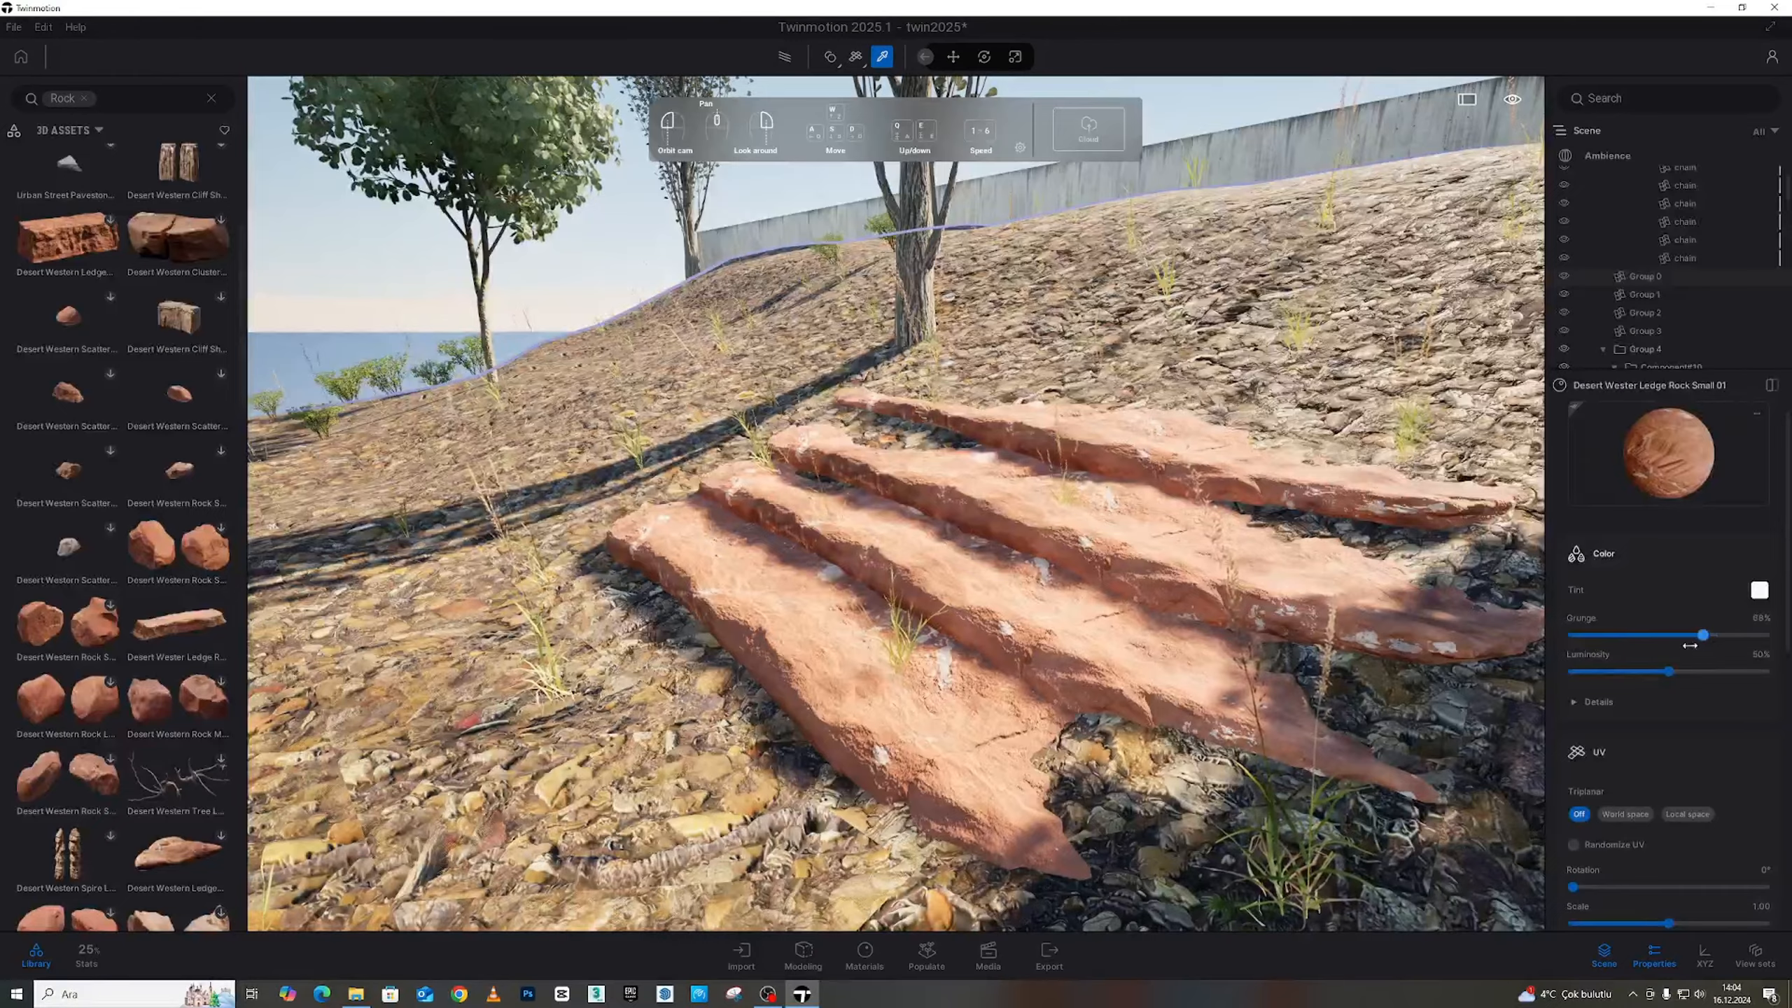
{"action": "left_click_drag", "start_coordinate": [1662, 672], "coordinate": [1622, 671]}
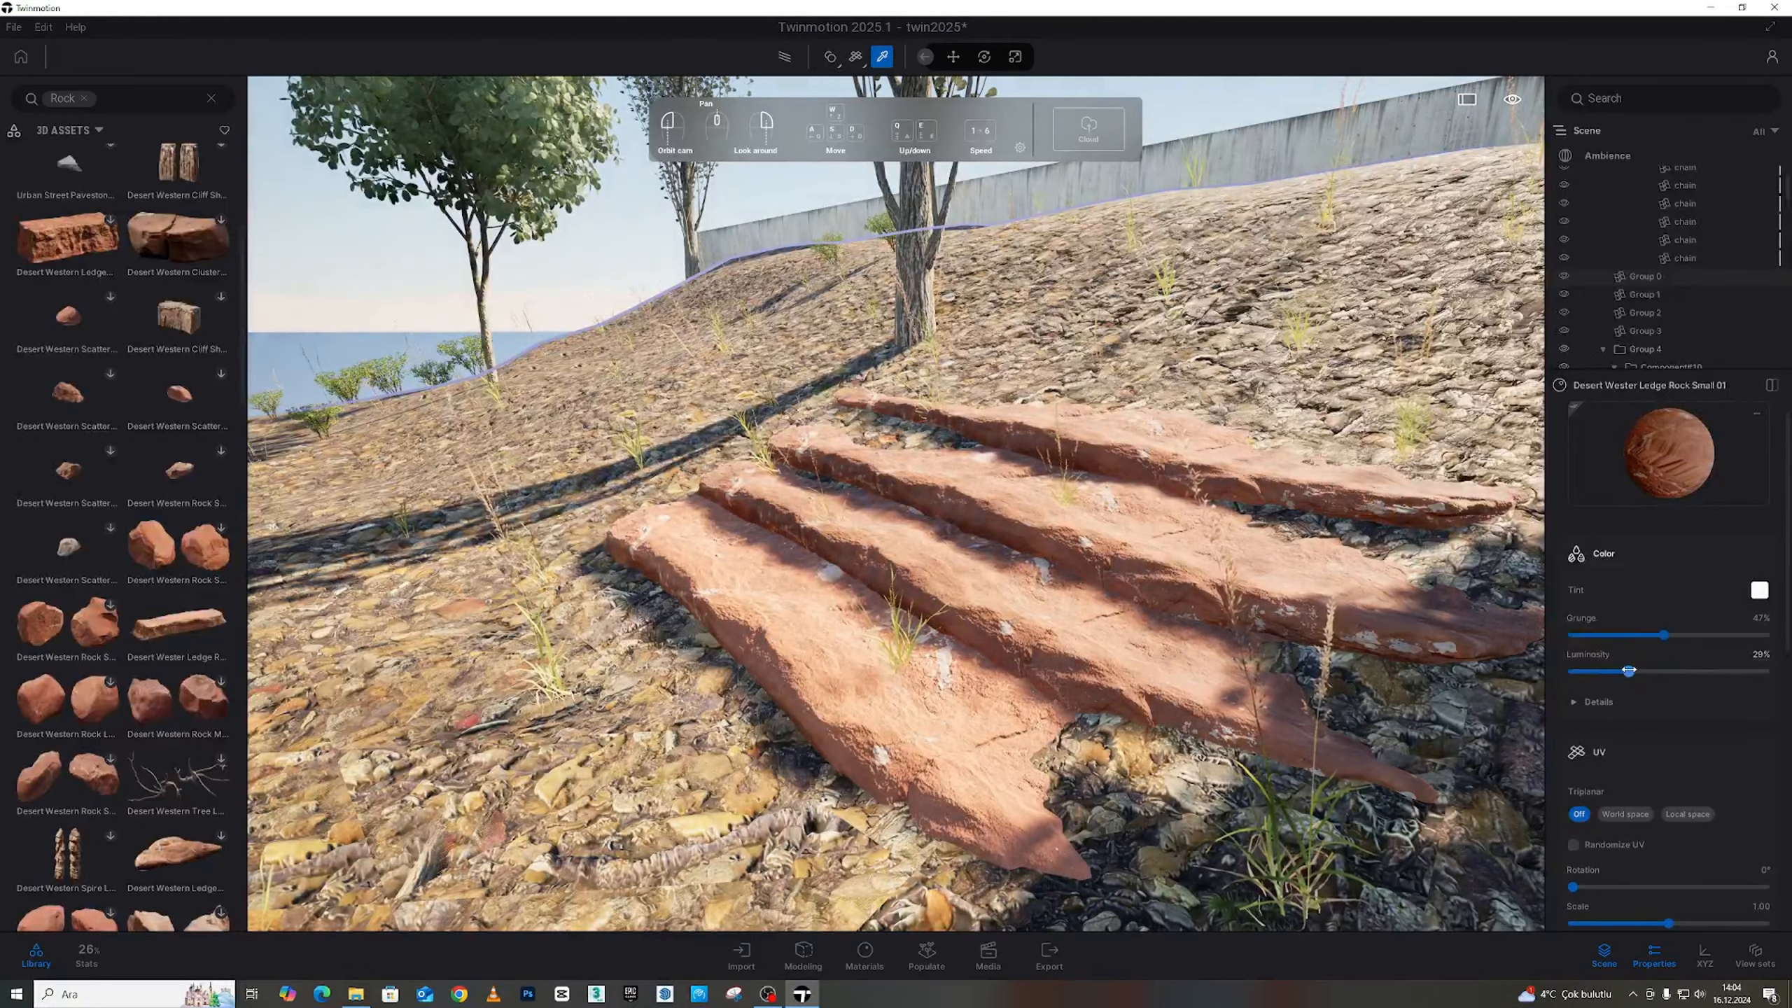
{"action": "scroll", "coordinate": [1651, 713], "scroll_direction": "down", "scroll_amount": 1}
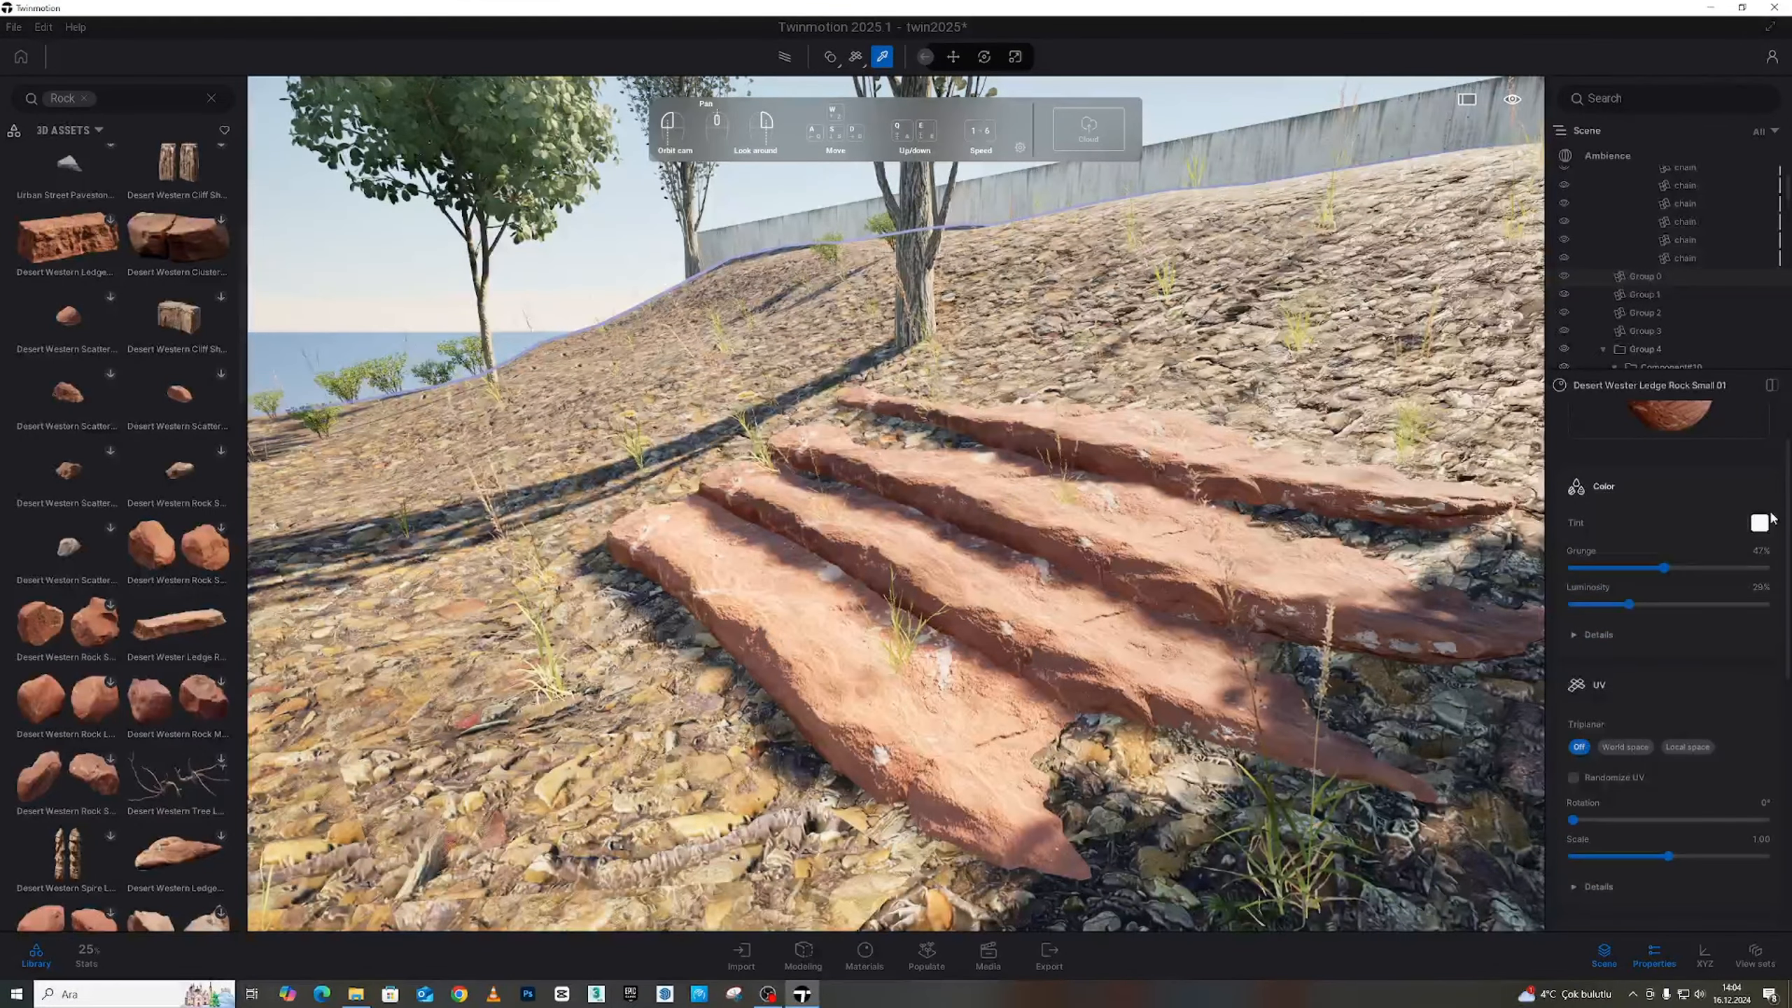
{"action": "left_click", "coordinate": [1764, 523]}
{"action": "left_click_drag", "start_coordinate": [906, 366], "coordinate": [469, 358]}
{"action": "left_click", "coordinate": [444, 447]}
{"action": "left_click_drag", "start_coordinate": [444, 447], "coordinate": [443, 407]}
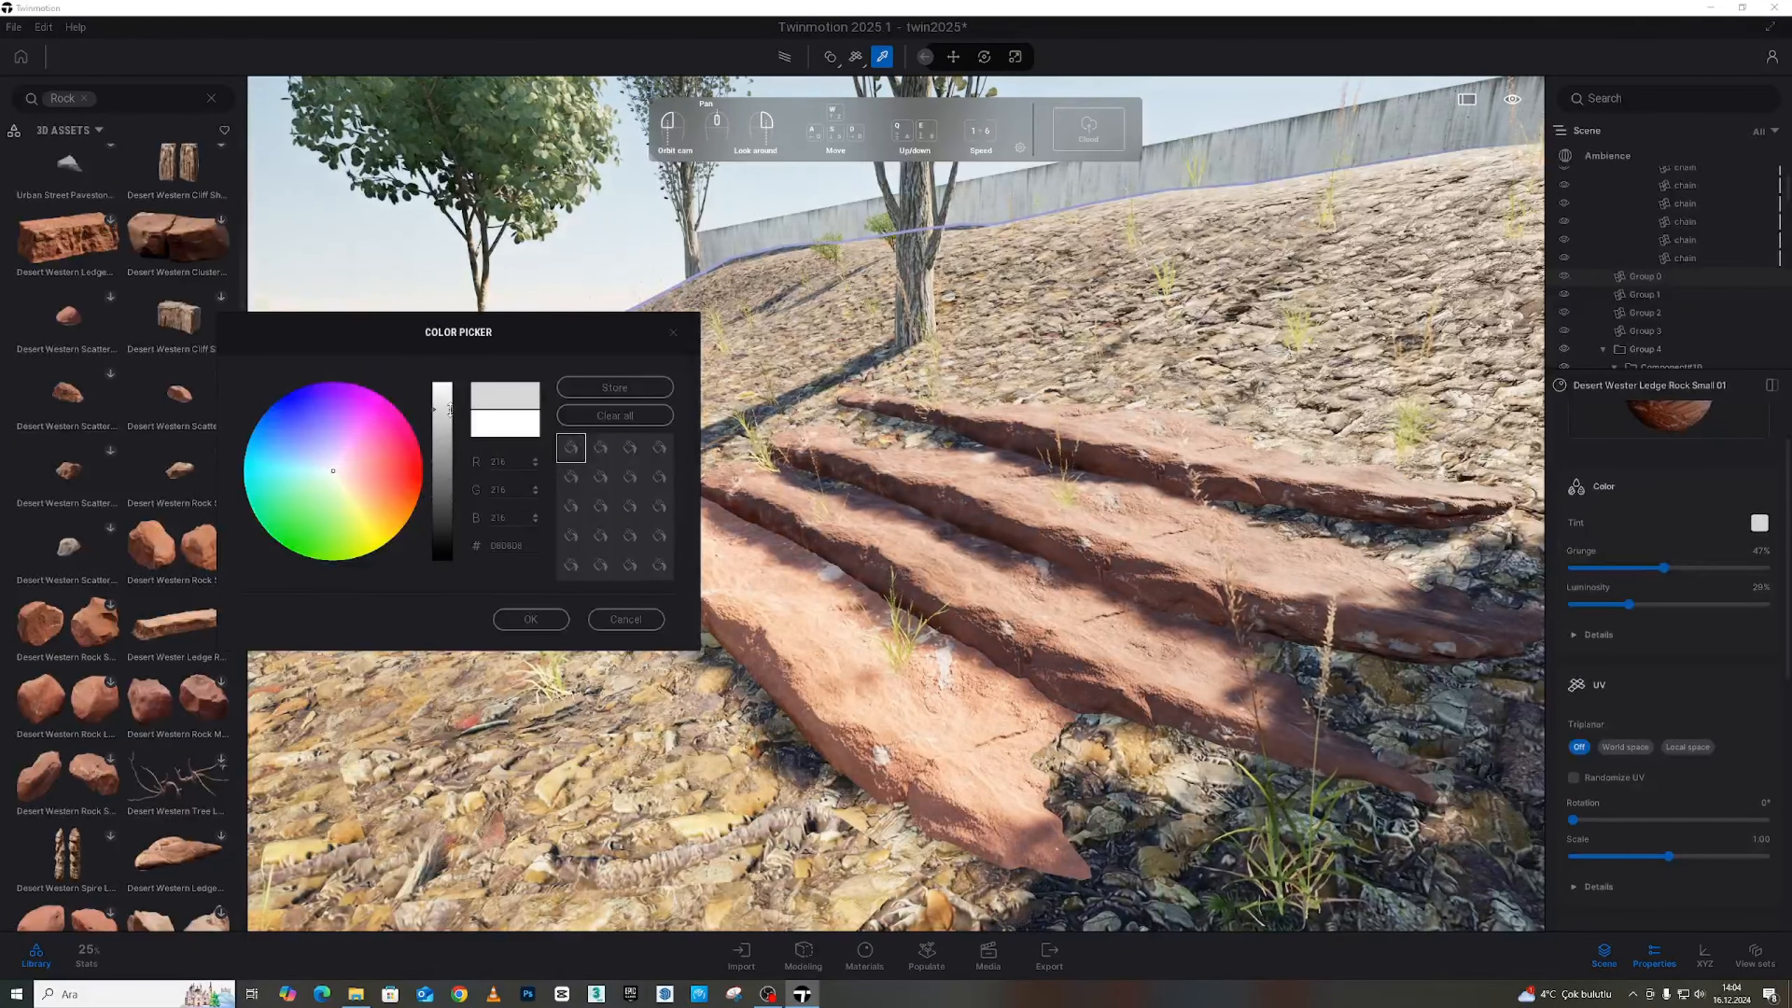
{"action": "left_click", "coordinate": [529, 620]}
Clear the selection and fly back over the stream and pool to view the darkened steps
{"action": "key", "text": "Escape"}
{"action": "key", "text": "s"}
{"action": "right_click_drag", "start_coordinate": [909, 494], "coordinate": [987, 296]}
{"action": "key", "text": "s"}
{"action": "key", "text": "Escape"}
{"action": "key", "text": "s"}
{"action": "key", "text": "s"}
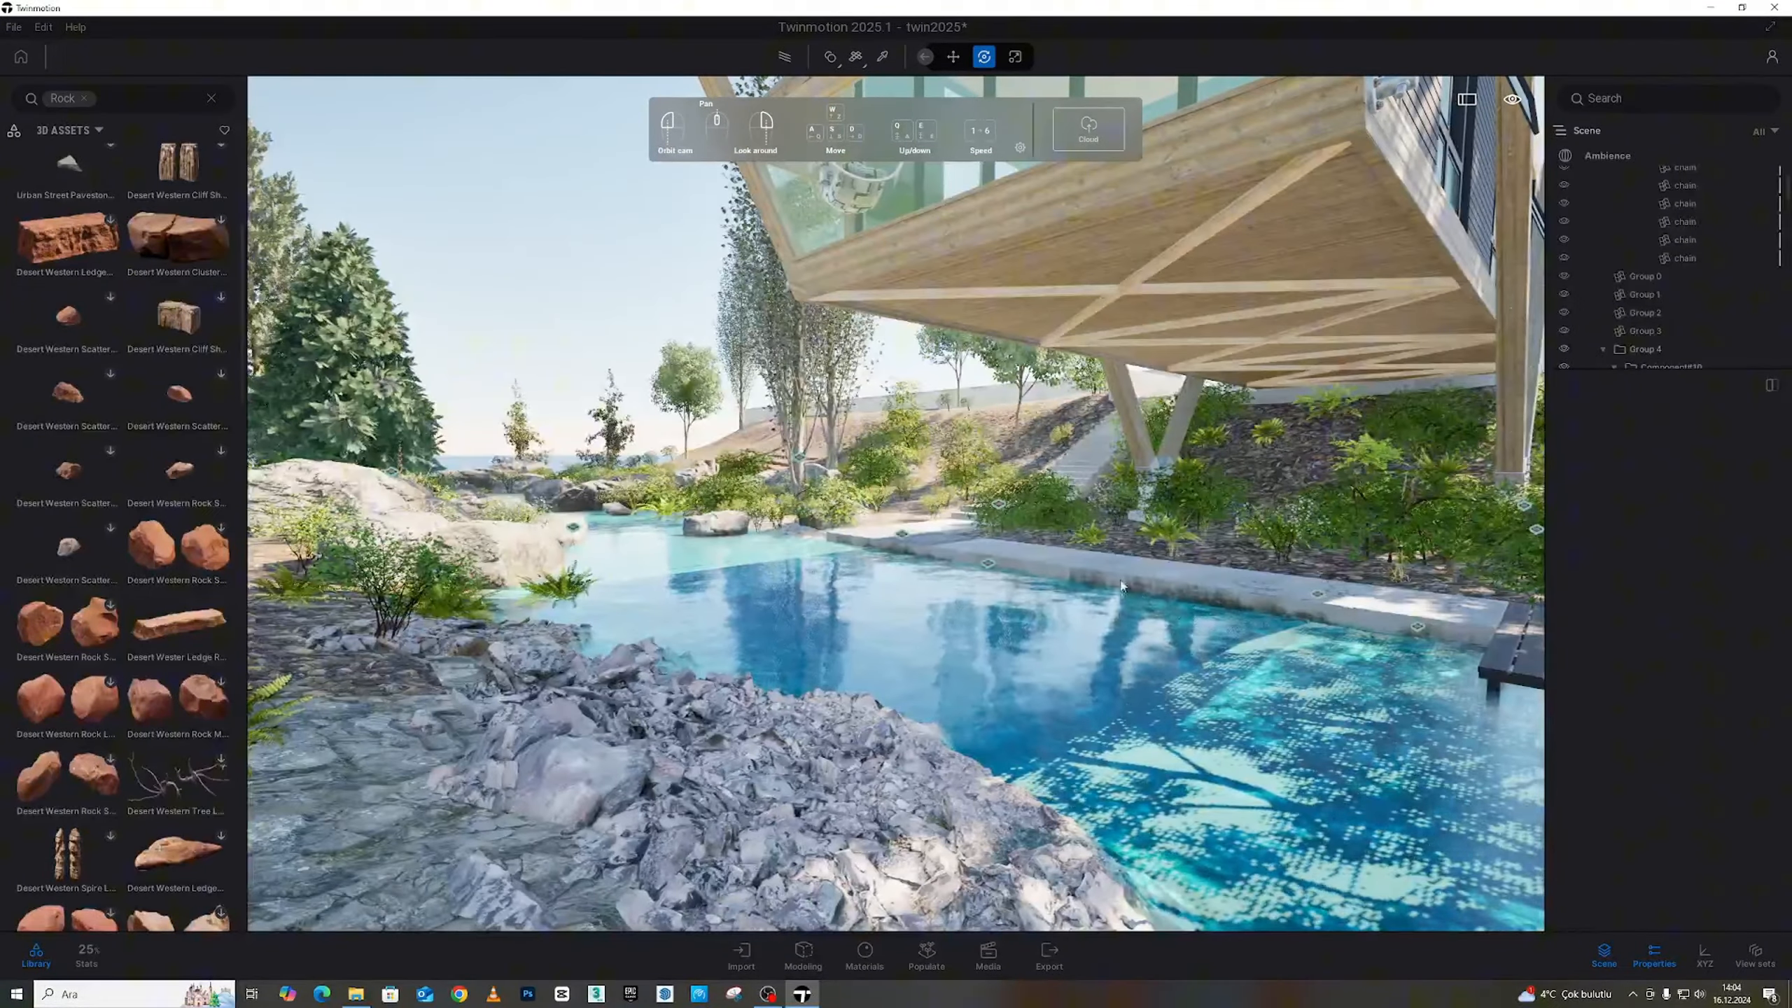
{"action": "key", "text": "s"}
{"action": "right_click_drag", "start_coordinate": [1122, 586], "coordinate": [1079, 570]}
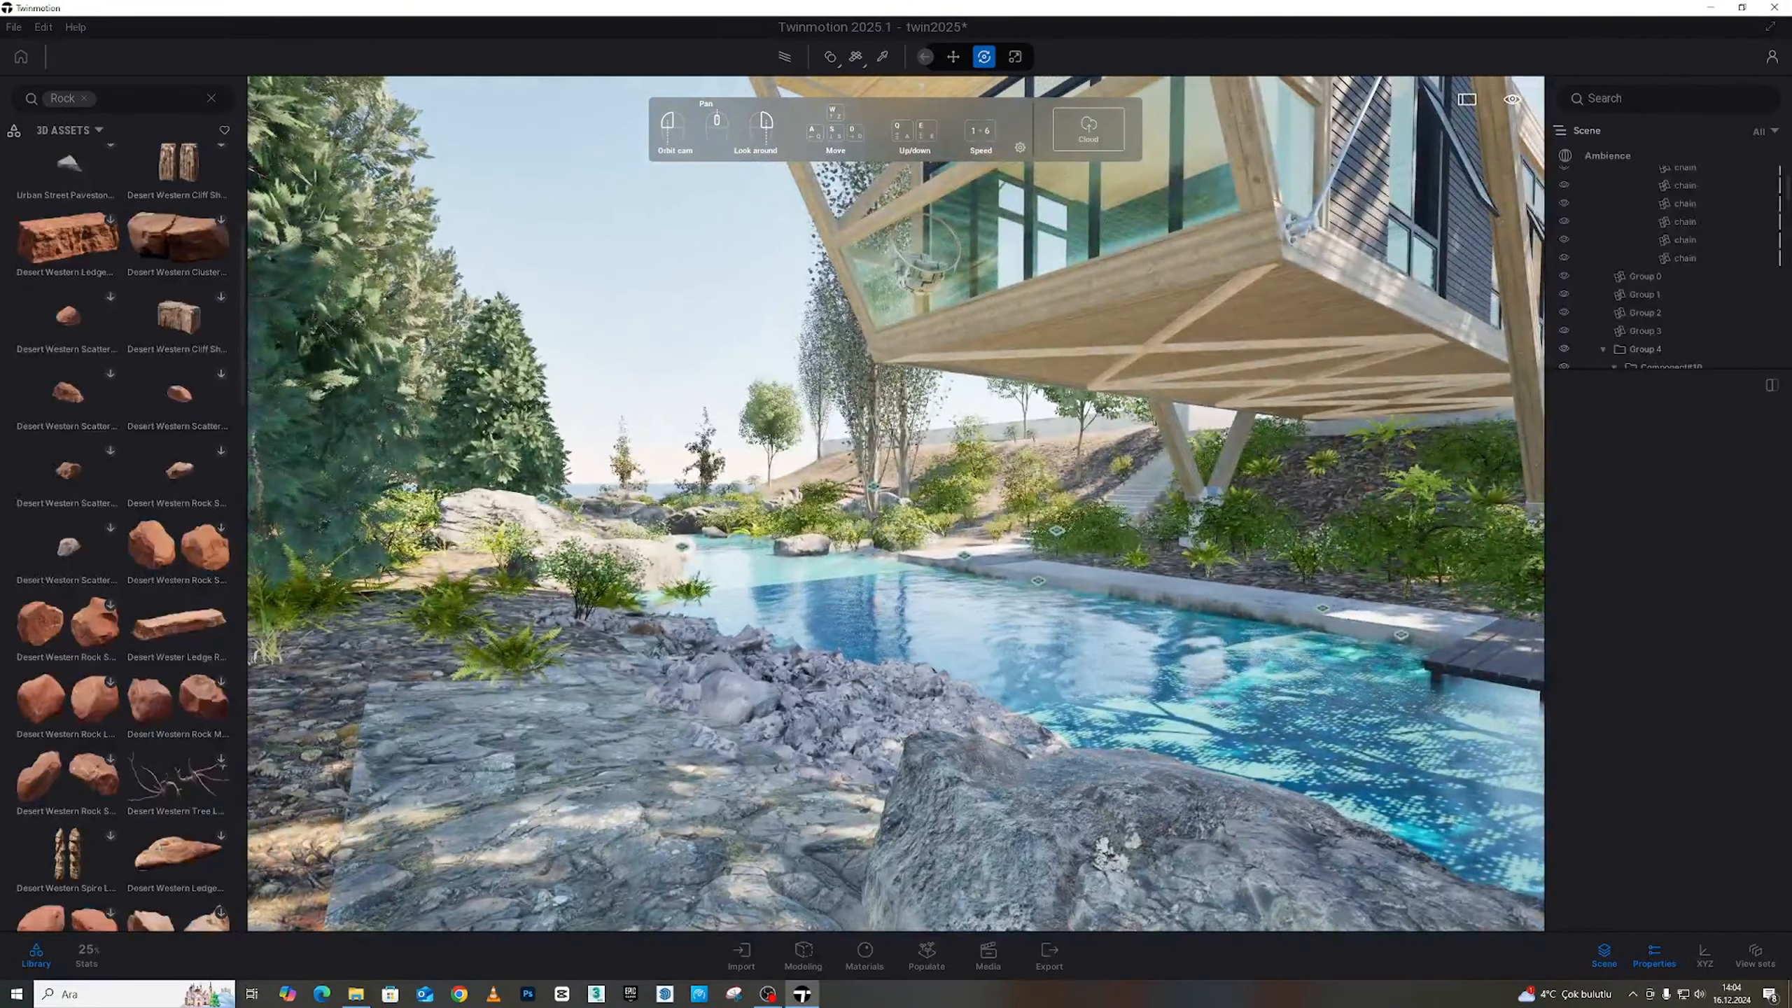